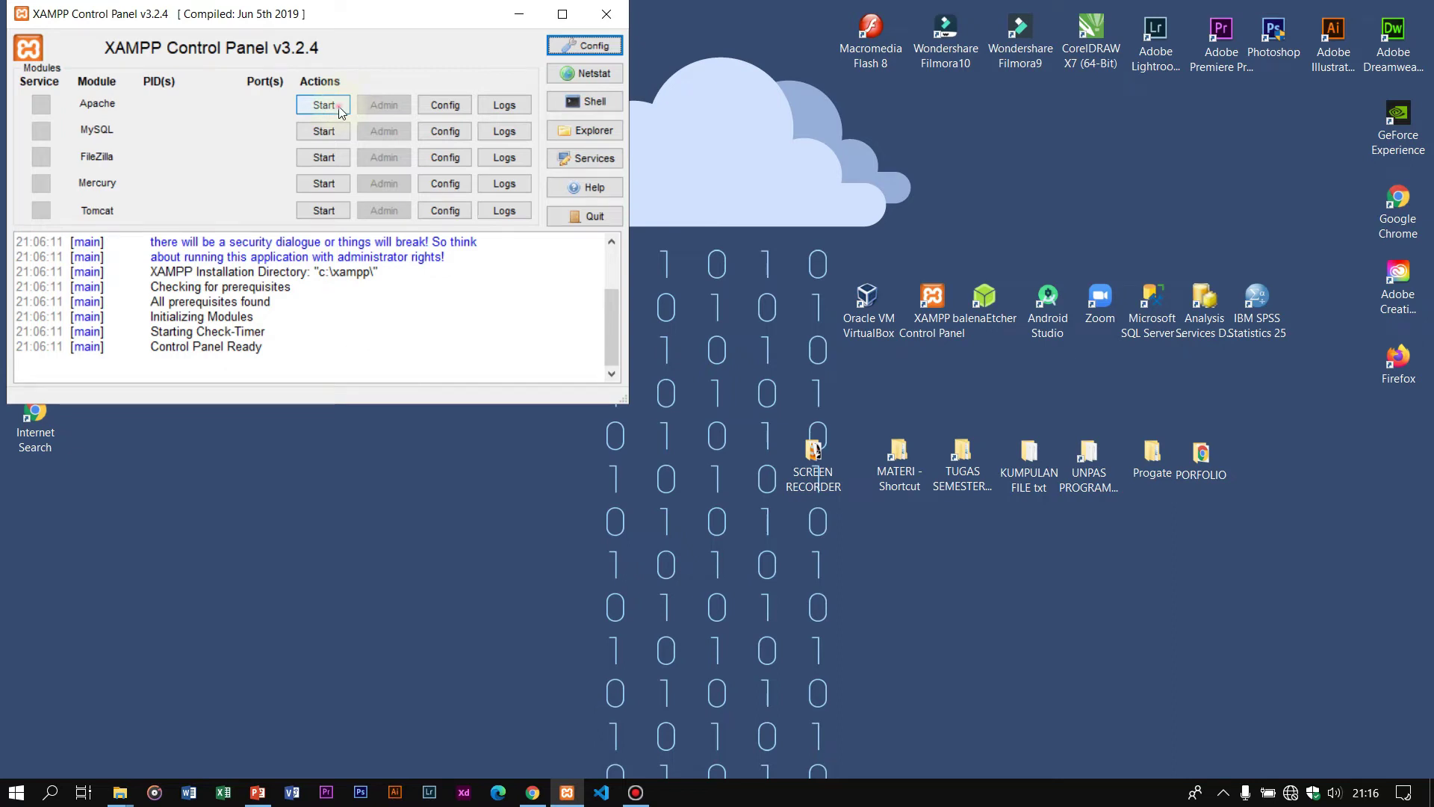
Step: Start the Apache and MySQL servers in XAMPP, then open a new Chrome window
left_click(334, 131)
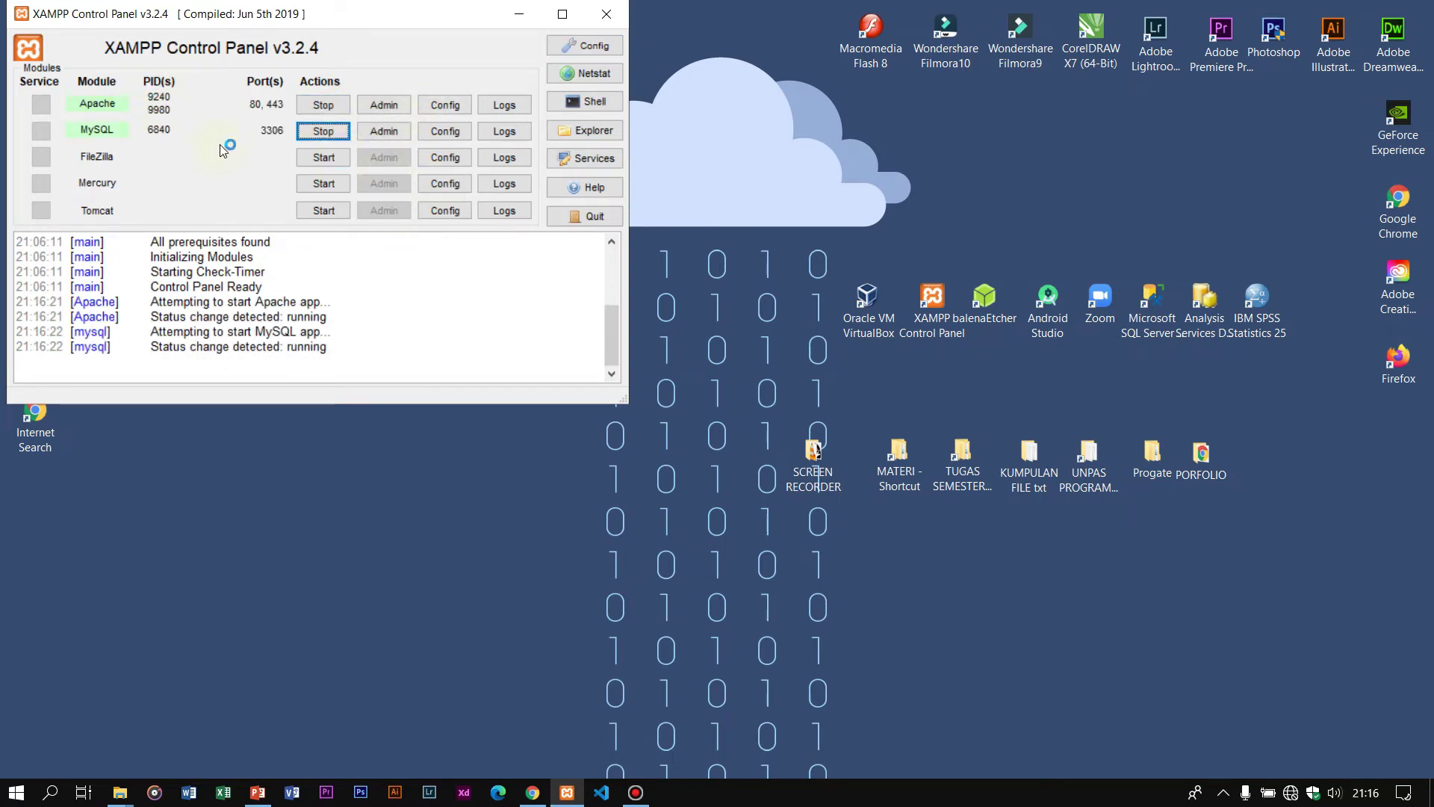
left_click(525, 17)
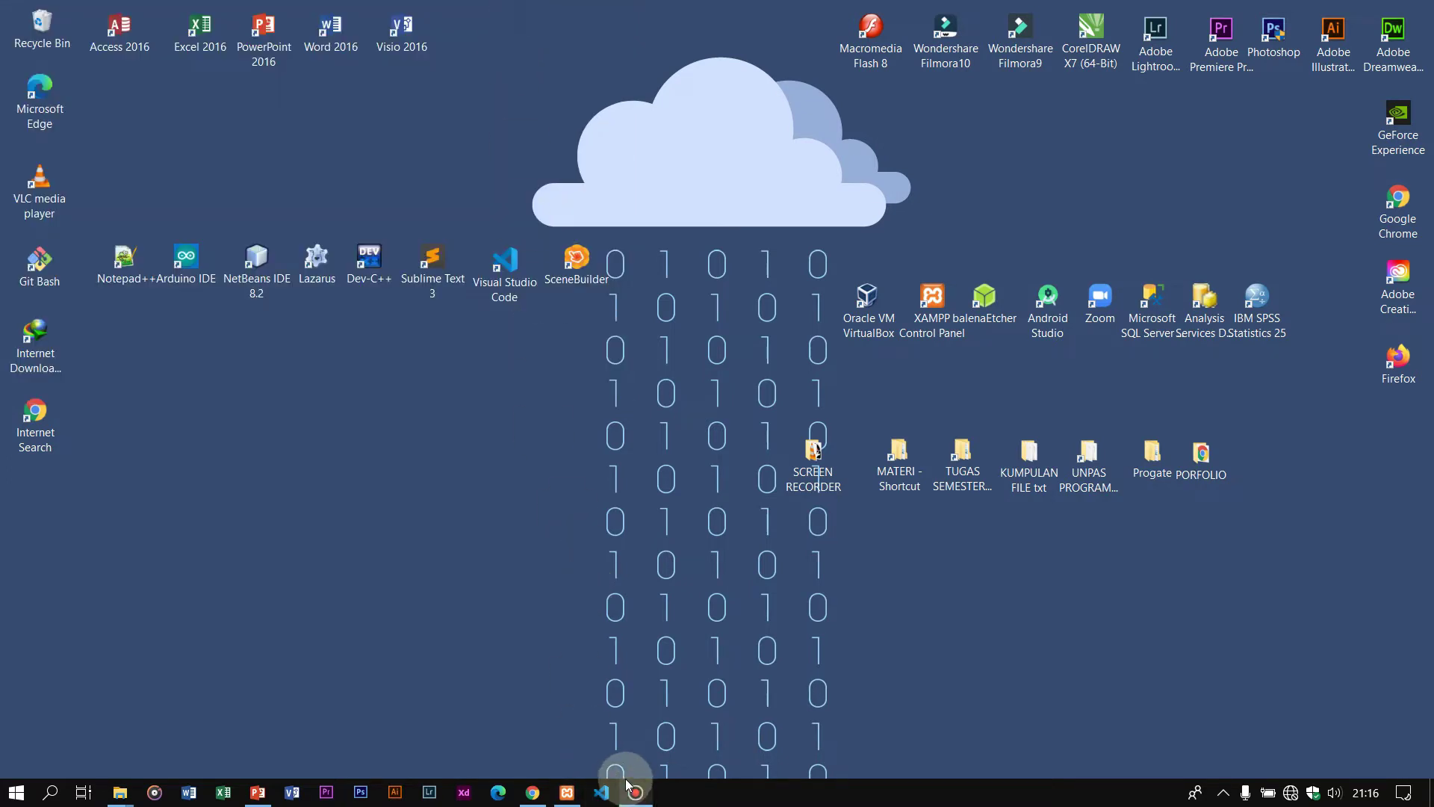
left_click(636, 793)
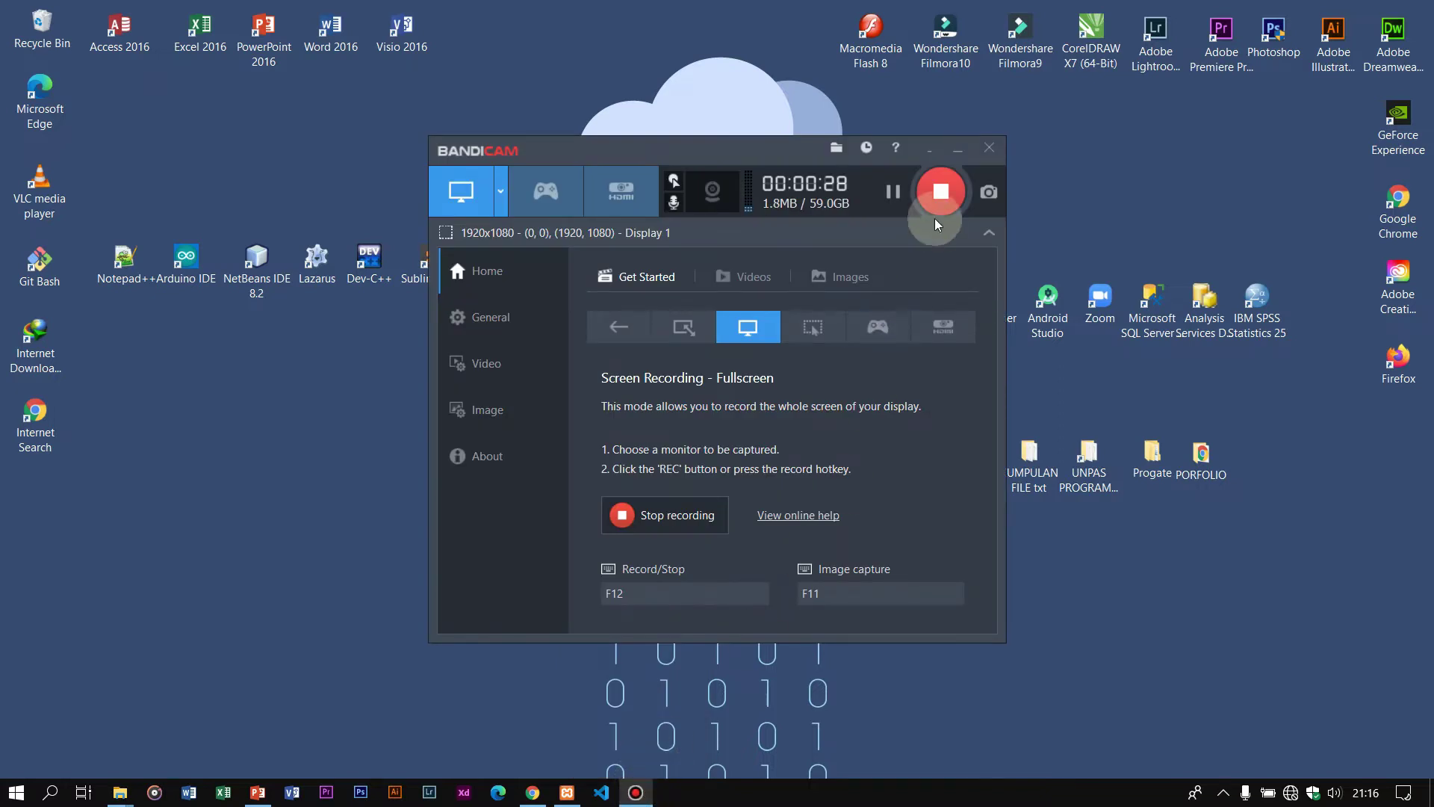
left_click(957, 148)
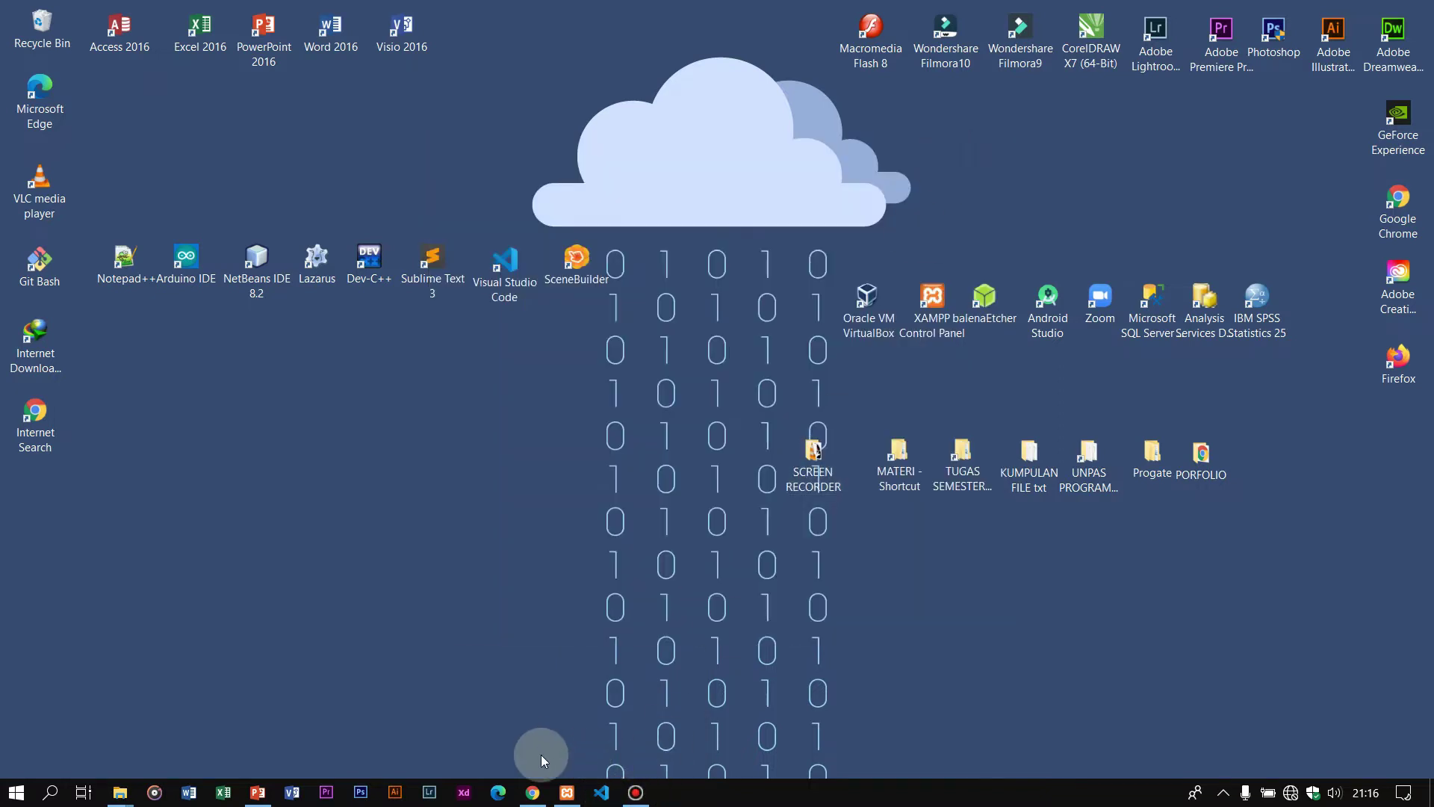
left_click(532, 792)
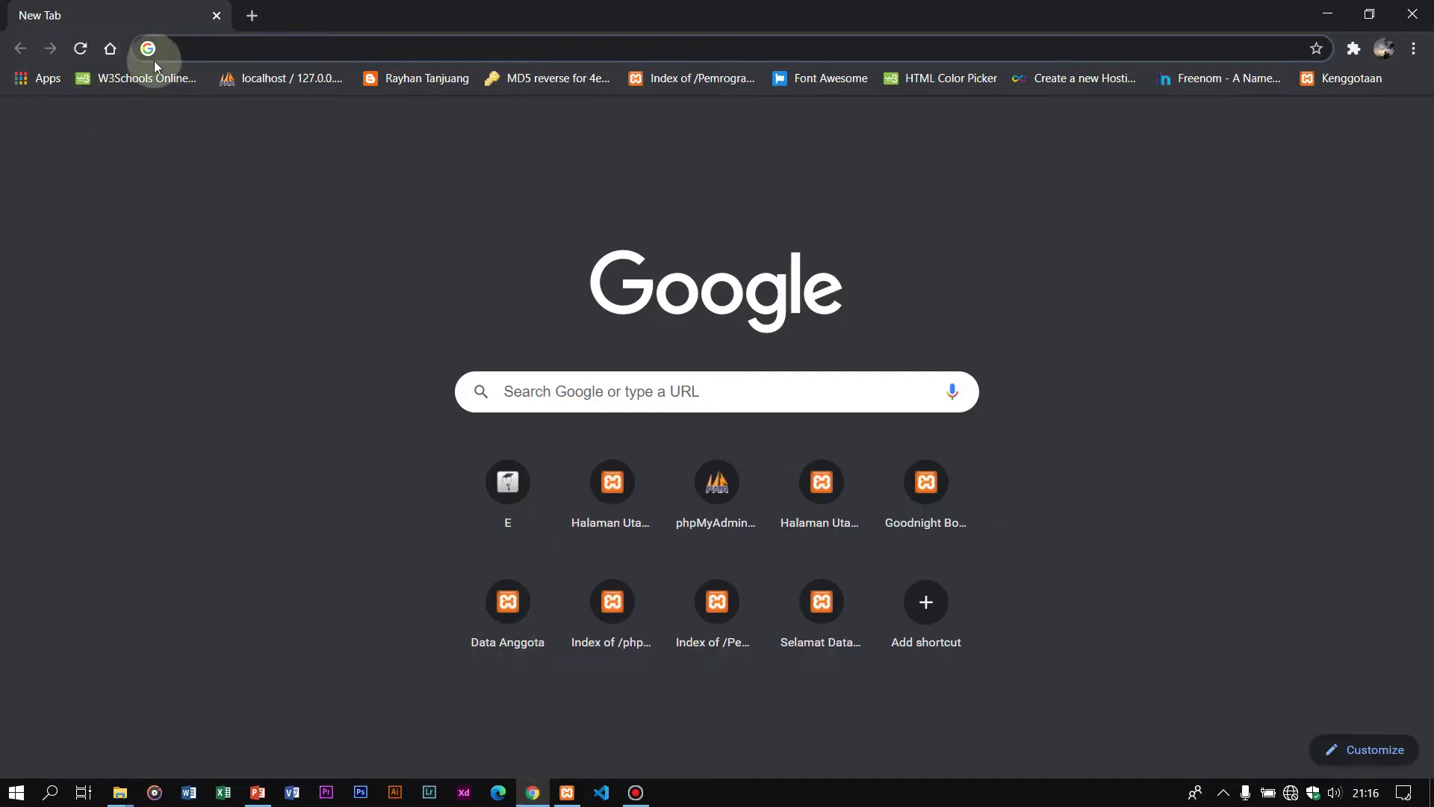
Step: Load localhost/diglib_unja4, dismiss the Translate prompt, and scroll down to the book catalogue table
type("localhost/diglib_unja4")
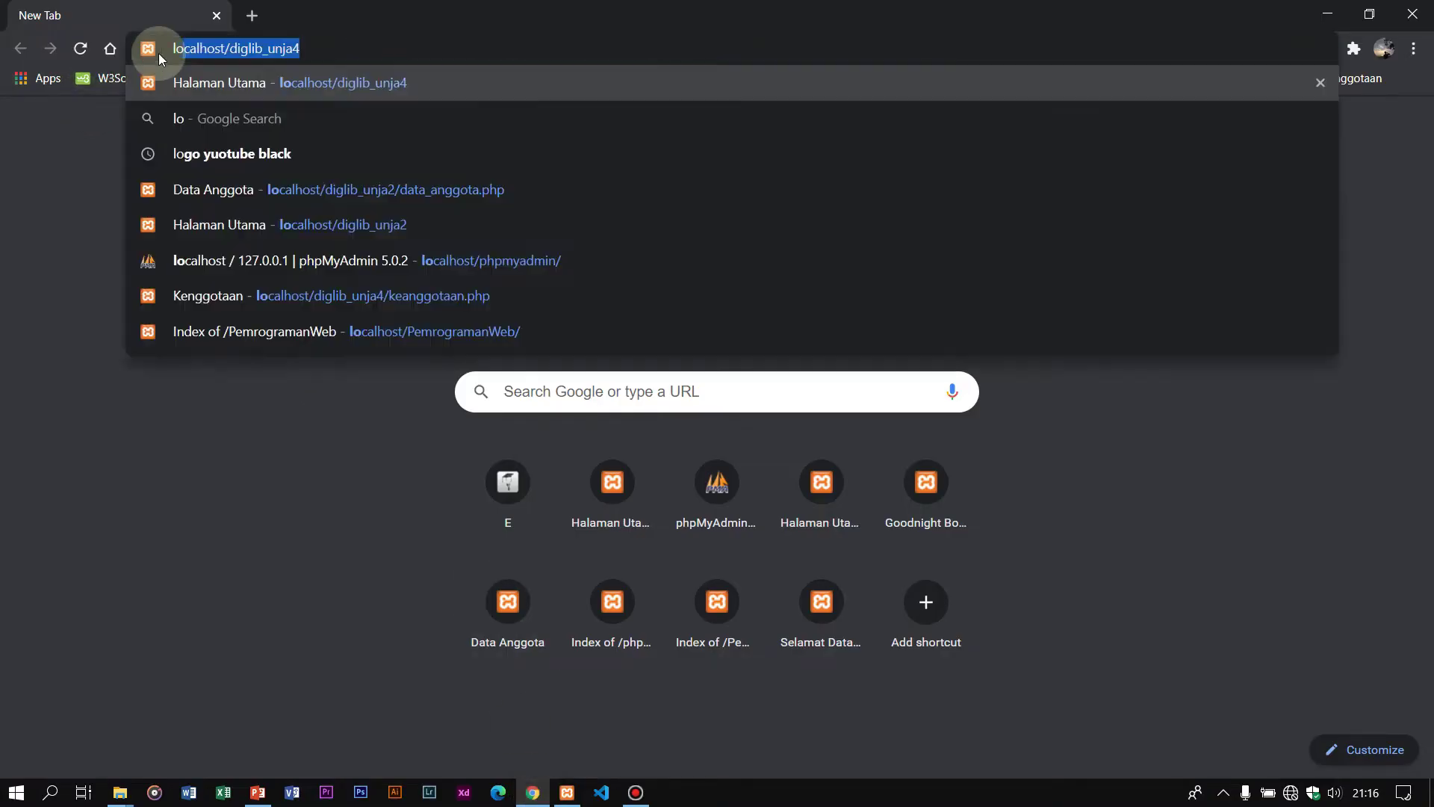
key("Right")
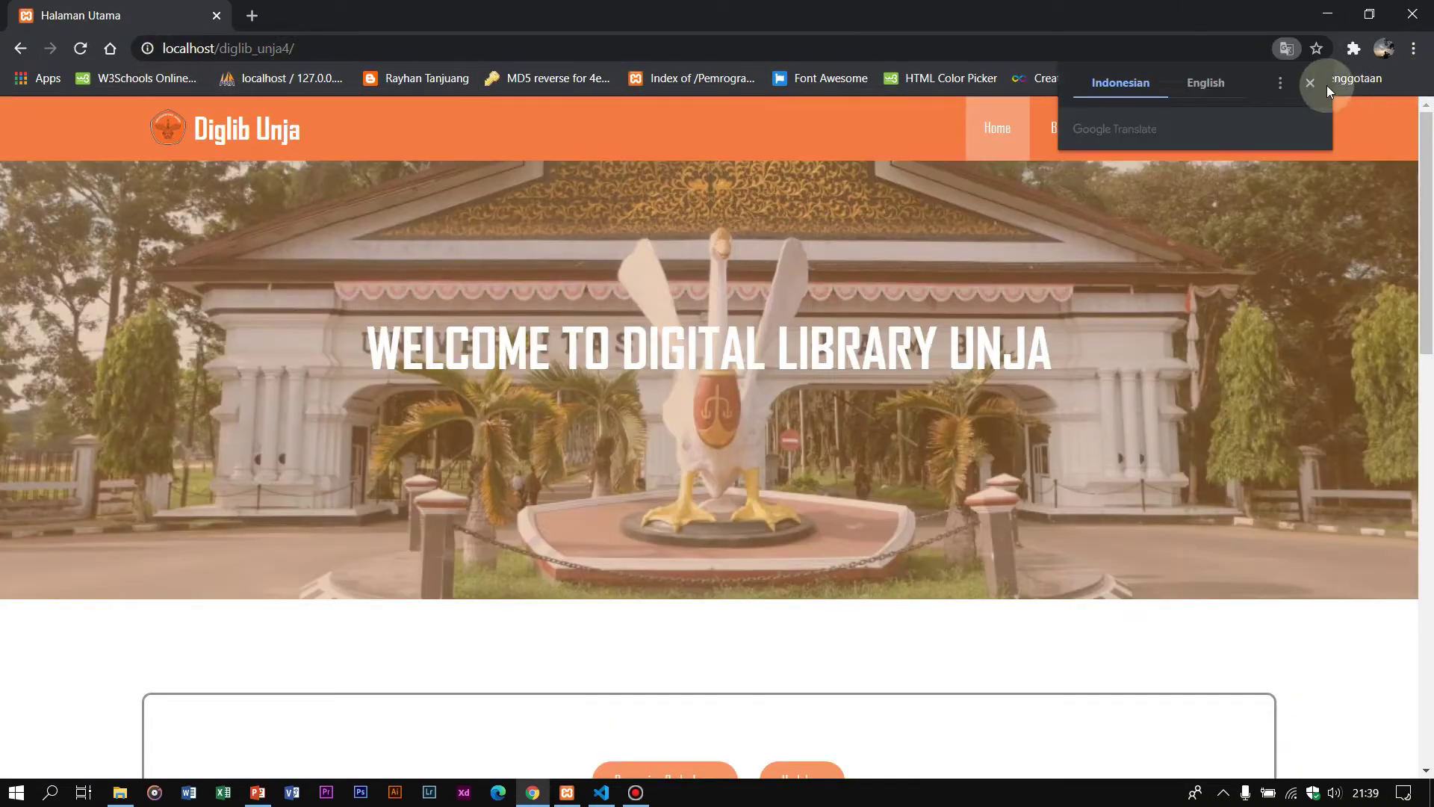
left_click(1326, 85)
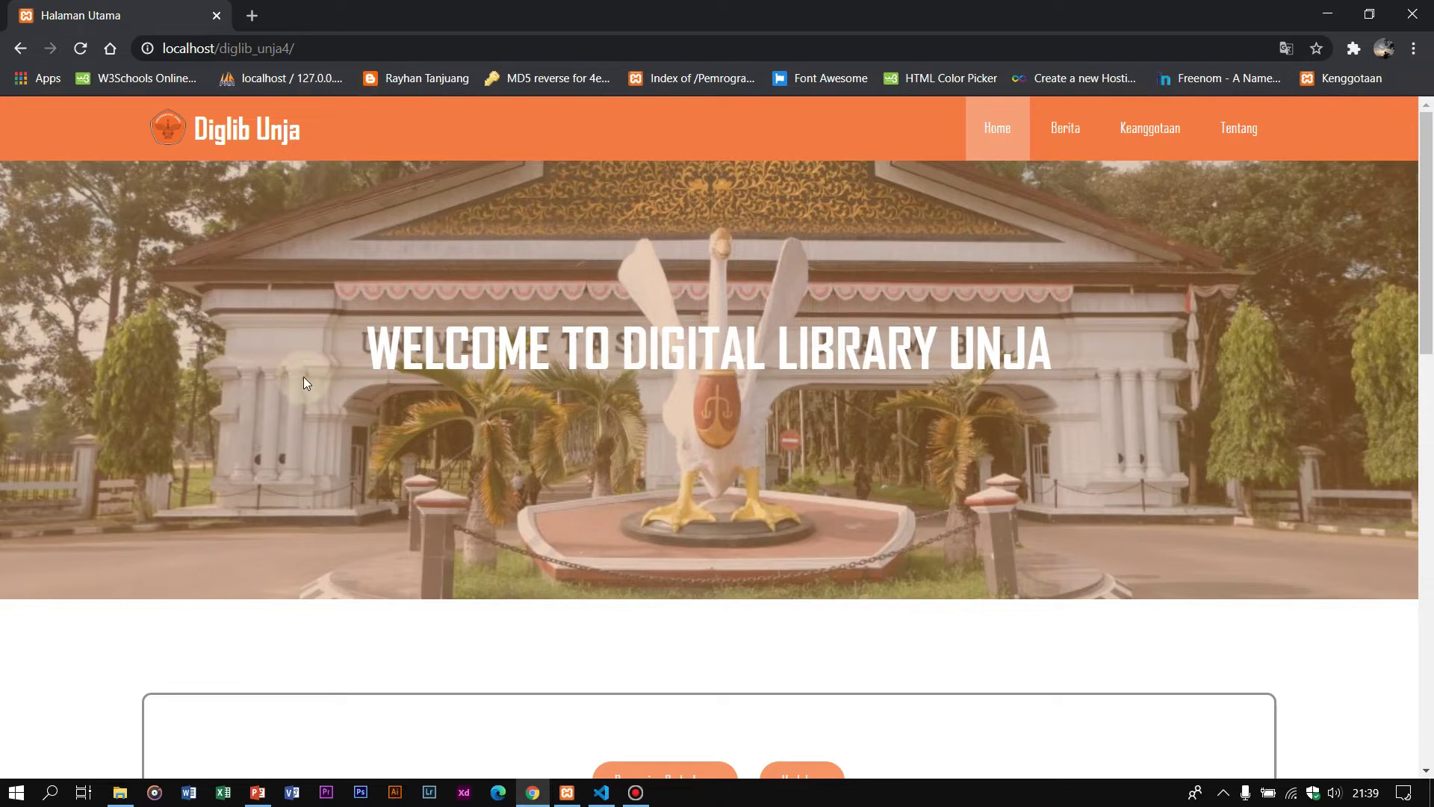
left_click(80, 48)
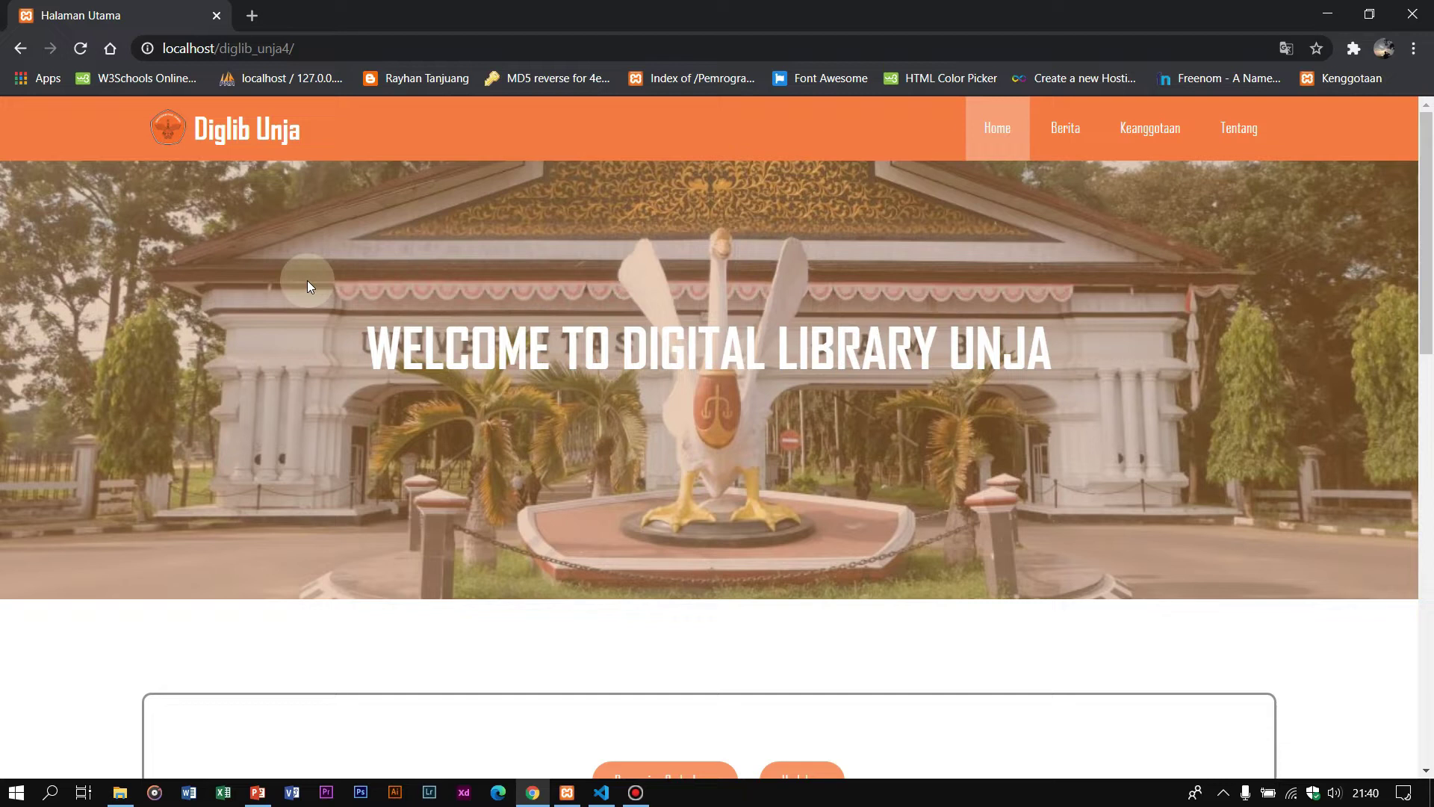
scroll(377, 282, "down", 3)
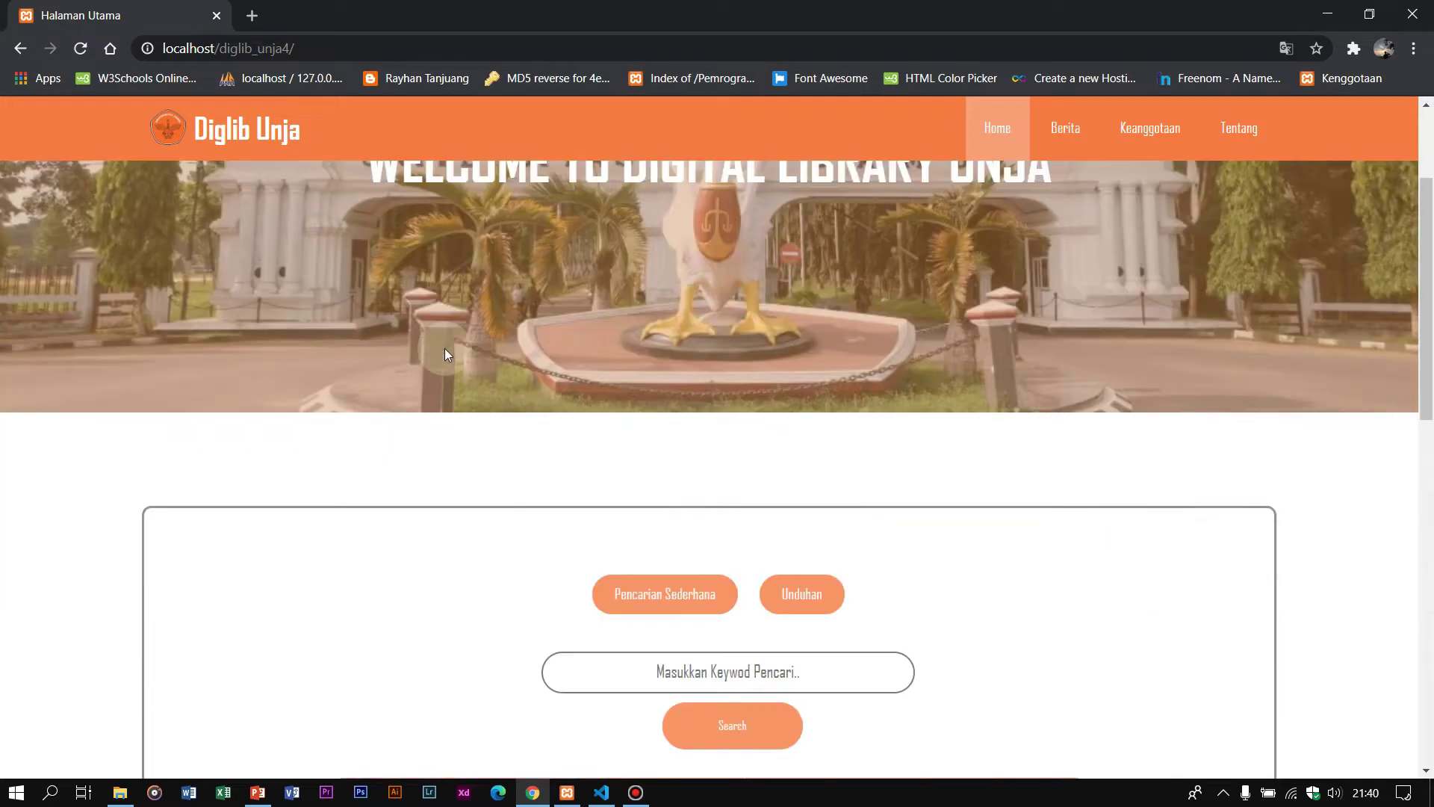
scroll(487, 433, "up", 3)
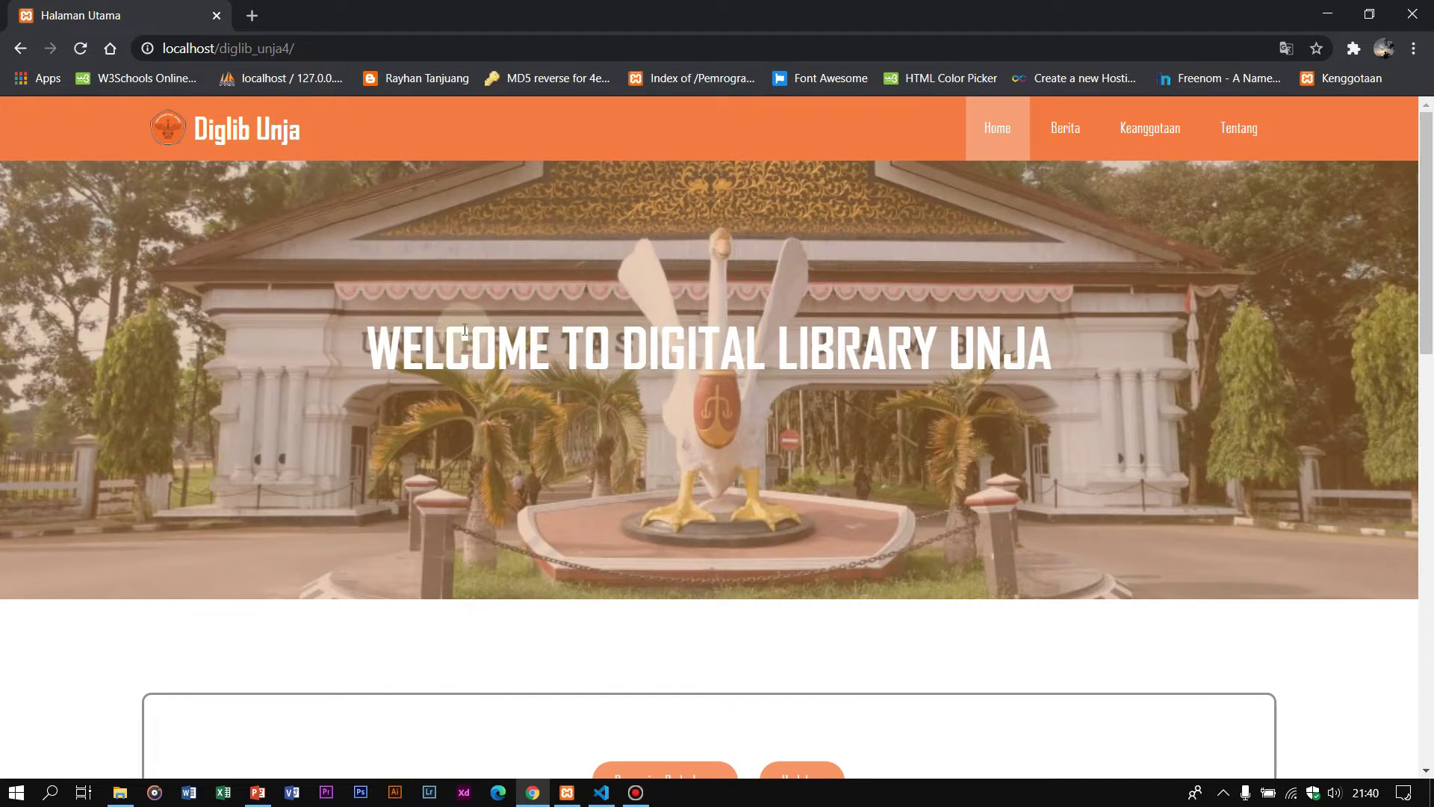
scroll(484, 321, "down", 6)
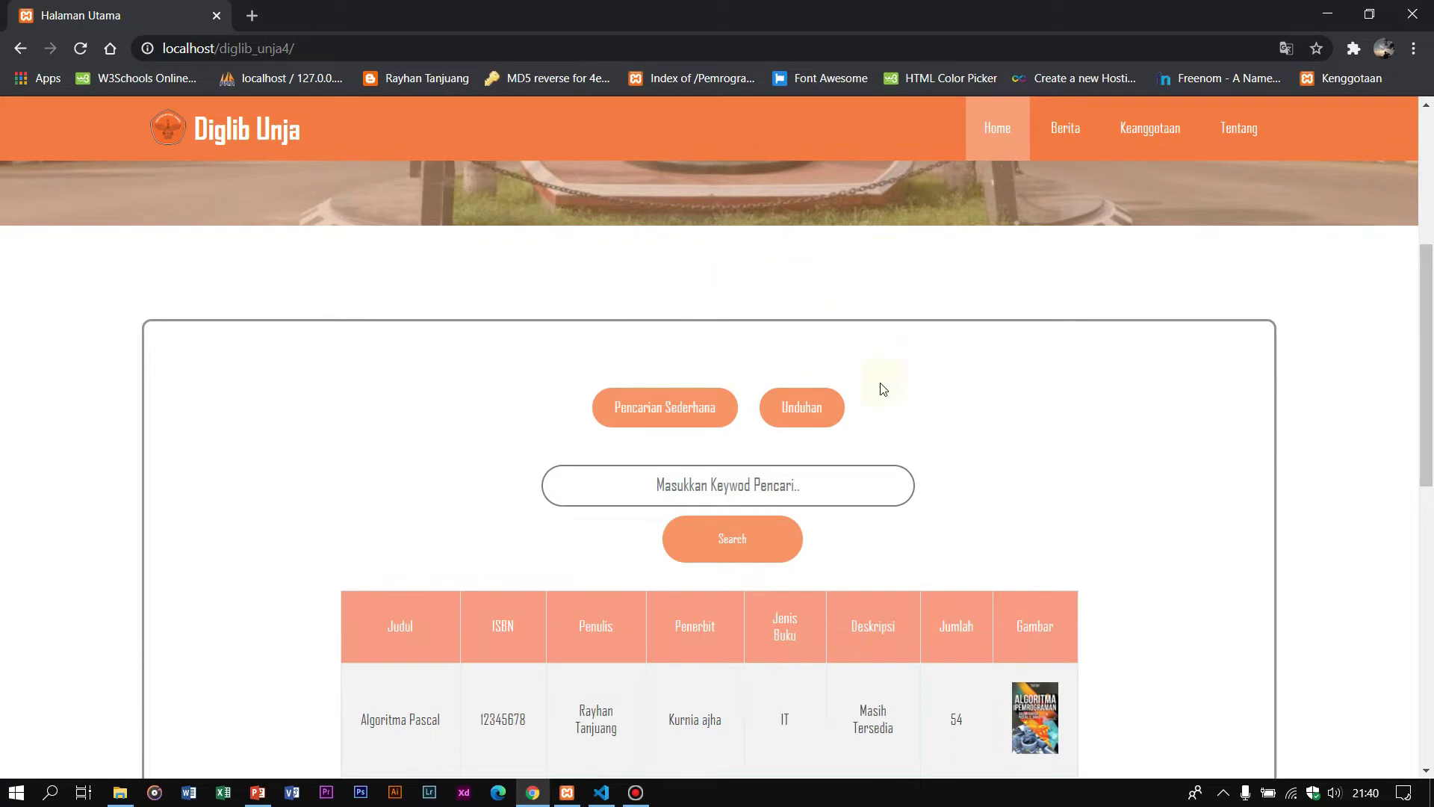
scroll(908, 492, "down", 4)
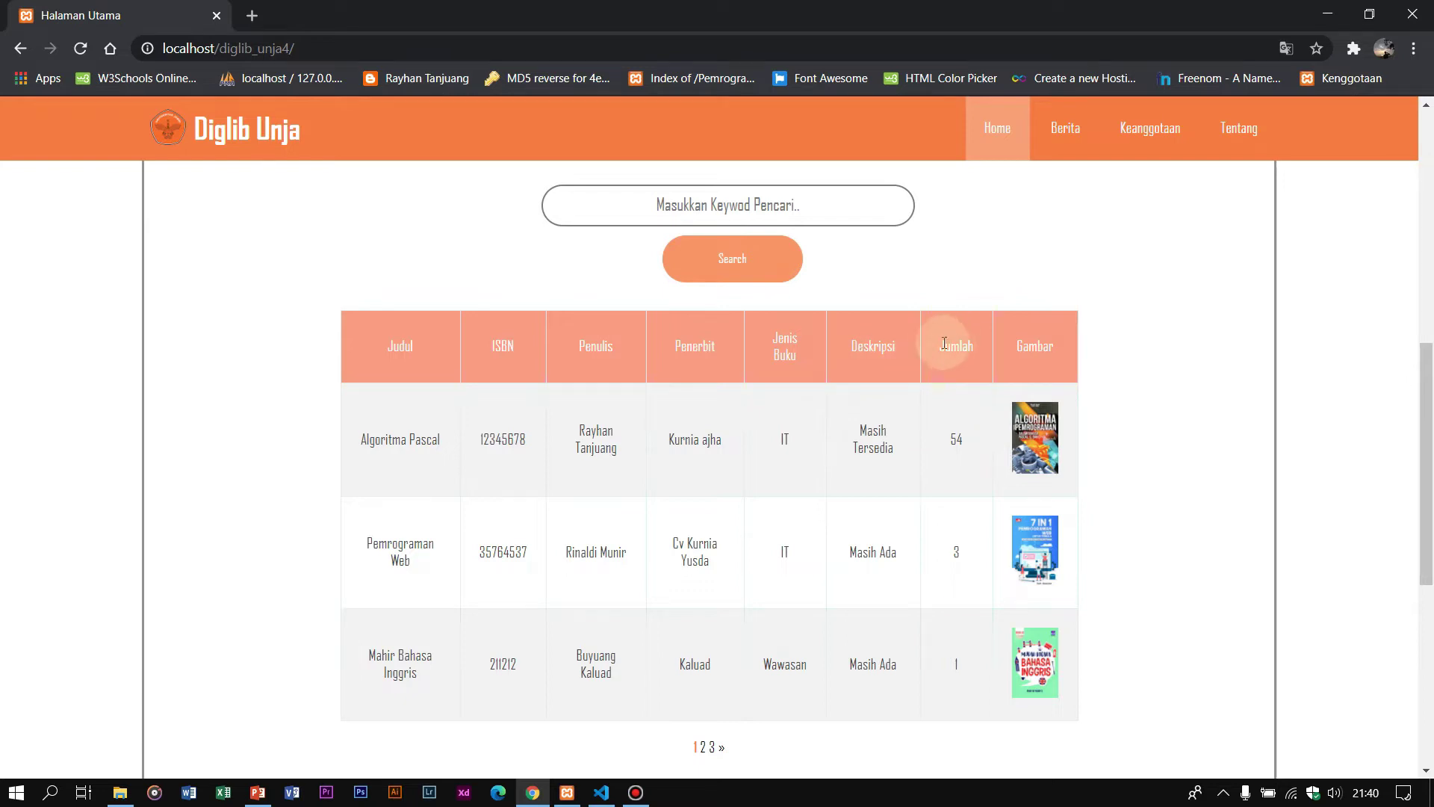
scroll(909, 389, "down", 2)
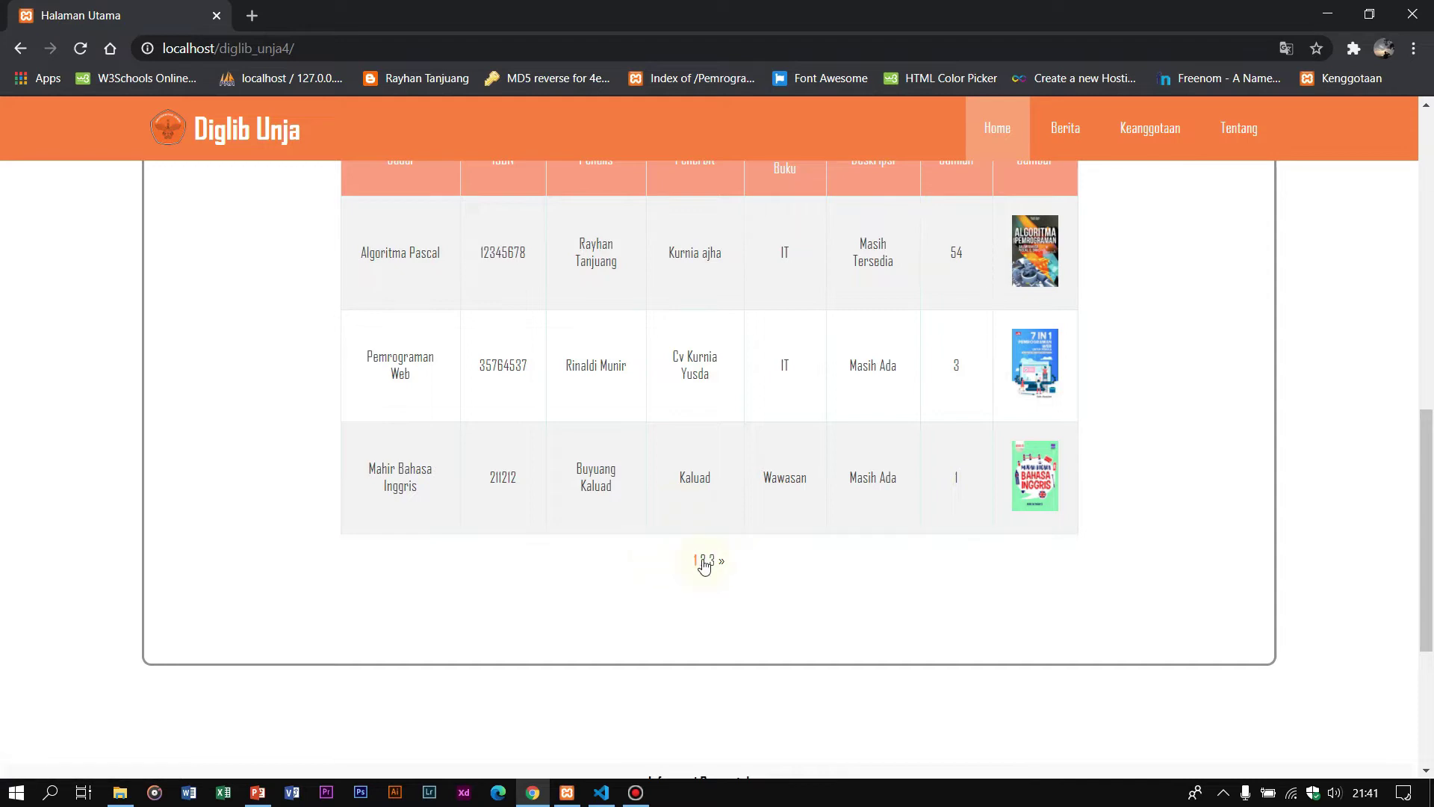
left_click(704, 562)
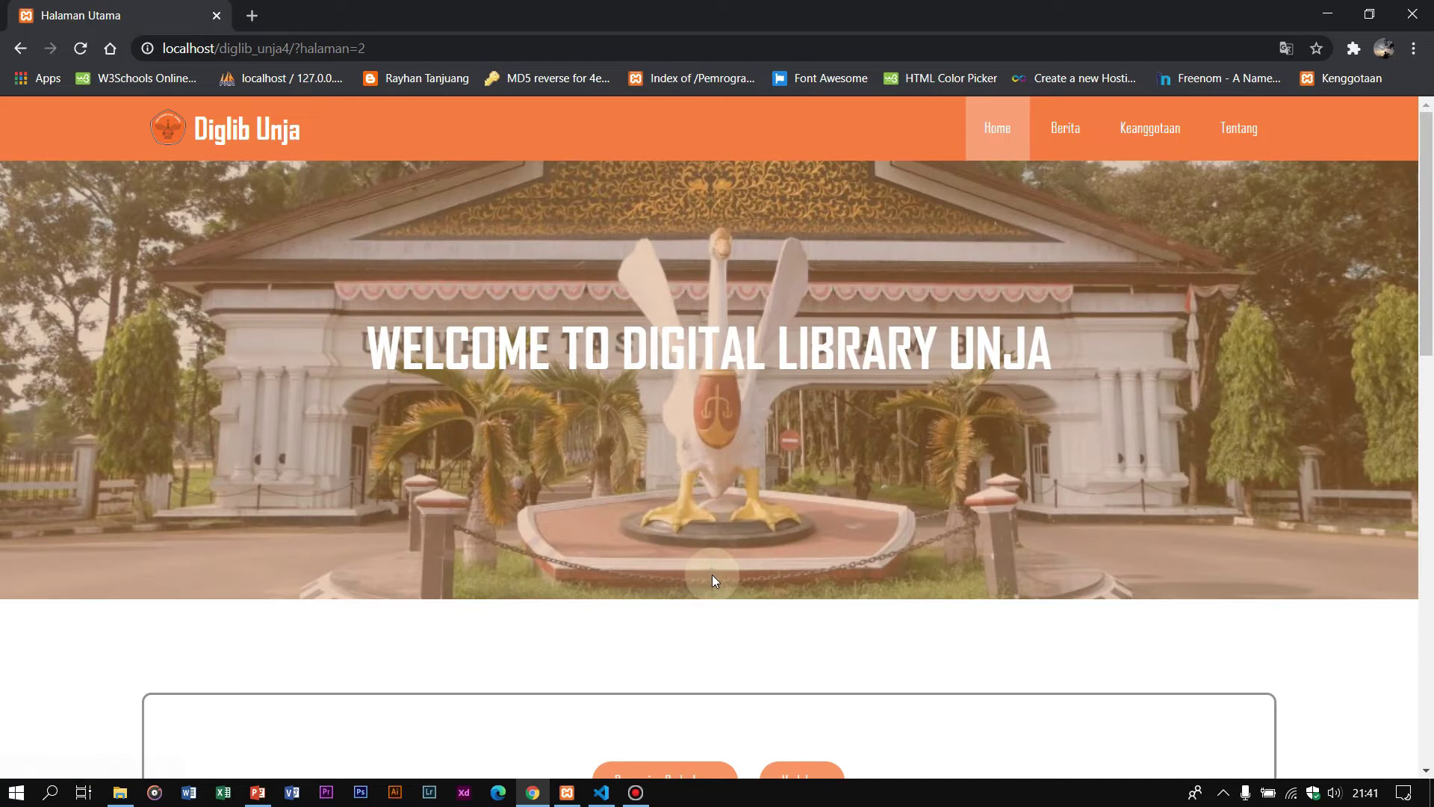
scroll(717, 523, "down", 12)
left_click(719, 364)
scroll(720, 369, "down", 5)
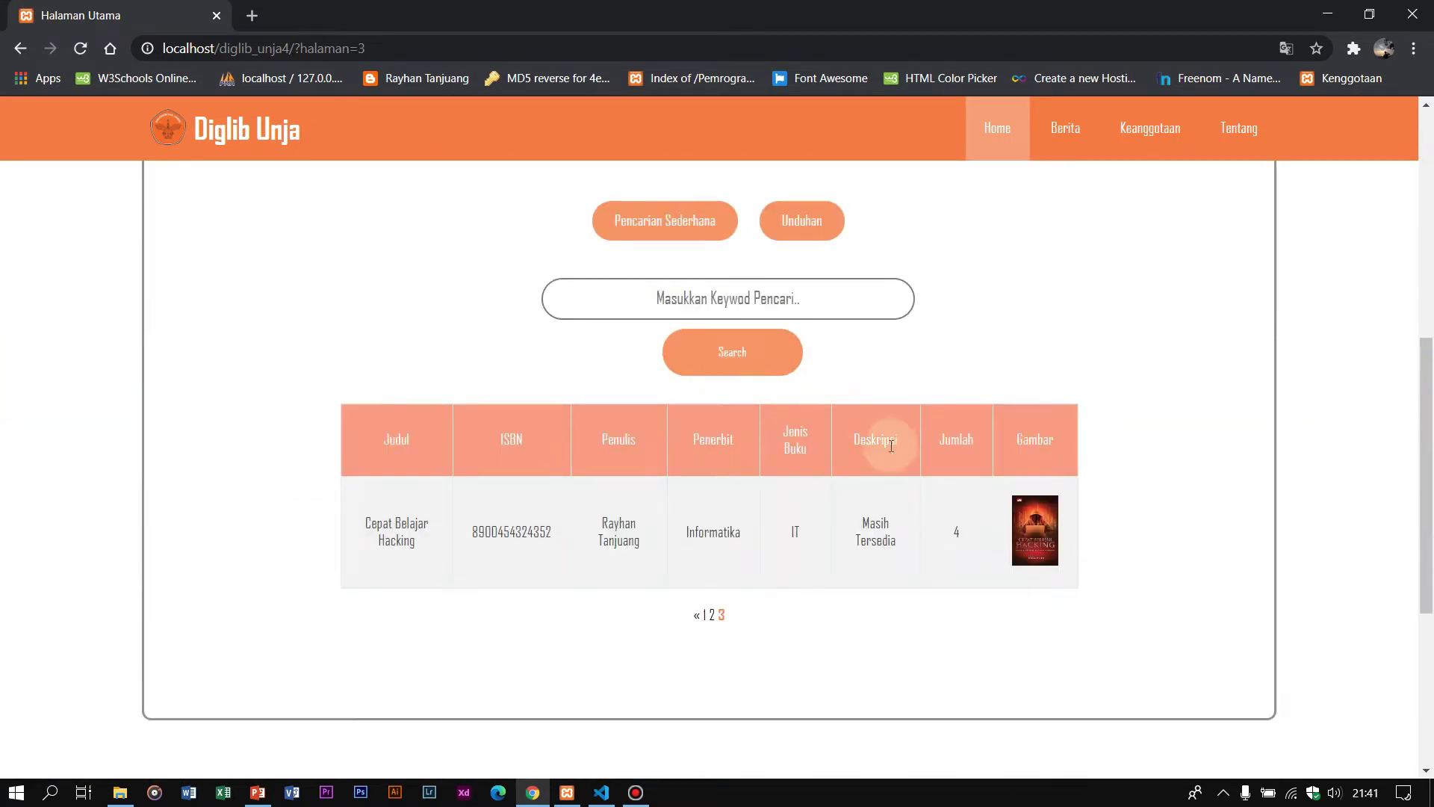
left_click(776, 318)
scroll(776, 330, "down", 5)
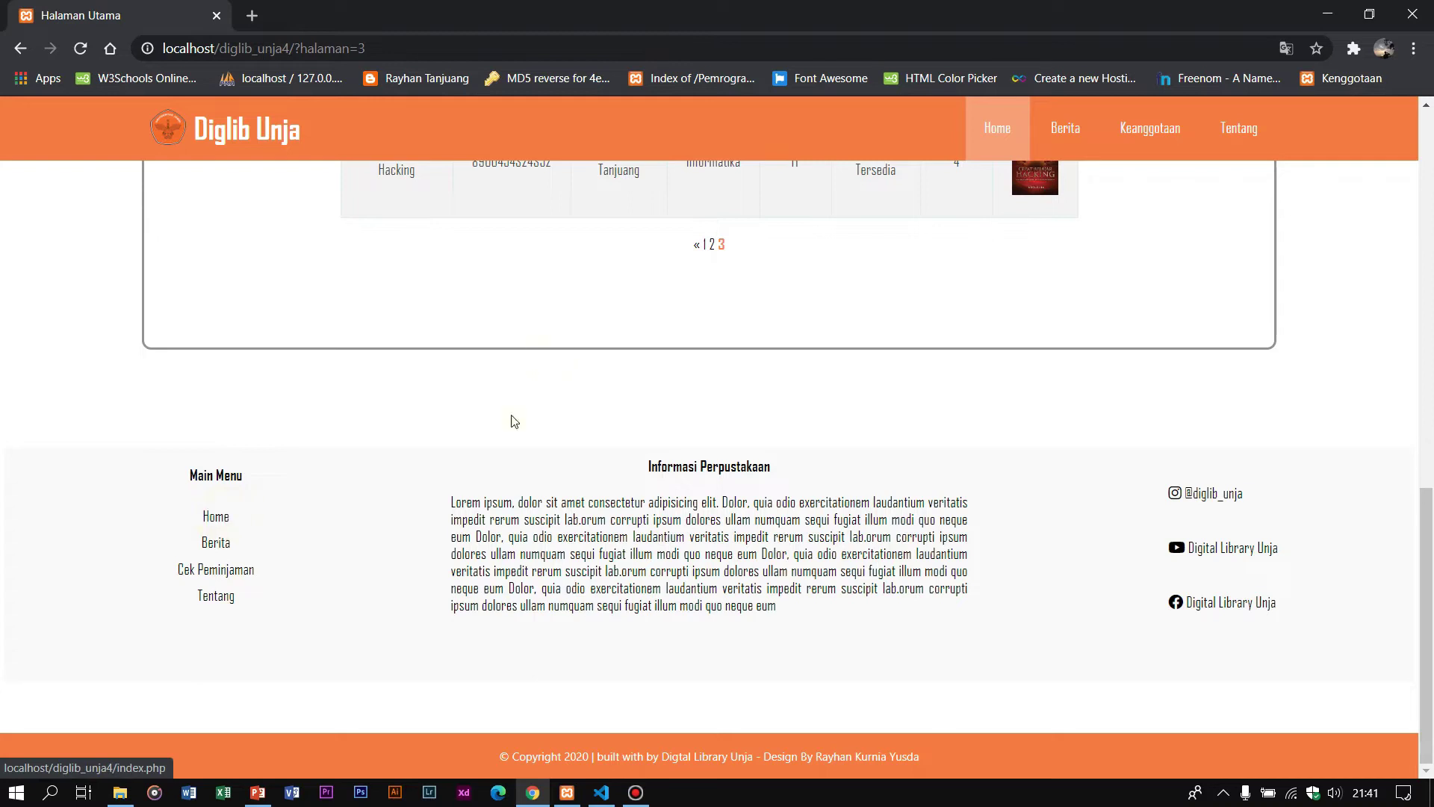
left_click(216, 517)
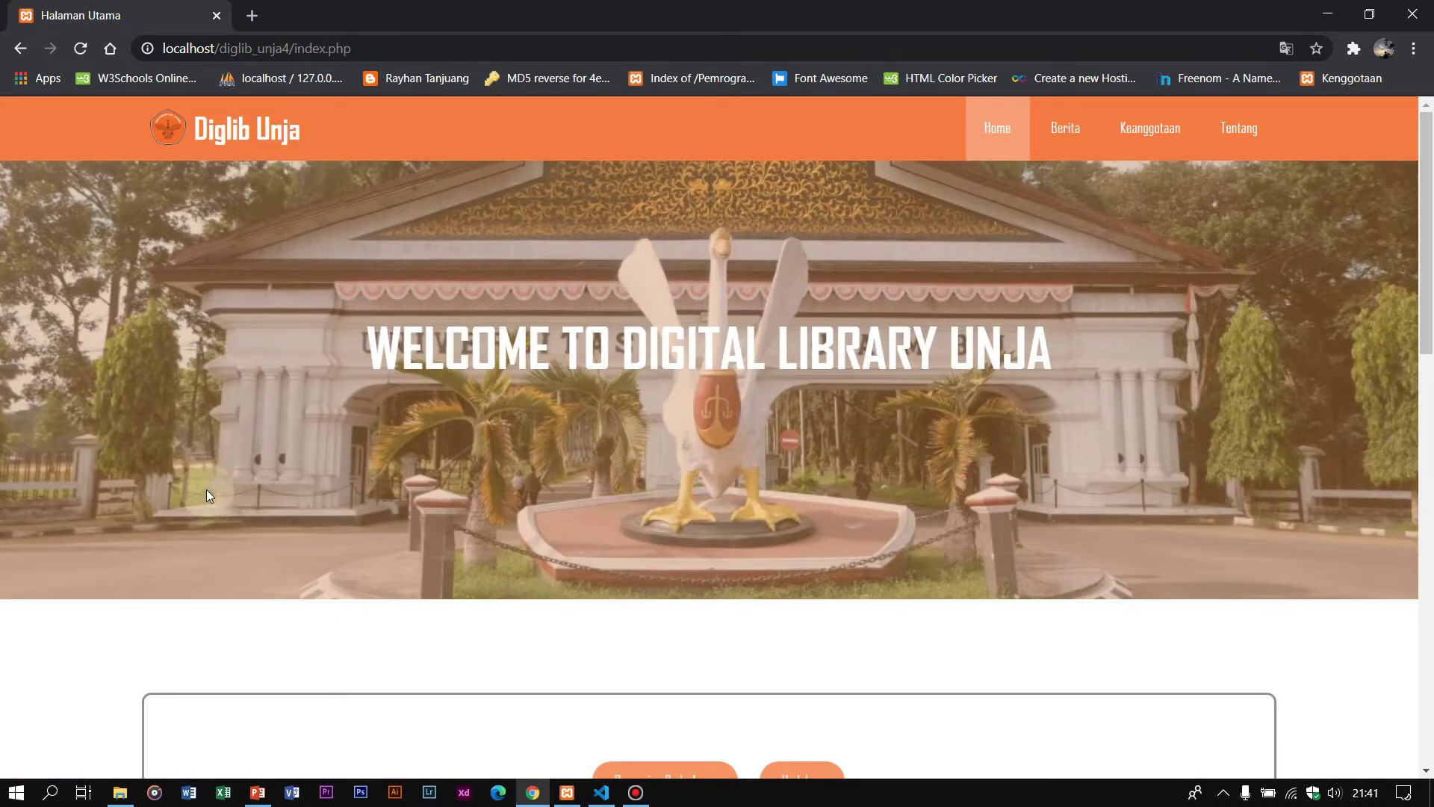
scroll(202, 487, "down", 15)
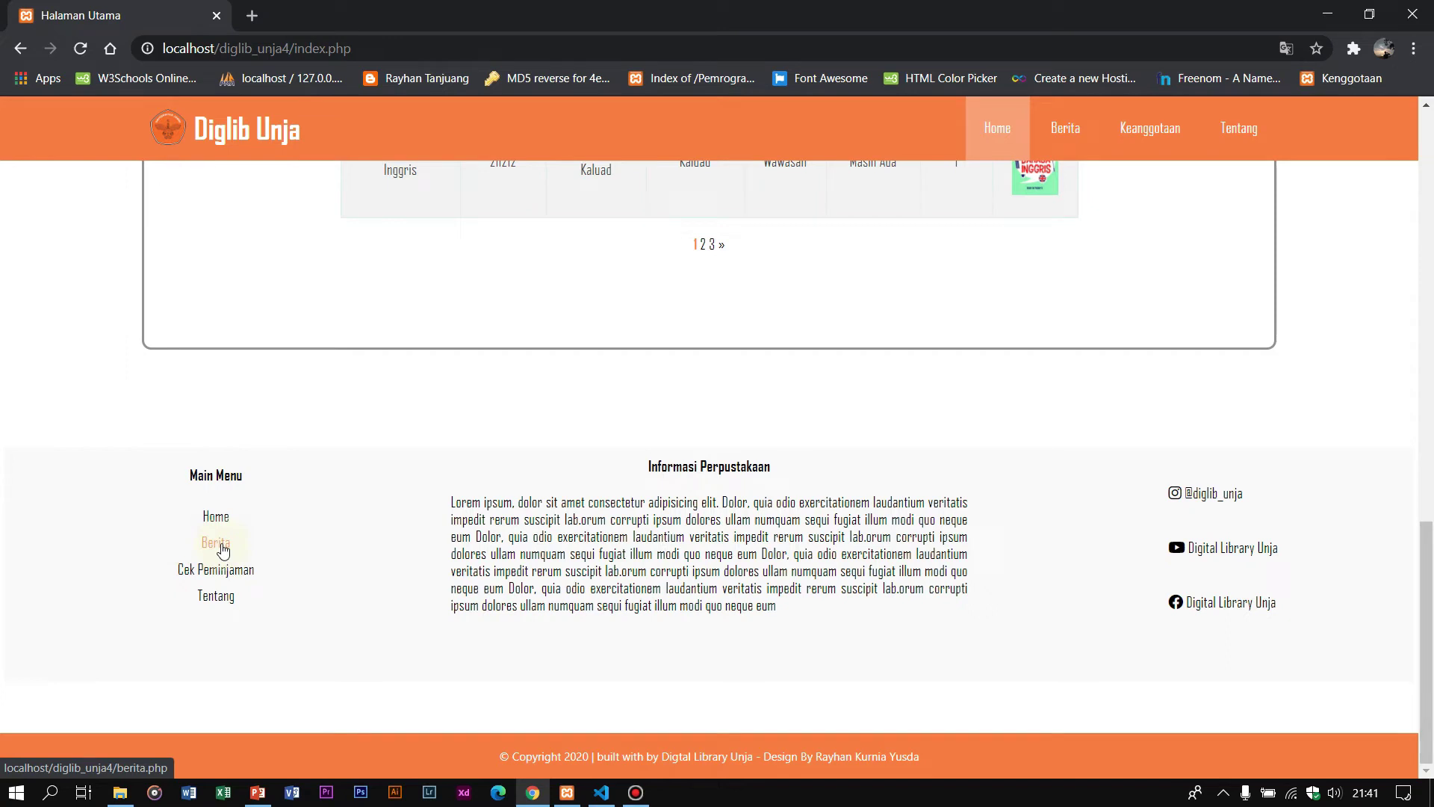
left_click(221, 548)
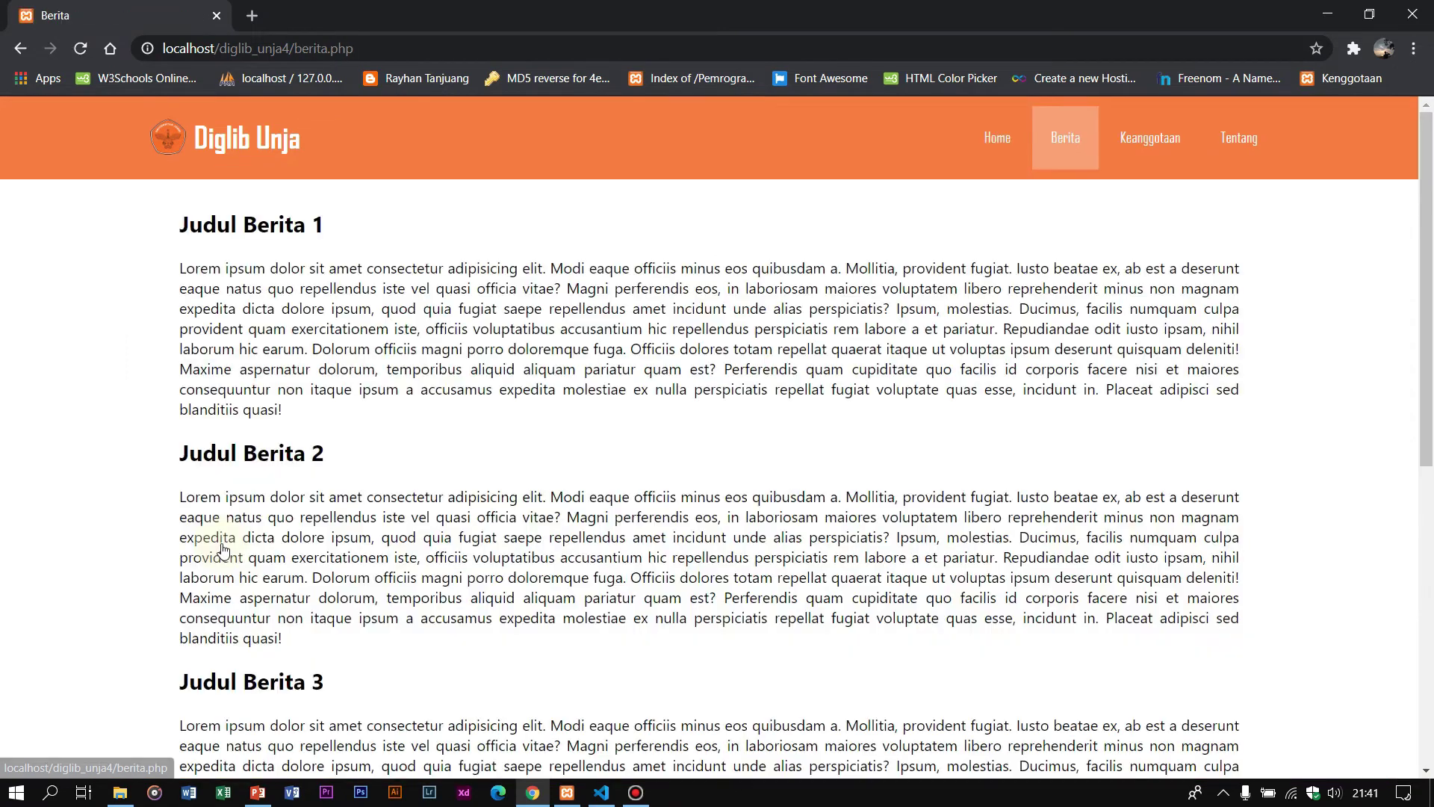
left_click_drag(174, 236, 602, 755)
scroll(919, 315, "up", 5)
left_click(993, 163)
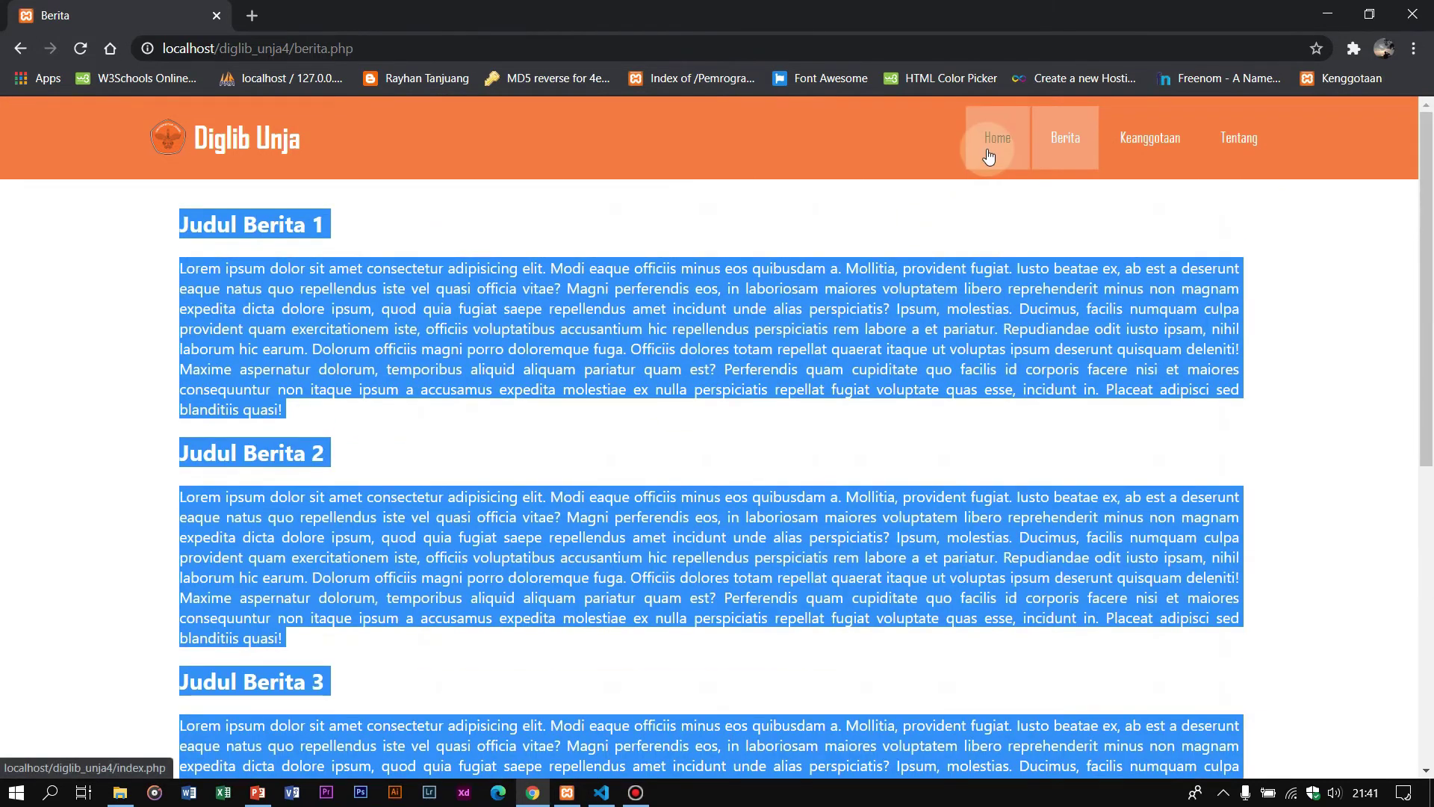
scroll(684, 342, "down", 8)
left_click(1351, 126)
scroll(211, 482, "down", 5)
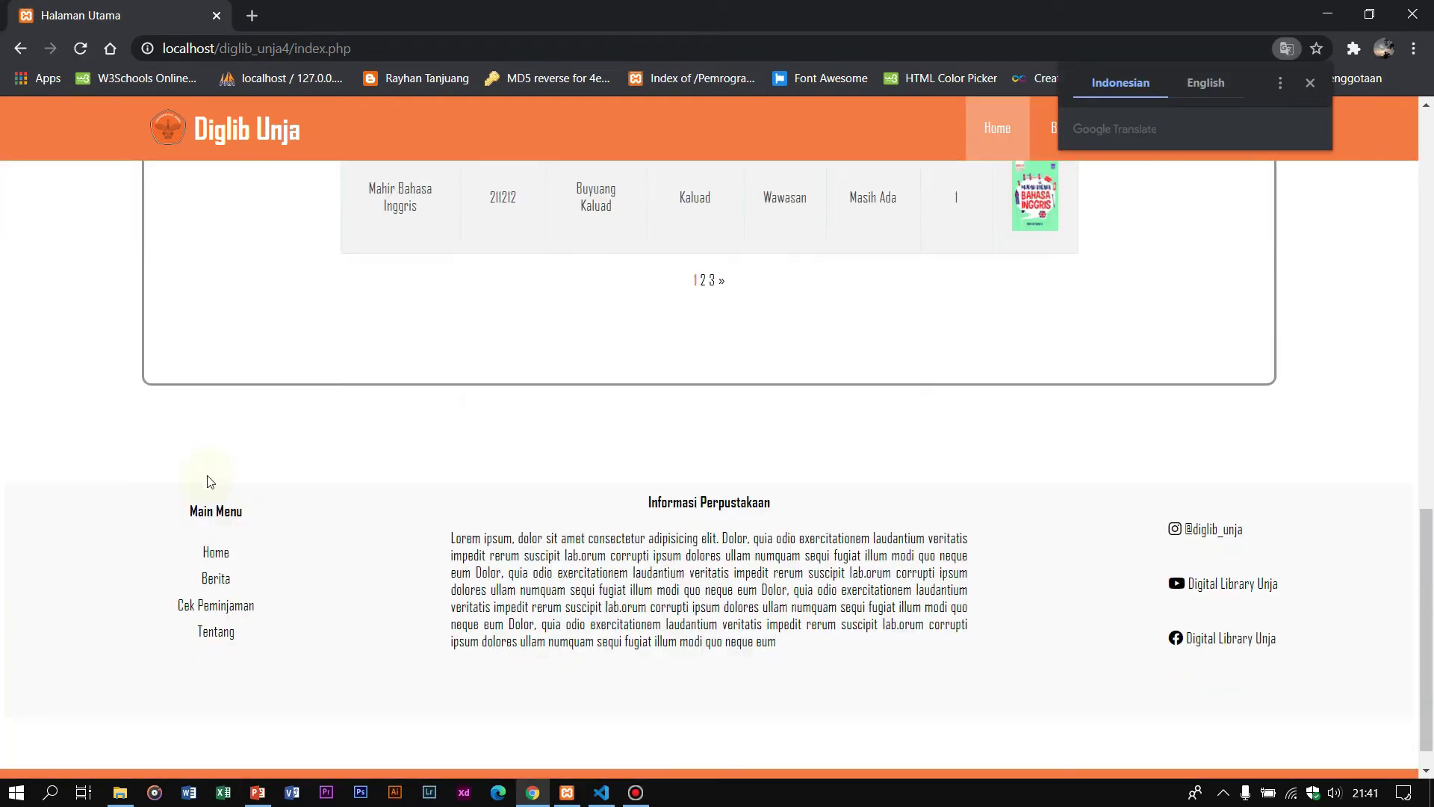
left_click(193, 609)
left_click(193, 607)
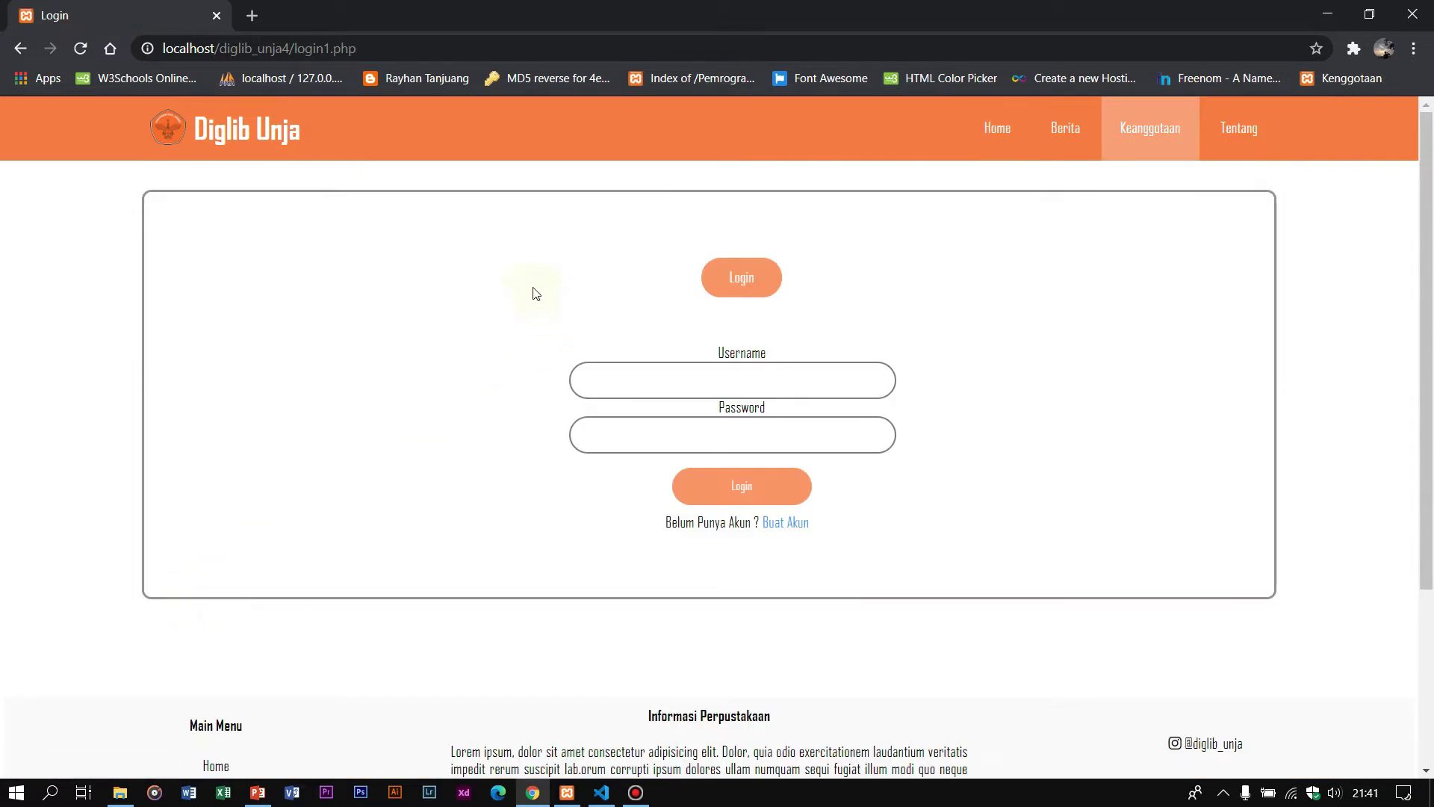
left_click_drag(553, 217, 893, 476)
left_click(456, 242)
left_click(999, 149)
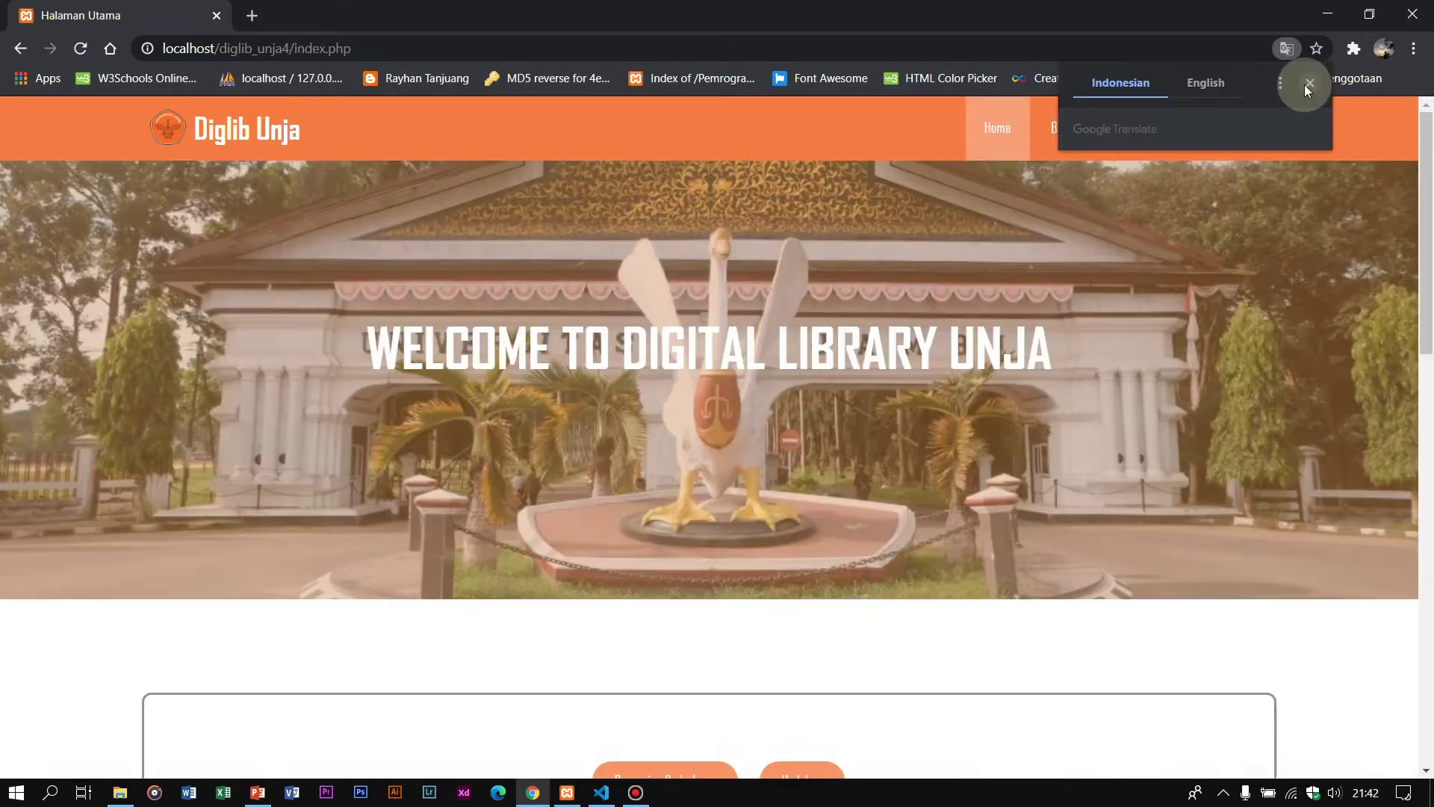
left_click(1306, 83)
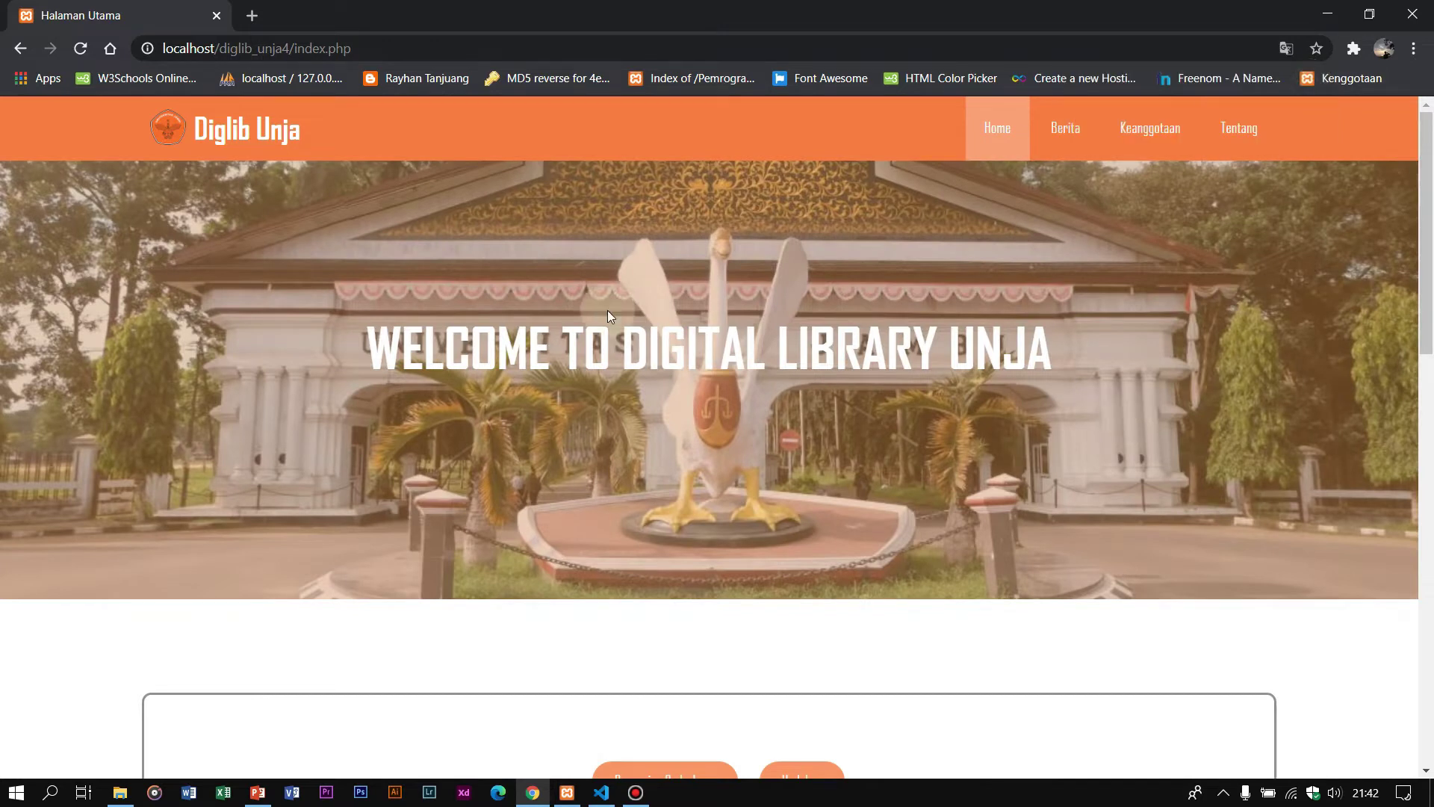
scroll(486, 280, "down", 3)
scroll(487, 284, "down", 10)
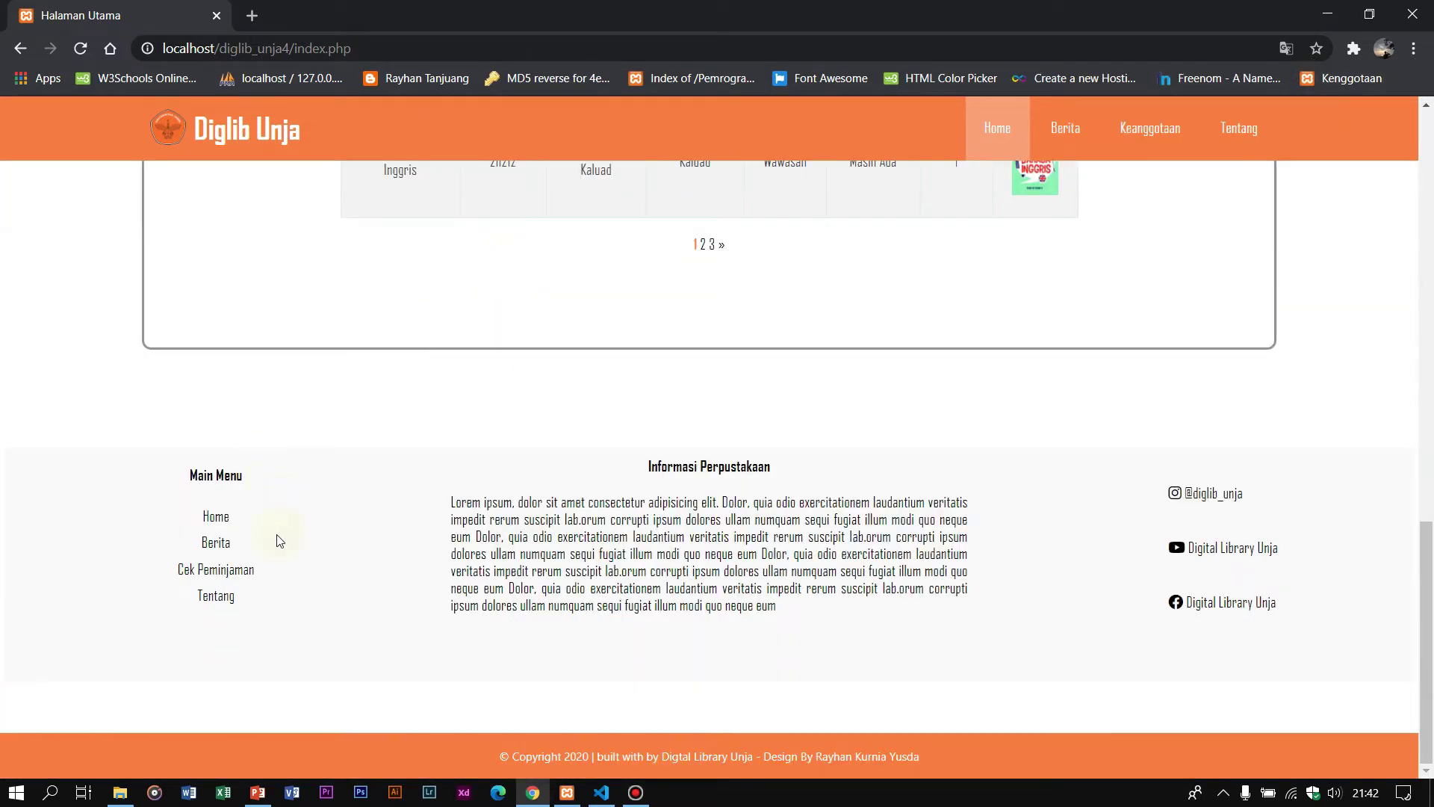
left_click(229, 602)
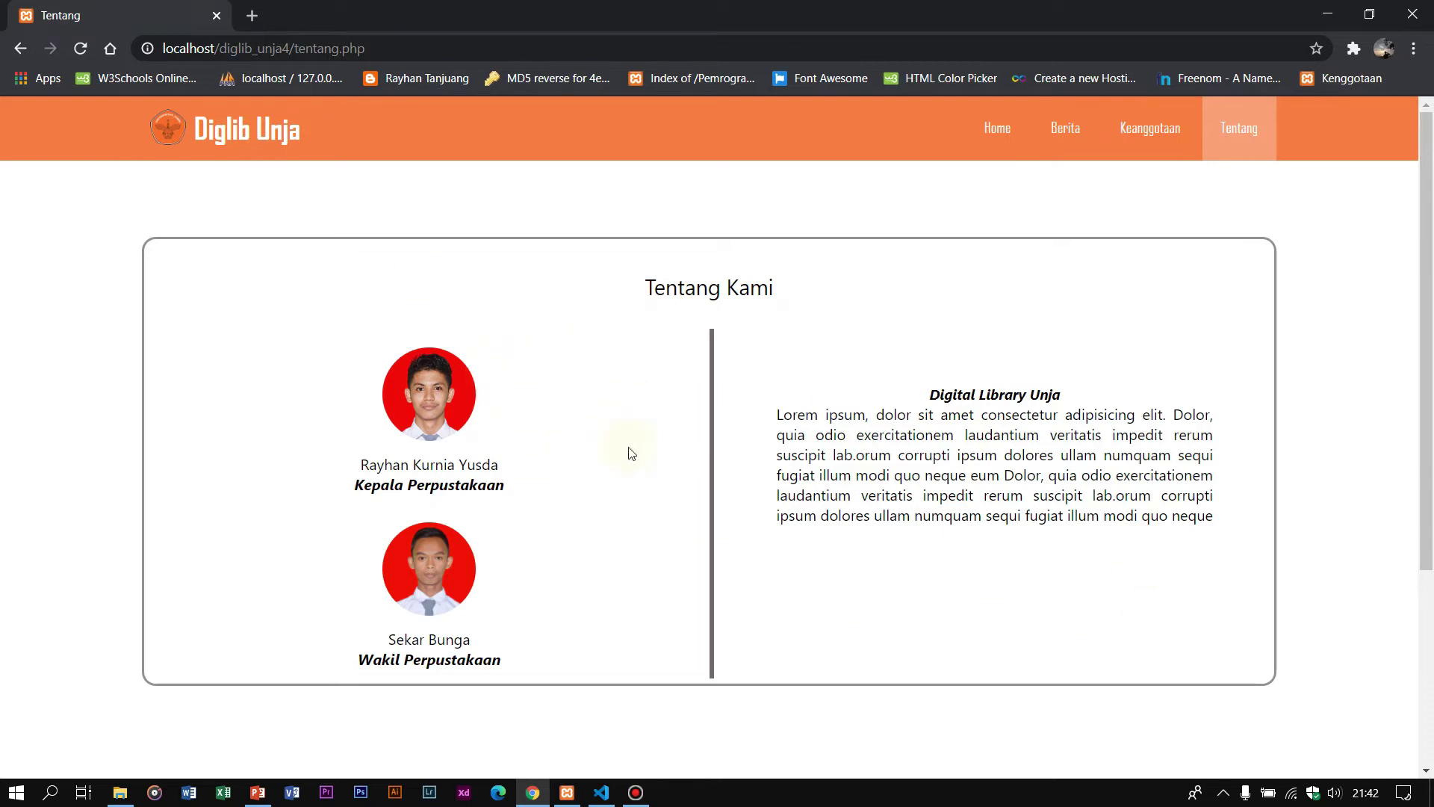
left_click(995, 127)
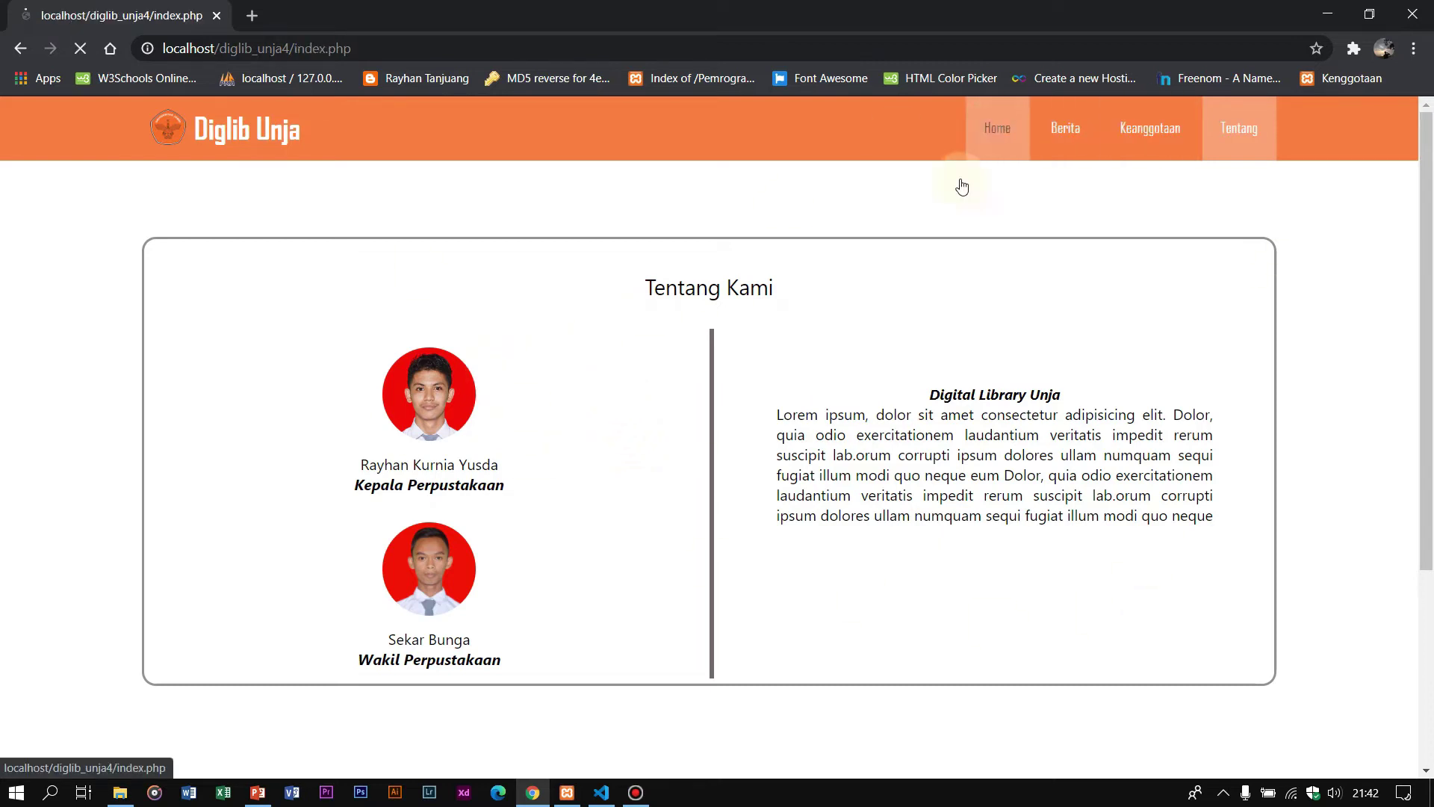
scroll(767, 414, "down", 10)
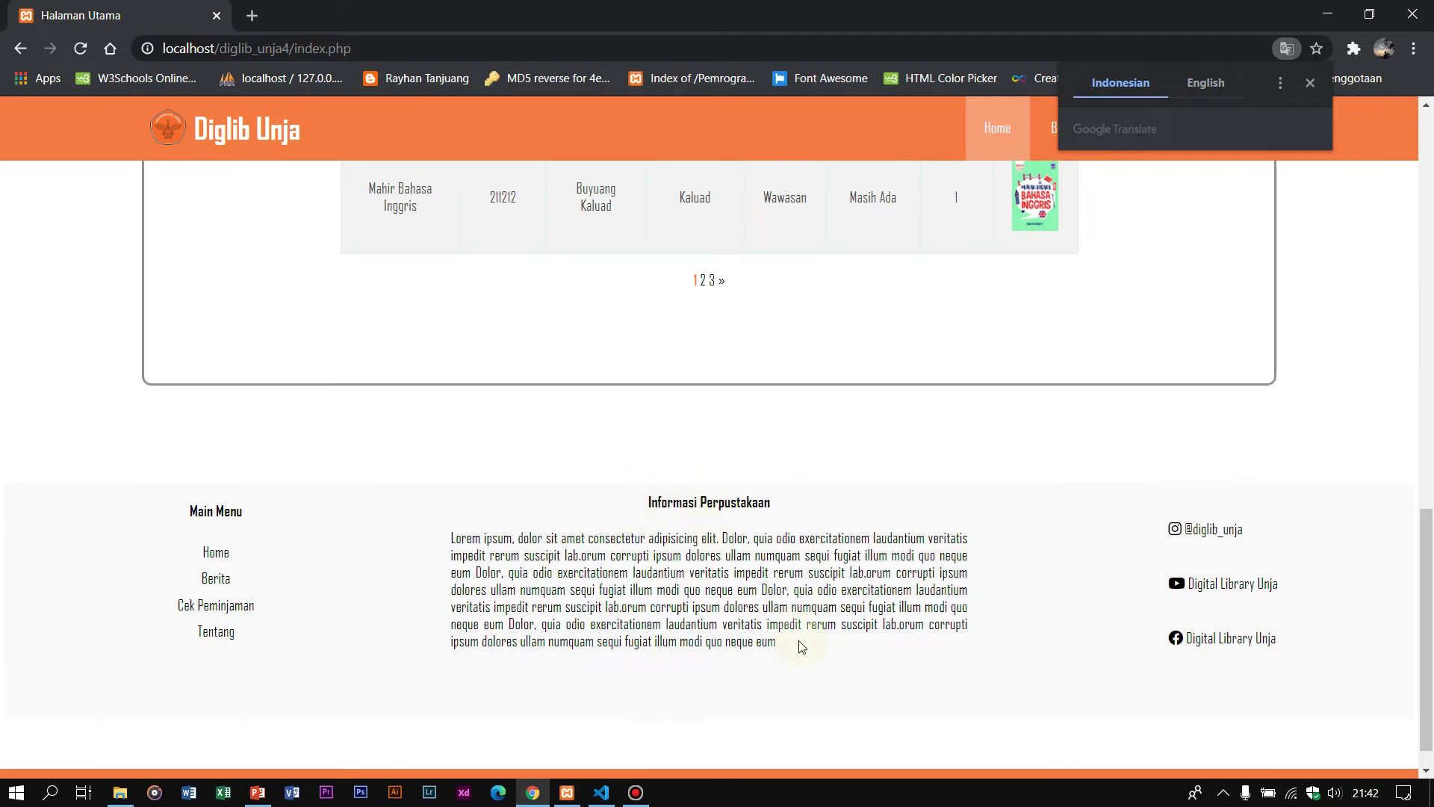
left_click_drag(794, 644, 489, 537)
left_click(394, 475)
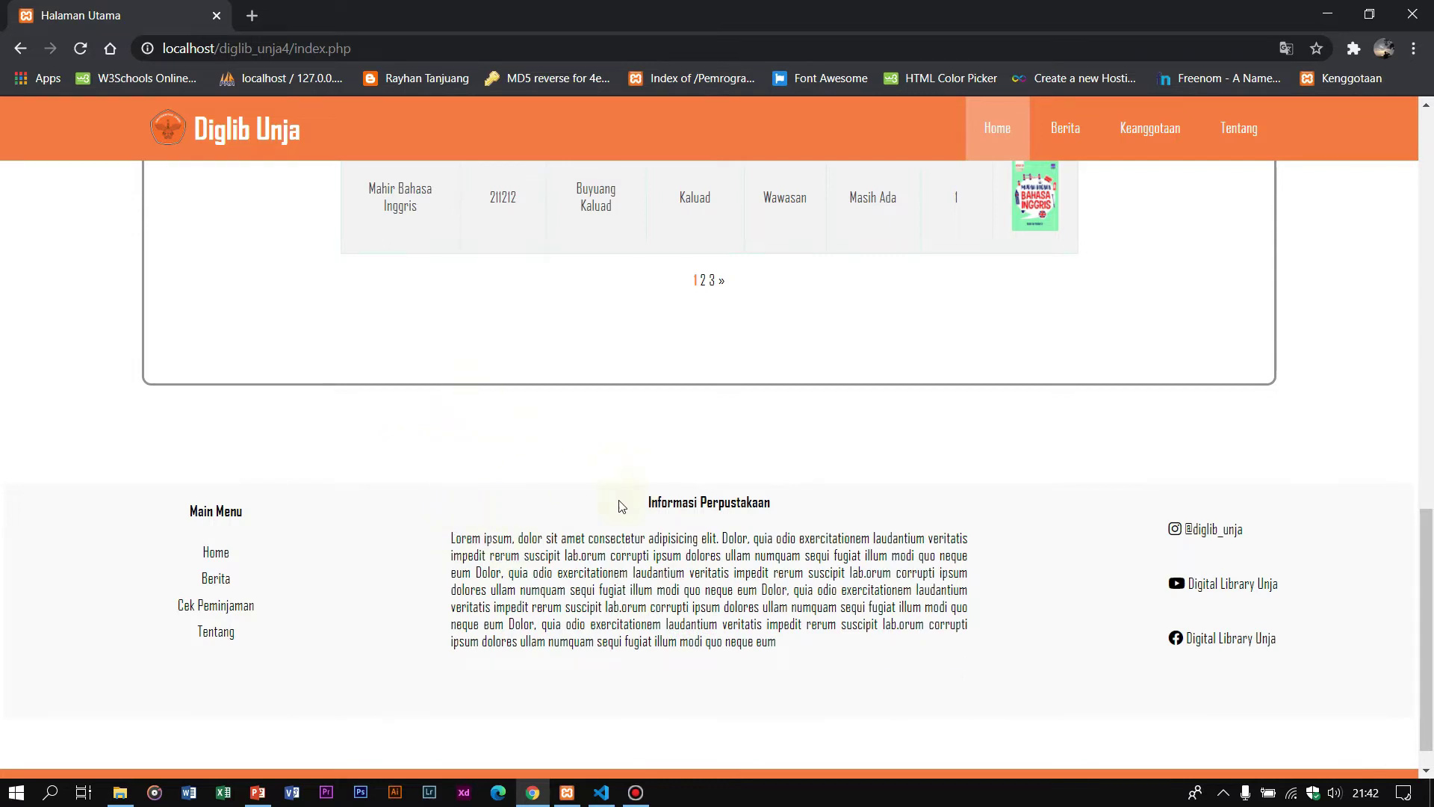
mouse_move(794, 644)
left_mouse_down()
mouse_move(432, 586)
mouse_move(439, 541)
mouse_move(809, 657)
left_mouse_up()
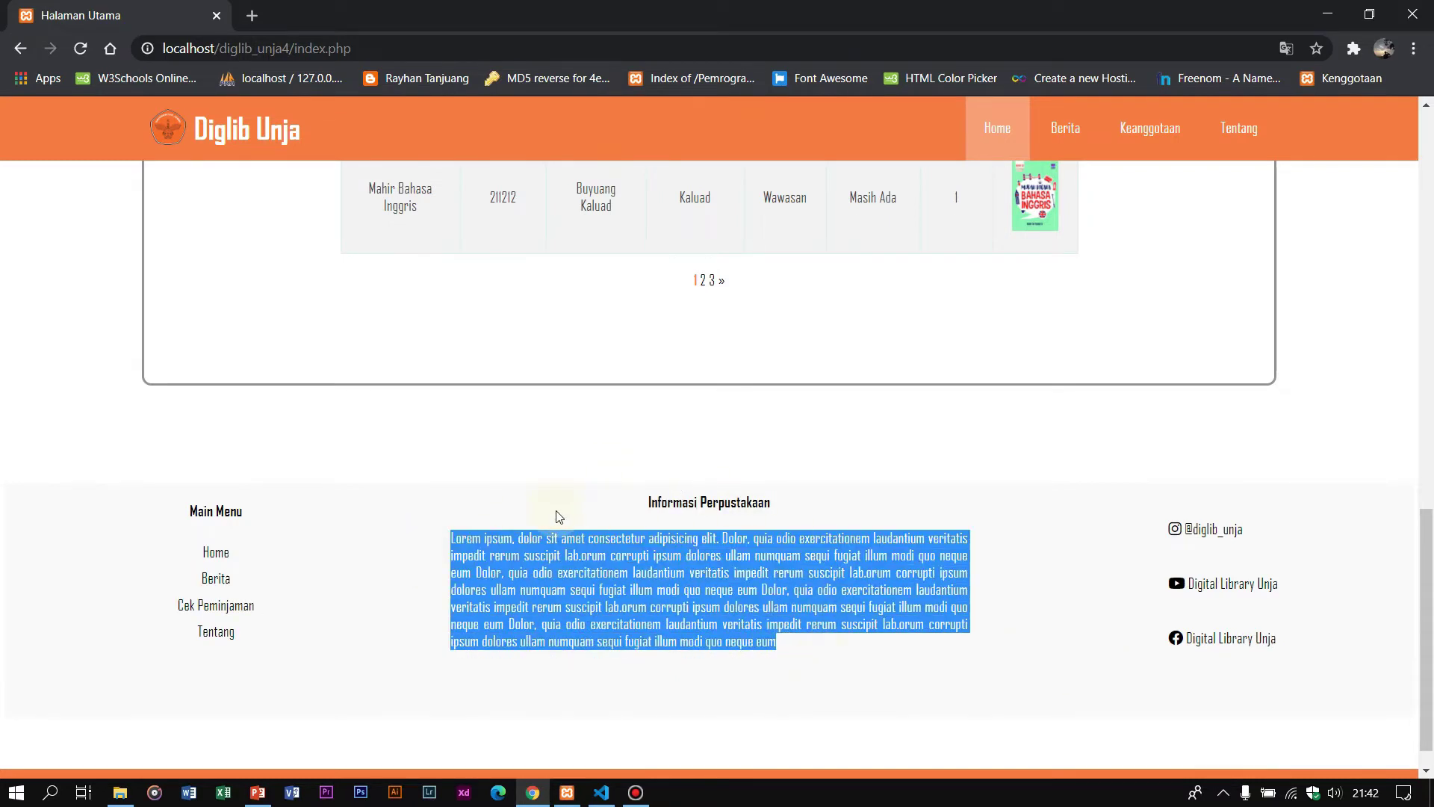
left_click(839, 601)
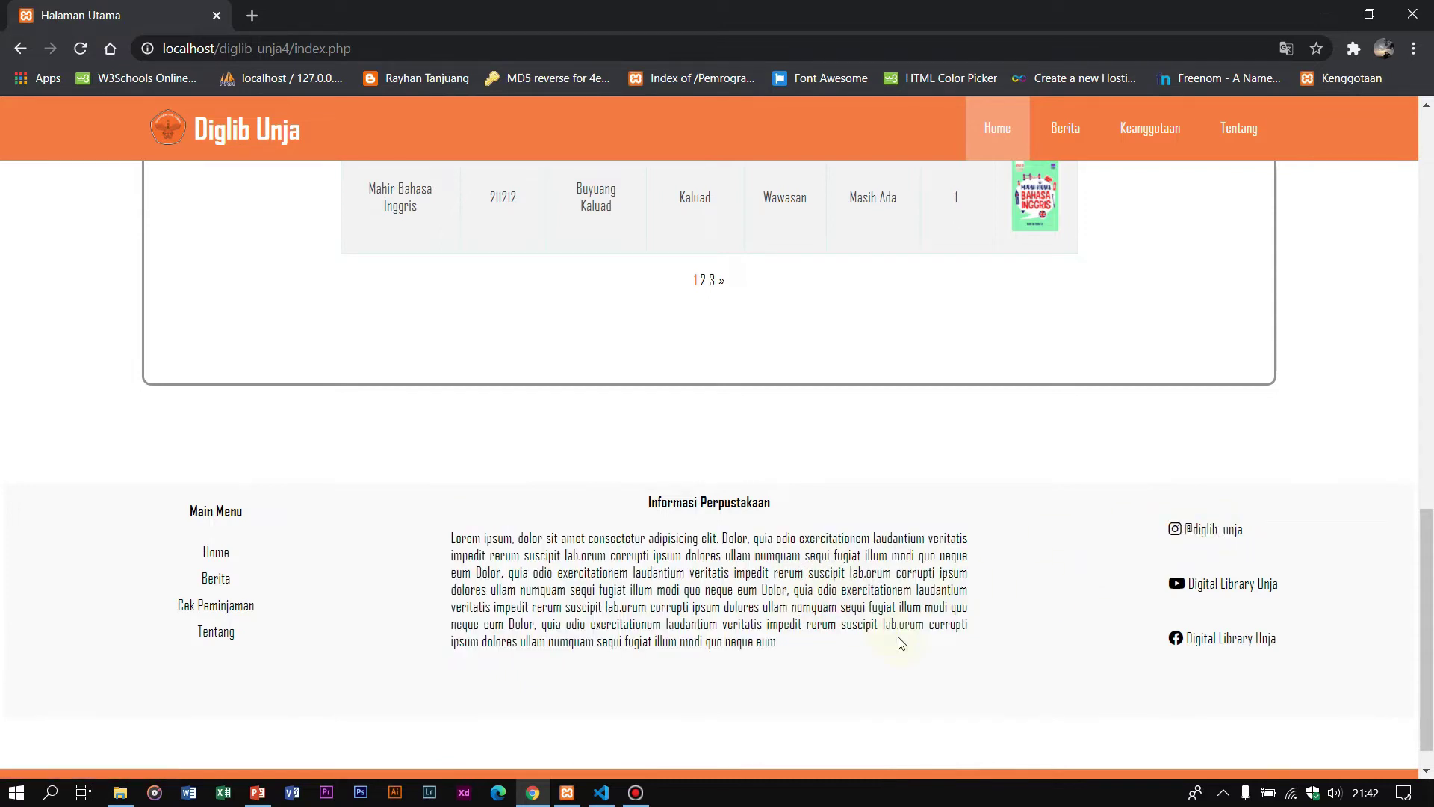
left_click_drag(787, 640, 498, 539)
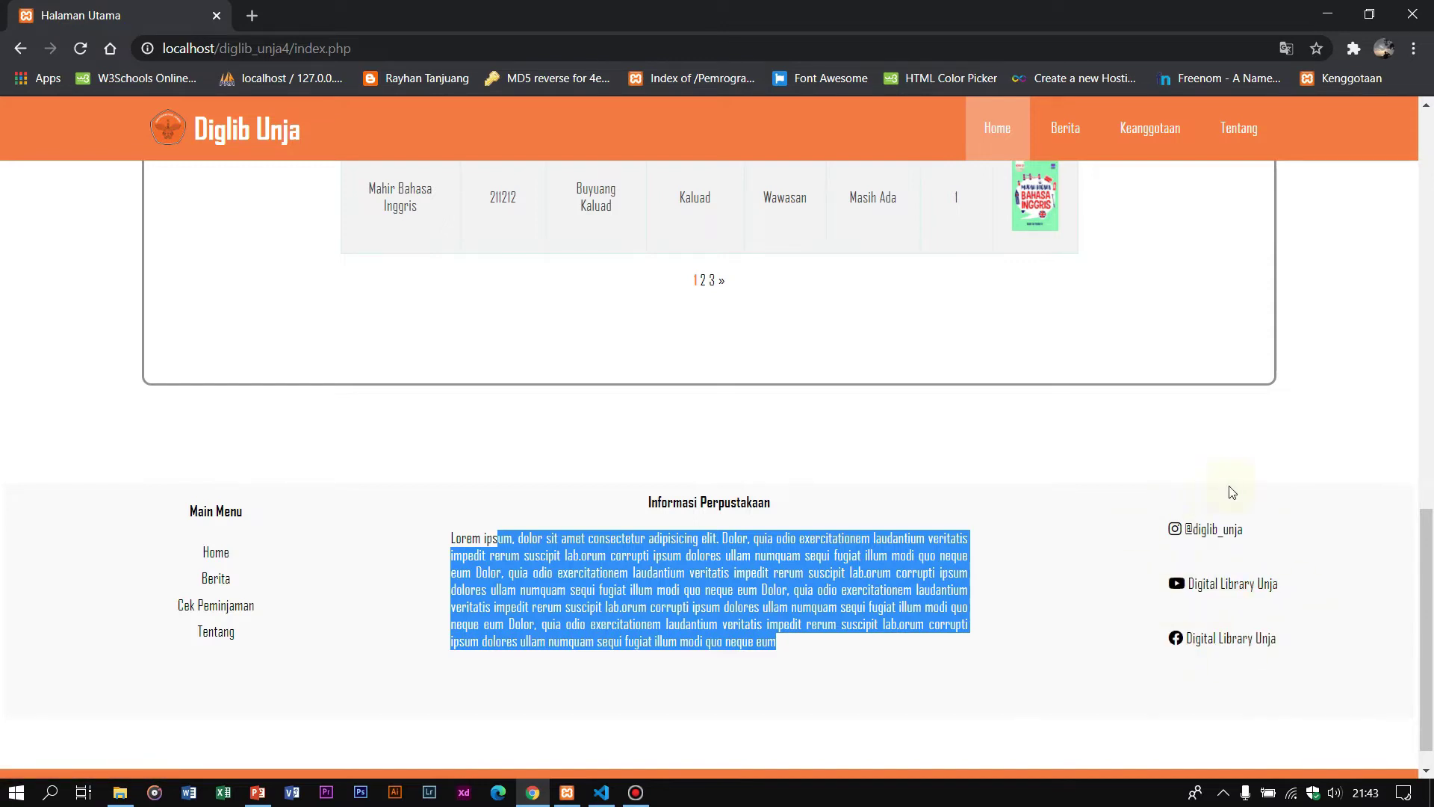
Step: Browse the catalogue page and footer, then go to page 2 of the book list
left_click(1245, 639)
scroll(1245, 640, "down", 1)
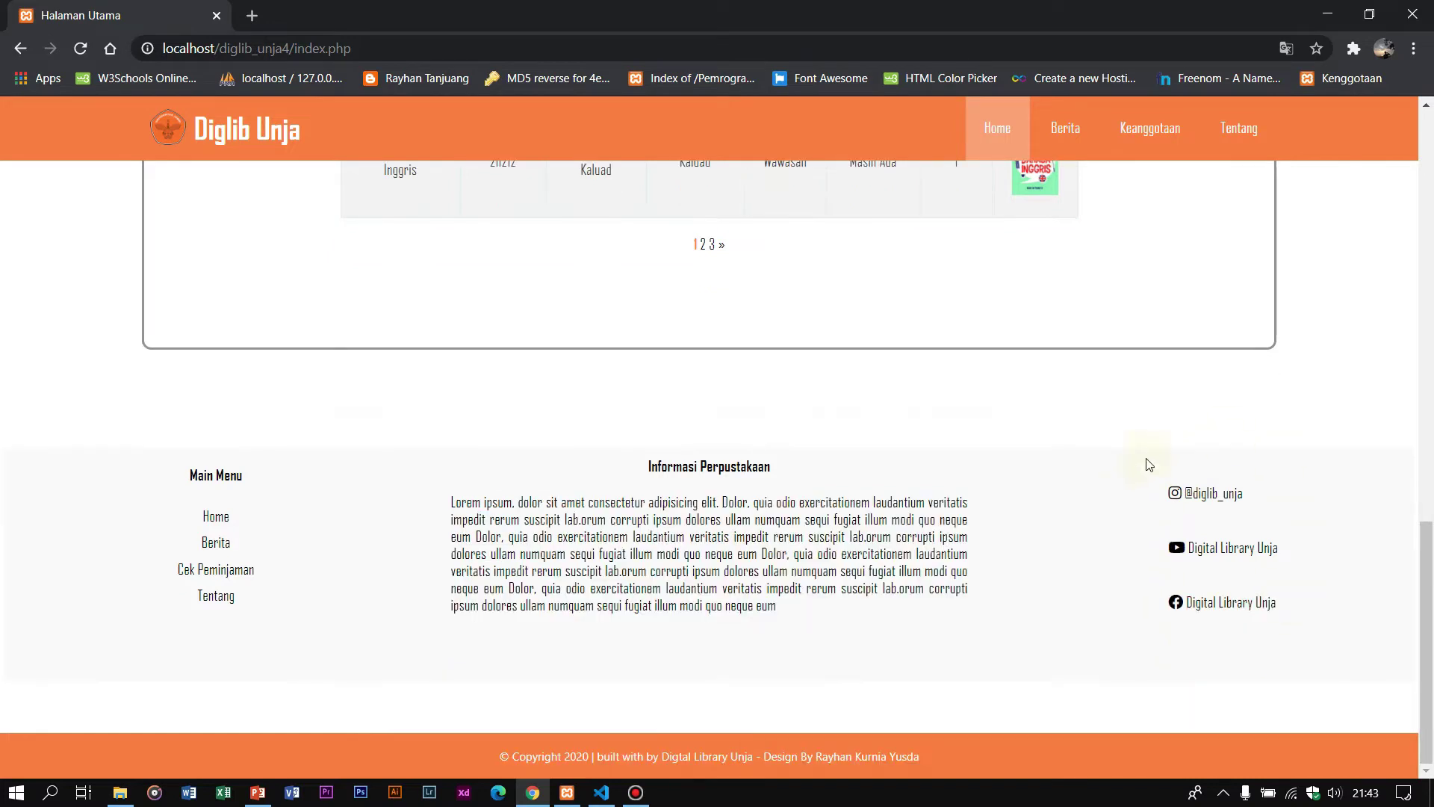
left_click(1216, 497)
scroll(1214, 500, "down", 12)
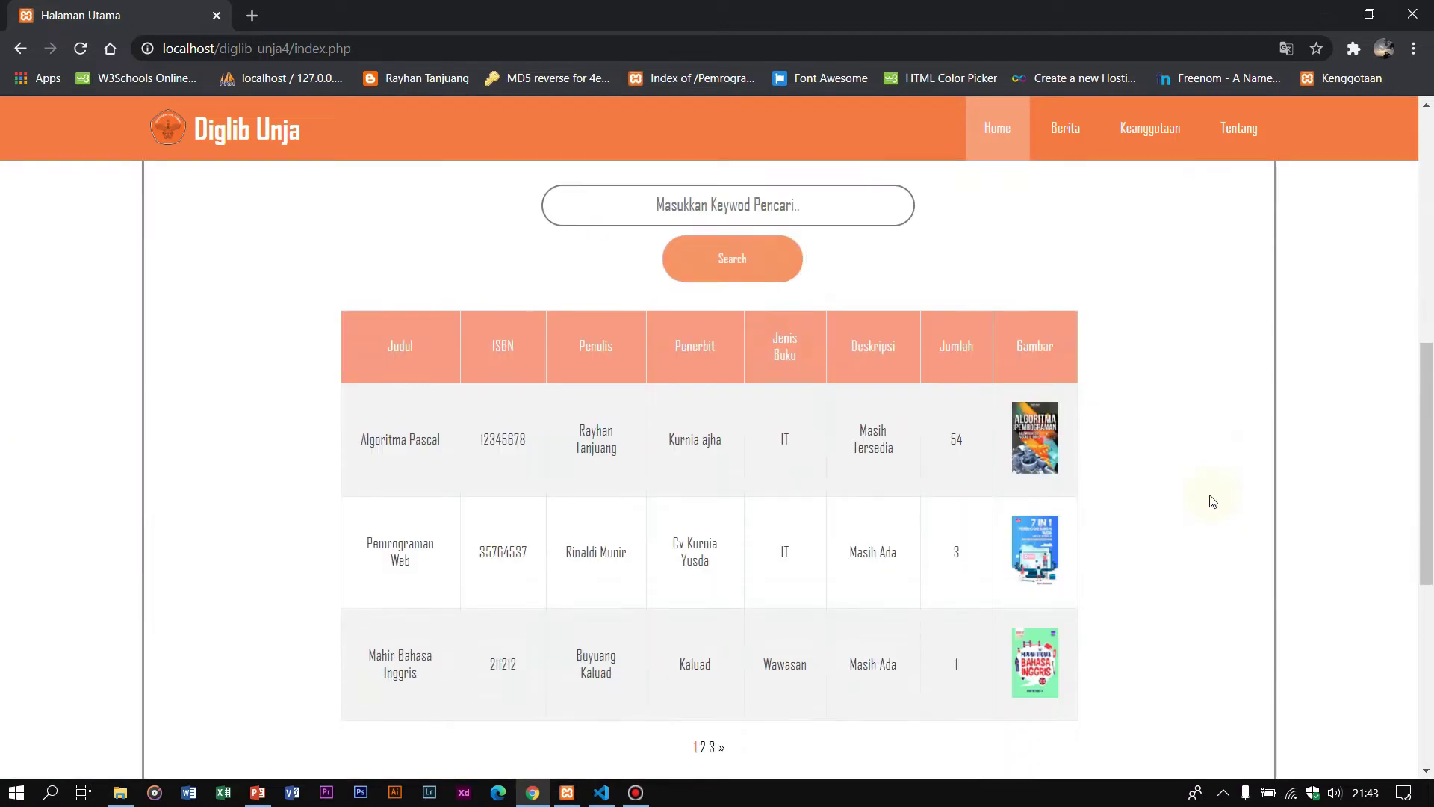
scroll(1155, 419, "up", 7)
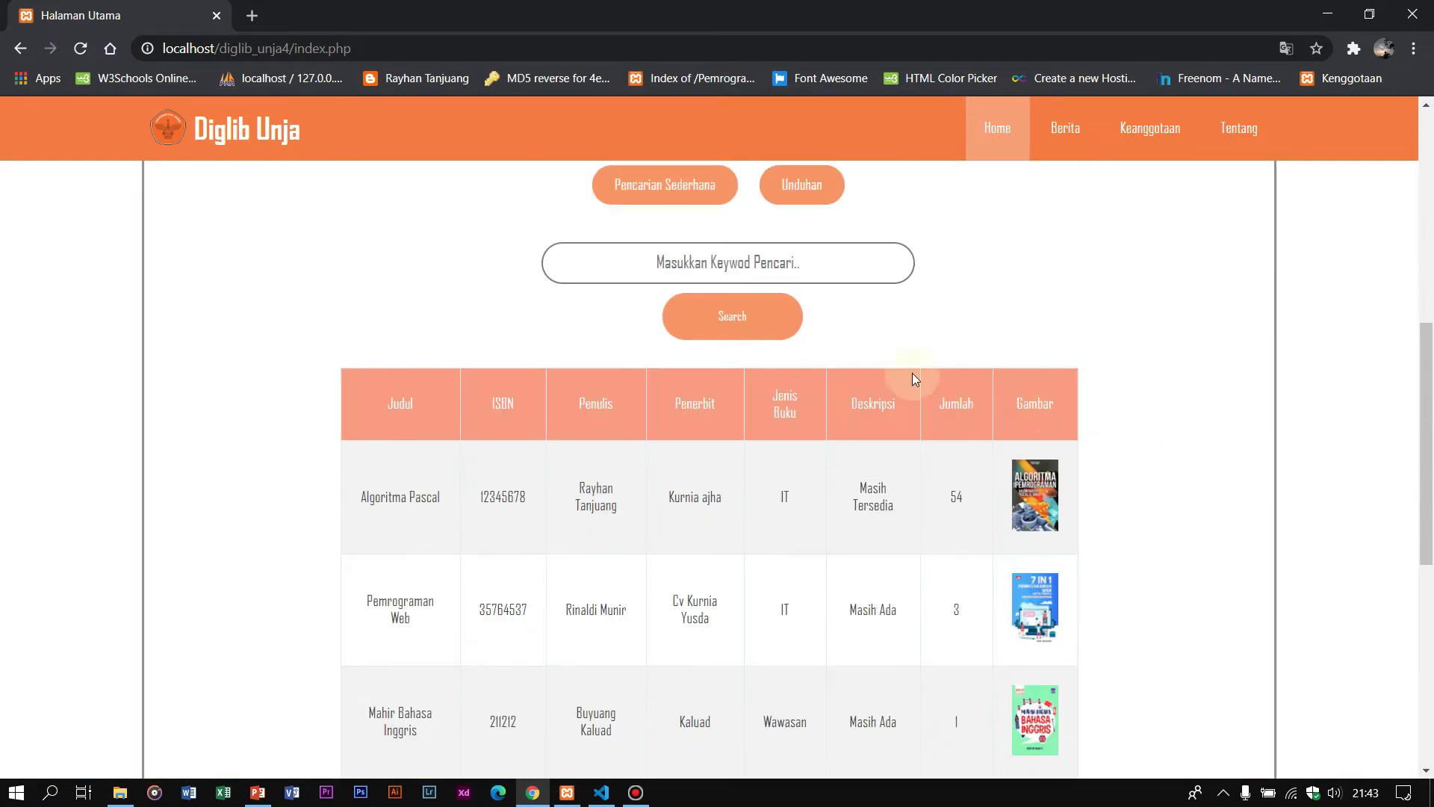
scroll(915, 380, "up", 3)
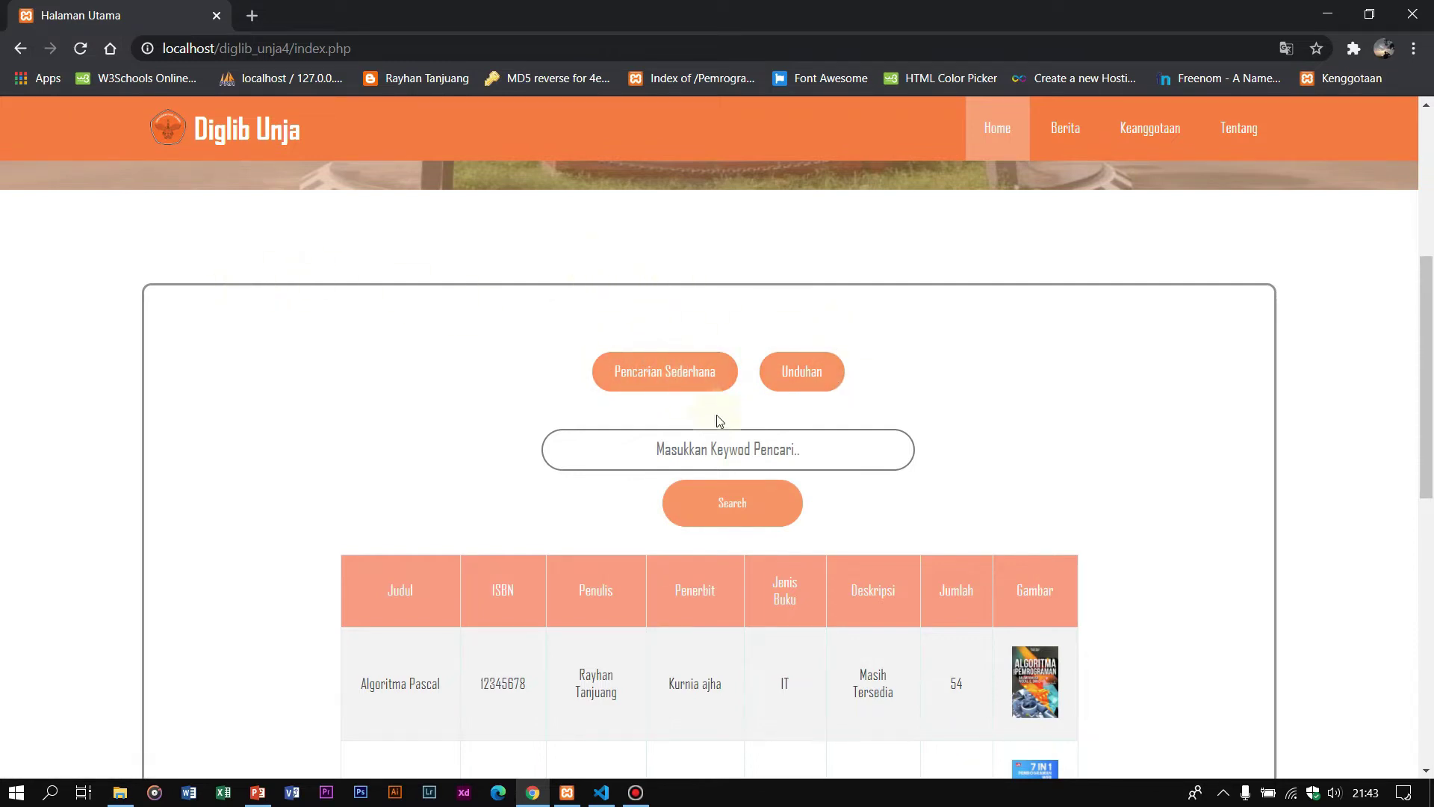
left_click(720, 451)
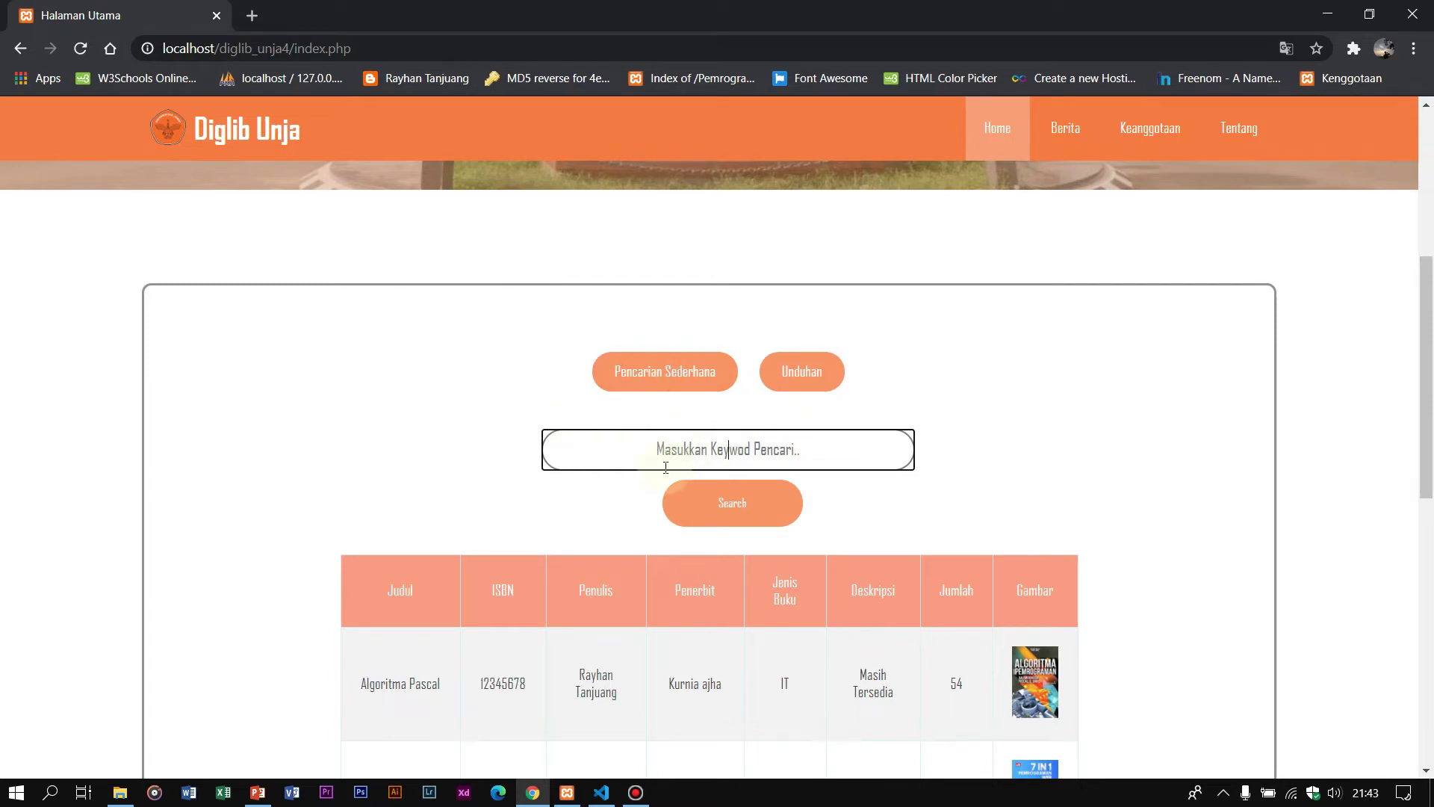
scroll(688, 454, "down", 8)
scroll(635, 448, "up", 5)
scroll(686, 386, "down", 3)
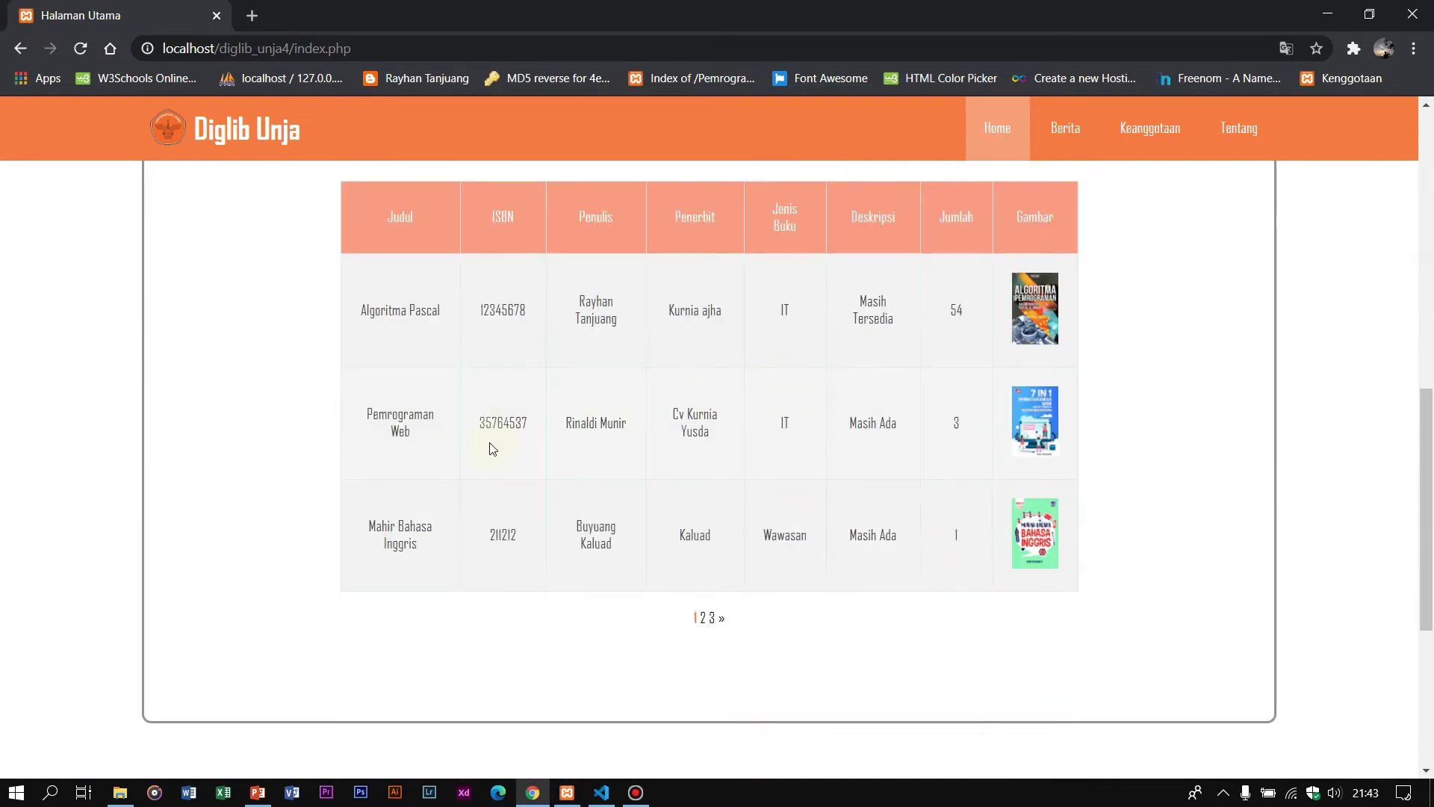
left_click(704, 617)
scroll(701, 614, "down", 3)
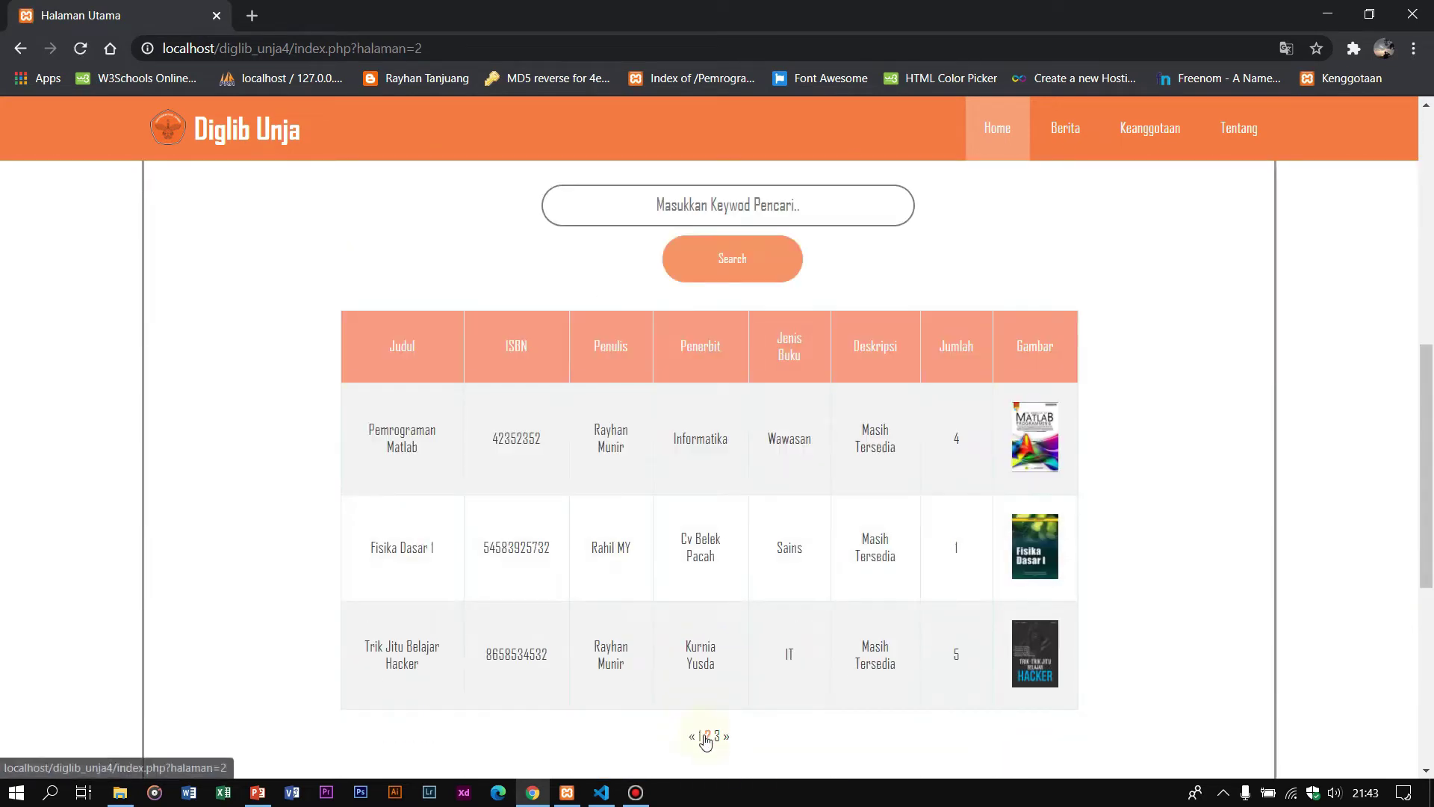
Step: Search the catalogue for 'mahir bahasa inggris' and review the result
left_click(683, 202)
scroll(896, 313, "up", 6)
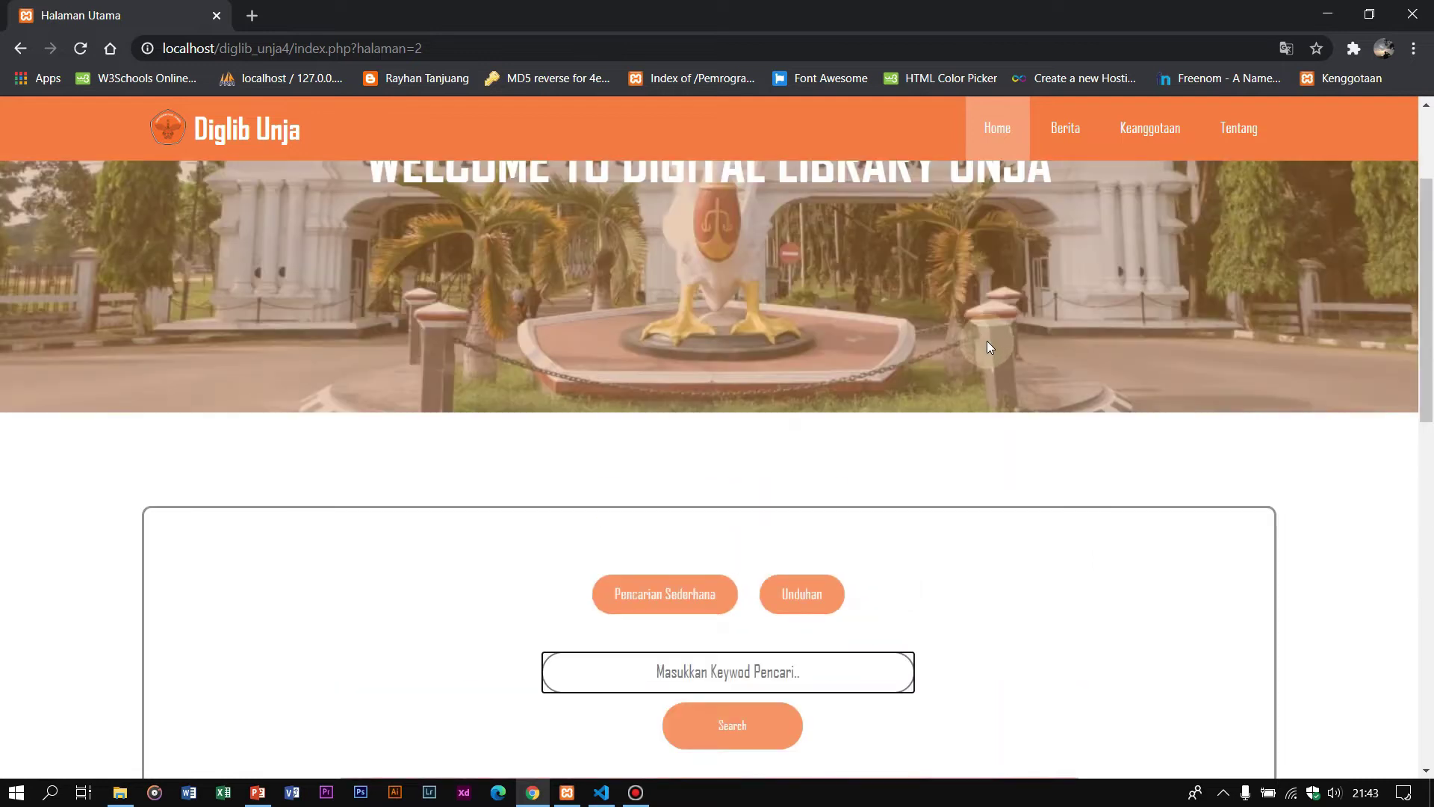
scroll(924, 486, "down", 4)
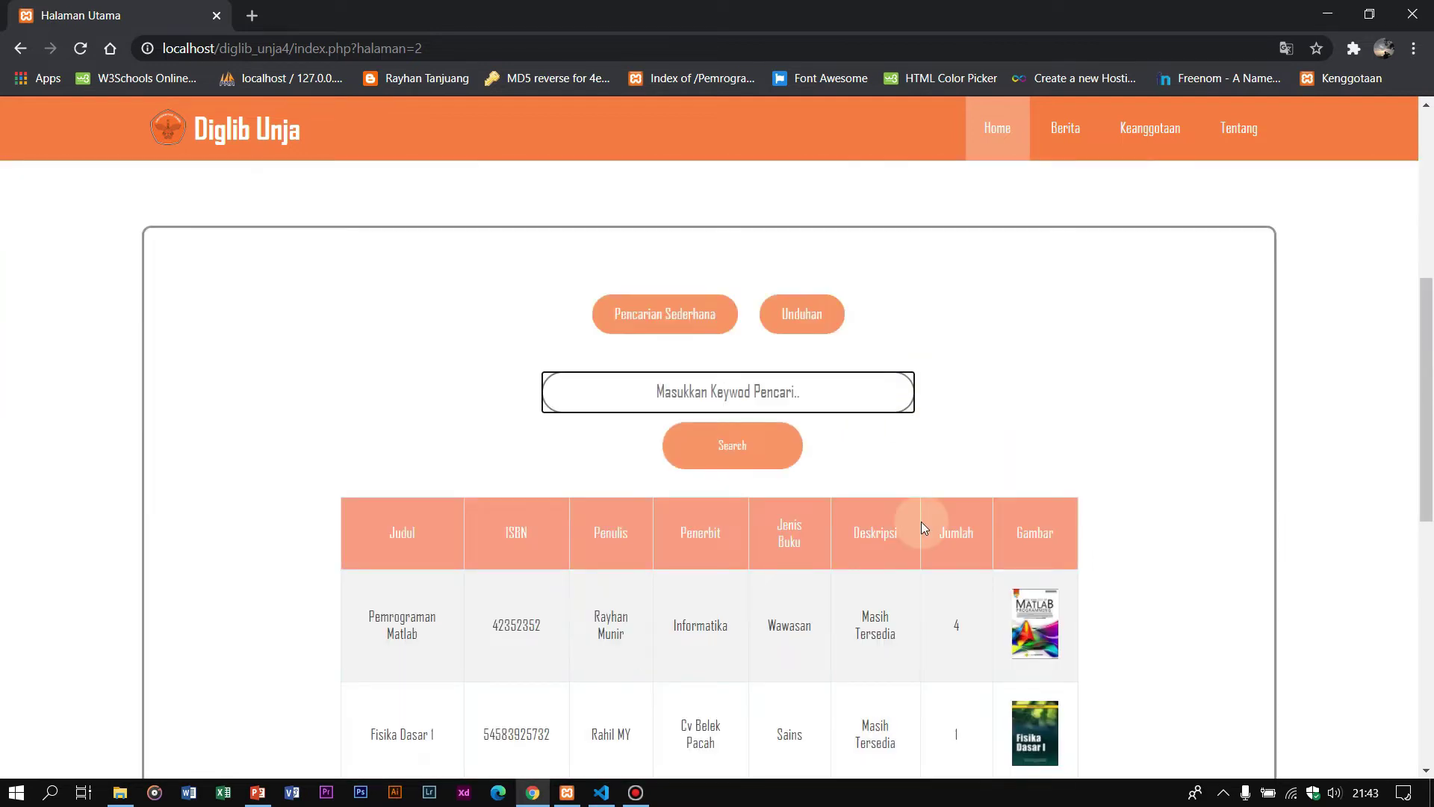
type("mahir bahasa inggris")
left_click(764, 455)
scroll(765, 451, "down", 9)
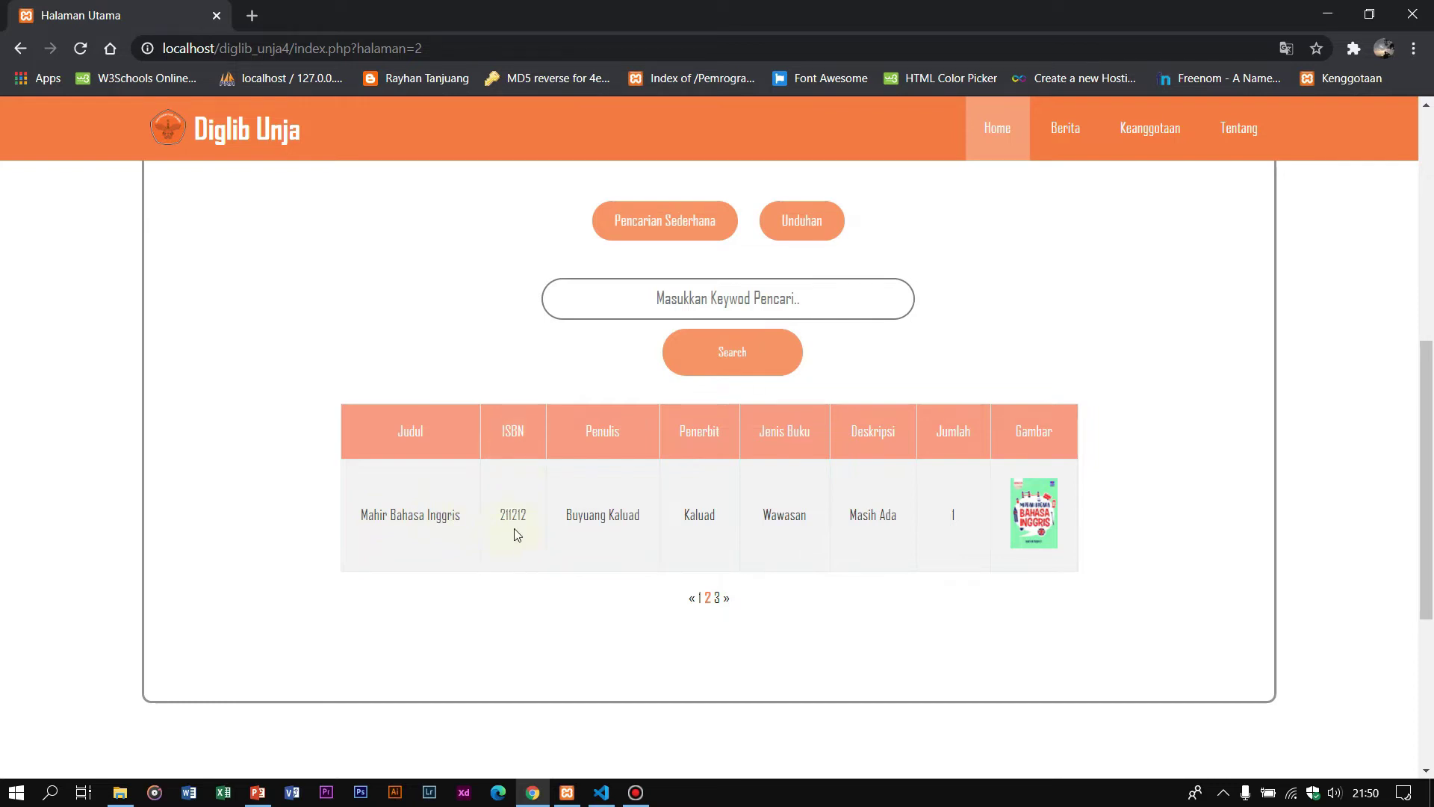
left_click(585, 423)
left_click(699, 431)
scroll(835, 311, "up", 1)
scroll(835, 312, "up", 1)
scroll(832, 317, "down", 1)
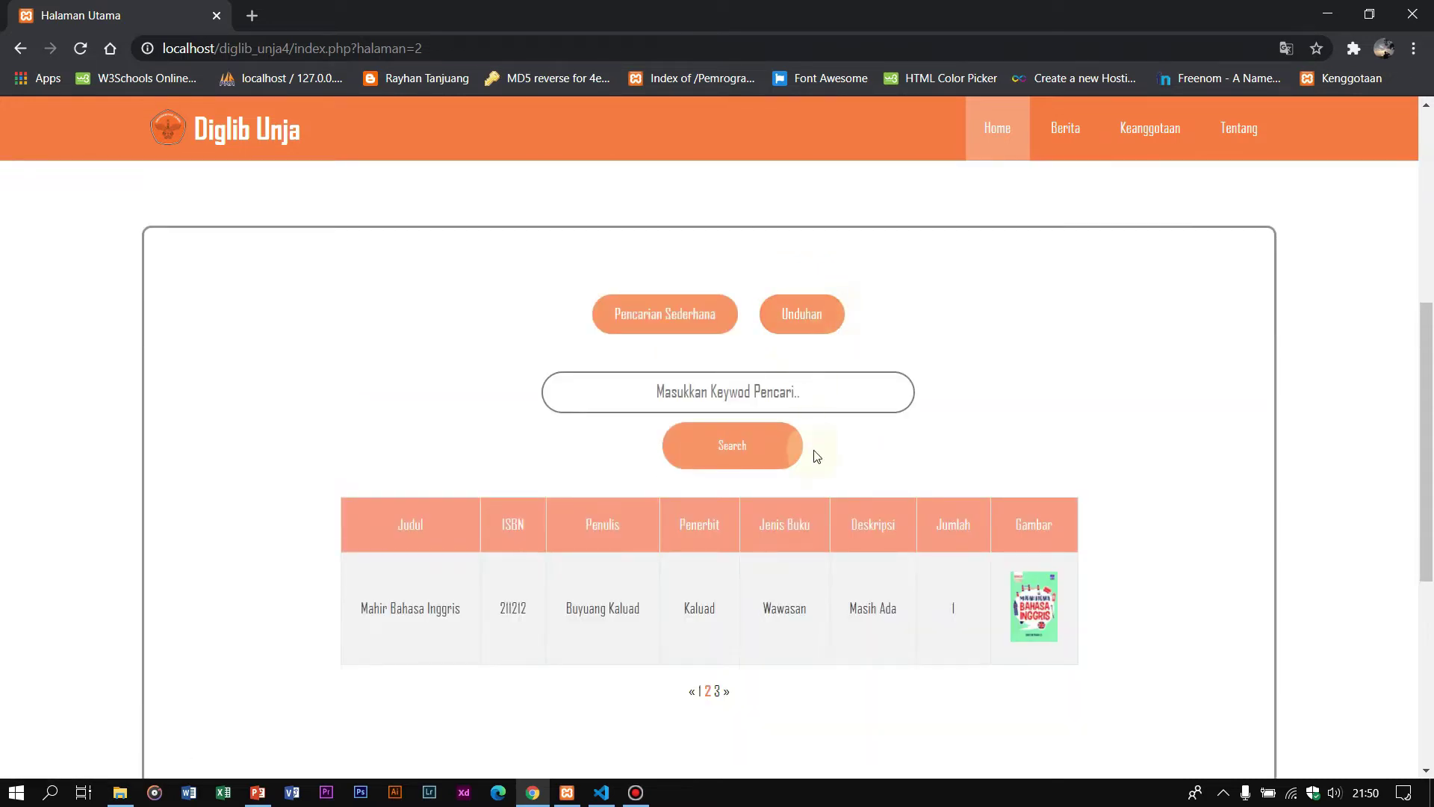
Step: Open the Unduhan page and scroll to the Laporan Tahun 2020–2017 report list
left_click(804, 319)
scroll(807, 325, "down", 7)
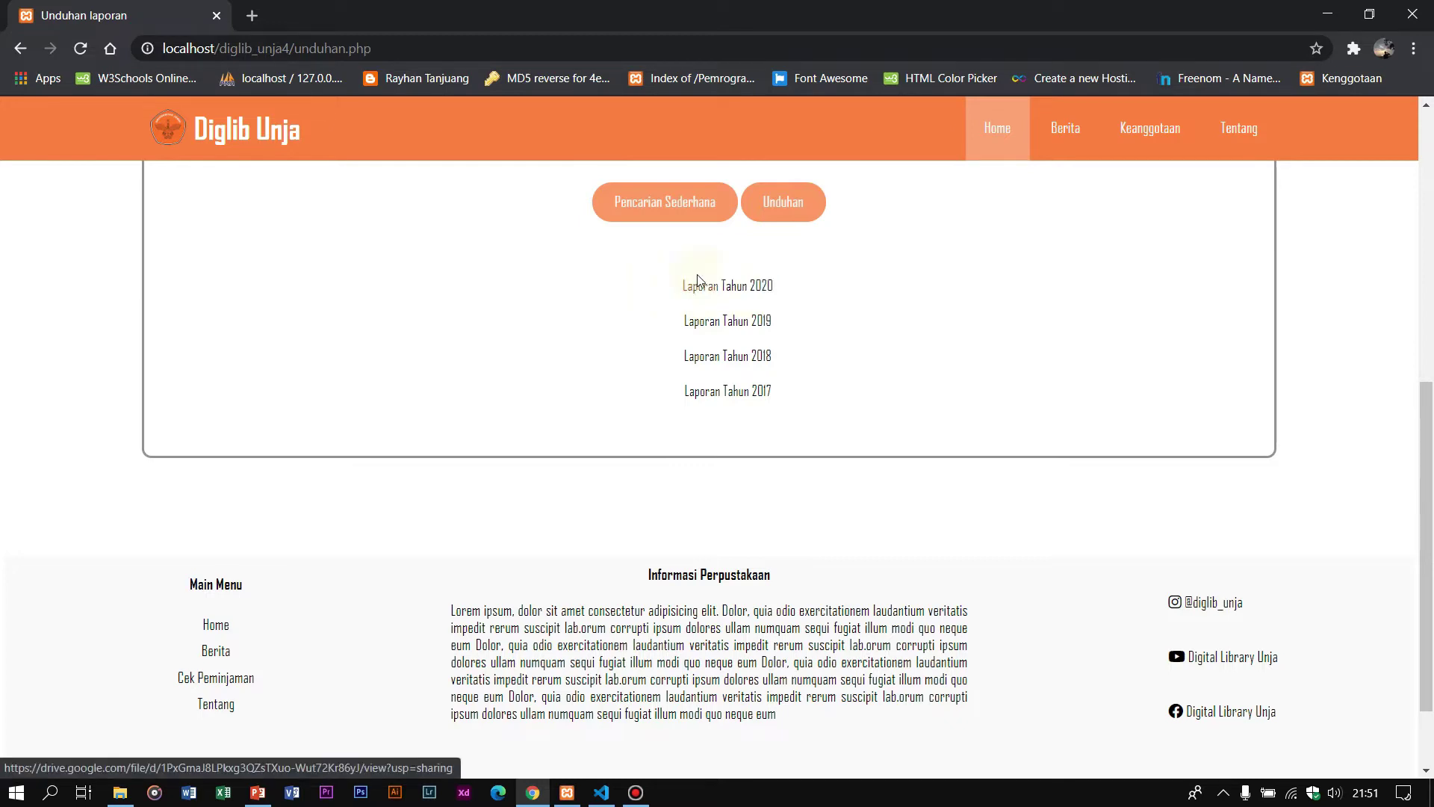
Step: View the Laporan Tahun 2020 PDF in Google Drive, then return to the downloads page
left_click(724, 295)
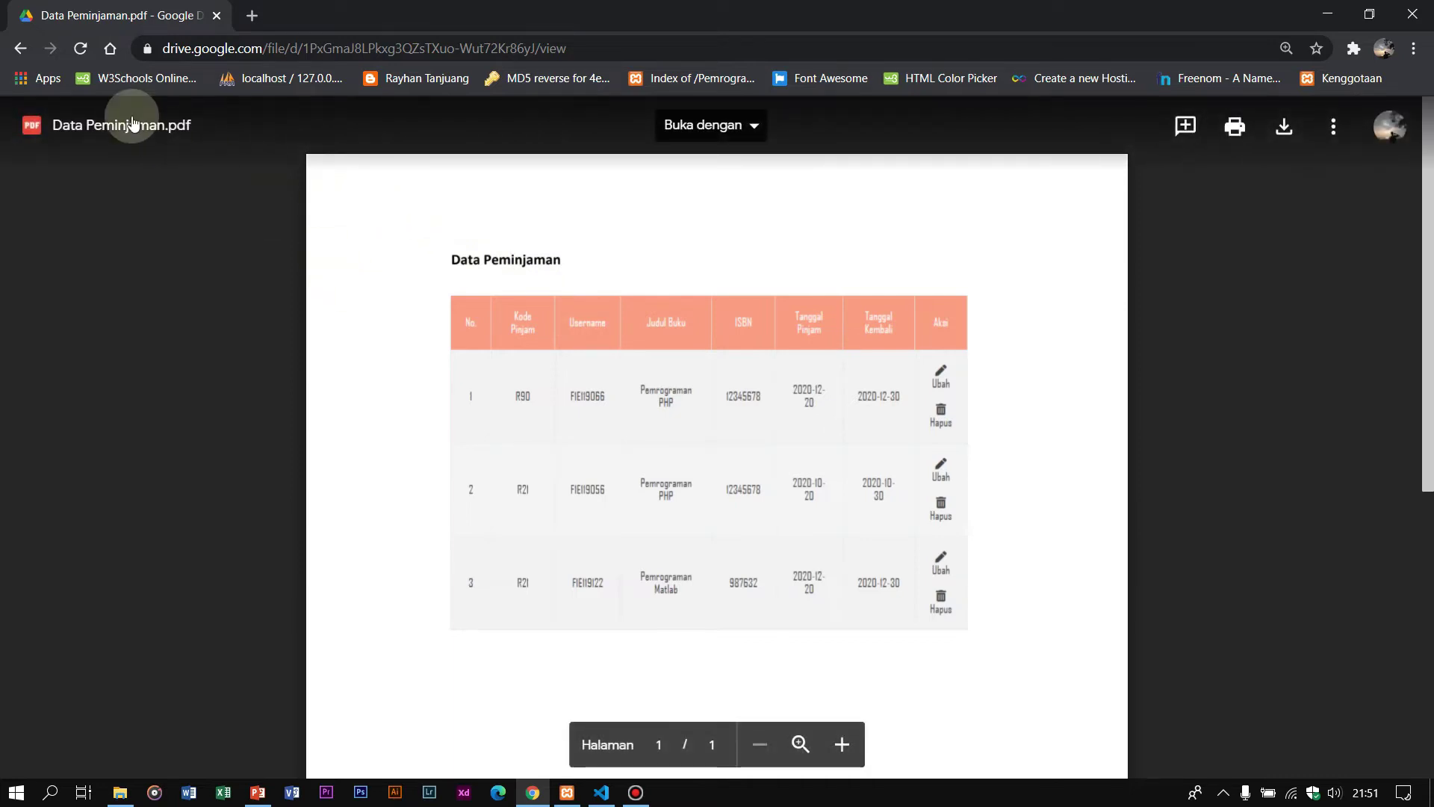
left_click(18, 52)
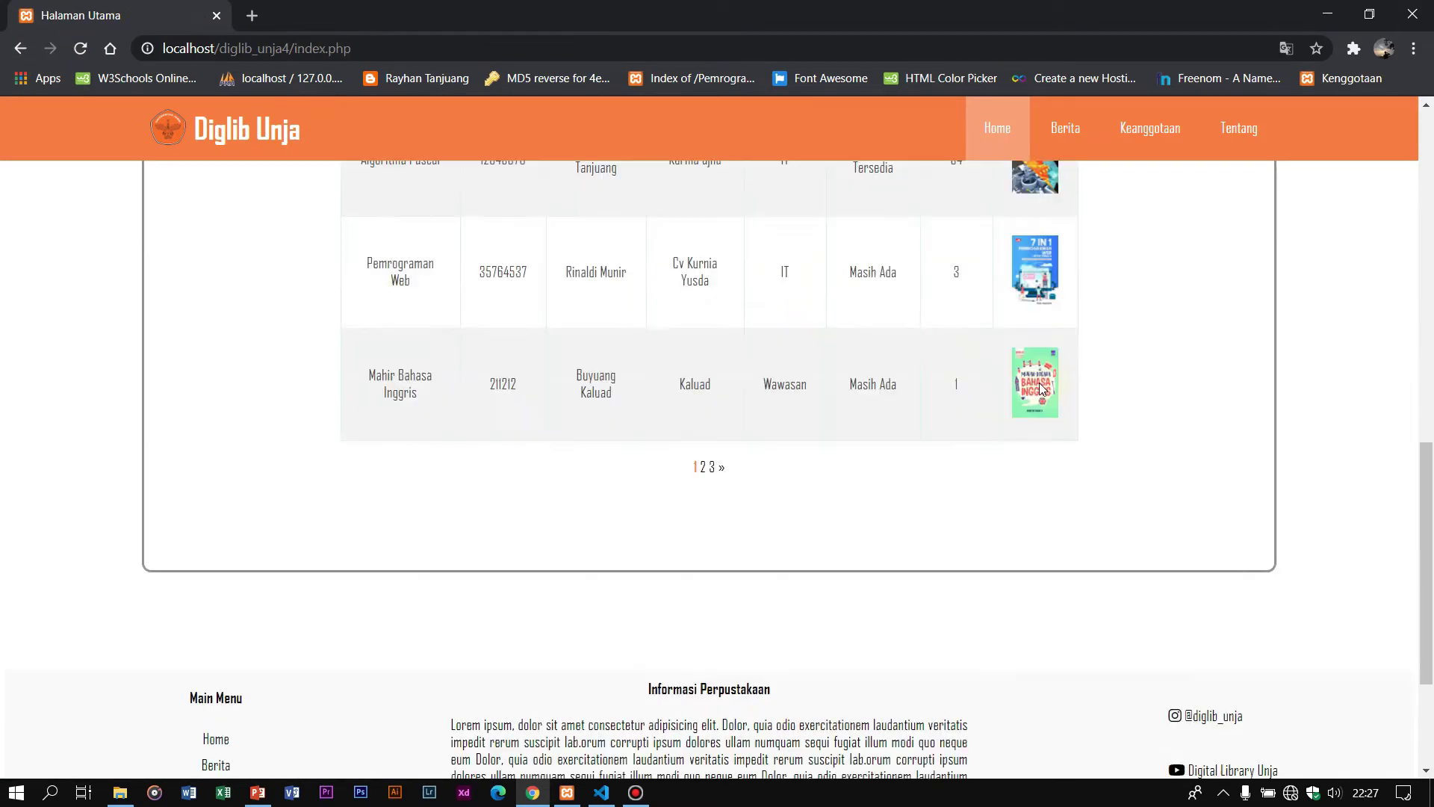
Step: Open the Berita page and scroll through Judul Berita 1–3 down to the footer
scroll(1032, 386, "up", 10)
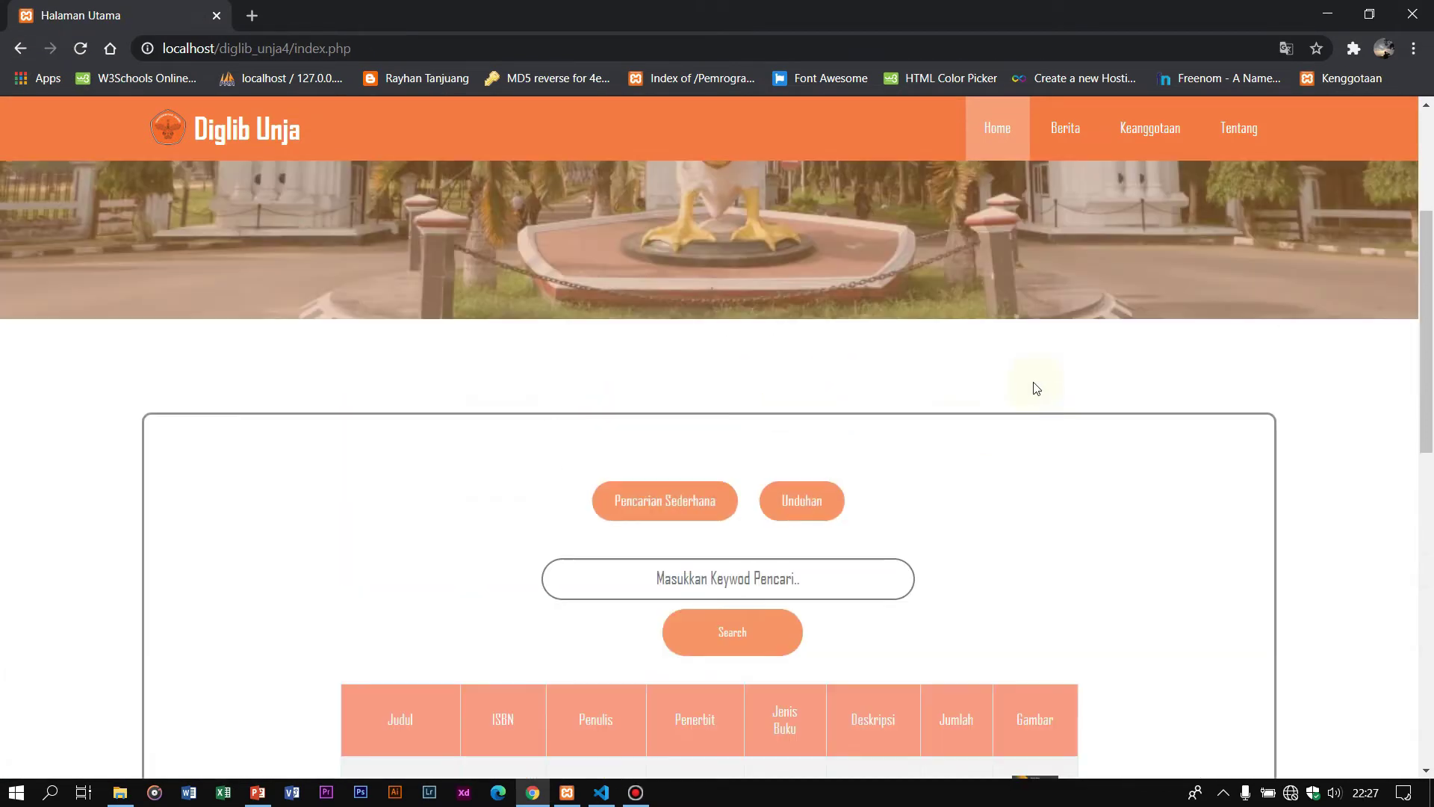
left_click(1066, 133)
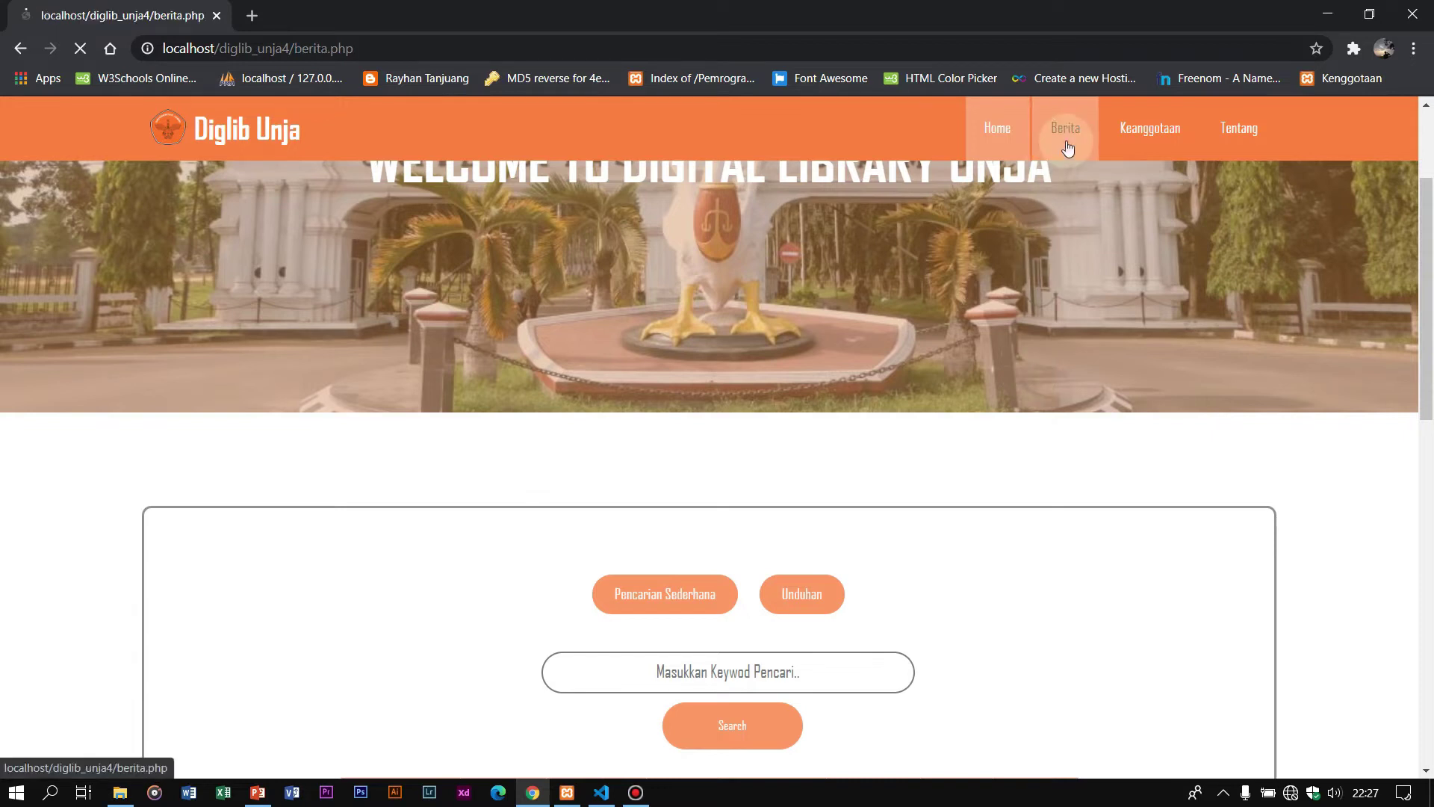
scroll(523, 358, "down", 3)
scroll(396, 329, "up", 3)
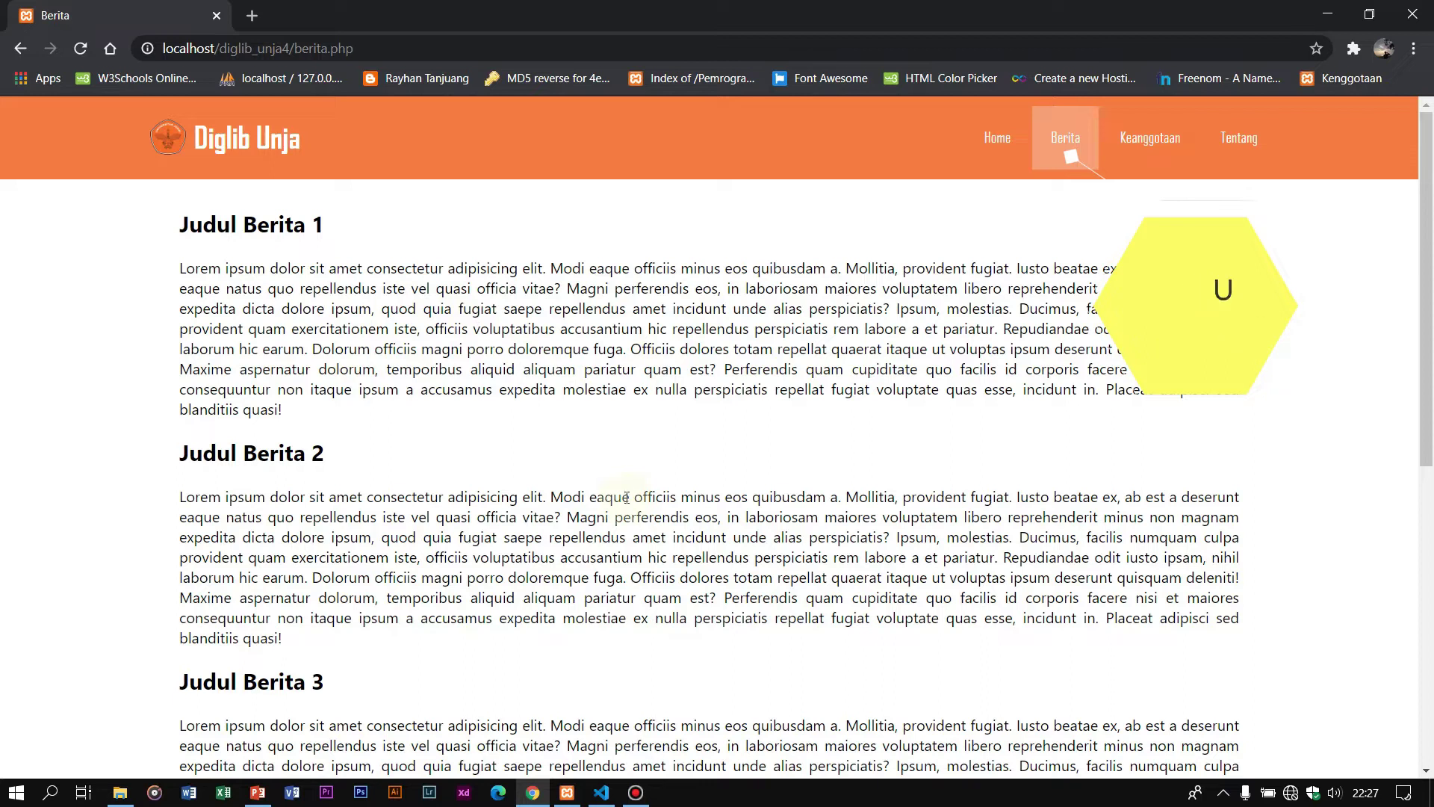
scroll(596, 481, "down", 3)
scroll(593, 478, "up", 3)
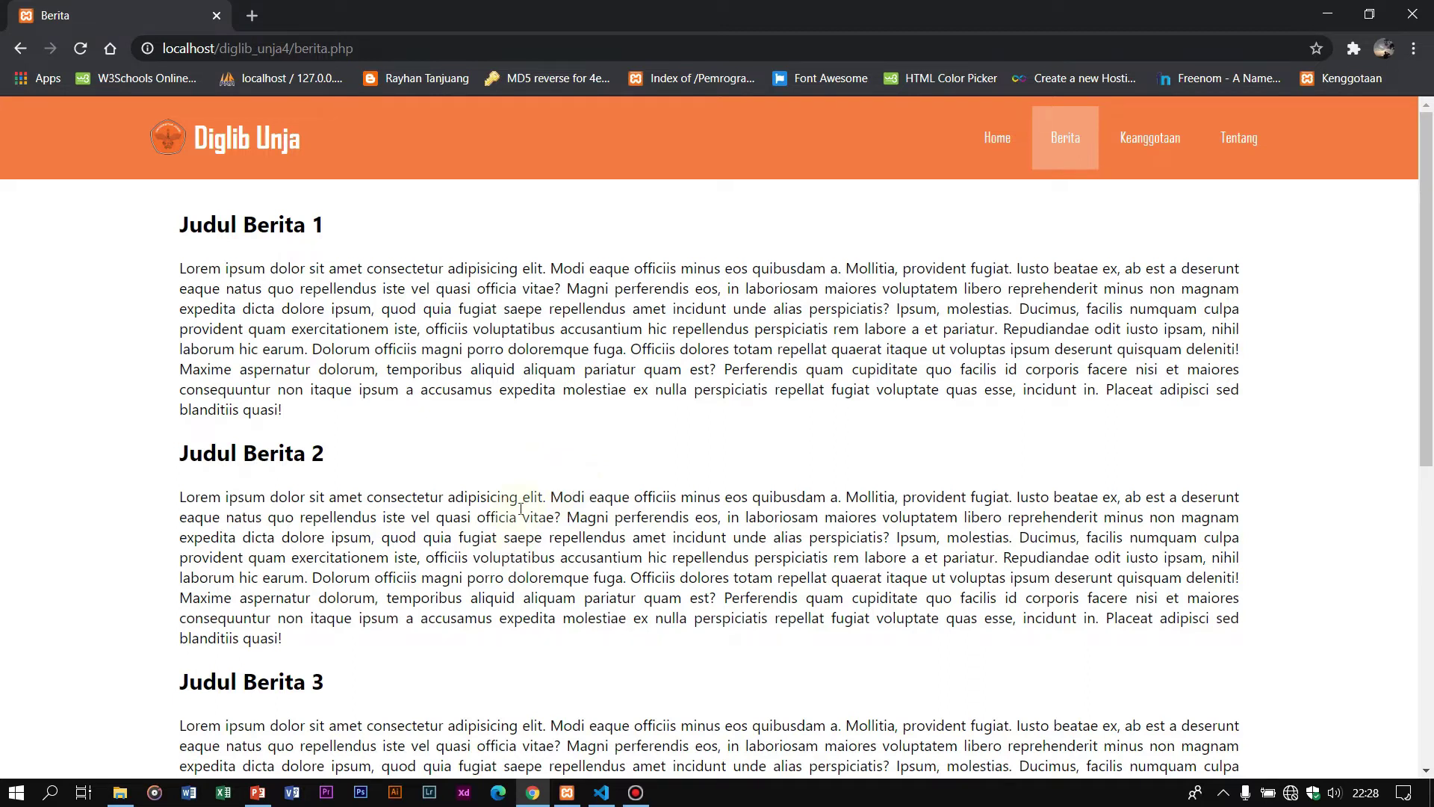
scroll(486, 463, "down", 8)
left_click_drag(156, 404, 1334, 587)
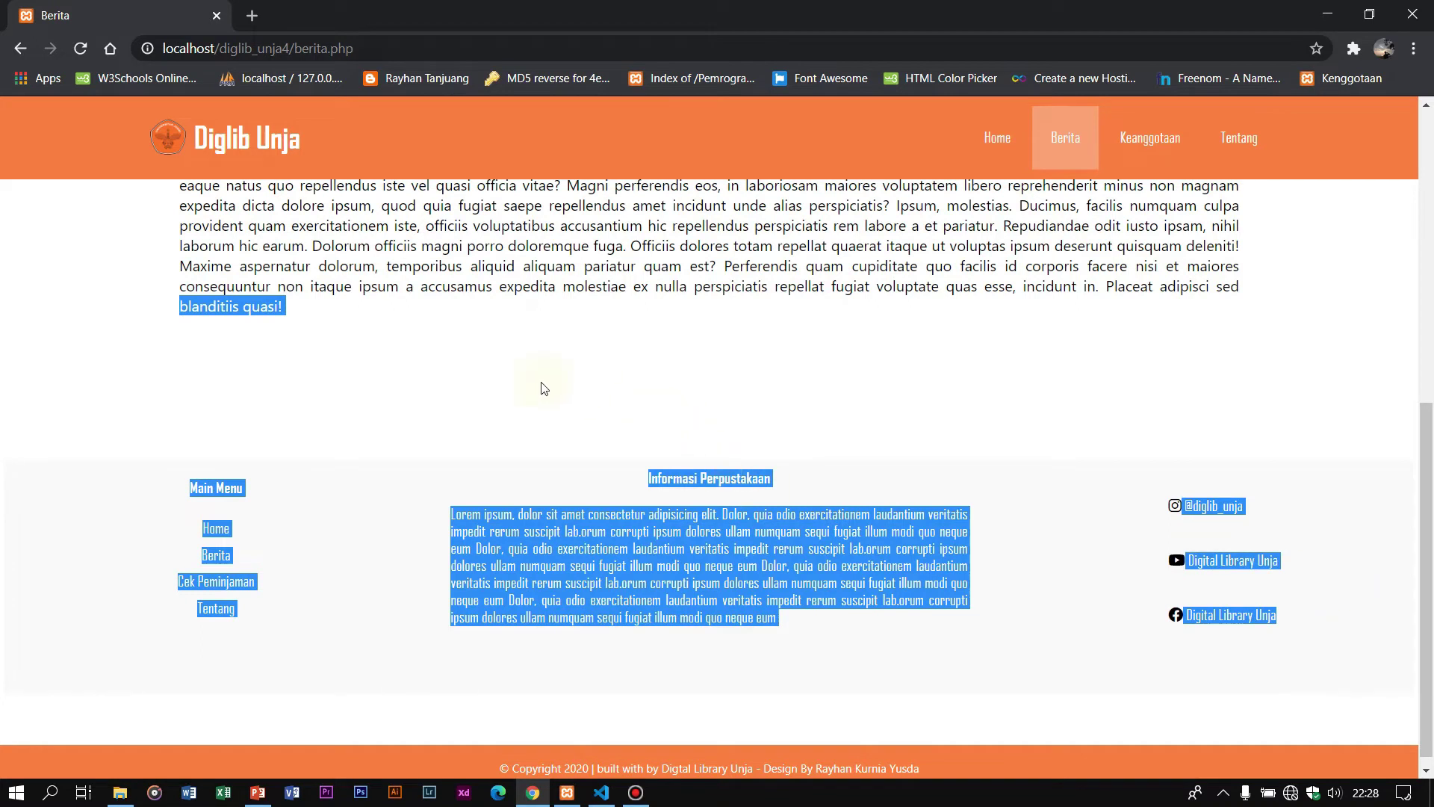
scroll(549, 383, "up", 8)
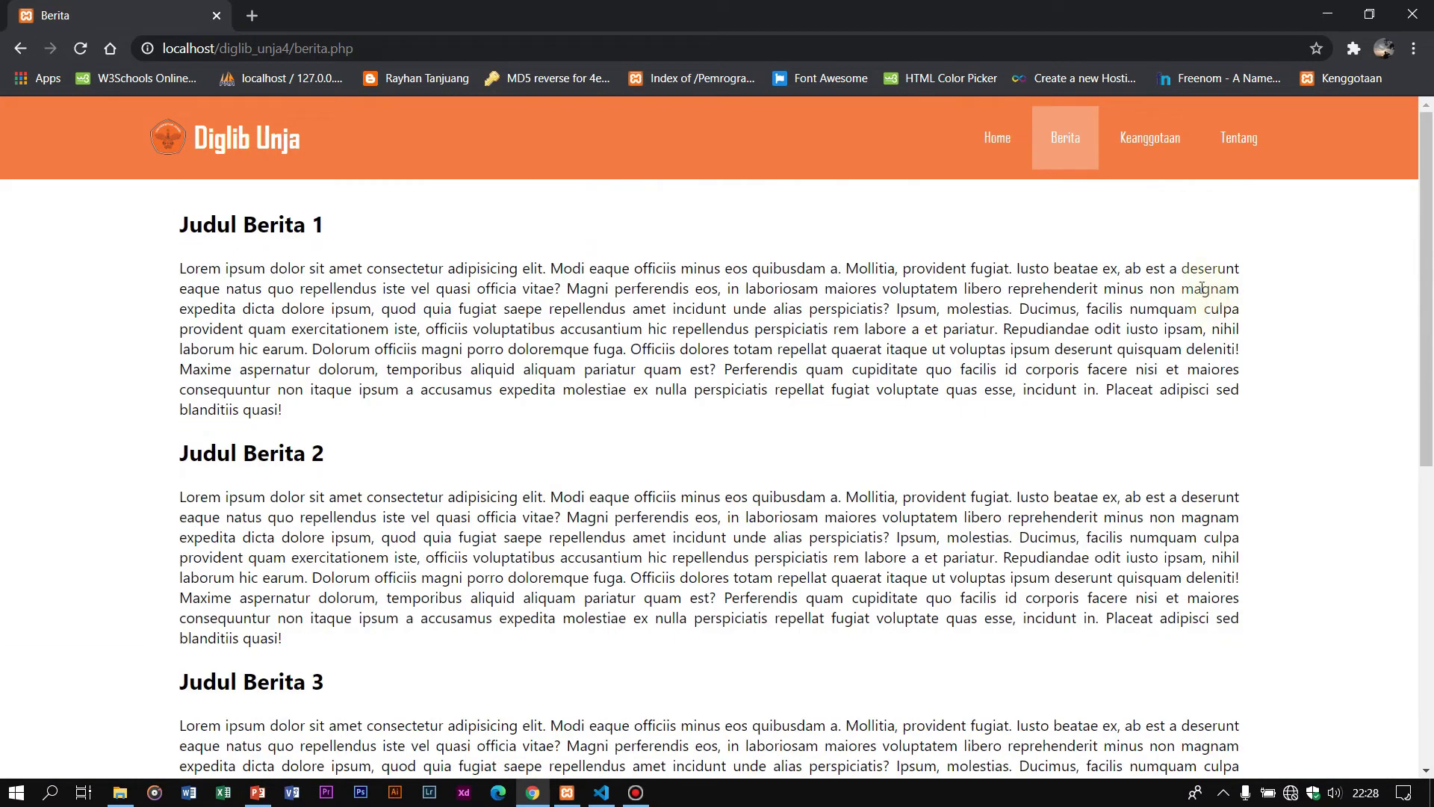
Step: Open the Keanggotaan membership page, briefly visiting the member login form and returning
left_click(1148, 150)
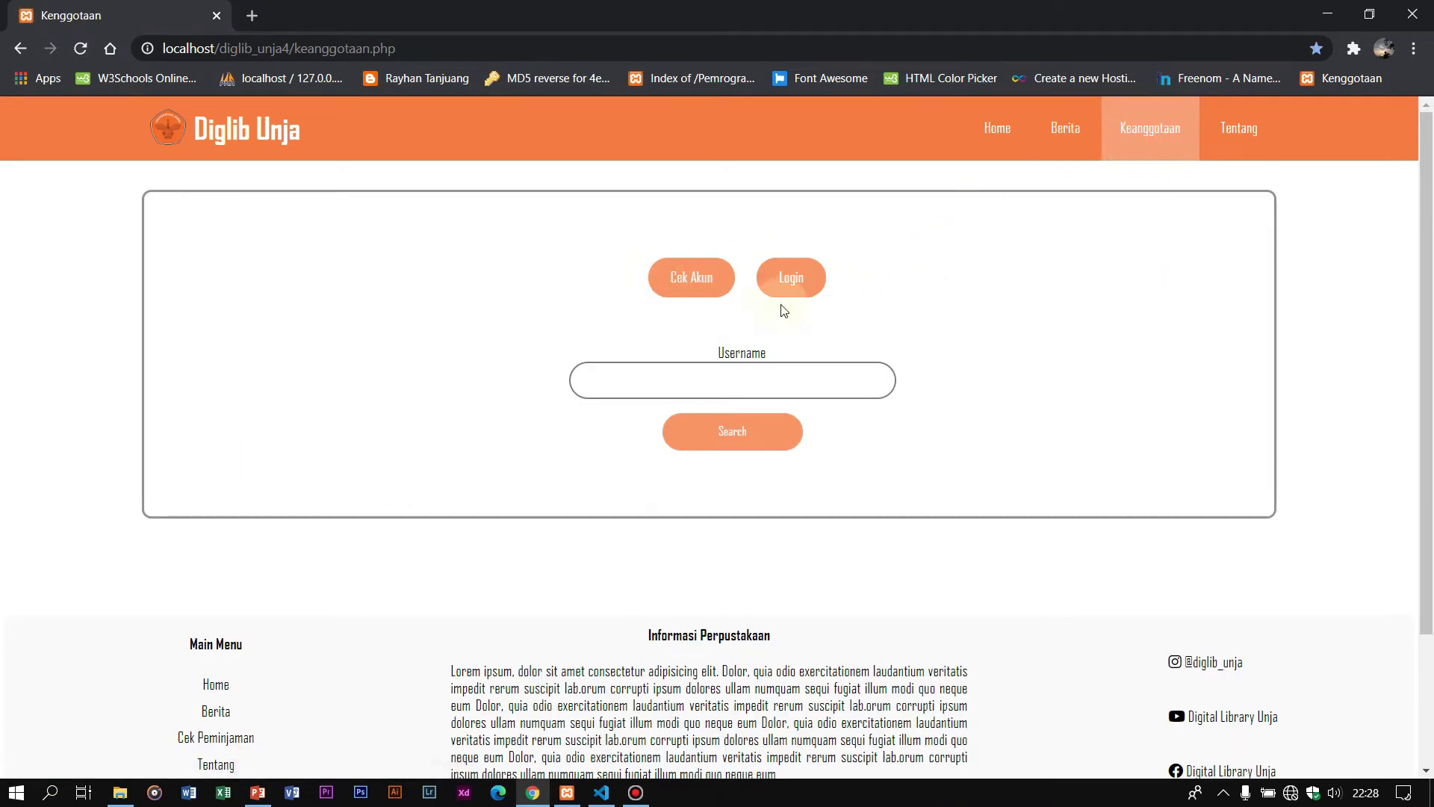
left_click(739, 379)
left_click(496, 237)
left_click(774, 281)
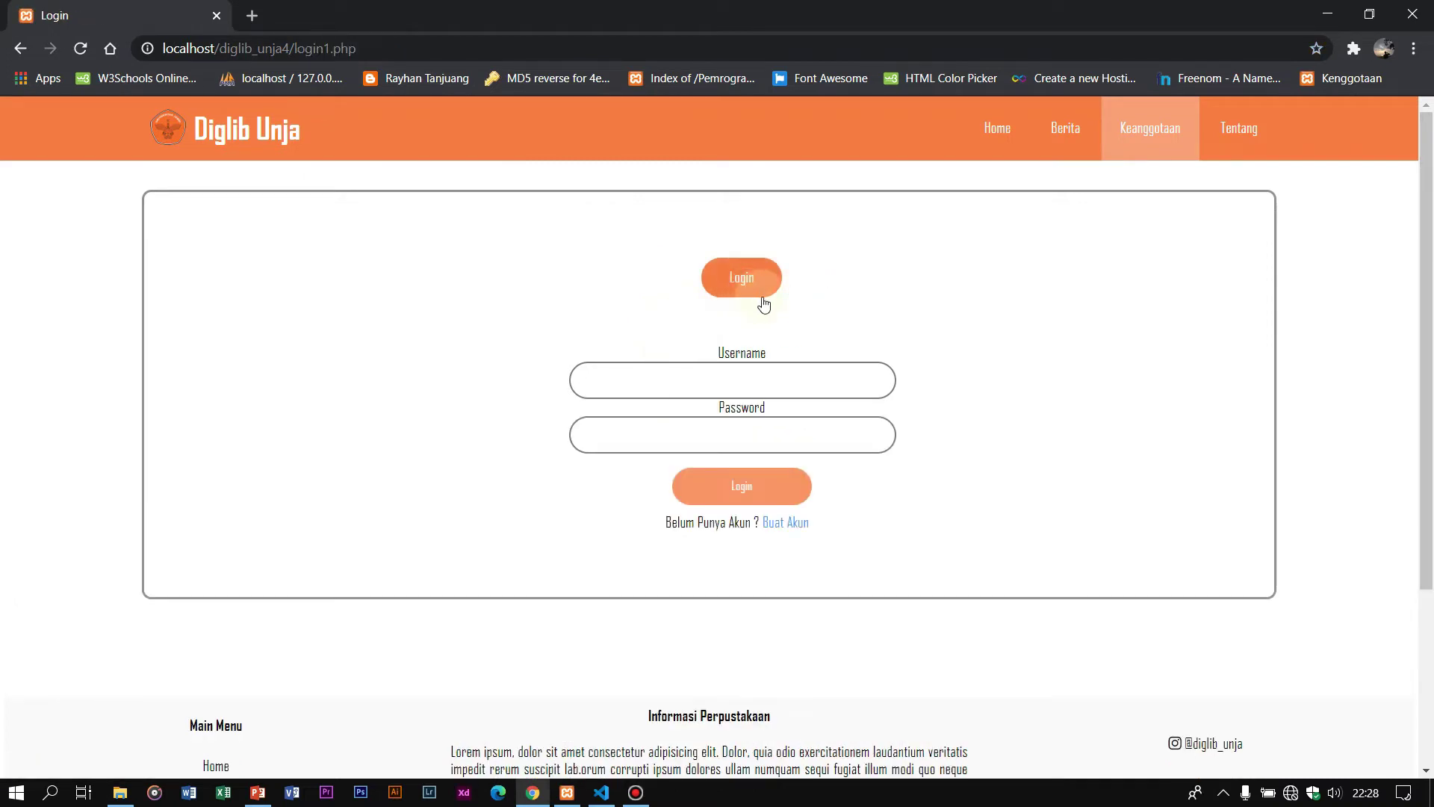
left_click(1134, 142)
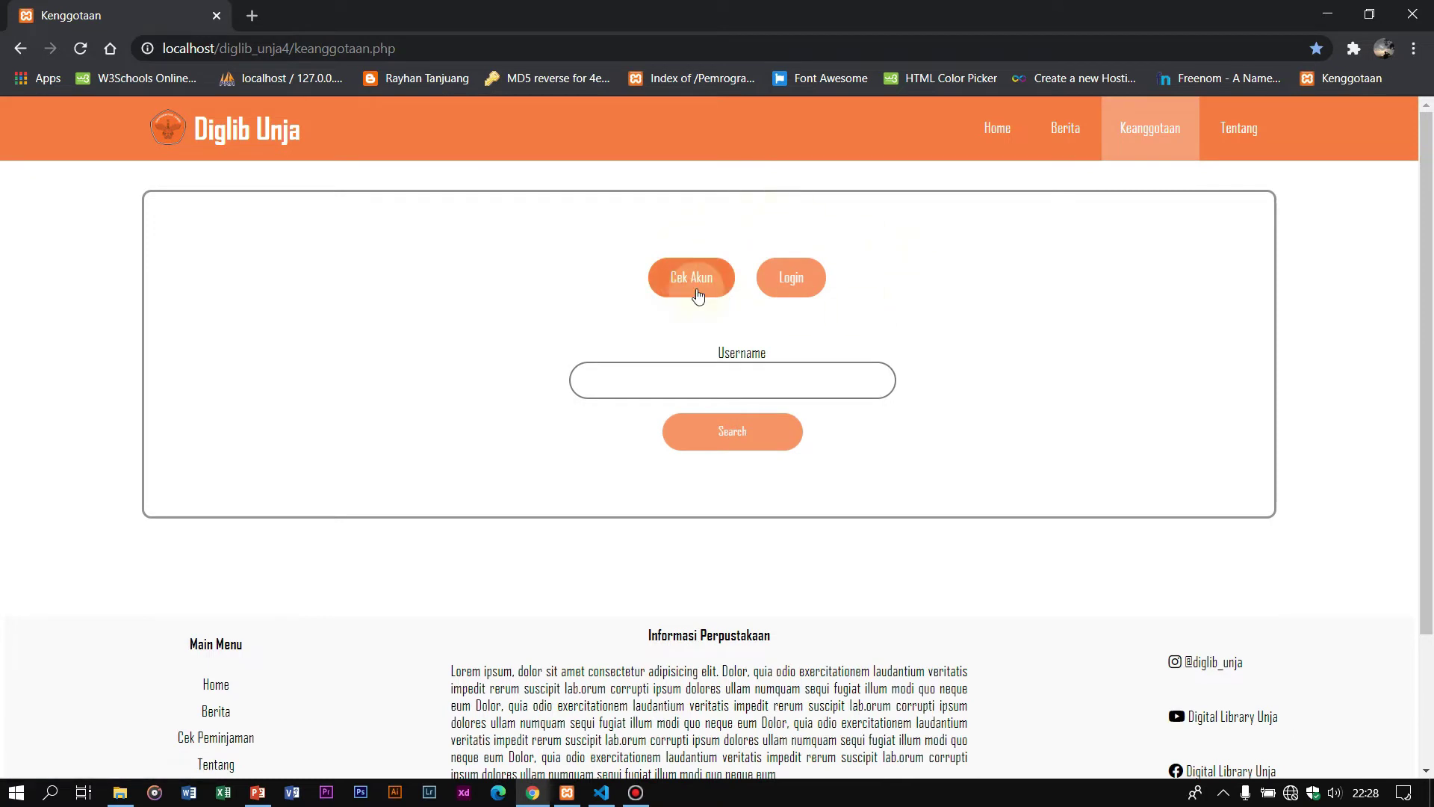
Step: Check a saved member username and dismiss the 'Akun sudah terdaftar' alert
left_click(732, 384)
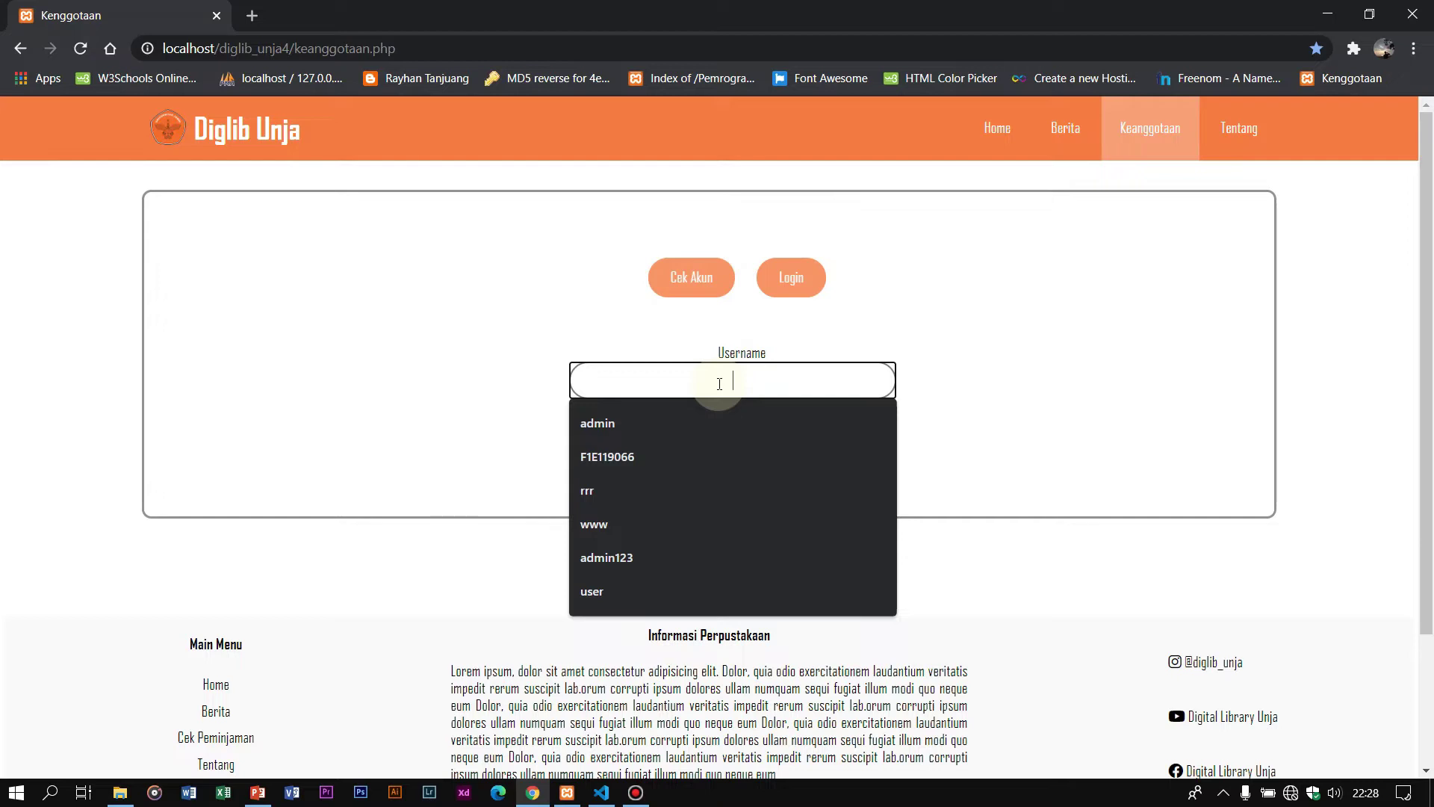
left_click(675, 457)
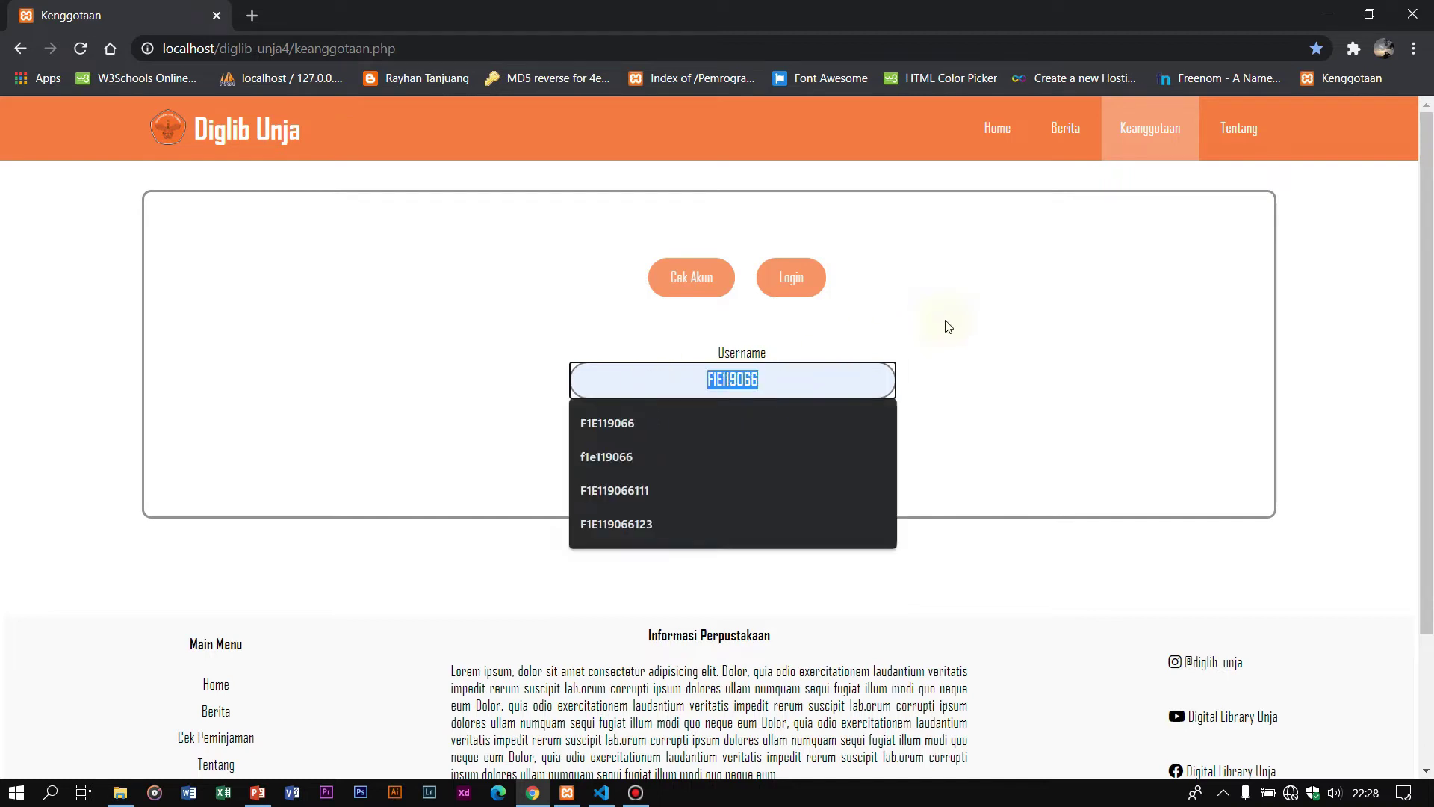
left_click(934, 410)
left_click(742, 432)
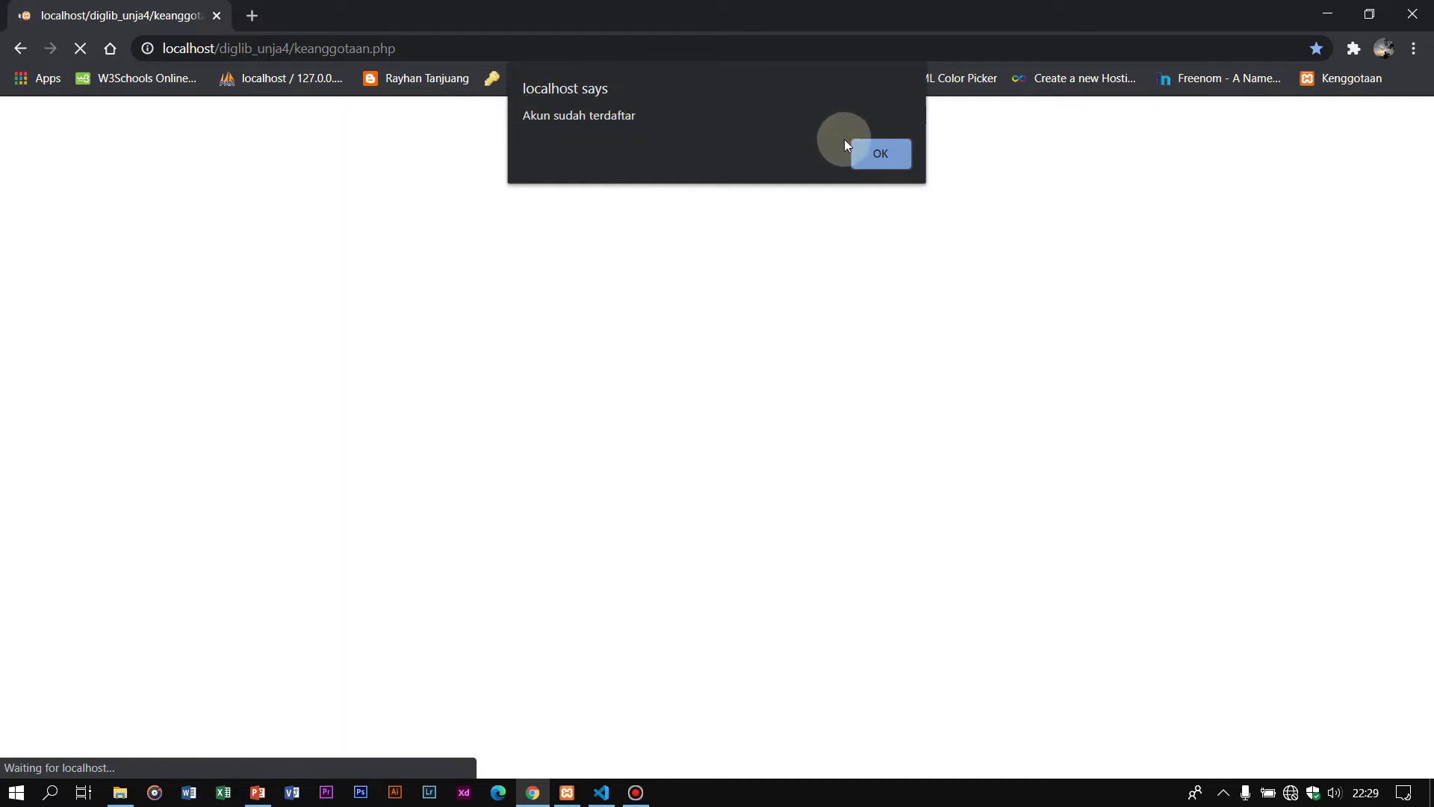
left_click(859, 152)
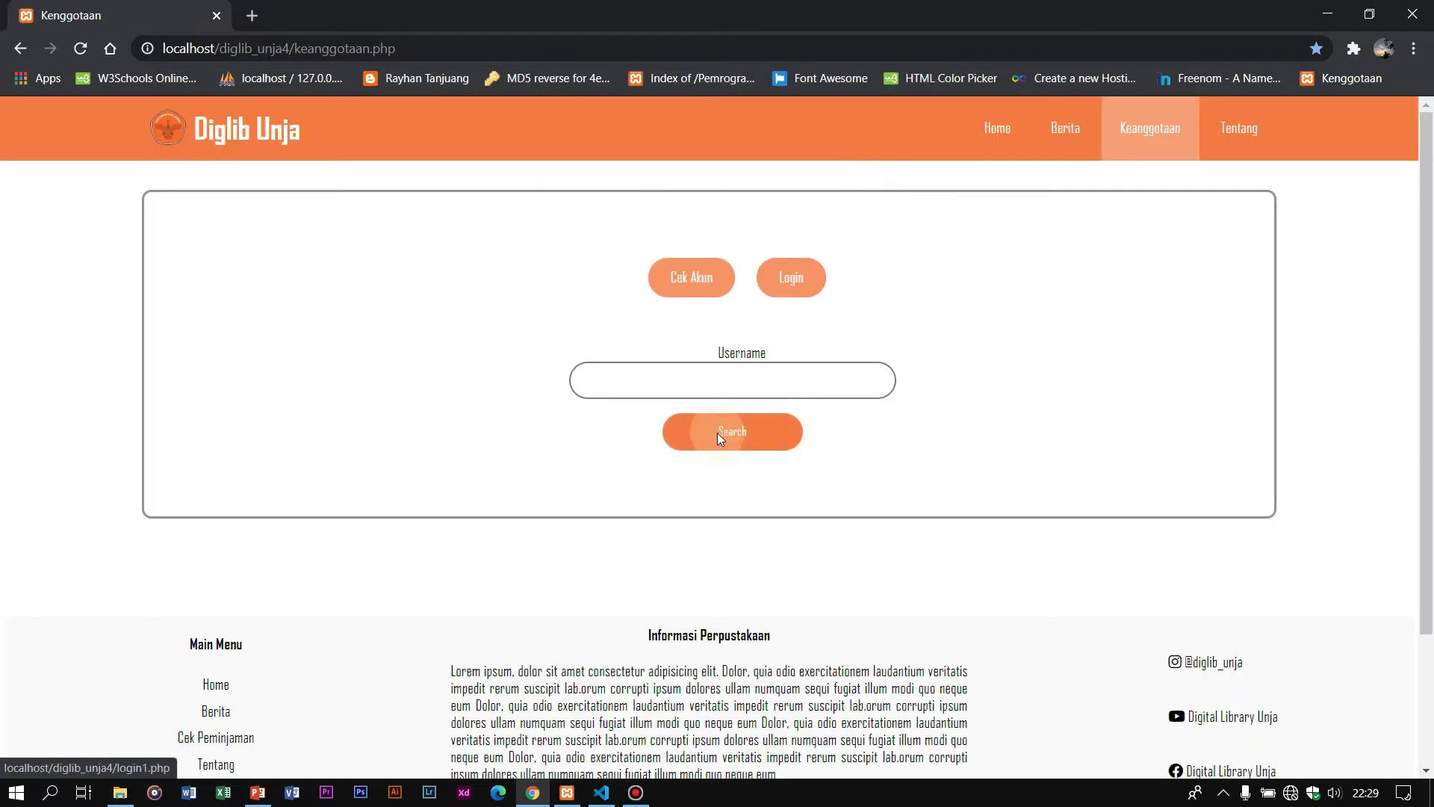
Step: Check a new, unregistered username and dismiss the 'Akun Belum terdaftar' alert
left_click(717, 381)
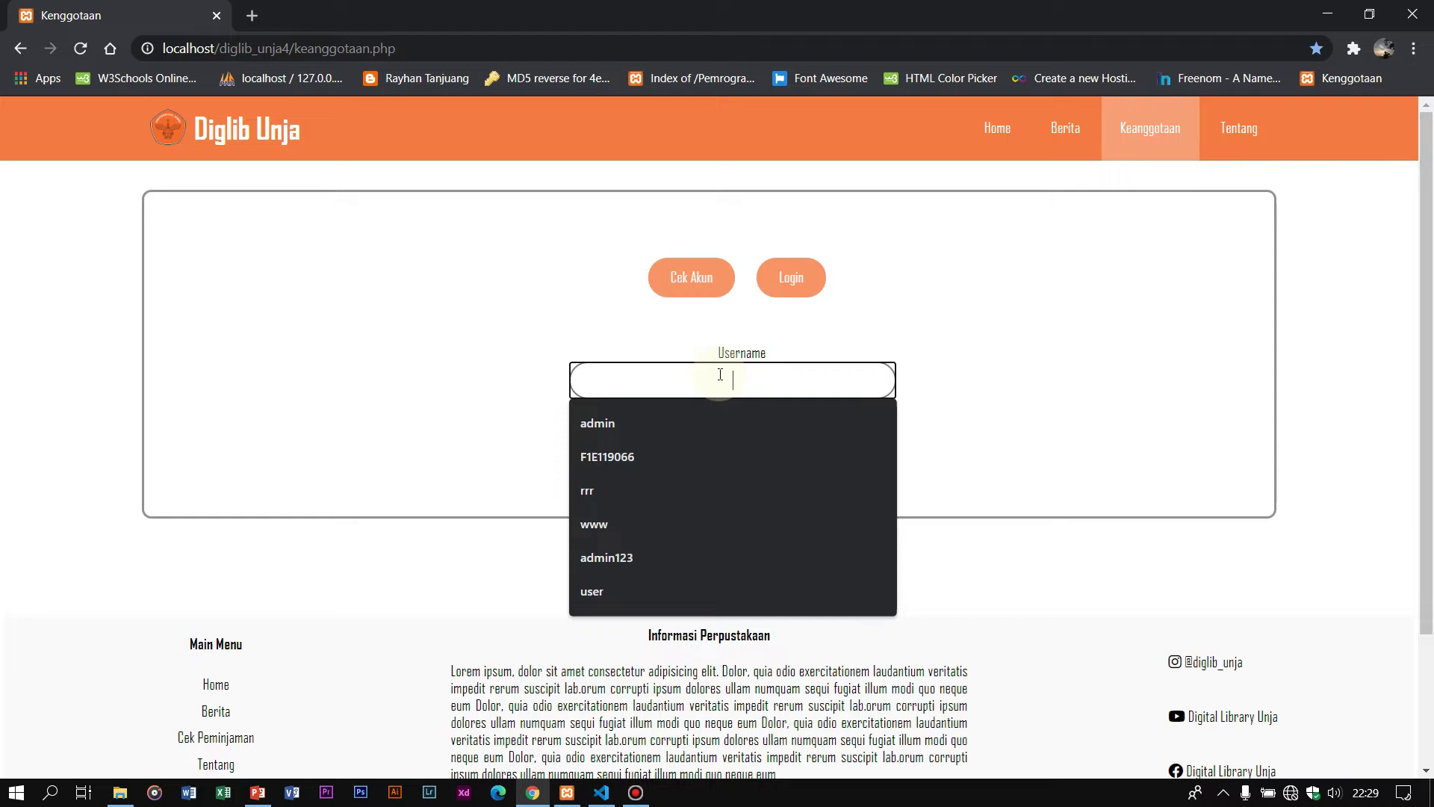
type("badai")
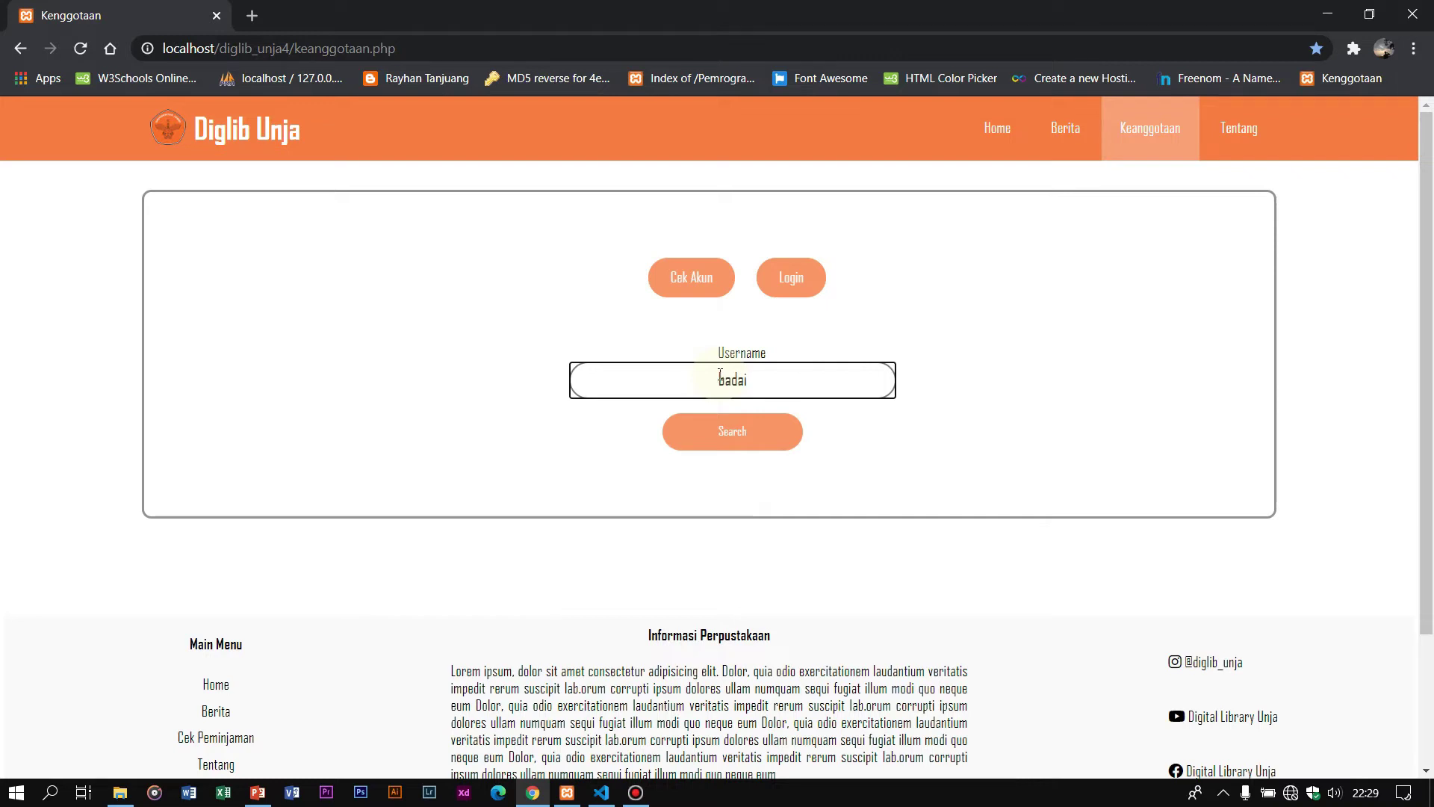
left_click(718, 437)
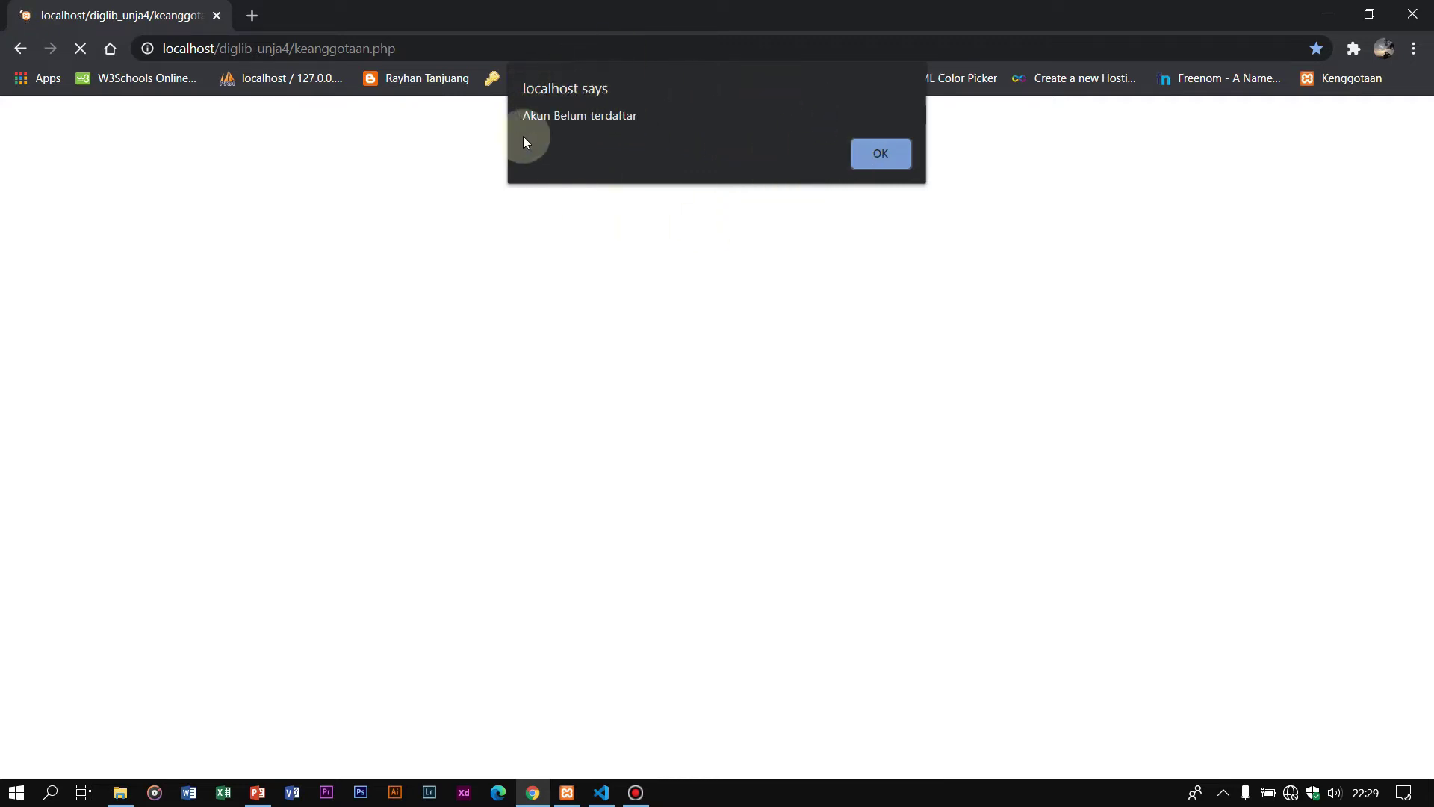
left_click(879, 154)
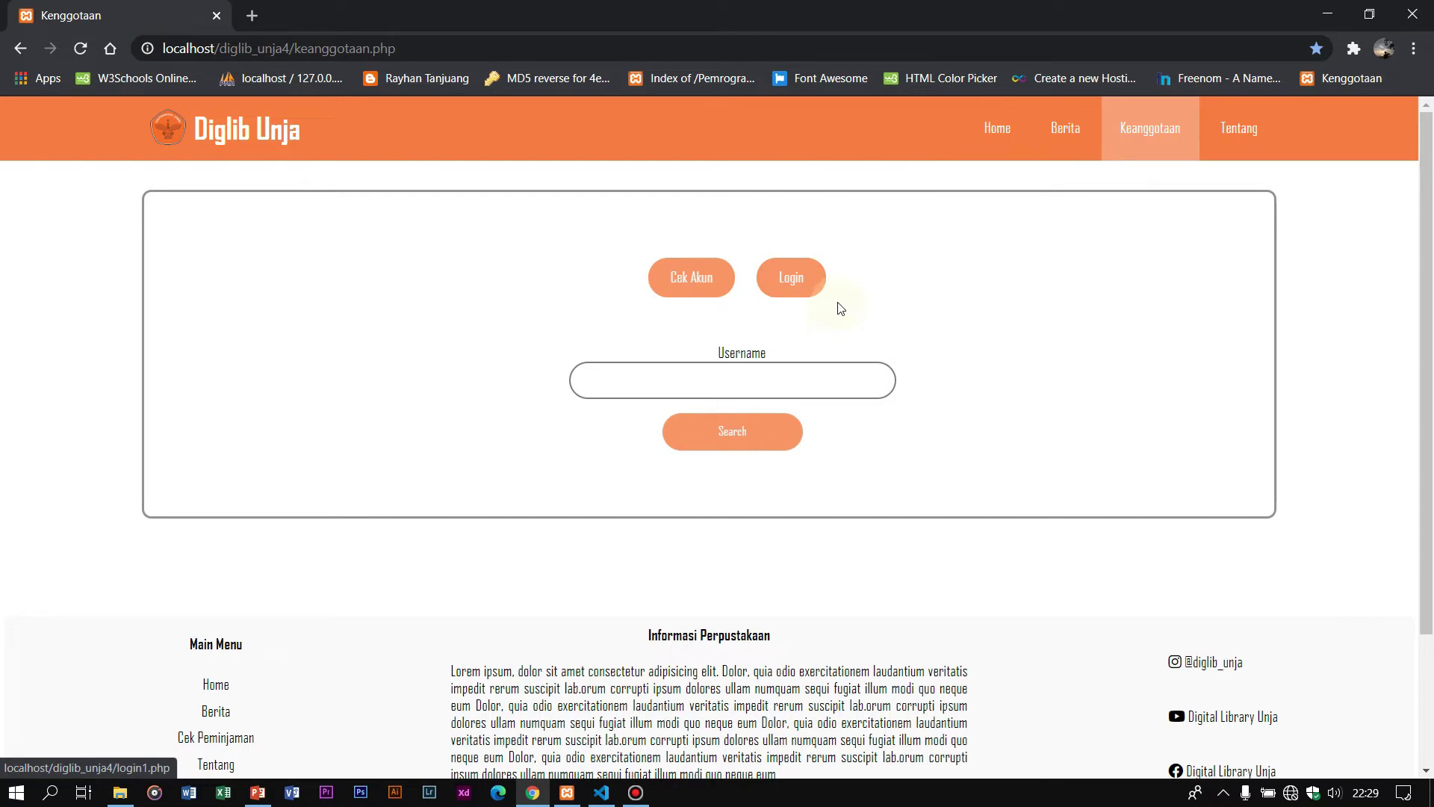
Step: On the login page, attempt to sign in with username admin and a password
left_click(797, 286)
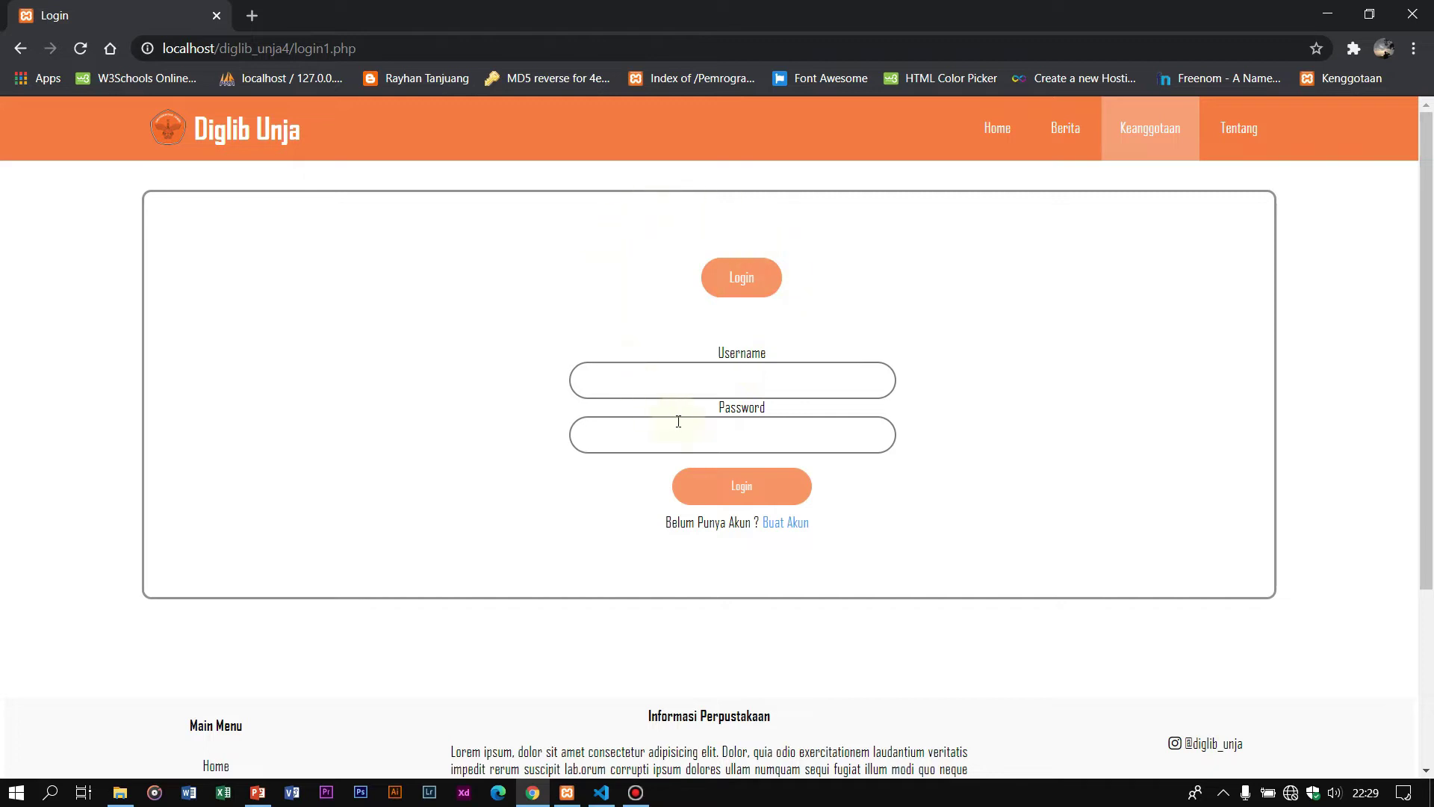
left_click(755, 375)
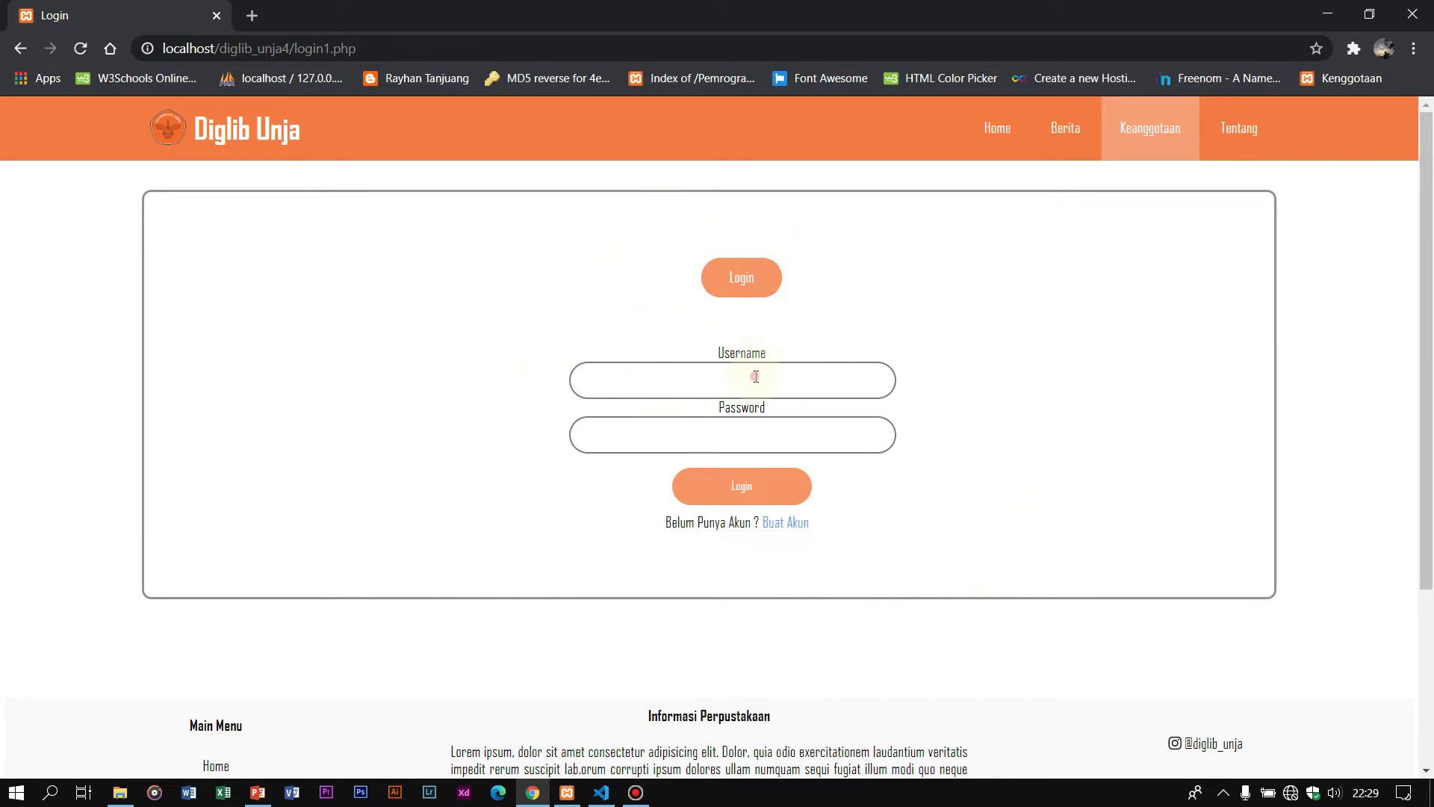
left_click(575, 268)
left_click(788, 380)
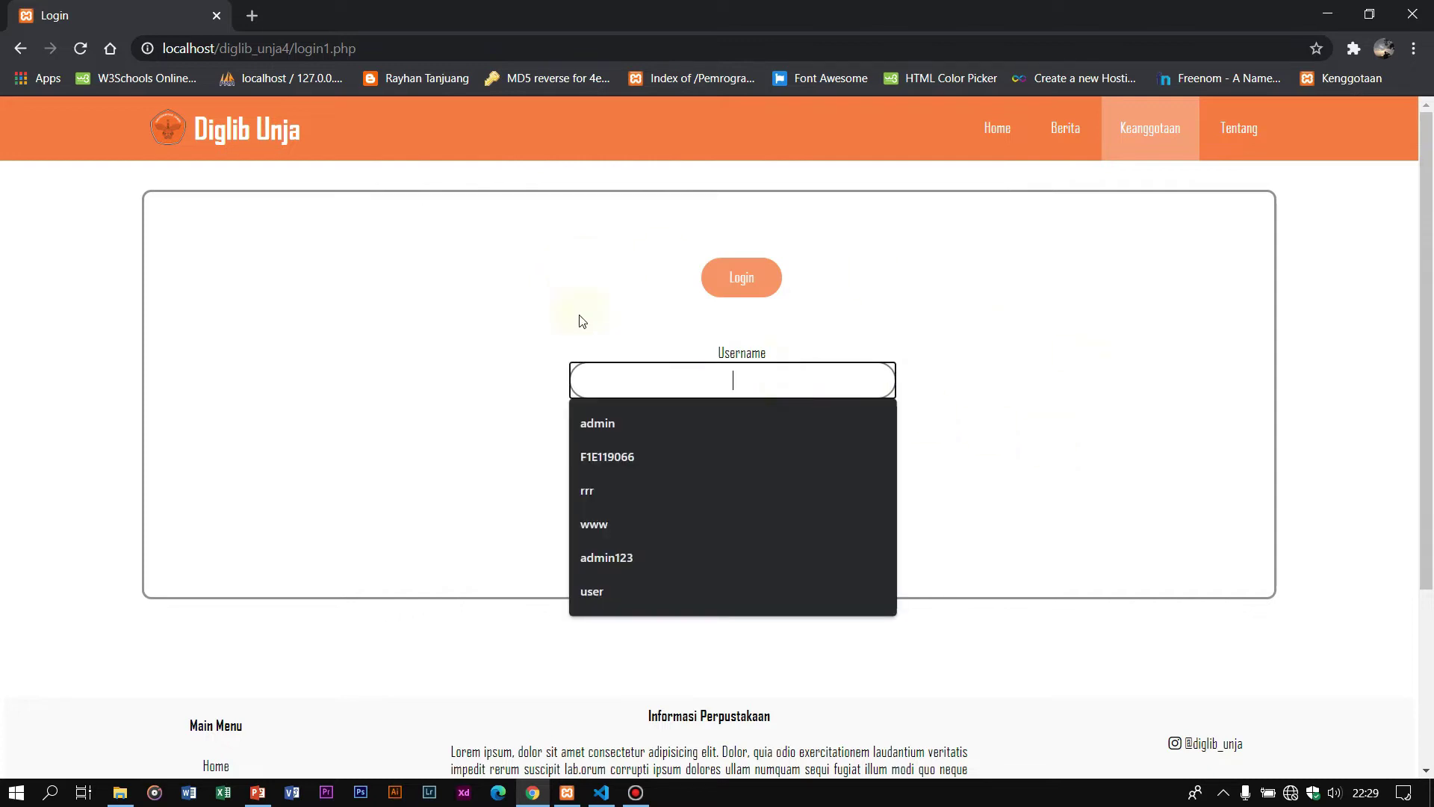
left_click(760, 233)
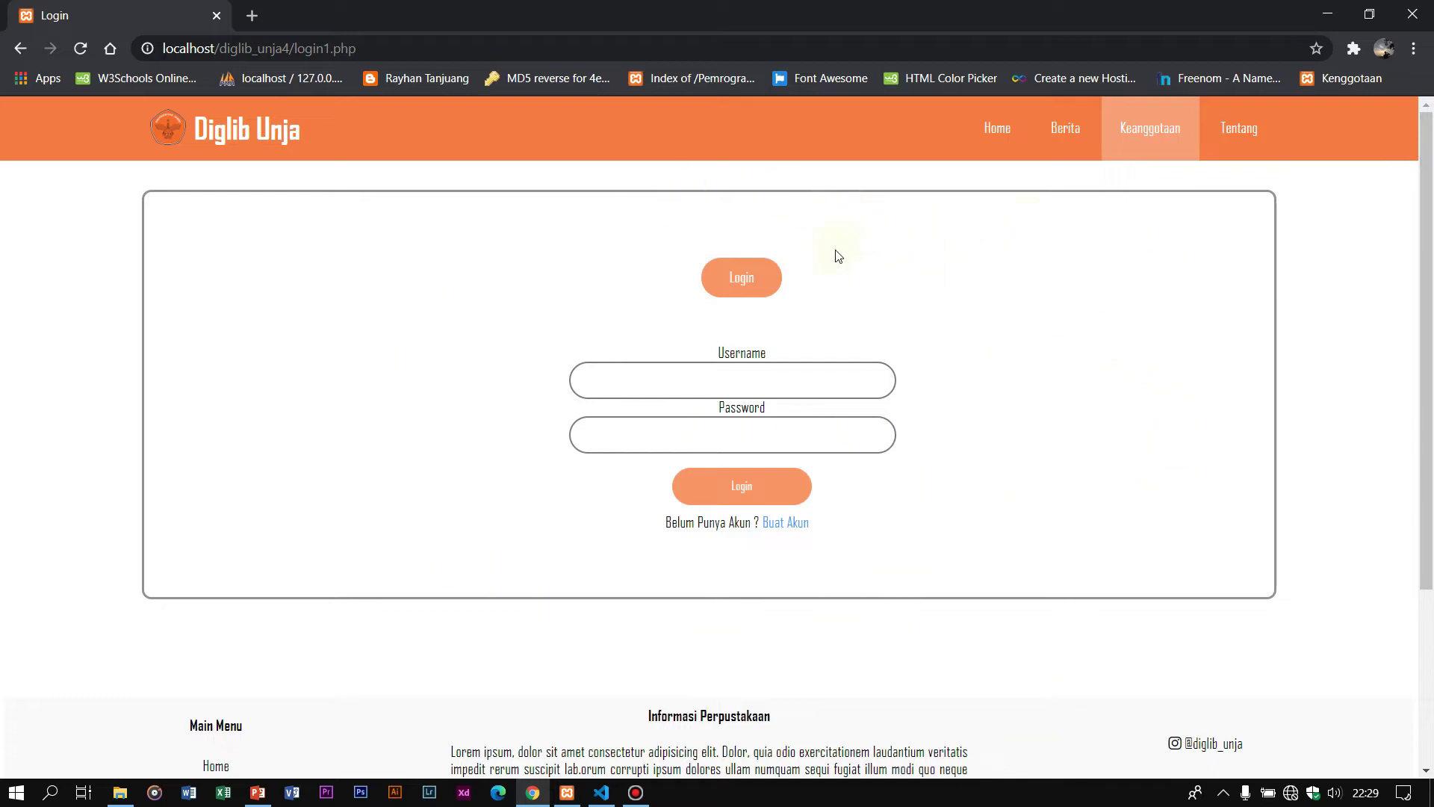
left_click(687, 381)
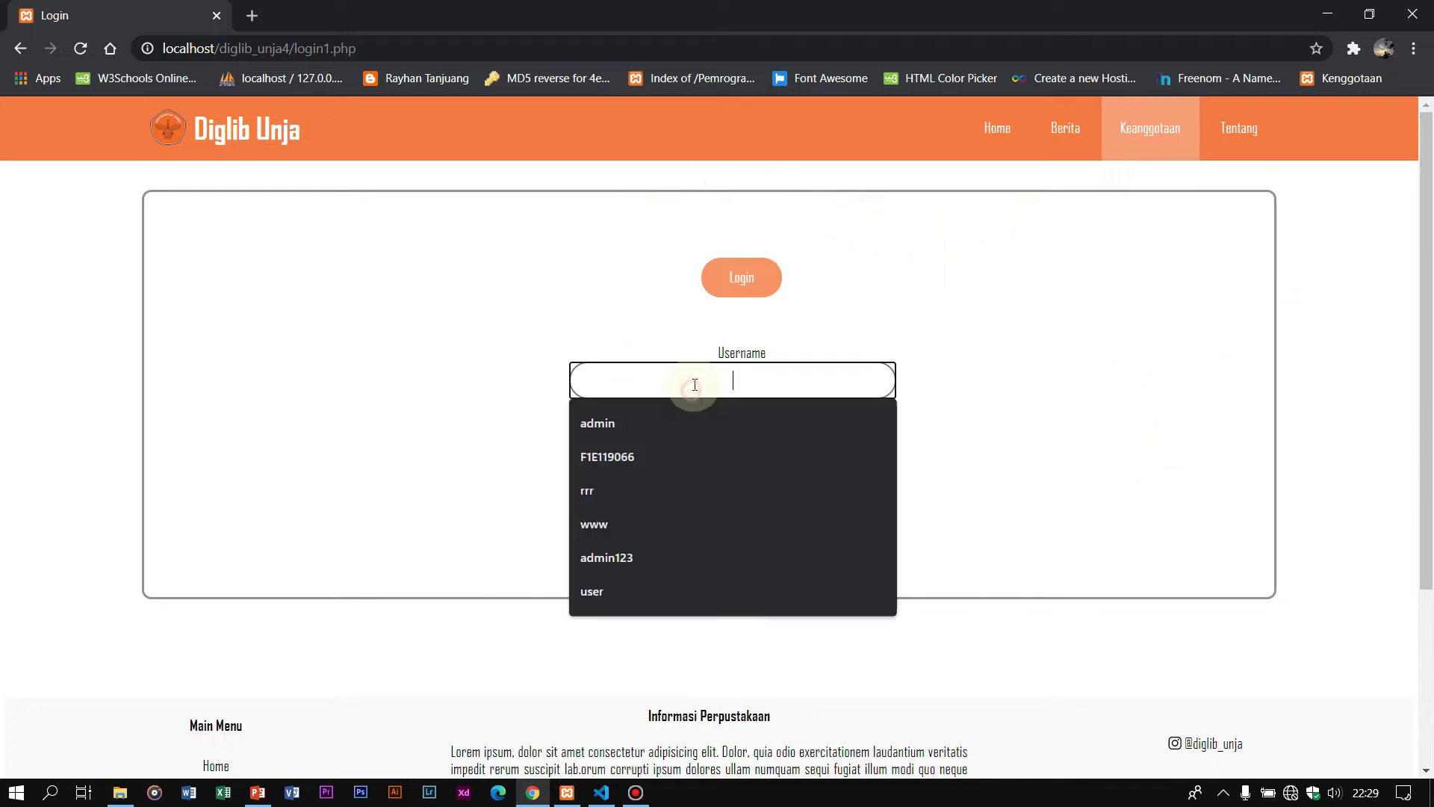
left_click(712, 420)
left_click(712, 430)
type("ad")
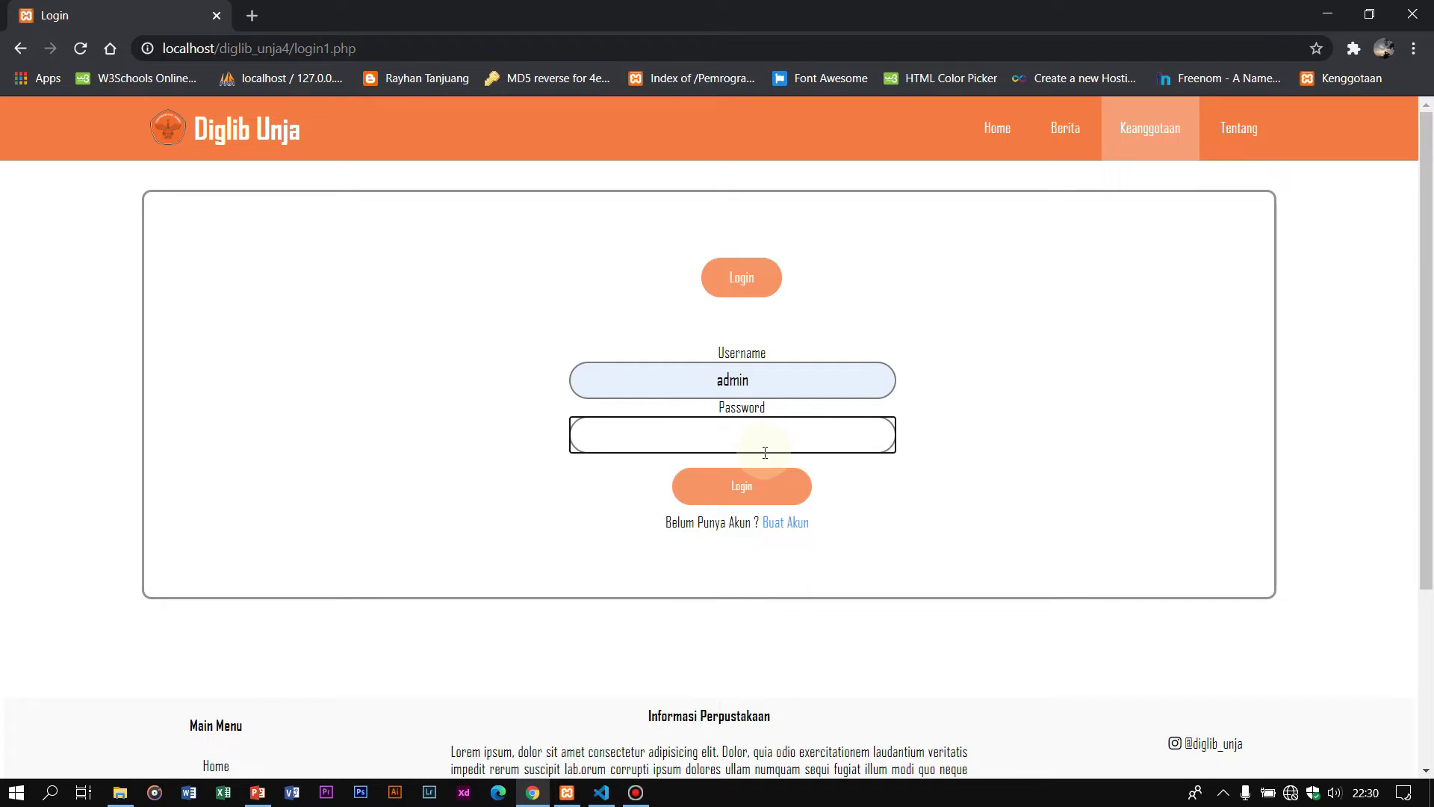
type("admin")
left_click(767, 485)
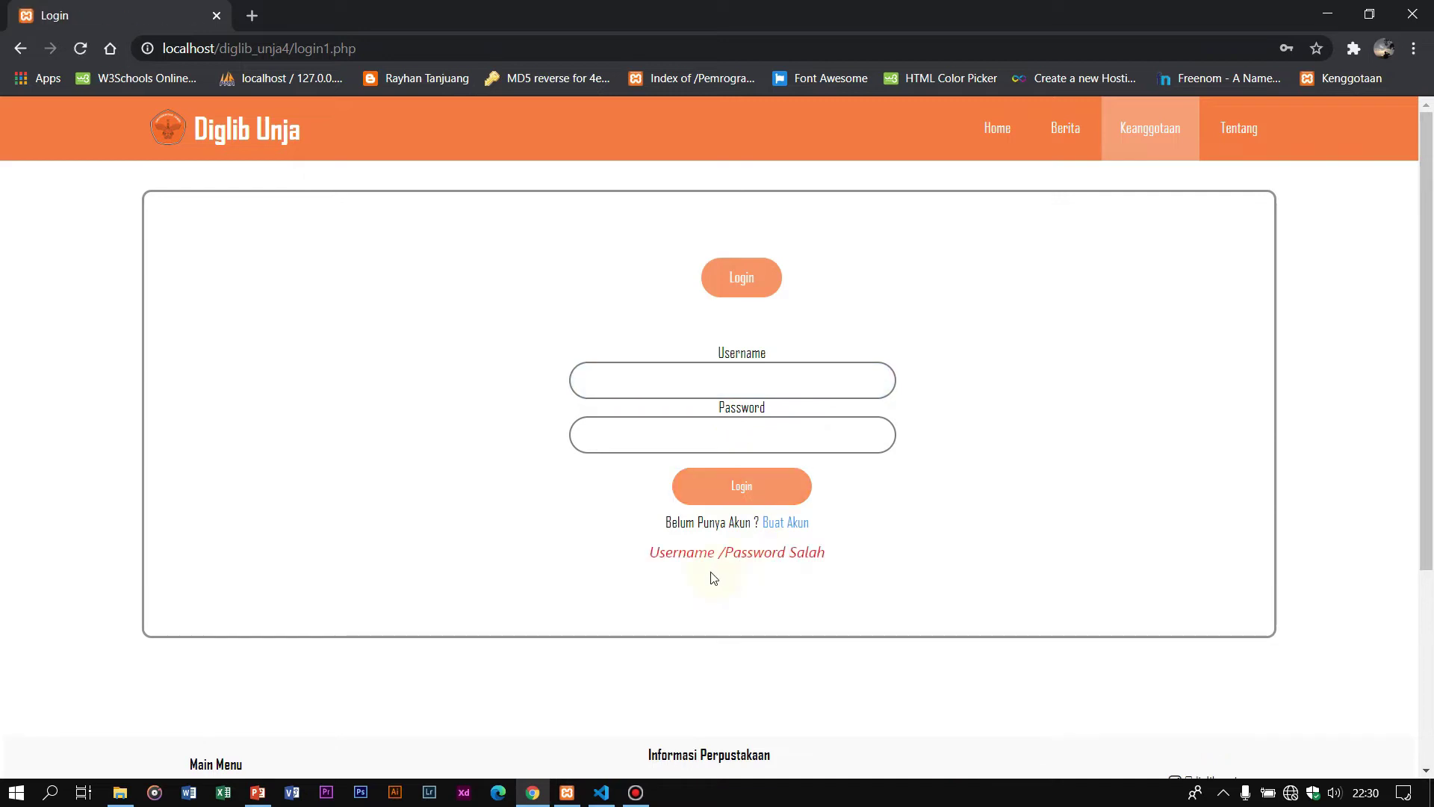
Step: Highlight the 'Username /Password Salah' error, then reload the login page
left_click_drag(646, 551, 890, 552)
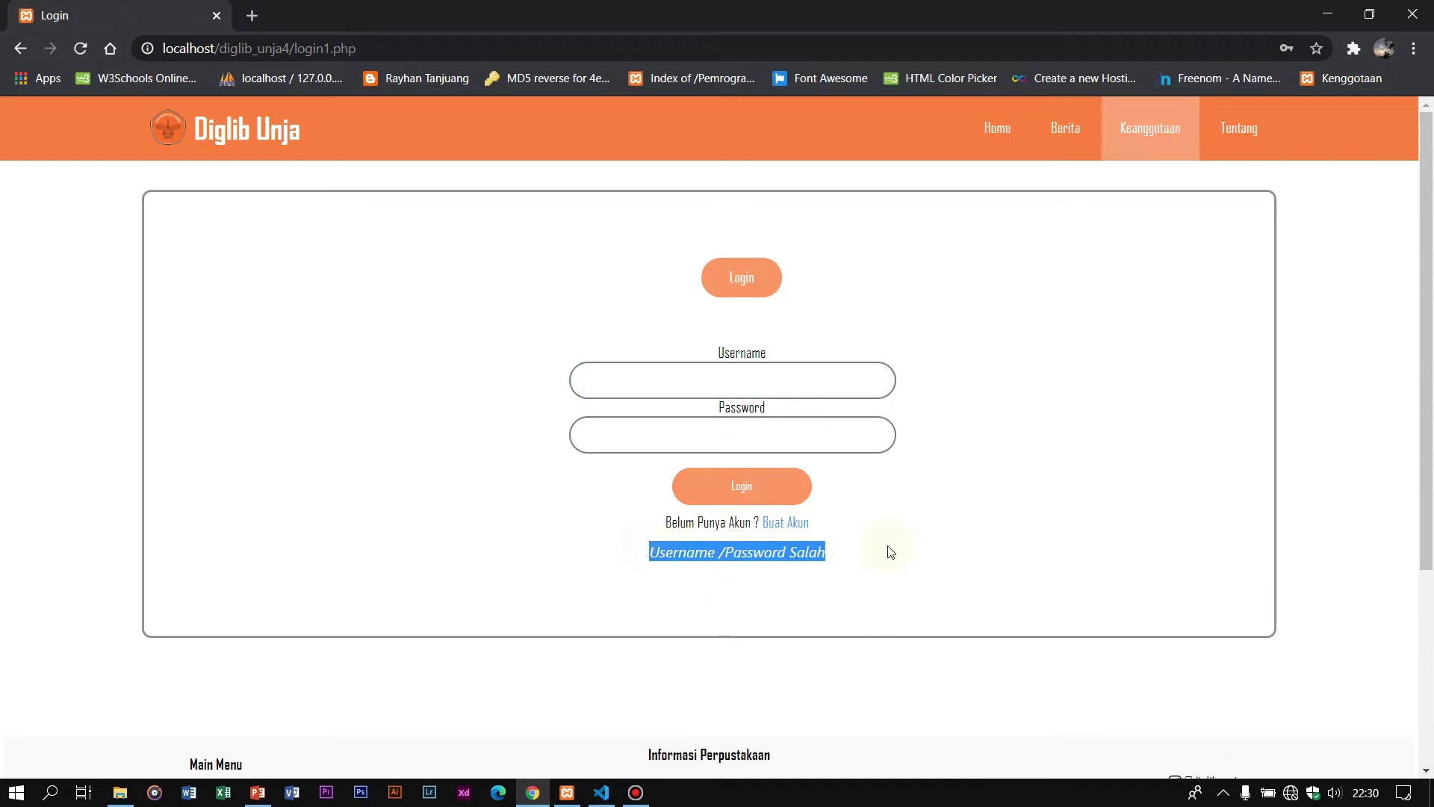
left_click(633, 537)
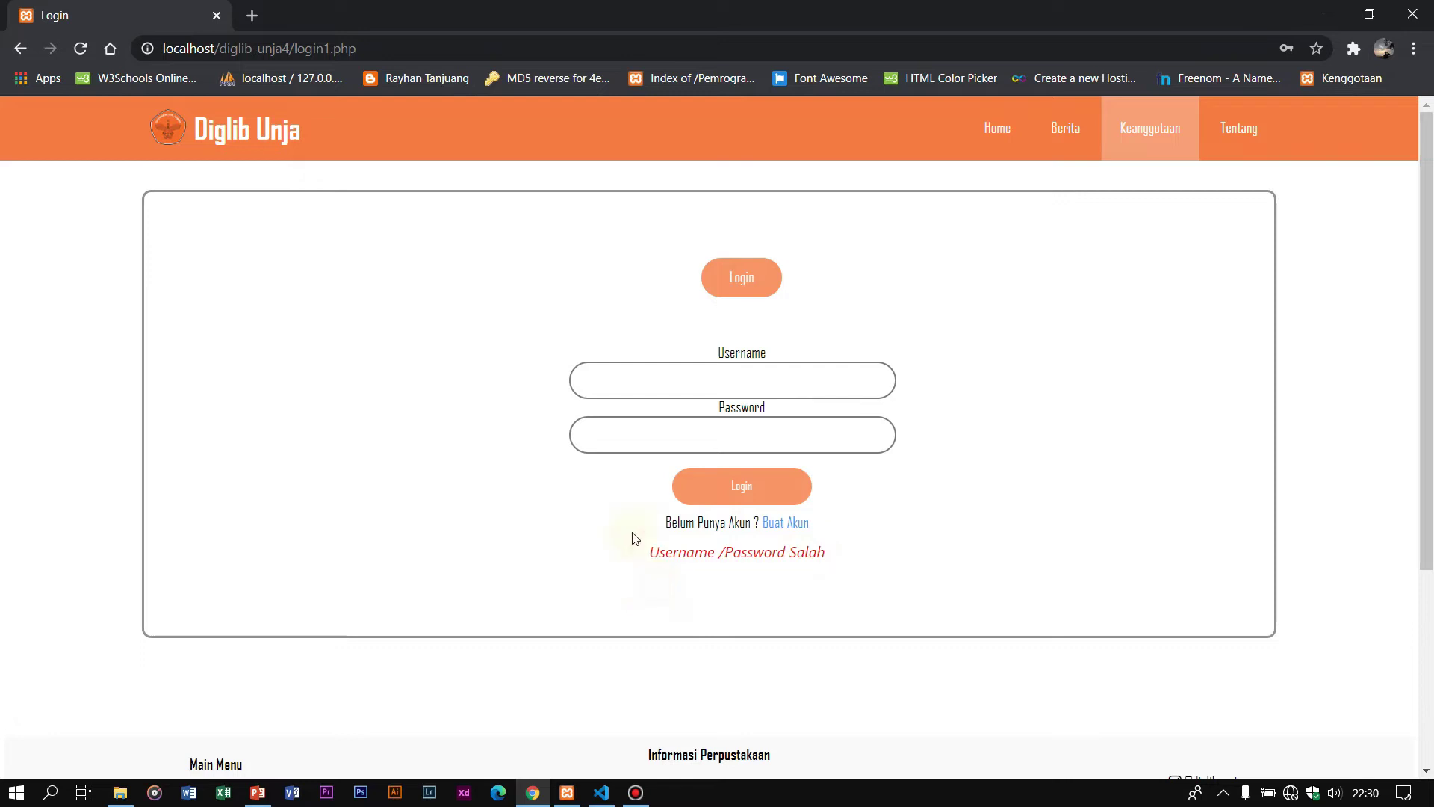
left_click_drag(646, 552, 946, 569)
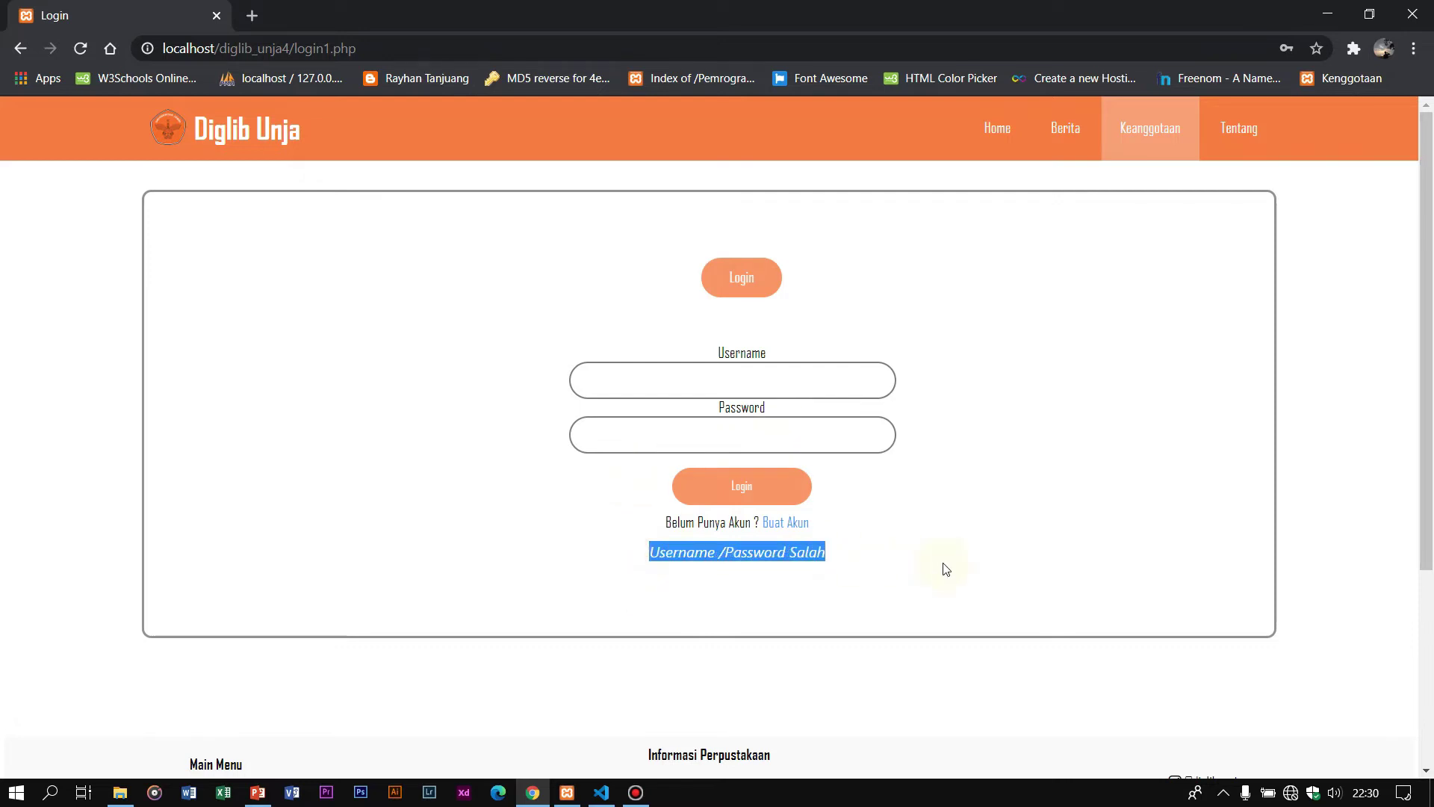
left_click(894, 609)
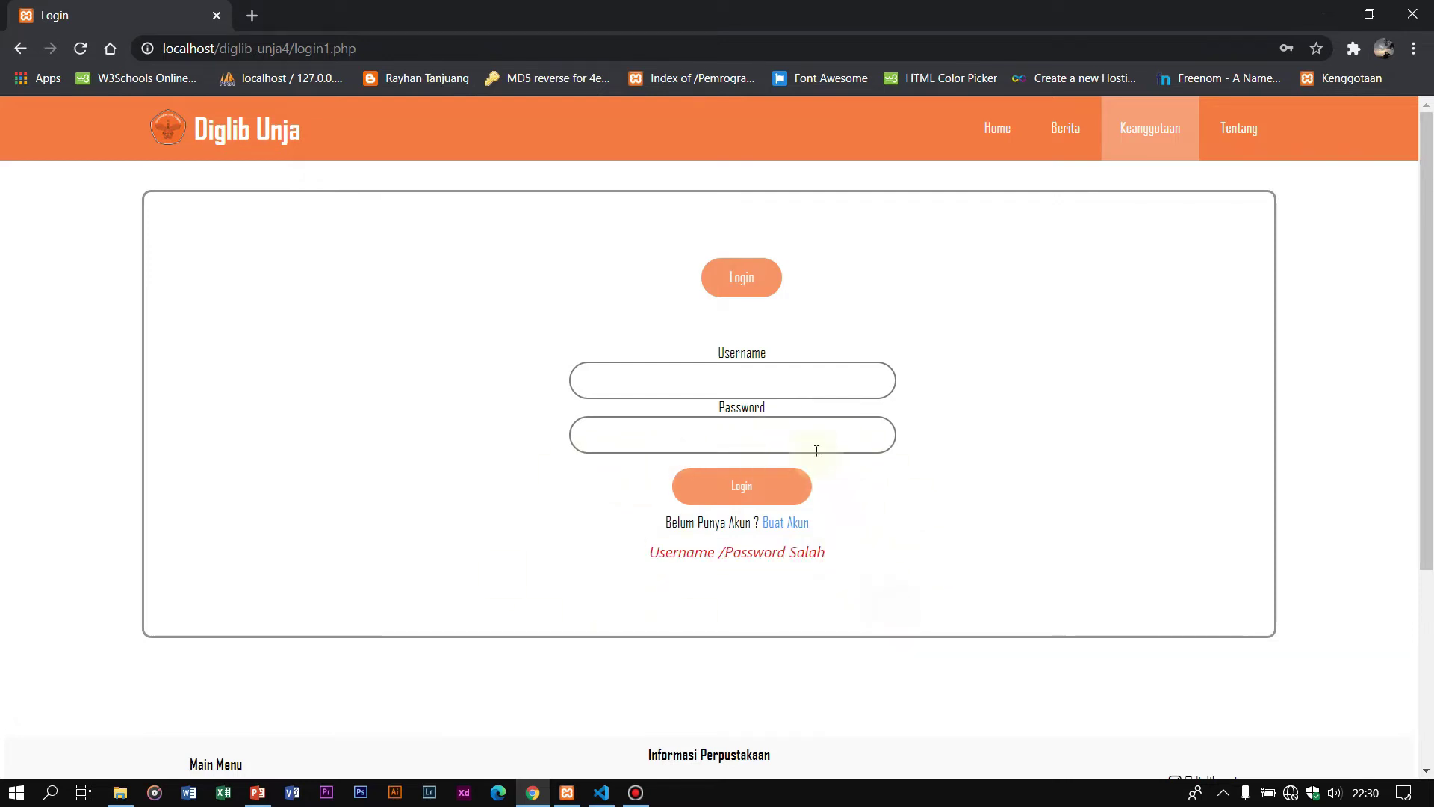
left_click(422, 48)
key("Return")
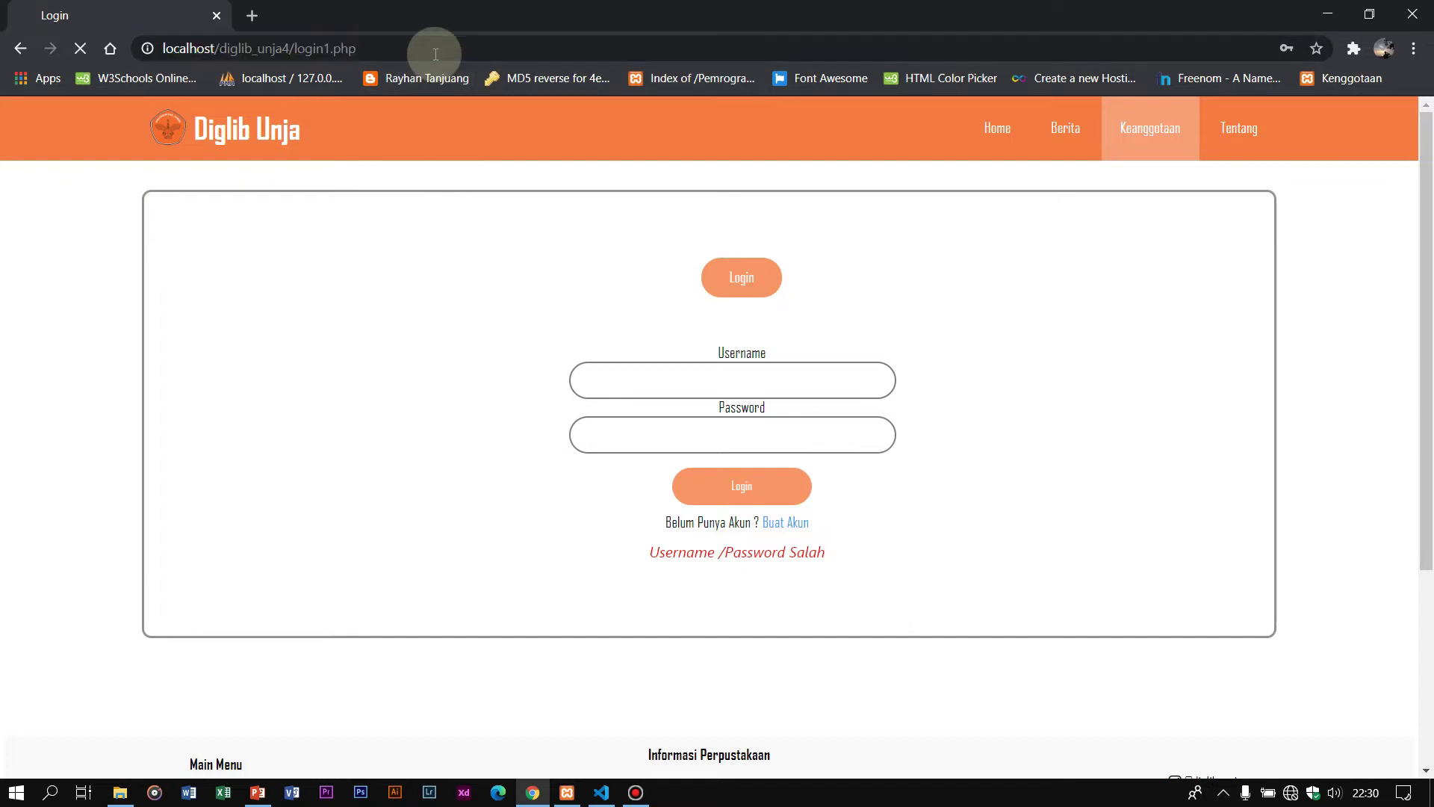
left_click(729, 379)
Step: Log in with username admin and its password to reach the Admin Masuk page
left_click(709, 424)
left_click(727, 417)
type("•••")
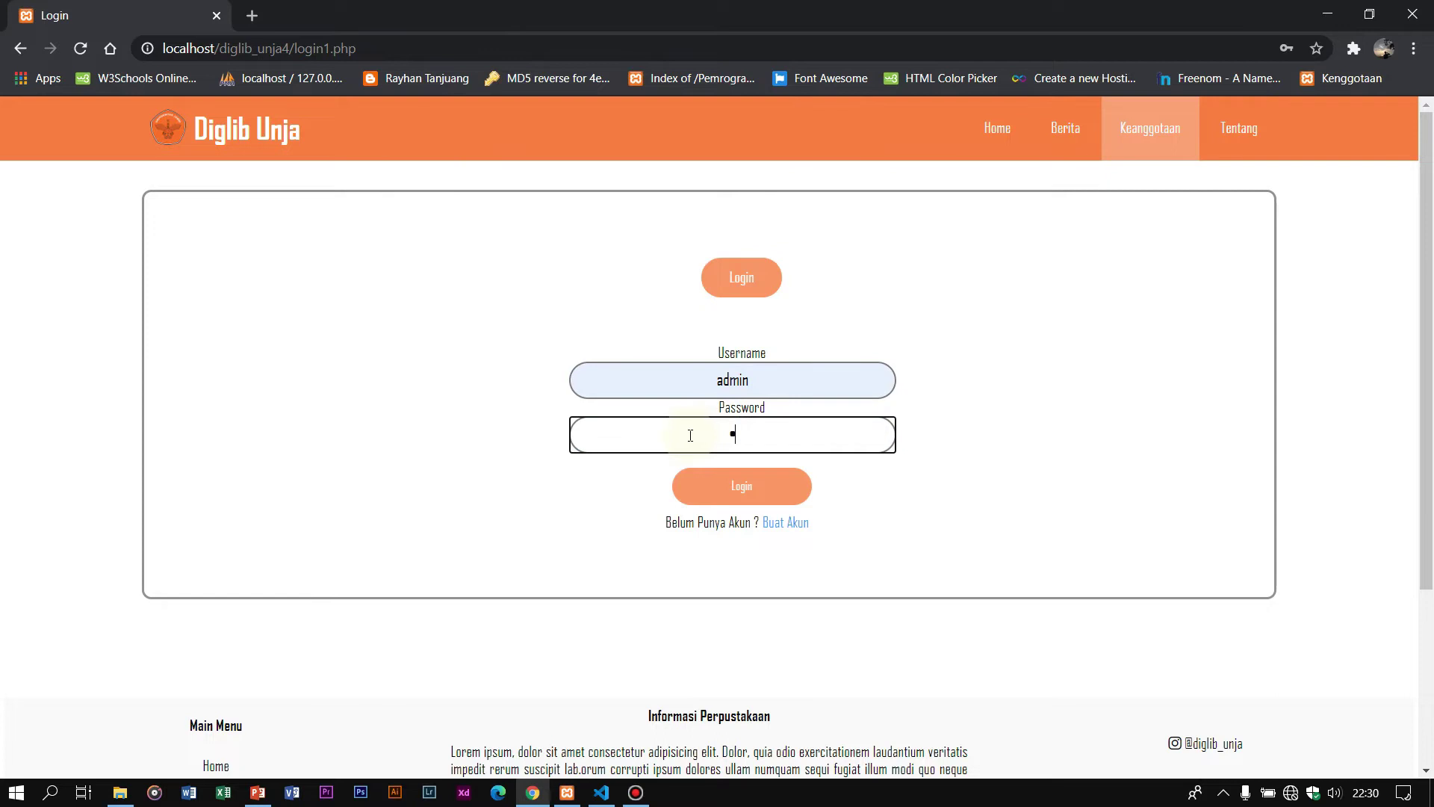
left_click(723, 495)
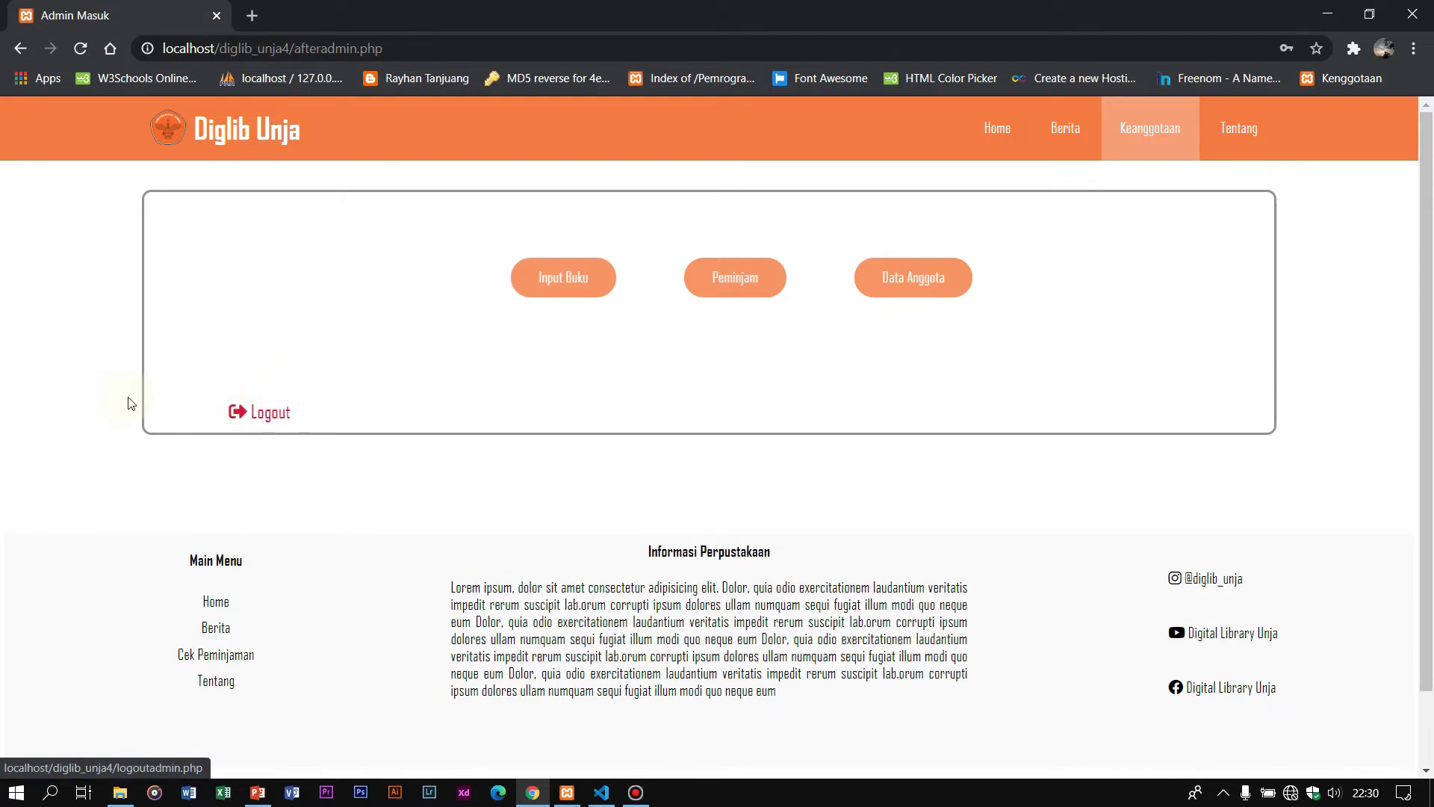
Step: Open Input Buku and look over the empty form from Judul down to Gambar
left_click(575, 282)
scroll(577, 284, "down", 3)
scroll(577, 288, "up", 3)
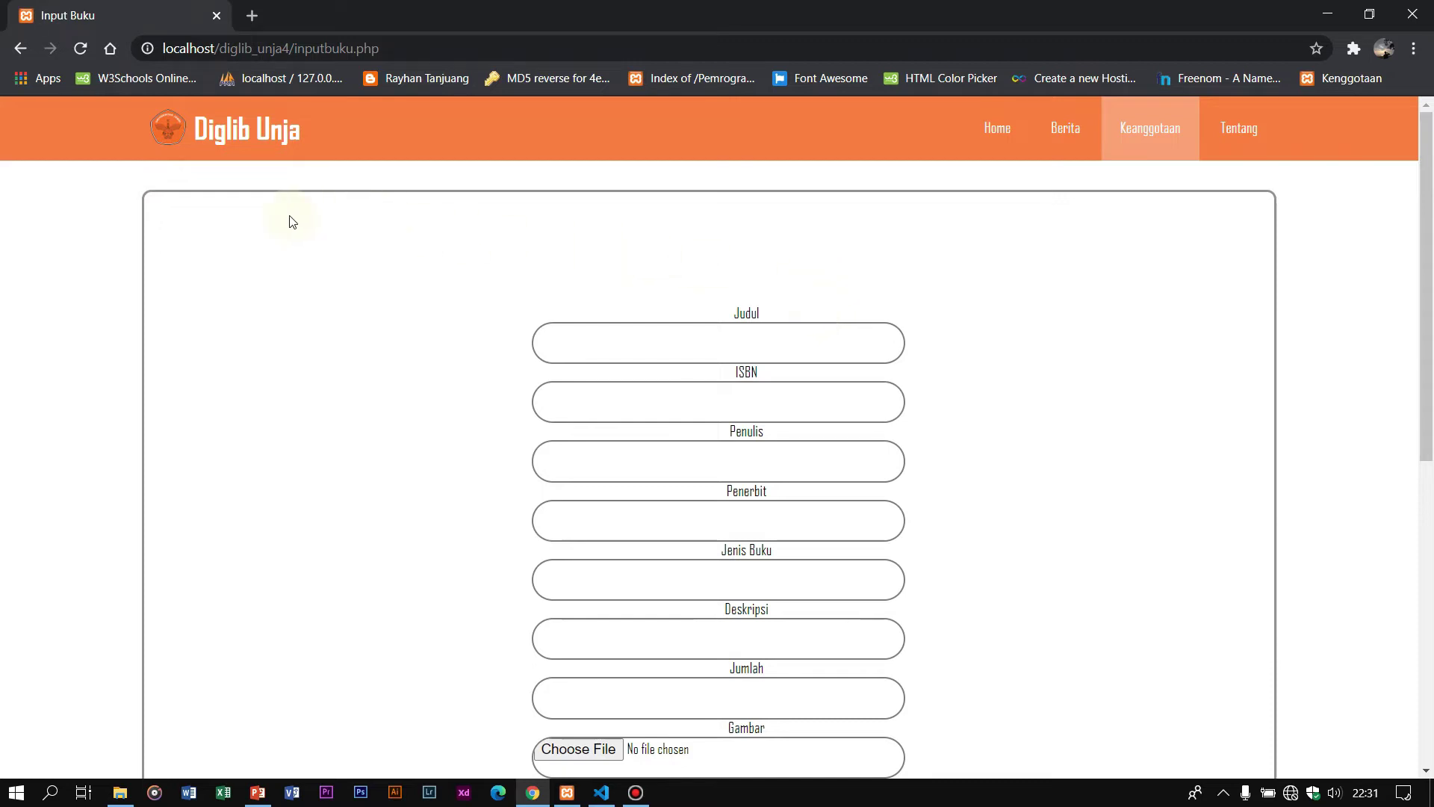
scroll(748, 269, "down", 2)
scroll(687, 260, "up", 2)
scroll(1011, 374, "down", 4)
scroll(1135, 358, "up", 4)
scroll(249, 278, "down", 5)
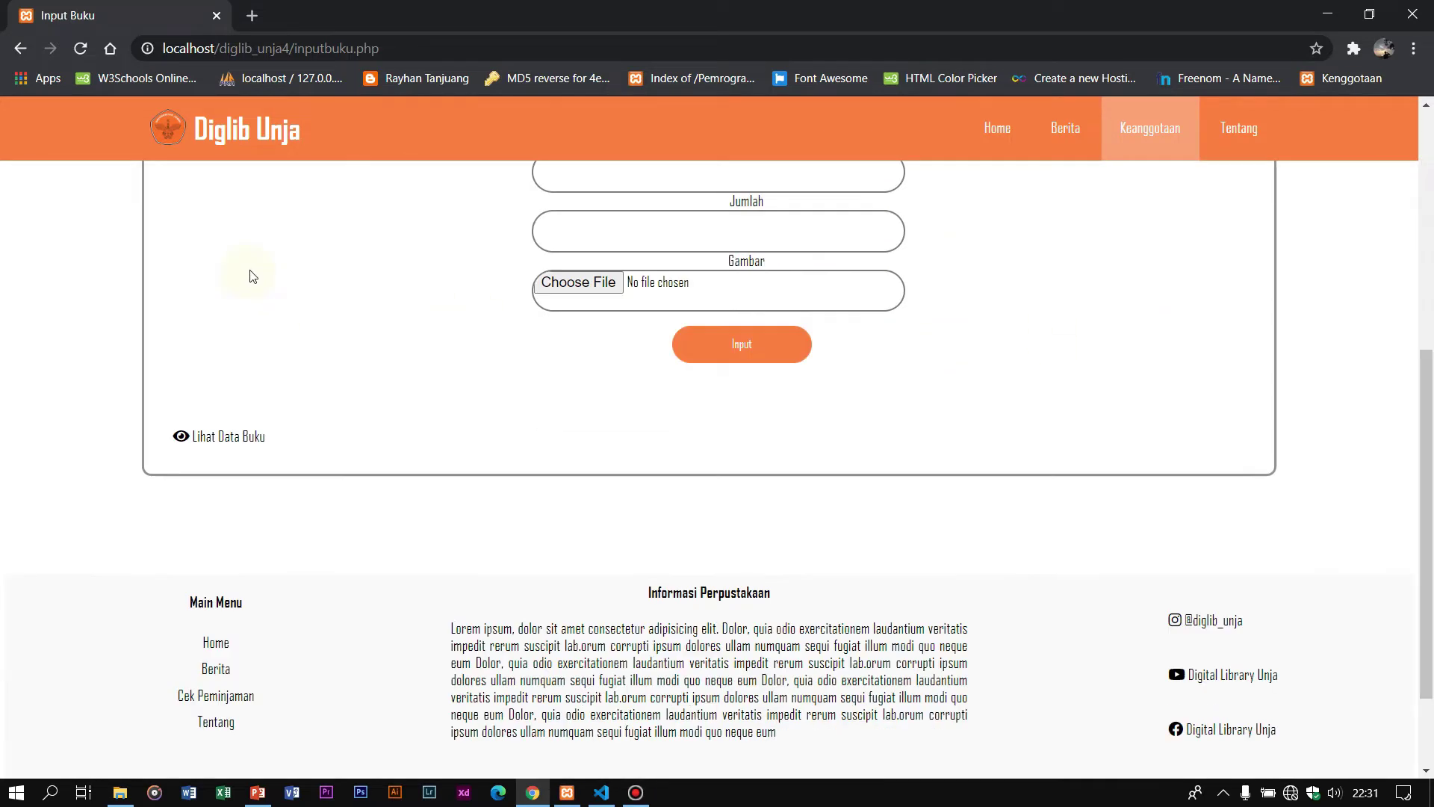
Step: Review the Data Buku list of three books with covers, then open Tambah Data Buku
left_click(240, 436)
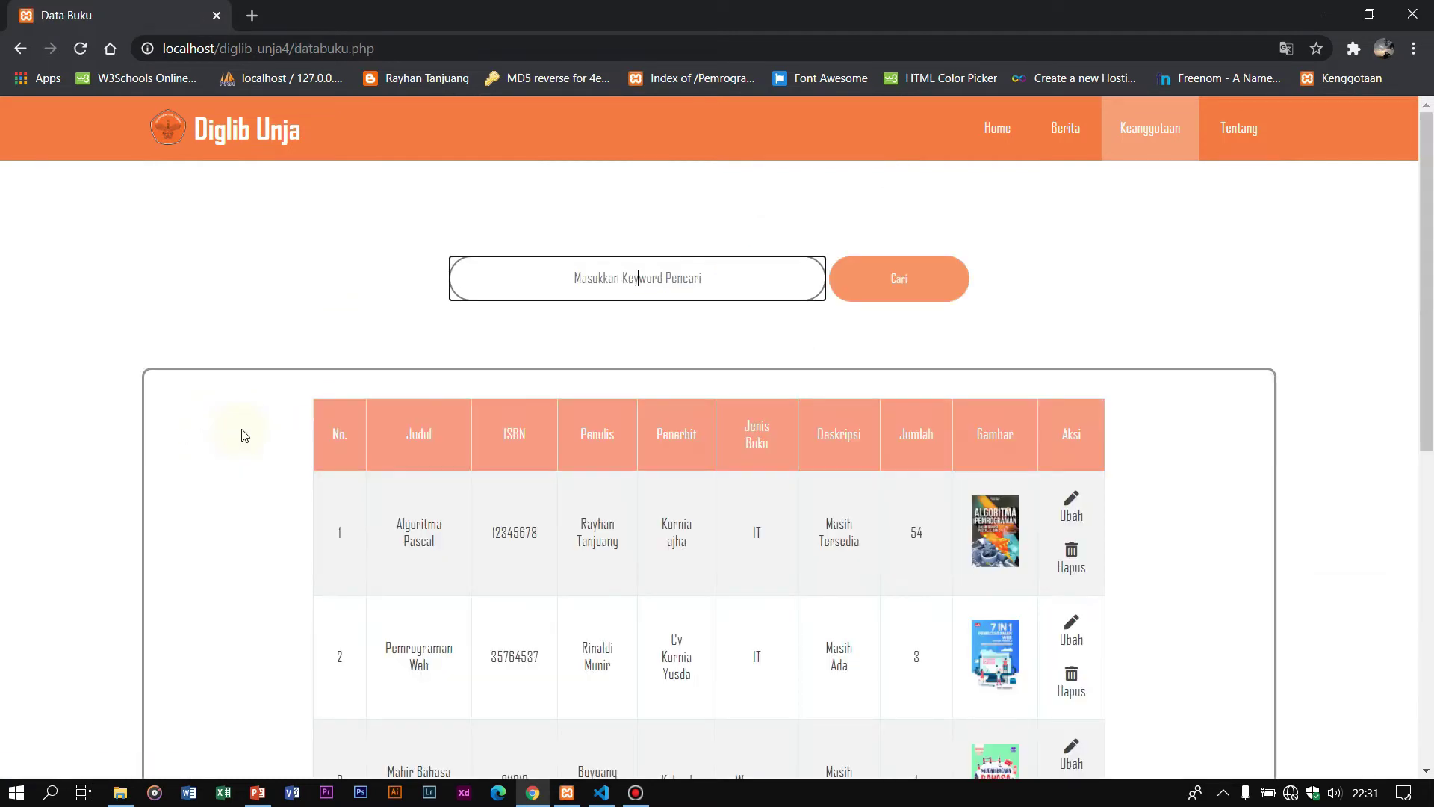
scroll(545, 299, "down", 4)
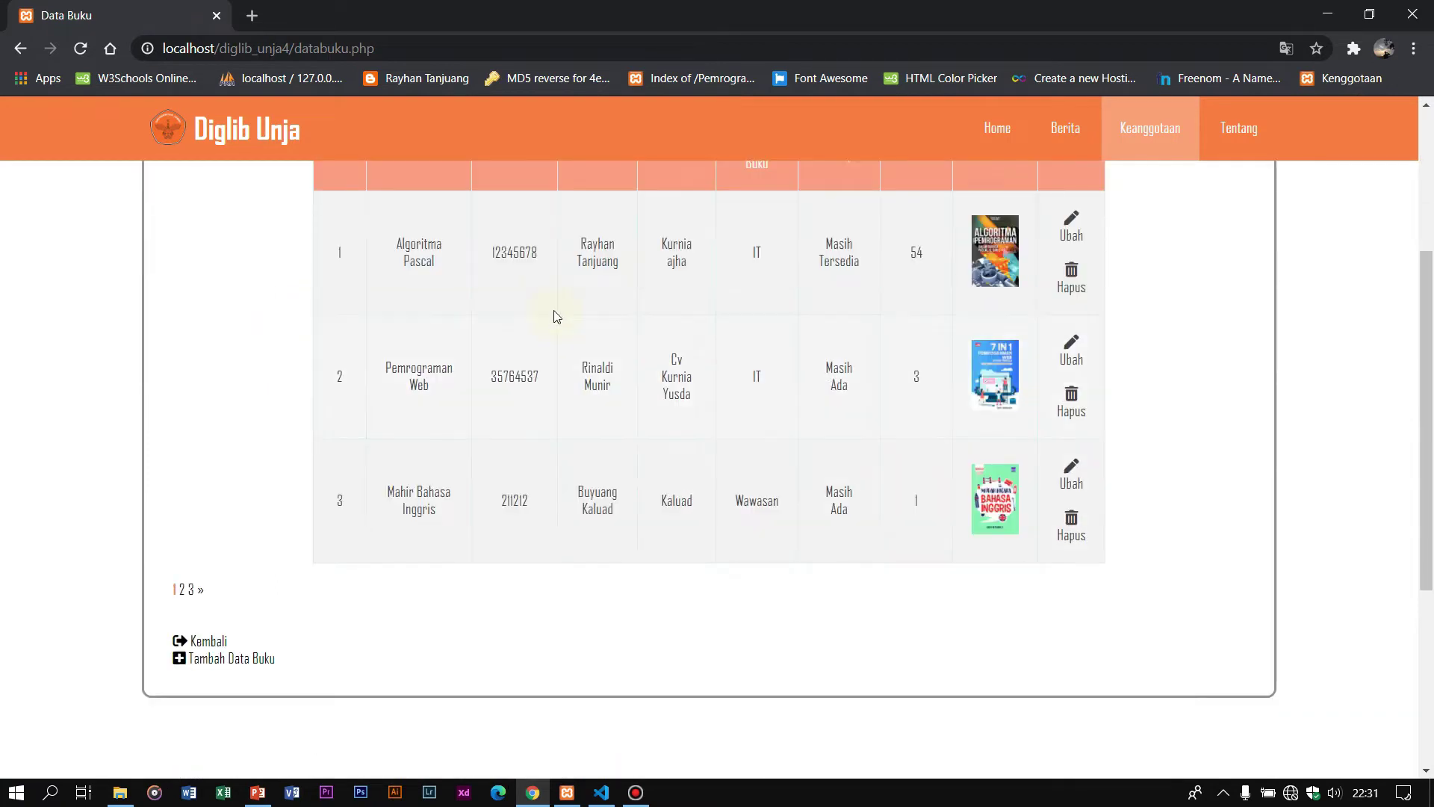
scroll(550, 309, "up", 3)
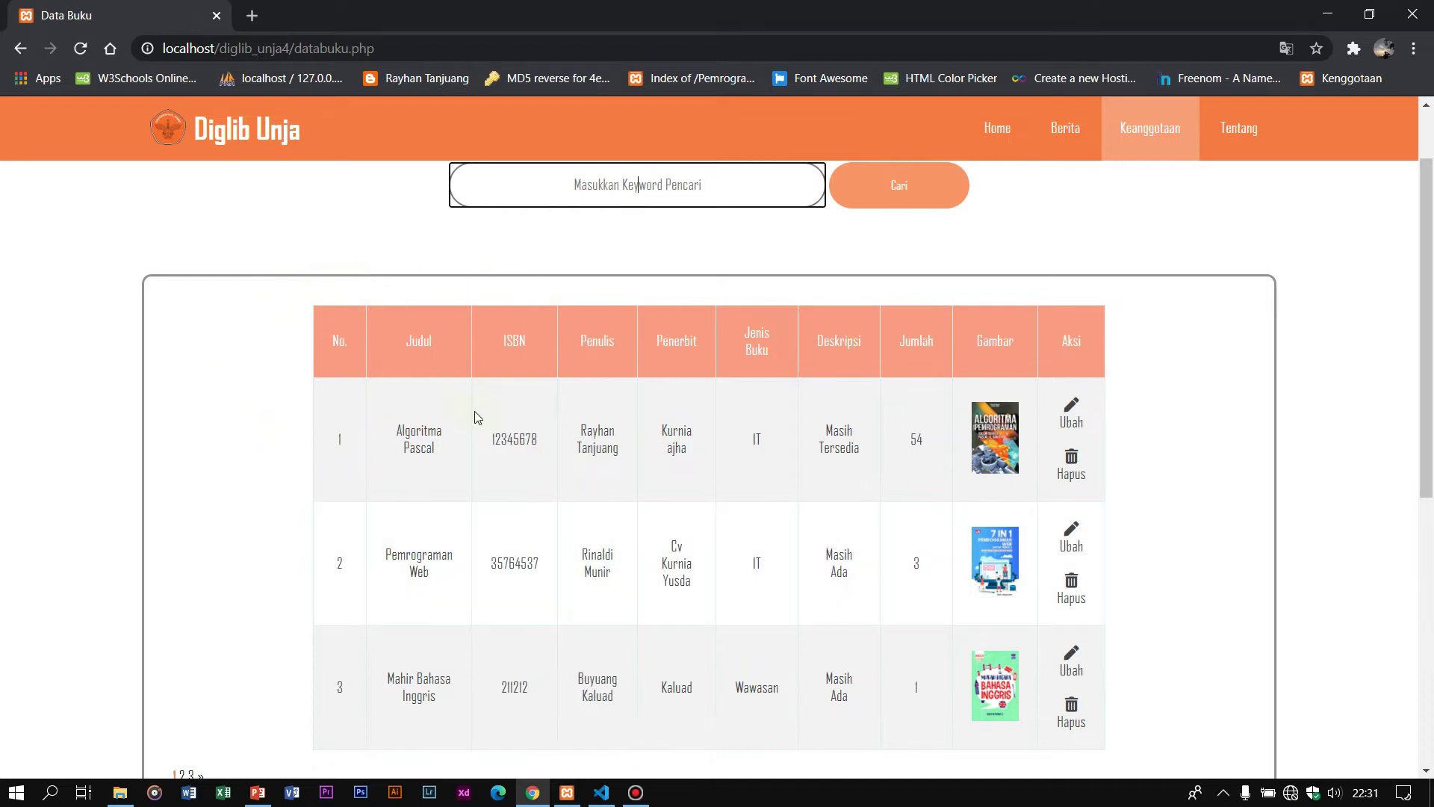
scroll(593, 279, "up", 1)
scroll(449, 270, "down", 4)
scroll(447, 270, "up", 4)
scroll(542, 414, "up", 1)
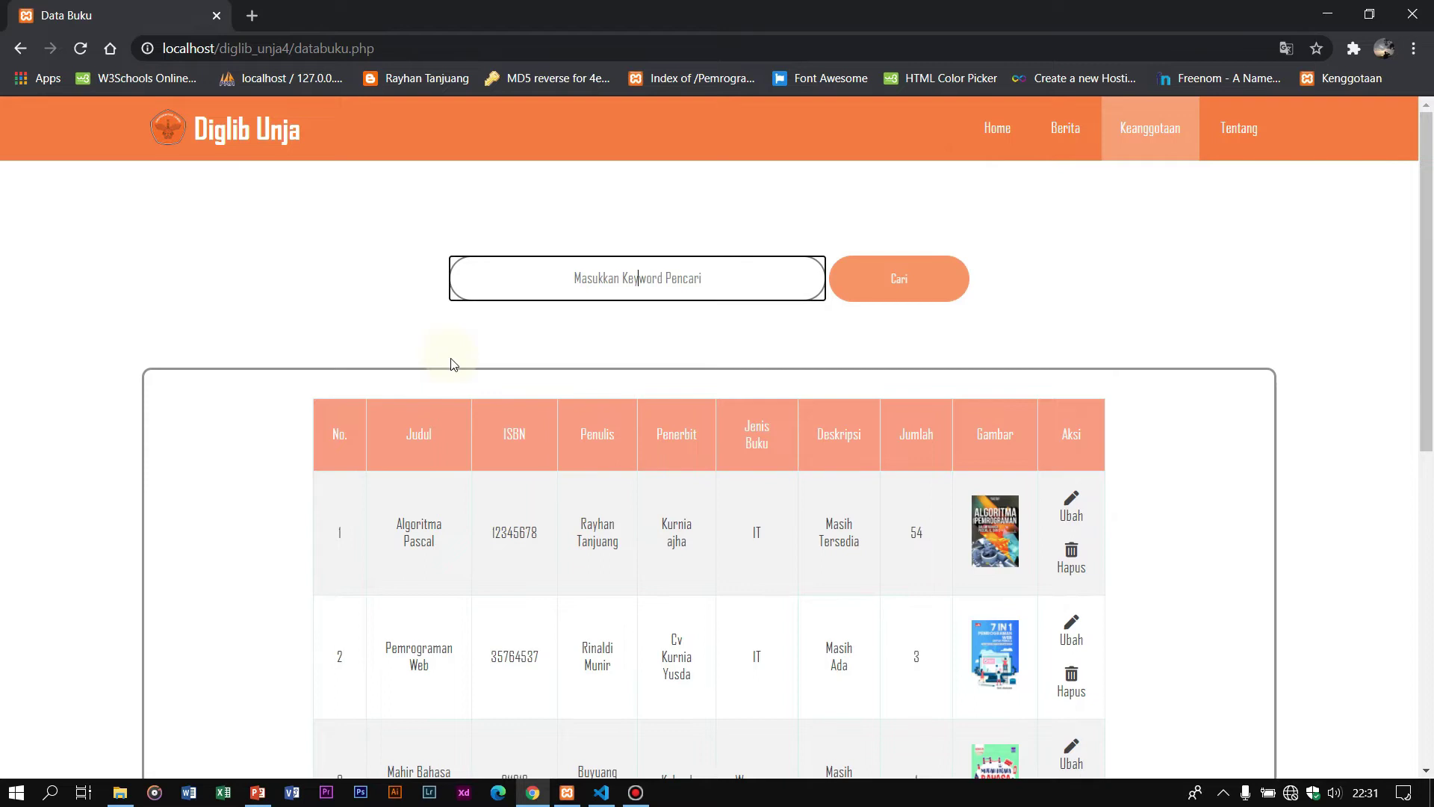
scroll(517, 441, "down", 3)
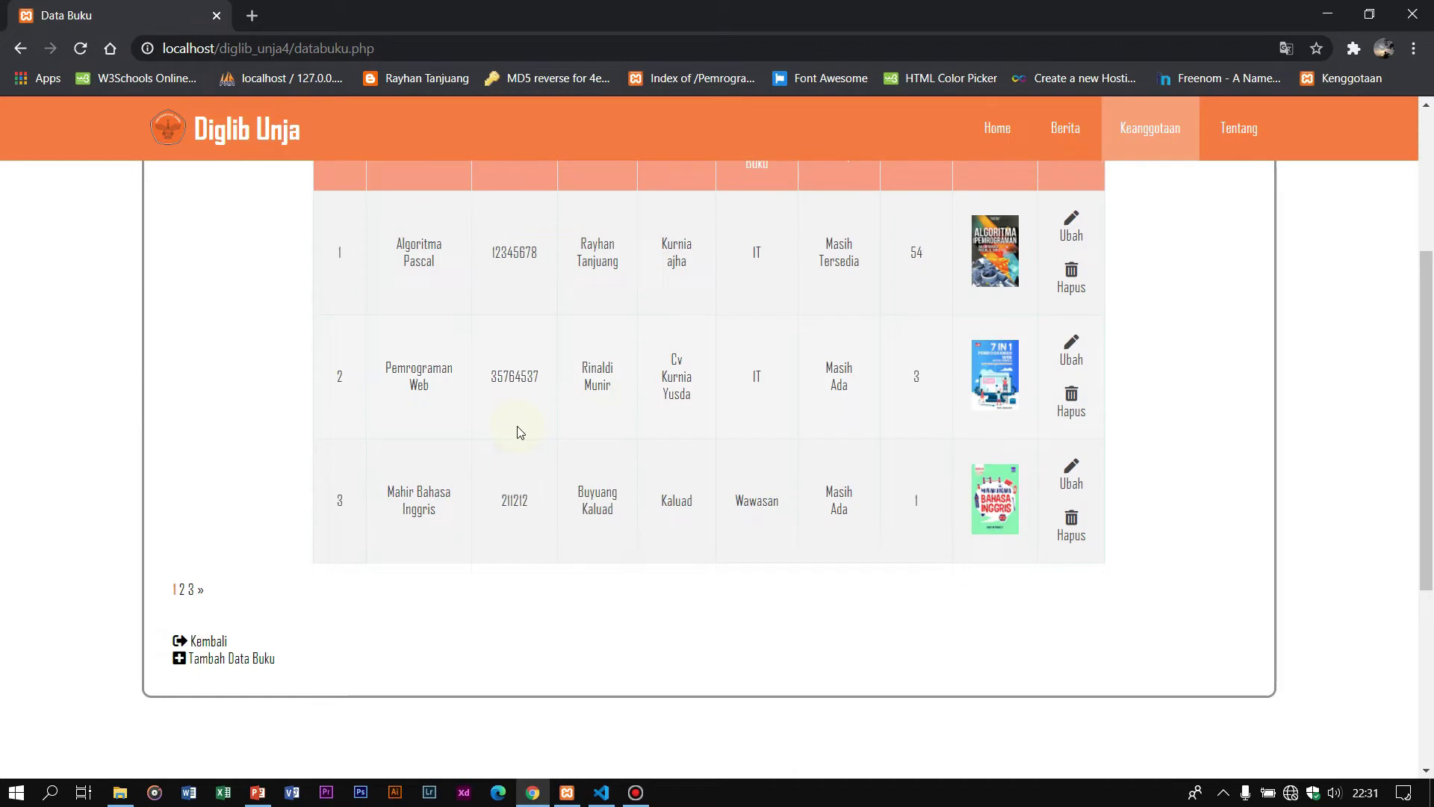
scroll(394, 528, "up", 3)
scroll(469, 459, "down", 4)
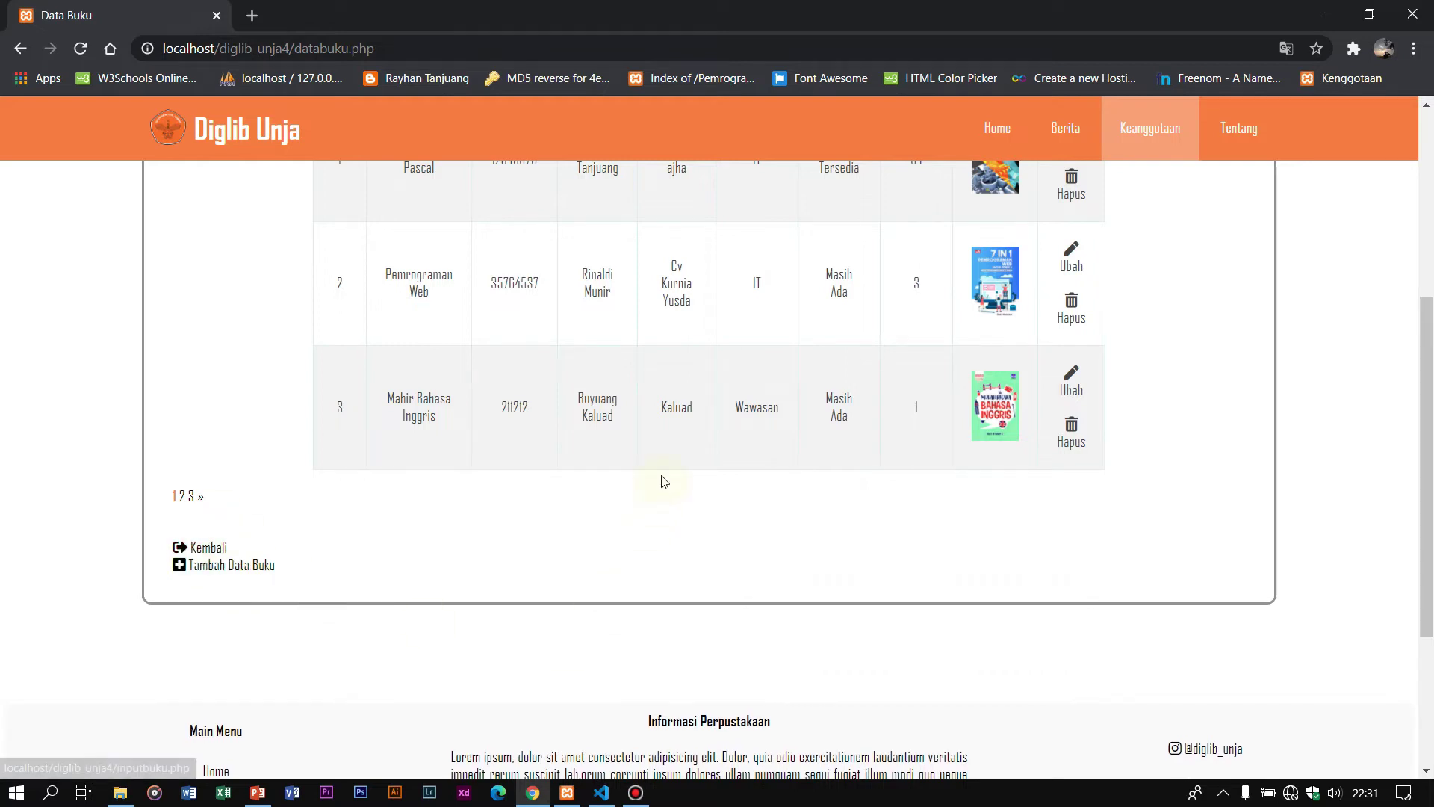
scroll(637, 468, "up", 5)
scroll(637, 468, "down", 5)
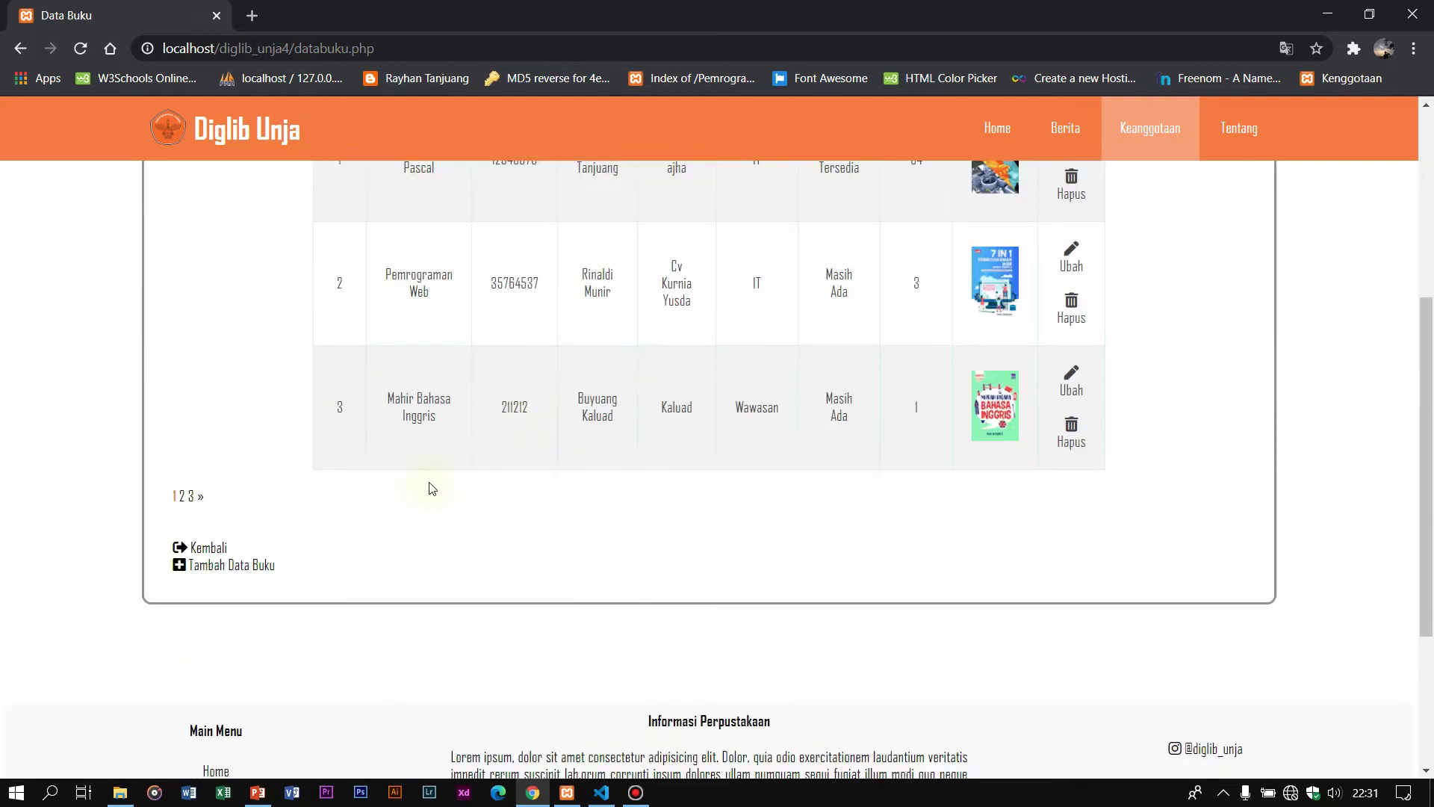
left_click(261, 573)
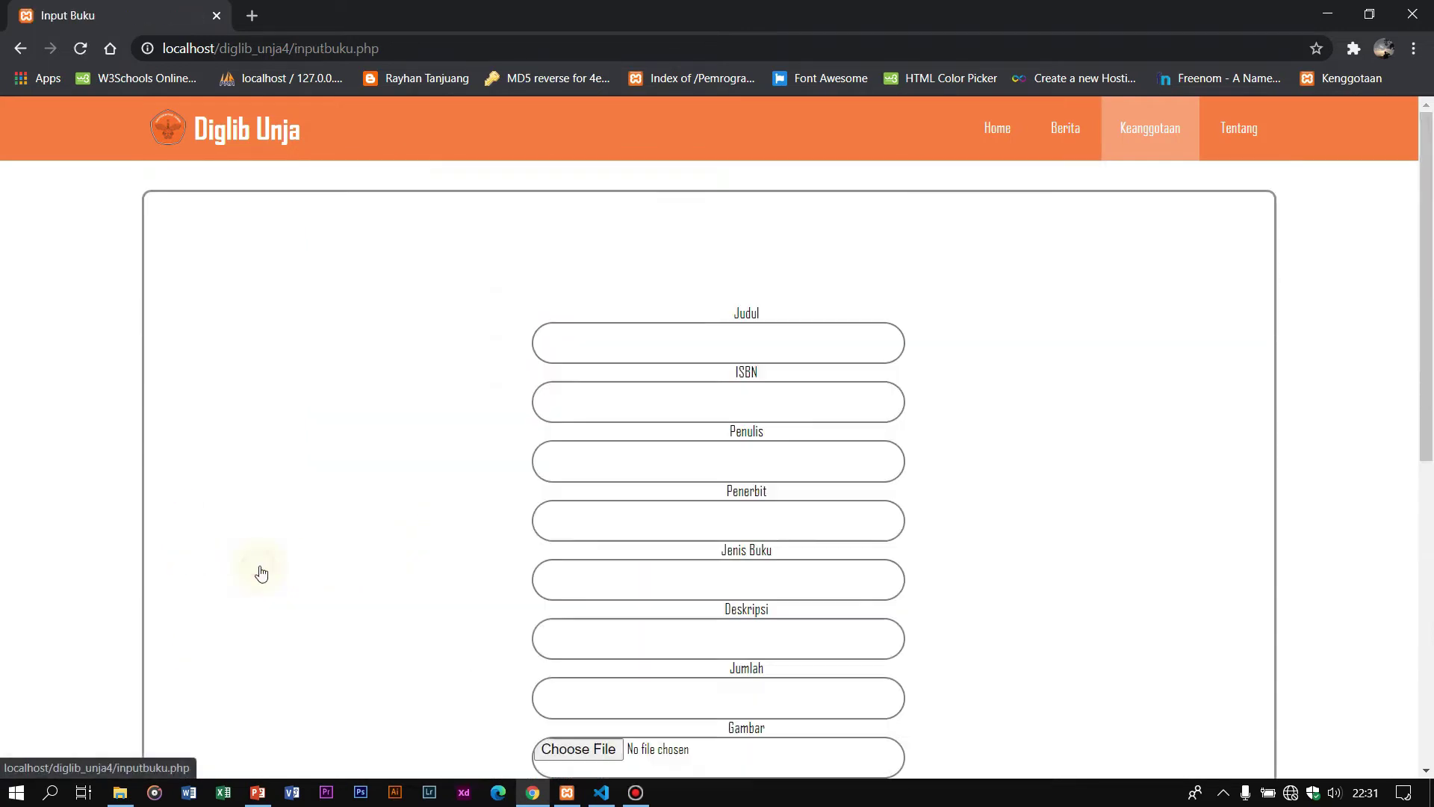
Step: Enter the title 'Pemrograman Python' and ISBN 124324353
left_click(739, 342)
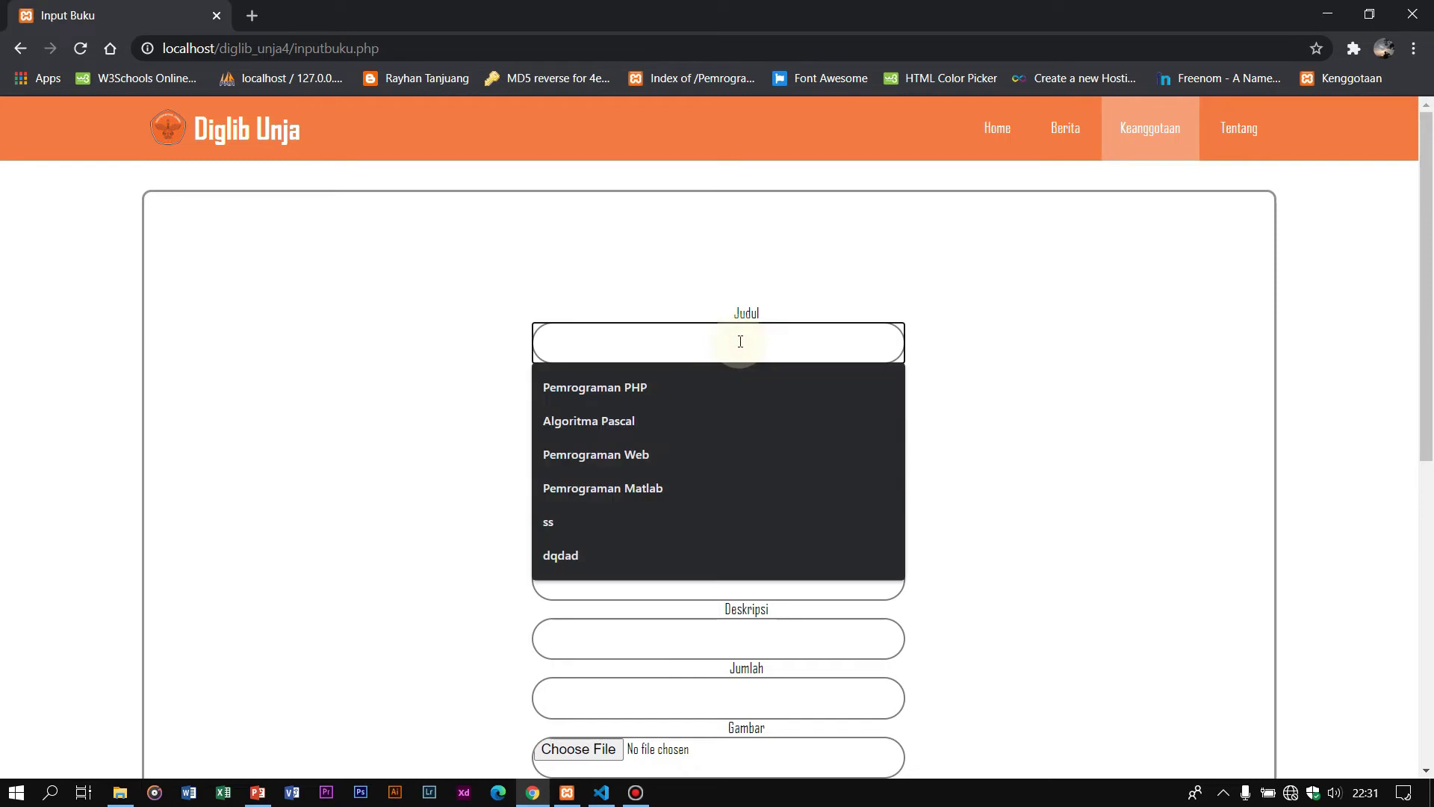
left_click(729, 463)
key("BackSpace")
key("BackSpace")
key("BackSpace")
key("BackSpace")
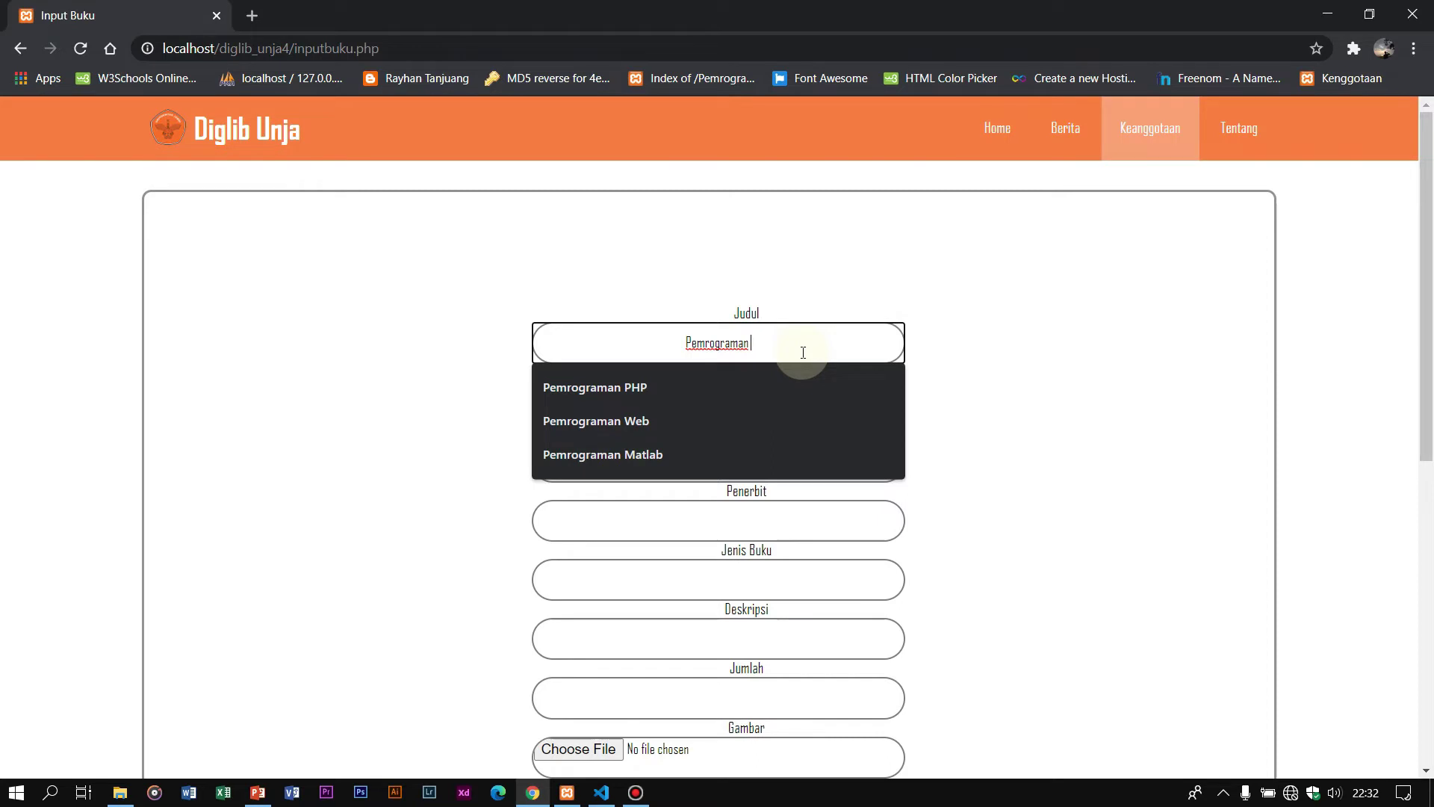
type("Python")
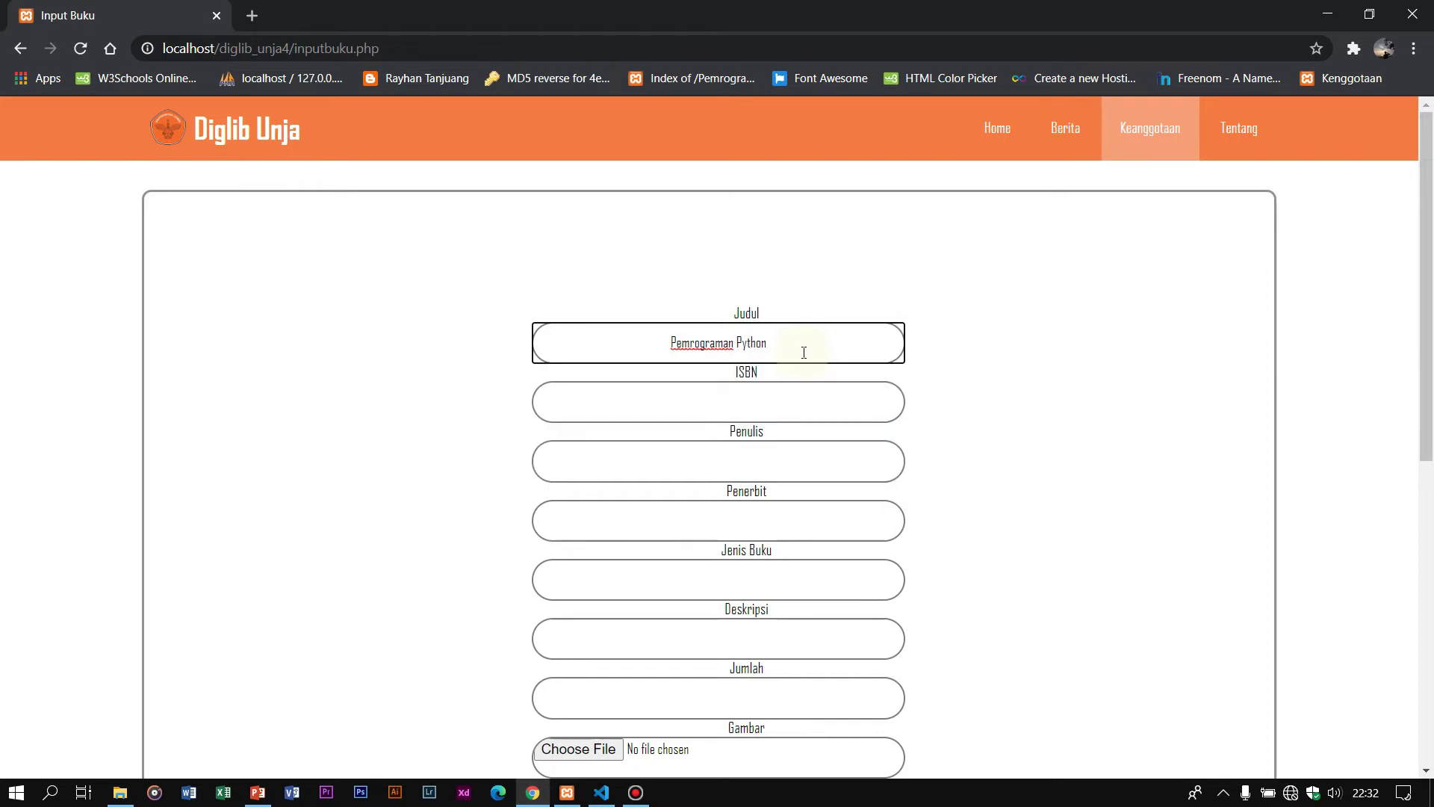
left_click(765, 396)
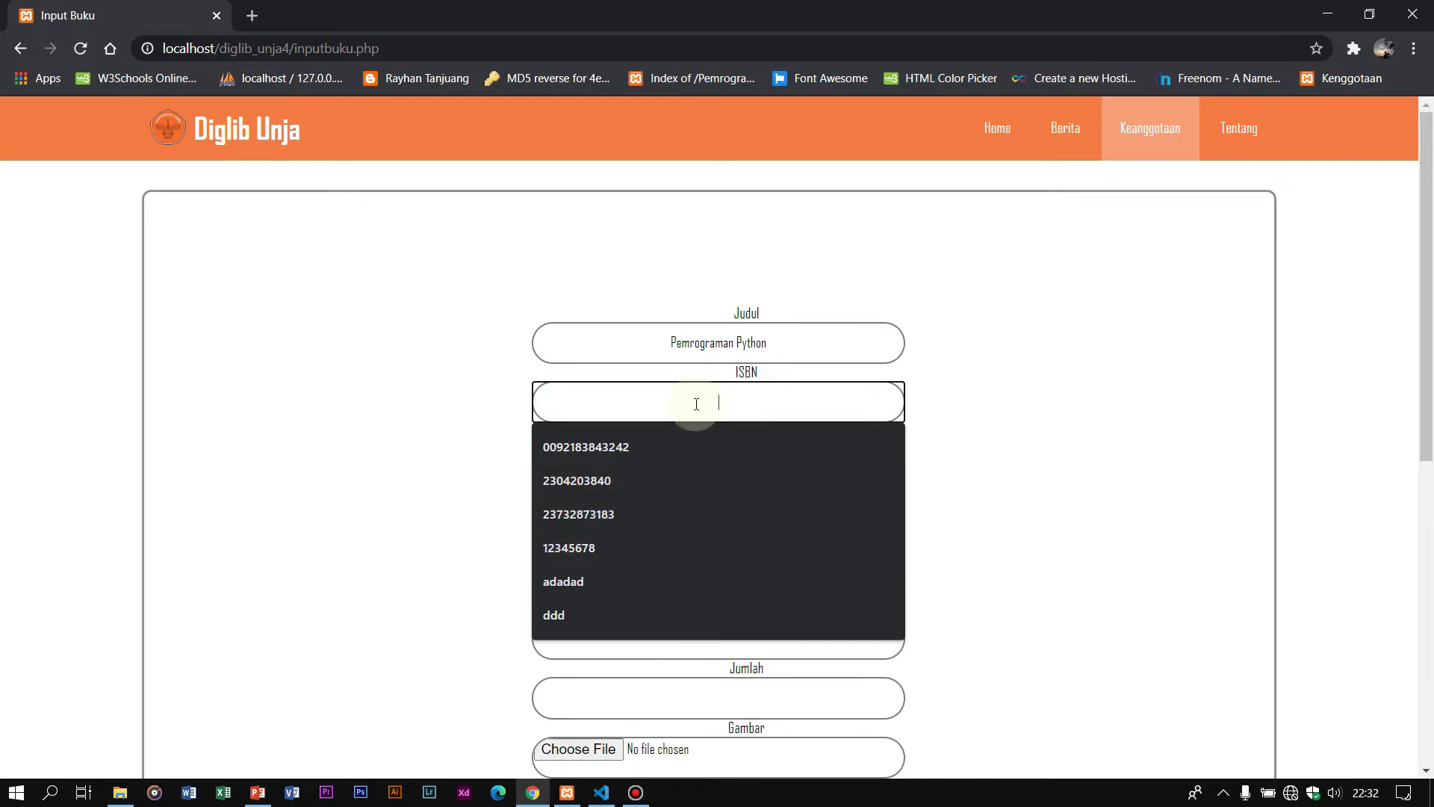
type("124324353")
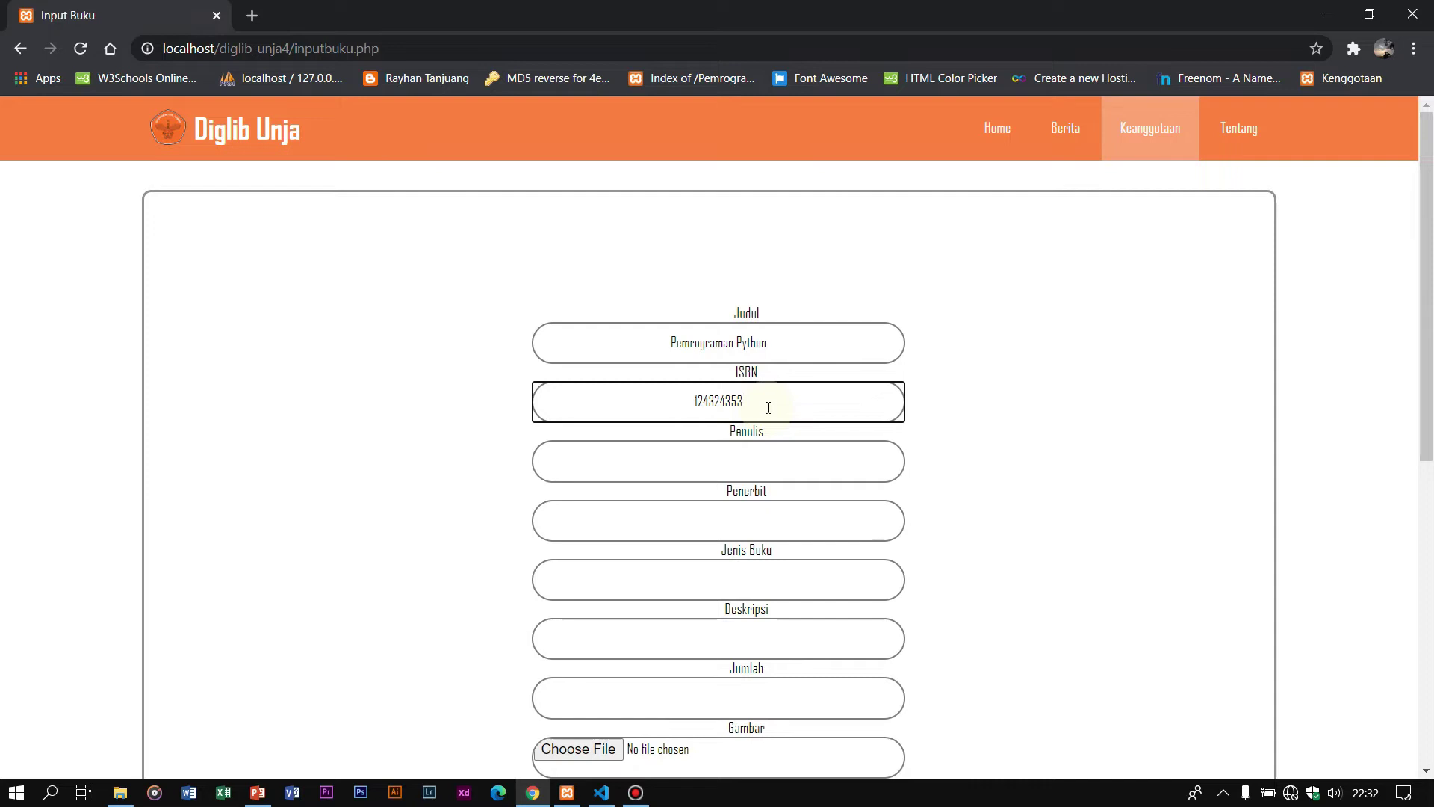
Step: Fill the author from a saved entry, publisher Informatika and book type IT
left_click(744, 451)
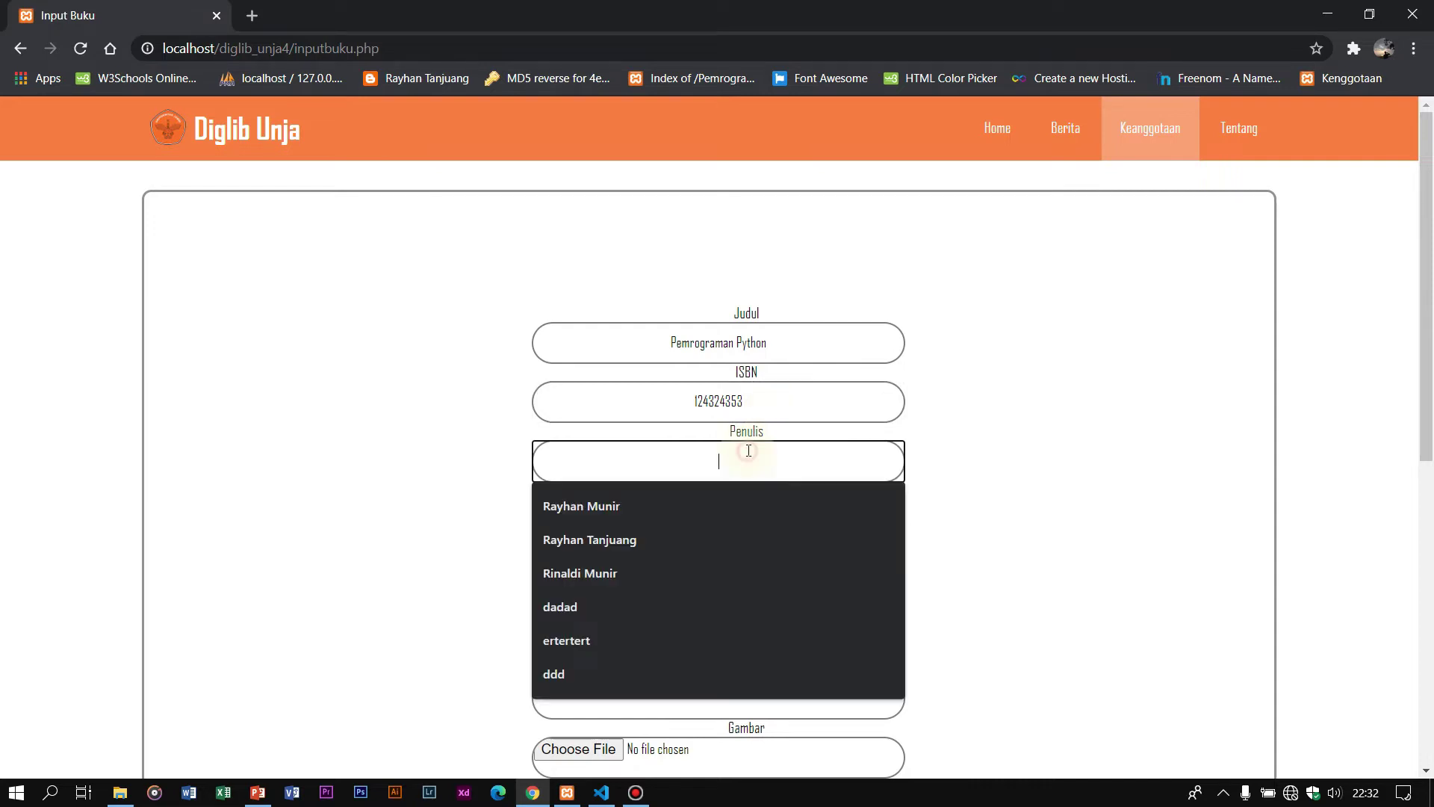
left_click(733, 503)
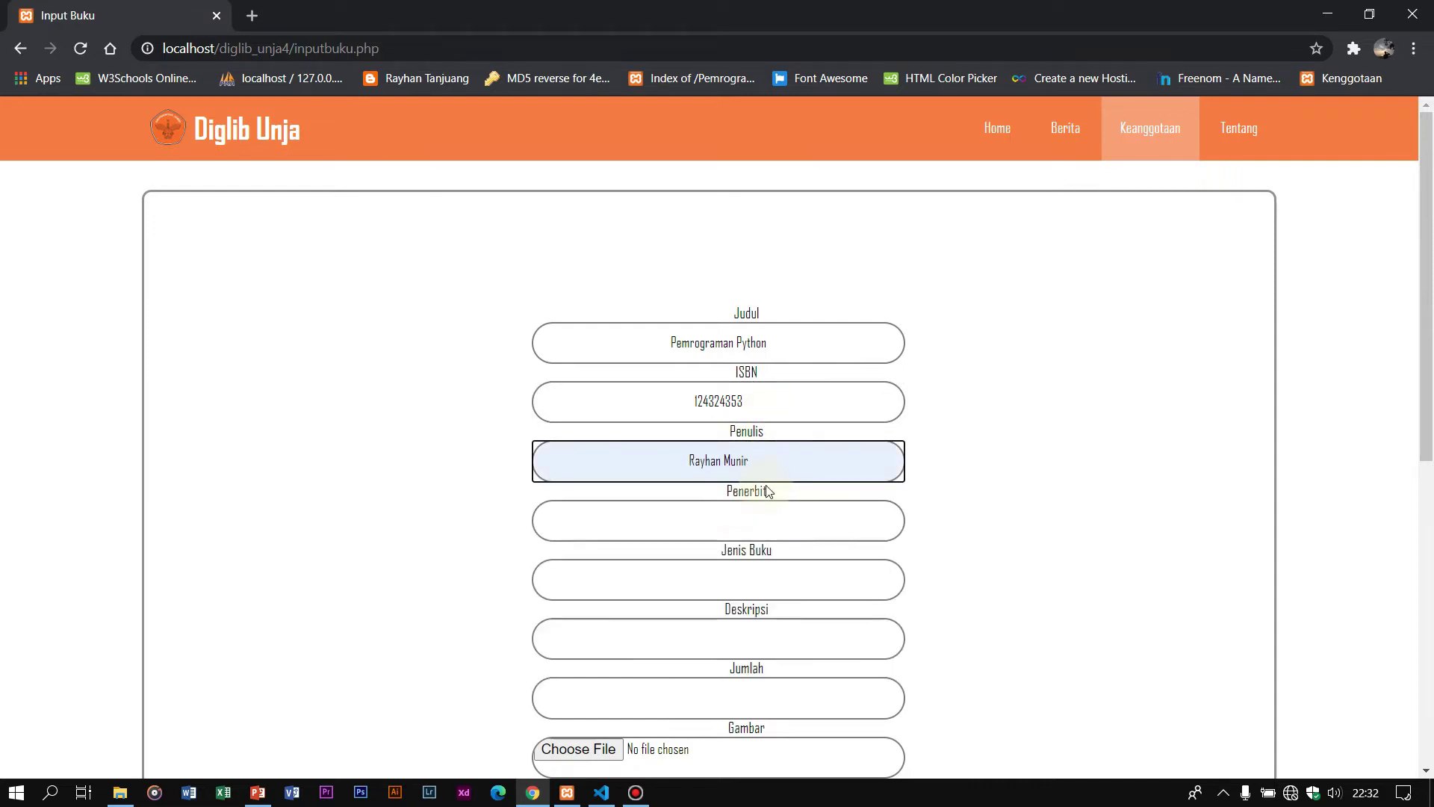
left_click(752, 514)
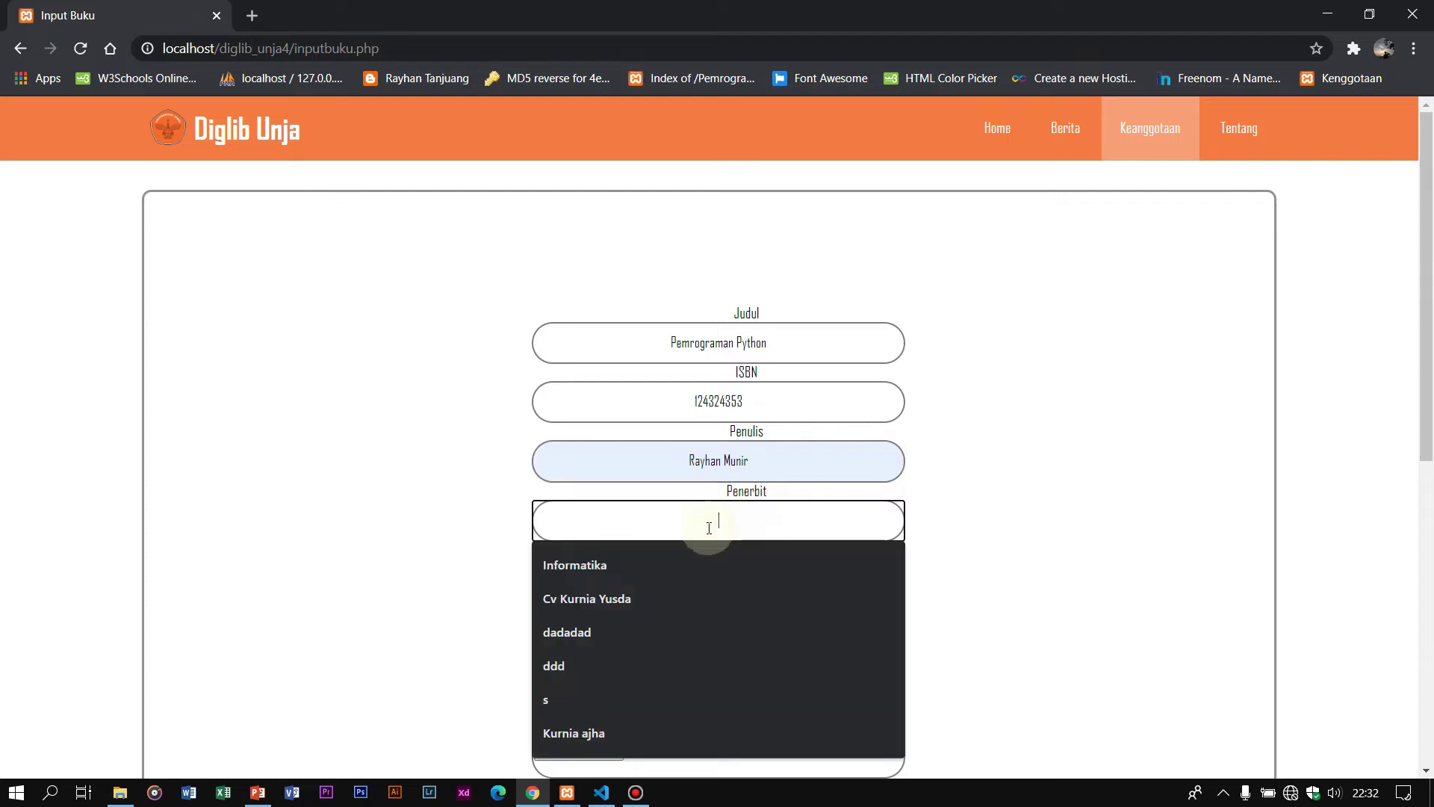
left_click(674, 572)
left_click(777, 581)
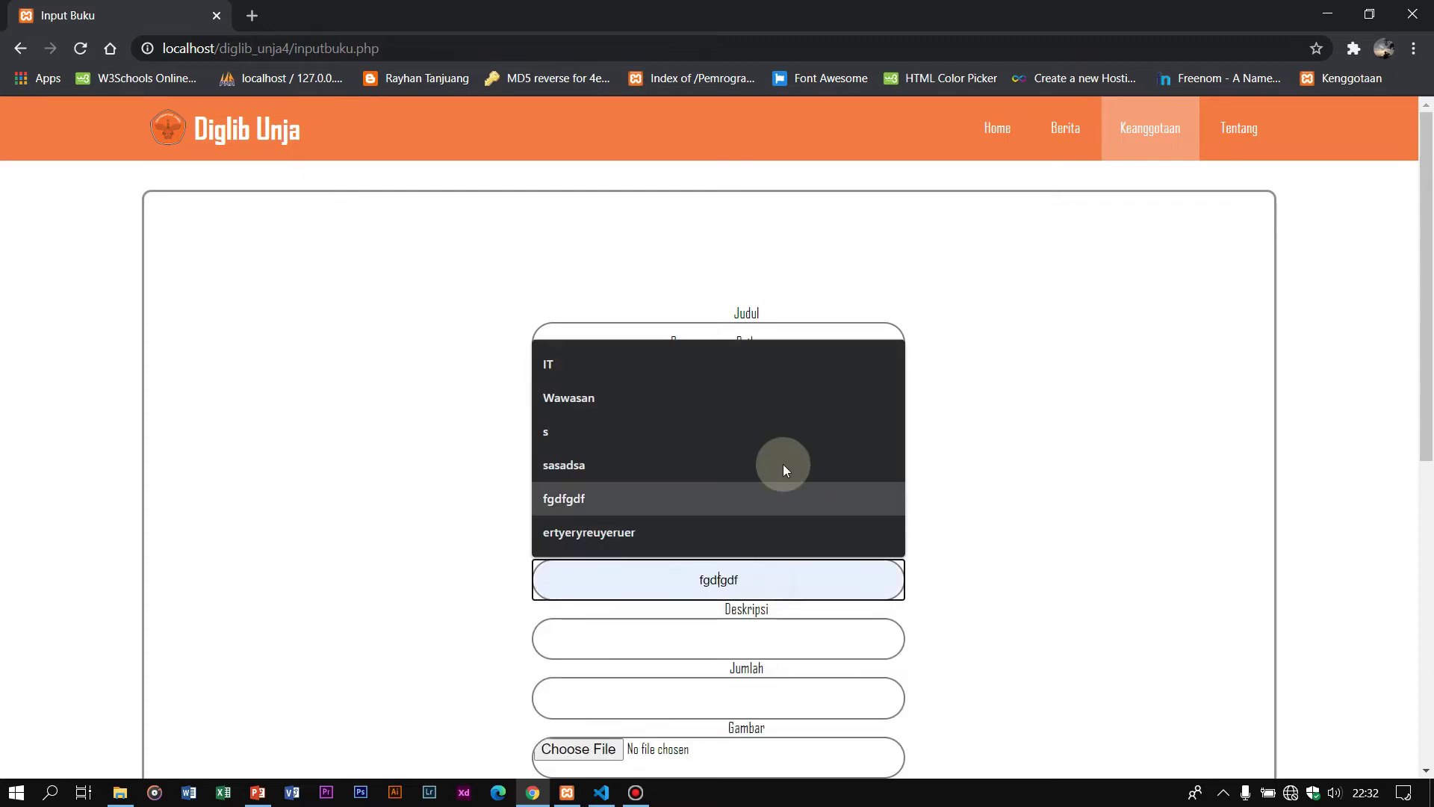
left_click(724, 373)
scroll(747, 486, "down", 1)
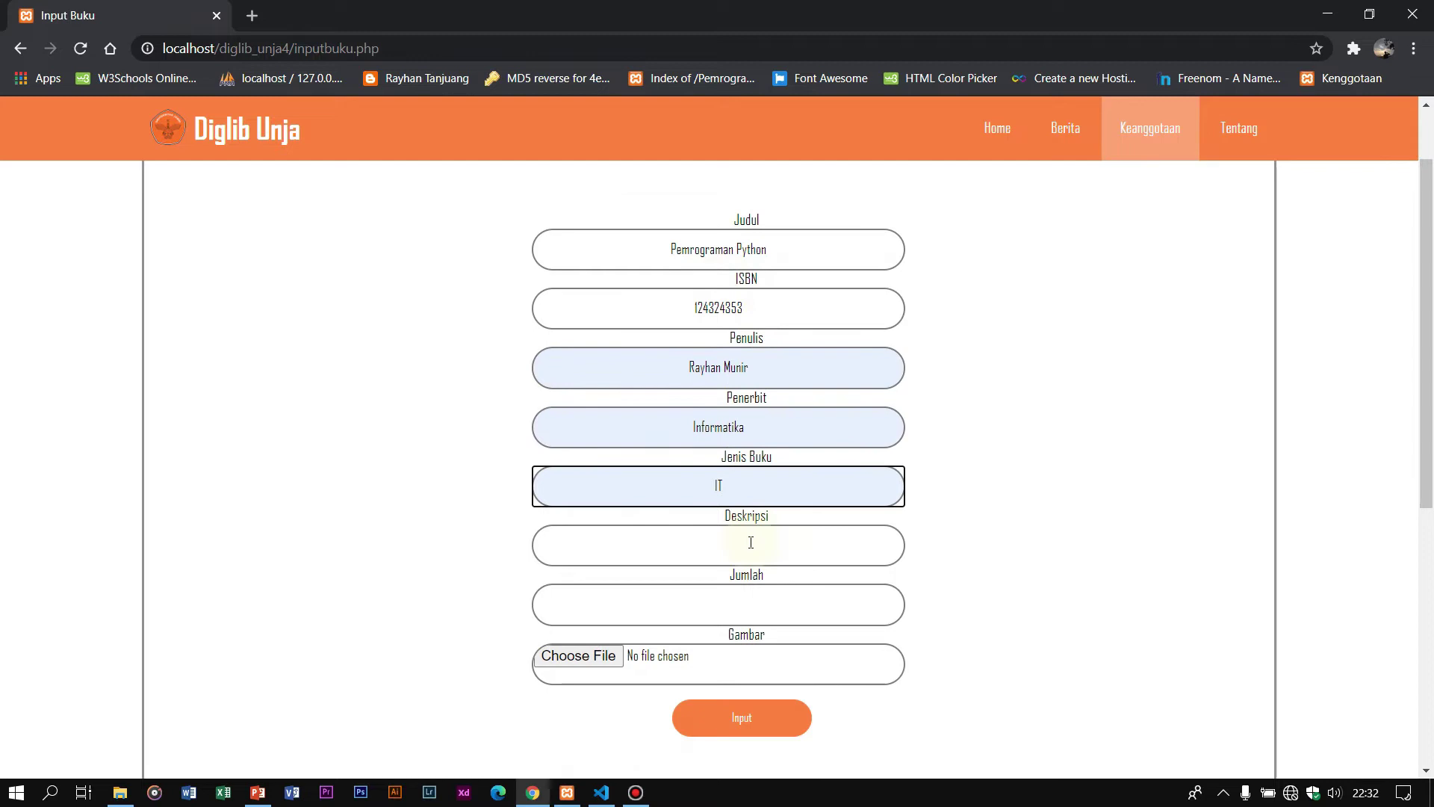
Step: Set description Masih Ada and quantity 1, then bring up the cover-image chooser
left_click(780, 532)
left_click(711, 625)
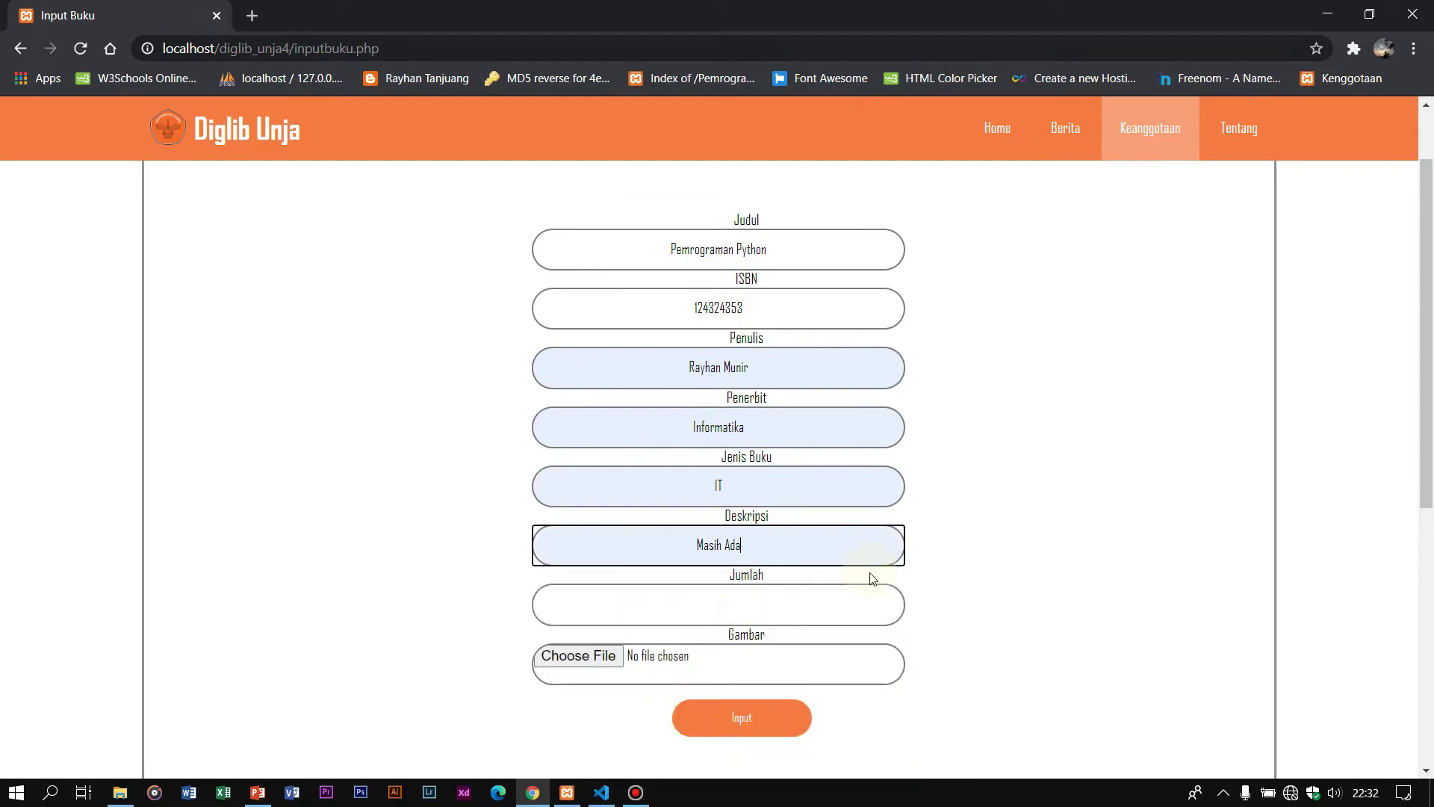
left_click(818, 604)
type("1")
left_click(602, 662)
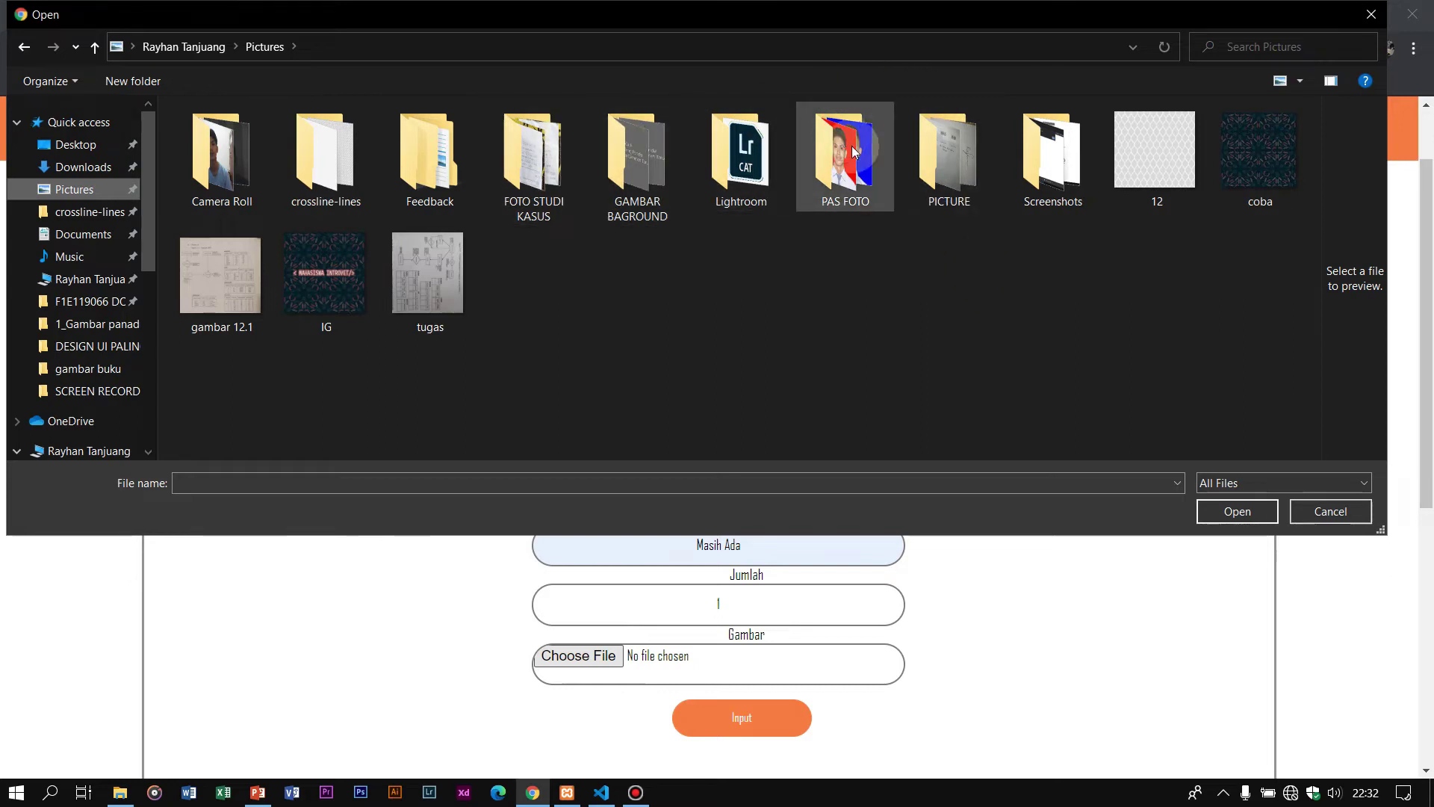
Step: Attach book1.jpg from Downloads > Gambar as the cover image
scroll(105, 298, "down", 5)
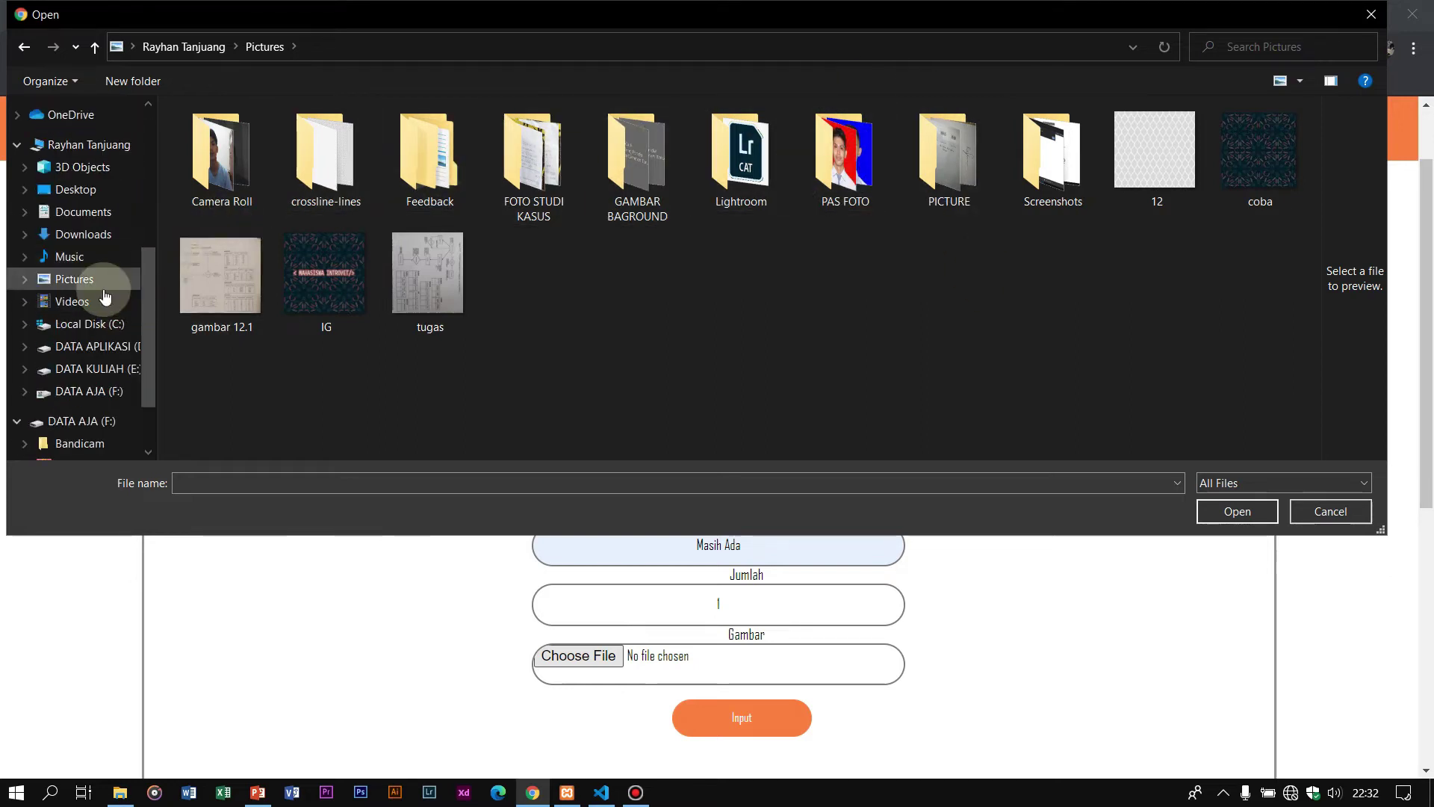
scroll(112, 303, "down", 2)
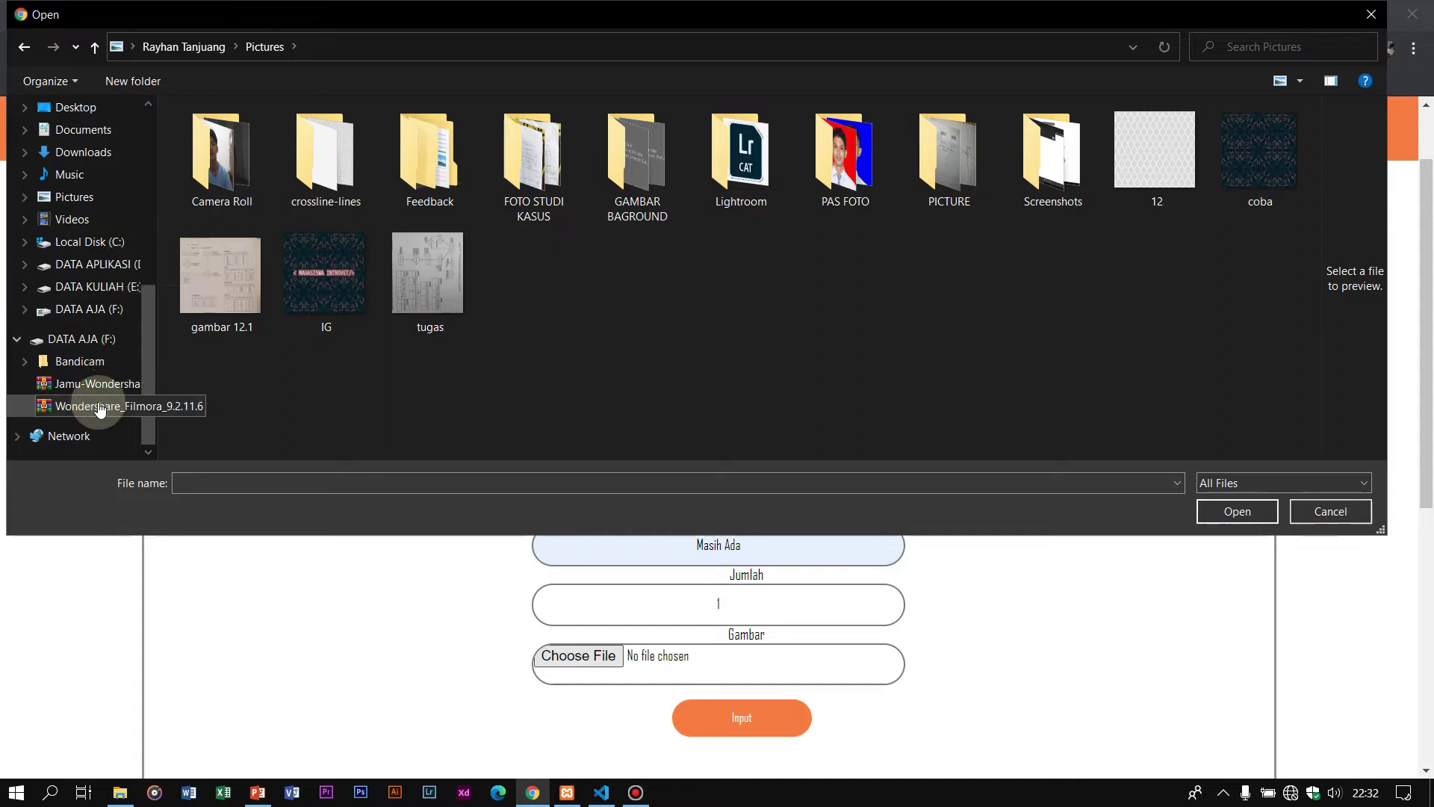
scroll(90, 299, "up", 7)
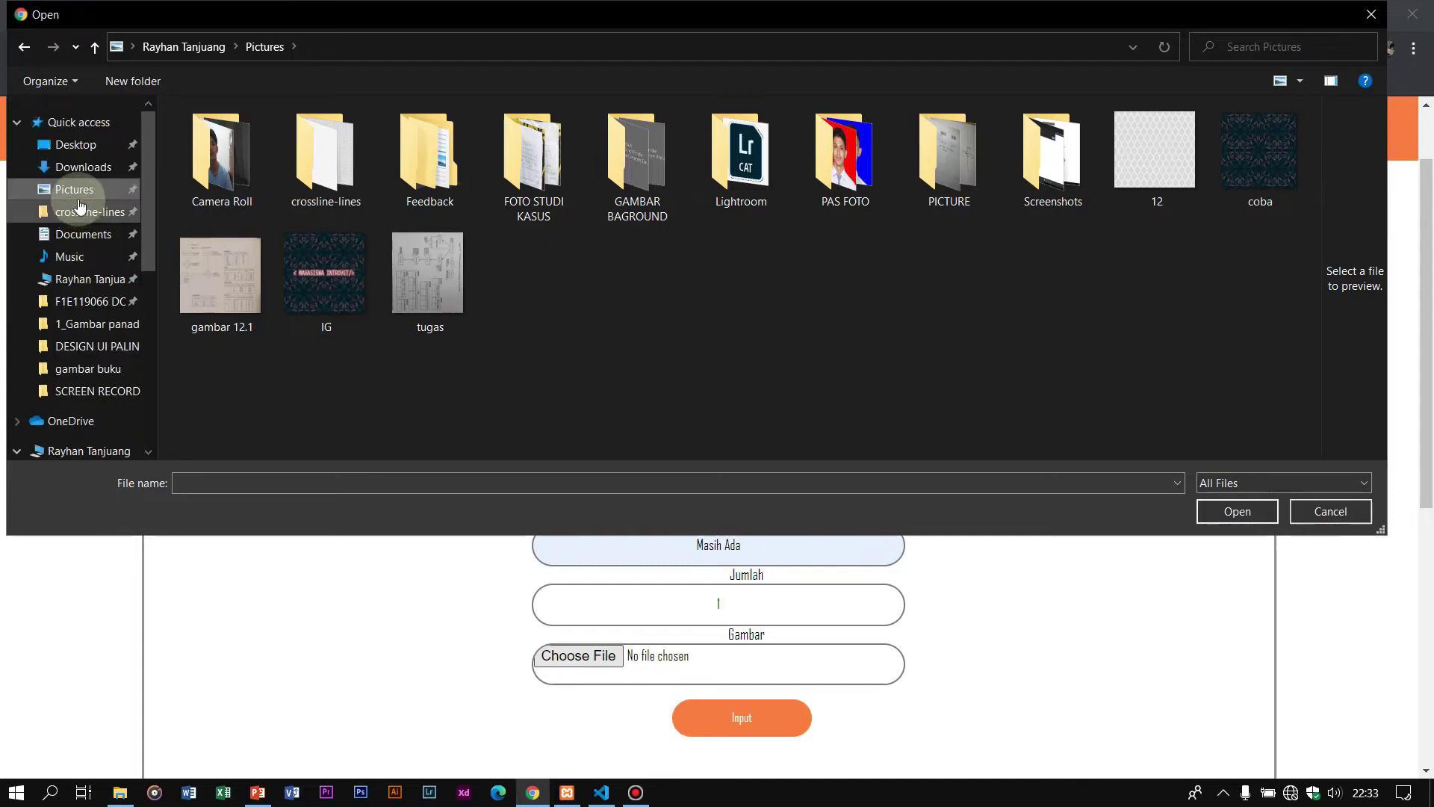
left_click(80, 167)
scroll(374, 247, "down", 10)
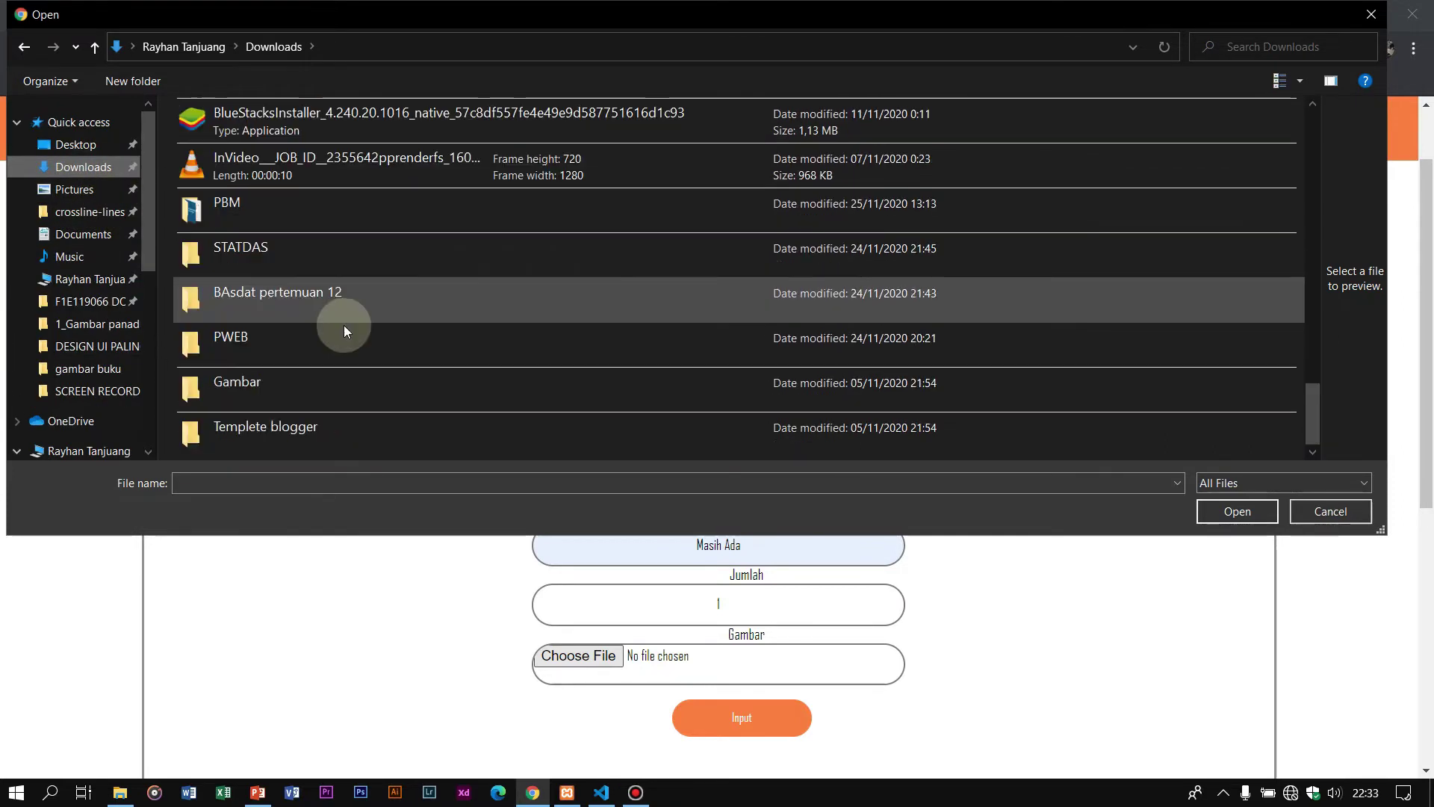
scroll(321, 328, "up", 10)
scroll(299, 280, "down", 1)
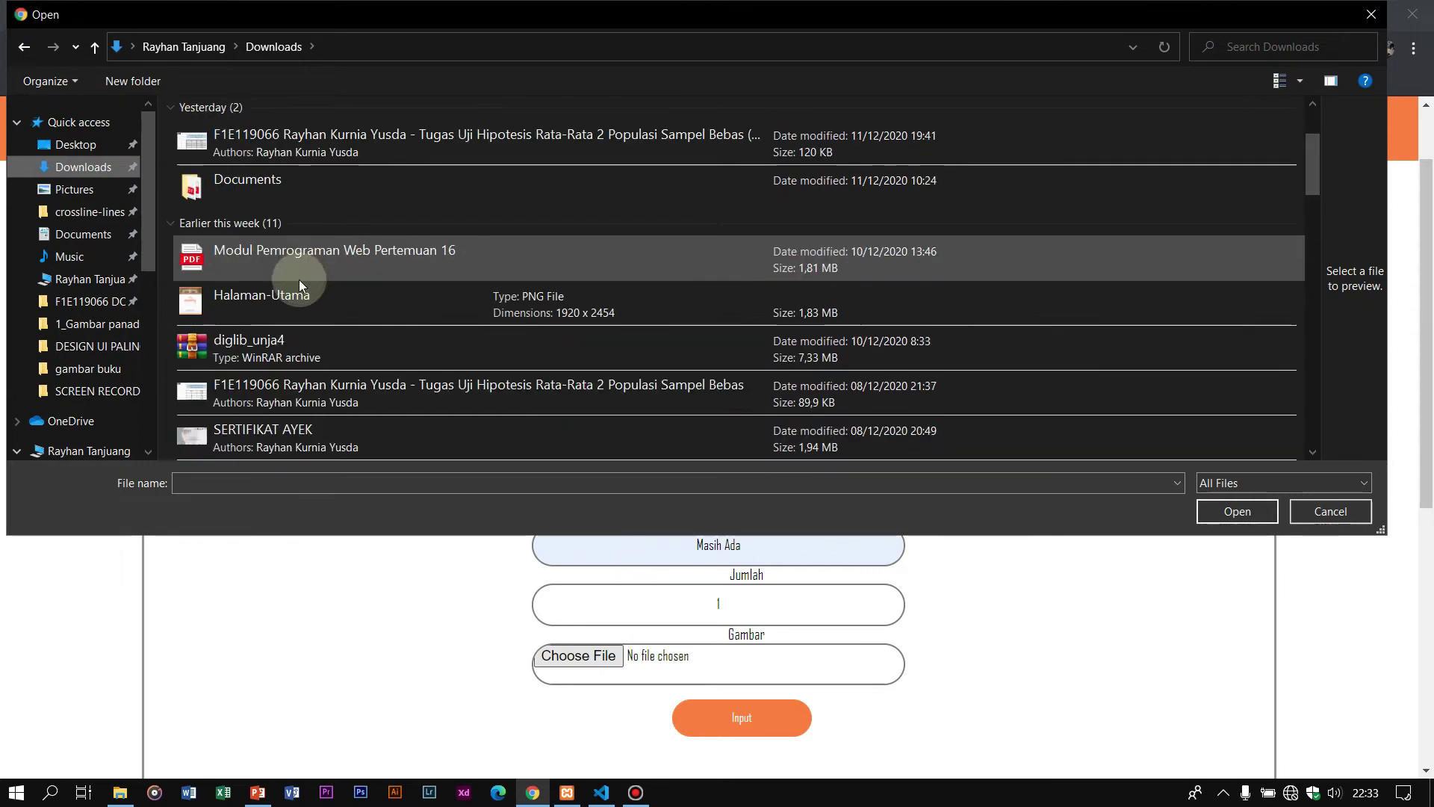
scroll(299, 284, "down", 6)
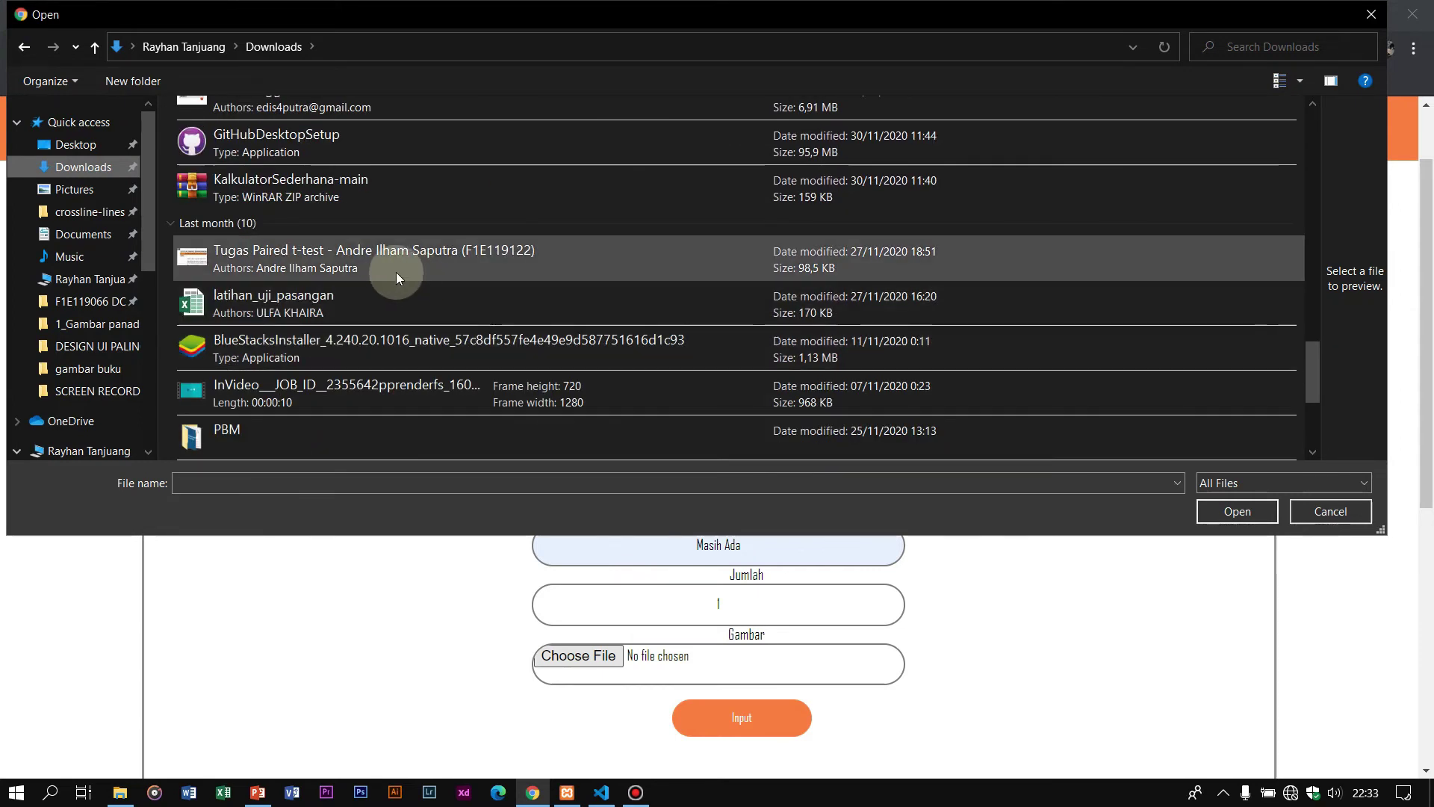
scroll(396, 275, "down", 3)
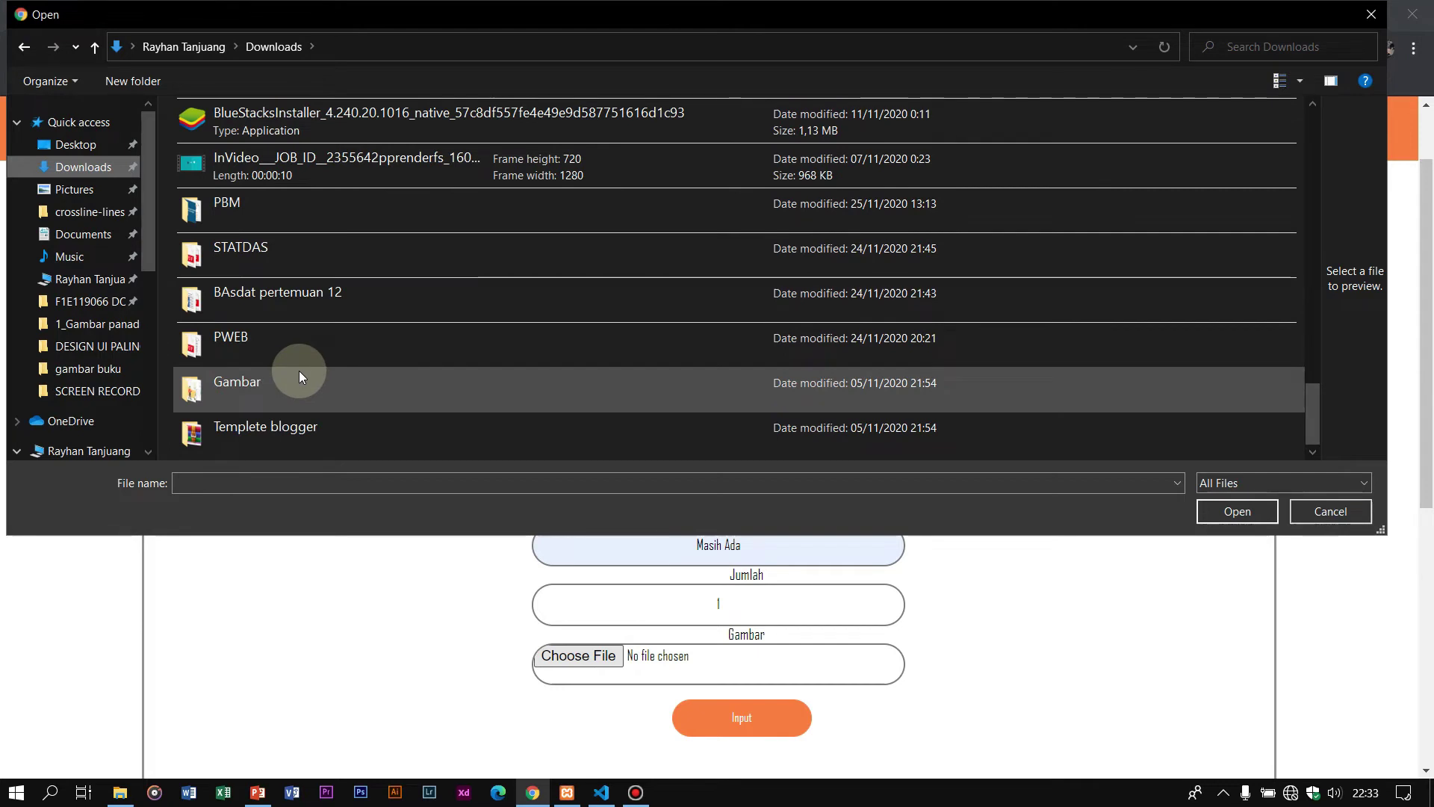
double_click(299, 375)
left_click(473, 192)
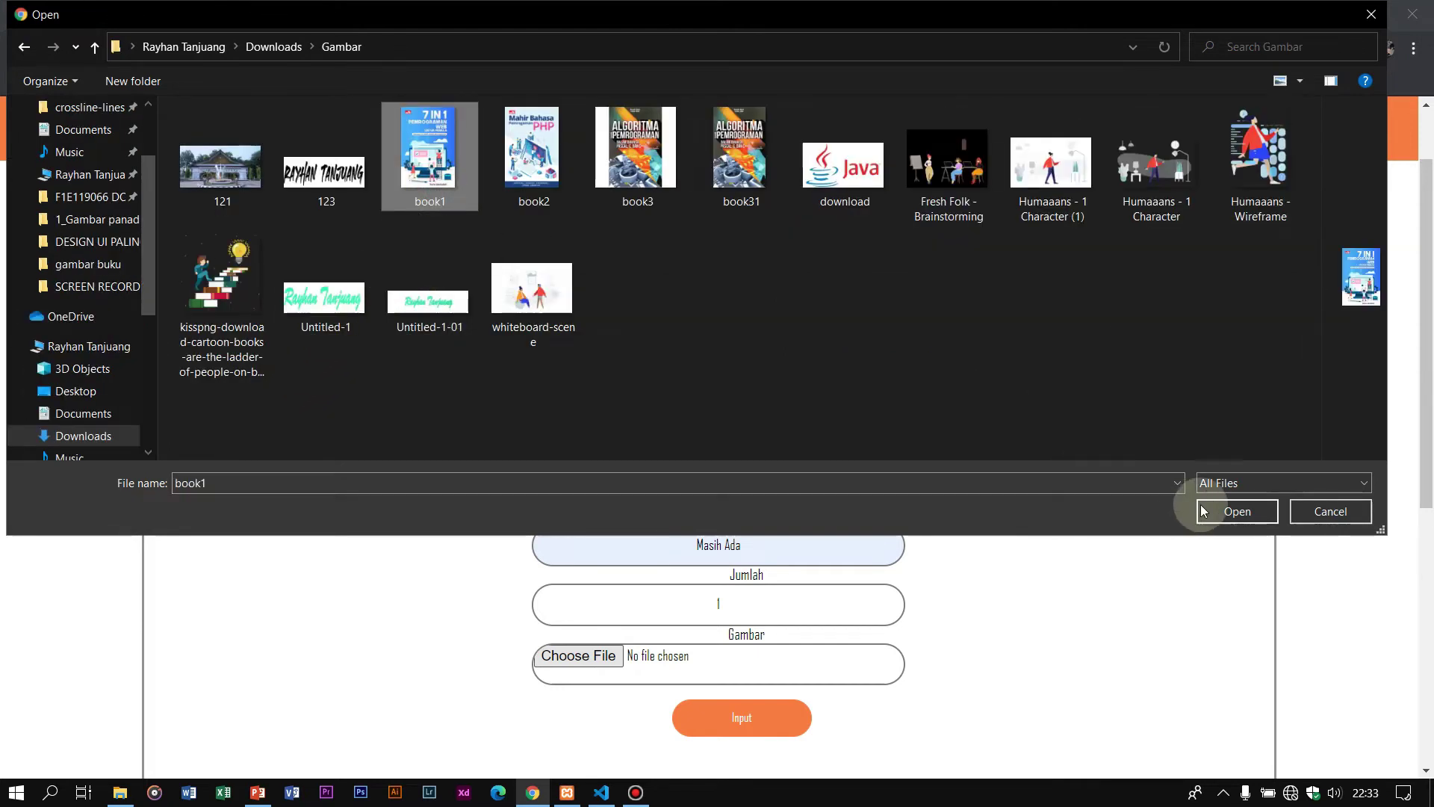
left_click(1250, 513)
Step: Submit the book and acknowledge 'Data Buku Berhasil ditambahkan !'
scroll(785, 620, "down", 1)
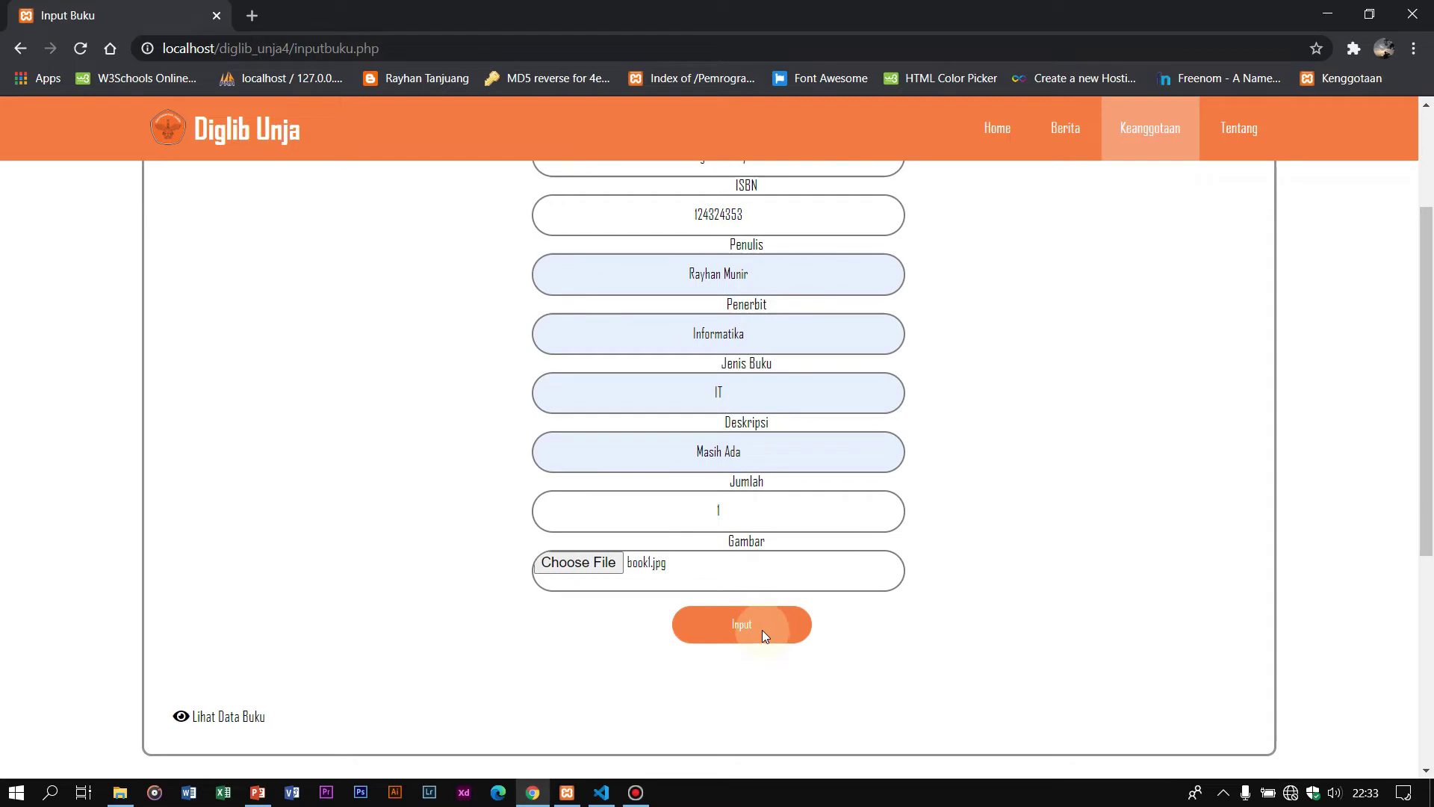
left_click(749, 638)
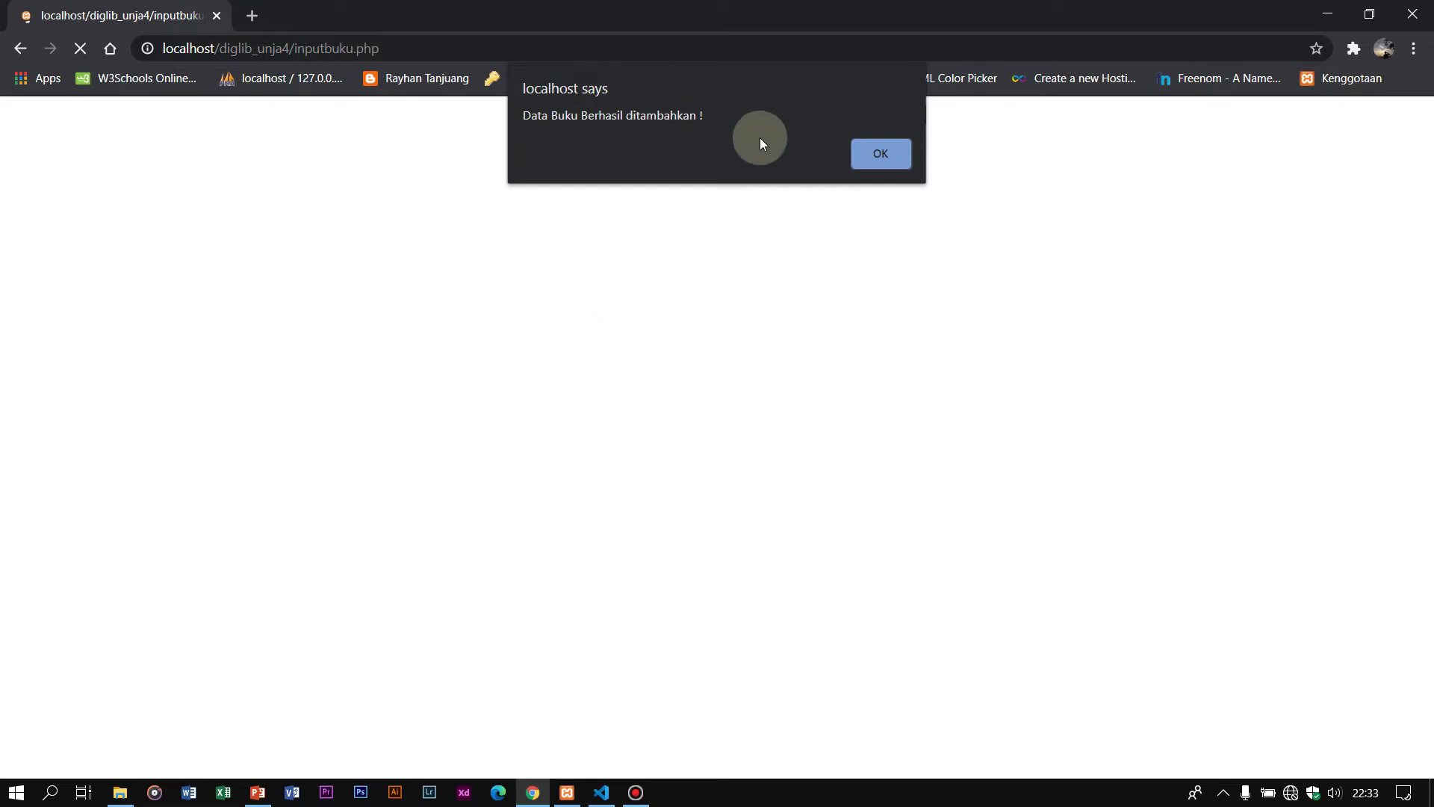
left_click(871, 162)
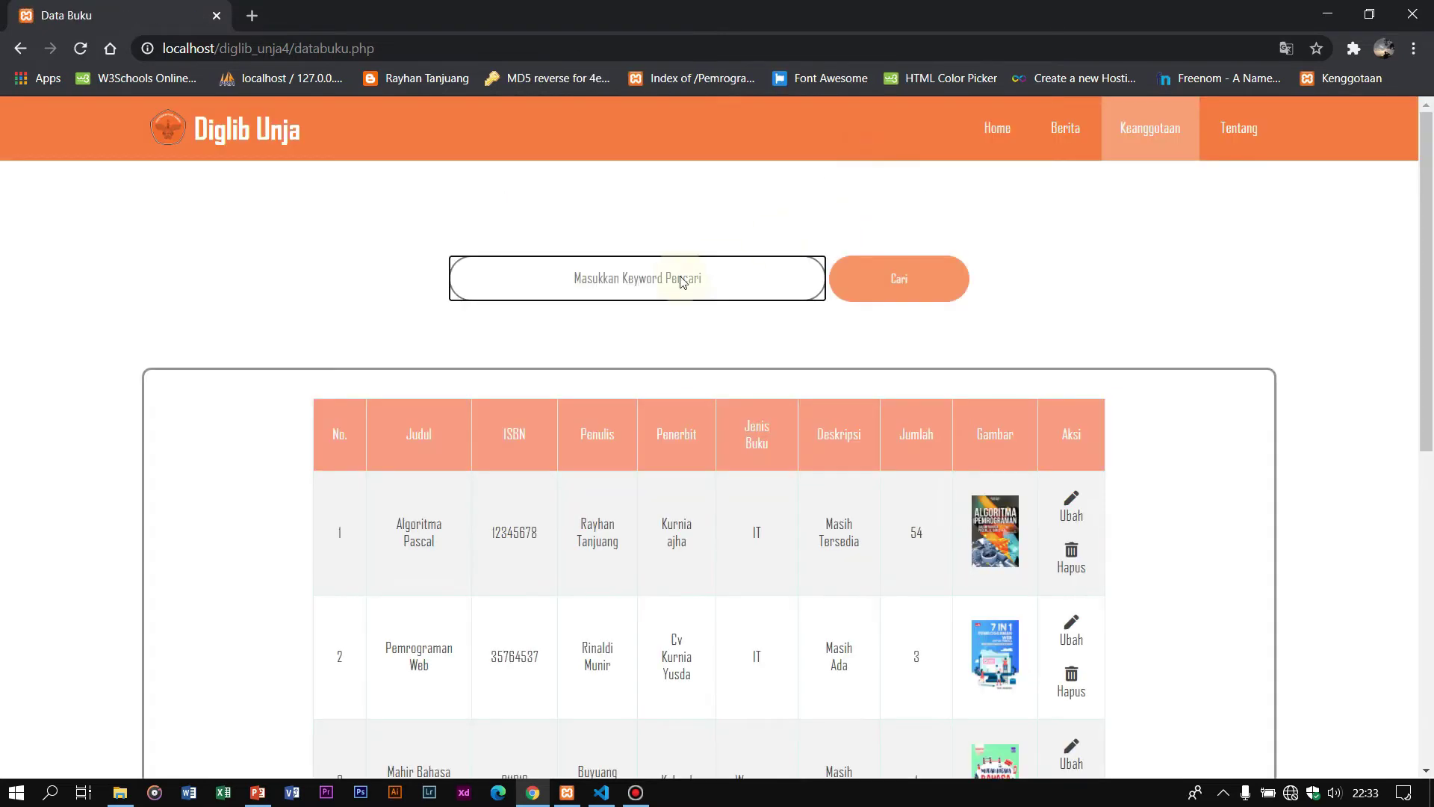
Step: Go to page 3 of the book list and highlight the new Pemrograman Python row
scroll(672, 280, "down", 5)
scroll(196, 404, "up", 1)
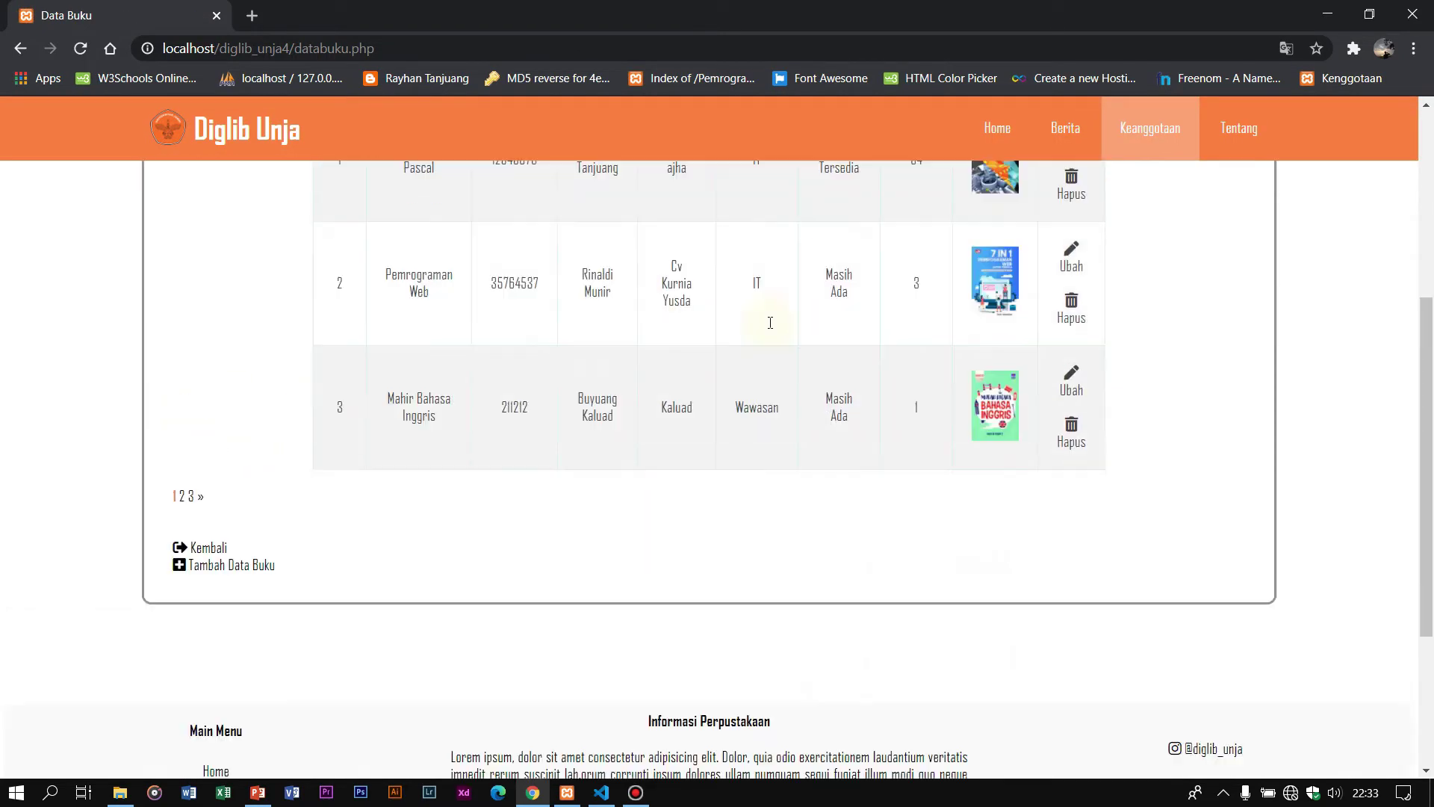
scroll(199, 328, "down", 2)
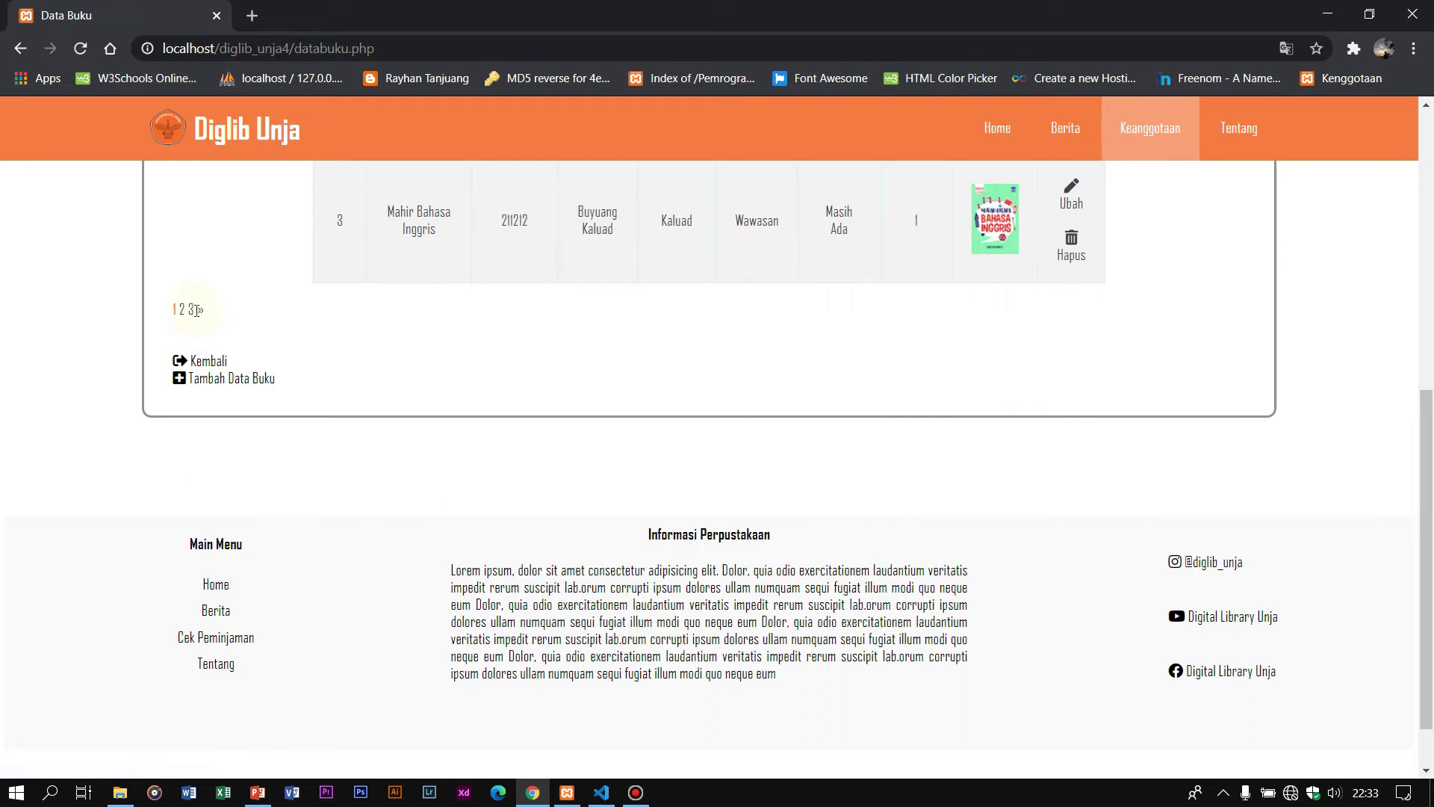
left_click(192, 309)
scroll(538, 313, "down", 5)
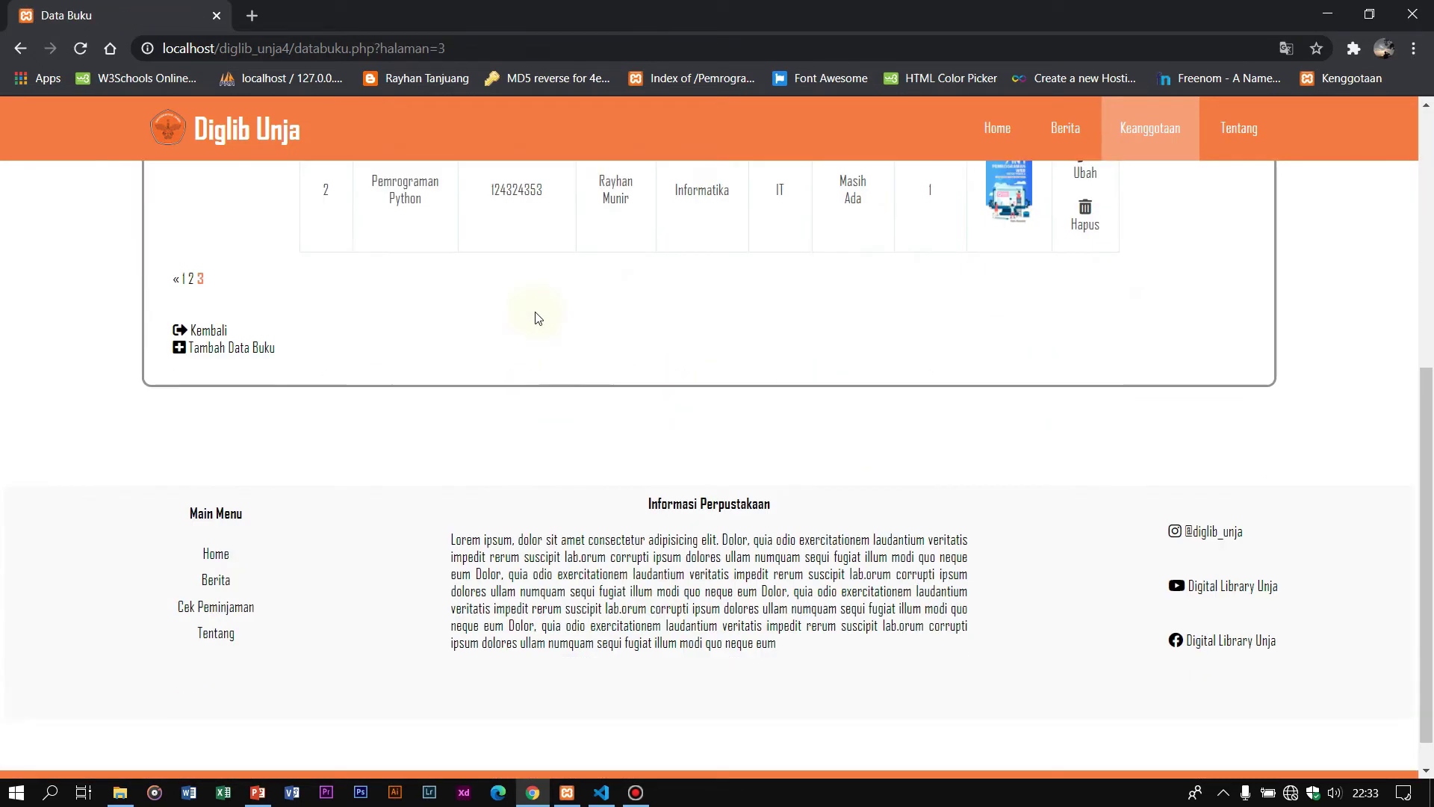
scroll(493, 311, "up", 1)
left_click_drag(359, 269, 1147, 281)
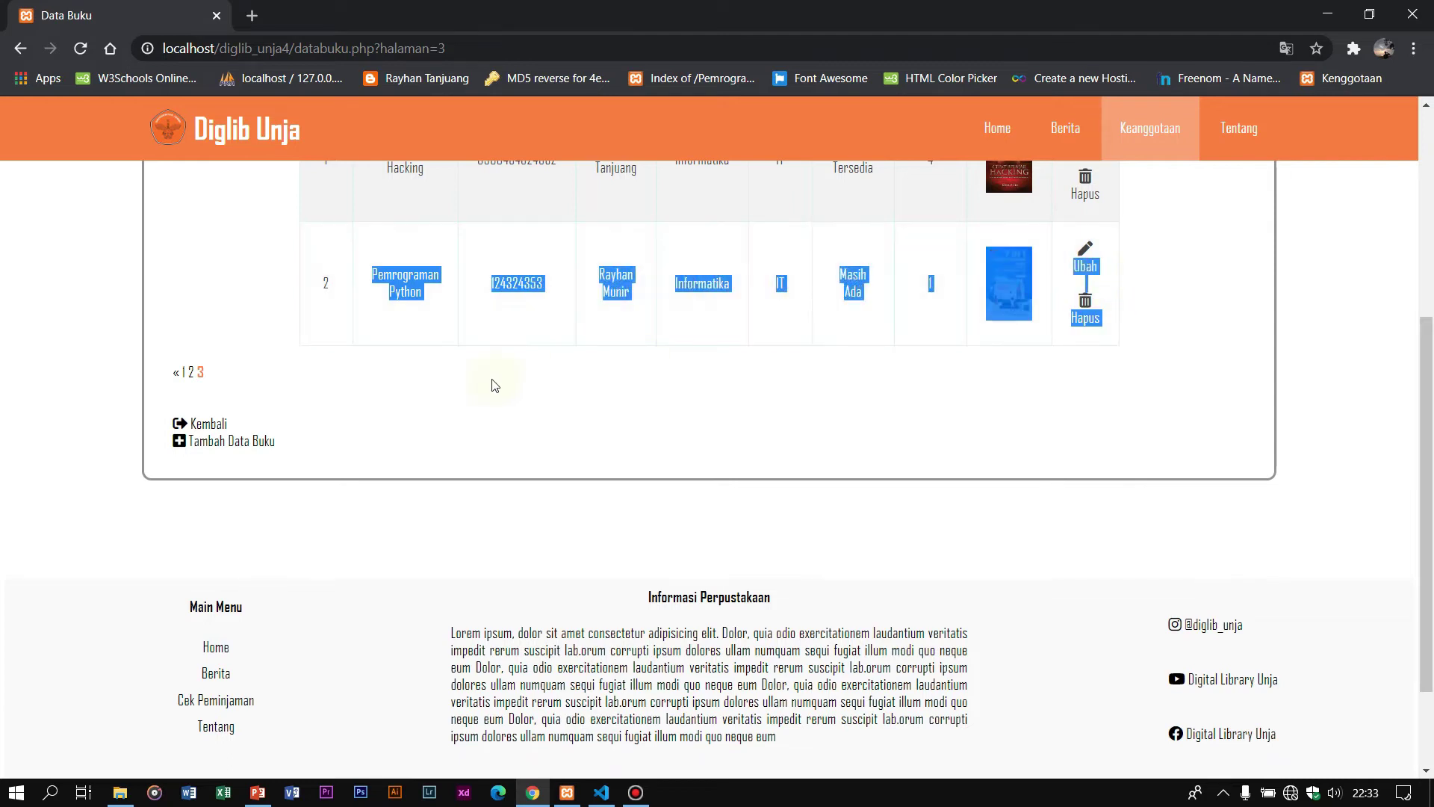
Step: Open a fresh empty add-book form via Tambah Data Buku
scroll(491, 385, "down", 2)
scroll(474, 386, "up", 5)
scroll(457, 386, "down", 5)
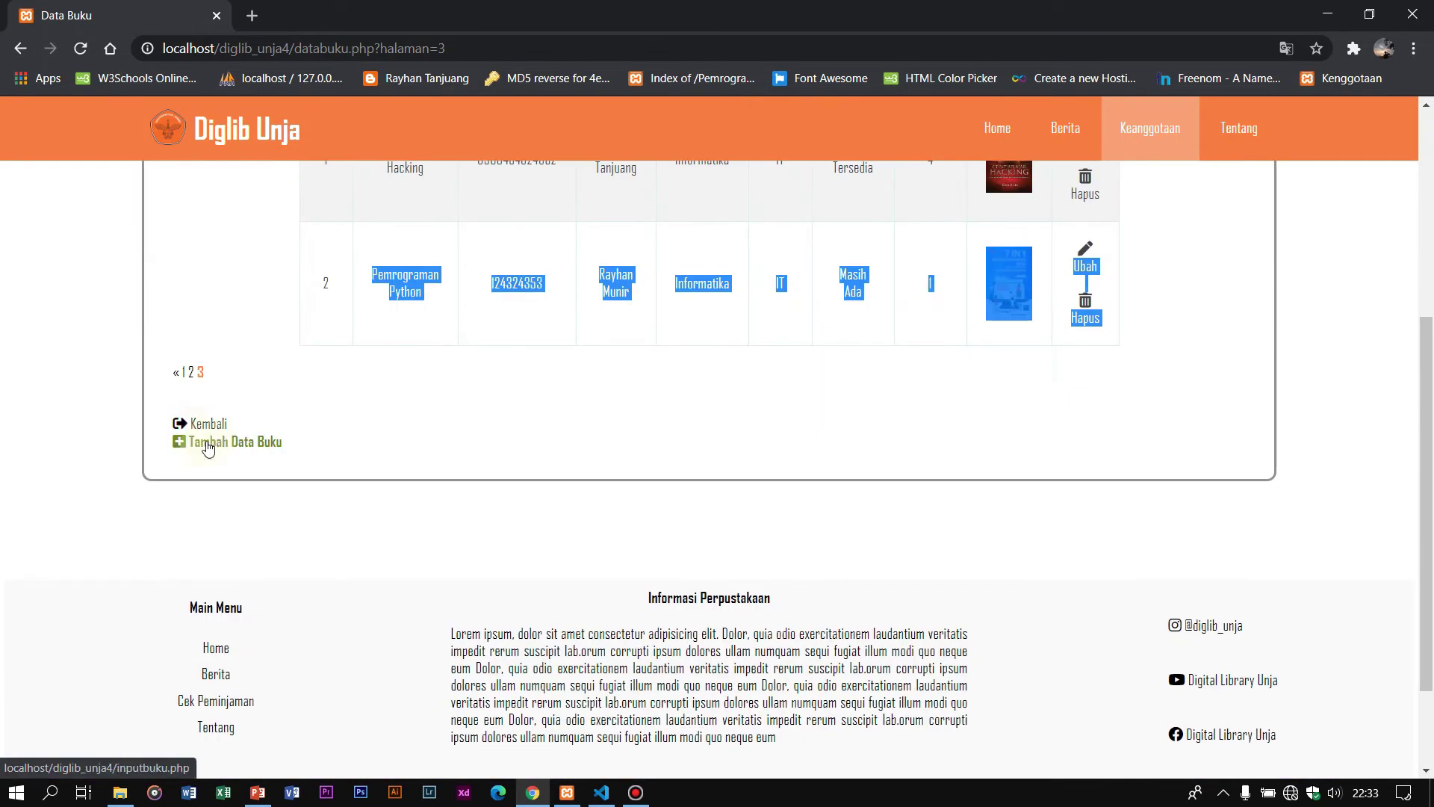
left_click(218, 446)
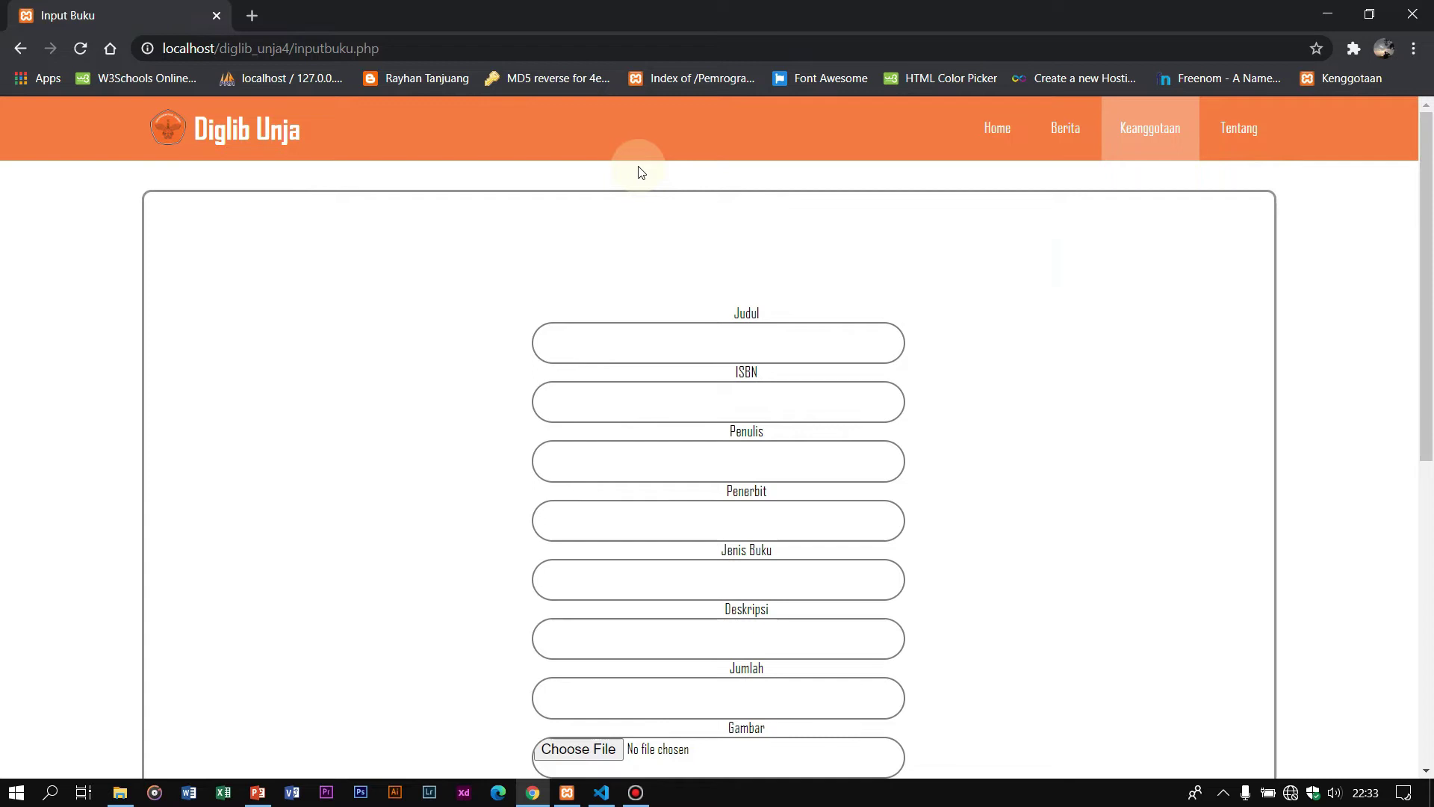
left_click(740, 335)
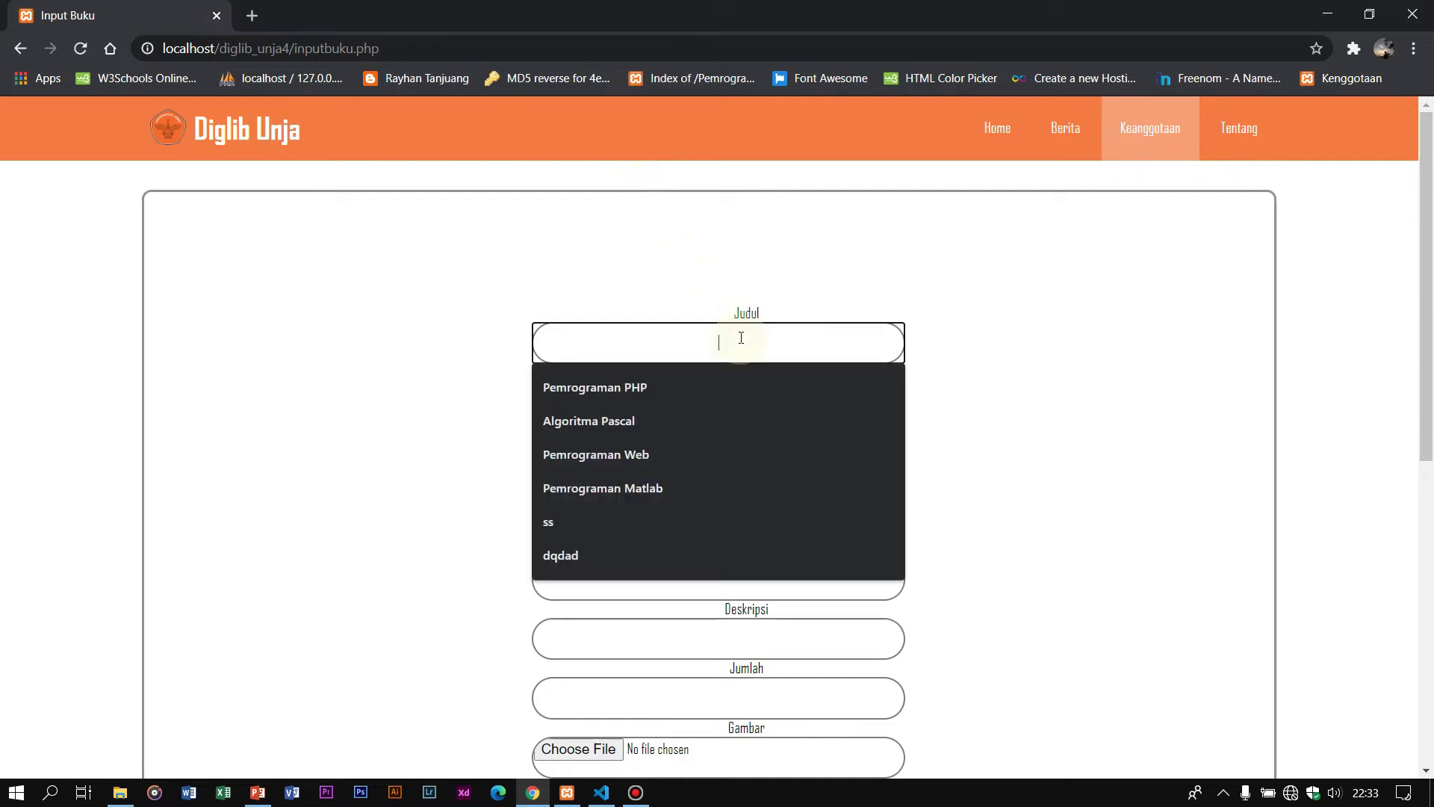
left_click(716, 388)
left_click(726, 402)
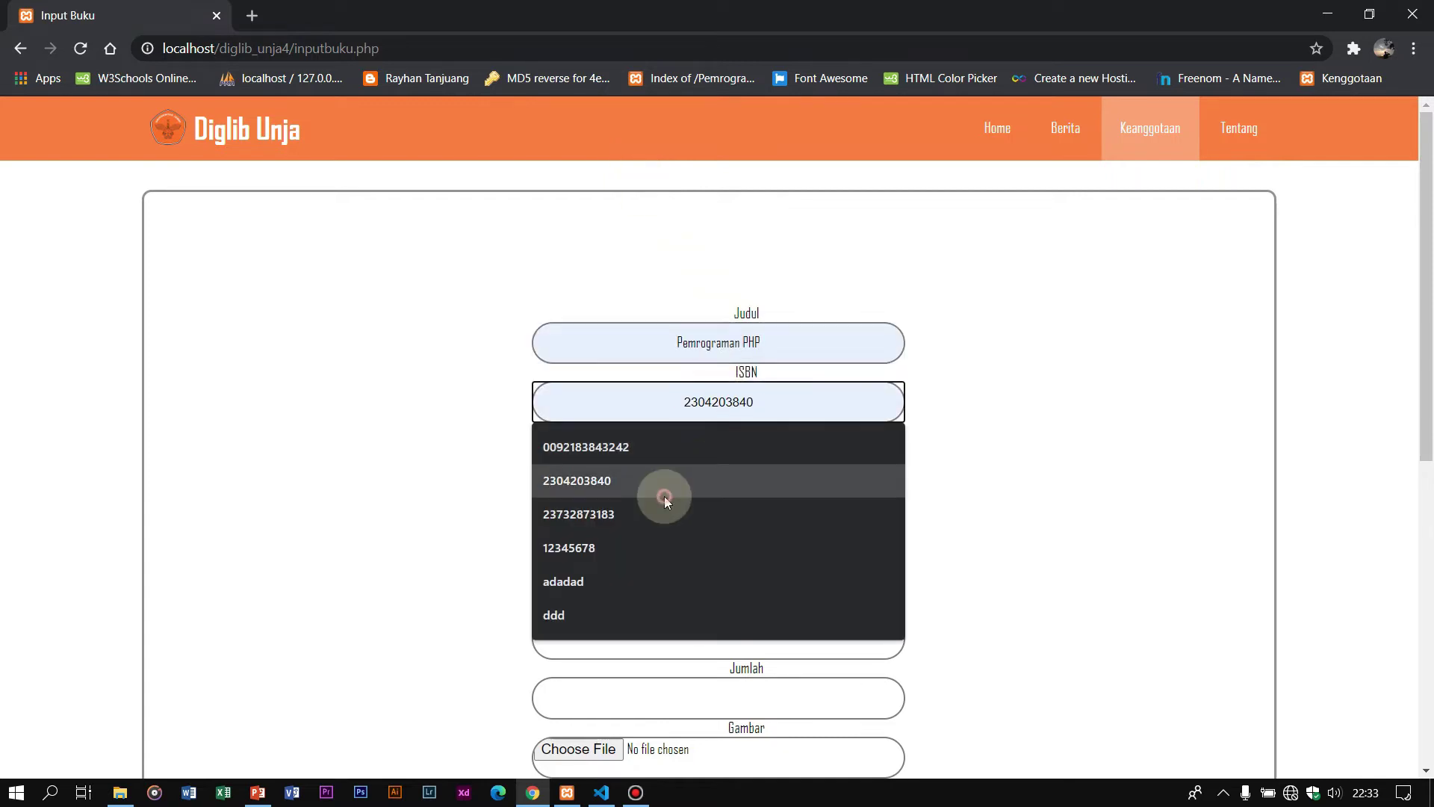
left_click(665, 482)
scroll(673, 448, "down", 2)
Step: Fill the author from suggestions and set publisher to Cv Kurnia Yusda
left_click(697, 276)
left_click(705, 351)
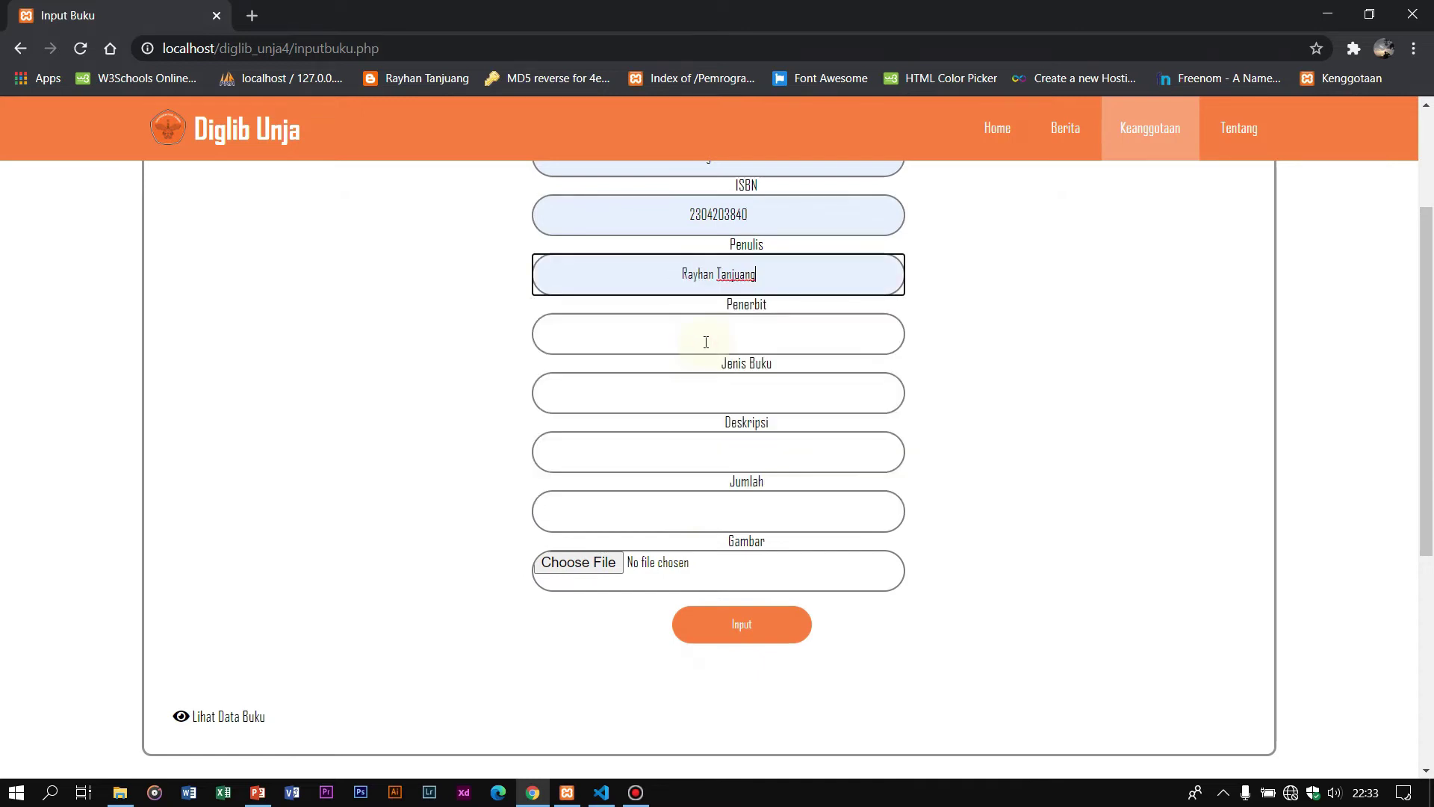
left_click(706, 340)
left_click(679, 424)
Step: Set book type IT, description Masih Ada, quantity 2, and bring up the picture chooser
left_click(713, 393)
scroll(730, 416, "up", 1)
scroll(715, 445, "down", 1)
left_click(702, 398)
left_click(685, 438)
left_click(663, 444)
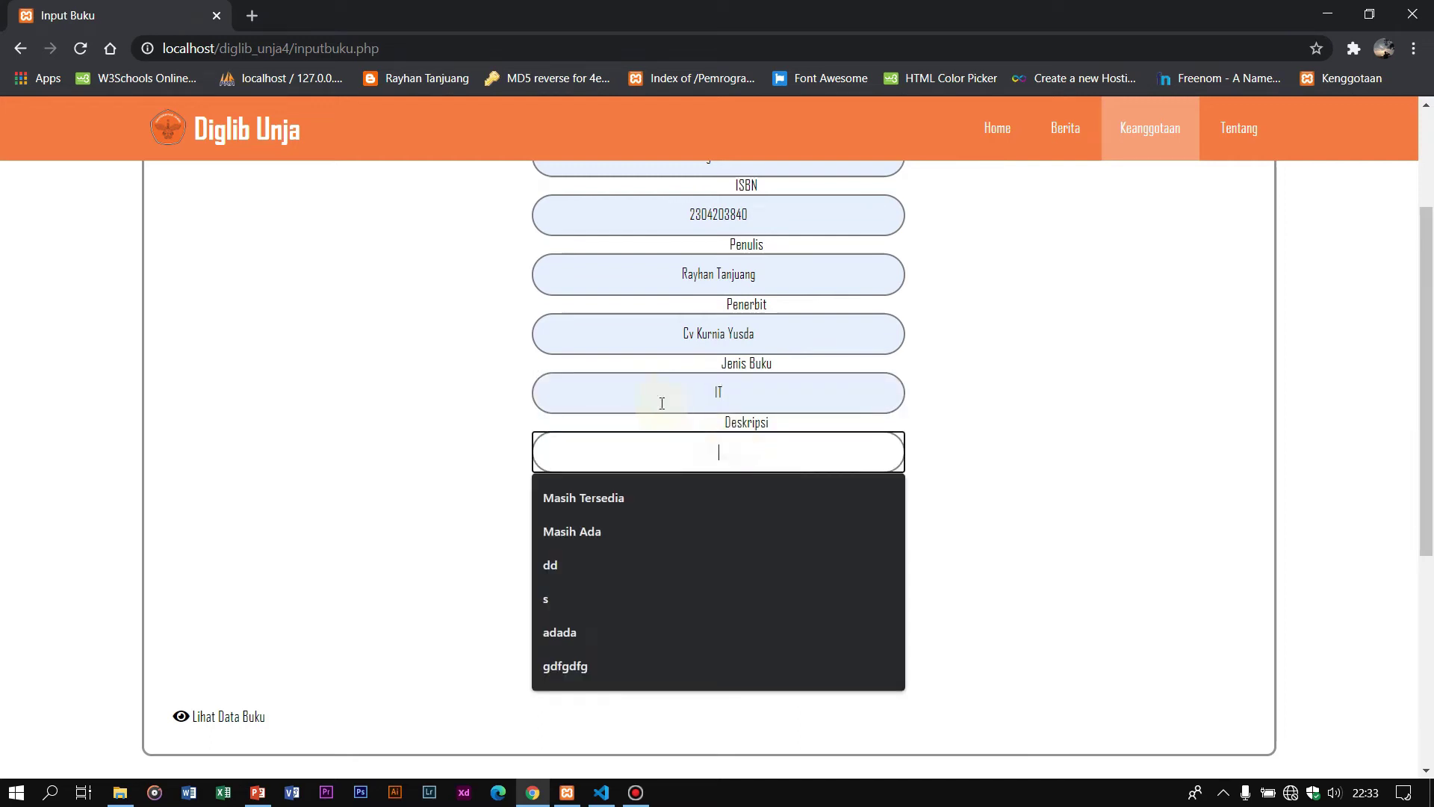
left_click(629, 529)
left_click(738, 502)
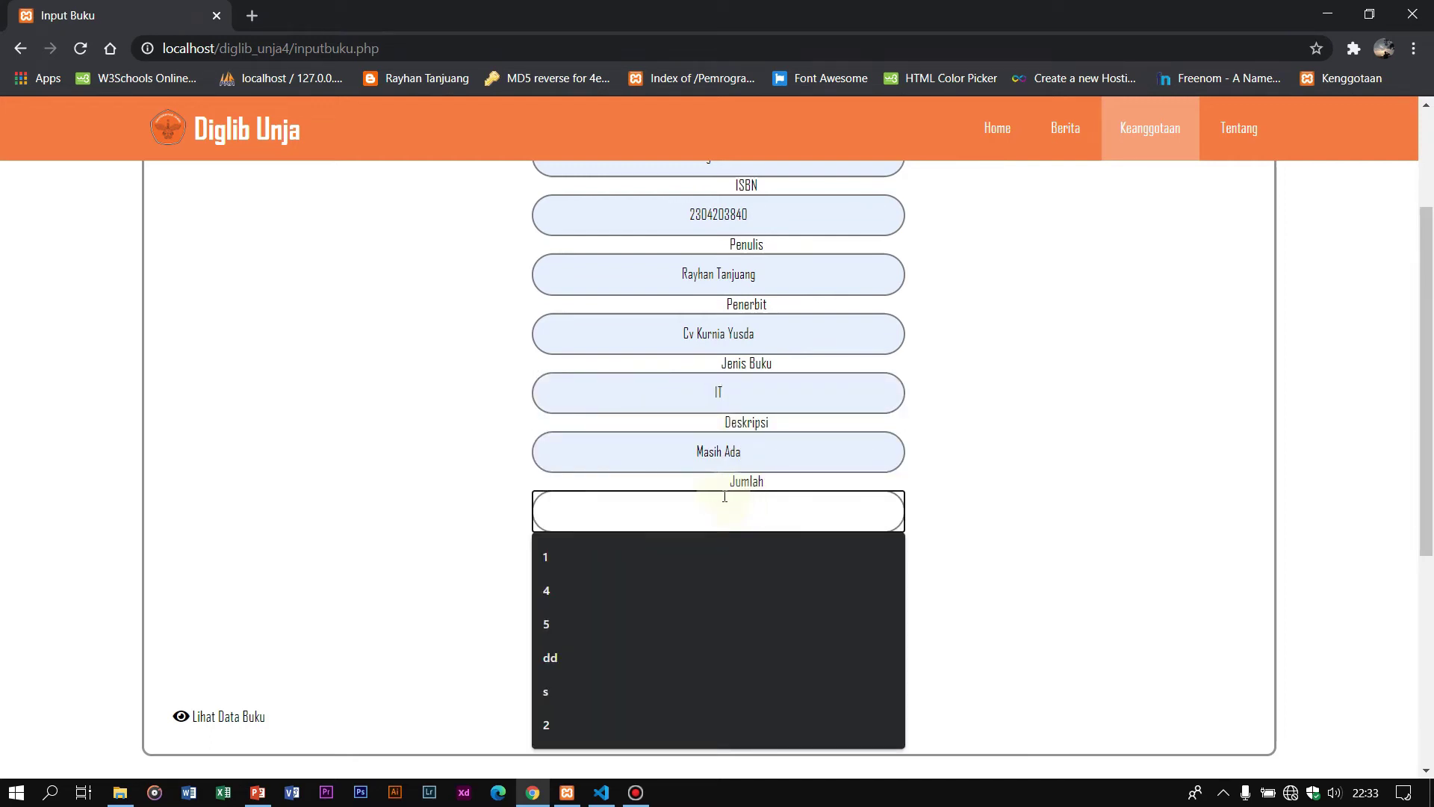
type("2")
left_click(609, 563)
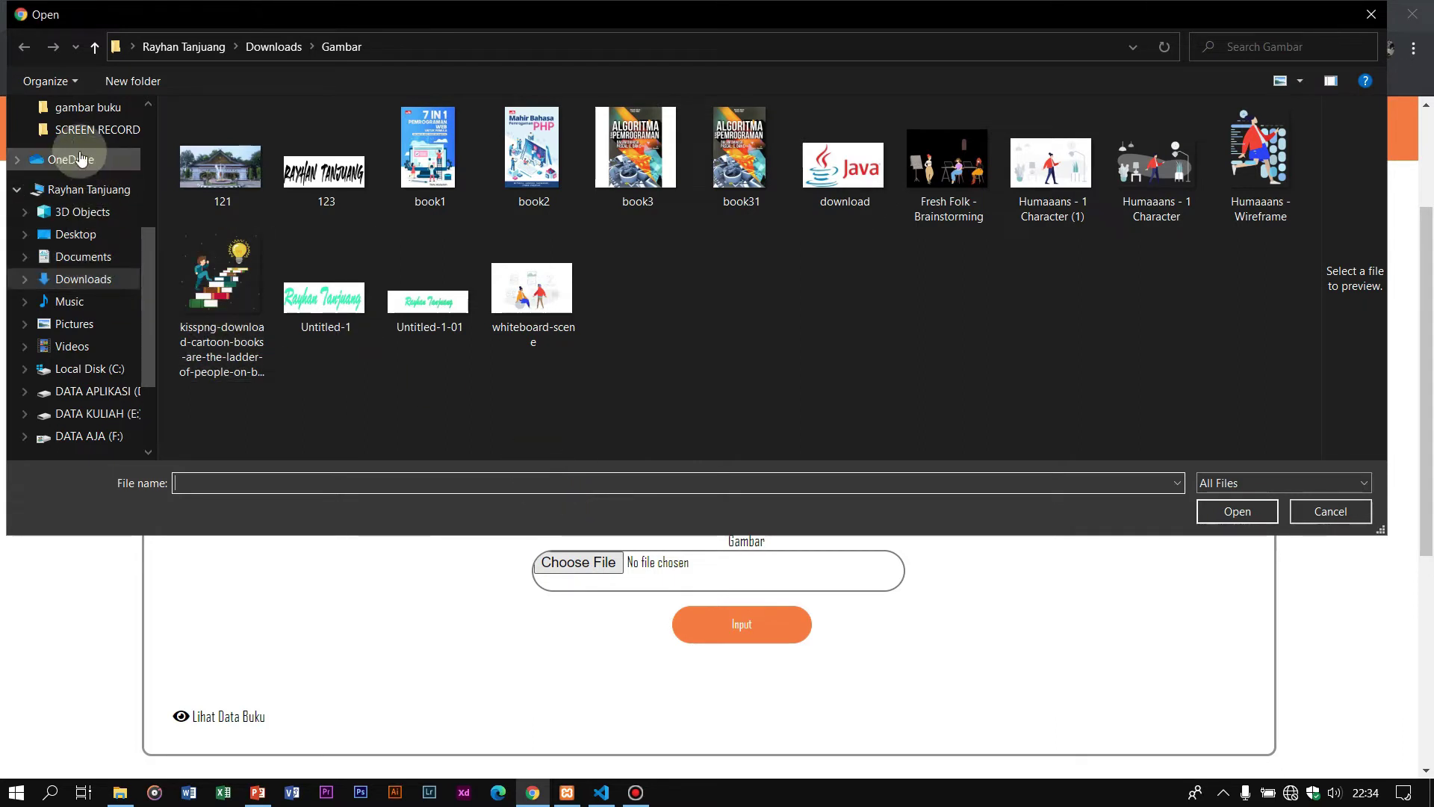
Step: Attach the user-guide PDF from DATA KULIAH (E:) > 1_Gambar panaduan diglib unja
left_click(71, 235)
scroll(71, 336, "down", 2)
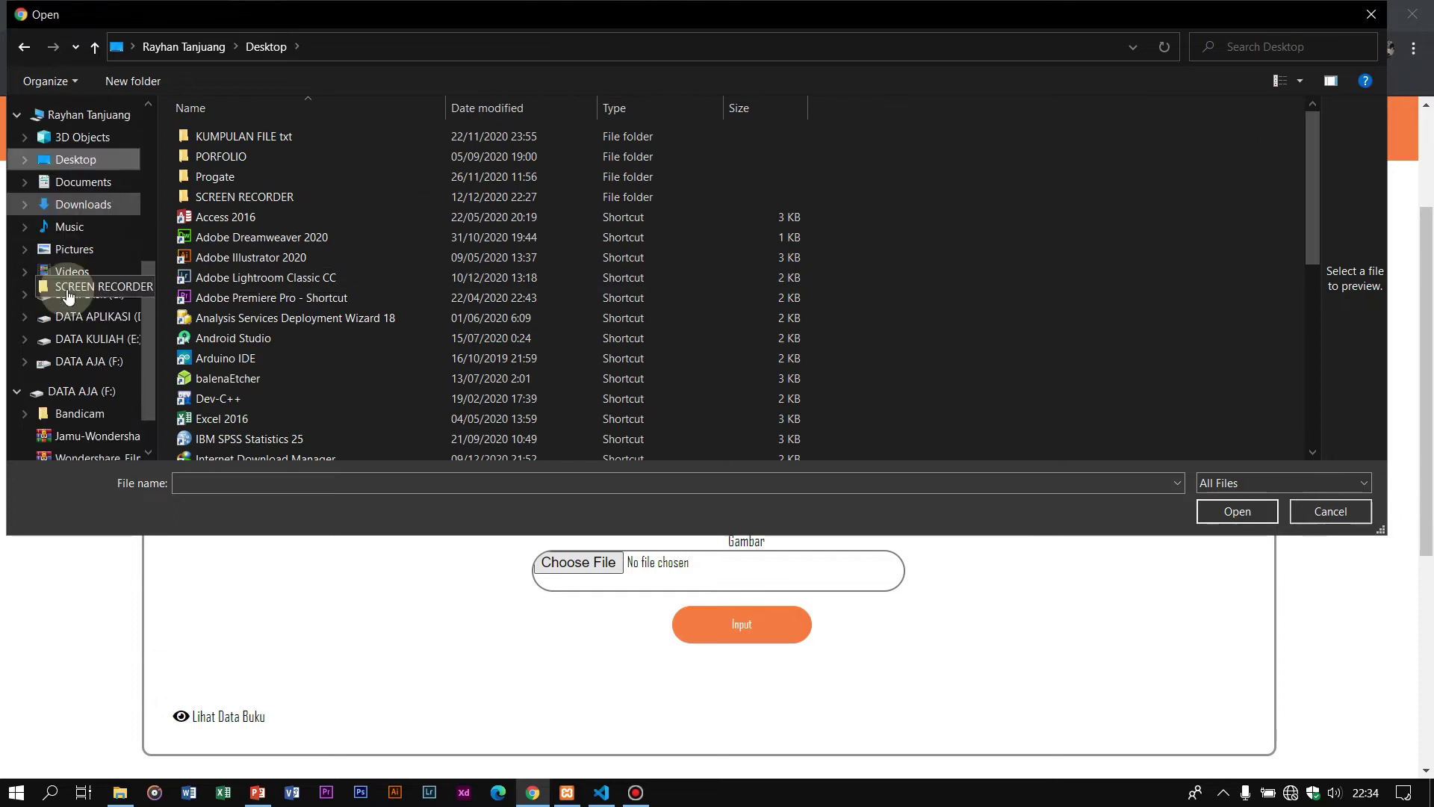
left_click(84, 313)
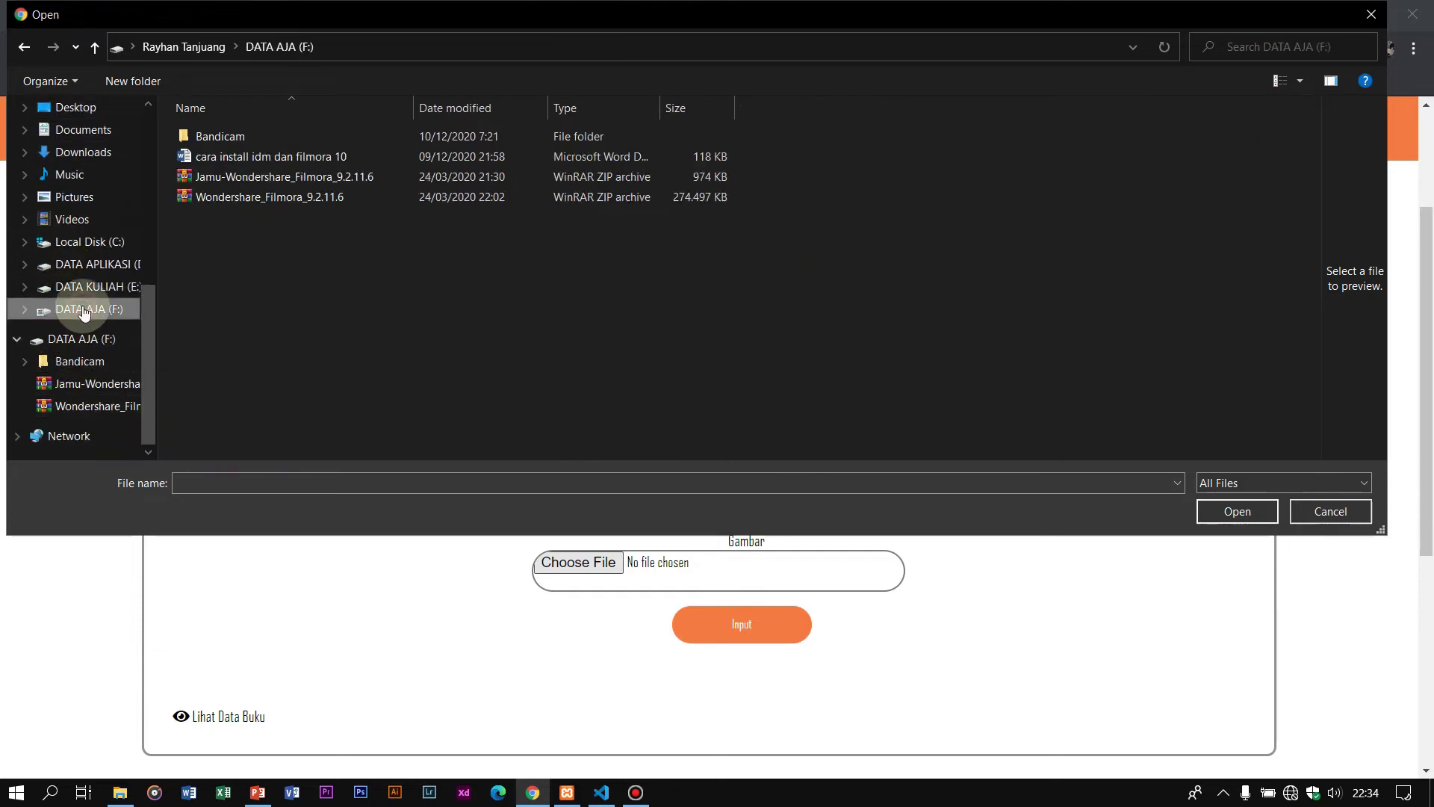
left_click(99, 295)
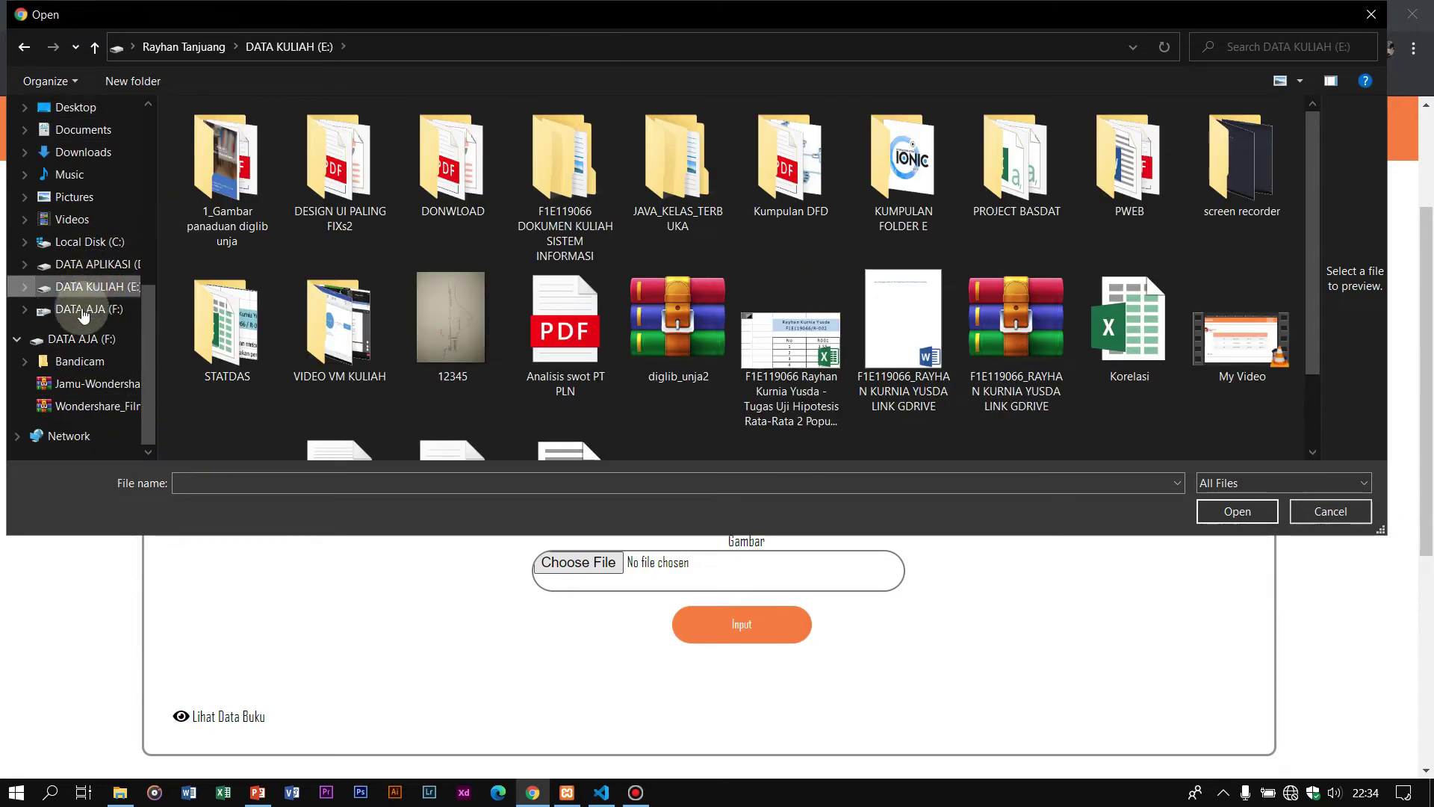
left_click(79, 307)
left_click(75, 286)
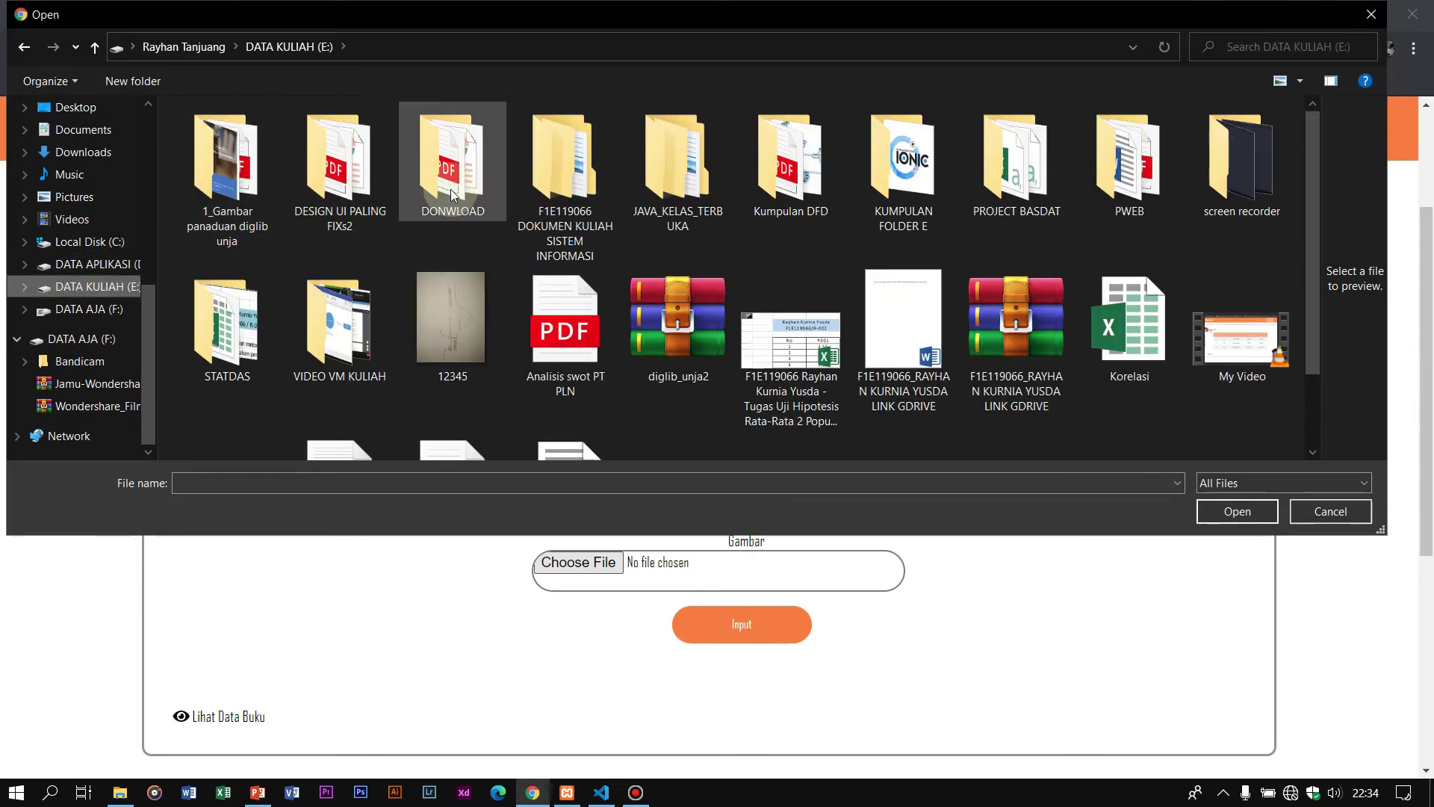
double_click(227, 168)
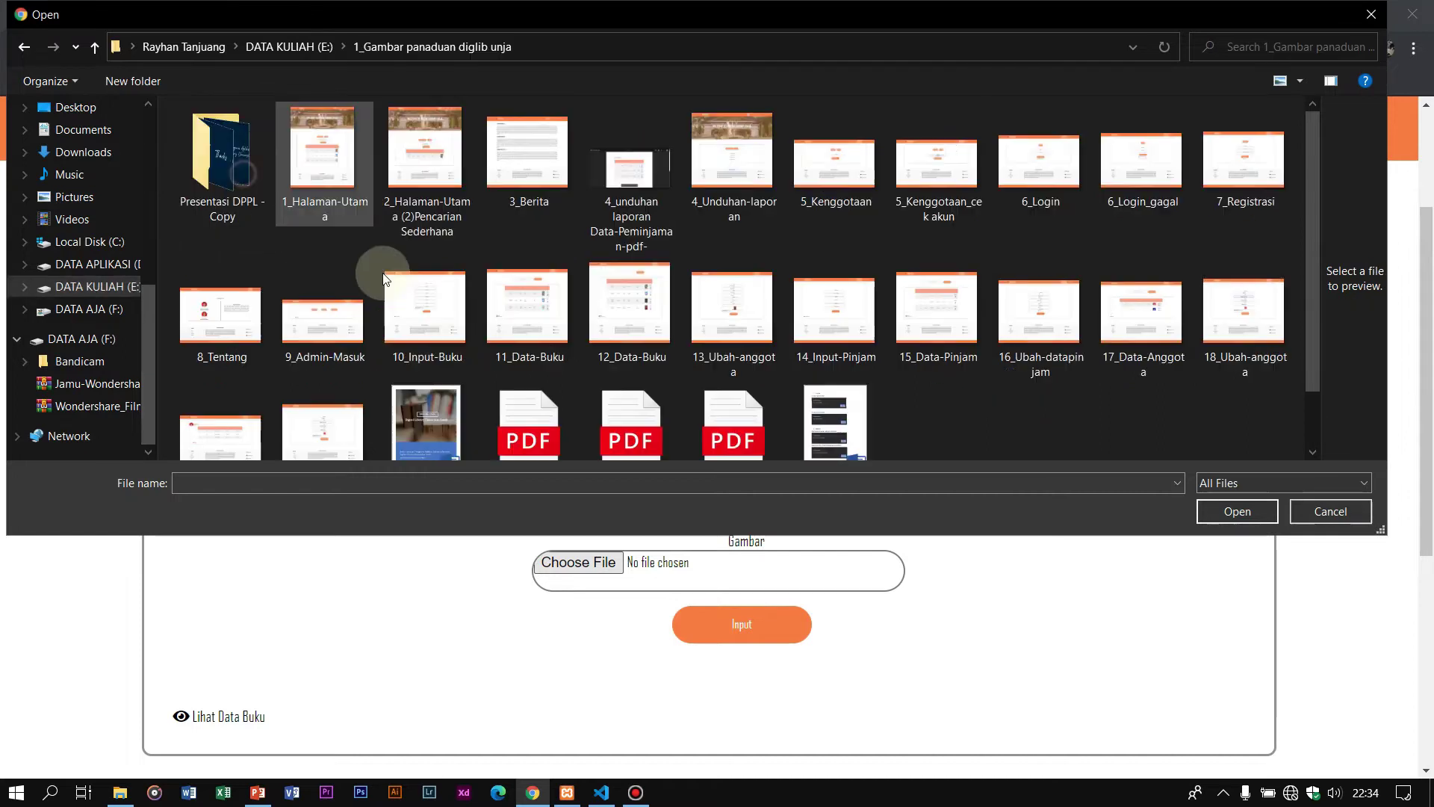
scroll(683, 330, "down", 1)
left_click(729, 357)
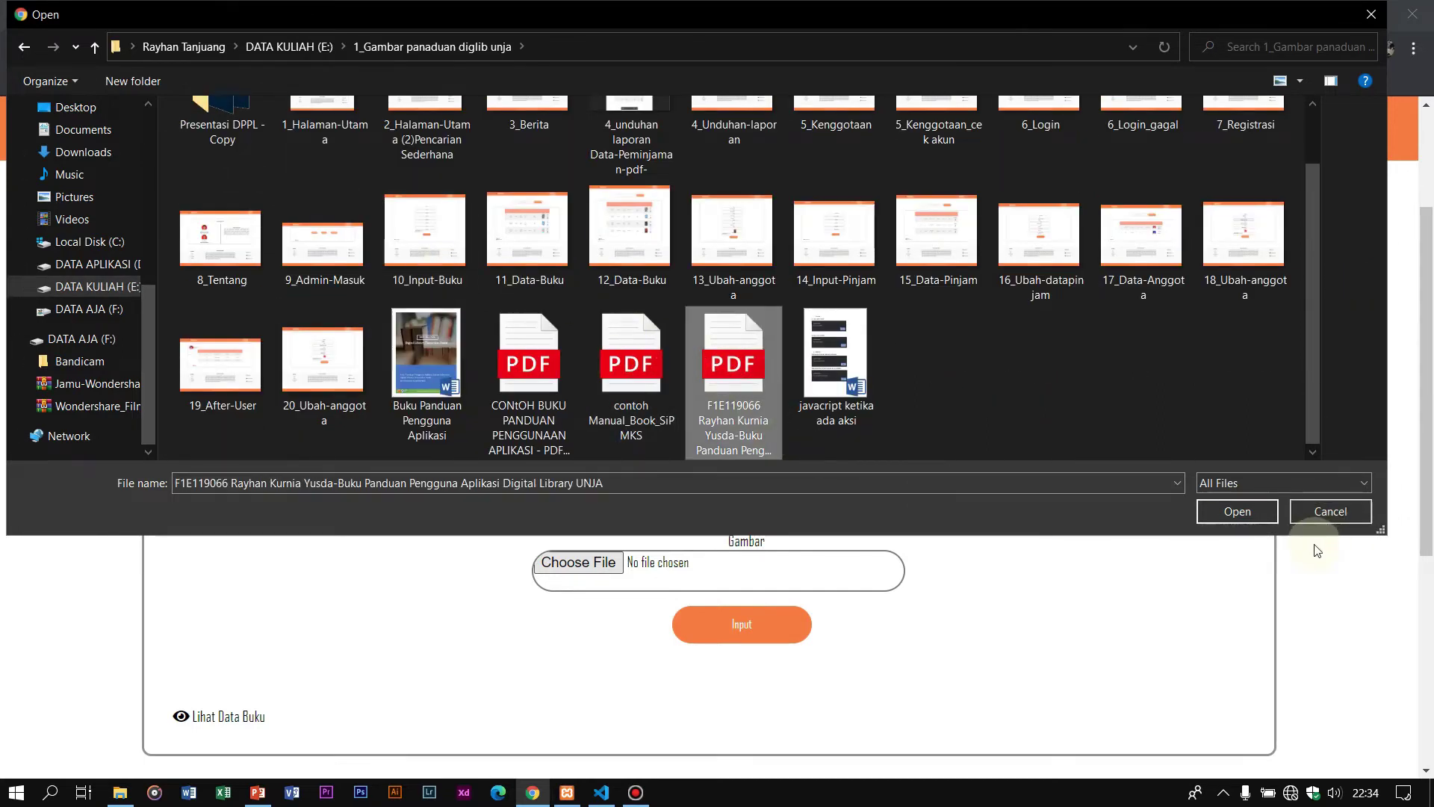
left_click(1237, 511)
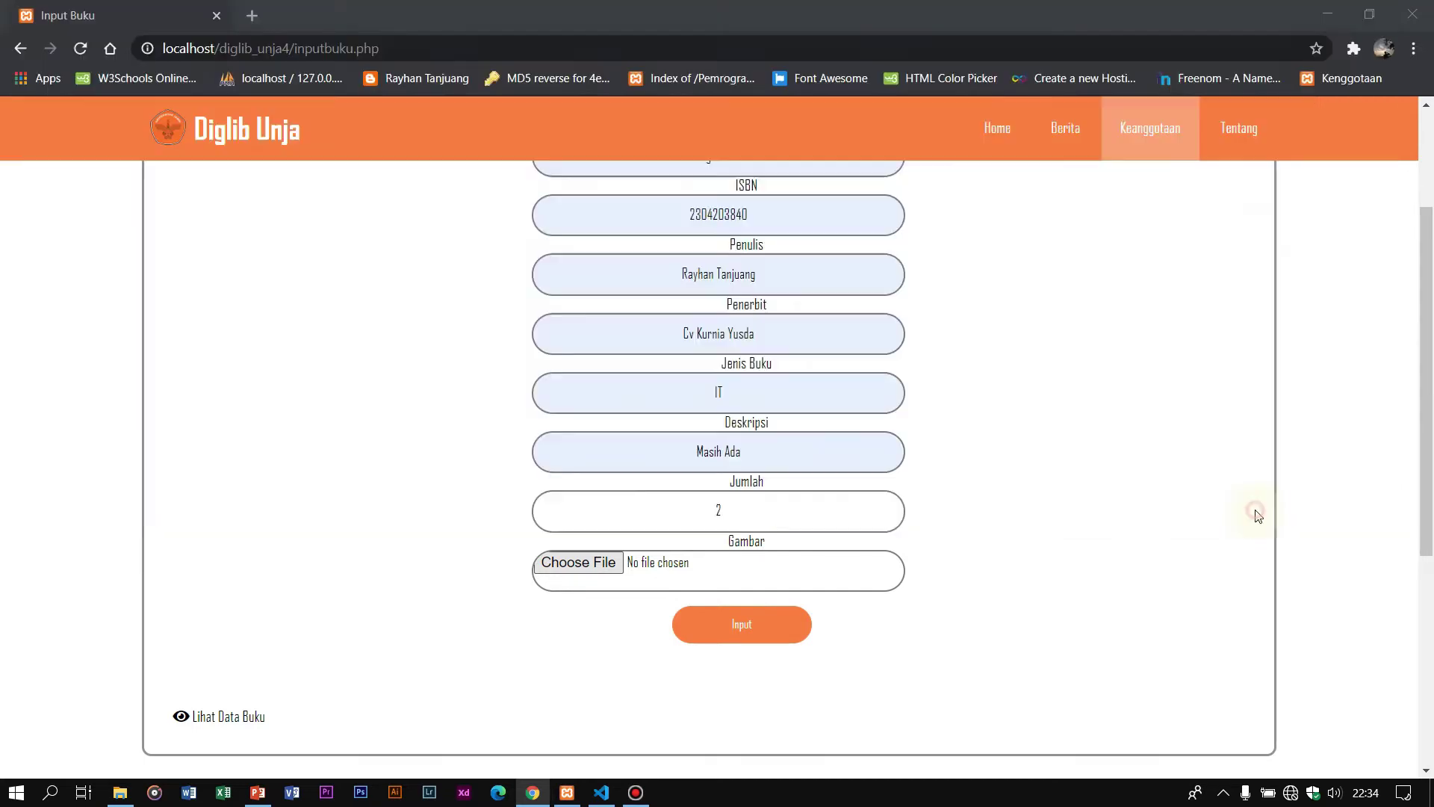
Step: Submit the Pemrograman PHP book and dismiss the 'Yang Anda Upload Bukan Gambar !' warning
left_click(741, 625)
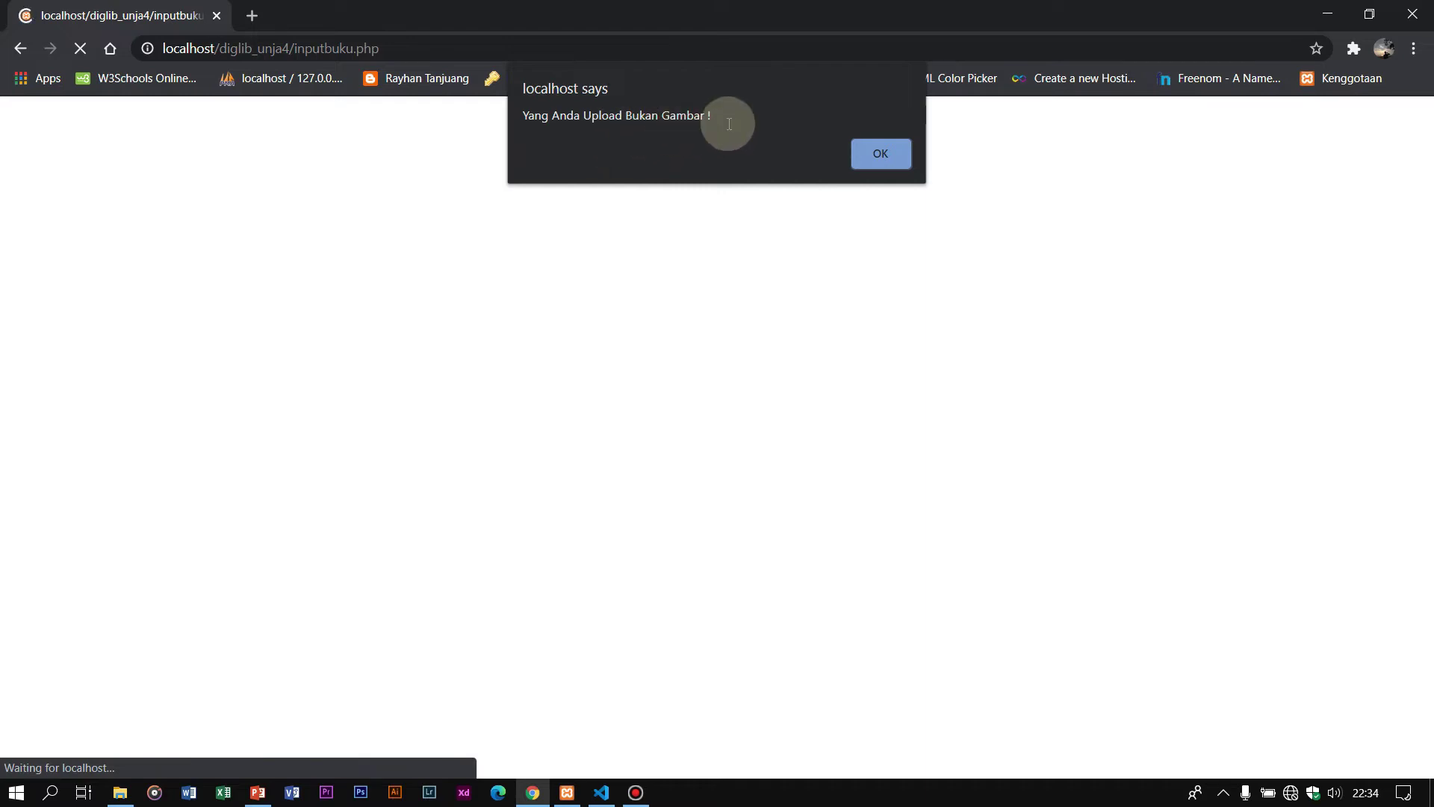
left_click(881, 155)
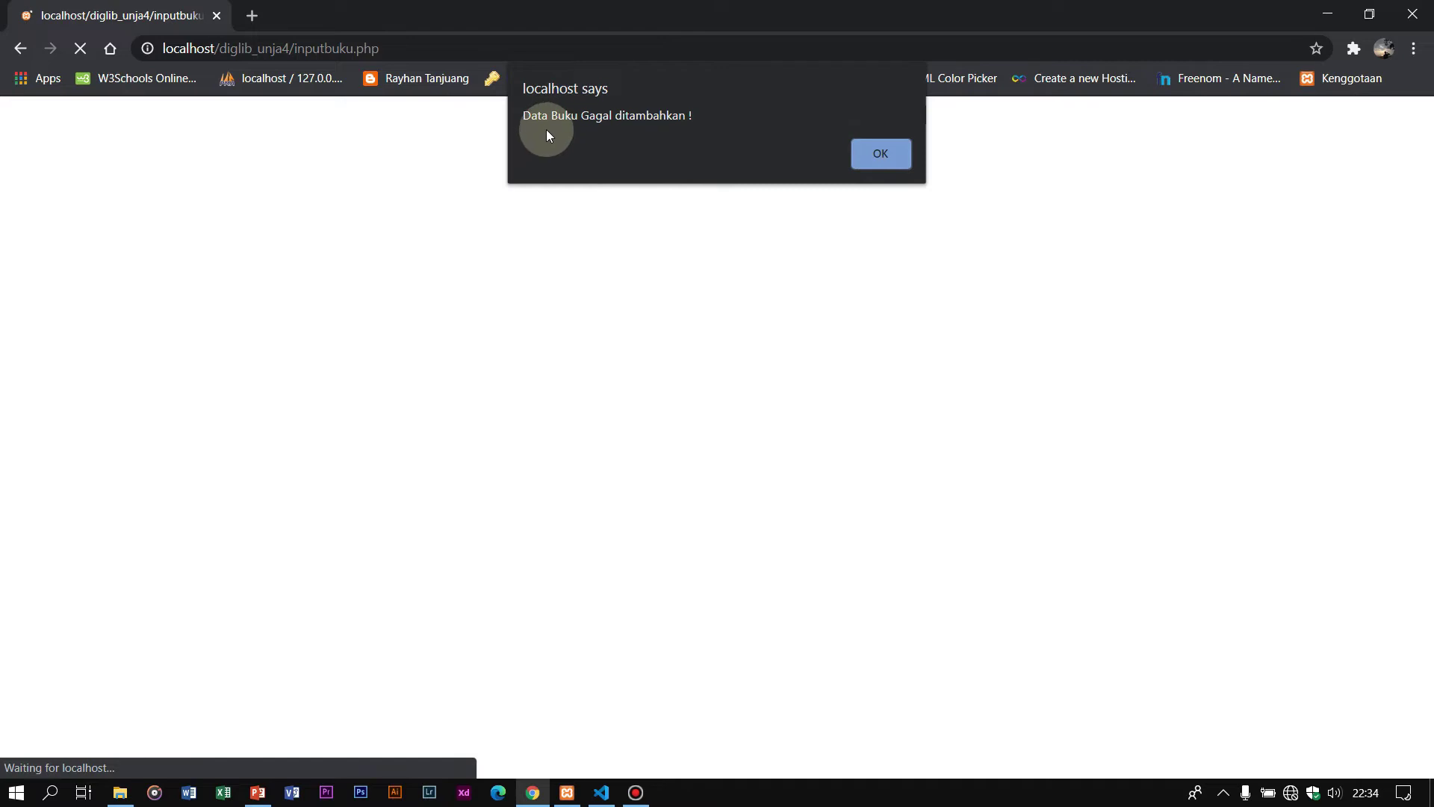
Step: Dismiss the 'Data Buku Gagal ditambahkan !' alert and open the Data Buku list
left_click(891, 149)
scroll(775, 335, "down", 5)
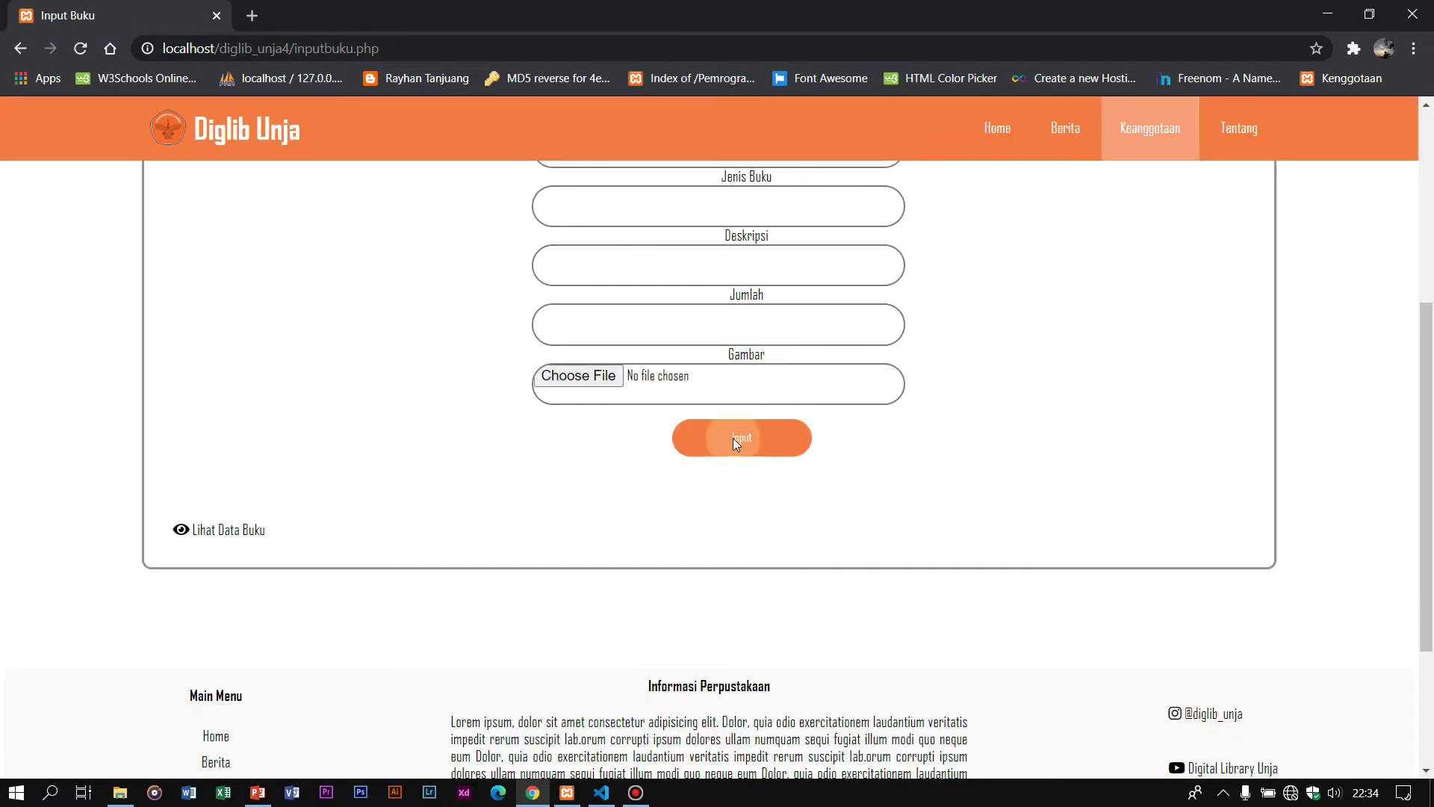
left_click(232, 530)
scroll(509, 467, "down", 4)
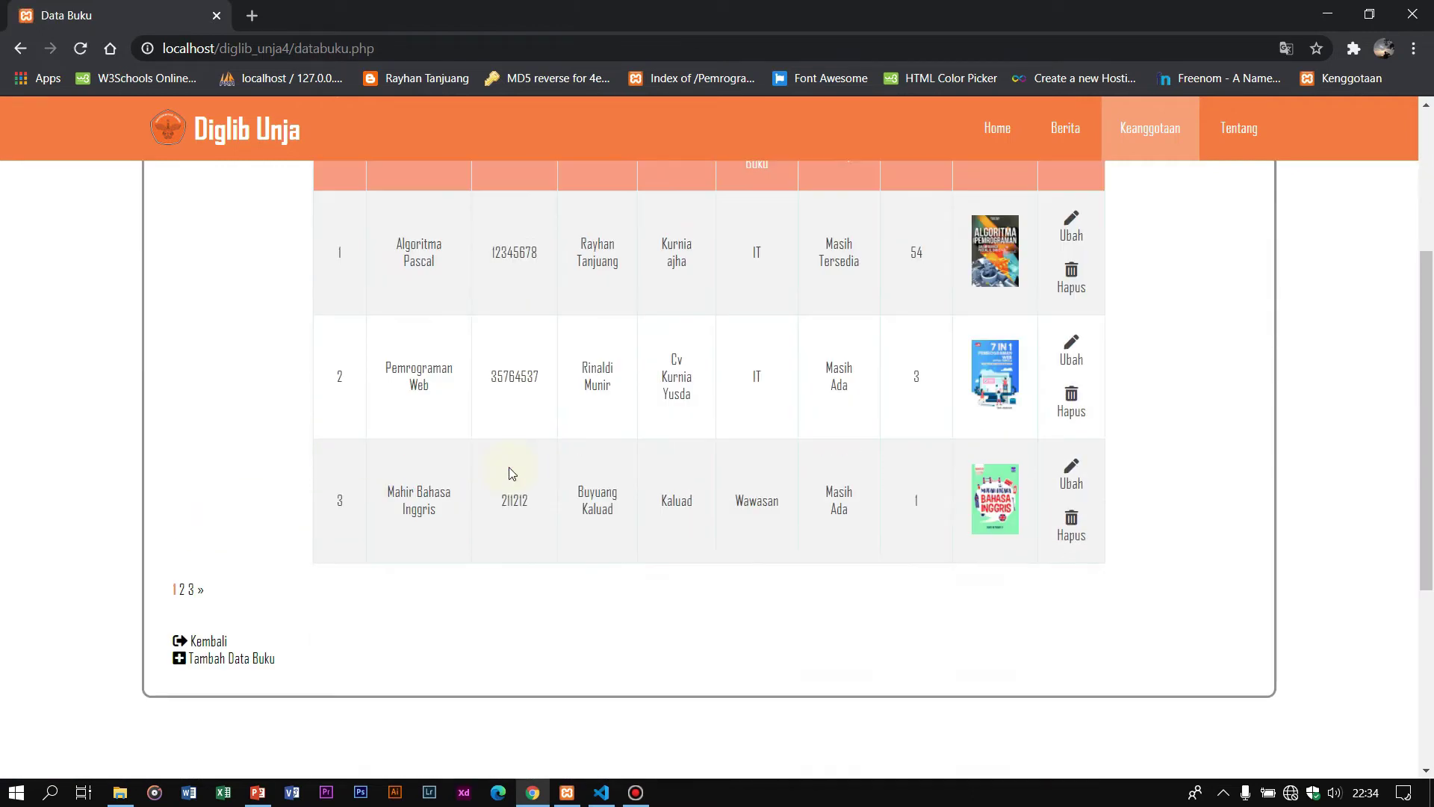
scroll(697, 474, "up", 4)
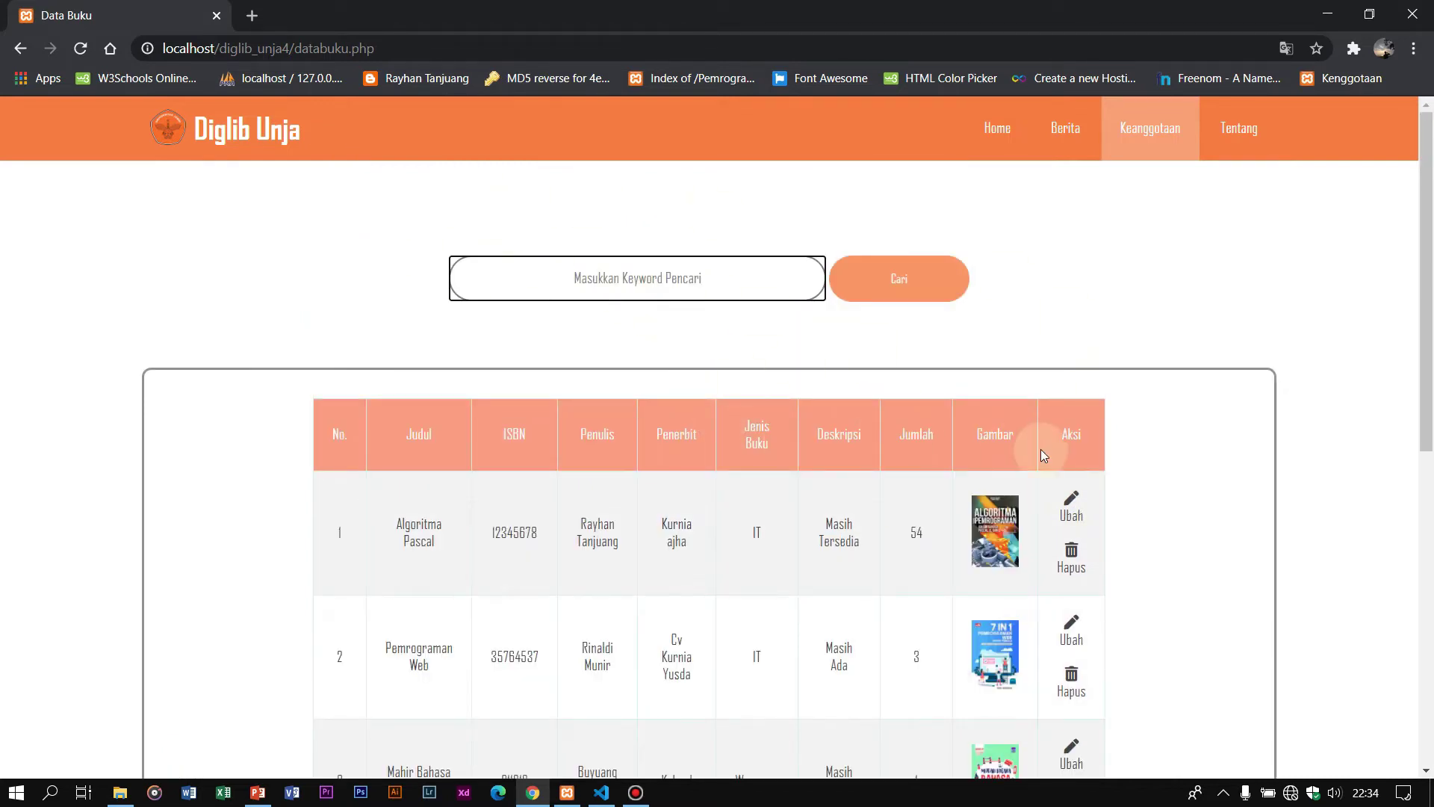
Step: Visit pages 3 and 2 of the book list and focus its search box
left_click(664, 278)
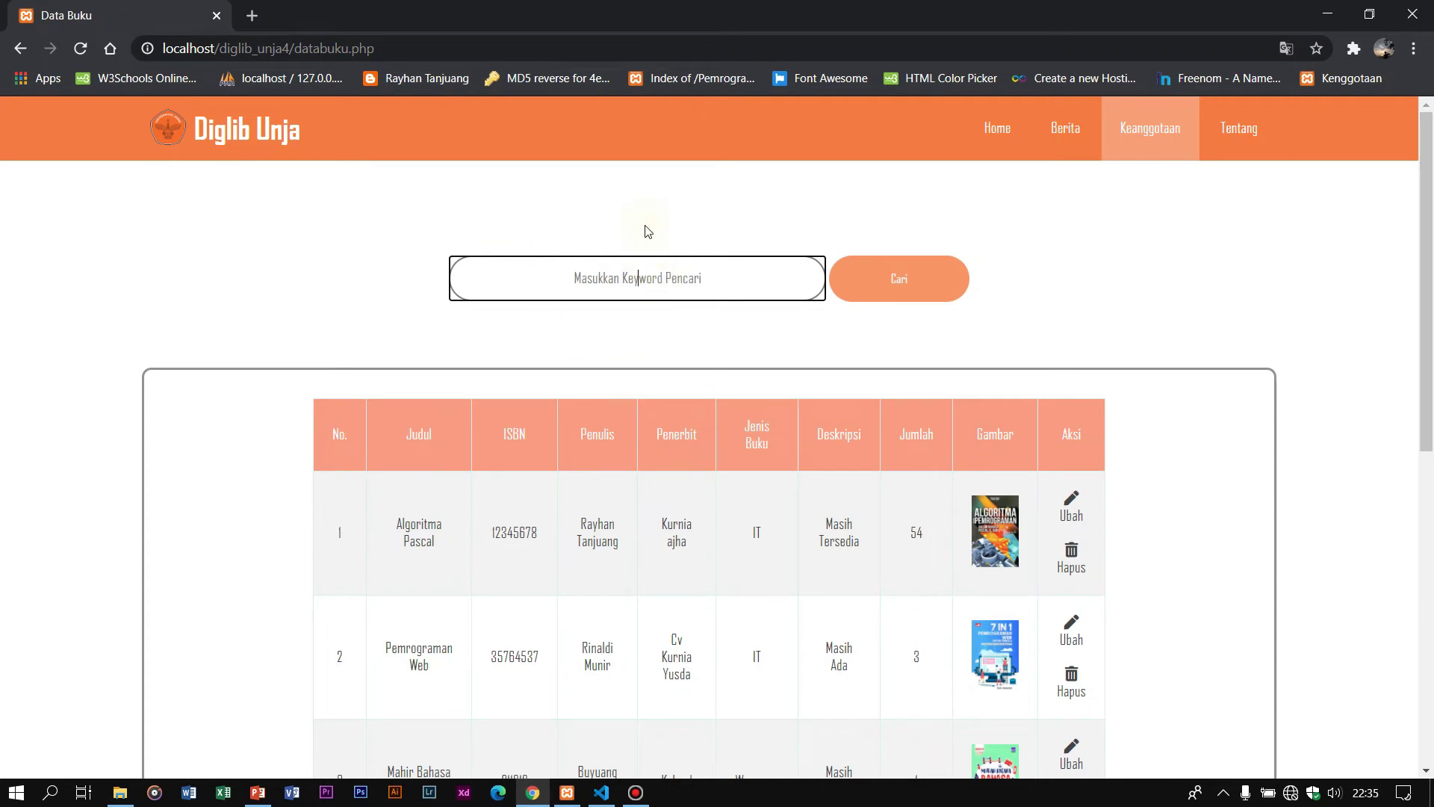
scroll(345, 292, "down", 7)
scroll(688, 410, "up", 3)
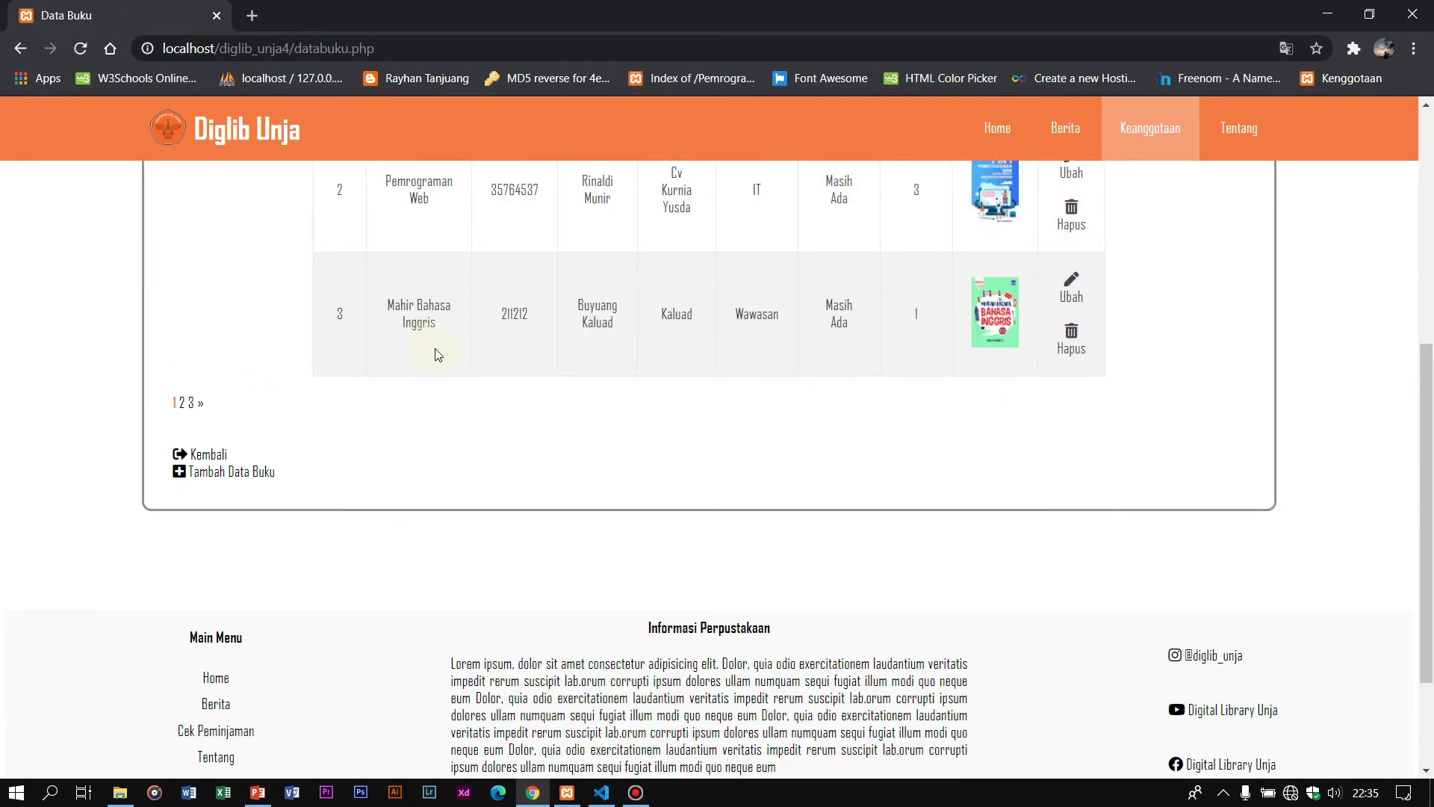
scroll(422, 483, "up", 5)
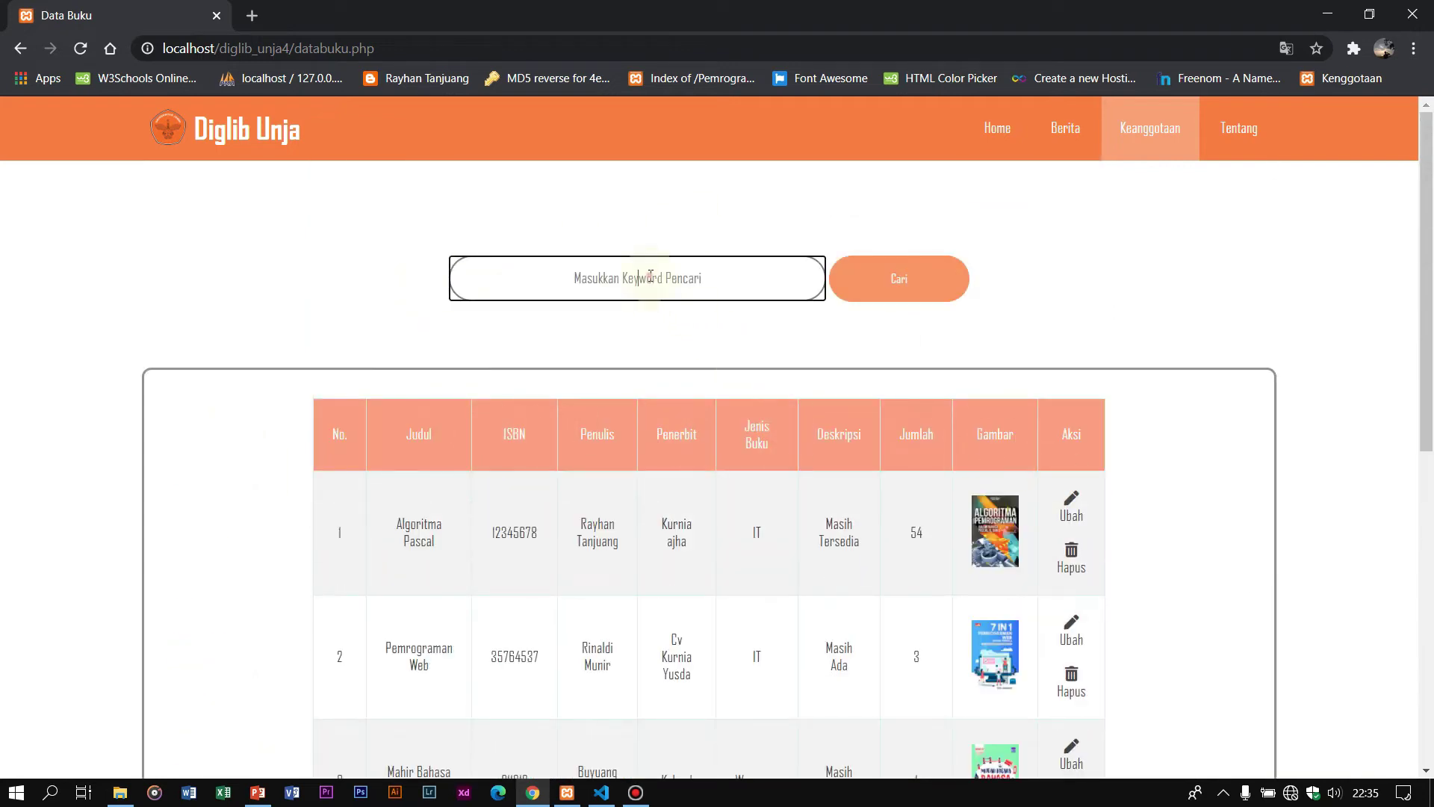
scroll(1142, 334, "down", 4)
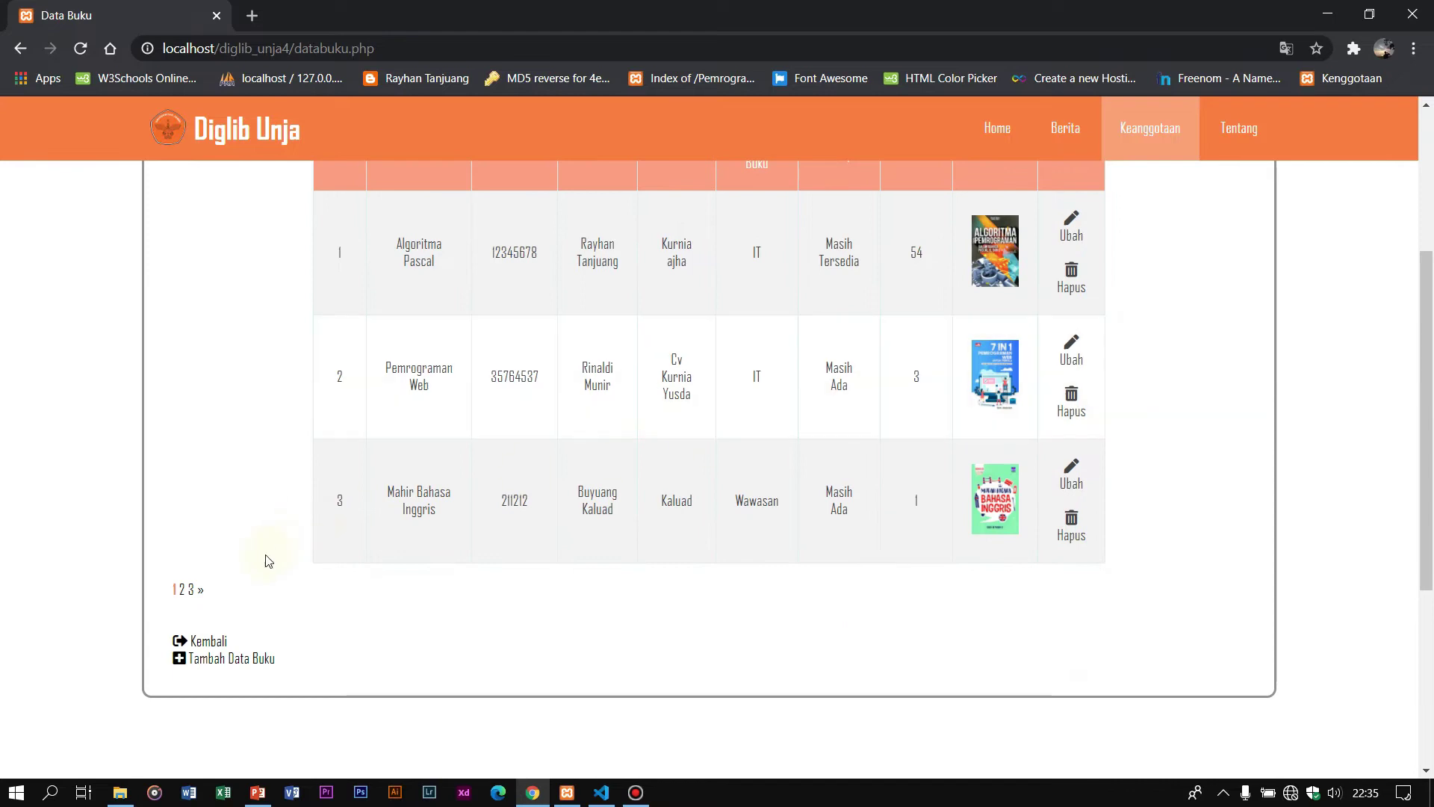
left_click(191, 590)
scroll(214, 522, "down", 4)
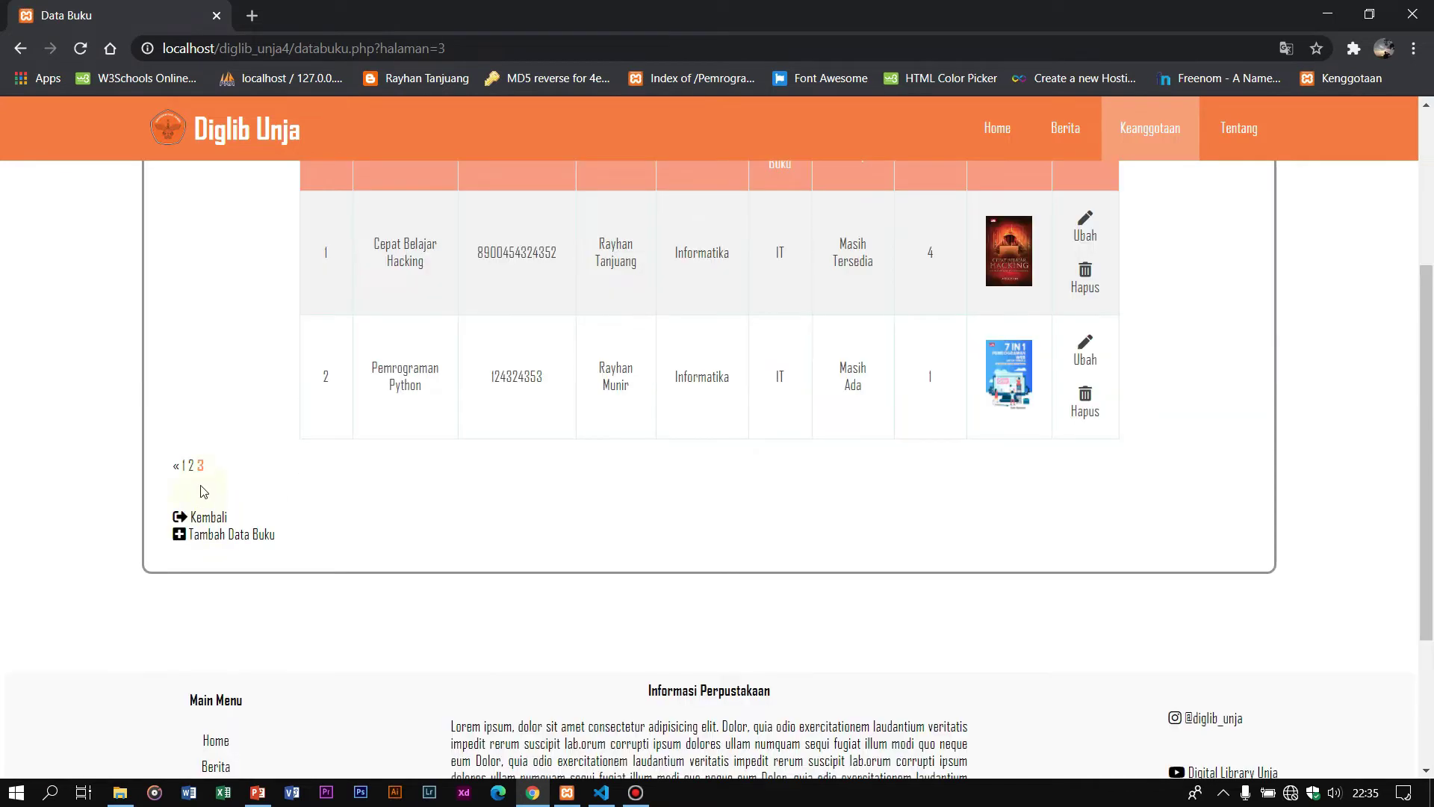
left_click(191, 465)
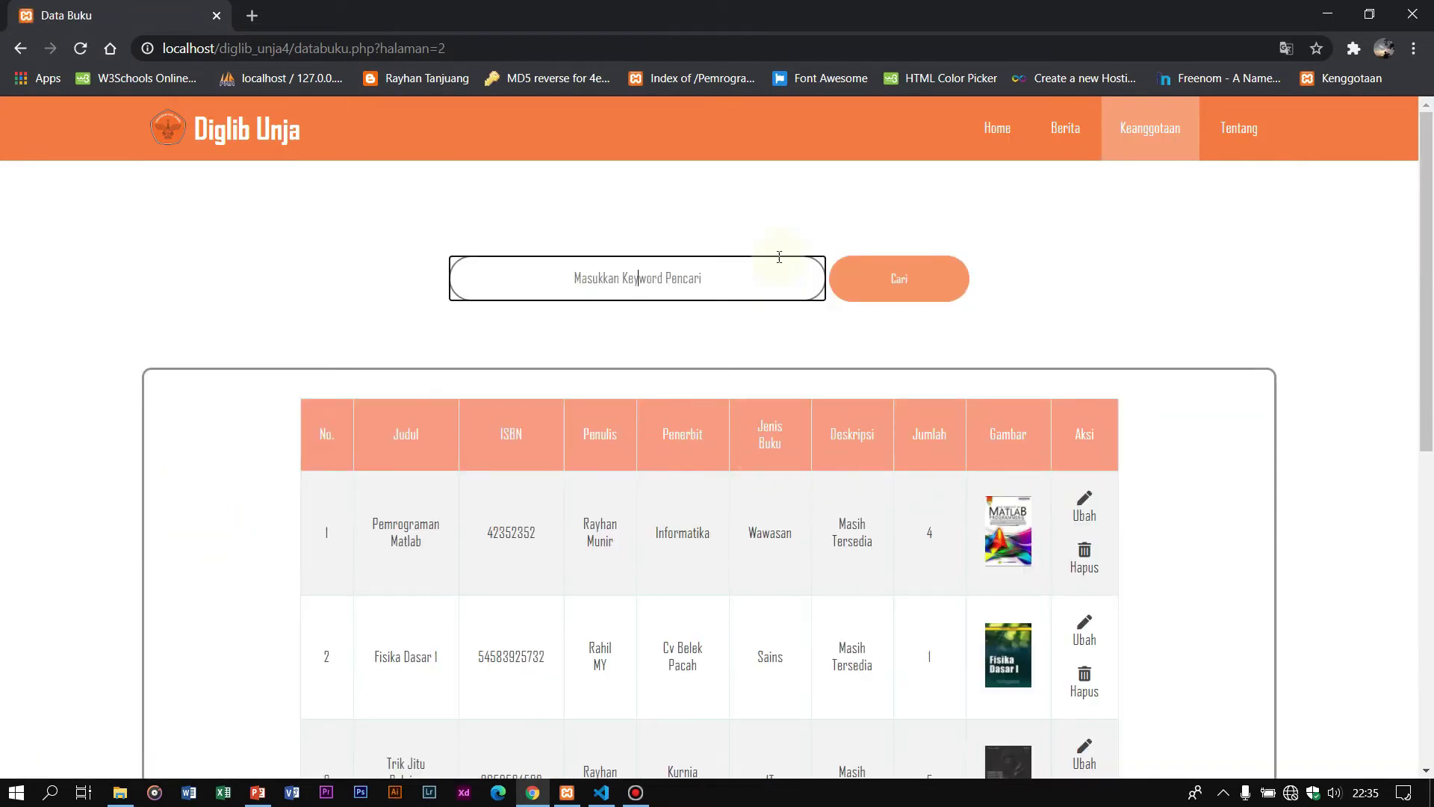
left_click(697, 280)
Step: Search 'Pemrograman python' and open its edit page (ubahbuku.php?id=22)
type("pe")
key("BackSpace")
type("Pemrog")
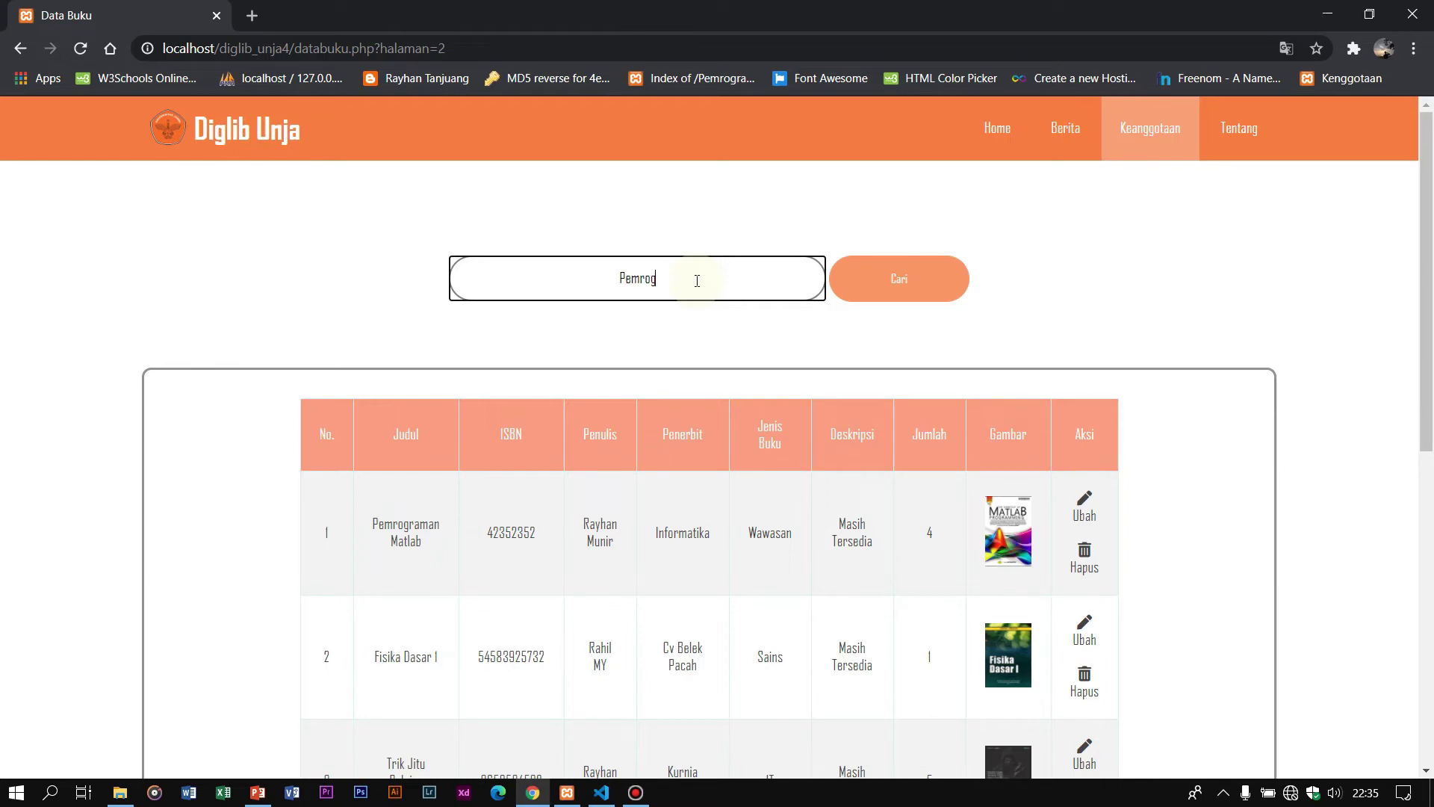
type("raman python")
left_click(885, 294)
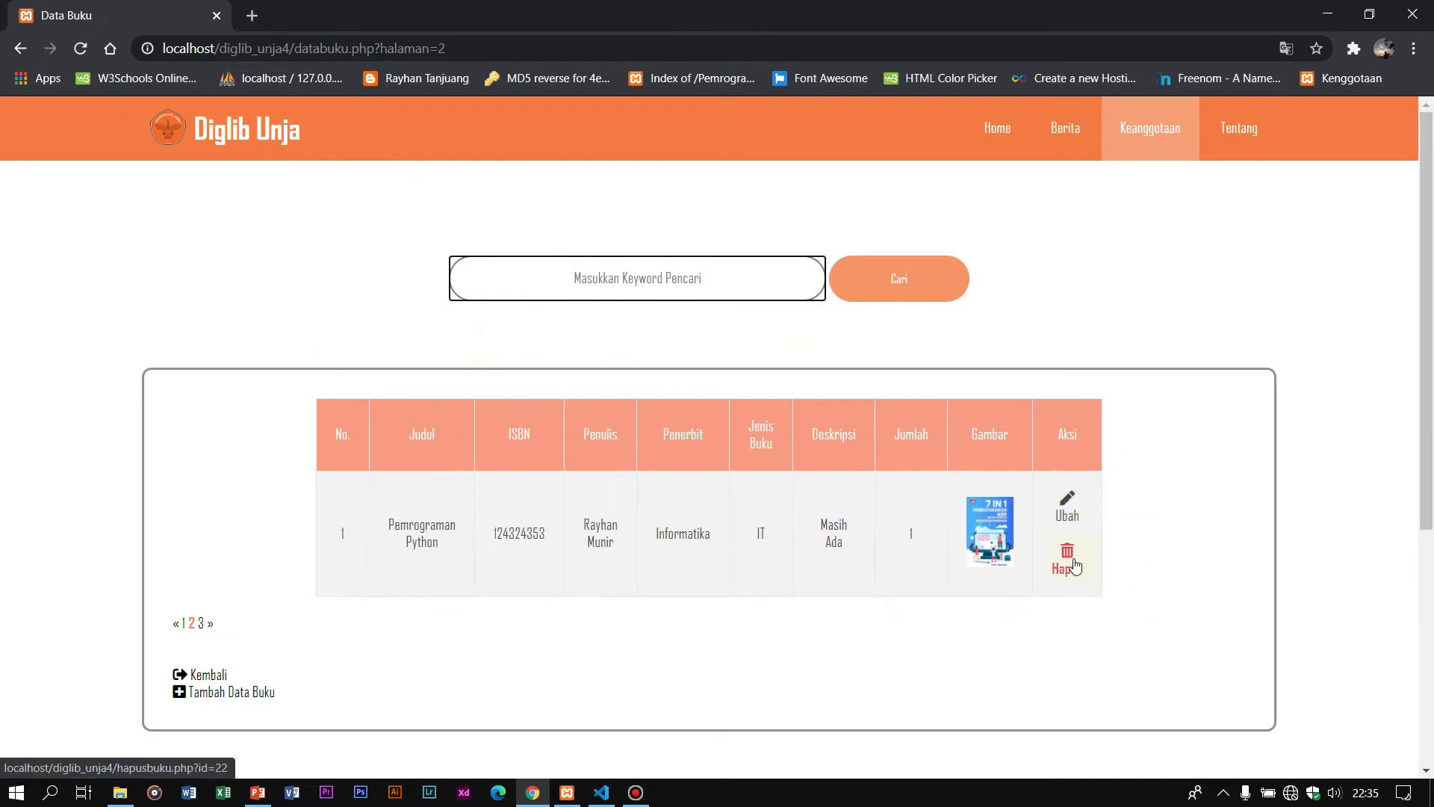
left_click(1074, 508)
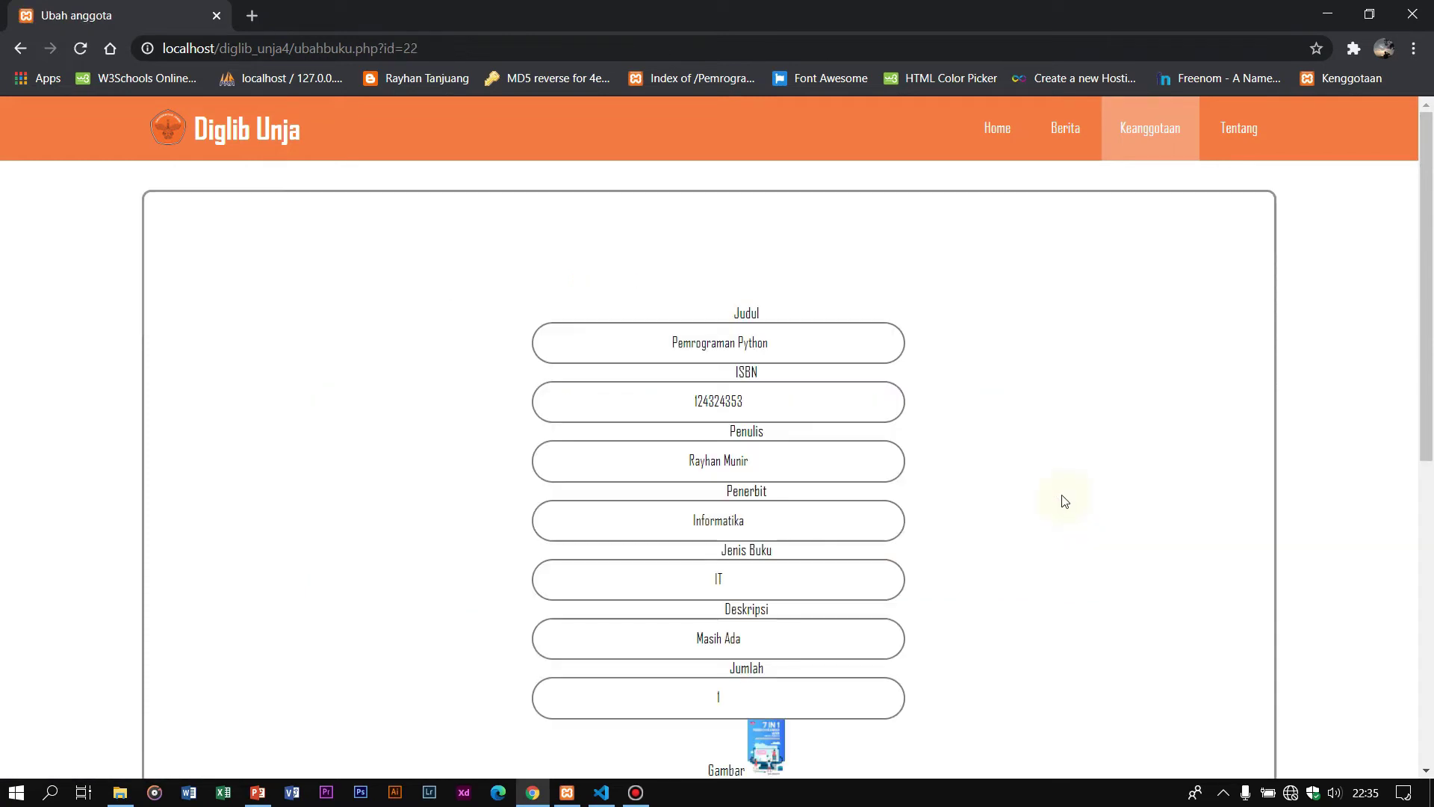
Step: Append '3' to the title to make it Pemrograman Python 3, and save the book
left_click(782, 341)
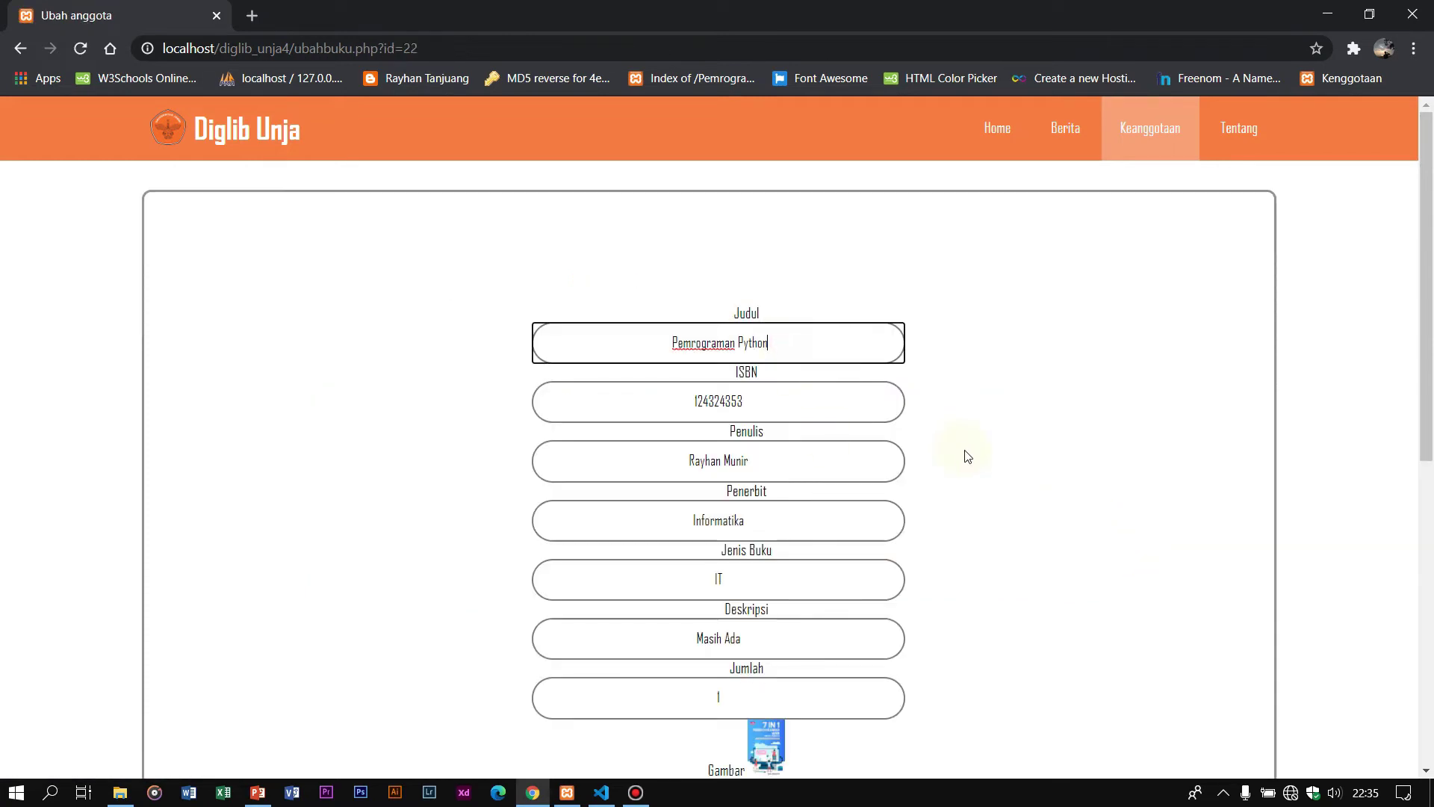
type("3")
scroll(890, 390, "down", 4)
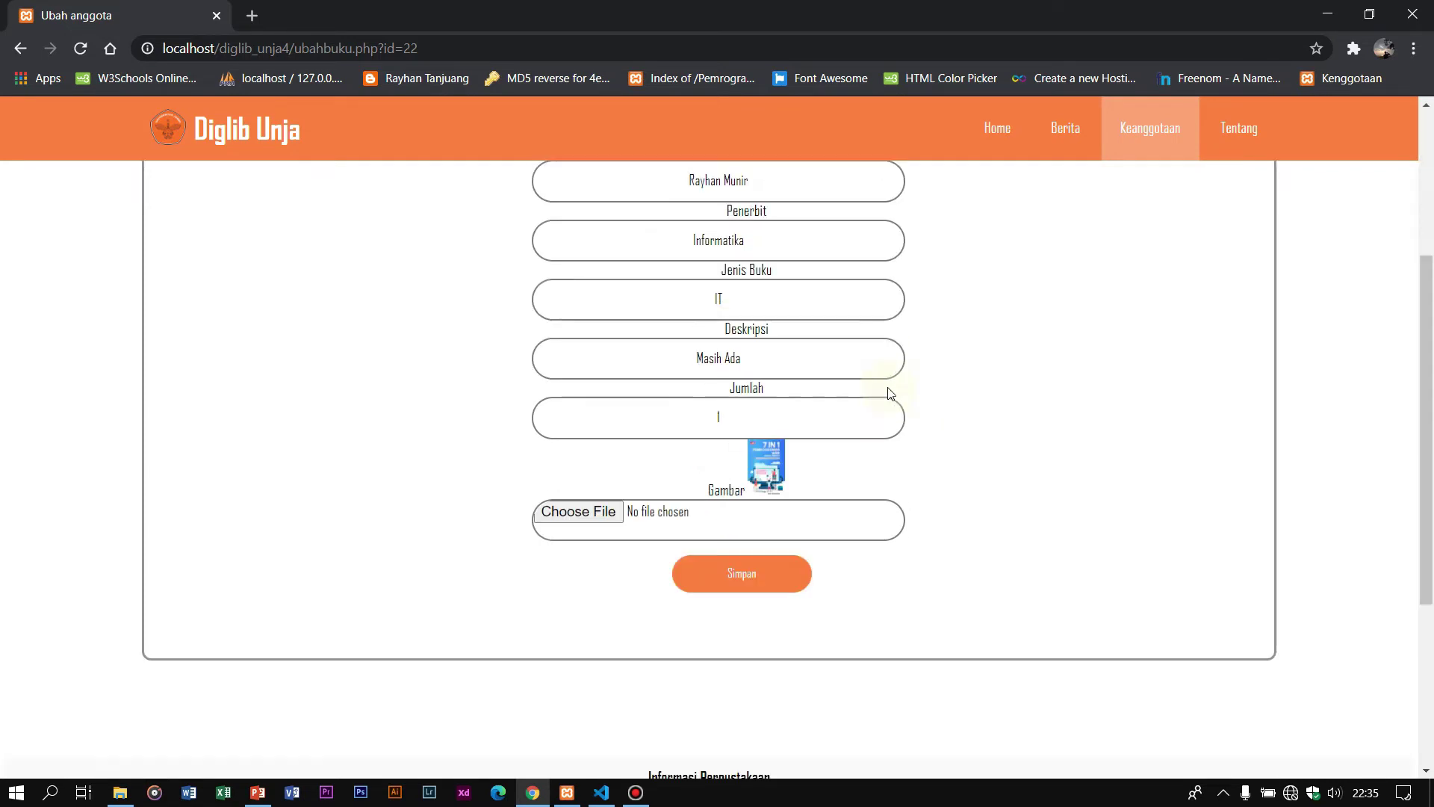
left_click(764, 572)
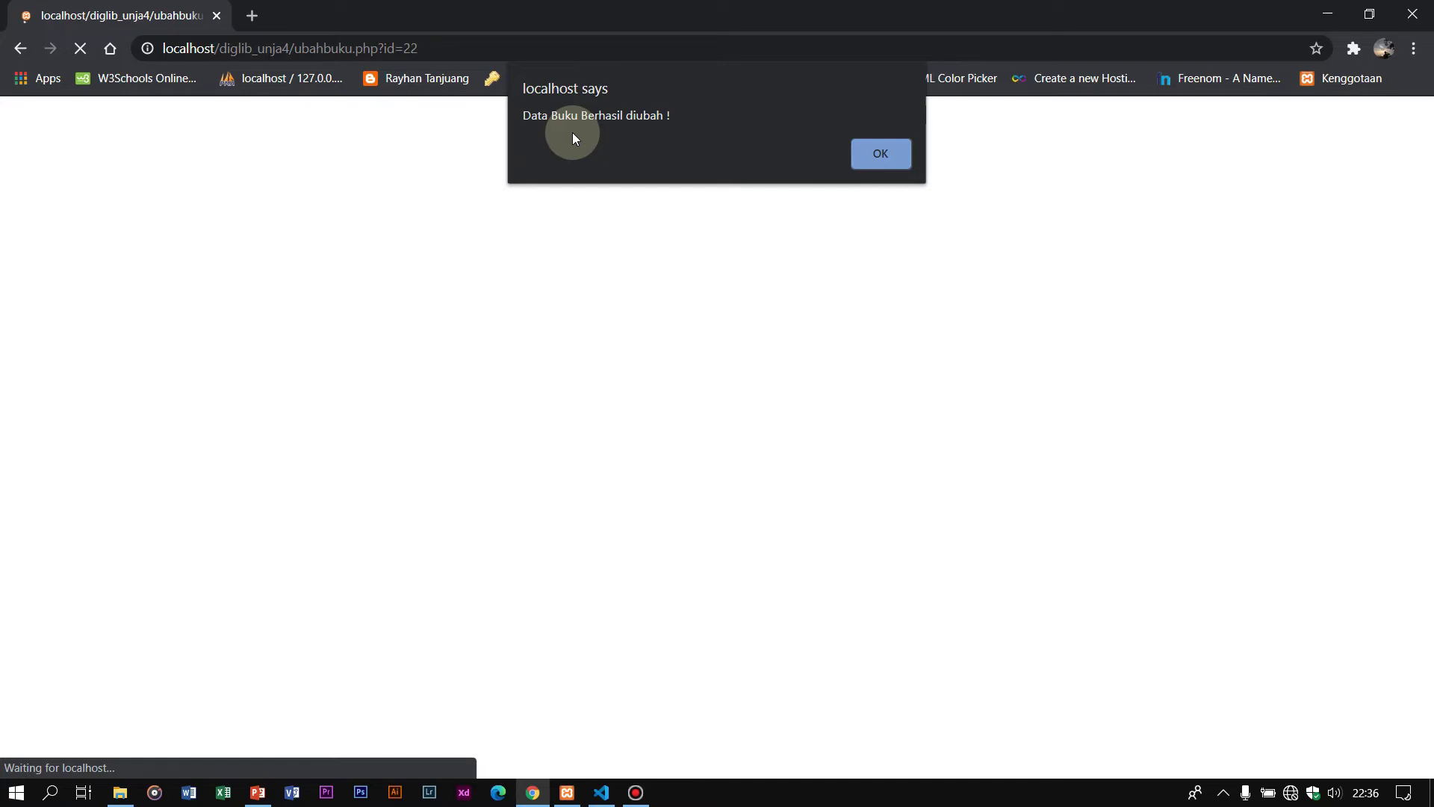
Step: Dismiss the success alert and search the books for 'Pemrograman Python'
left_click(867, 154)
scroll(768, 276, "down", 3)
scroll(745, 287, "up", 3)
left_click(637, 259)
type("Pem")
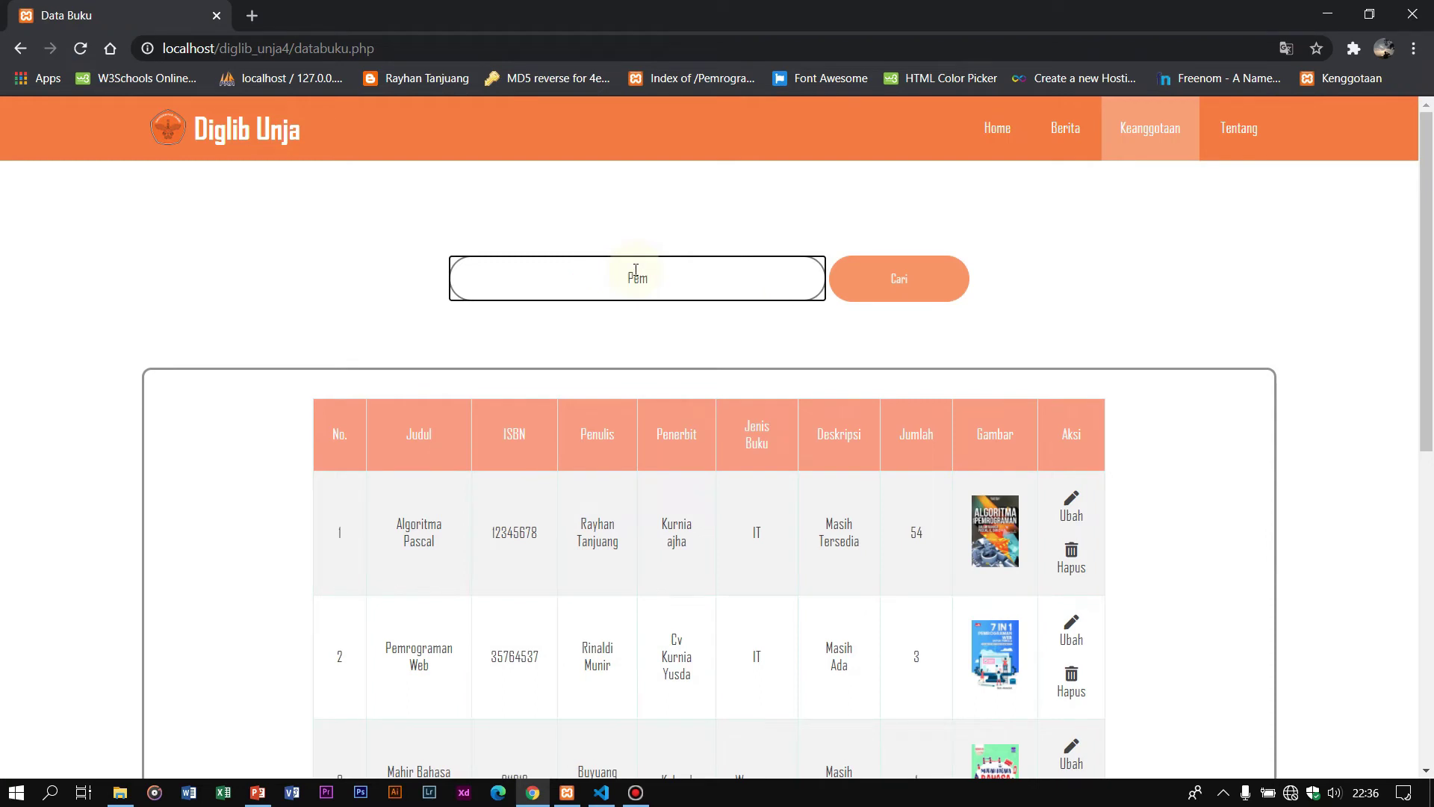
type("rograman Python")
left_click(900, 281)
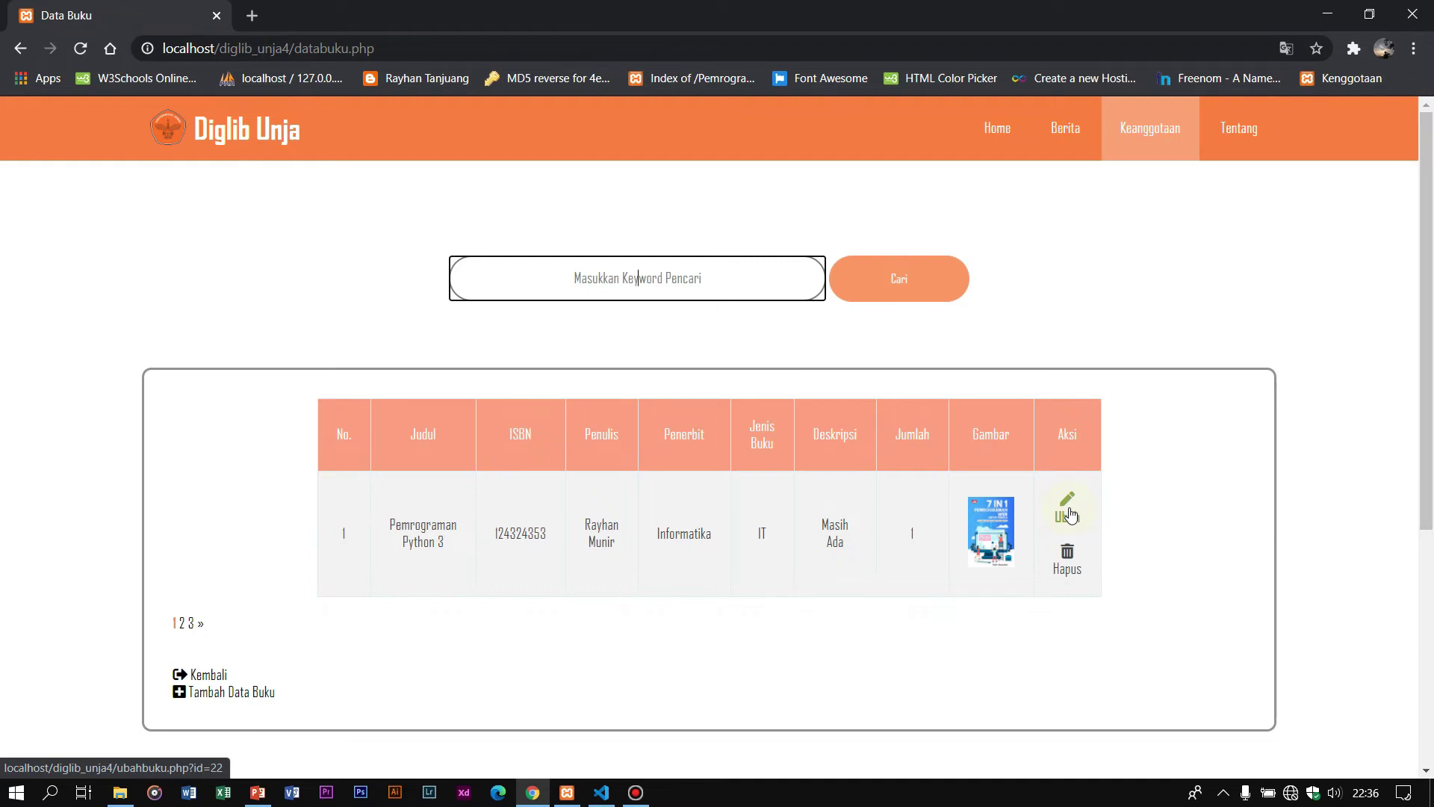
Step: Resave Pemrograman Python 3 unchanged and dismiss the 'Data Buku Gagal diubah !' alert
left_click(1070, 514)
scroll(964, 512, "down", 5)
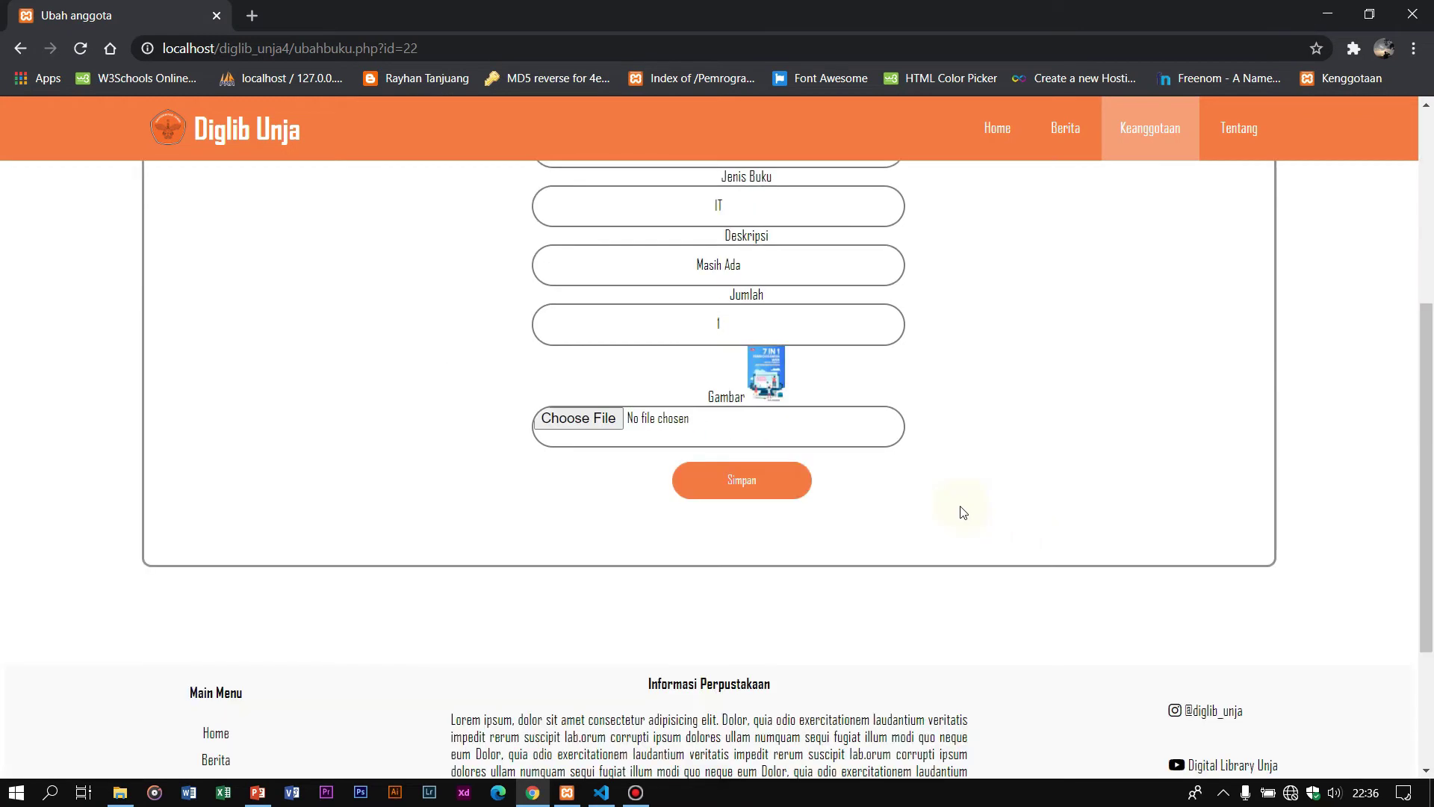
scroll(933, 358, "up", 4)
scroll(871, 458, "down", 3)
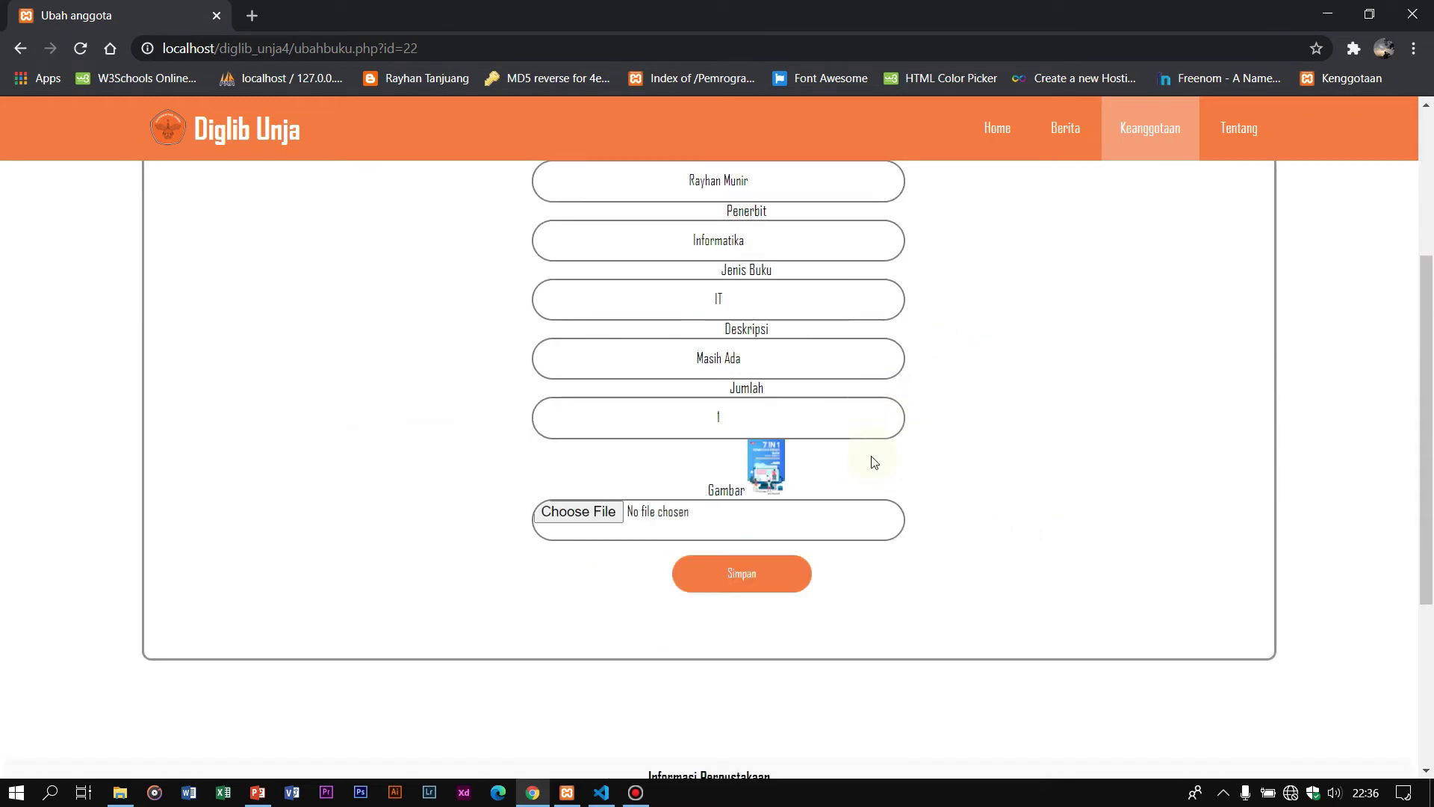
left_click(754, 572)
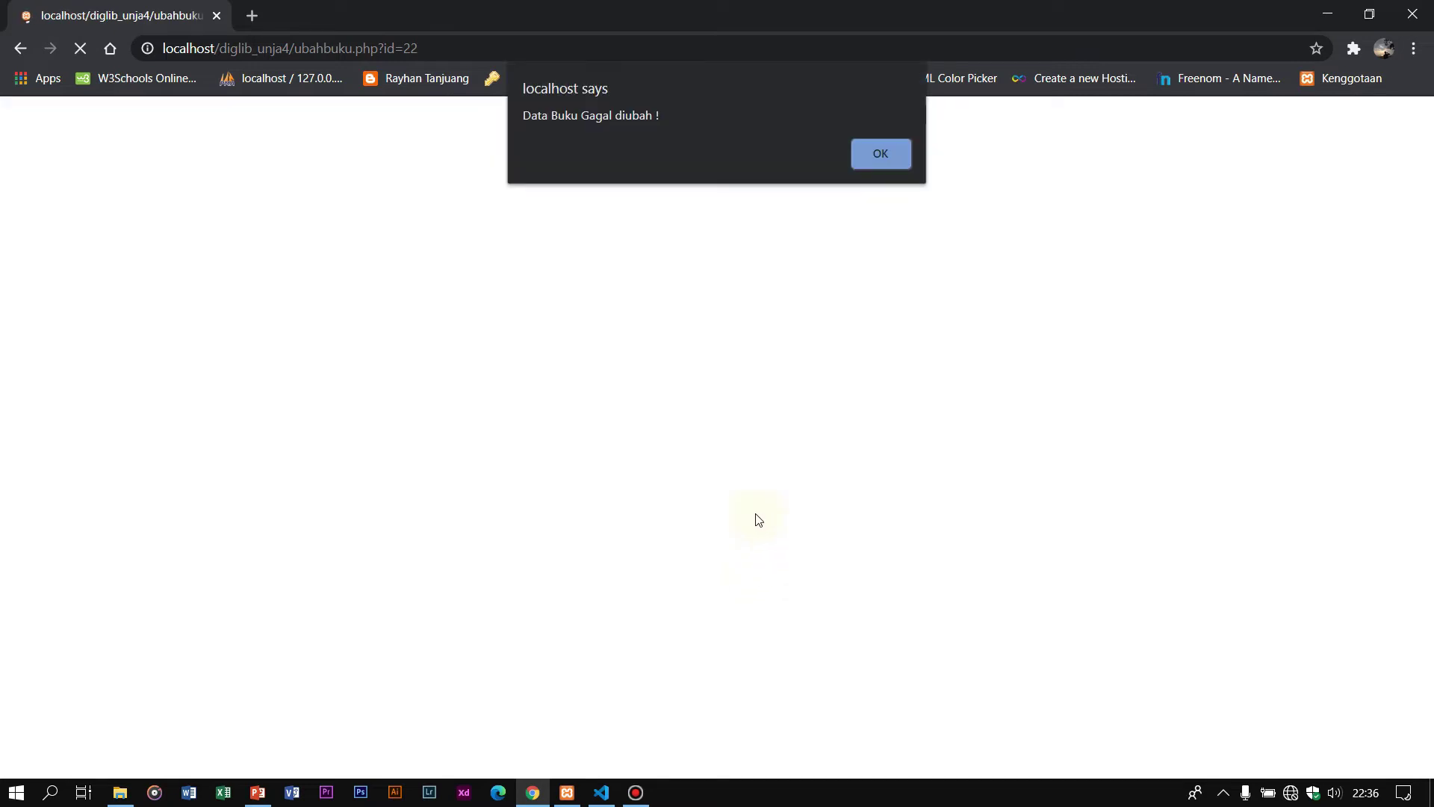
left_click(879, 161)
scroll(906, 256, "down", 5)
scroll(867, 352, "up", 2)
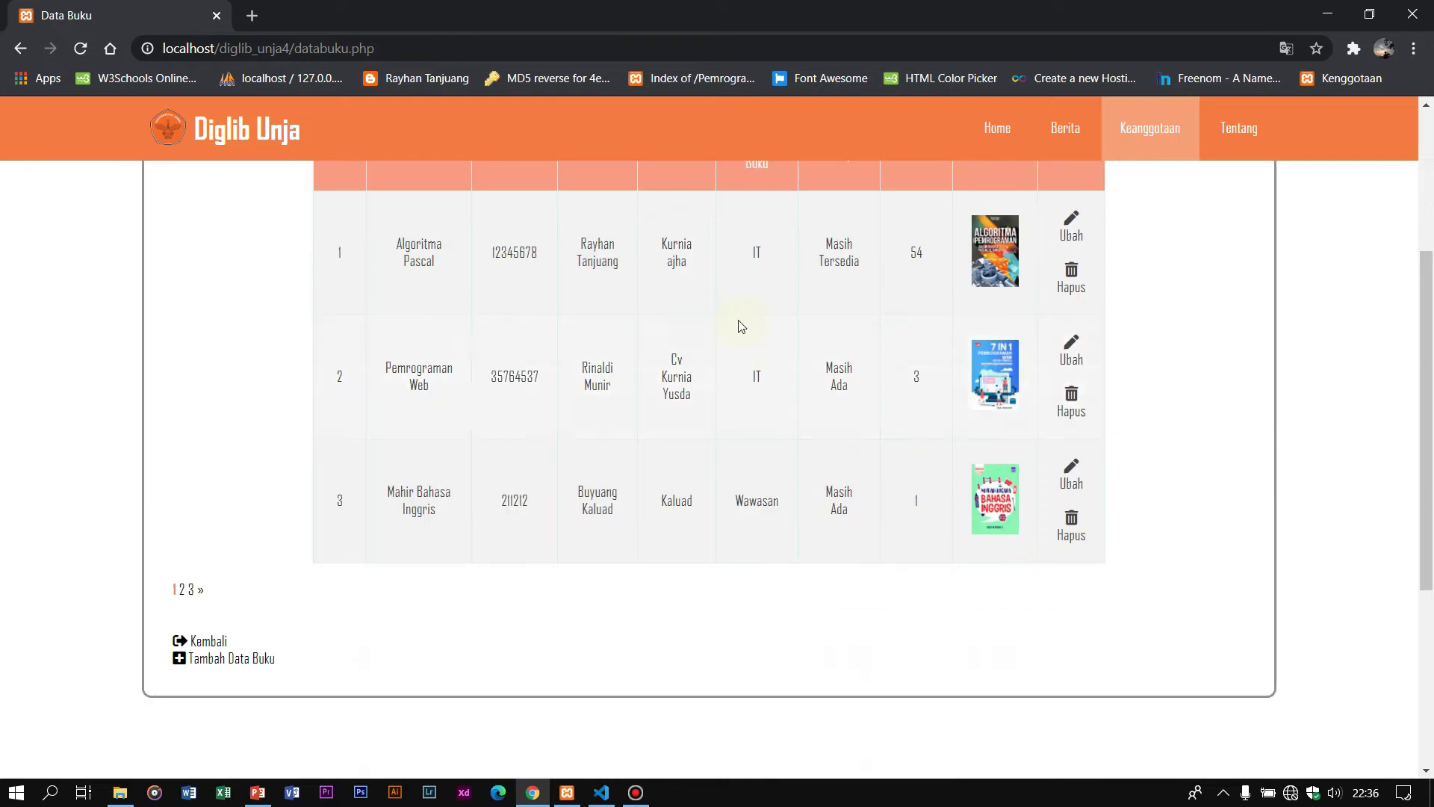
Step: Delete Pemrograman Python 3 from page 3 of the book list and dismiss the notice
left_click(192, 592)
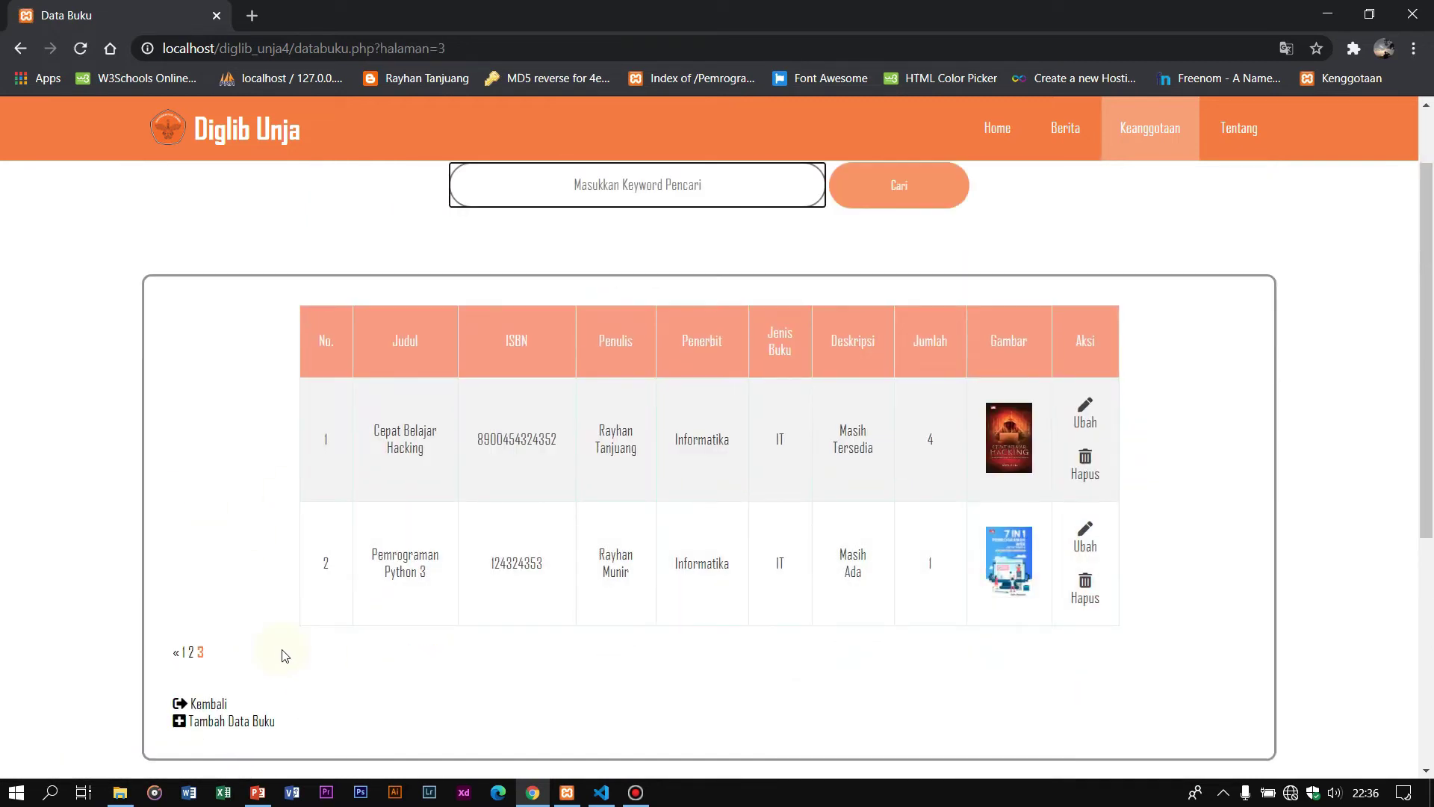
left_click(379, 551)
left_click_drag(386, 550, 1084, 597)
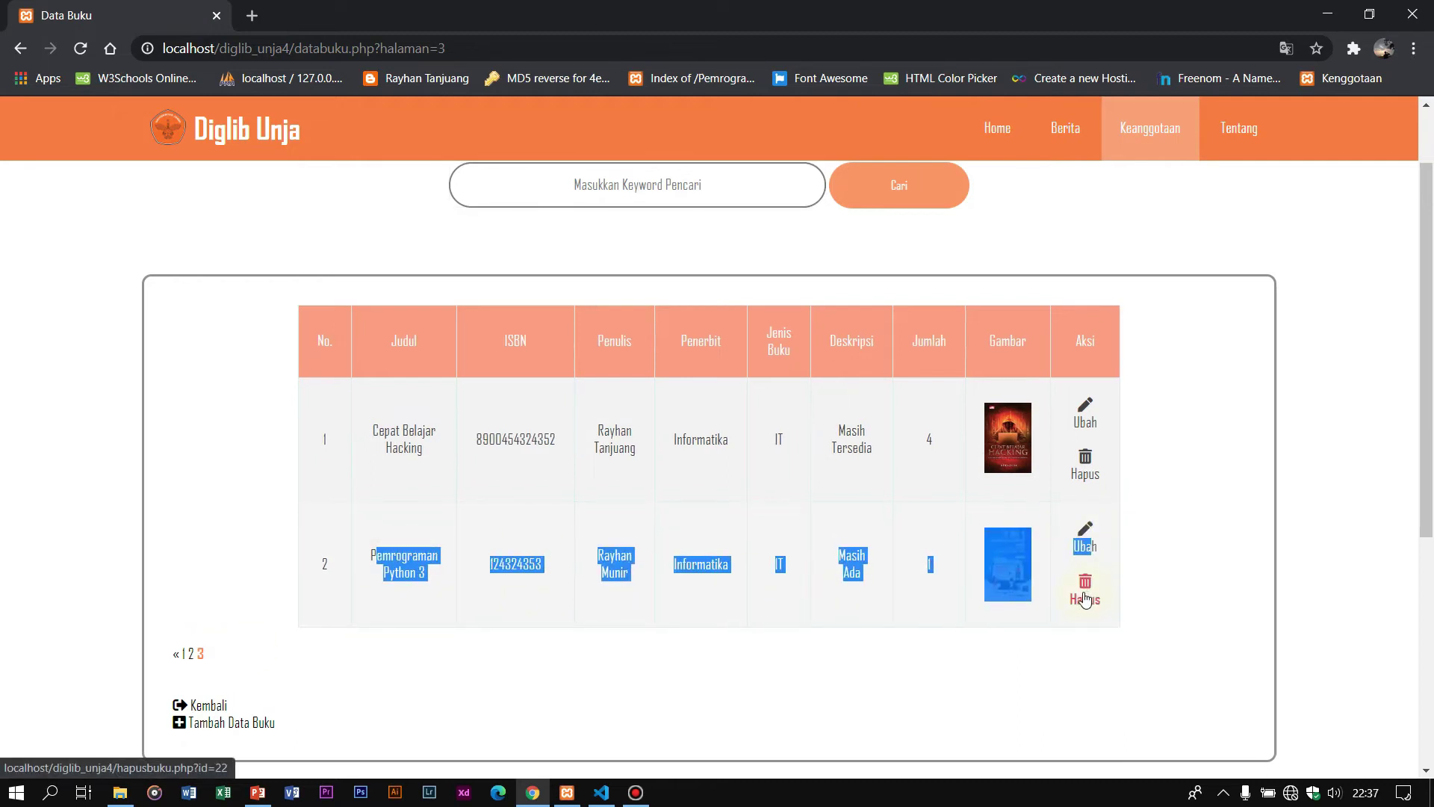
left_click(1085, 597)
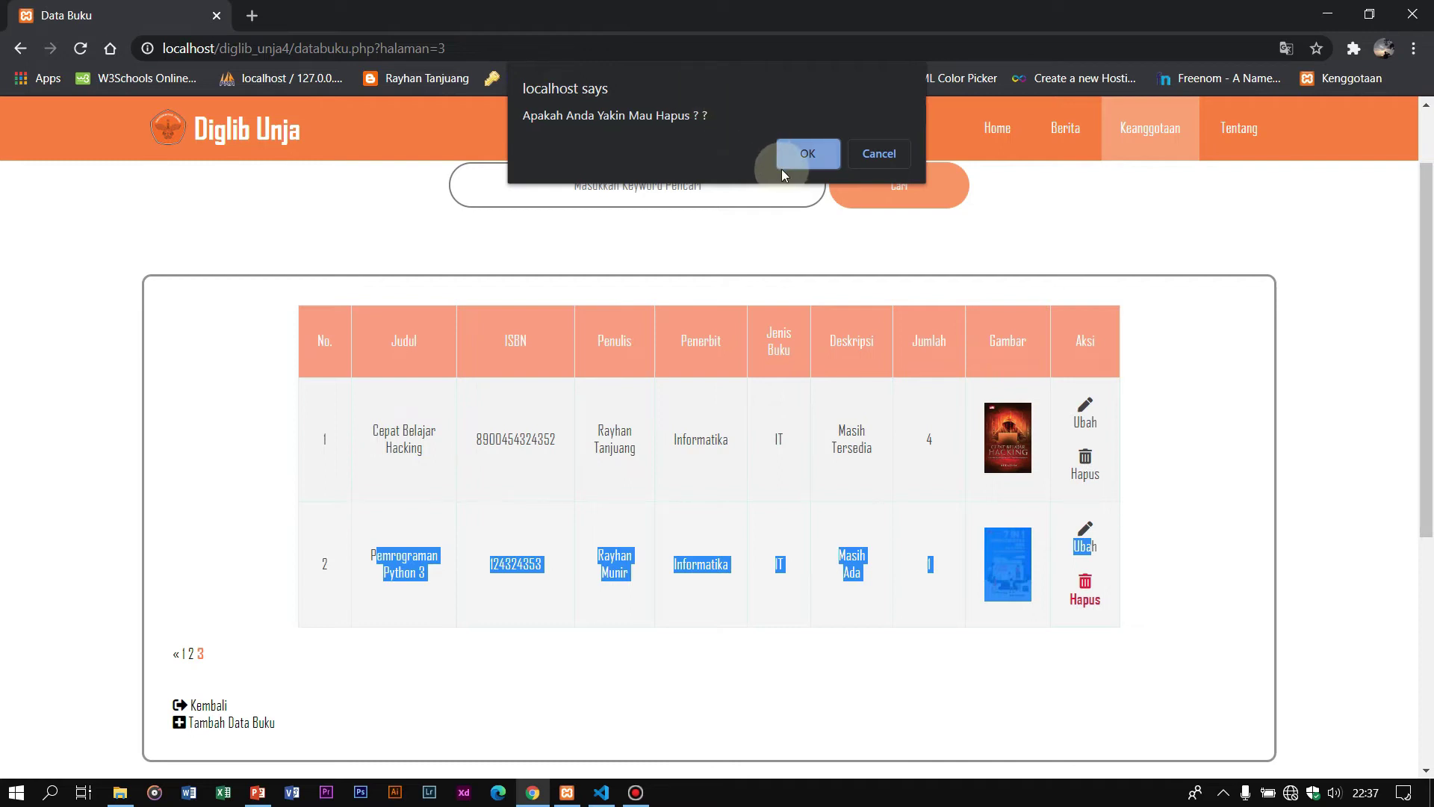
left_click(808, 155)
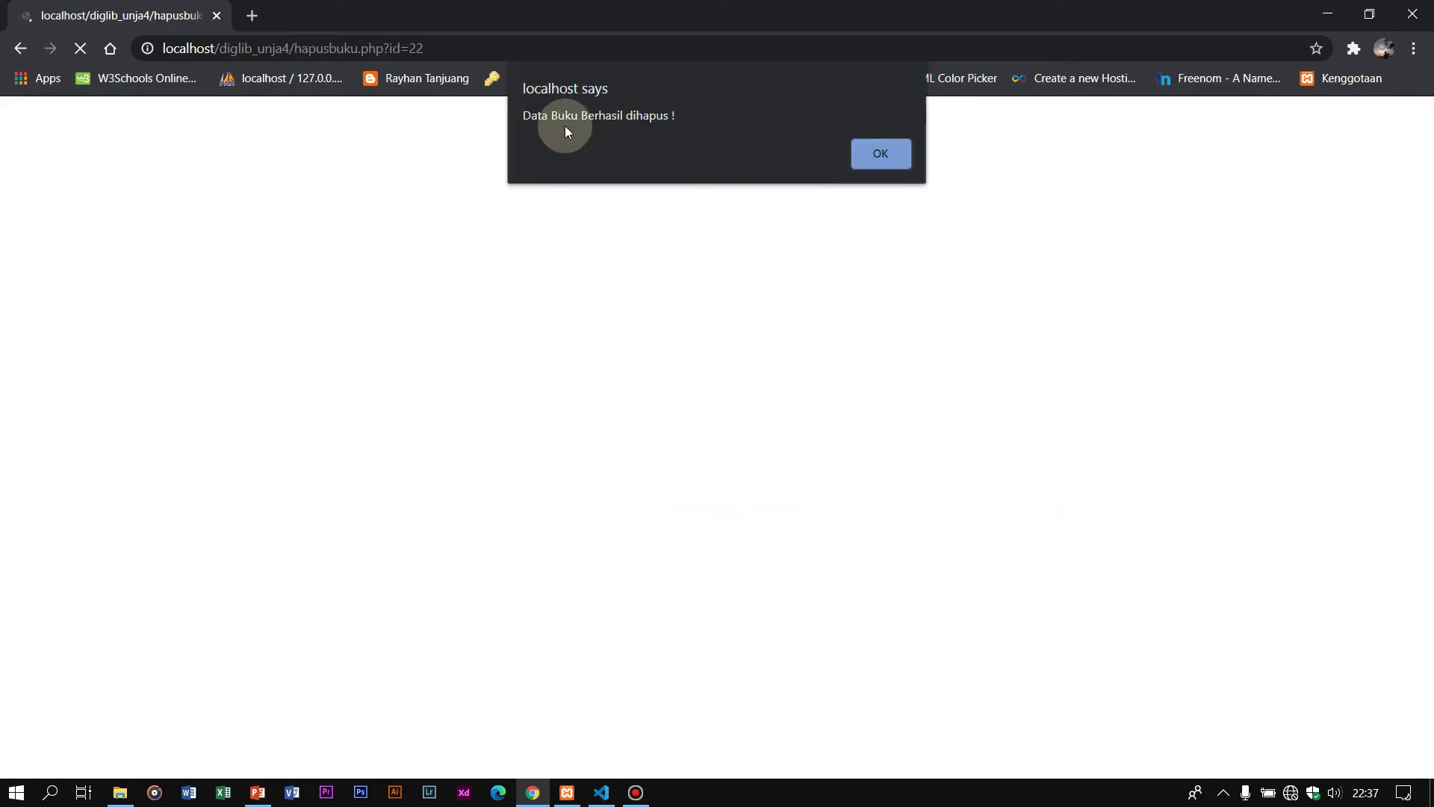
left_click(886, 160)
Step: Start deleting Mahir Bahasa Inggris, then cancel so it stays
scroll(1082, 499, "down", 4)
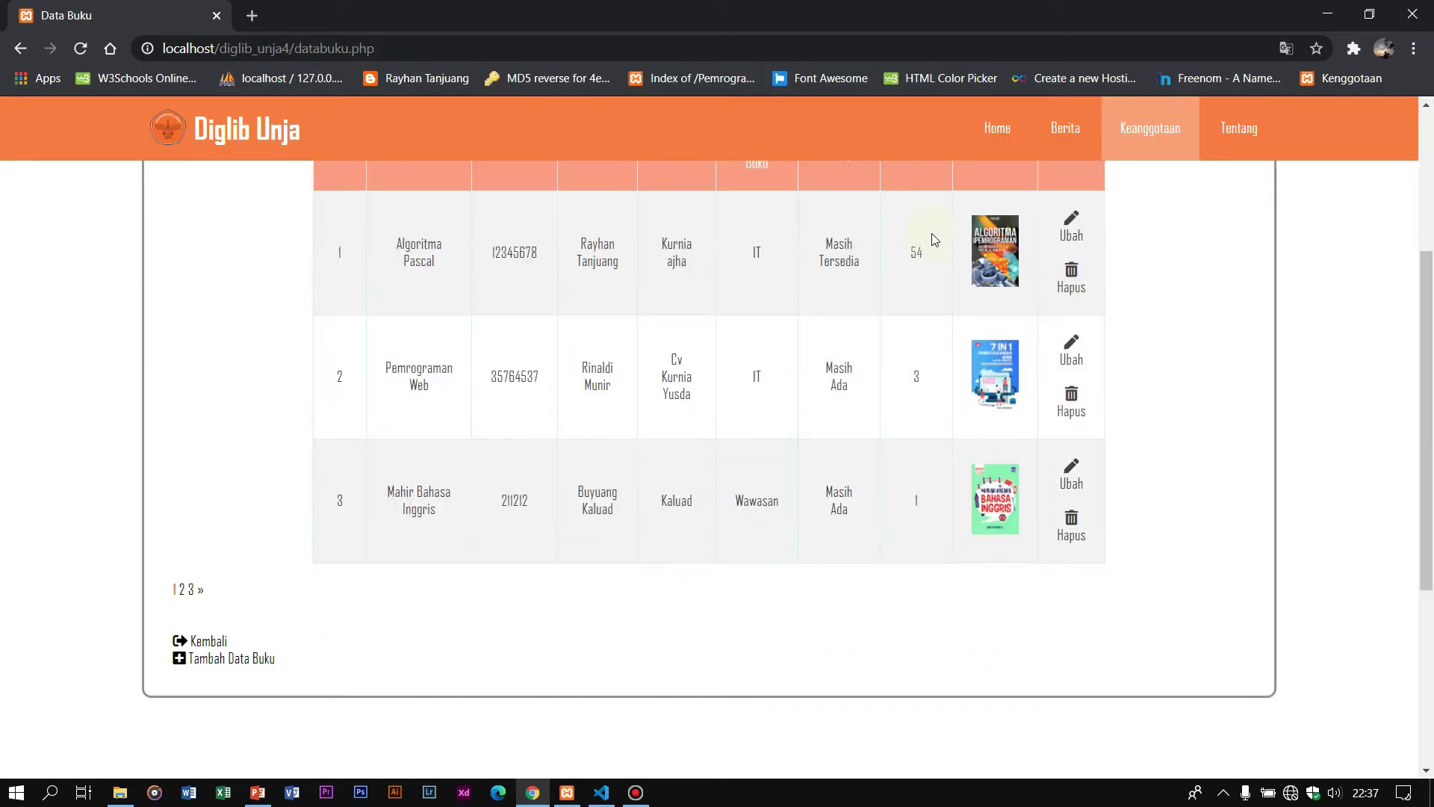
left_click(1071, 534)
left_click(878, 156)
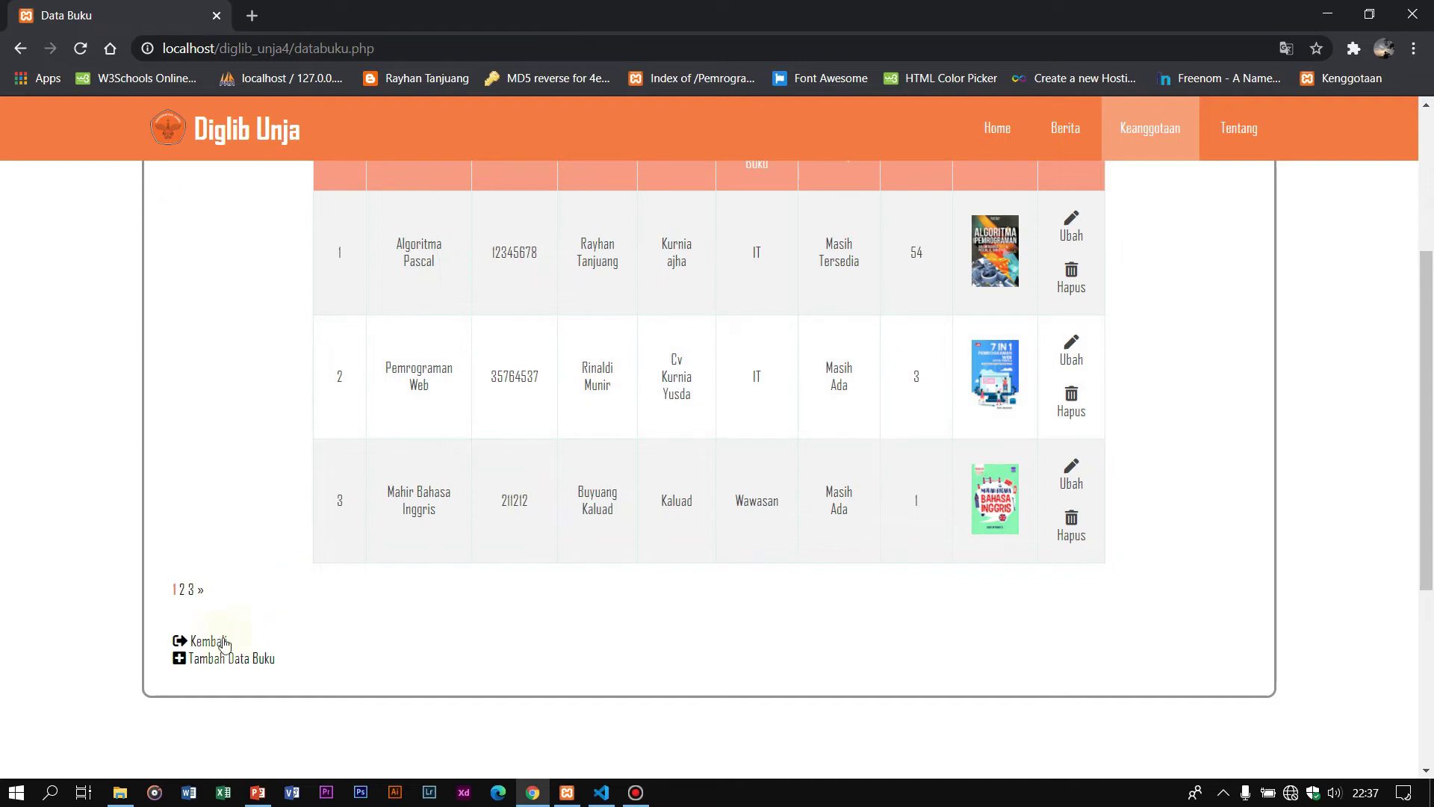
Step: Return to Admin Masuk and open the Peminjam Input Pinjam loan form
left_click(181, 643)
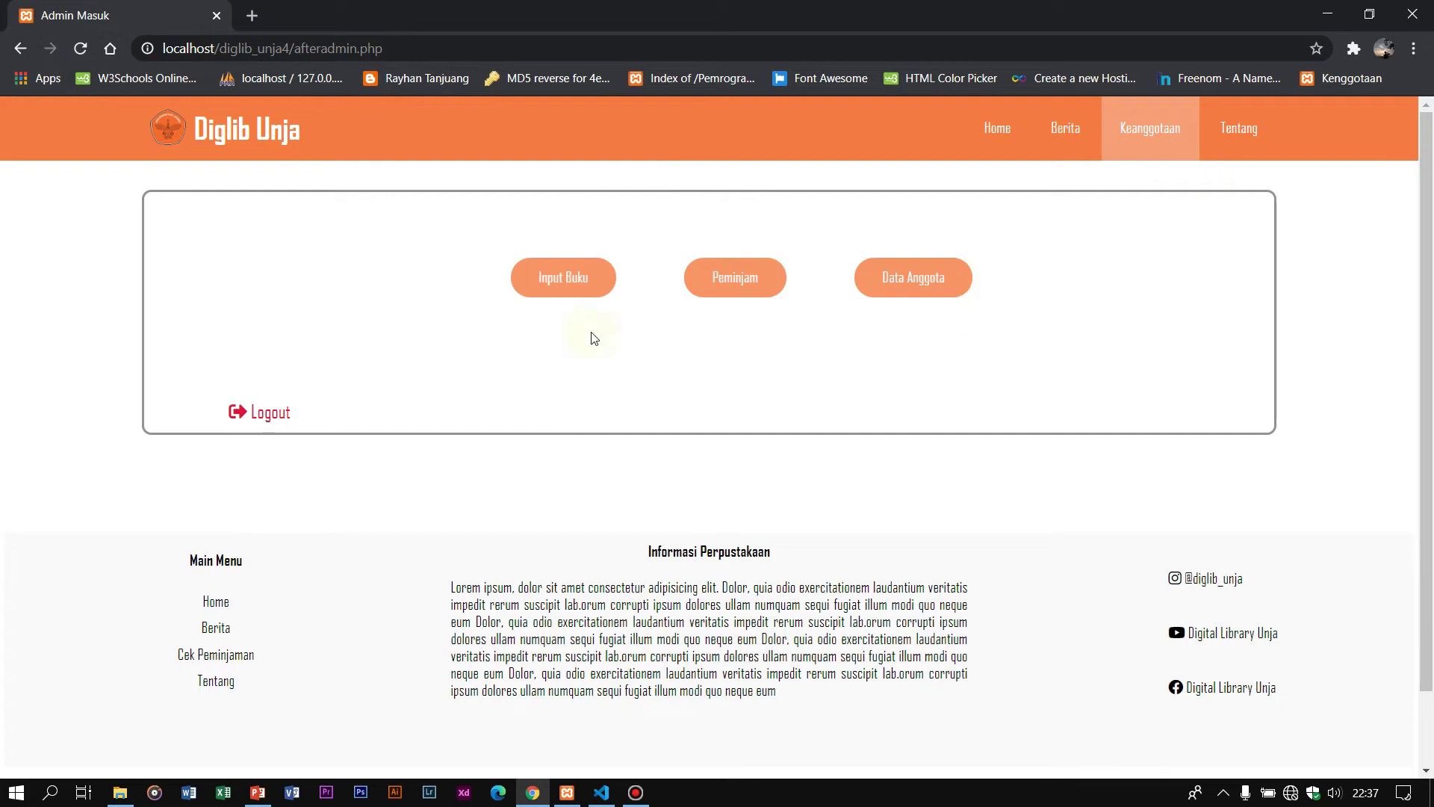
left_click(749, 293)
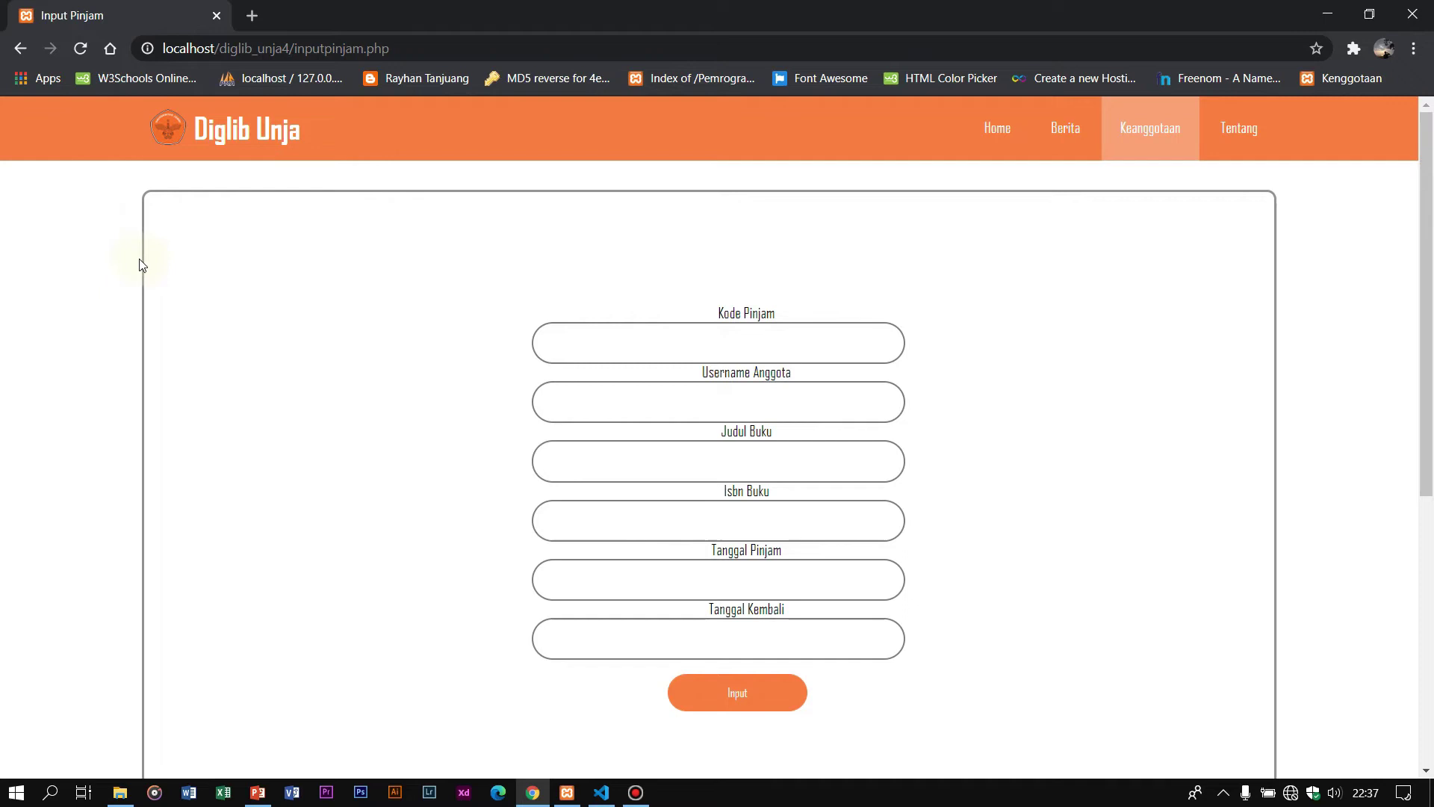
scroll(484, 239, "down", 3)
scroll(523, 246, "up", 3)
scroll(998, 314, "down", 2)
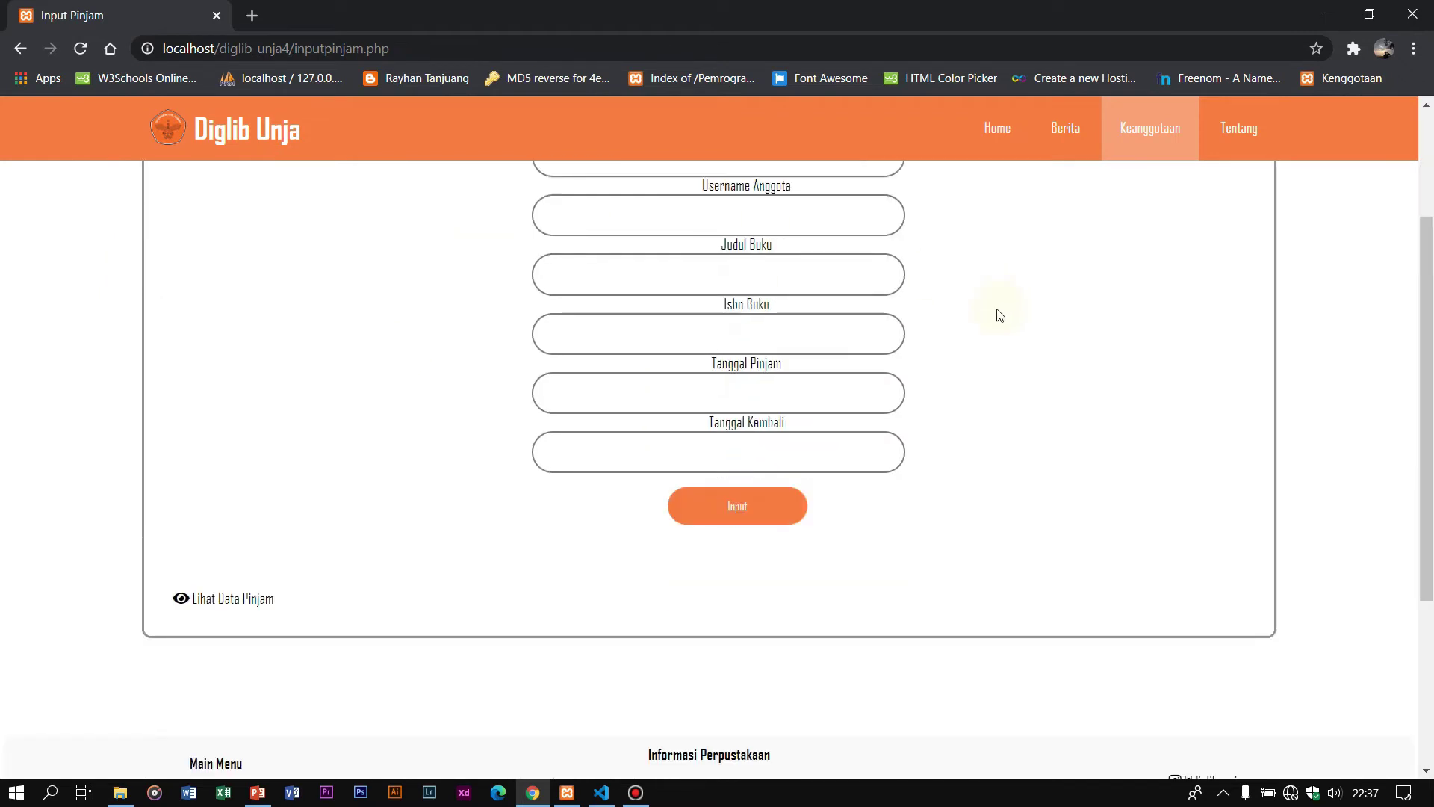
Step: Open Lihat Data Pinjam and browse the recorded loans table
left_click(231, 601)
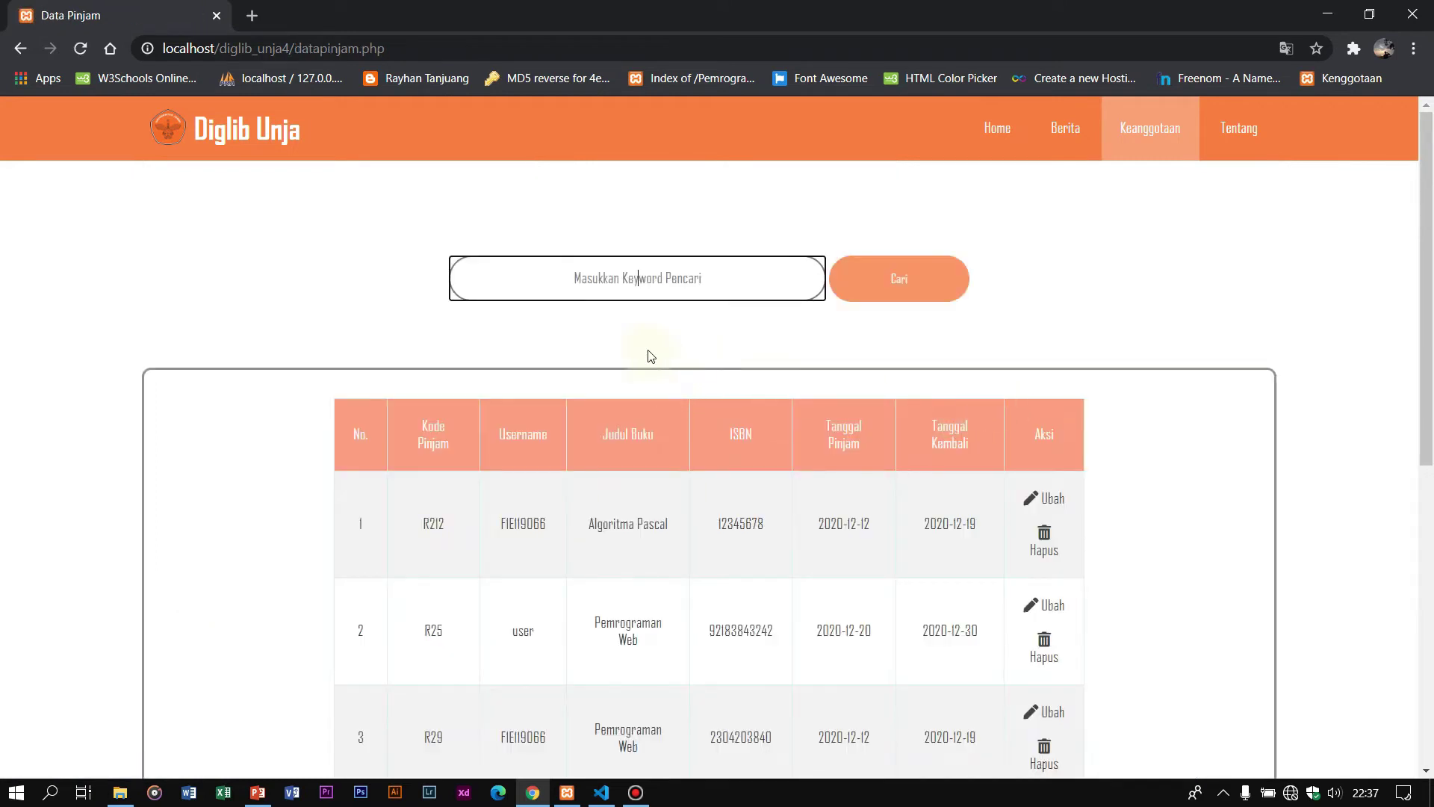
scroll(651, 356, "down", 1)
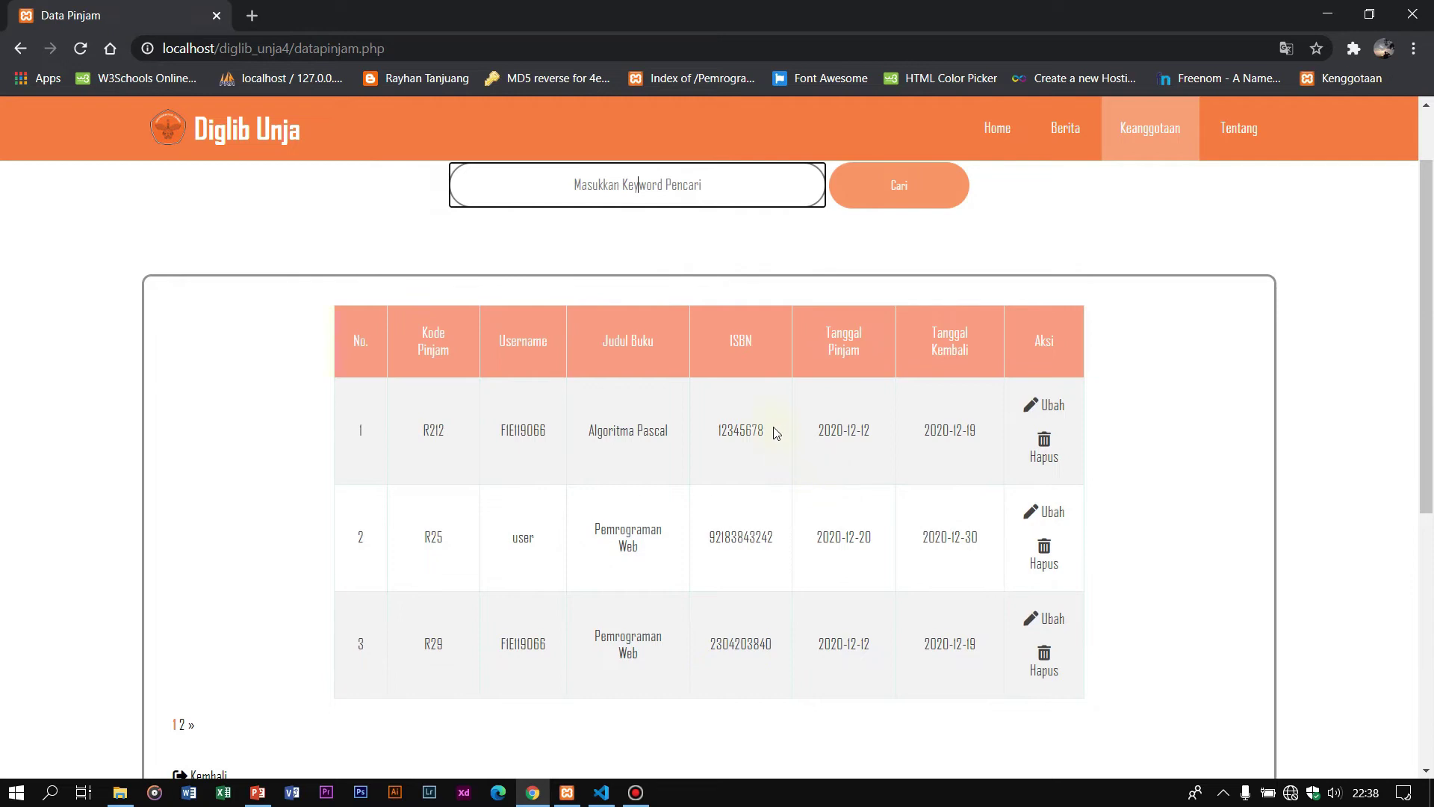
scroll(664, 427, "down", 1)
scroll(665, 427, "up", 2)
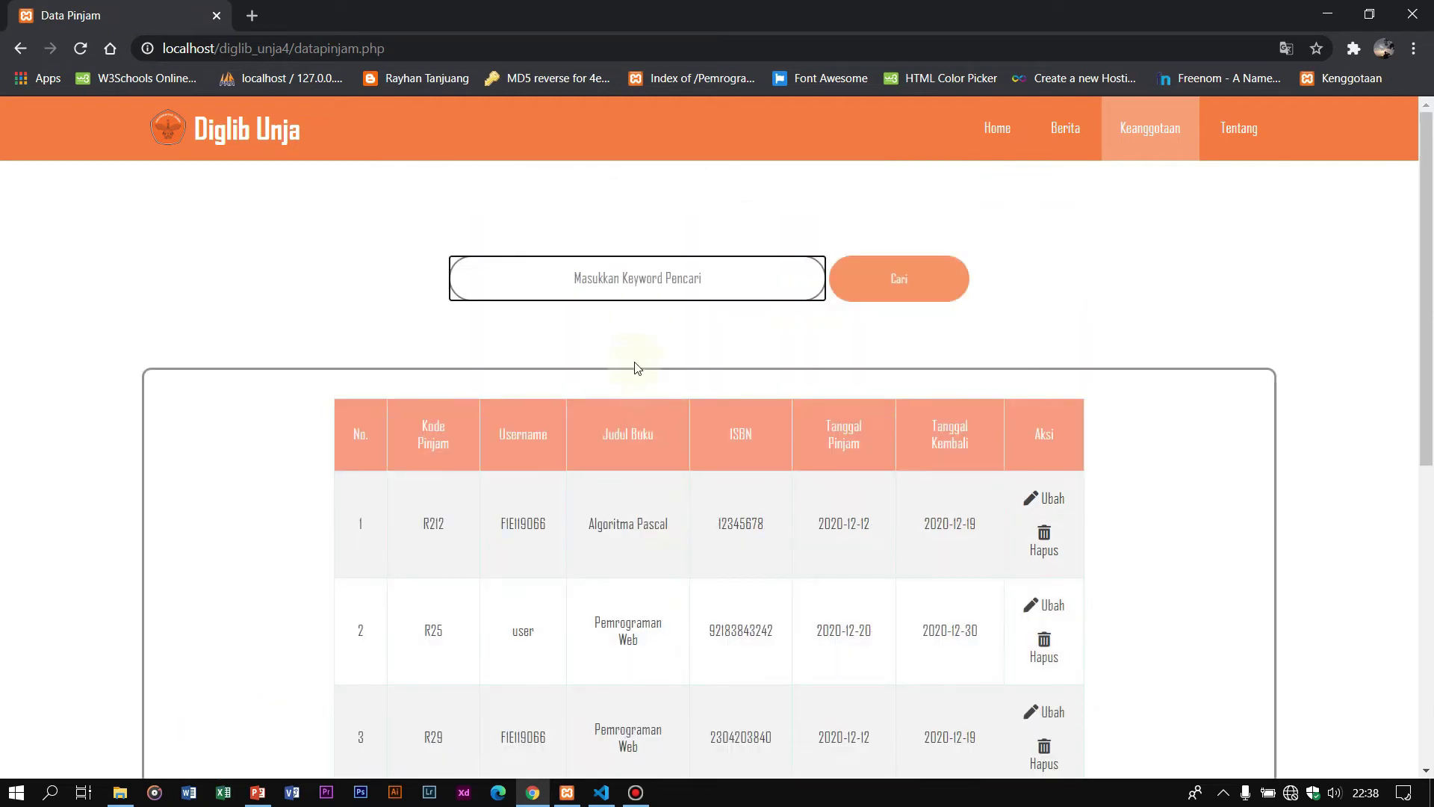
scroll(641, 324, "down", 2)
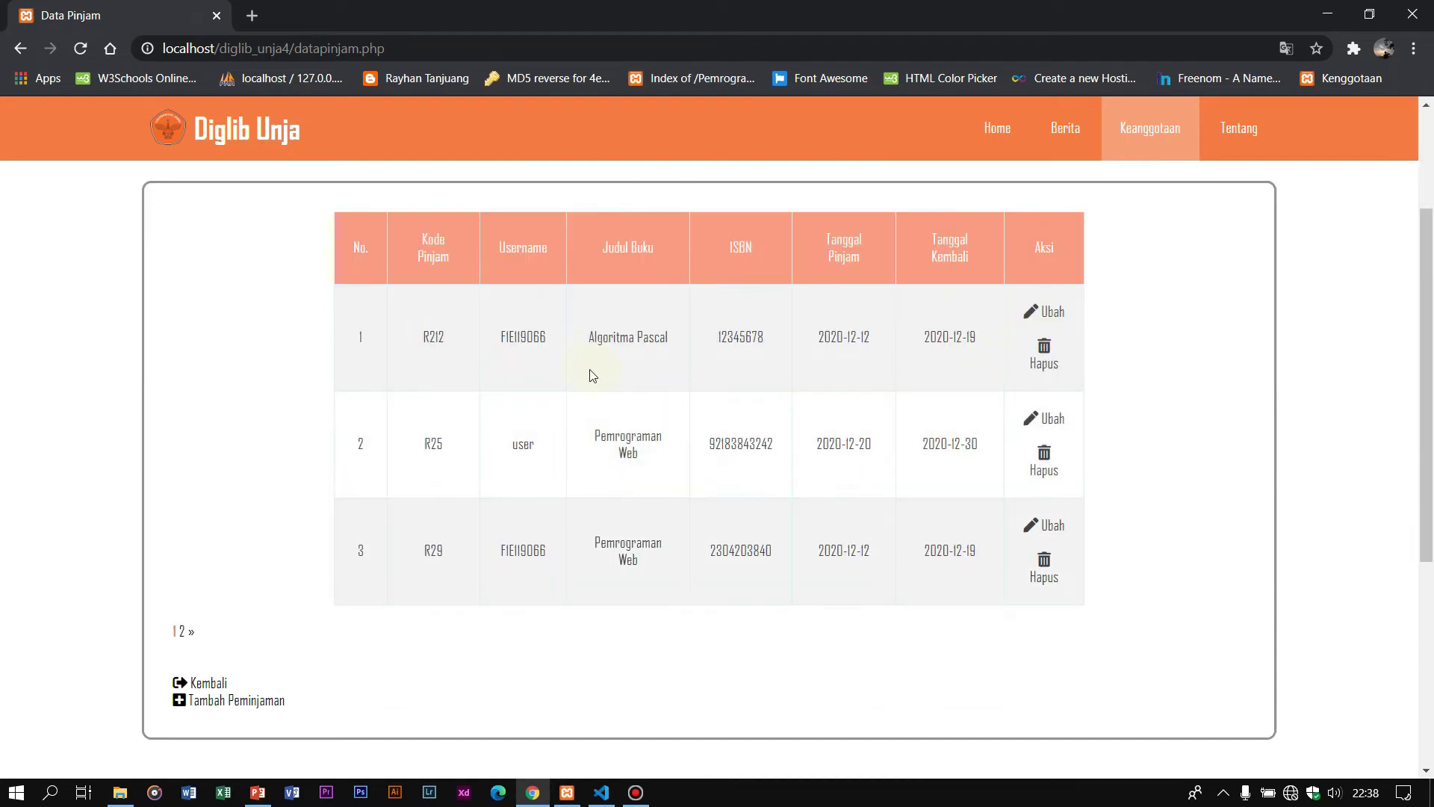
scroll(593, 375, "up", 2)
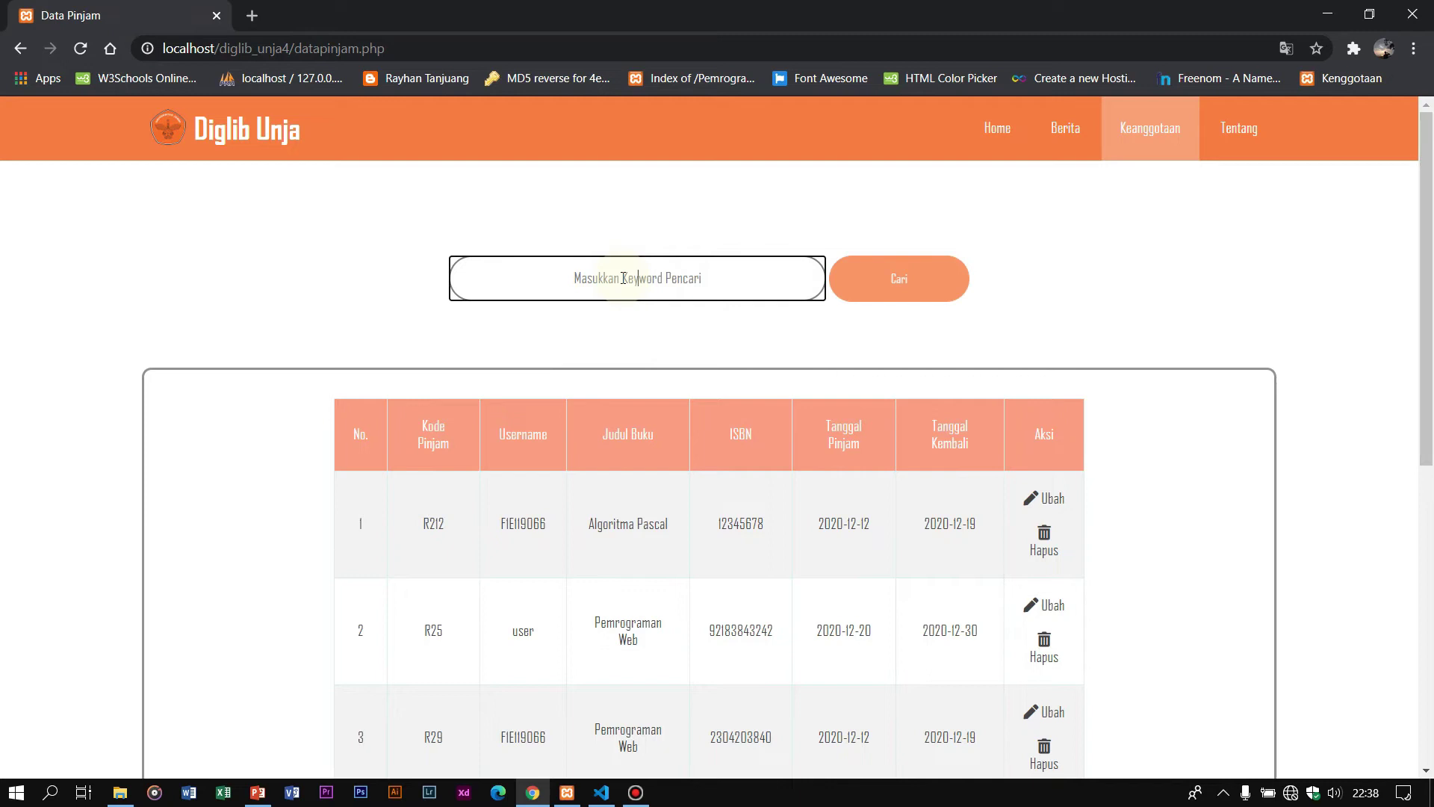
Step: Search the loans by the member's username, listing three loans including Algoritma Pascal
type("fle119066")
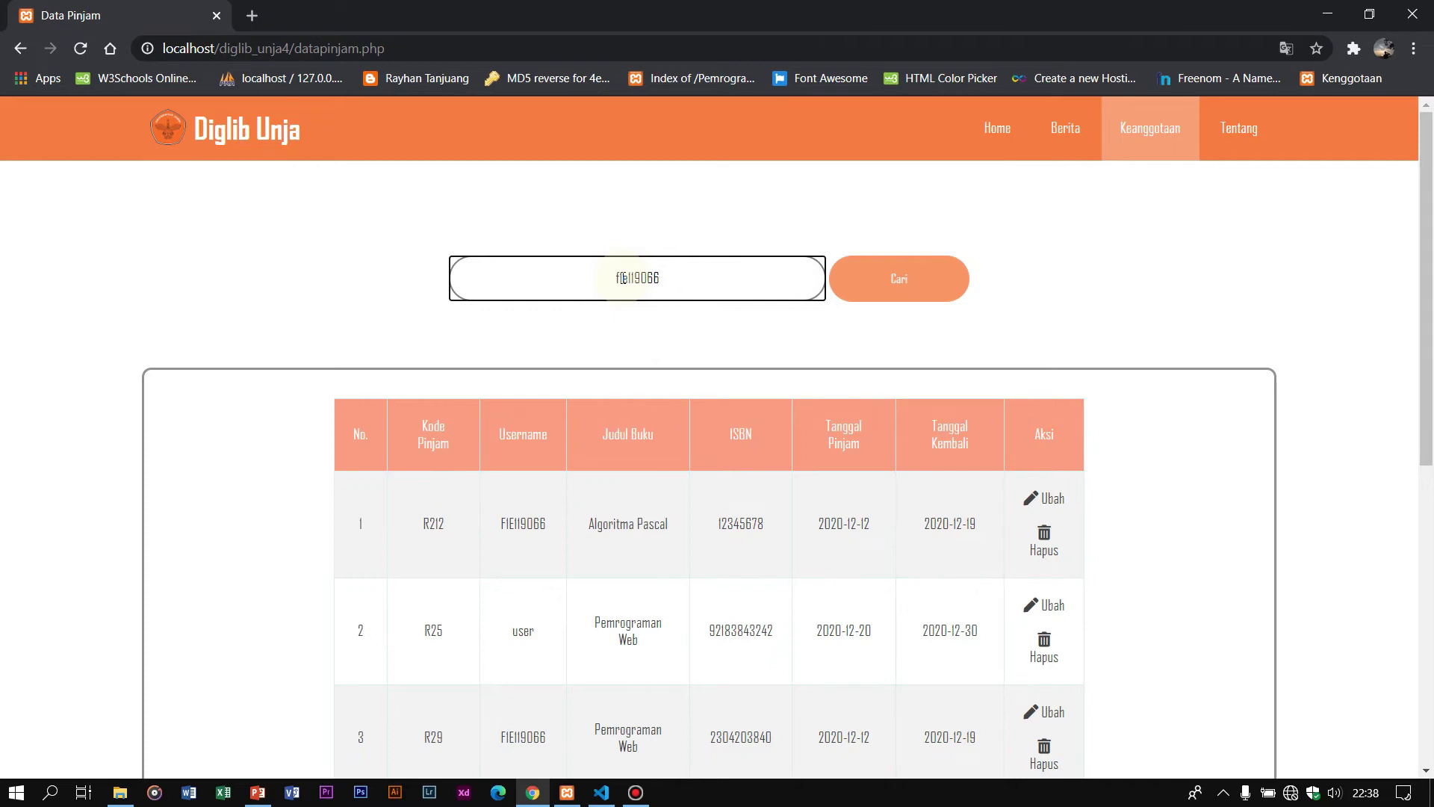
left_click(877, 290)
scroll(567, 503, "down", 3)
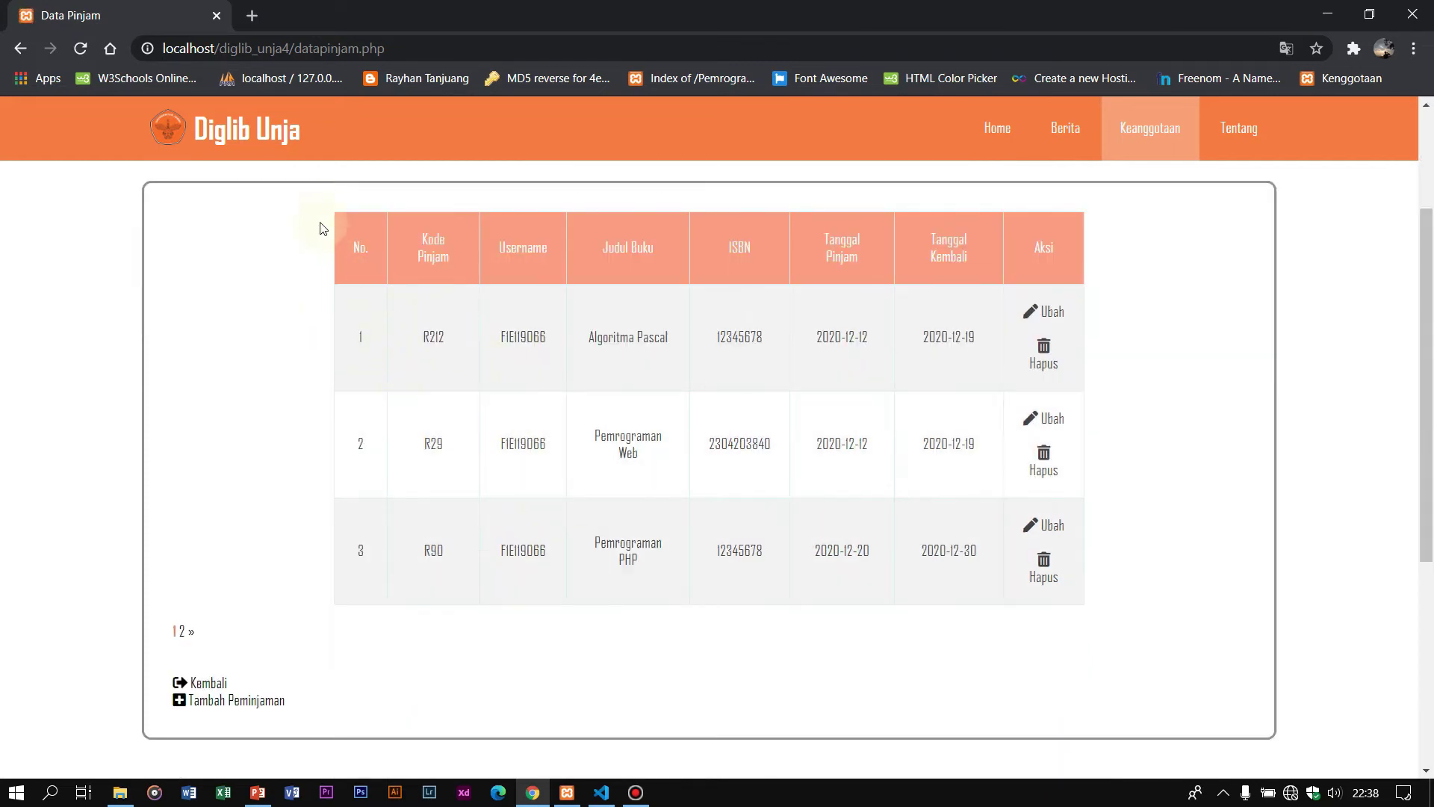
scroll(390, 242, "up", 3)
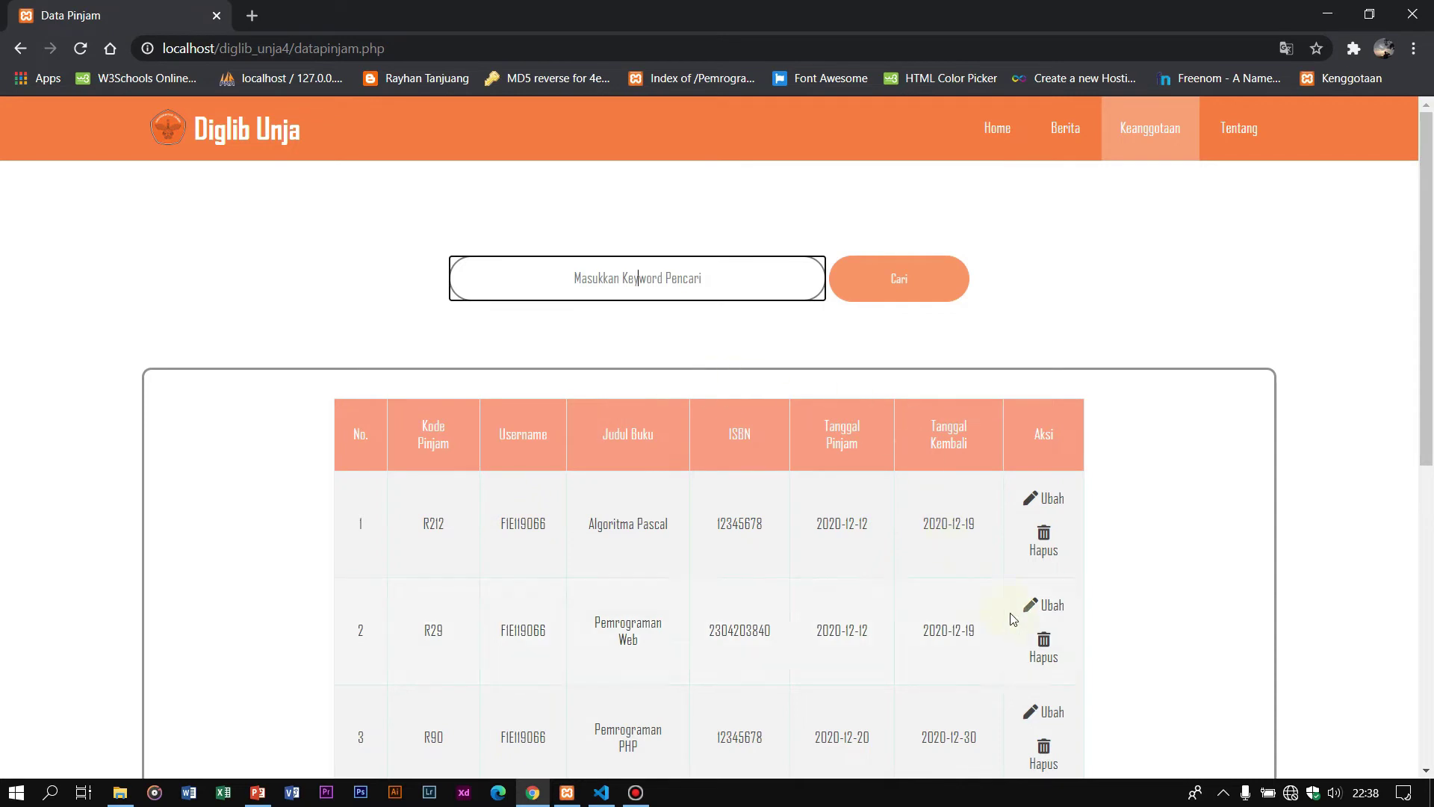
scroll(768, 410, "down", 3)
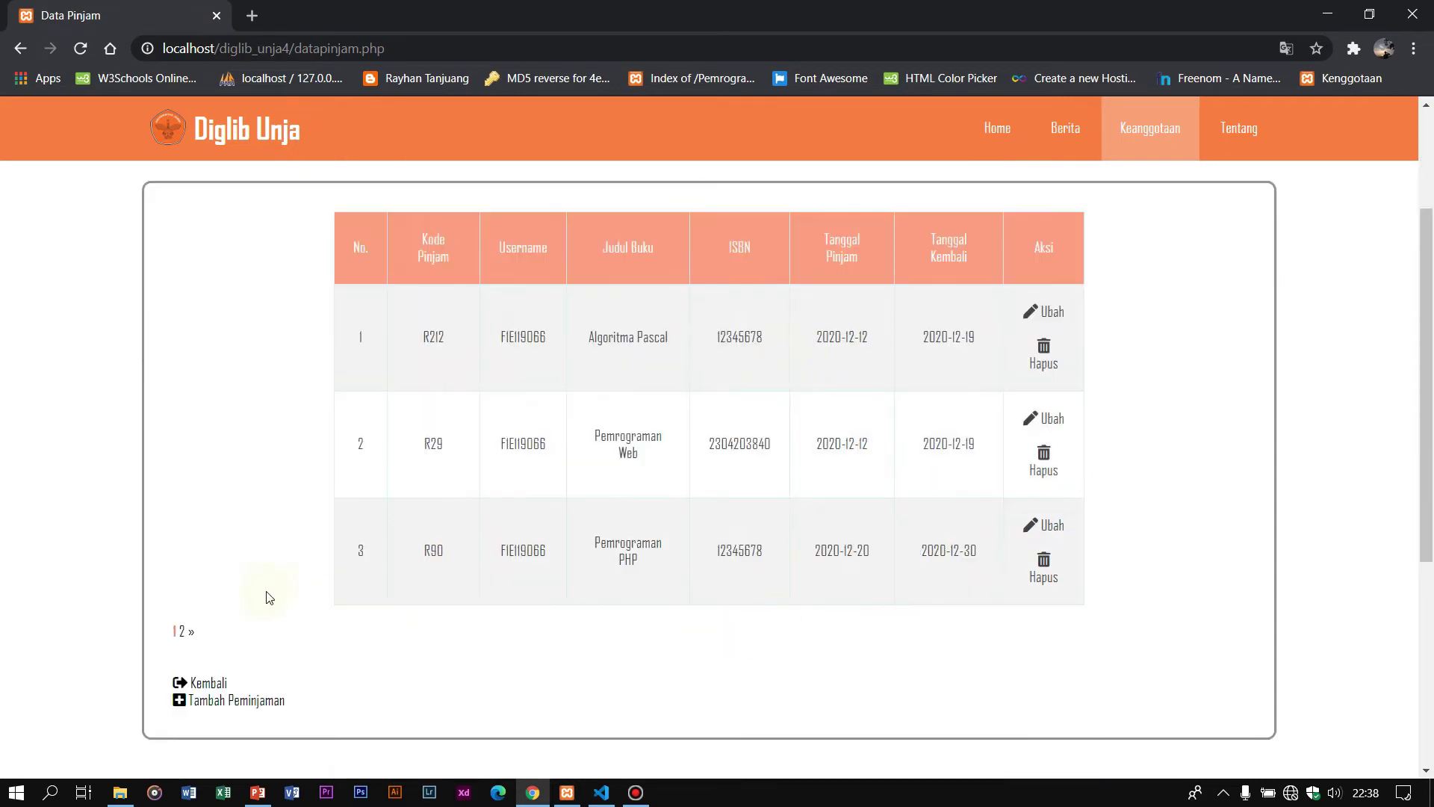
scroll(588, 398, "up", 3)
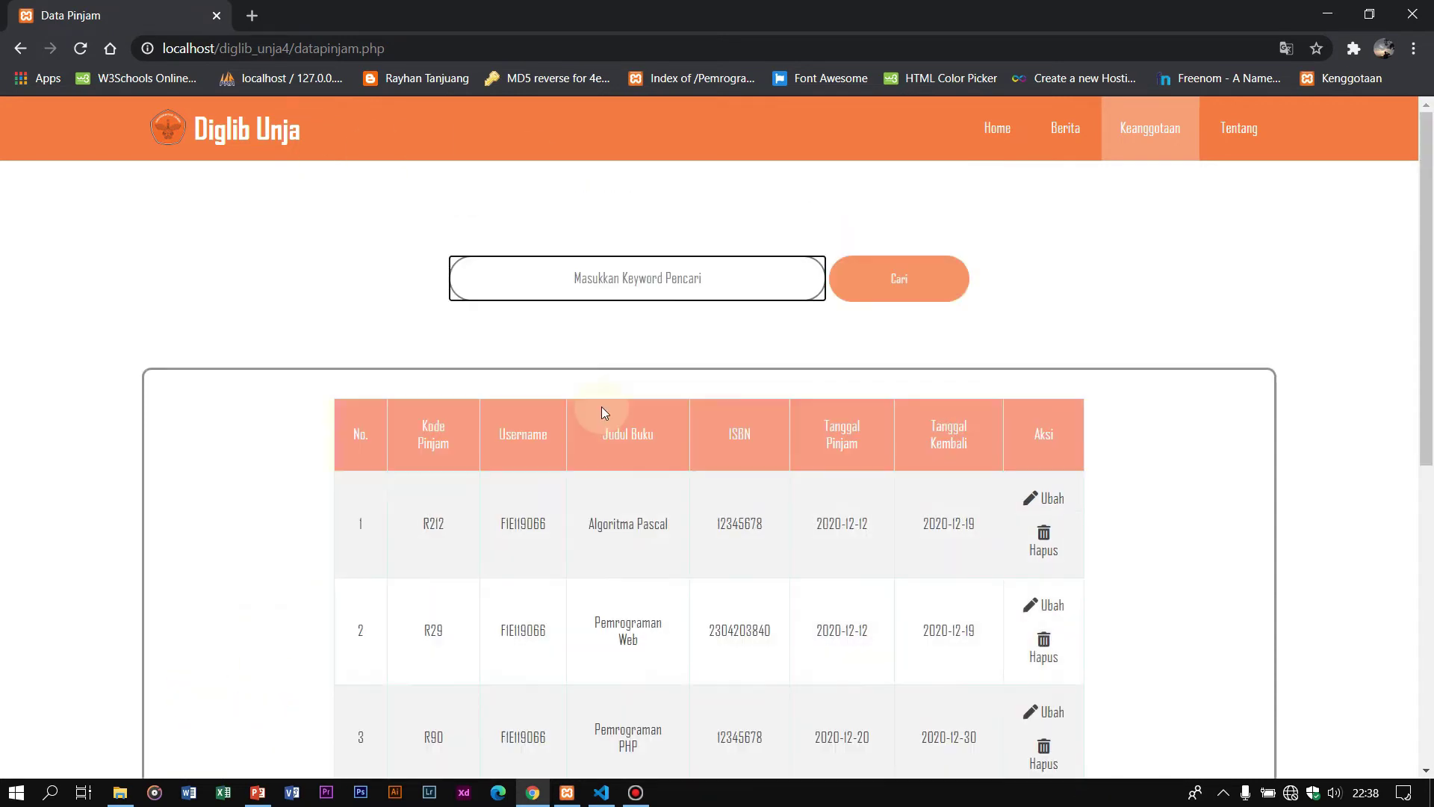
scroll(372, 299, "down", 3)
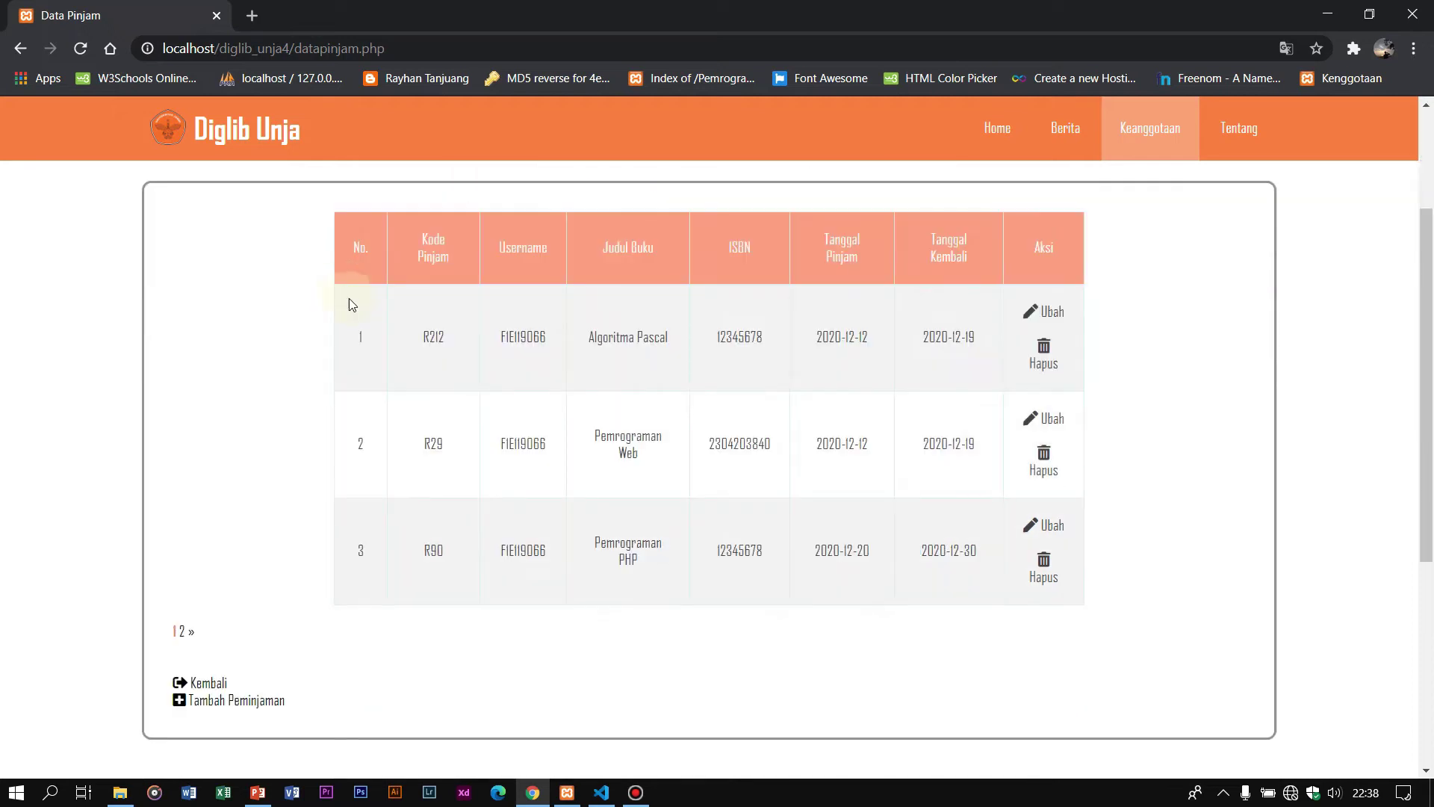
scroll(618, 336, "up", 3)
scroll(304, 512, "down", 2)
scroll(304, 512, "down", 1)
Step: Open the loan form and enter loan code R26 with the member's username
left_click(213, 707)
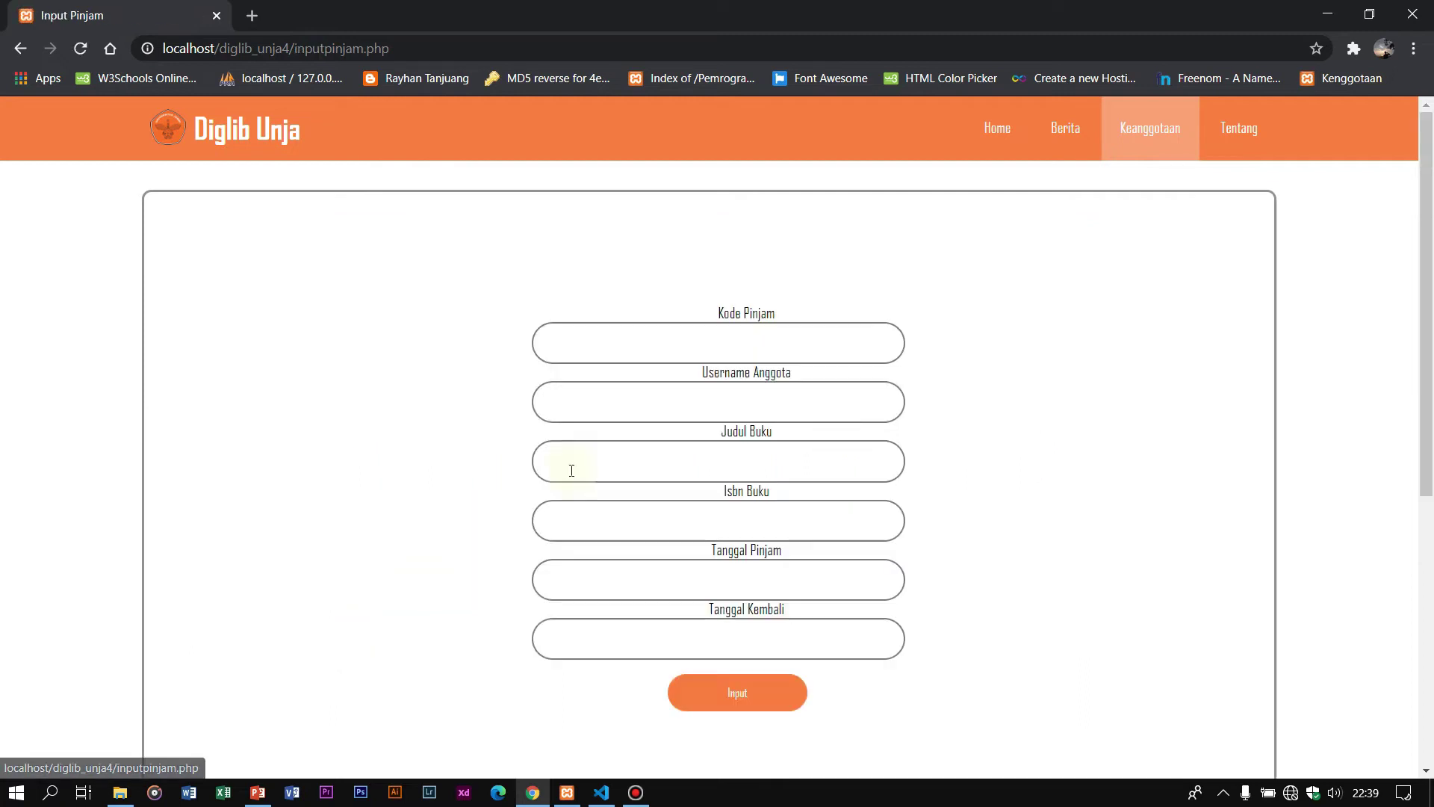
left_click(627, 343)
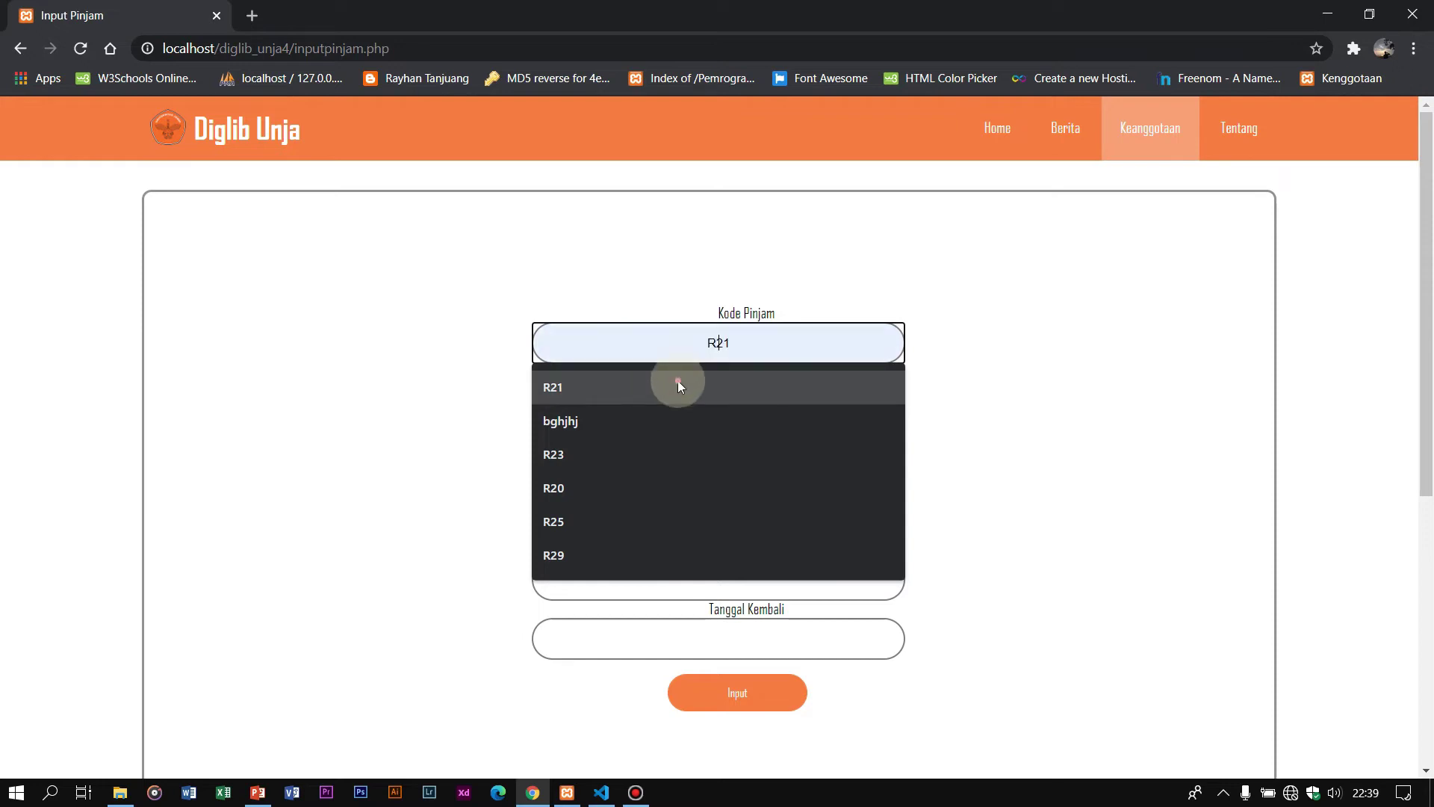
type("R2")
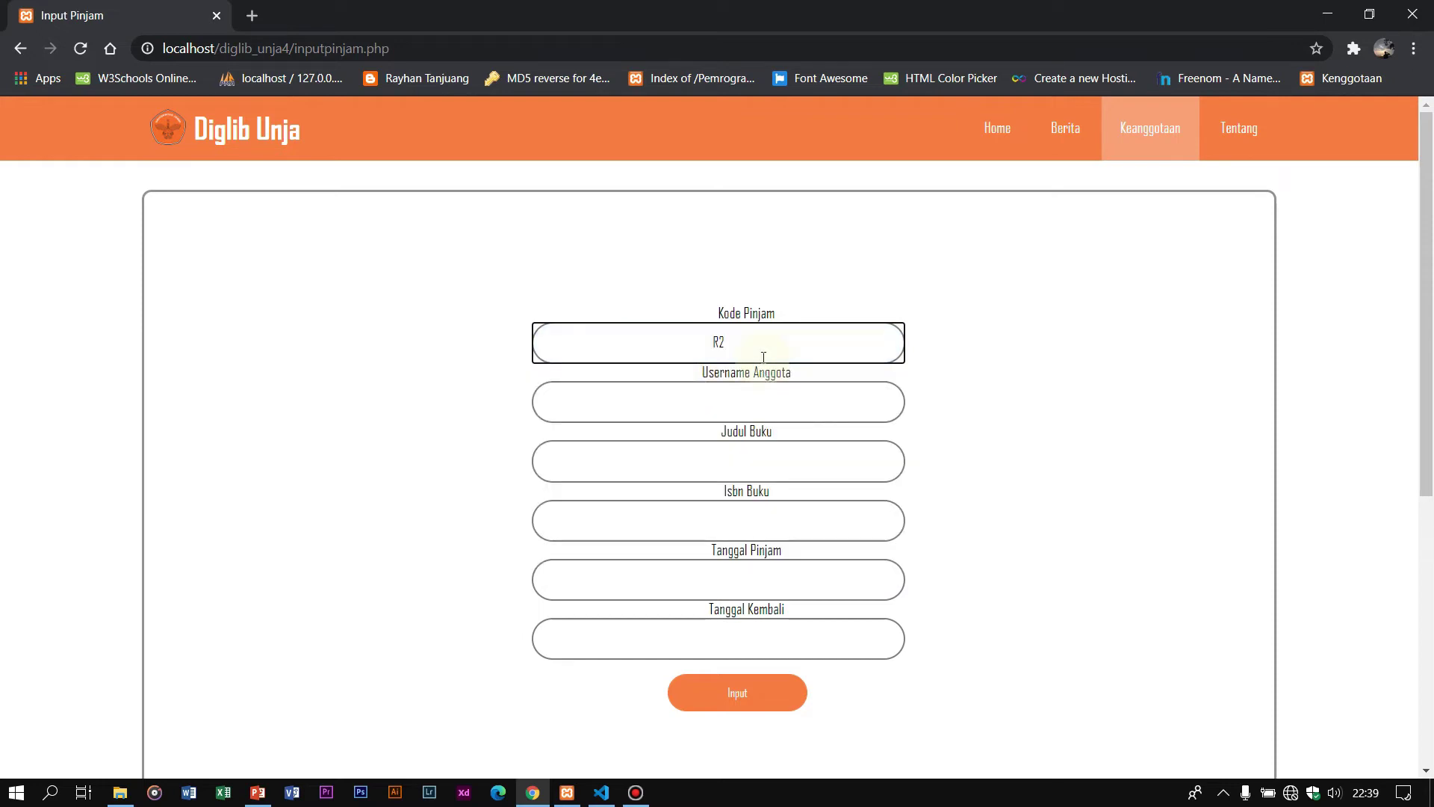
type("6")
left_click(770, 410)
left_click(726, 469)
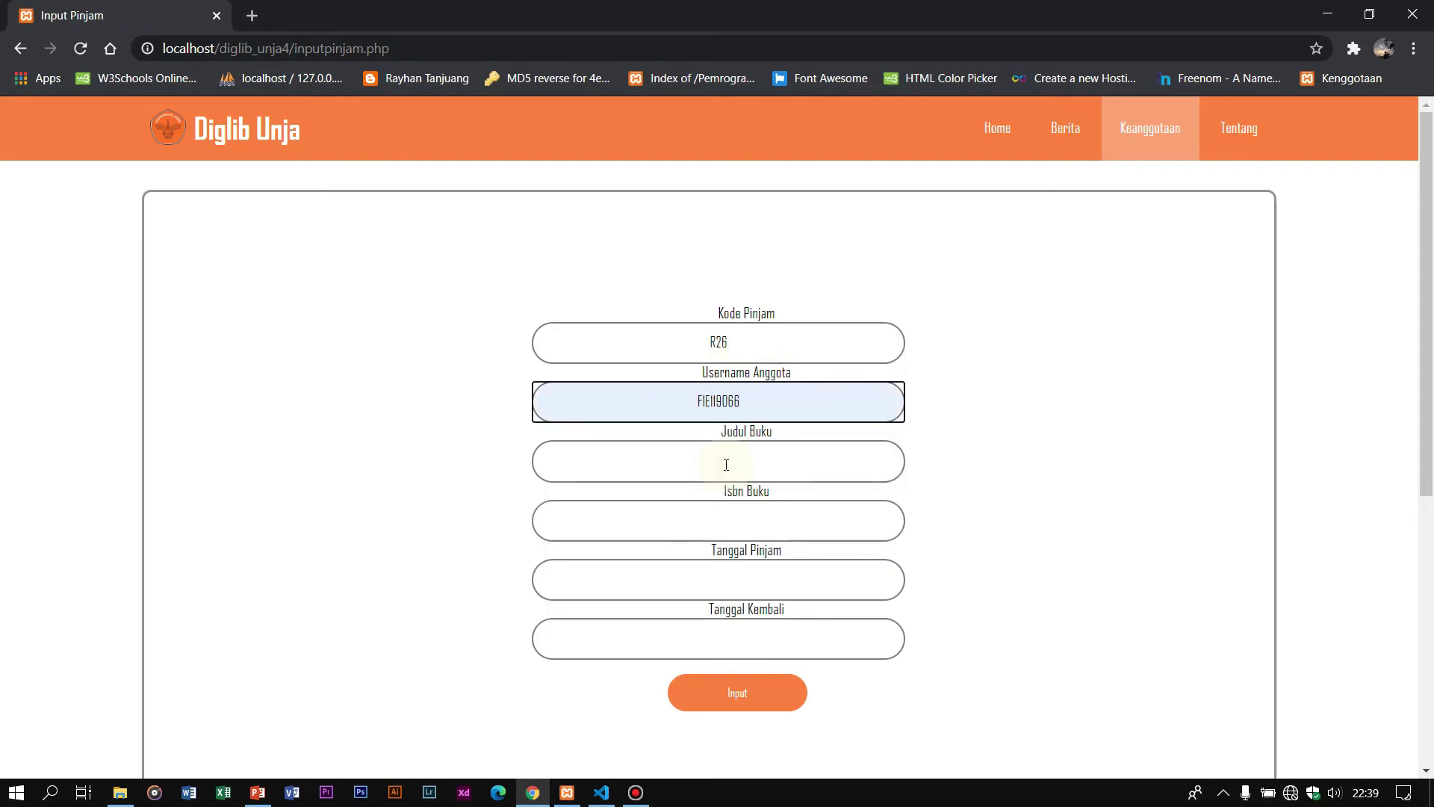
left_click(725, 465)
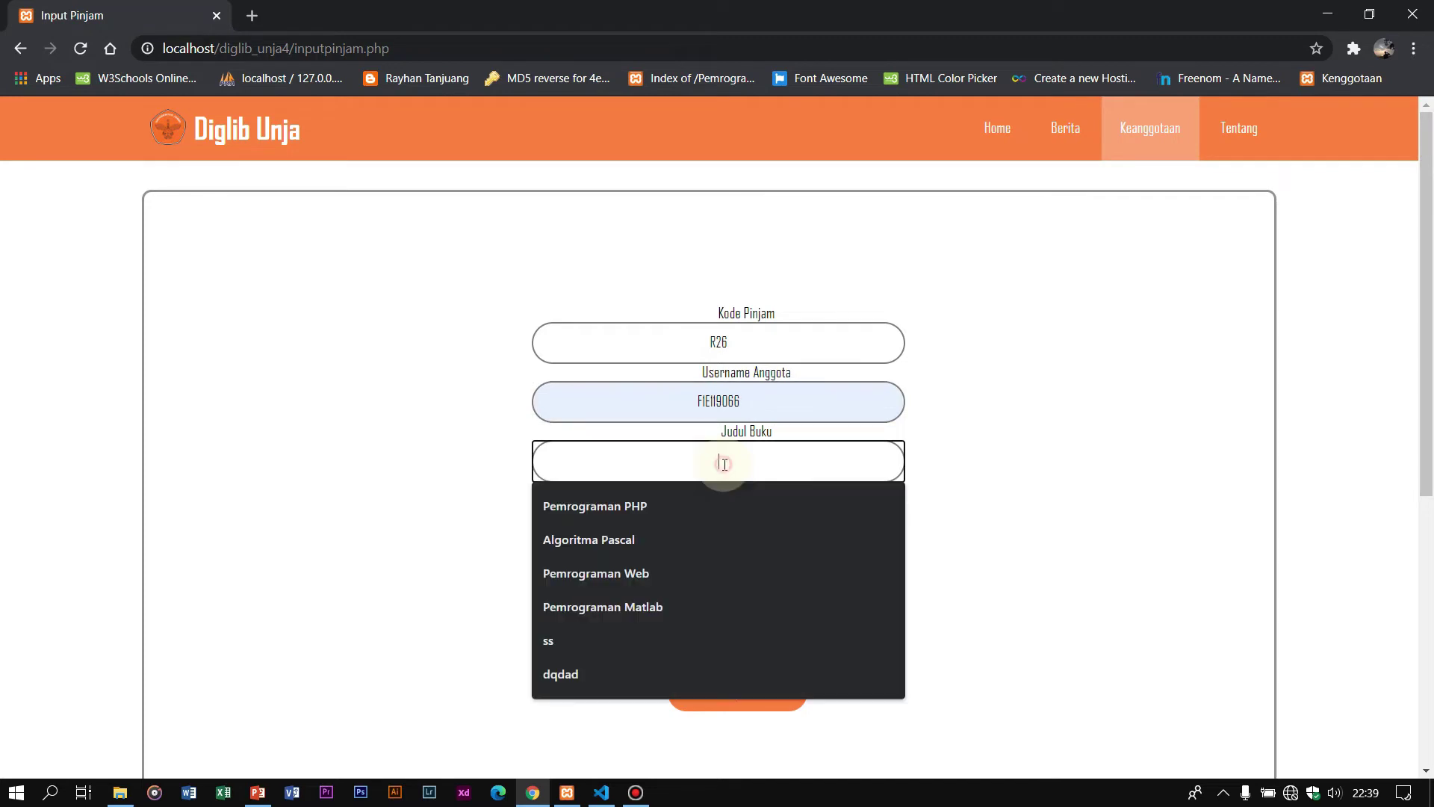
left_click(672, 607)
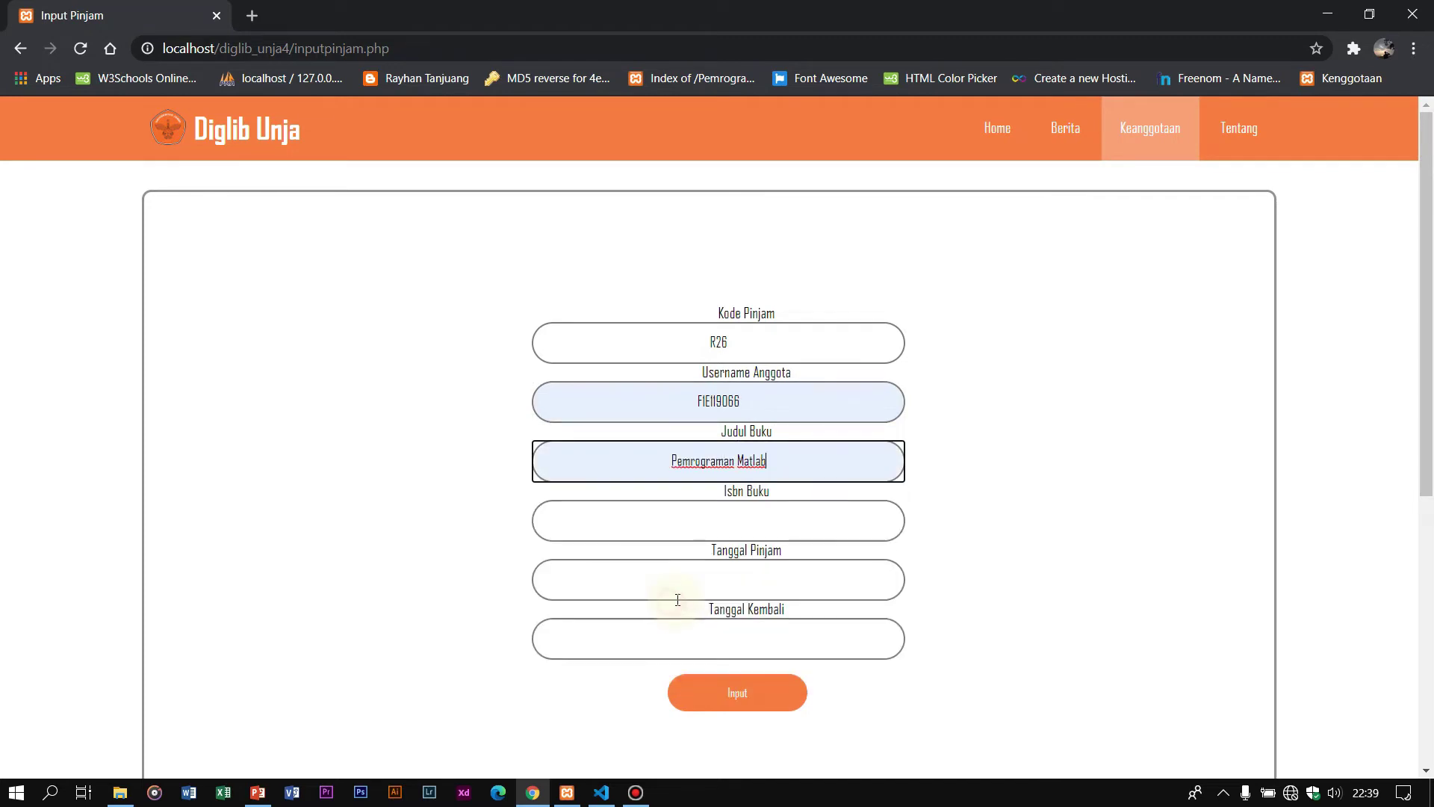
key("BackSpace")
key("BackSpace")
key("BackSpace")
key("BackSpace")
key("BackSpace")
key("BackSpace")
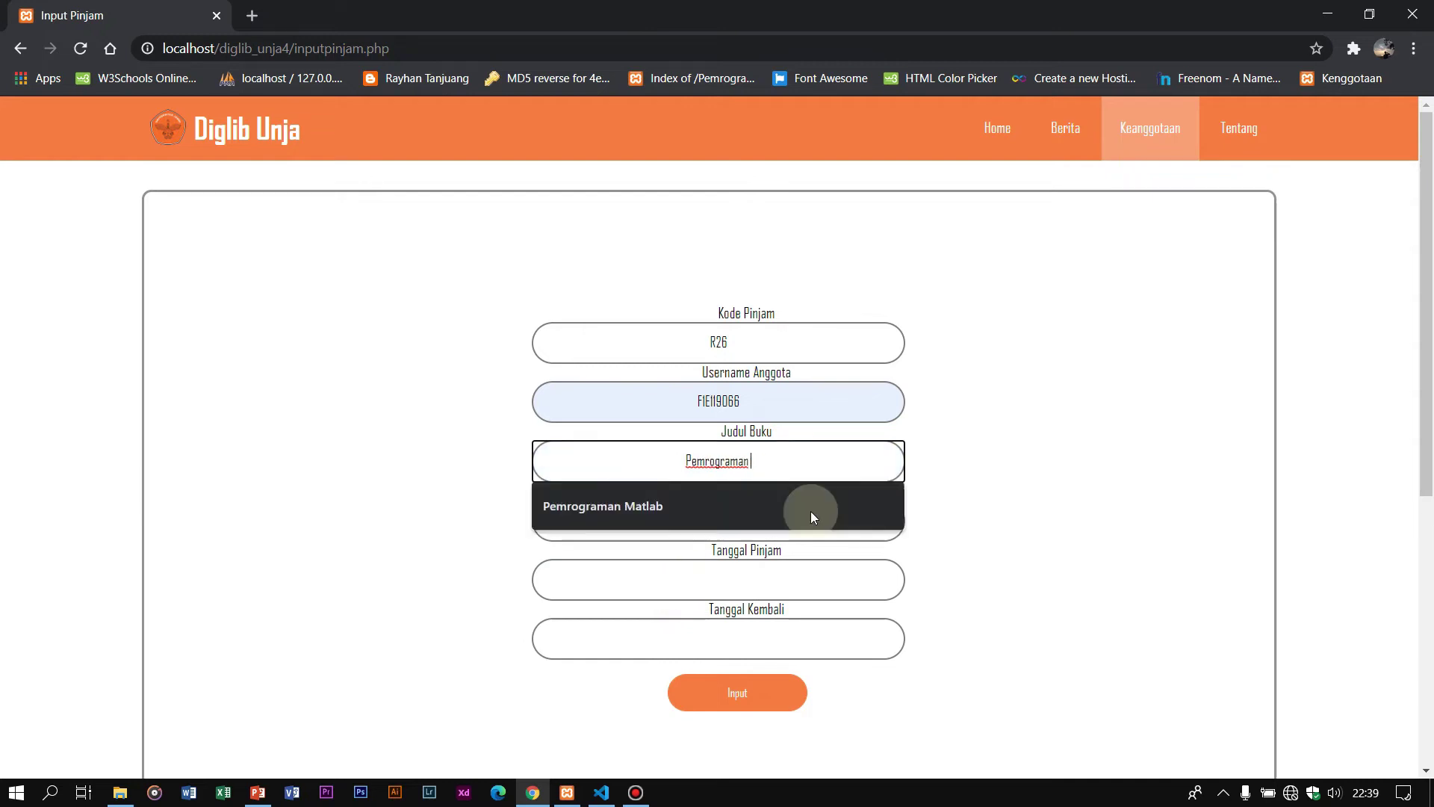
type("Pytho")
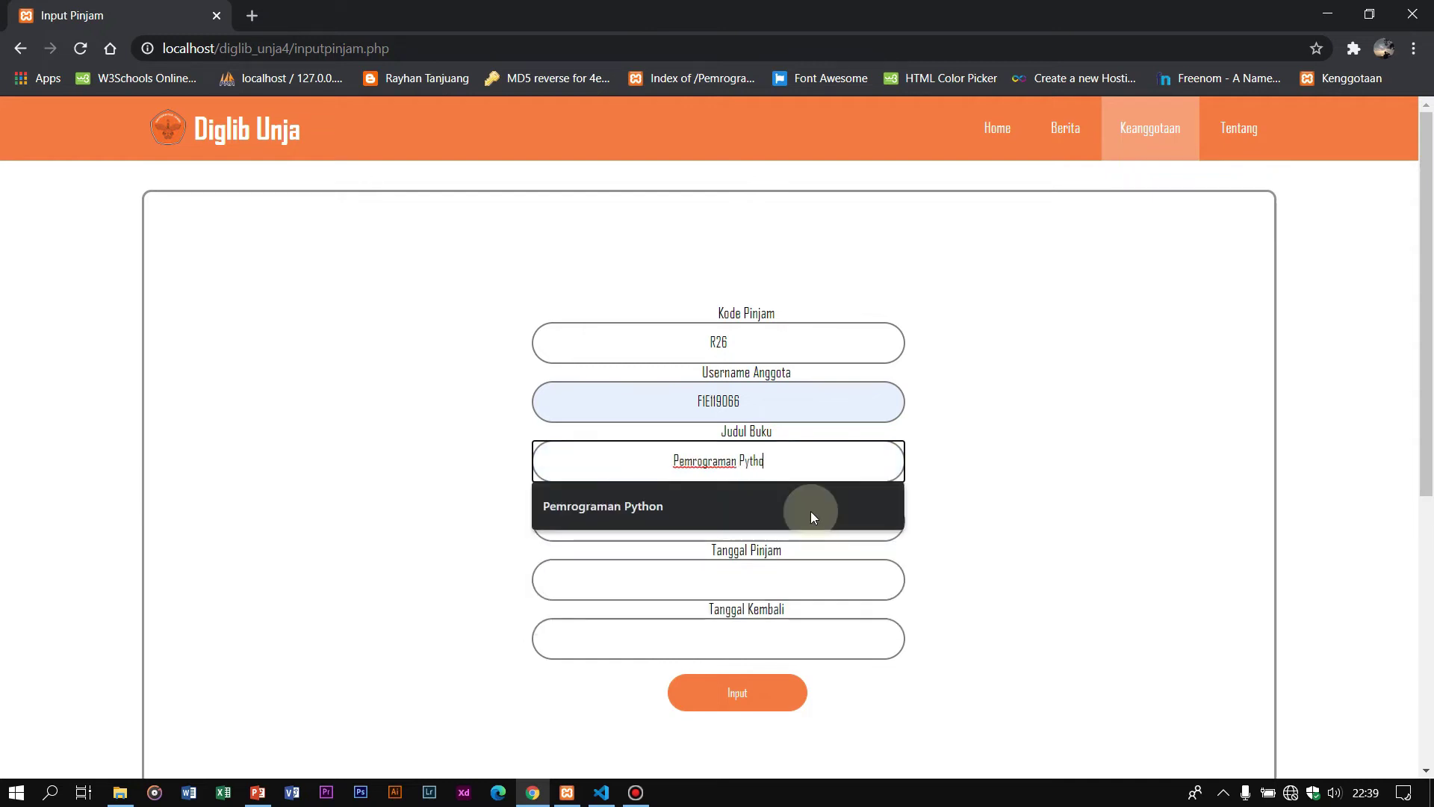
left_click(811, 515)
left_click(708, 523)
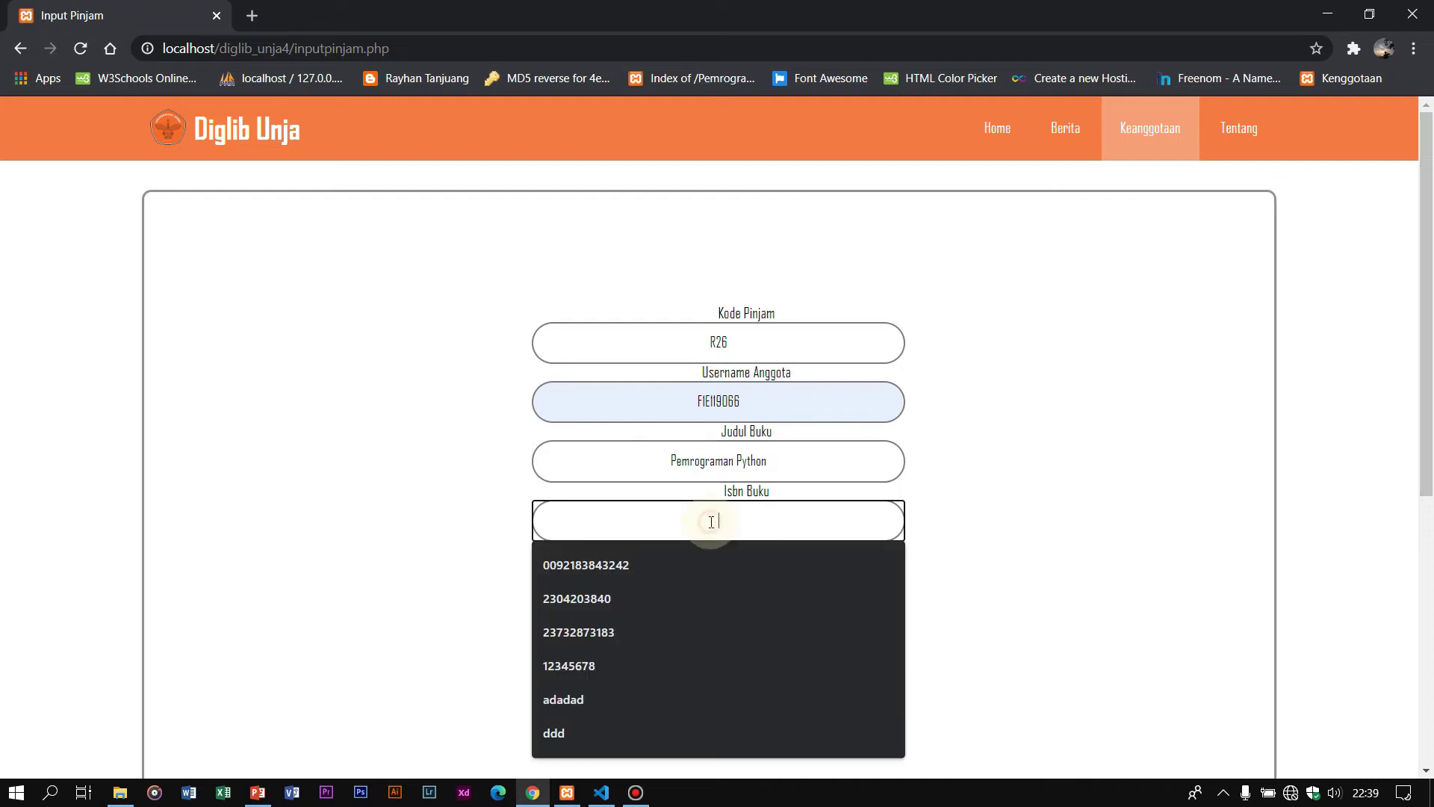
left_click(676, 622)
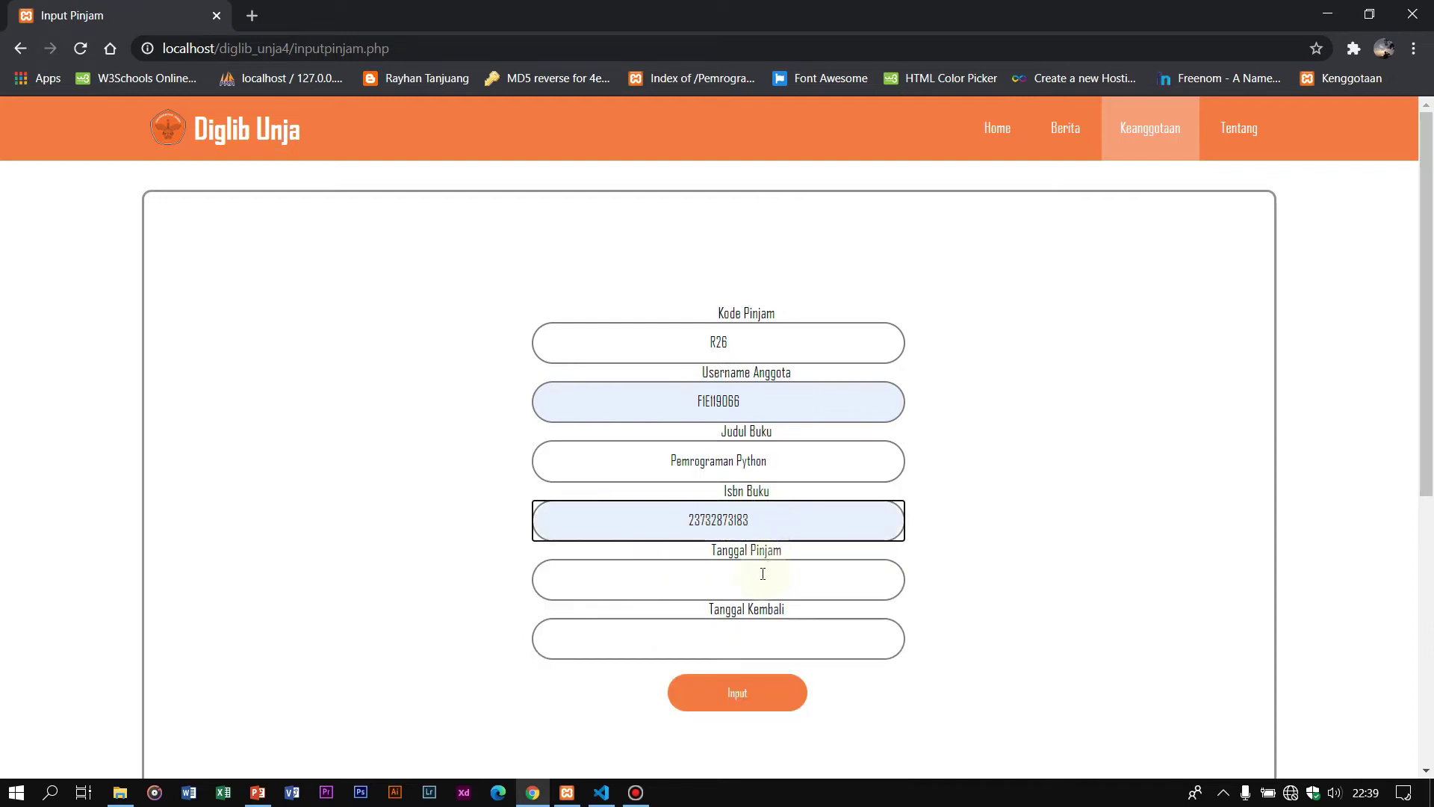
Step: Set borrow date 2020-12-12 and return date 2020-12-30, then submit the loan
left_click(627, 579)
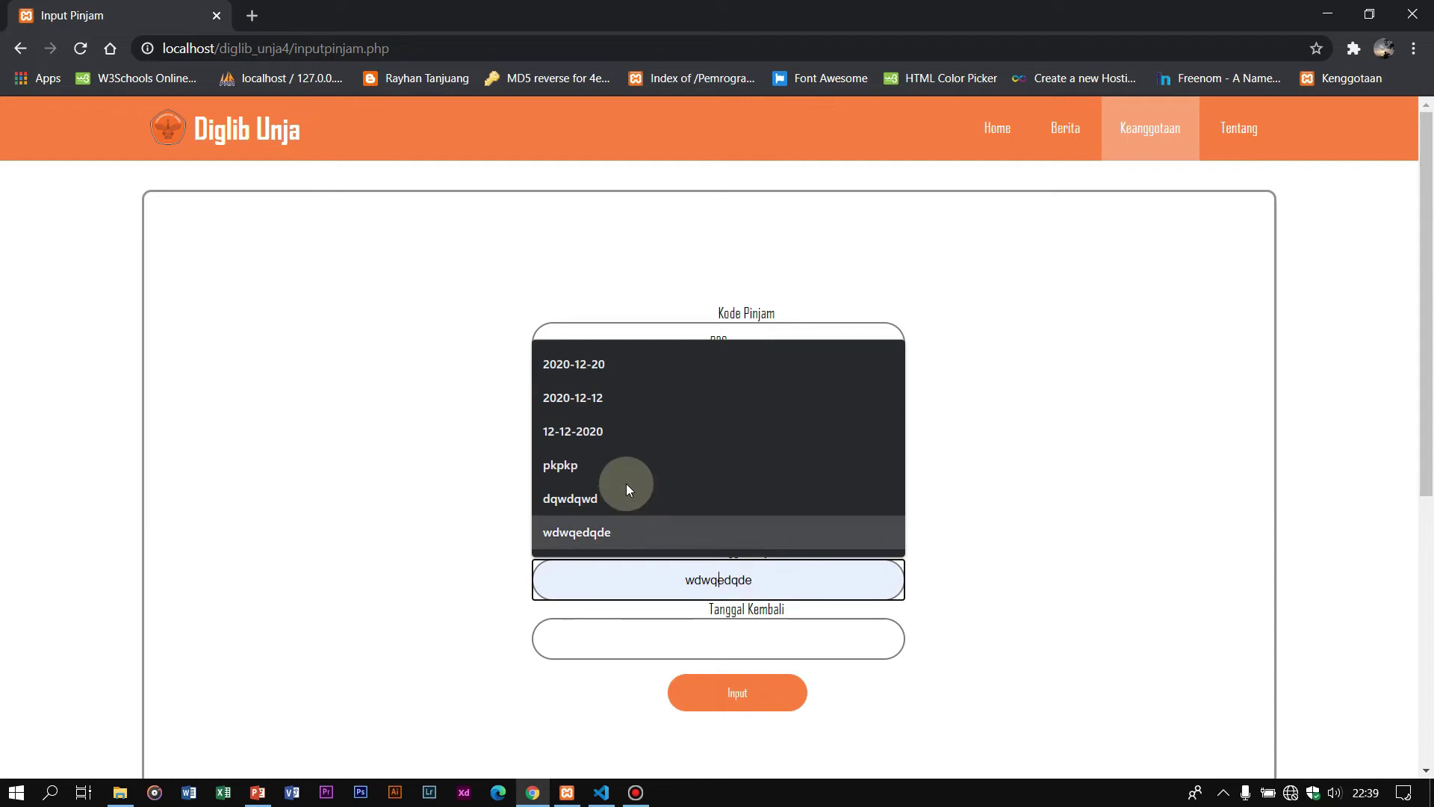
left_click(594, 394)
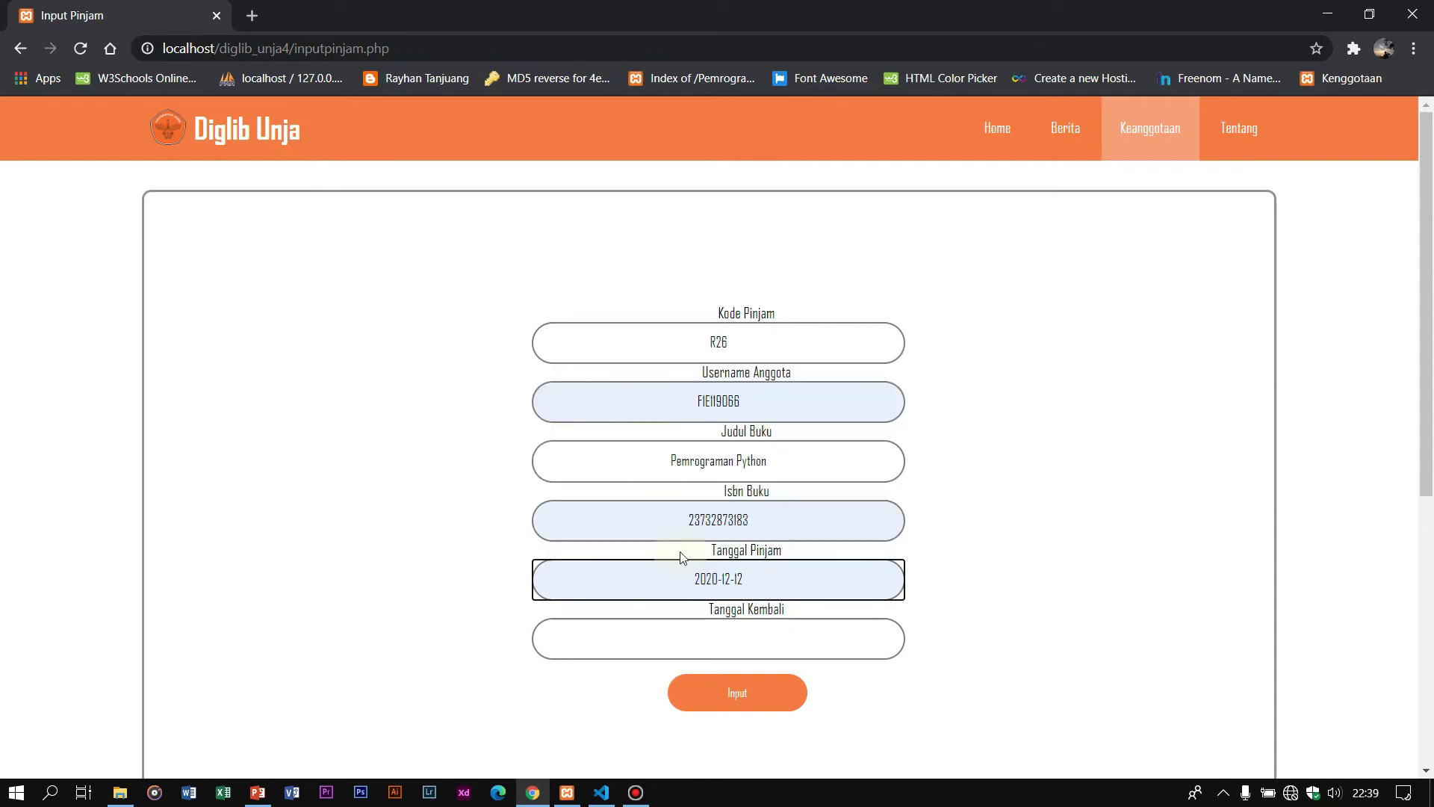
left_click(758, 628)
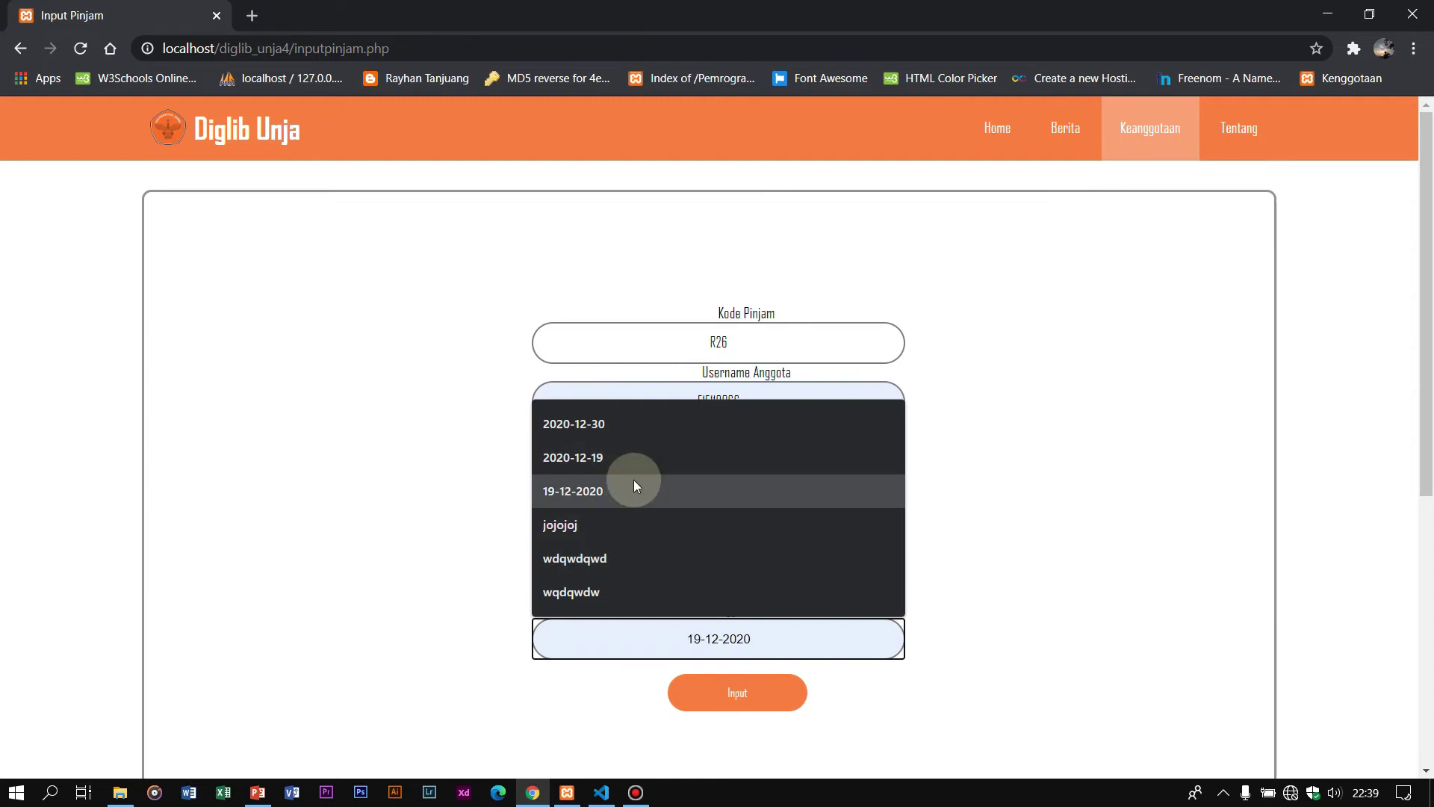
left_click(622, 429)
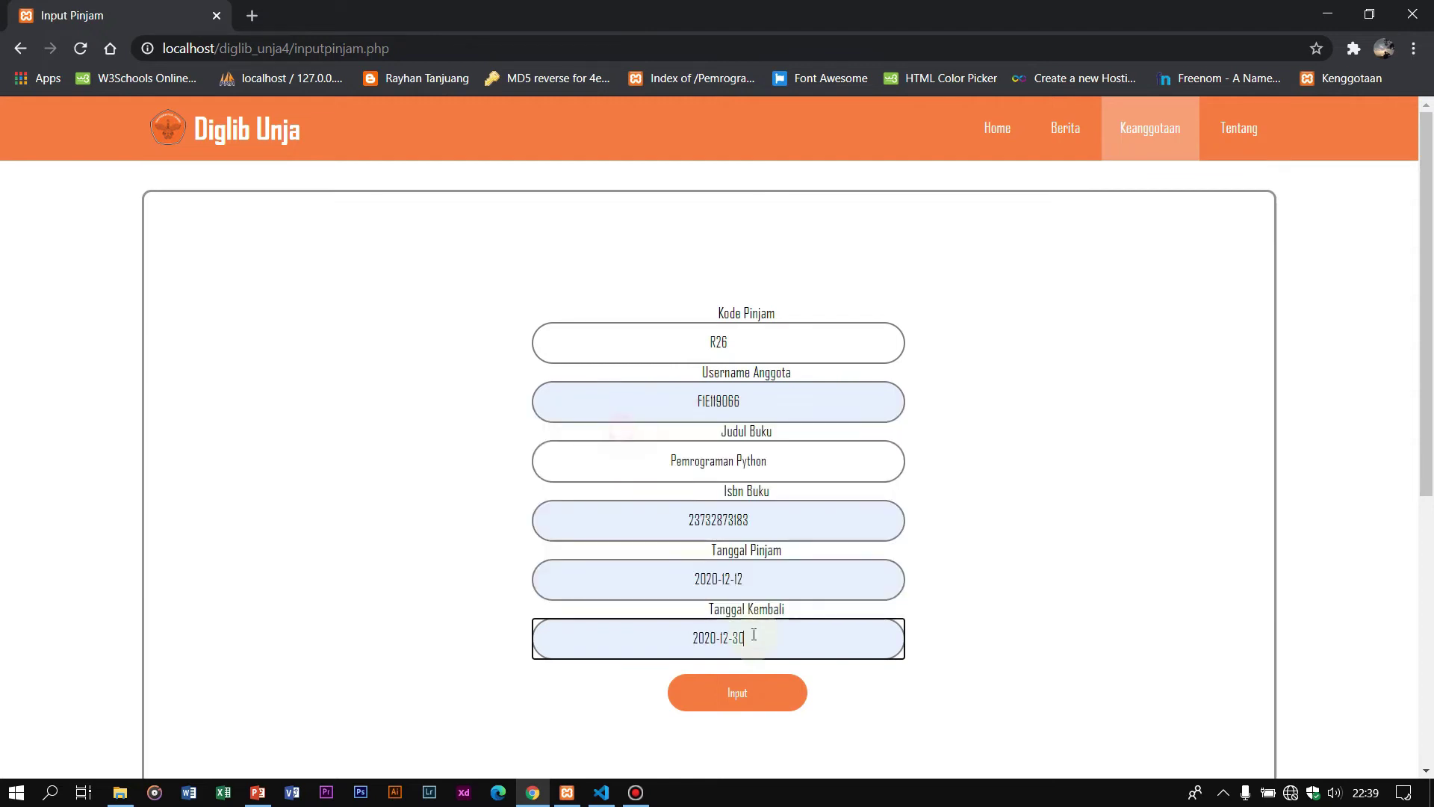
left_click(754, 692)
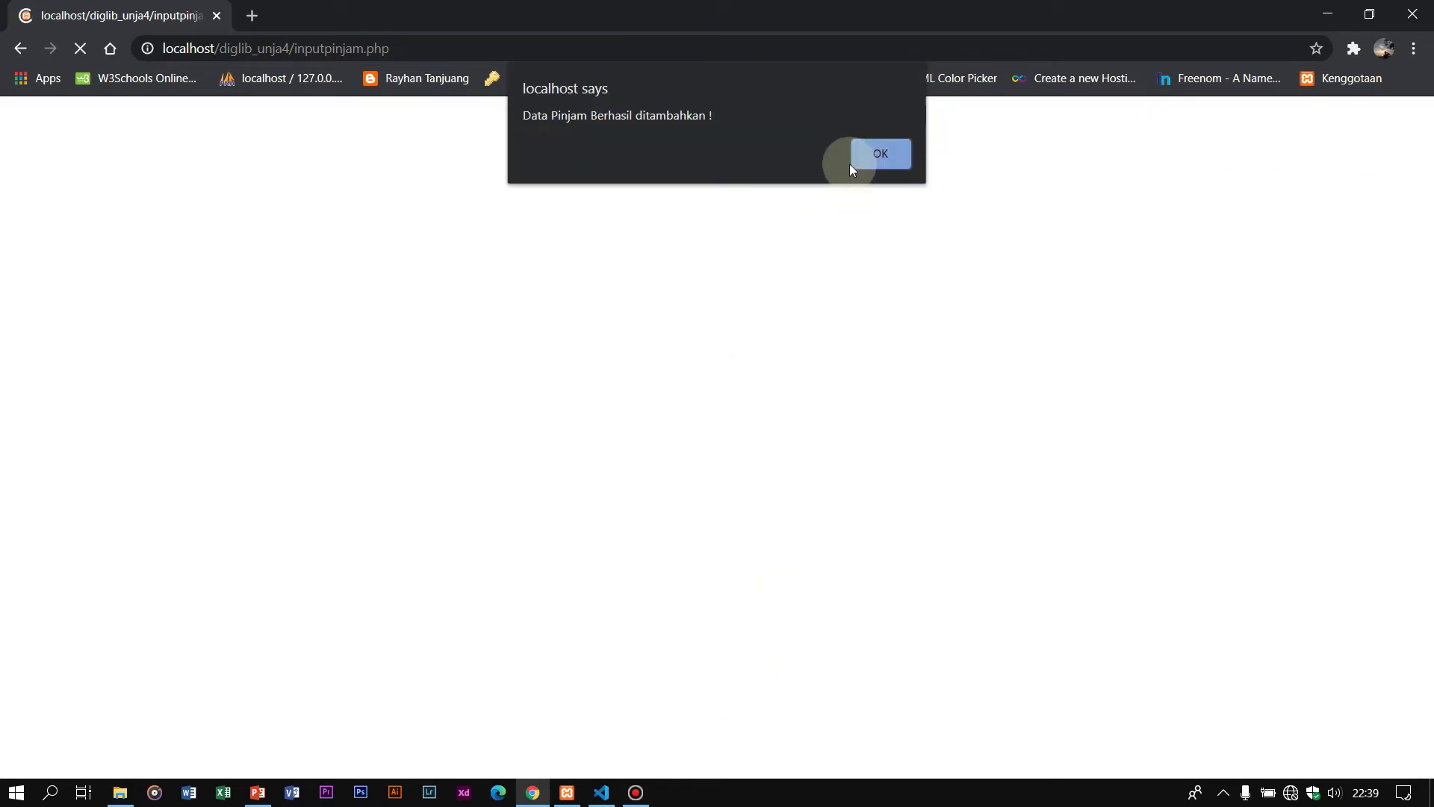
Step: Dismiss the loan-added alert, review the Data Pinjam table, and open Tambah Peminjaman
left_click(880, 157)
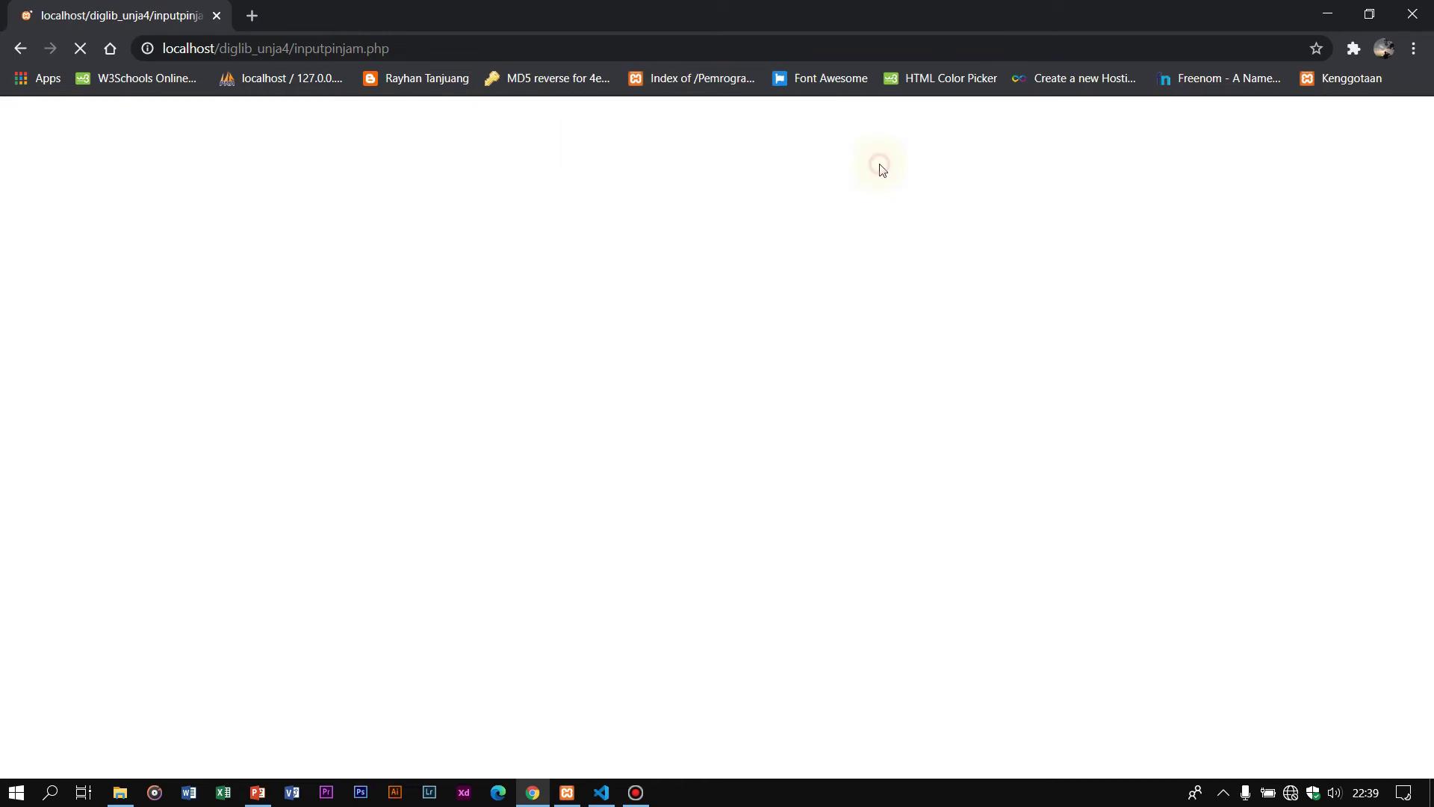
scroll(880, 166, "down", 4)
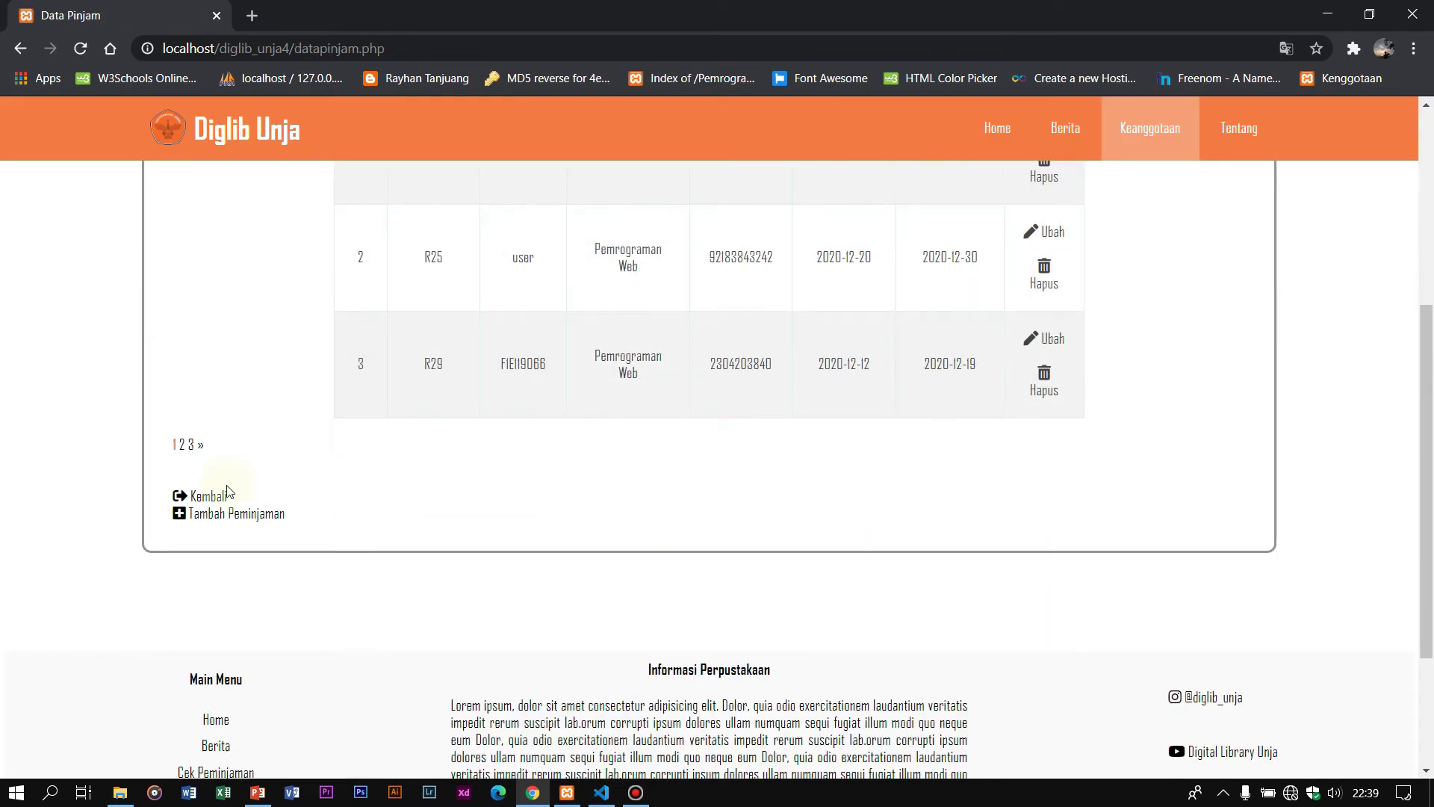
scroll(512, 416, "up", 3)
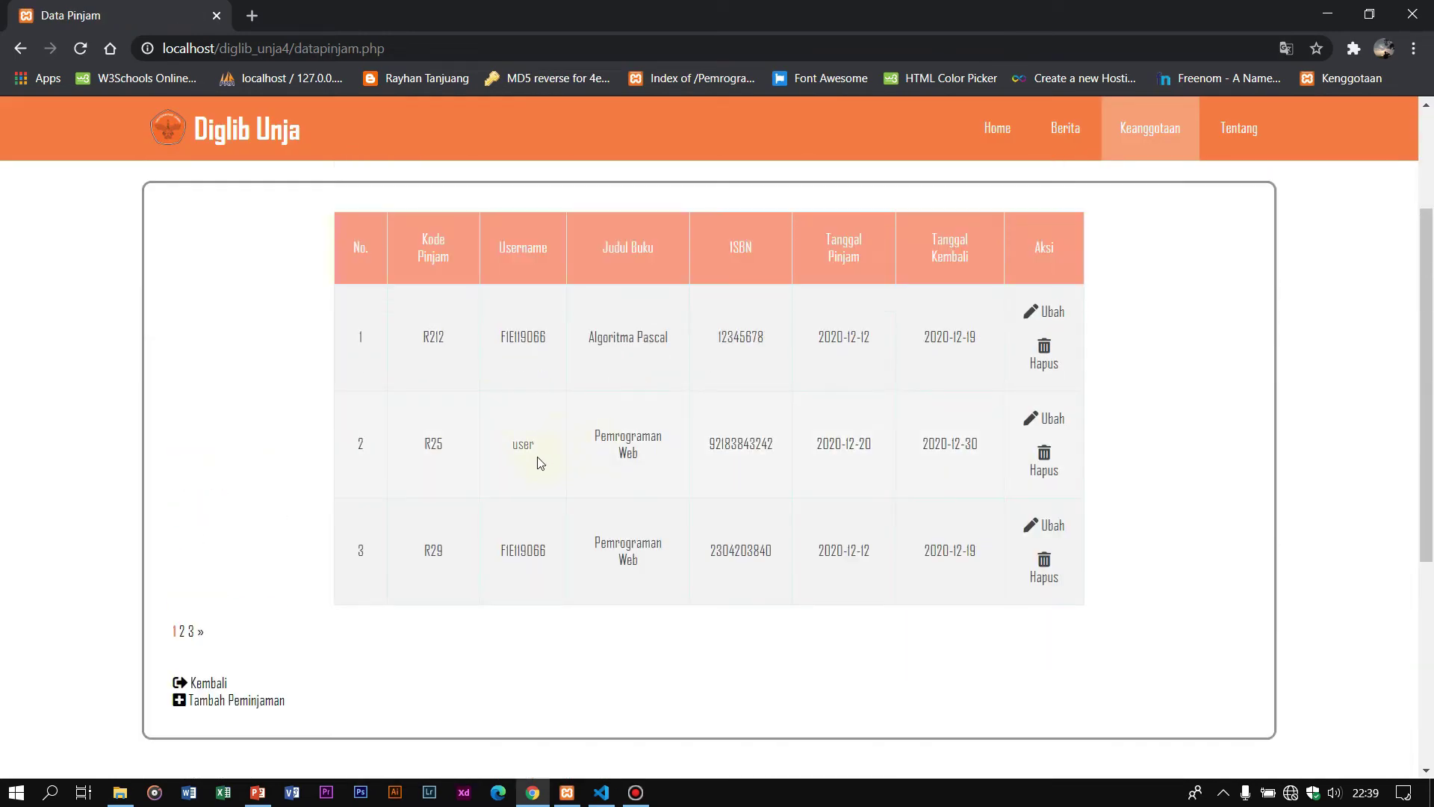
left_click(256, 702)
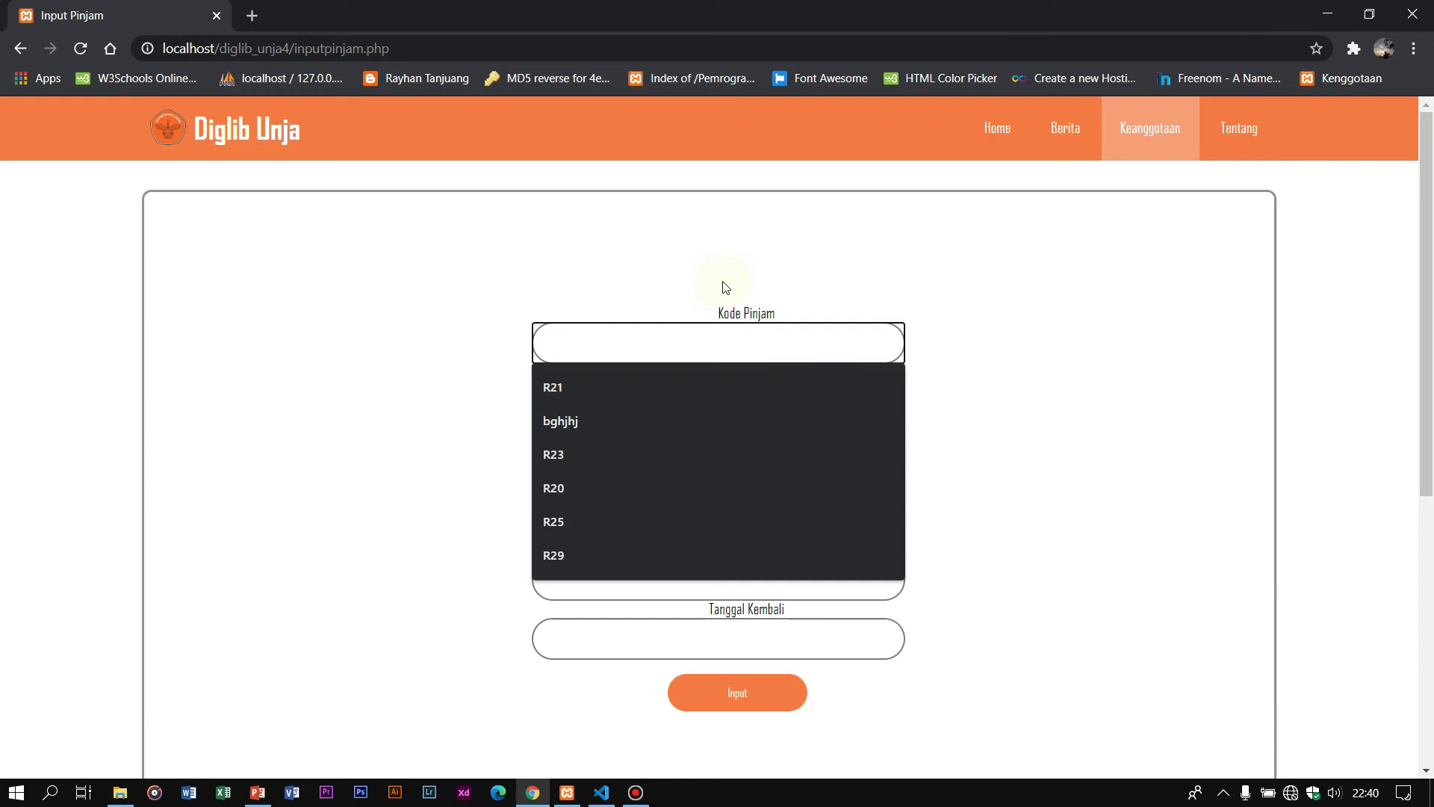
Step: Enter loan code R30, the member's username and book title Pemrograman PHP
type("R")
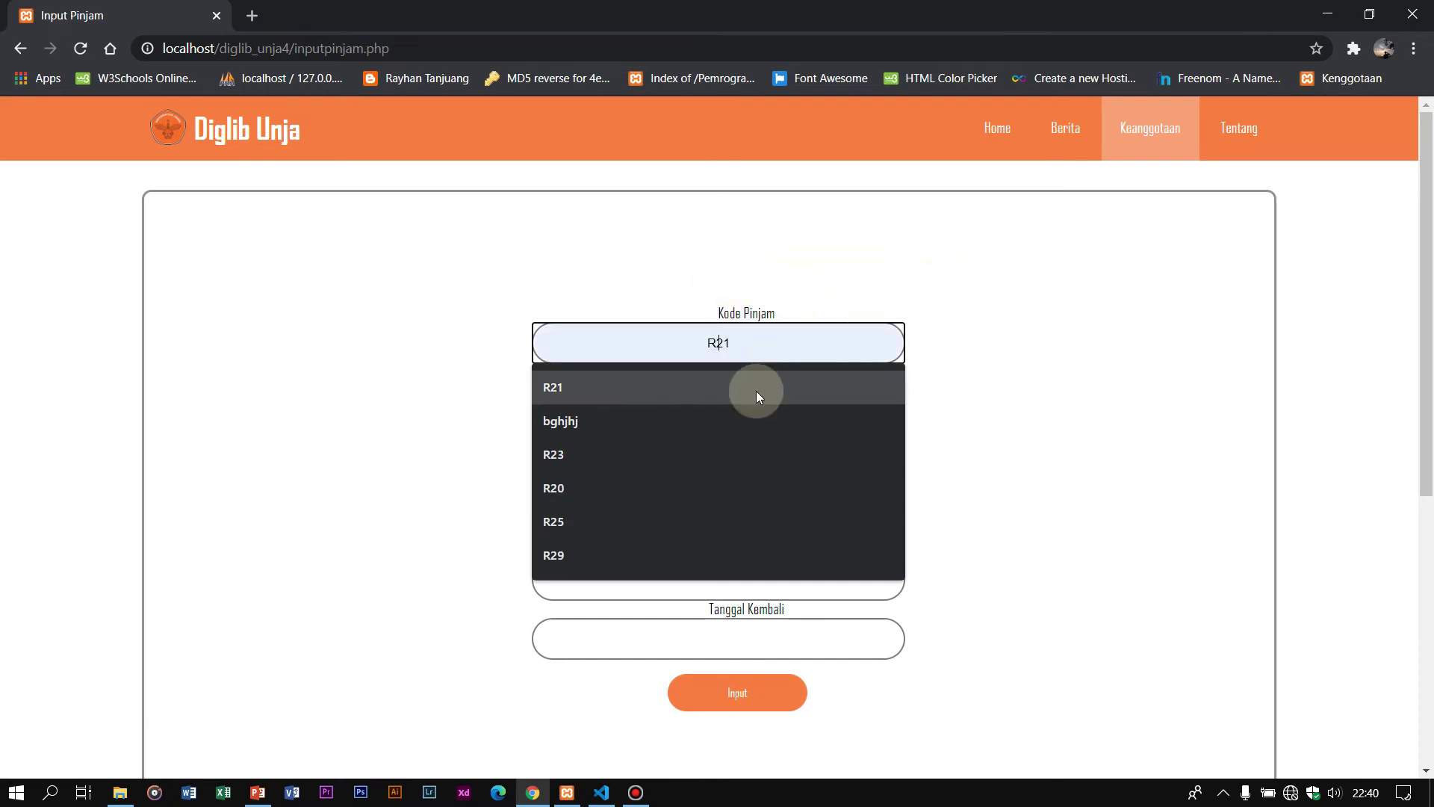
type("2")
key("BackSpace")
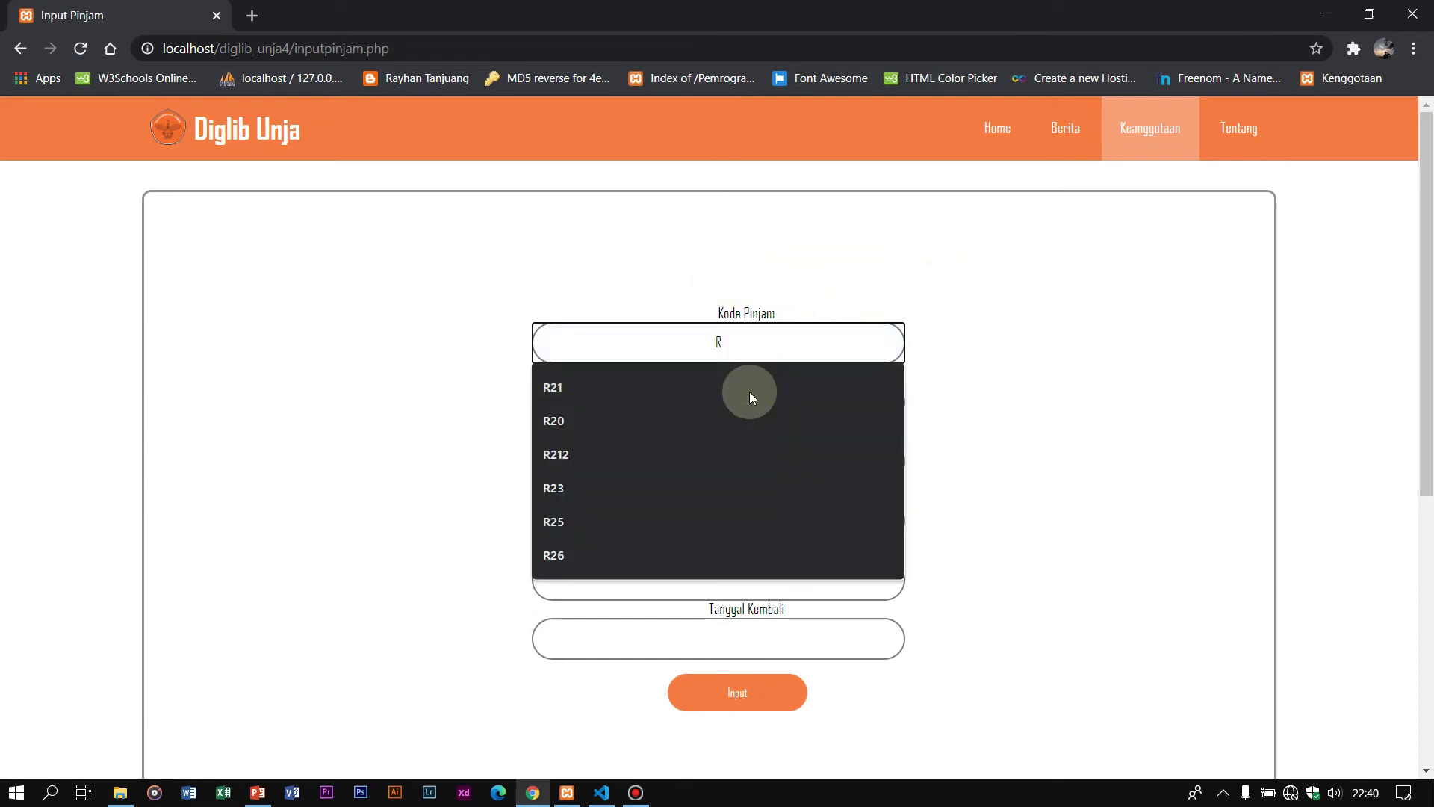
type("30")
left_click(743, 403)
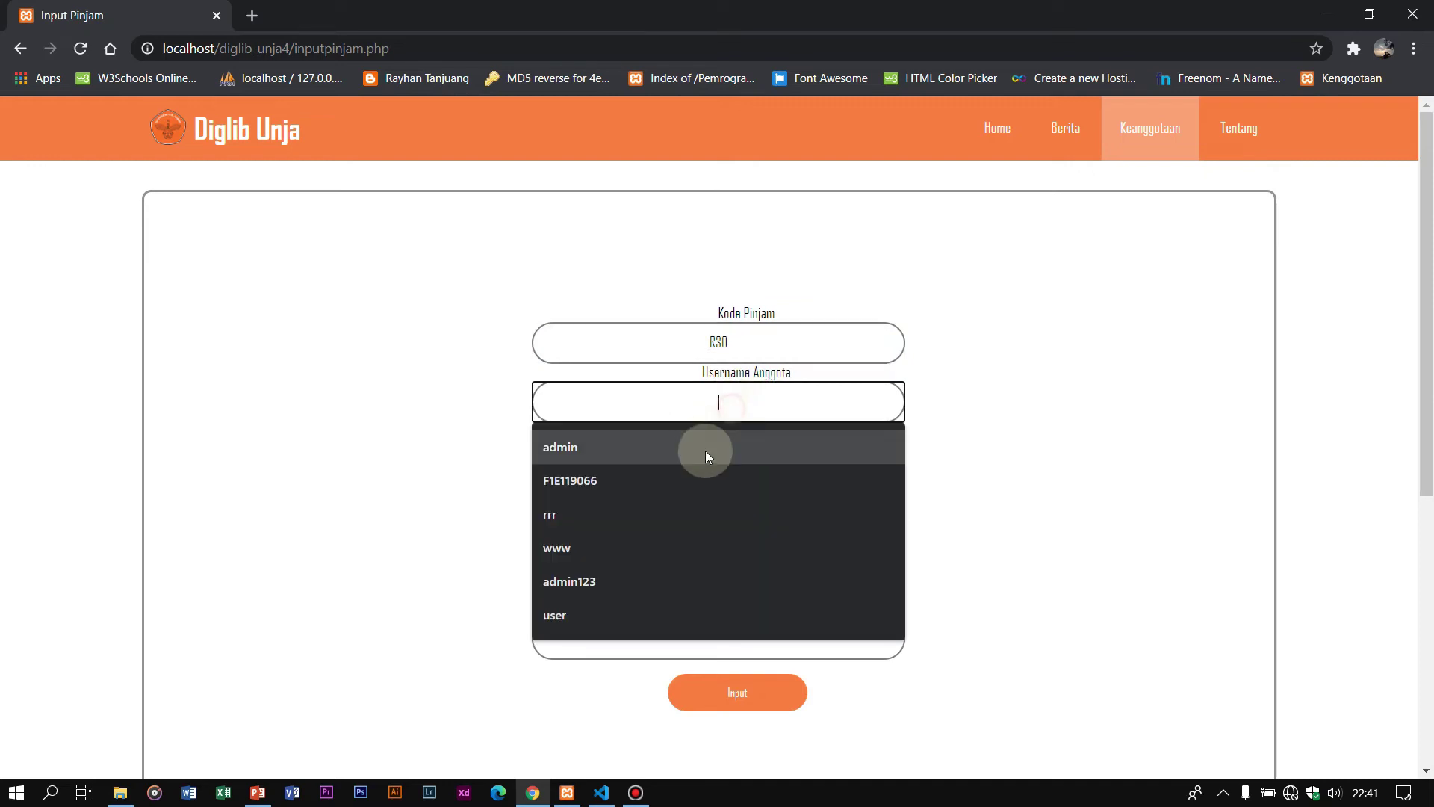
left_click(698, 480)
left_click(732, 456)
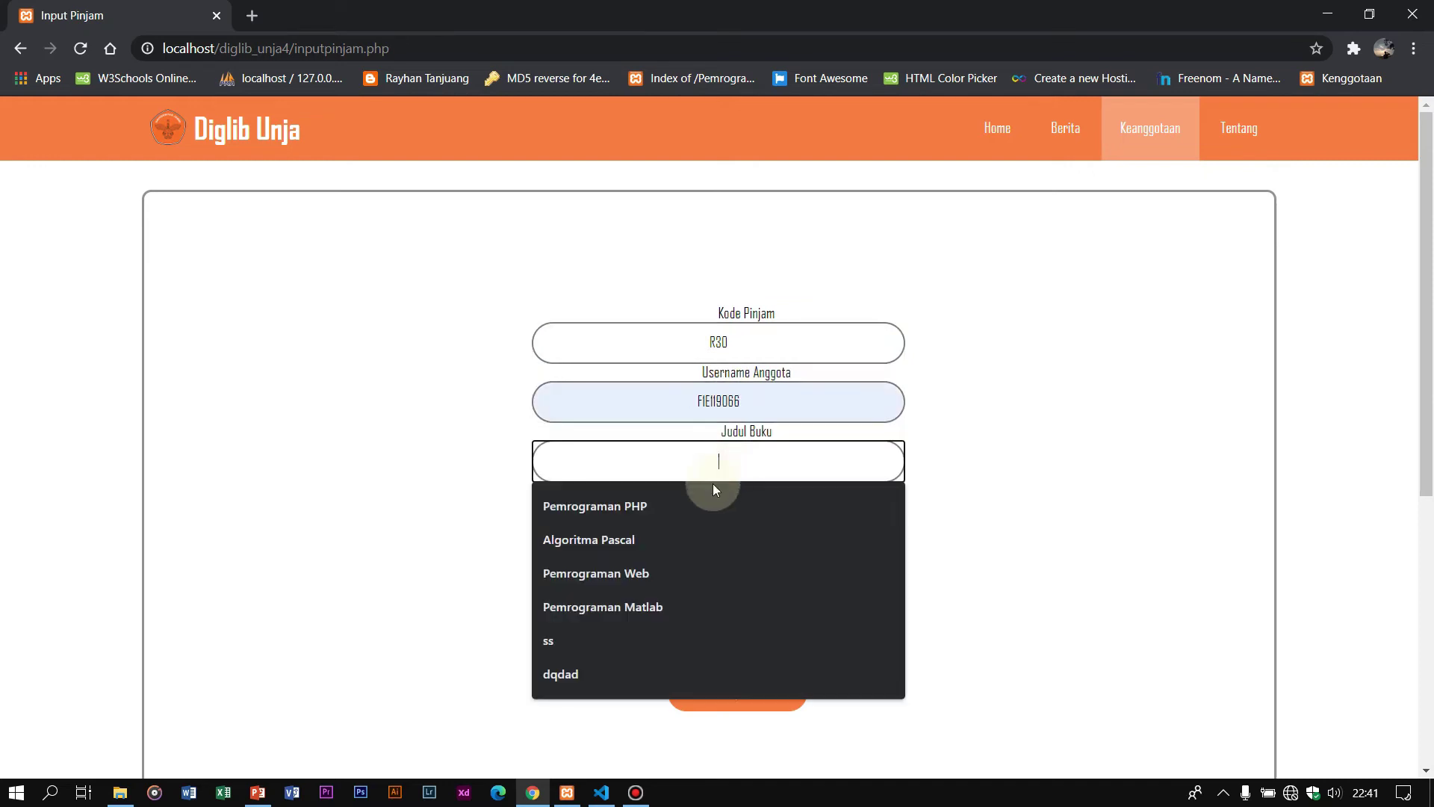
left_click(705, 516)
left_click(705, 516)
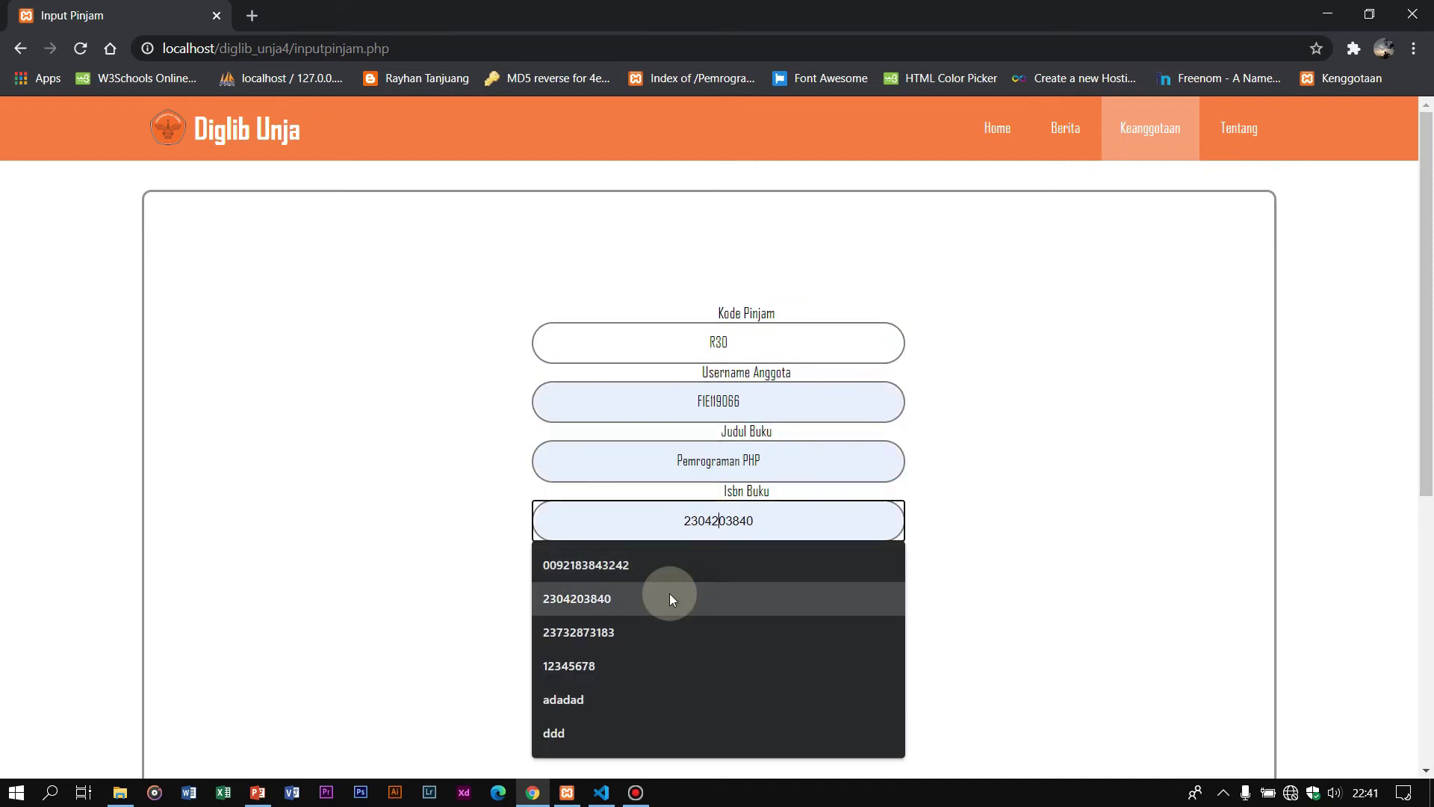
left_click(665, 633)
left_click(697, 590)
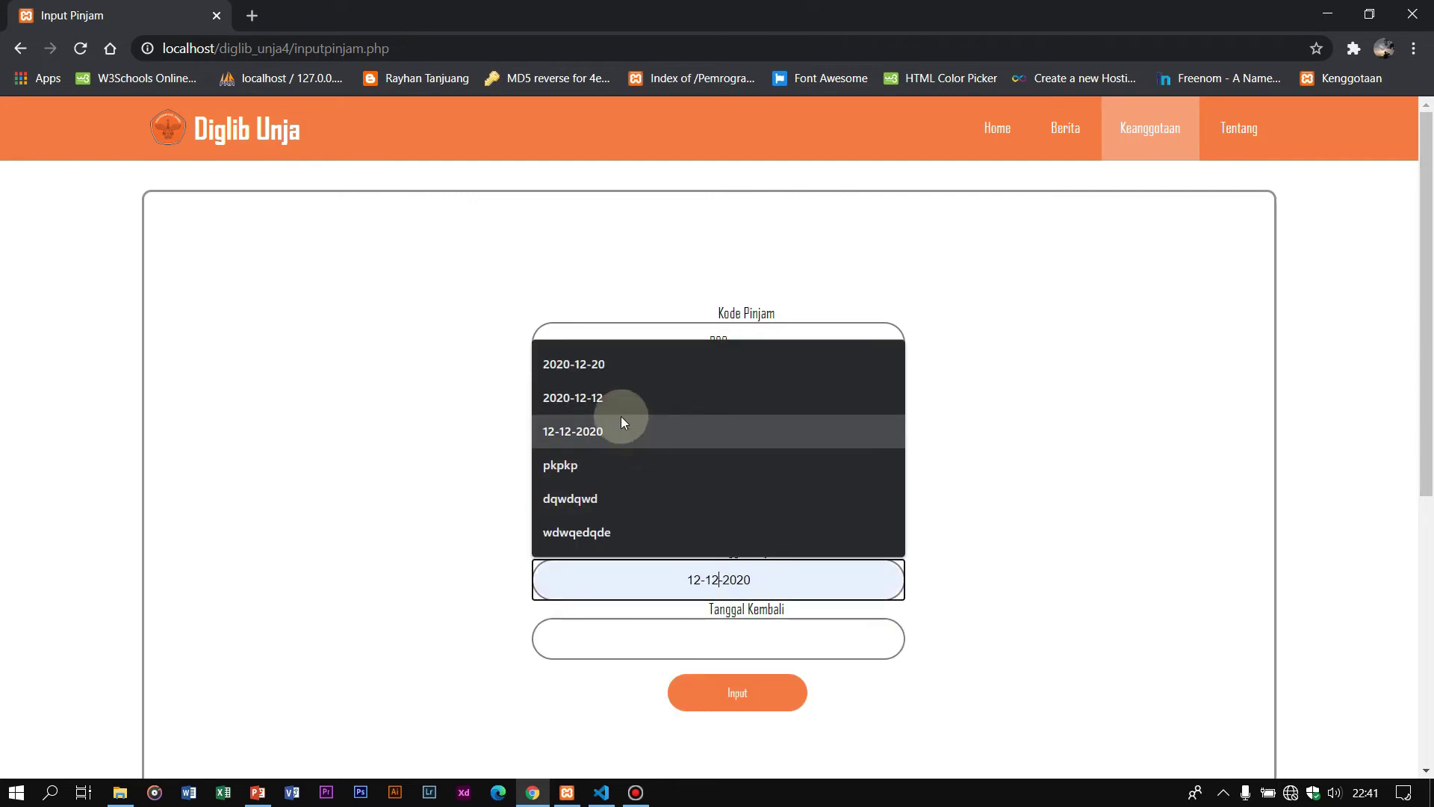
left_click(599, 365)
left_click(730, 628)
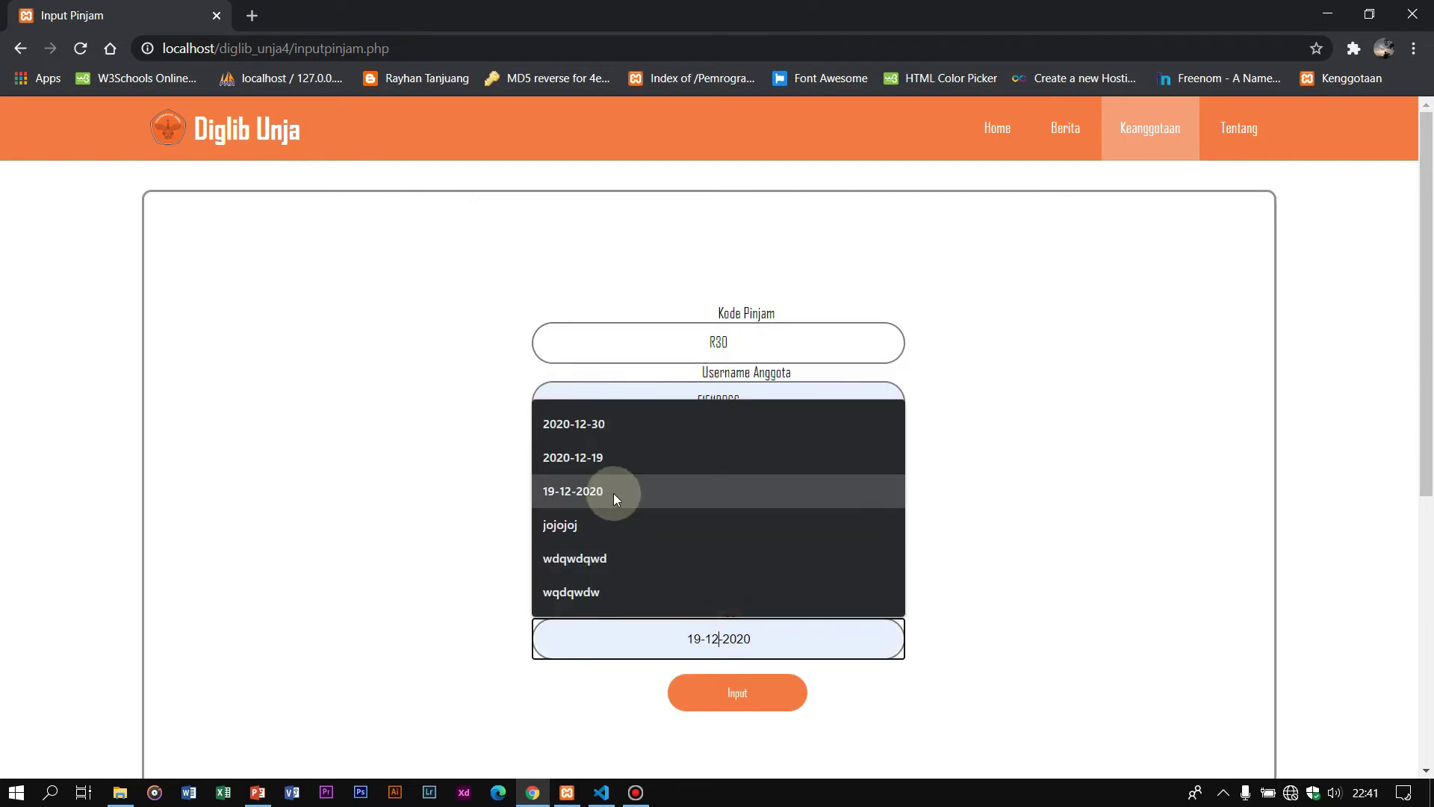
left_click(596, 425)
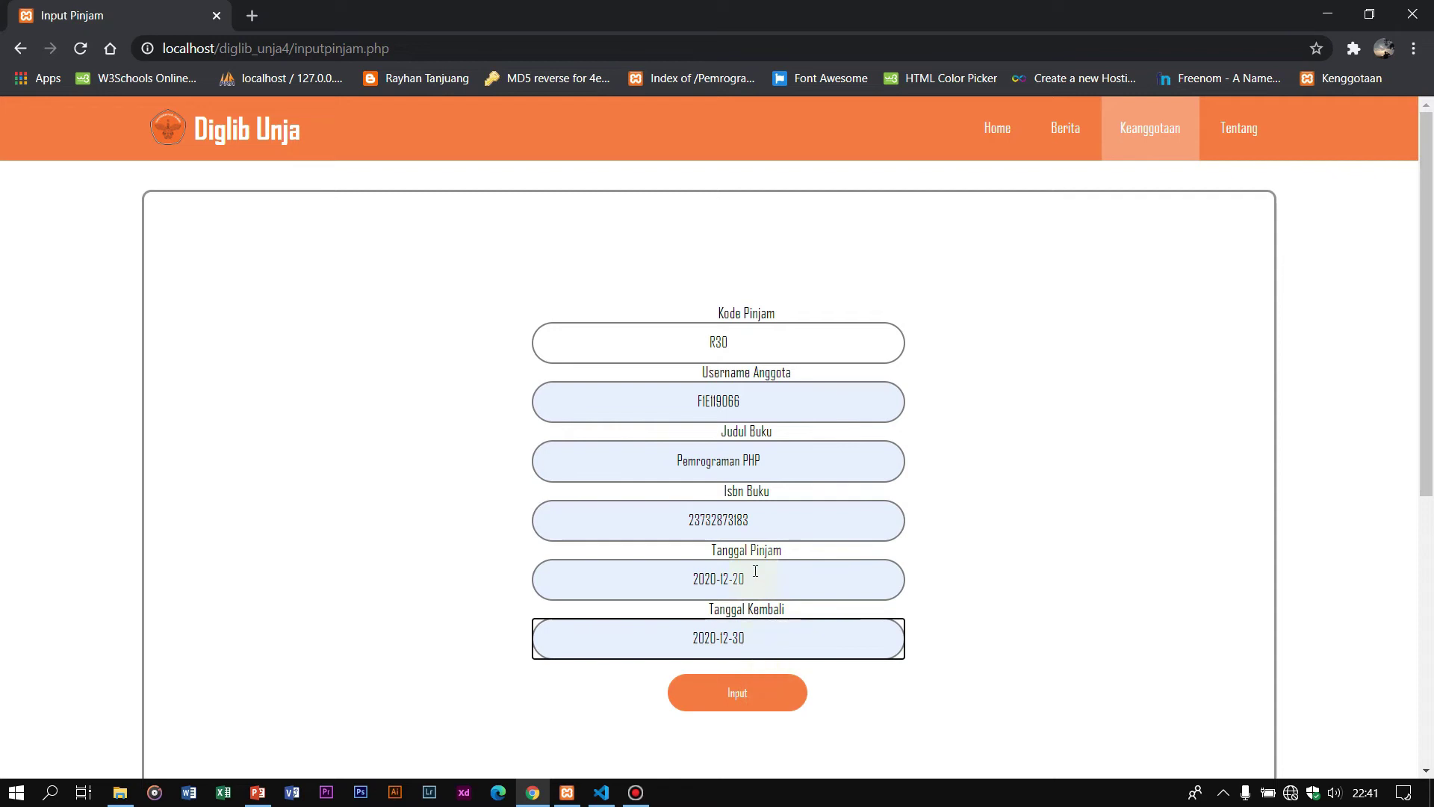
left_click(766, 693)
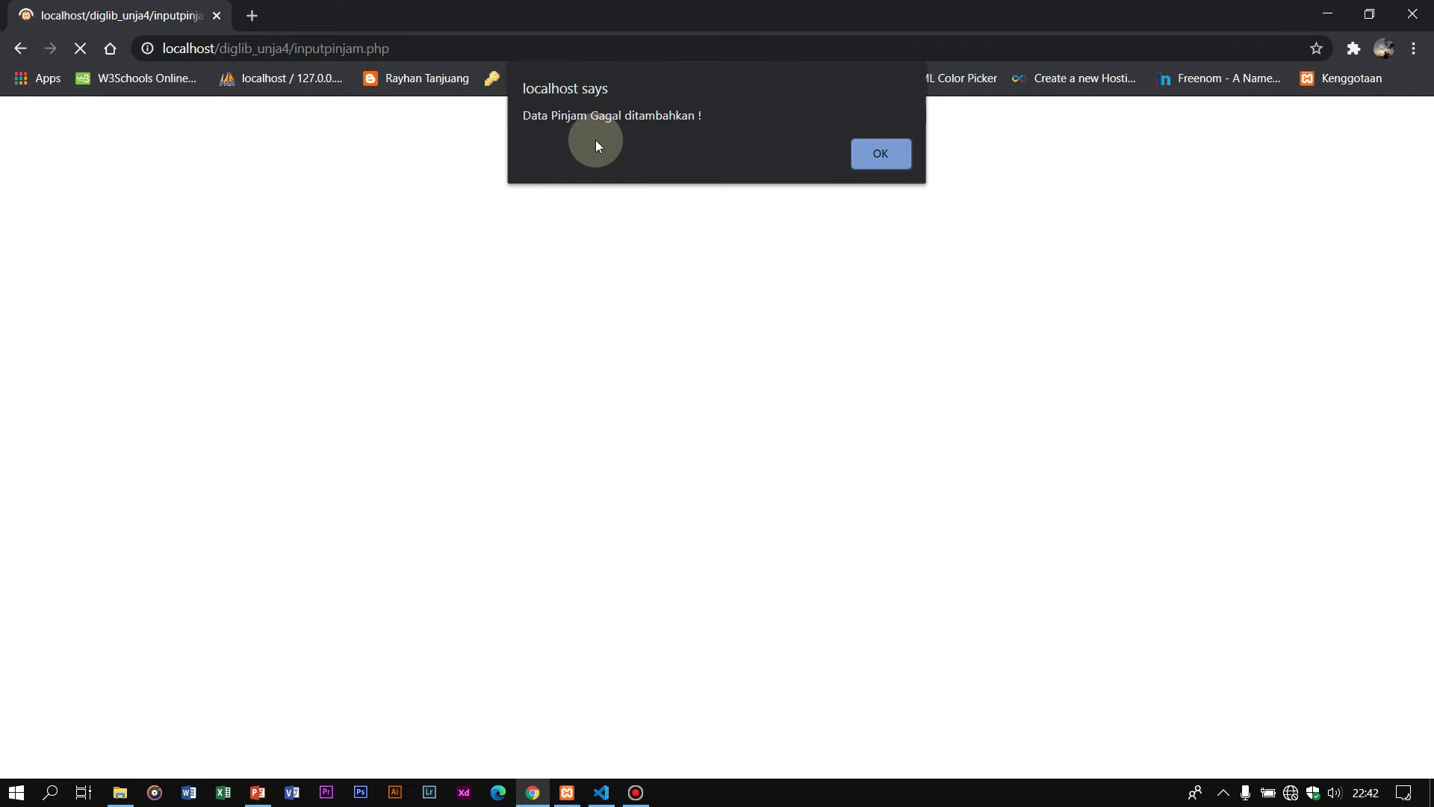
Step: Dismiss the failure alert and view the Data Pinjam table with loans R212, R25, R29
left_click(877, 154)
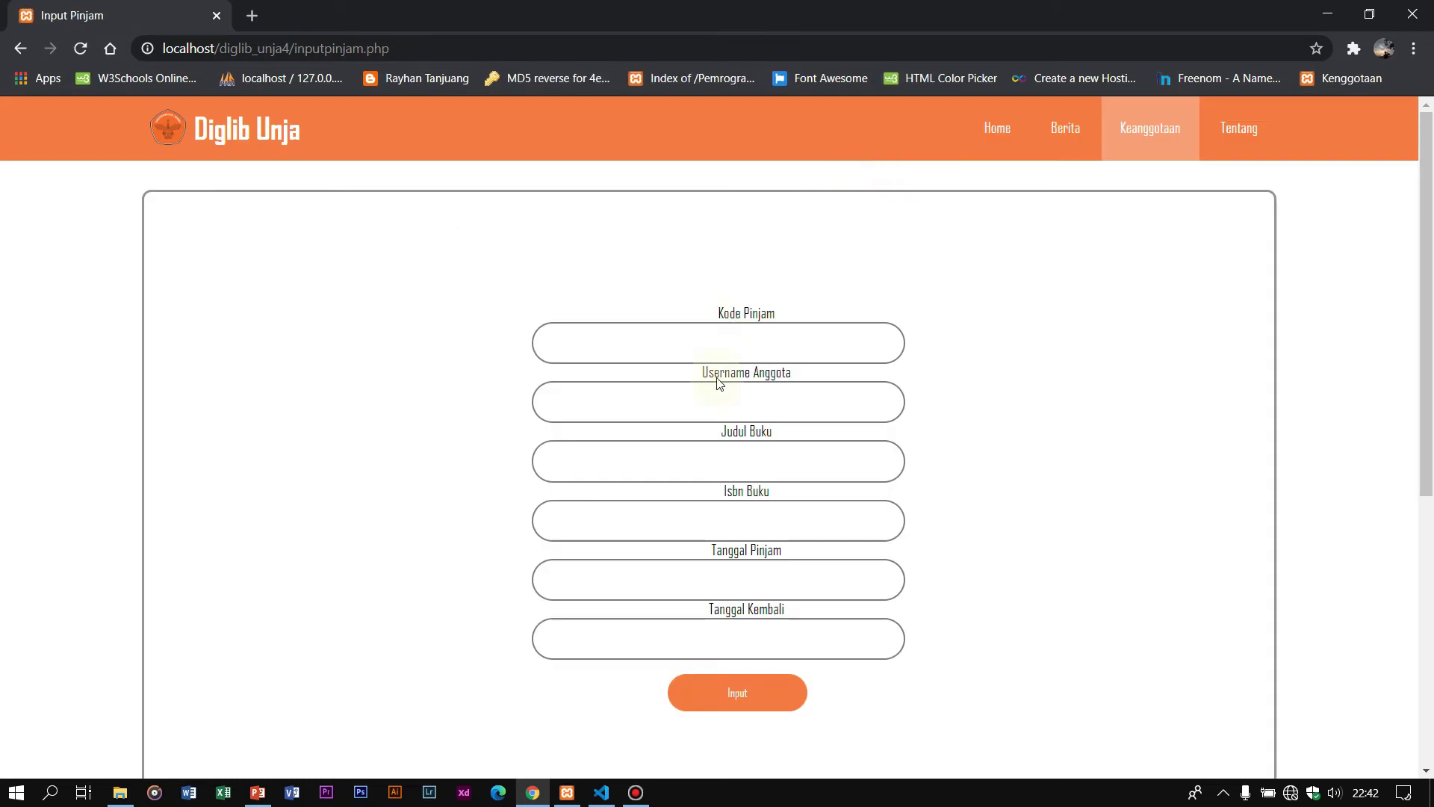
scroll(732, 412, "down", 4)
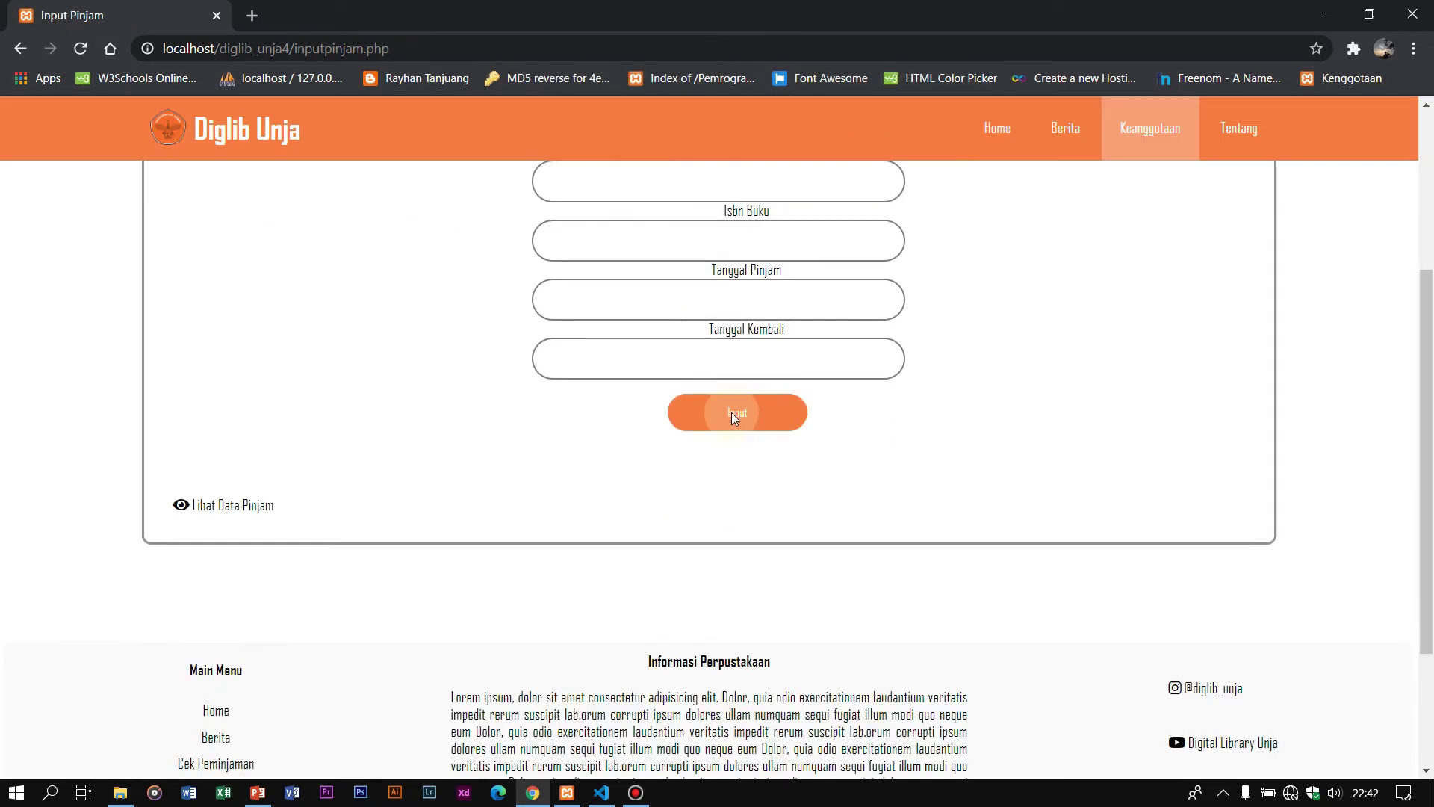
left_click(235, 508)
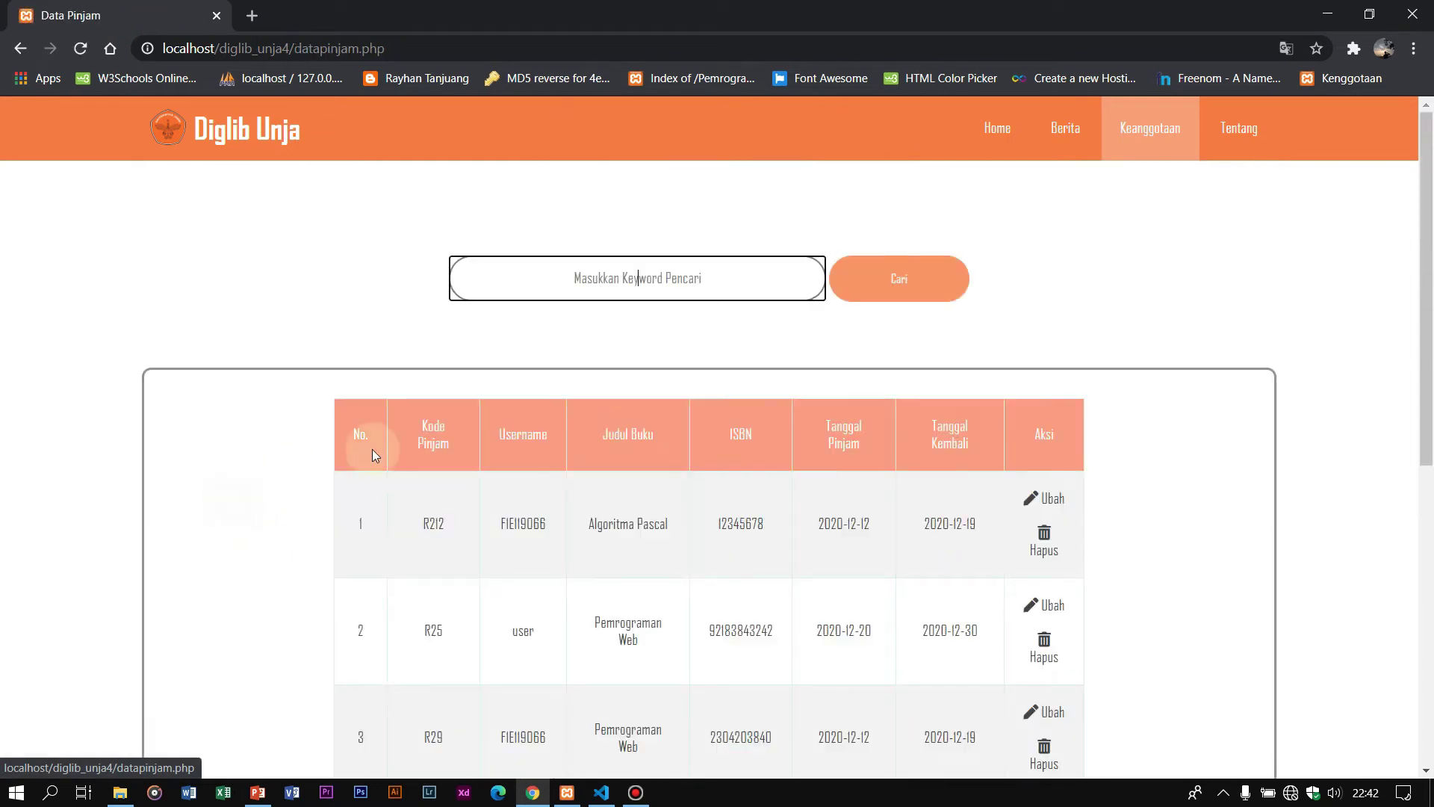
scroll(544, 416, "down", 2)
scroll(635, 411, "up", 2)
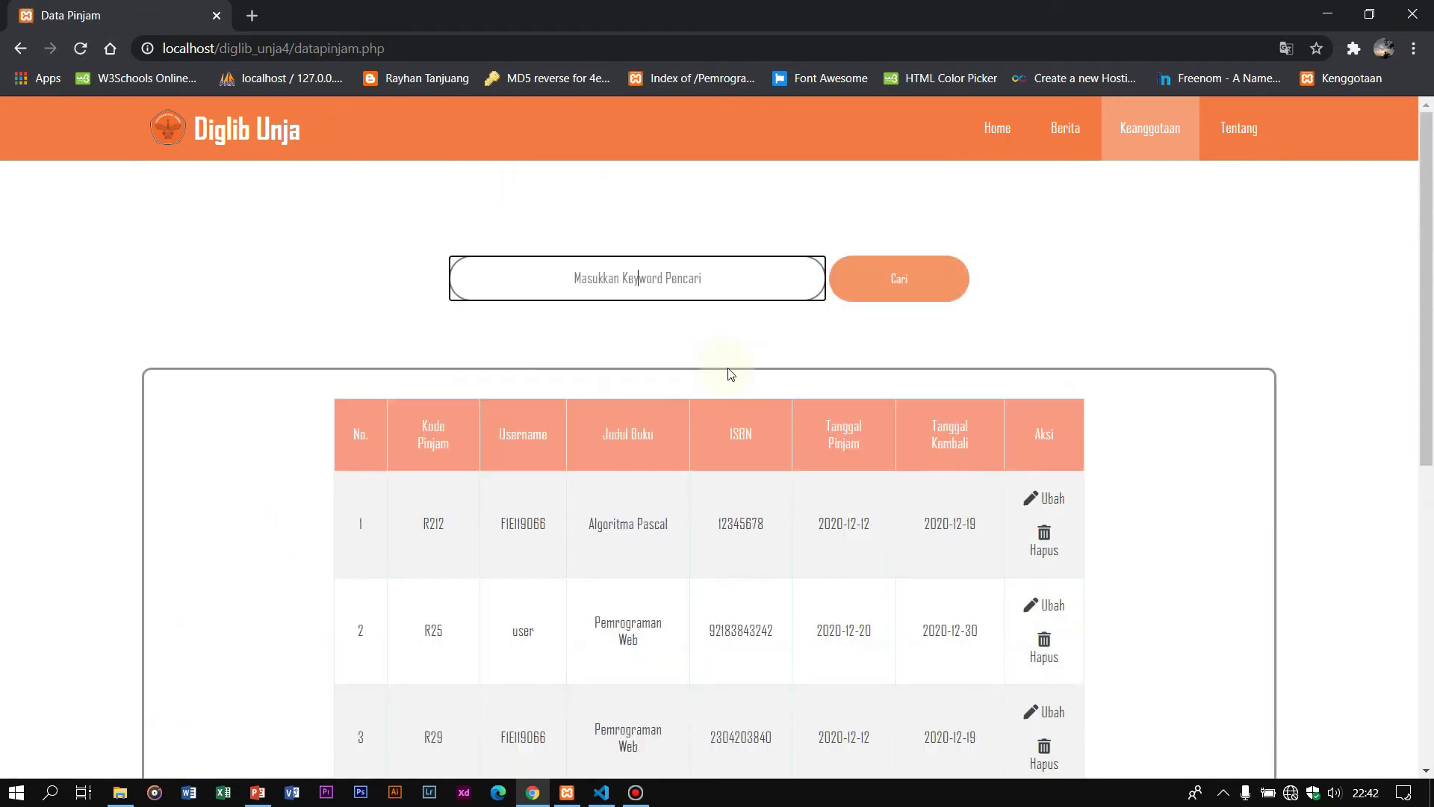
scroll(432, 593, "down", 2)
scroll(432, 594, "down", 1)
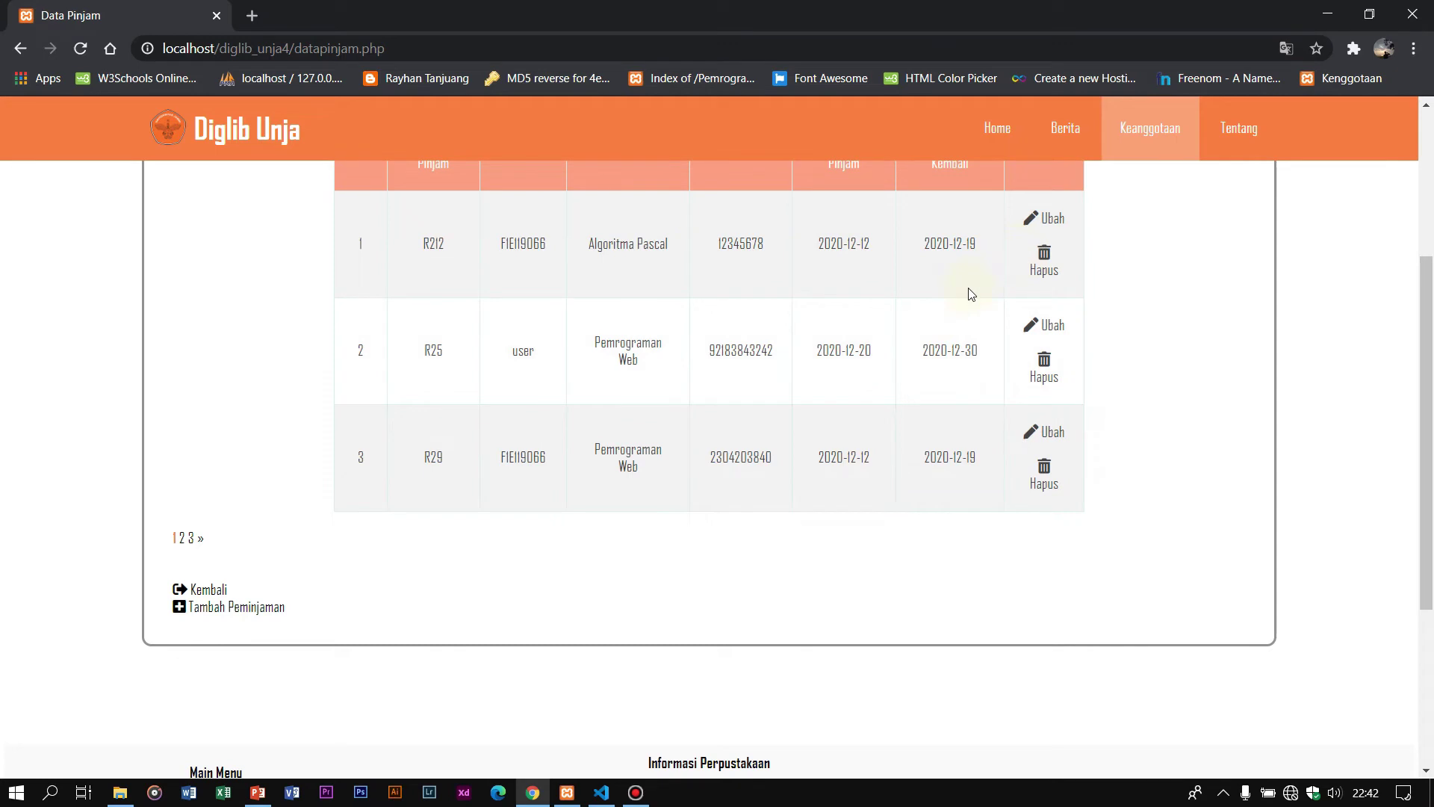
scroll(700, 329, "up", 1)
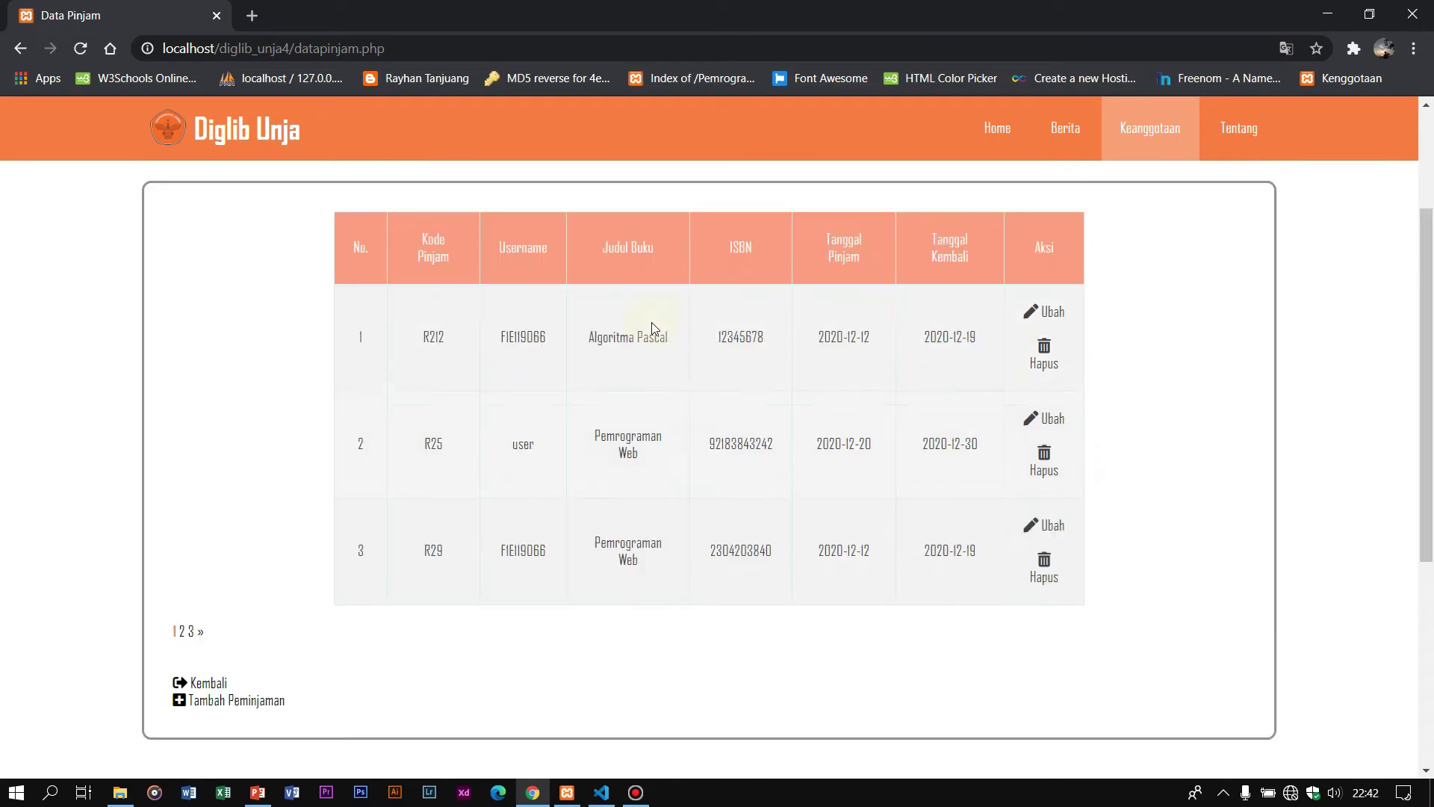
Step: Rename the first loan's book title to Algoritma Pascal I and save
left_click(1044, 313)
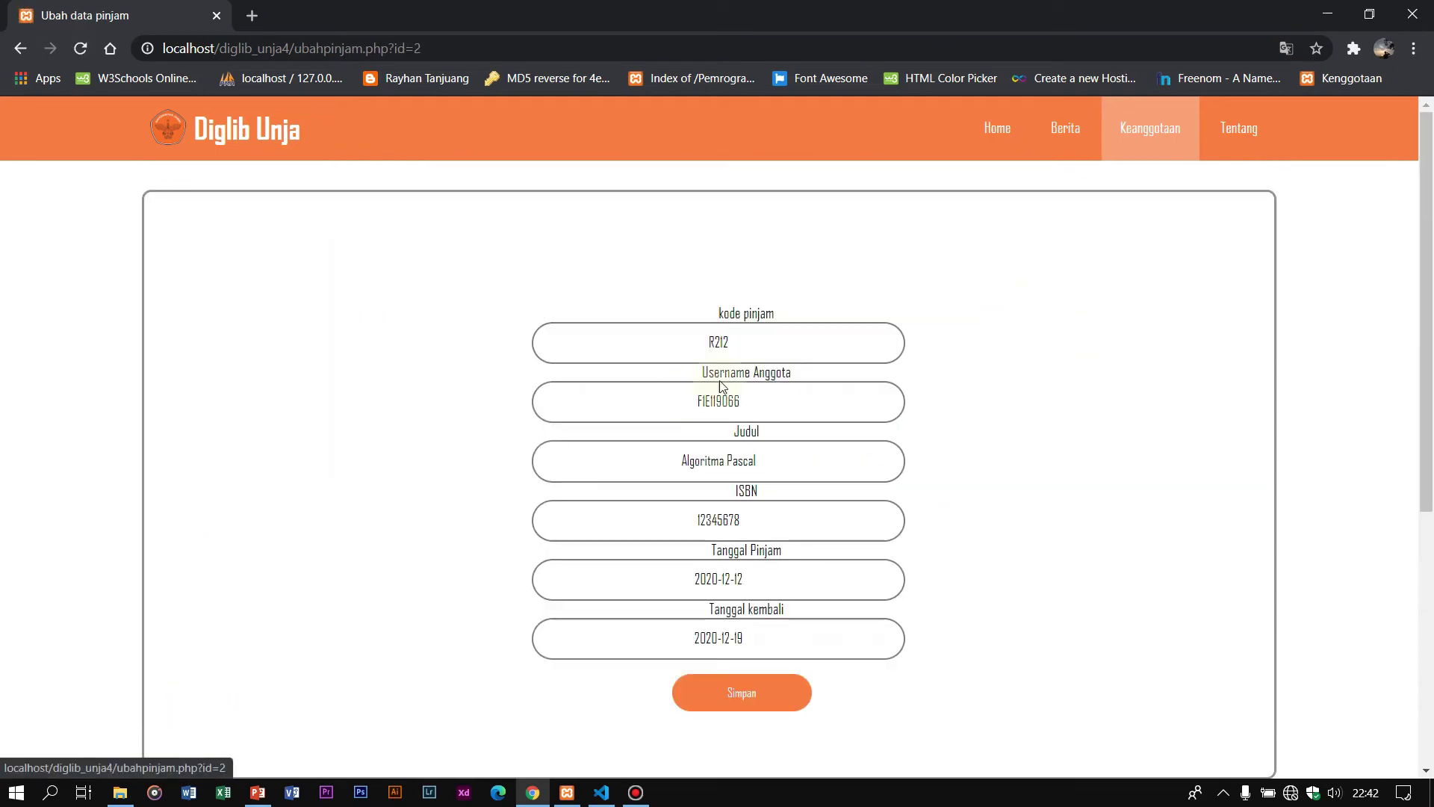
left_click(779, 390)
left_click(927, 380)
left_click(795, 466)
type("I")
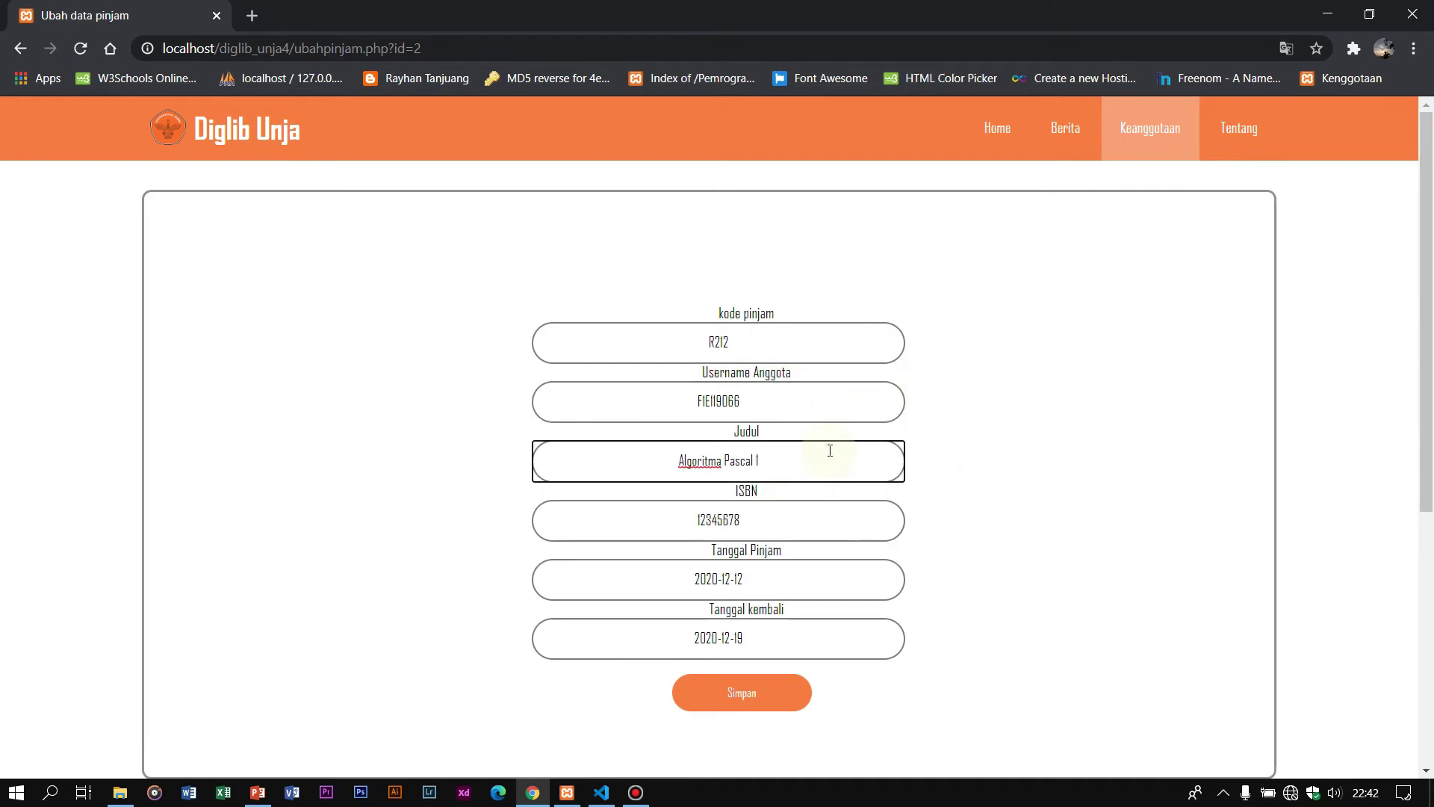
left_click(773, 702)
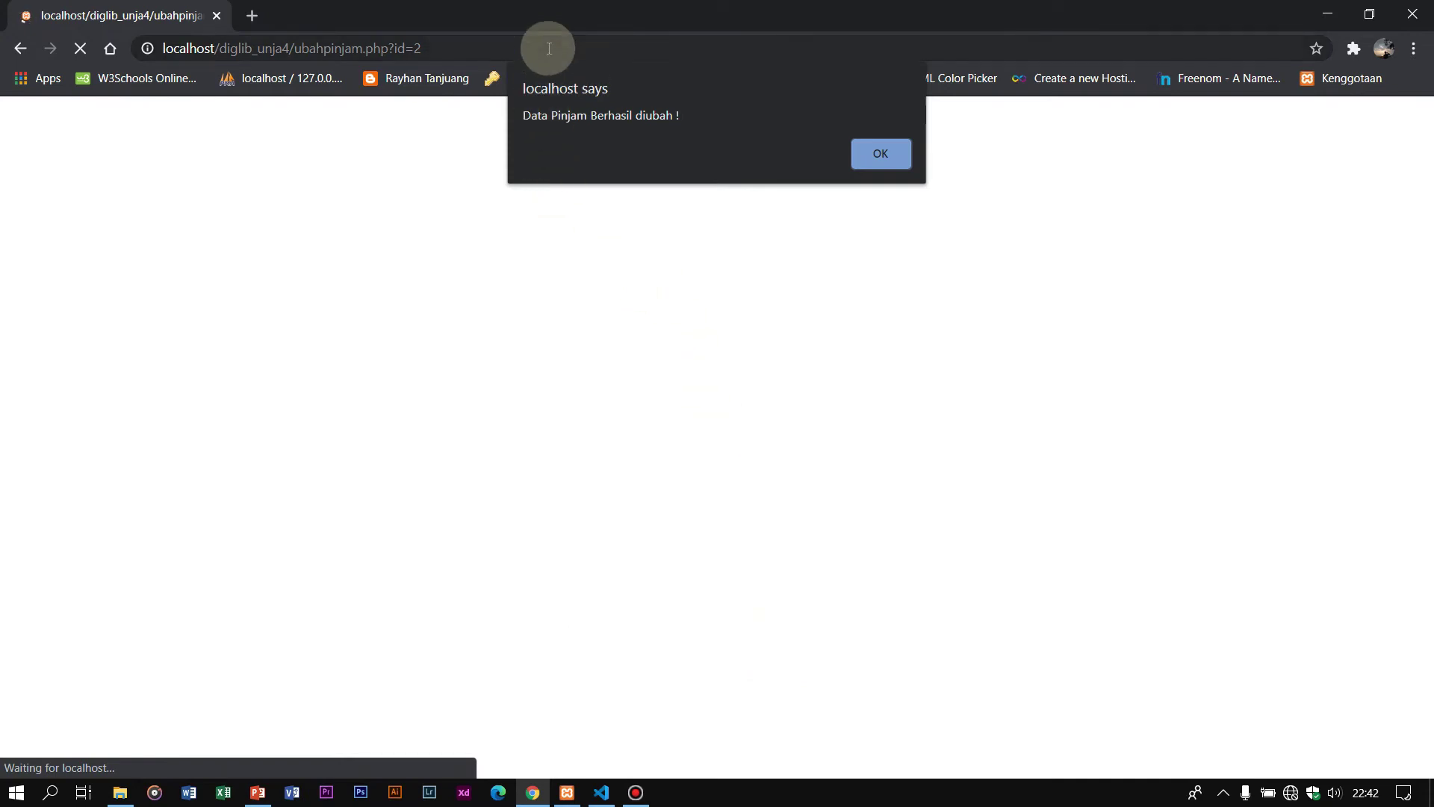
left_click(882, 152)
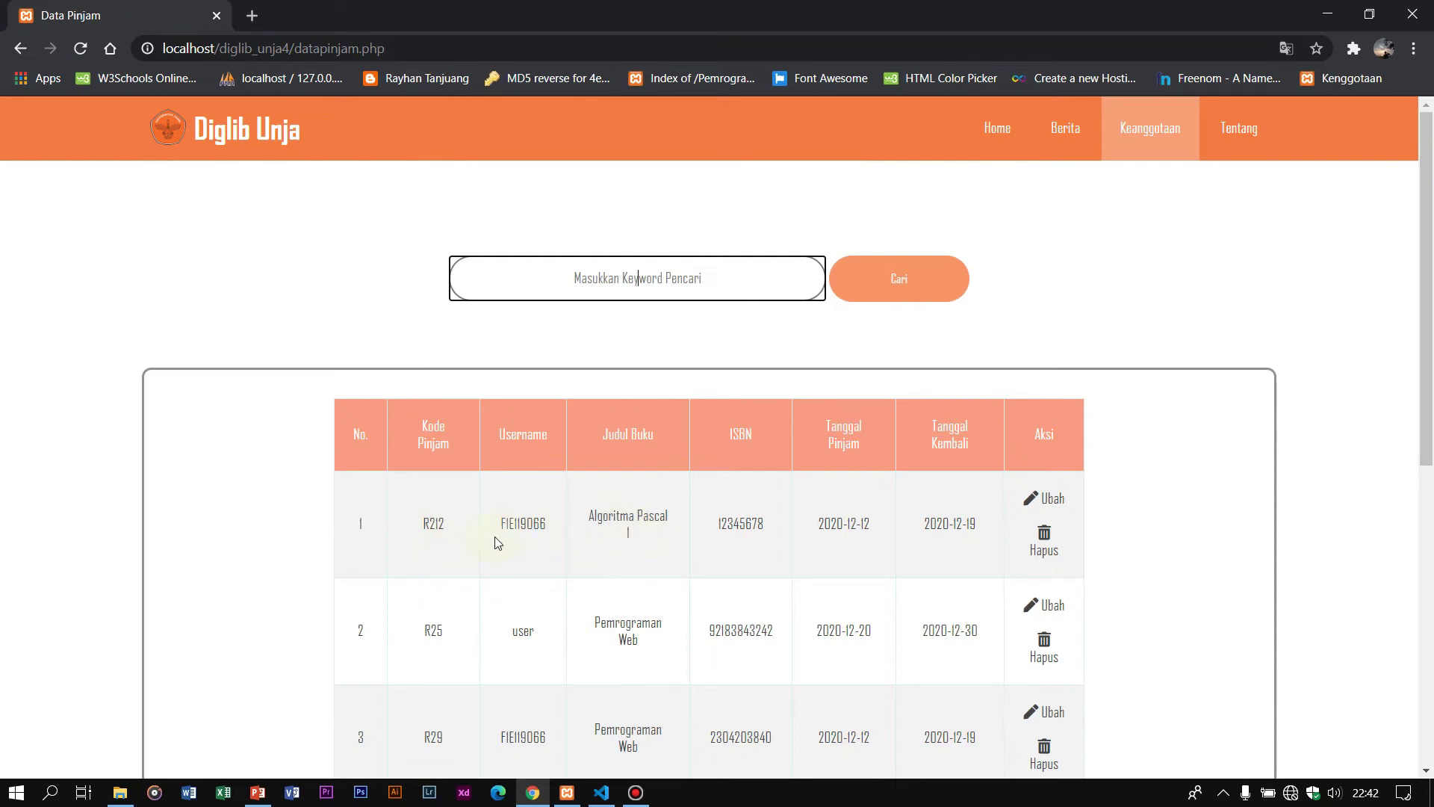
Step: Shorten the first loan's code from R212 to R21 and save
left_click(1057, 509)
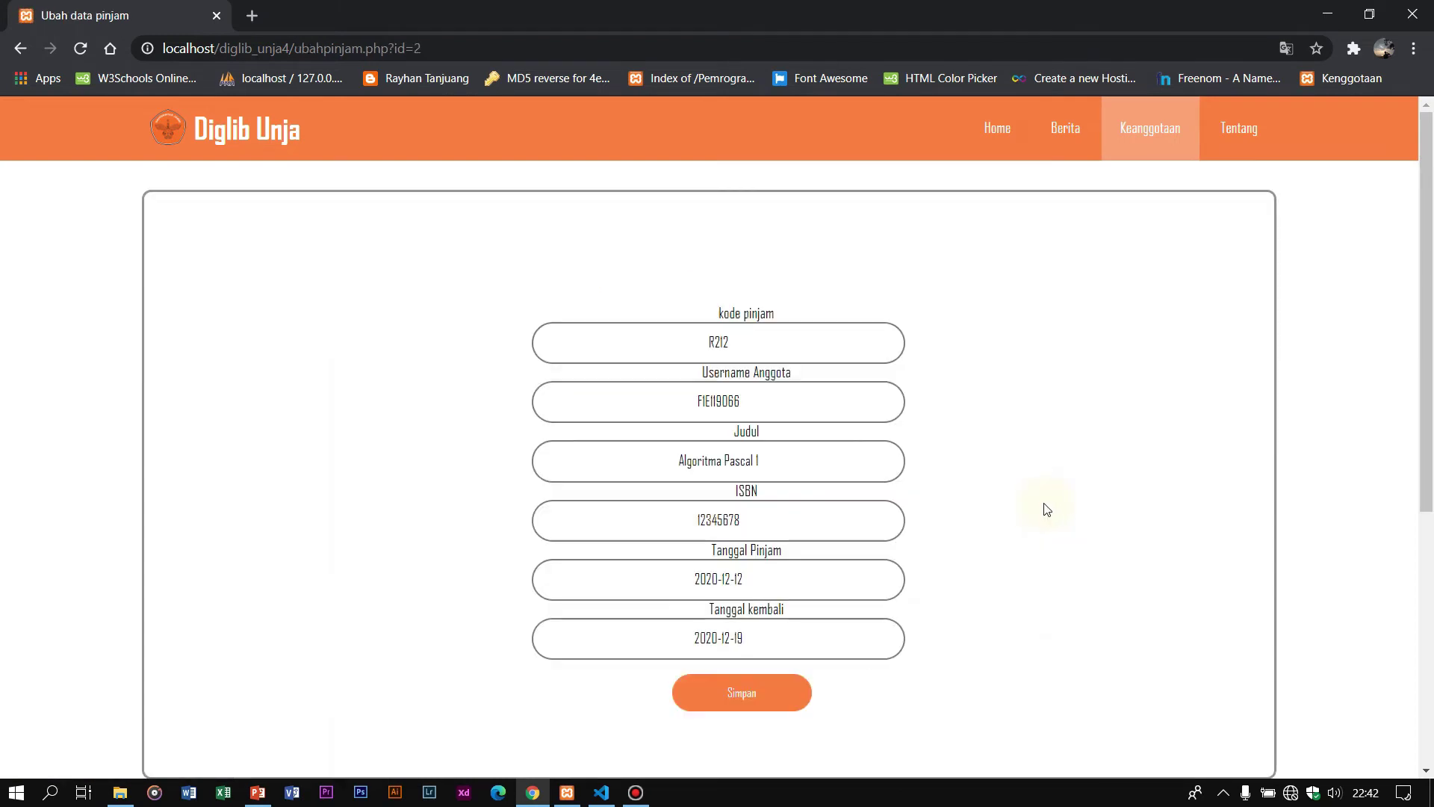
left_click(781, 352)
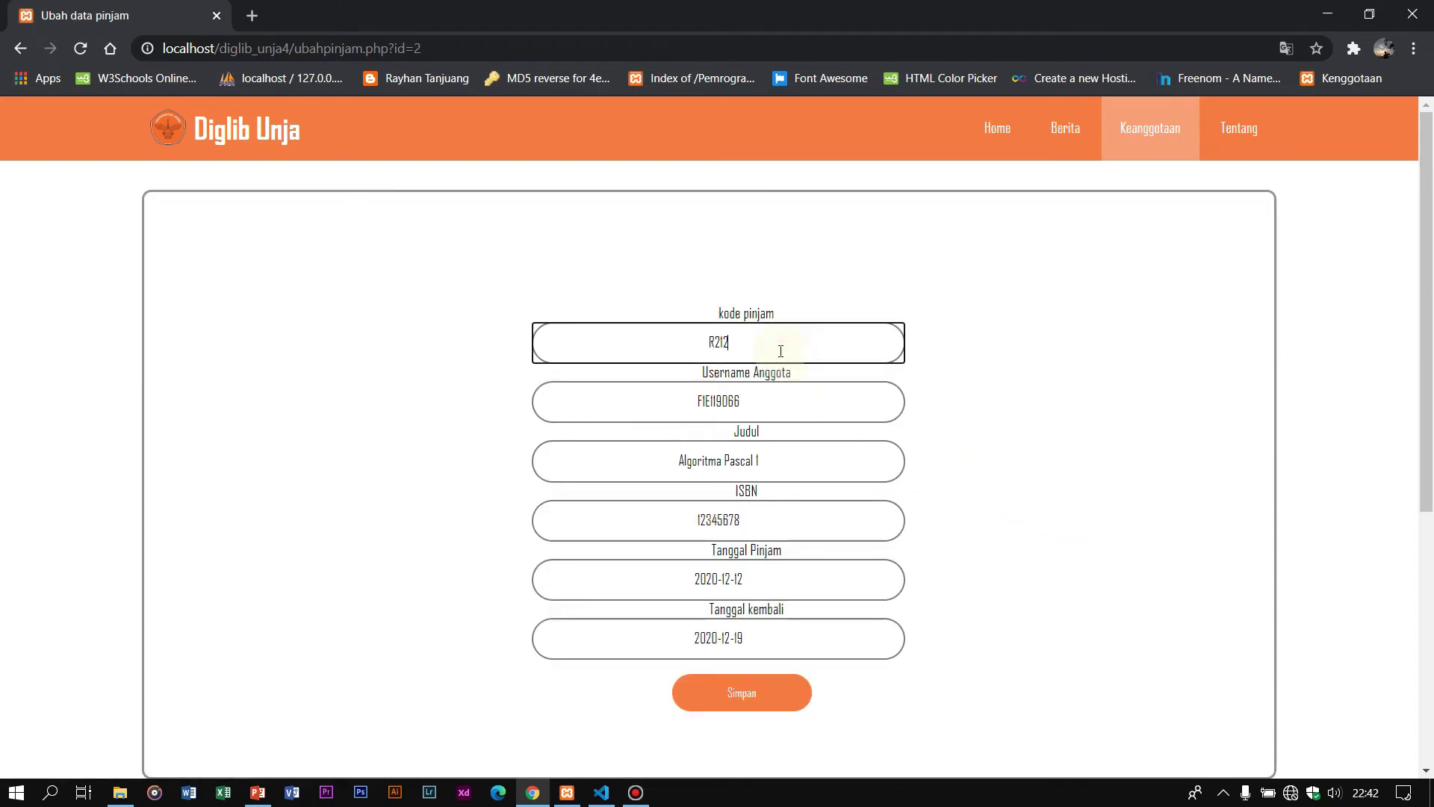
key("BackSpace")
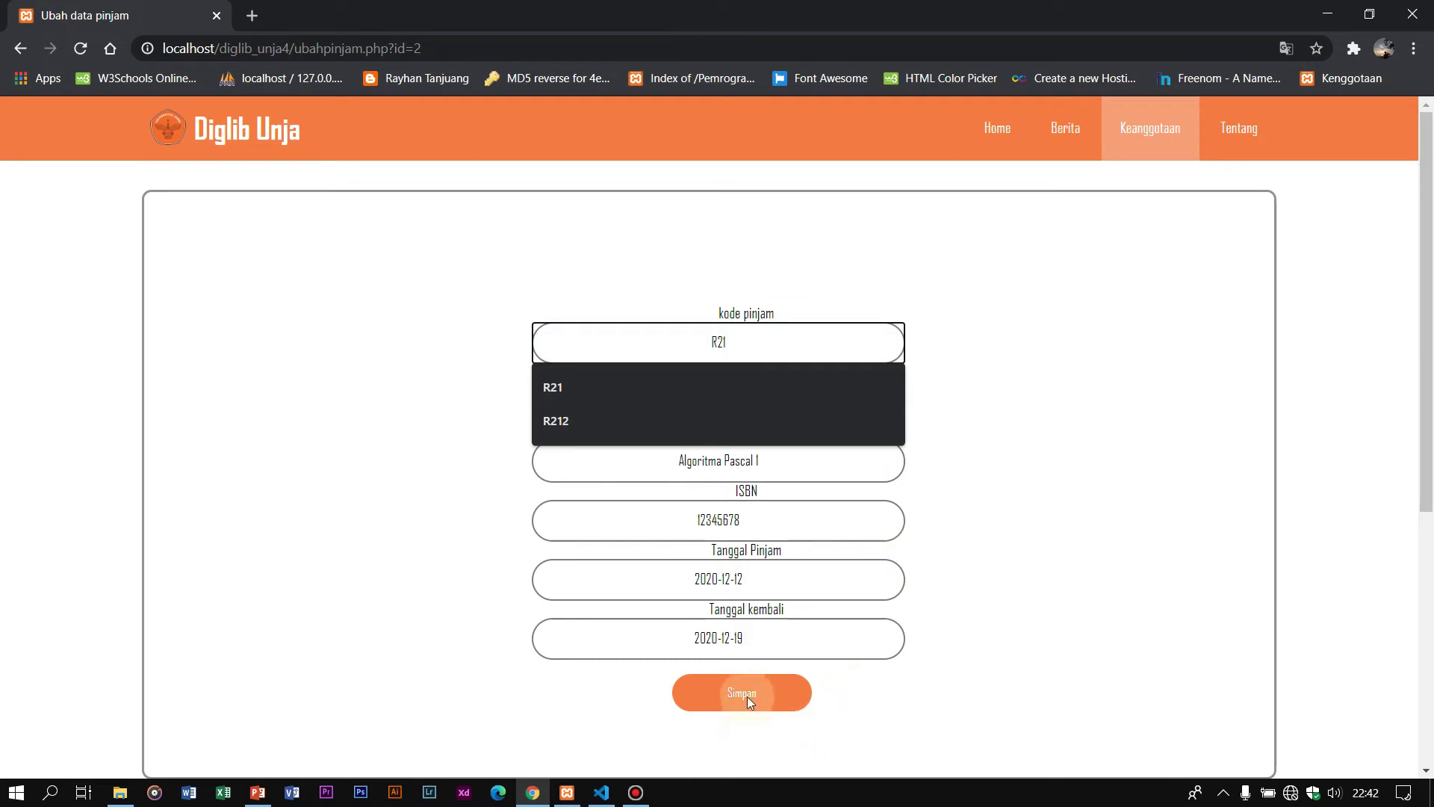
left_click(746, 694)
left_click(881, 155)
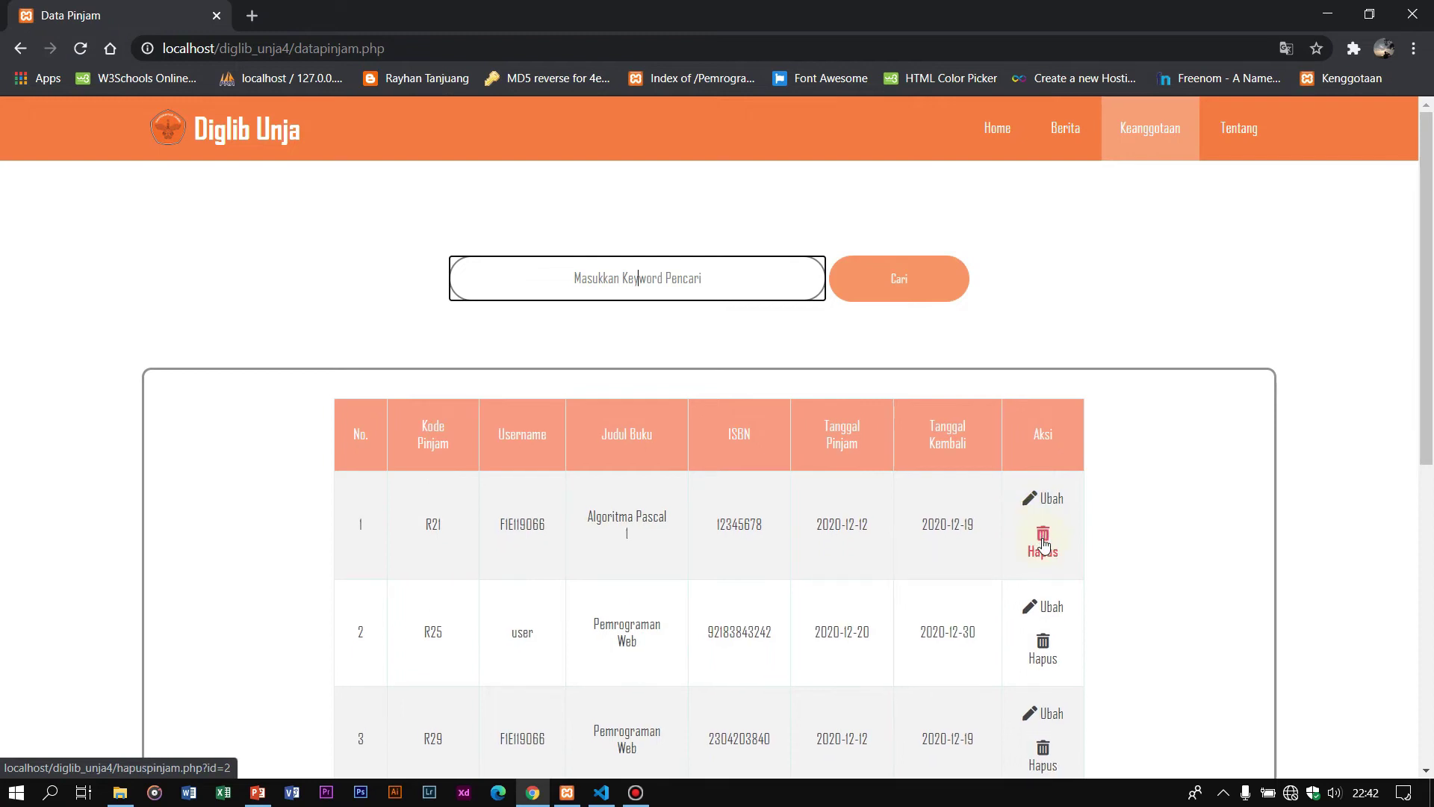
Step: Delete the first loan record, R21, confirming the deletion and dismissing the alert
left_click(1044, 546)
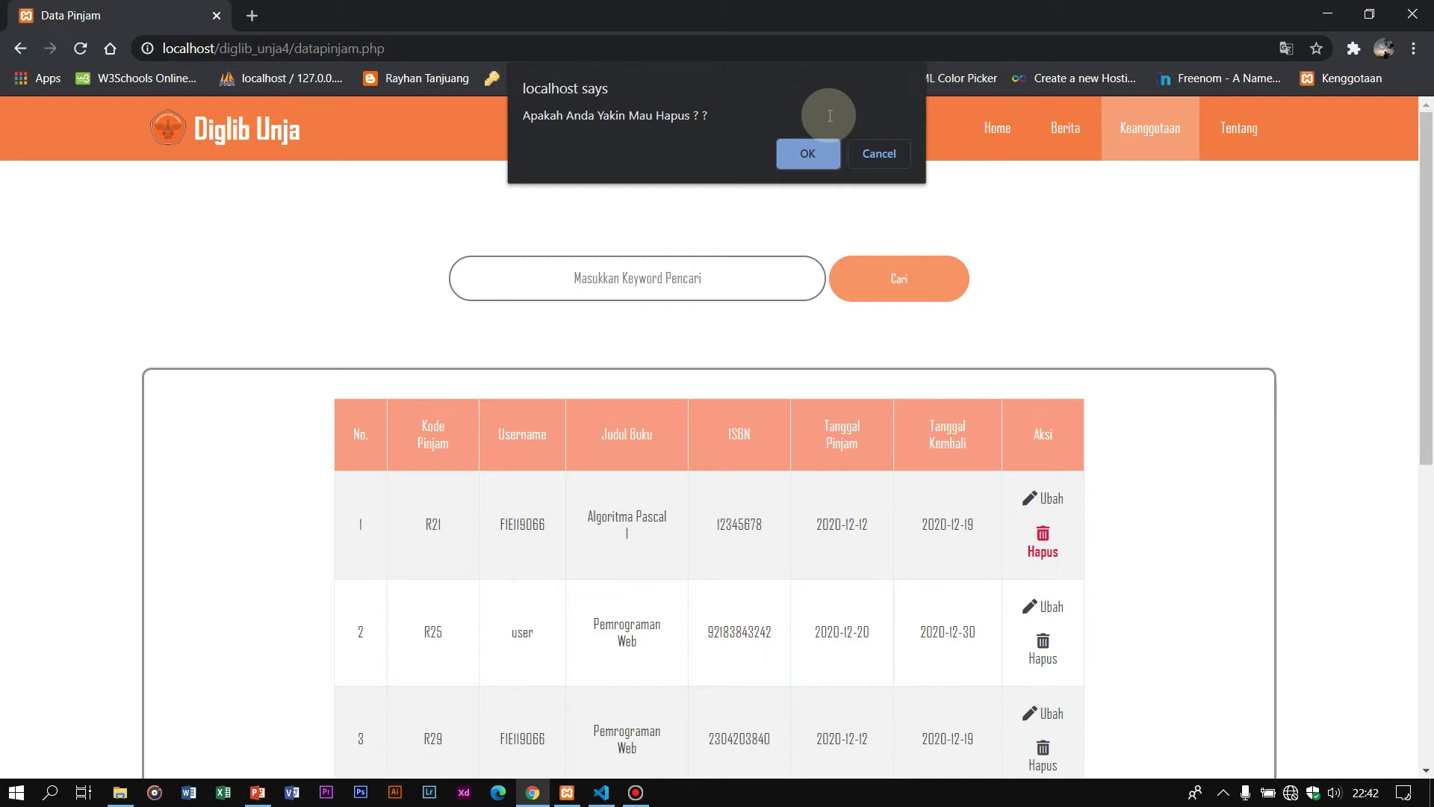
left_click(813, 154)
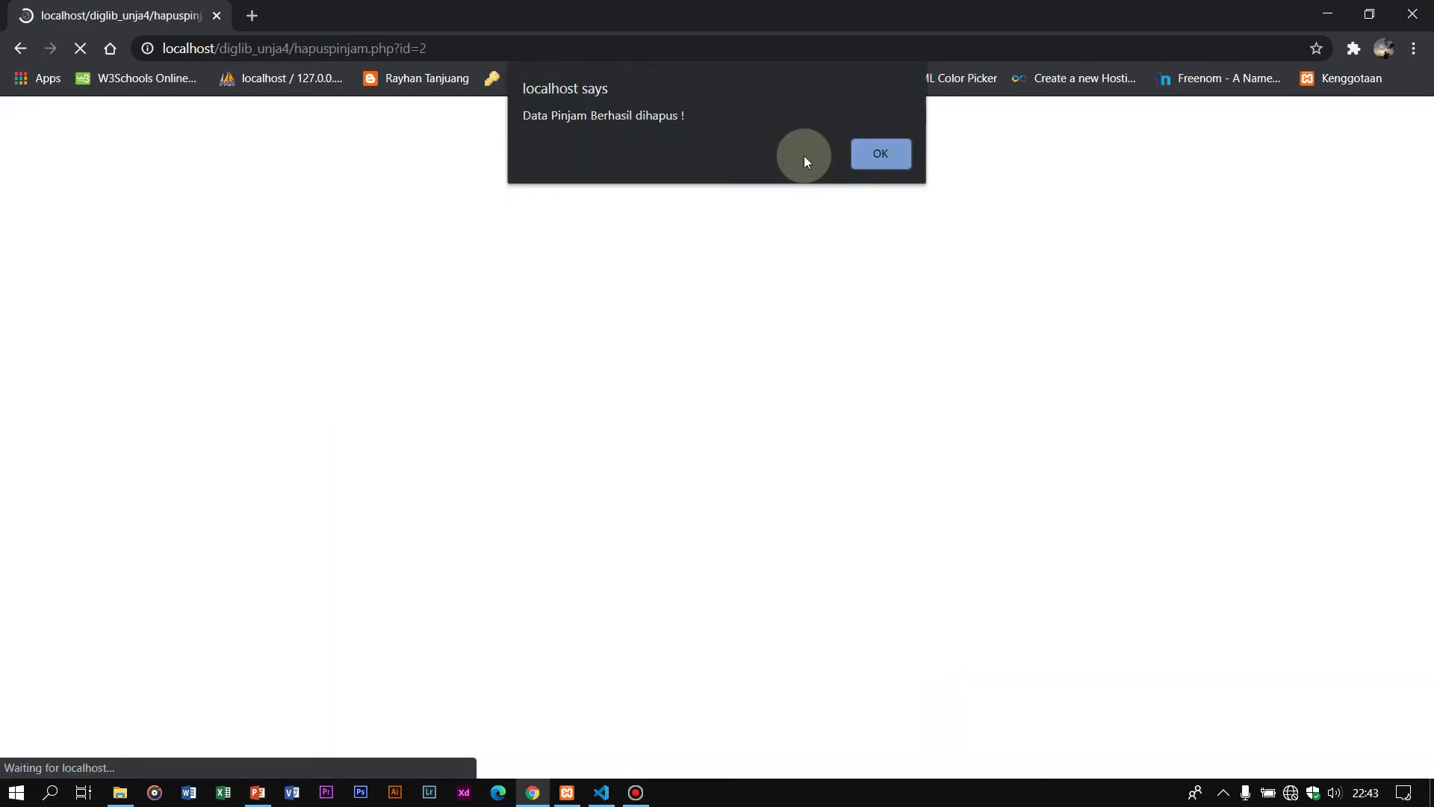
left_click(871, 157)
Step: On page 3 of the loans, start deleting loan R30 but cancel so it stays
scroll(1064, 398, "down", 3)
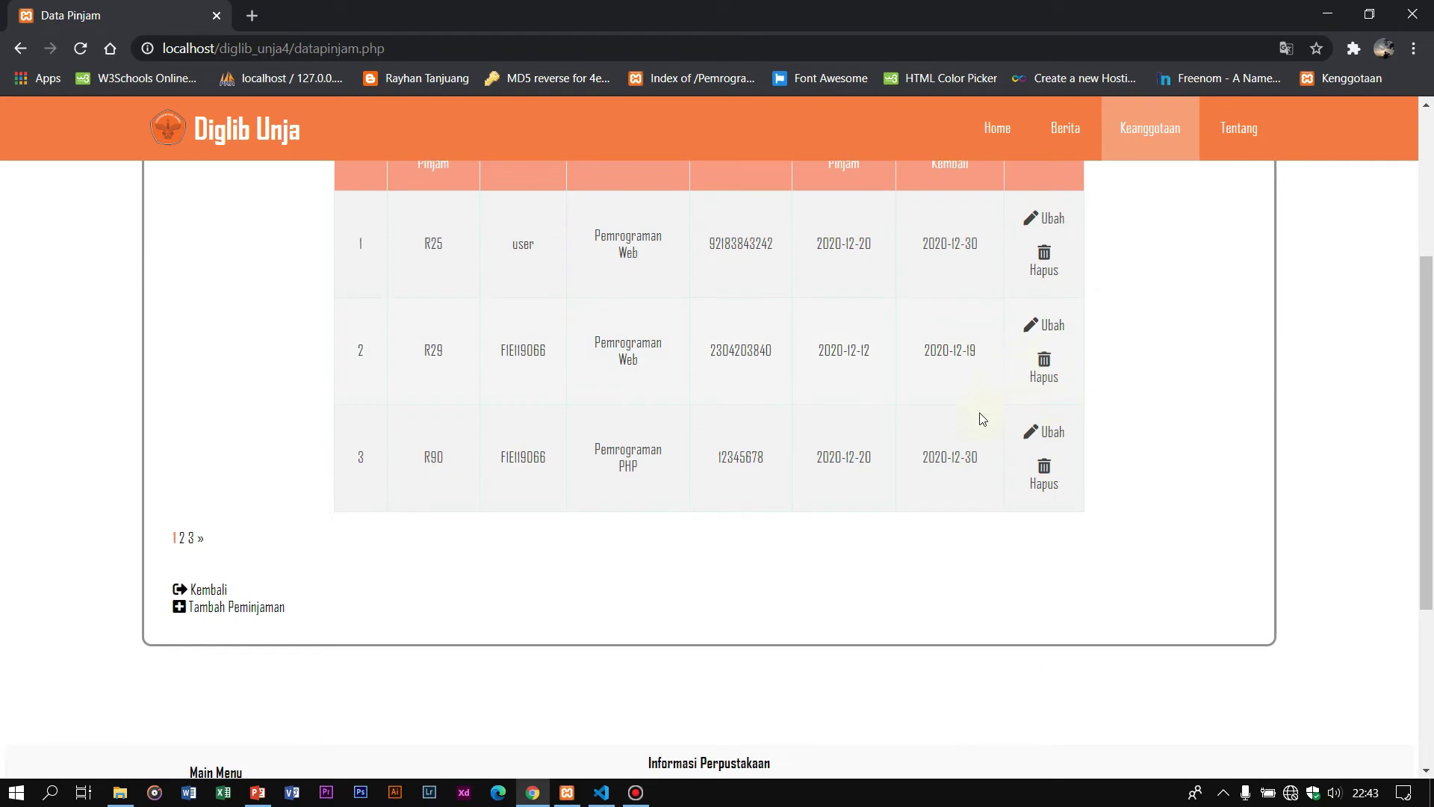
left_click(191, 556)
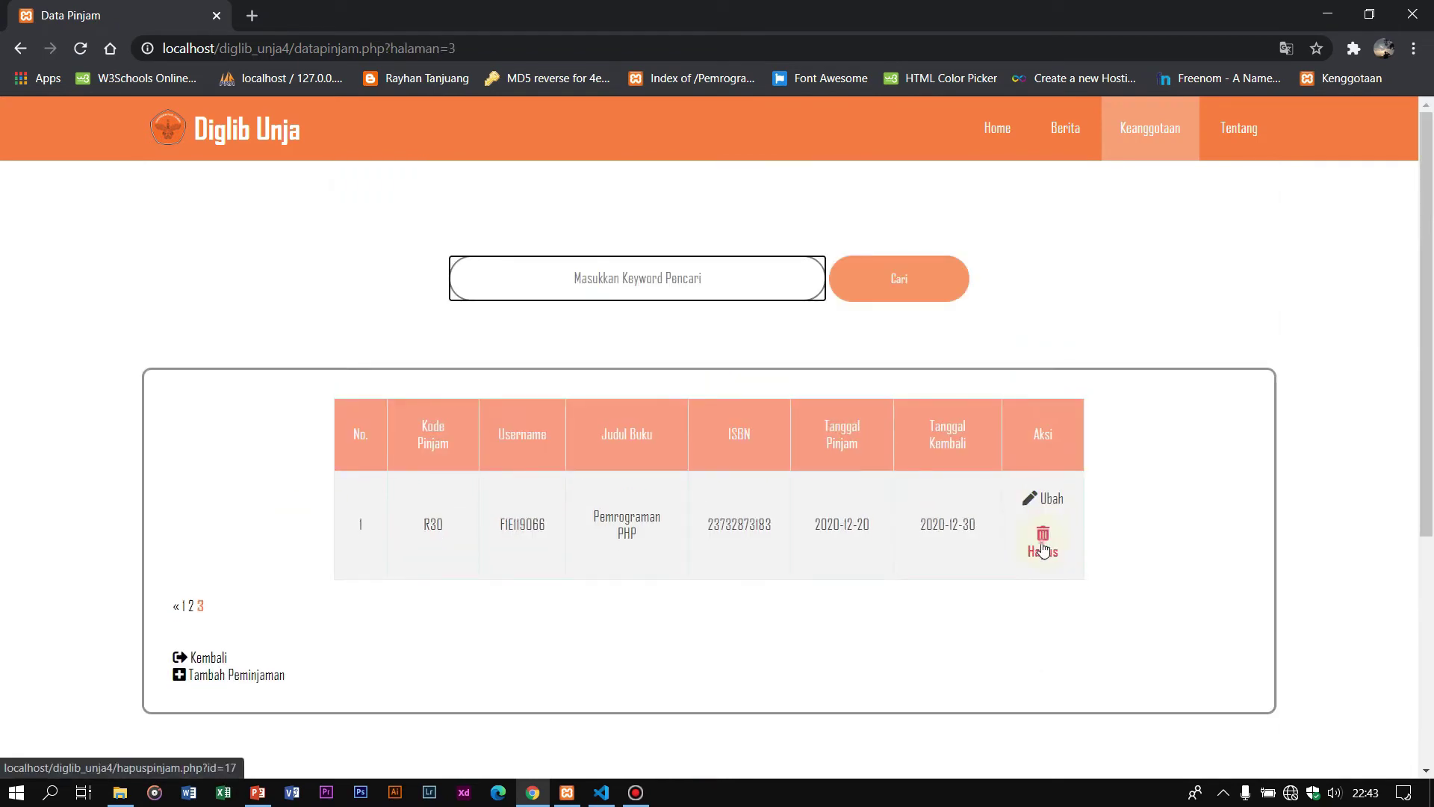
left_click(1043, 543)
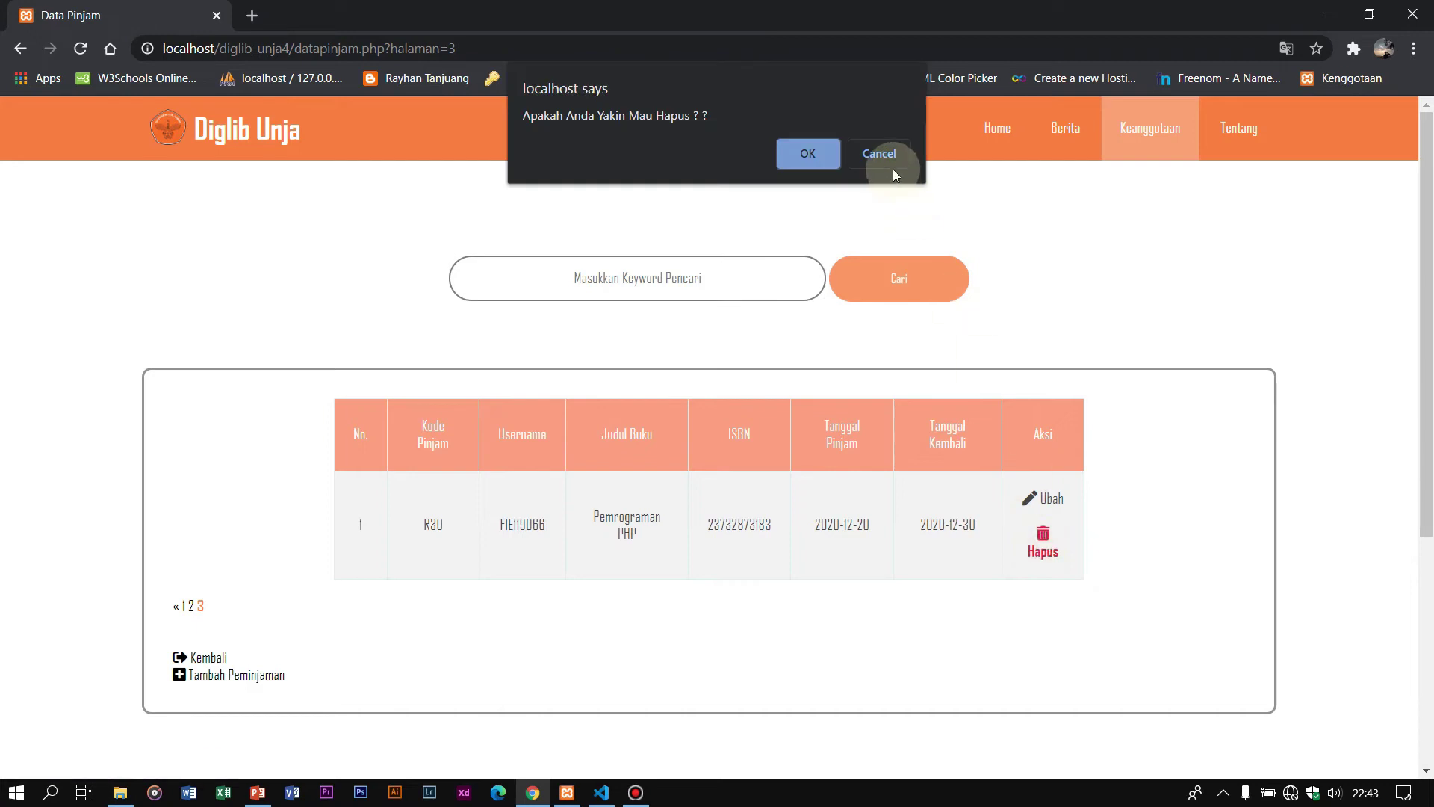
left_click(566, 134)
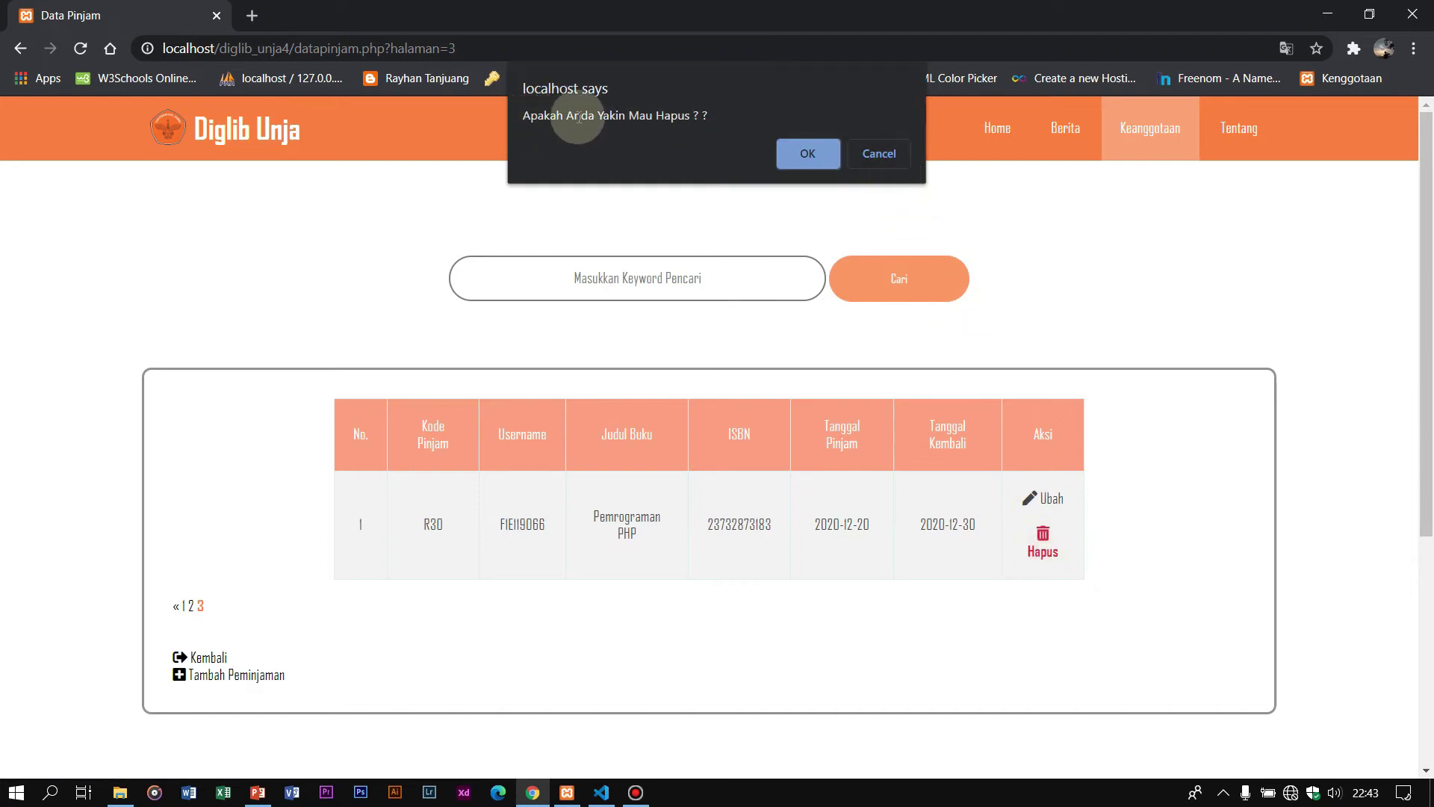
left_click(877, 153)
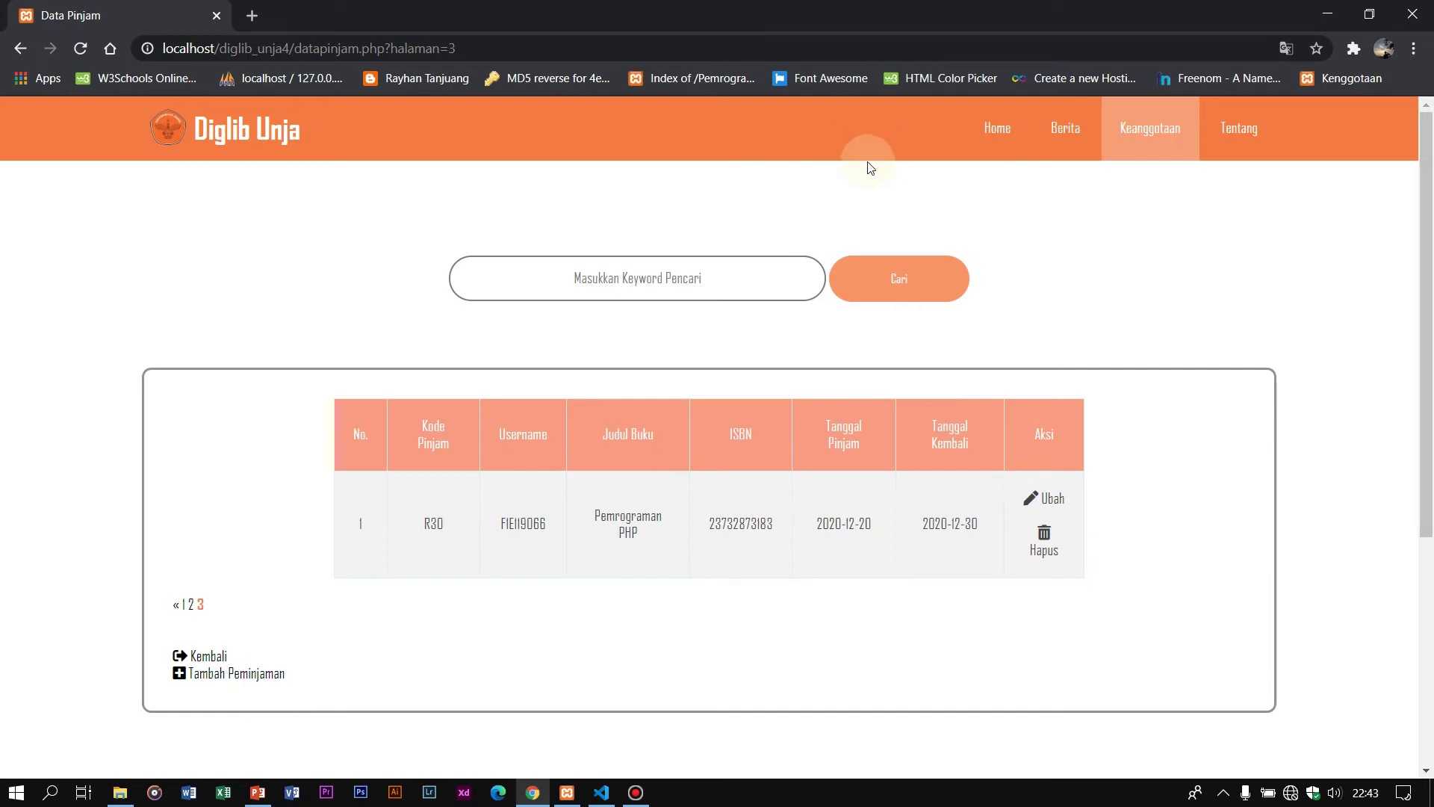
Step: Return to the admin menu, open the Data Anggota member table and focus its search box
left_click(217, 659)
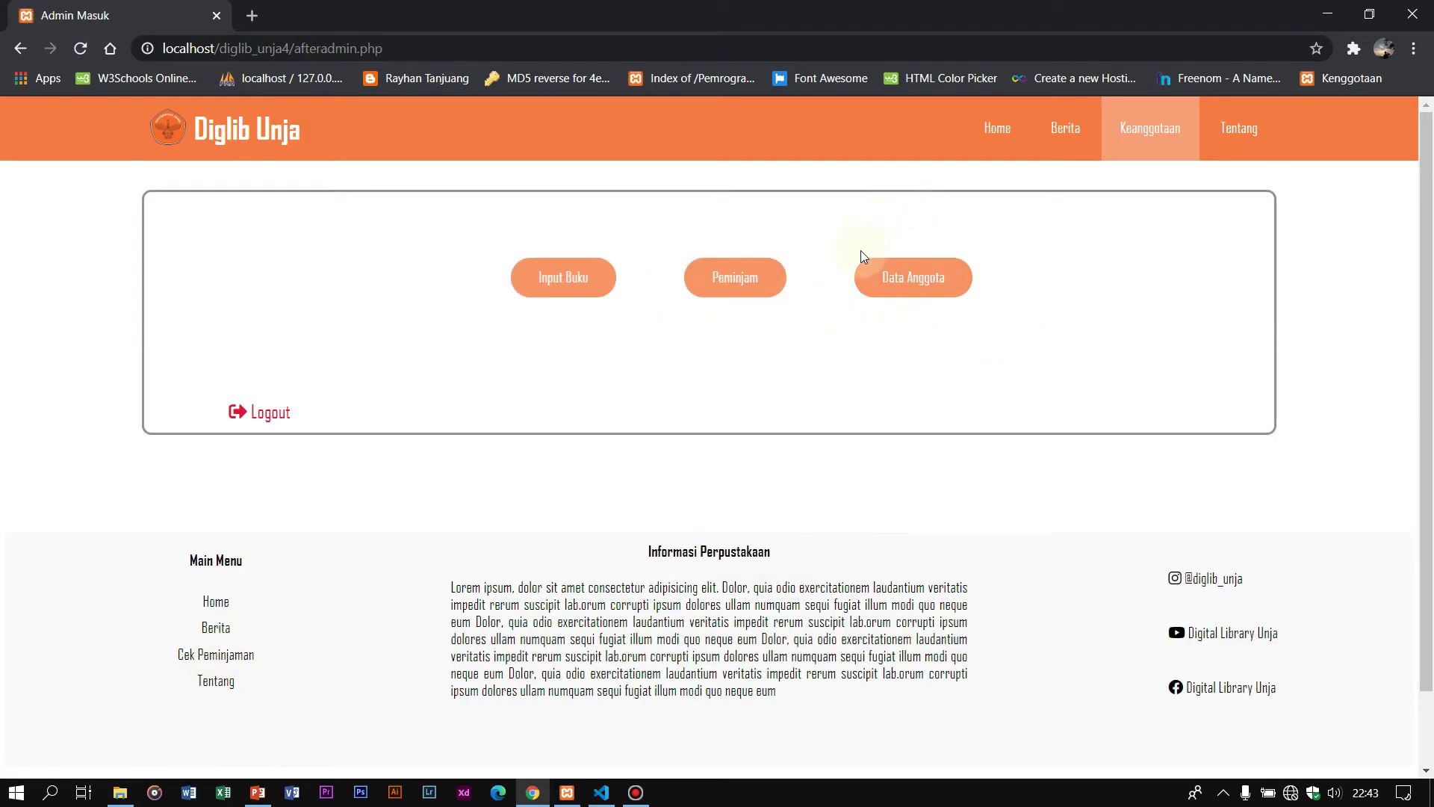
left_click(934, 282)
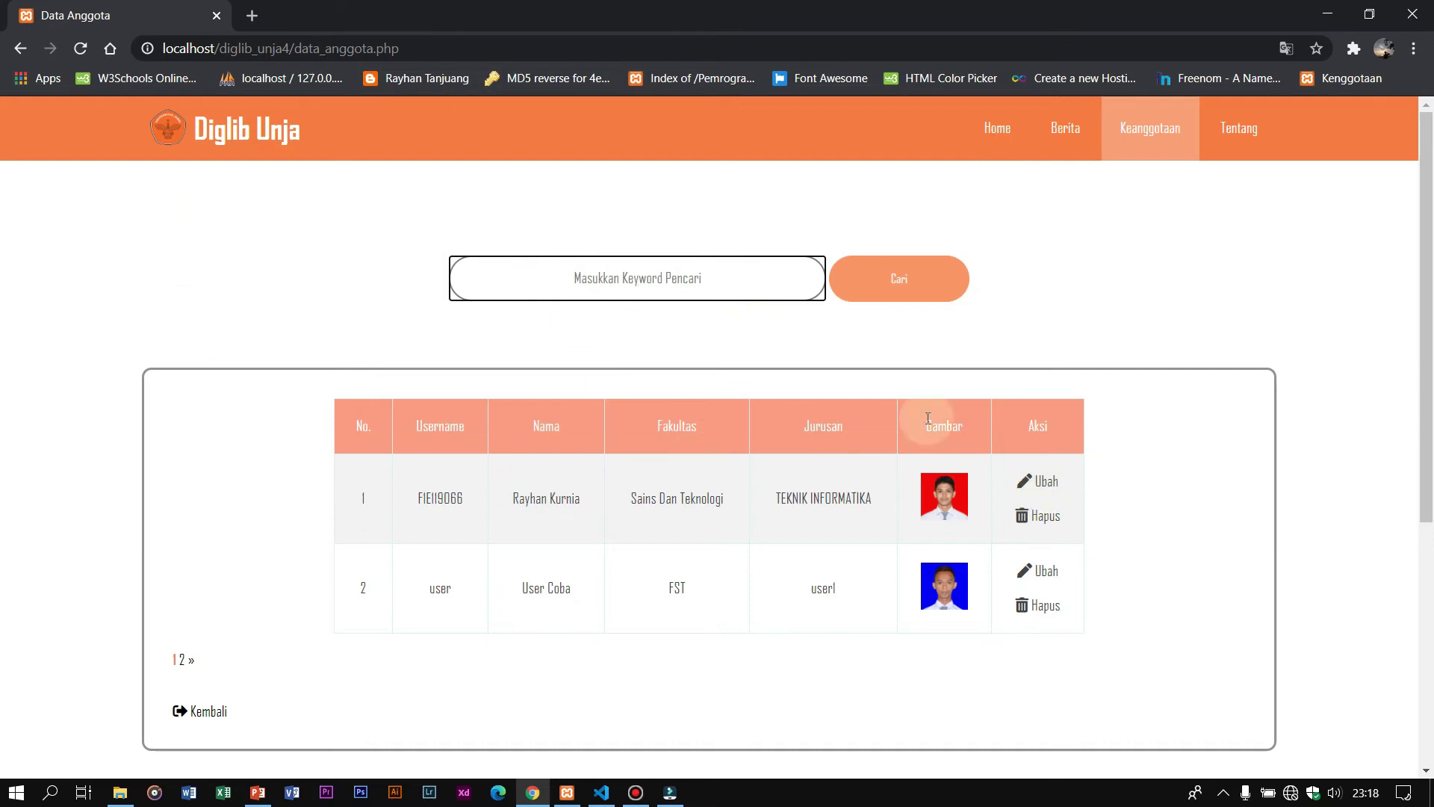
left_click(620, 294)
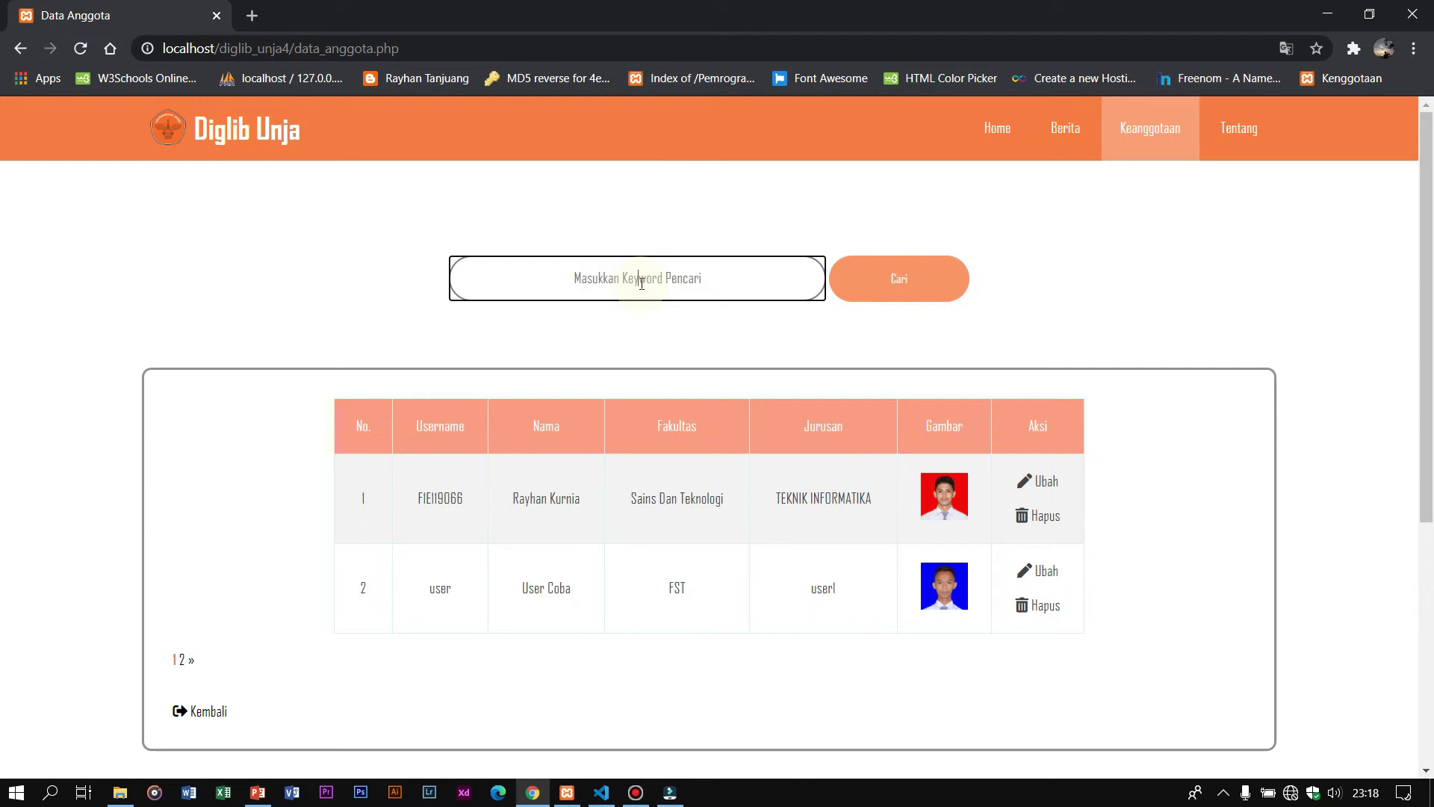
Step: Search members by the member's username, then highlight the result's name, faculty and major
type("FIE119066")
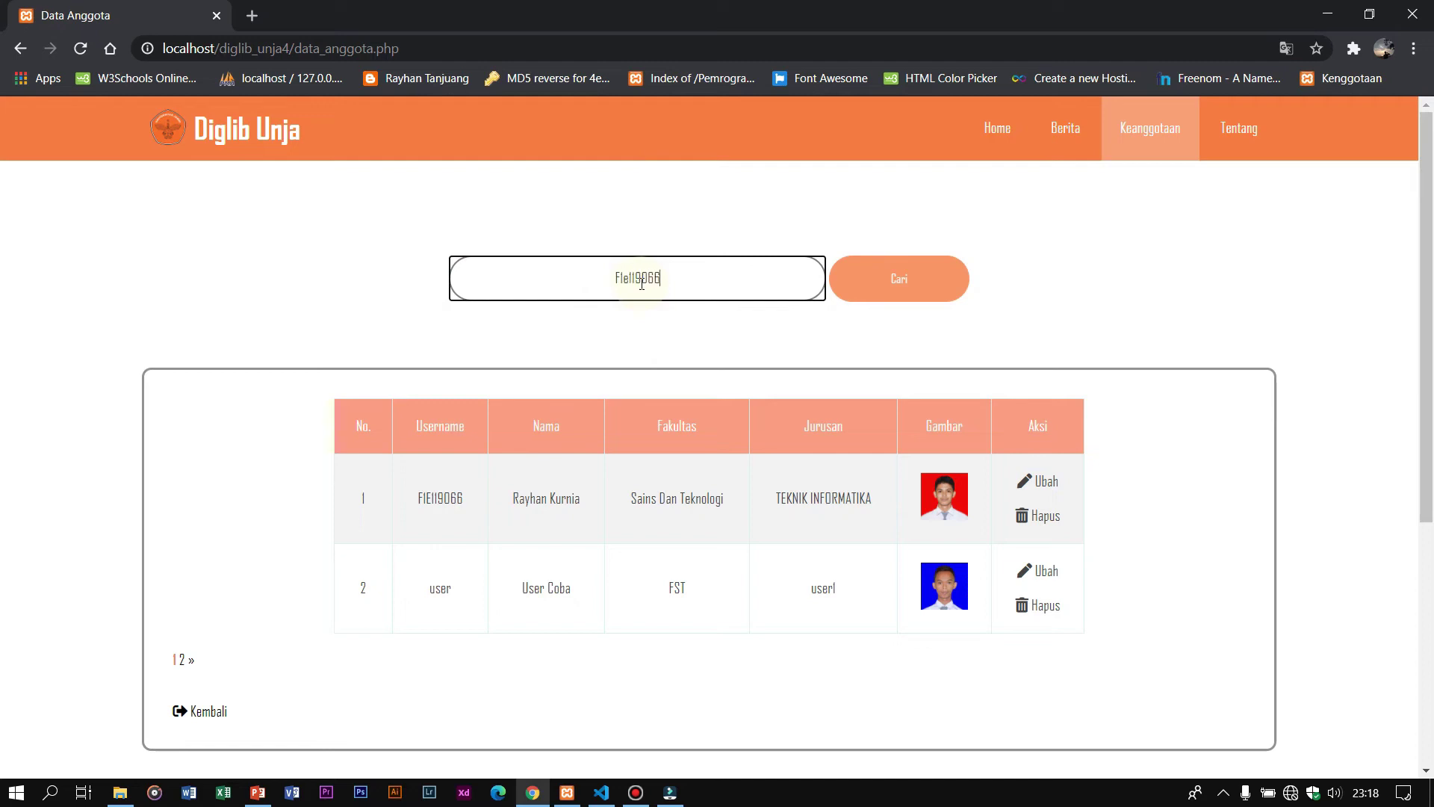
left_click(874, 296)
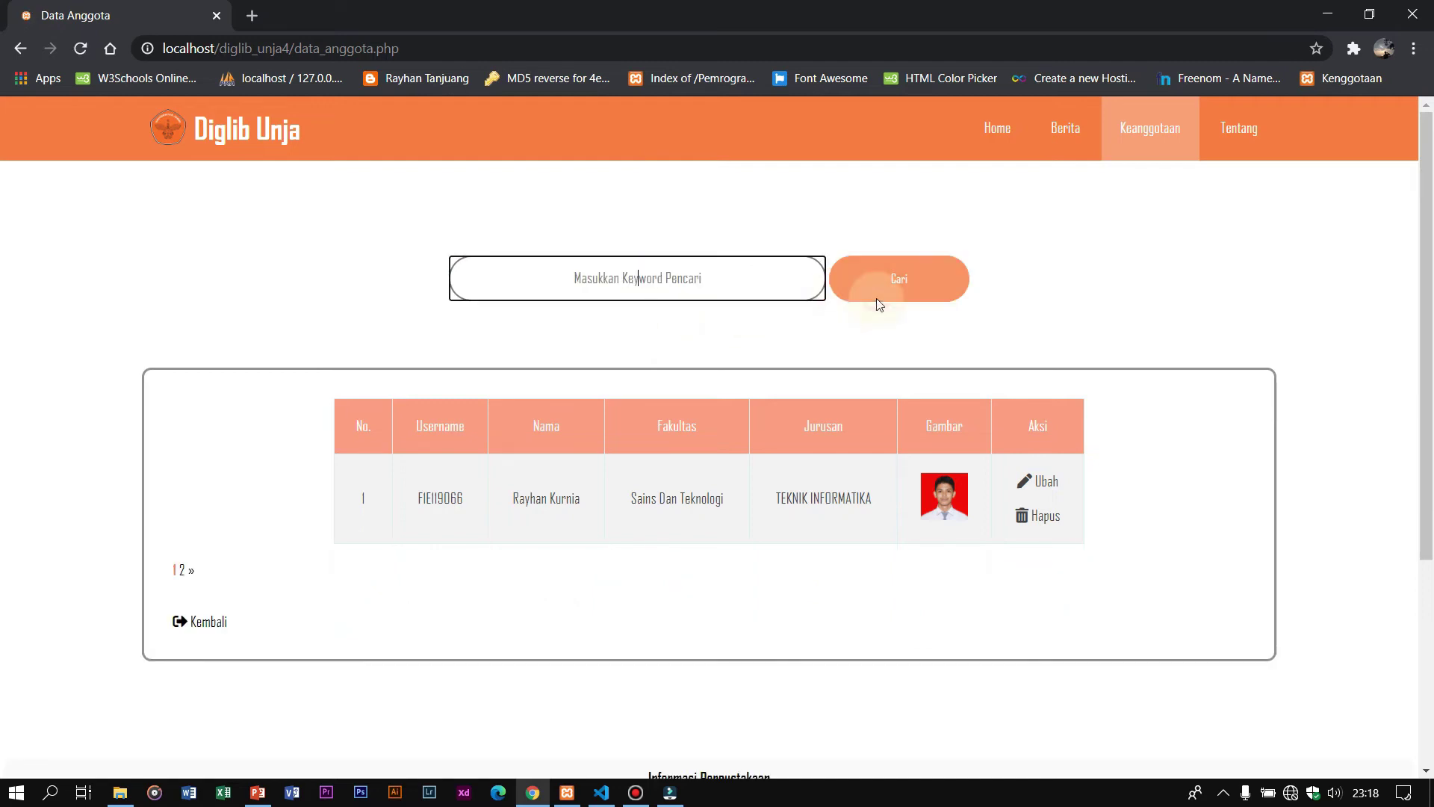
left_click_drag(414, 503, 465, 511)
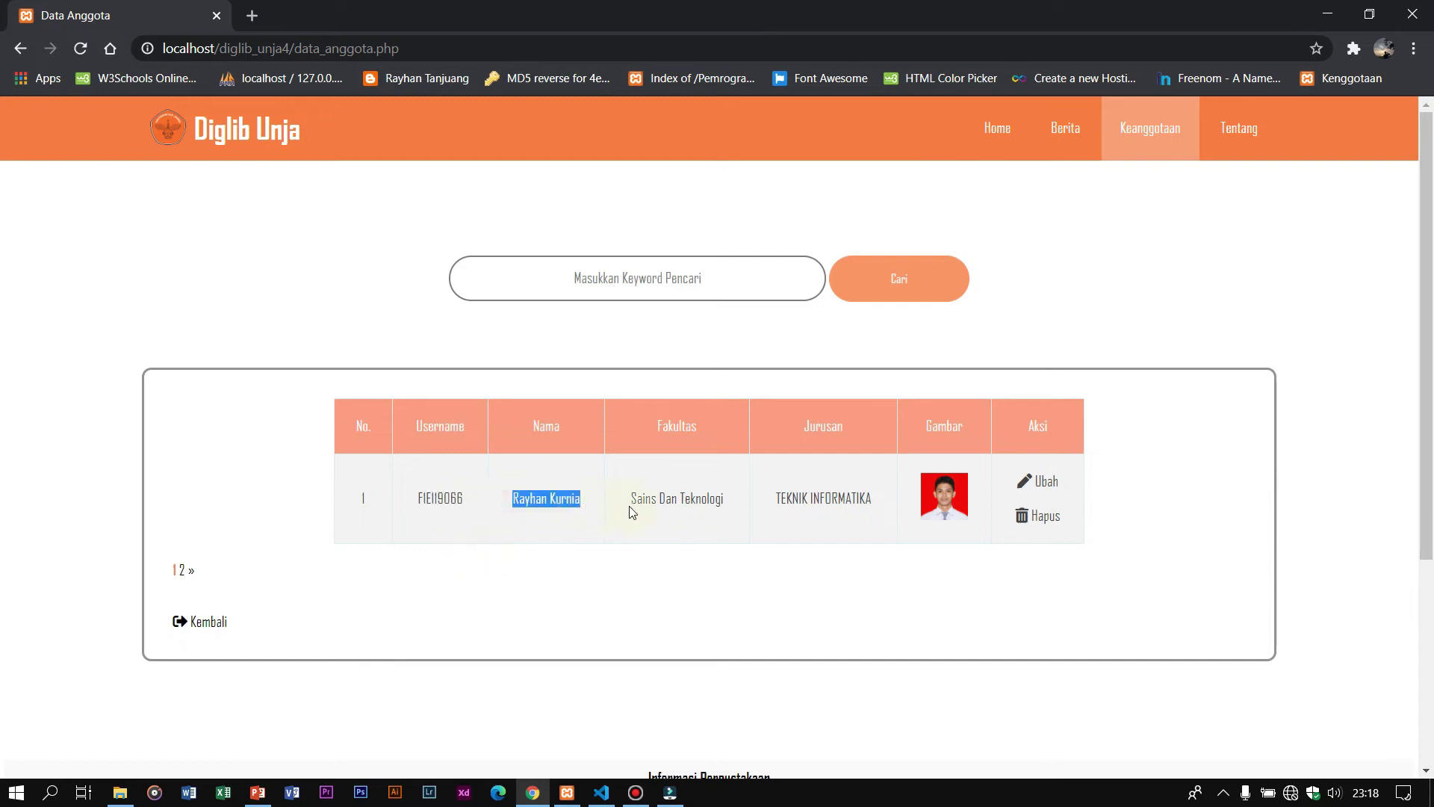
left_click_drag(630, 499, 833, 499)
left_click(857, 594)
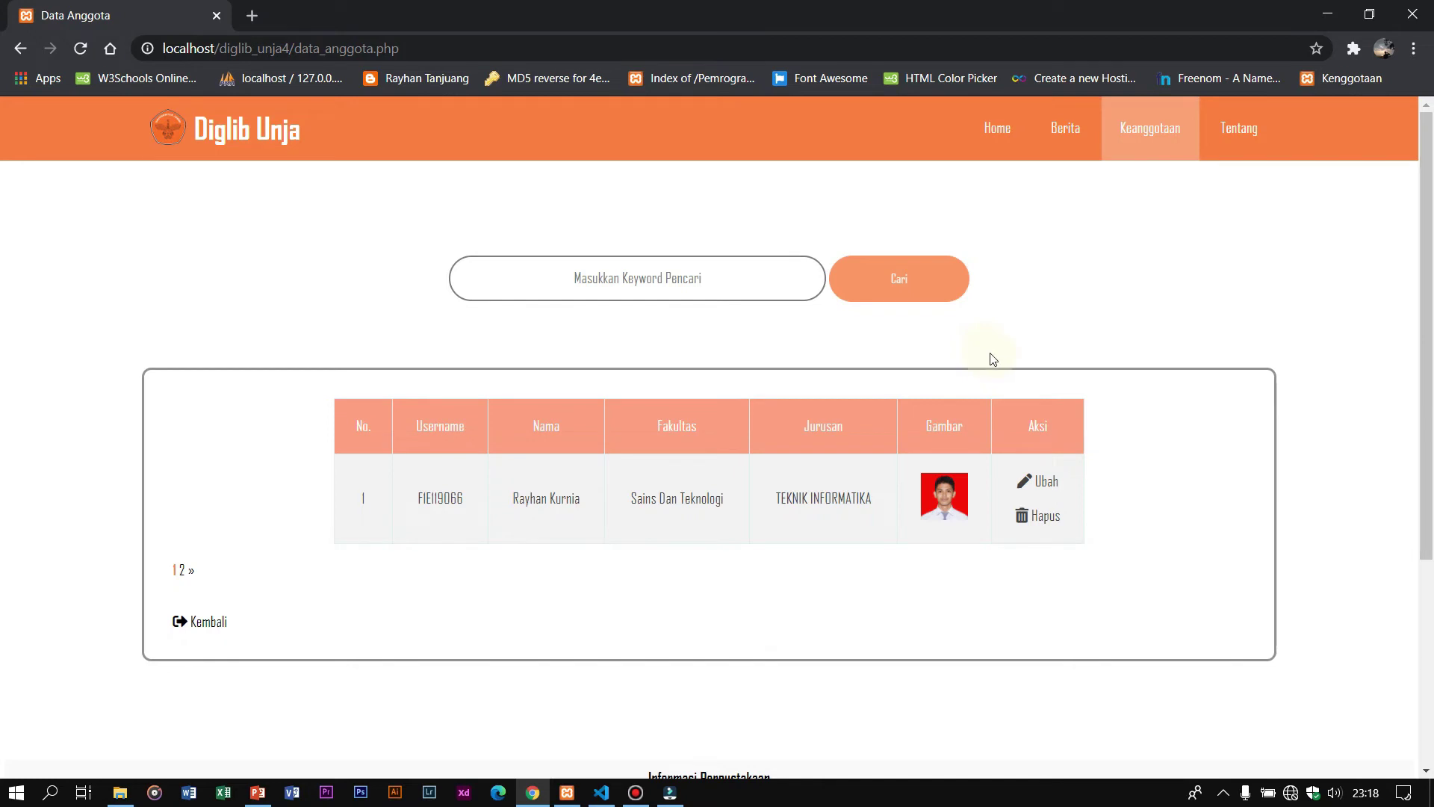
Step: Resubmit the found member's edit form unchanged and dismiss the 'Data User Gagal diubah !' alert
left_click(1047, 482)
left_click(790, 356)
scroll(785, 323, "down", 4)
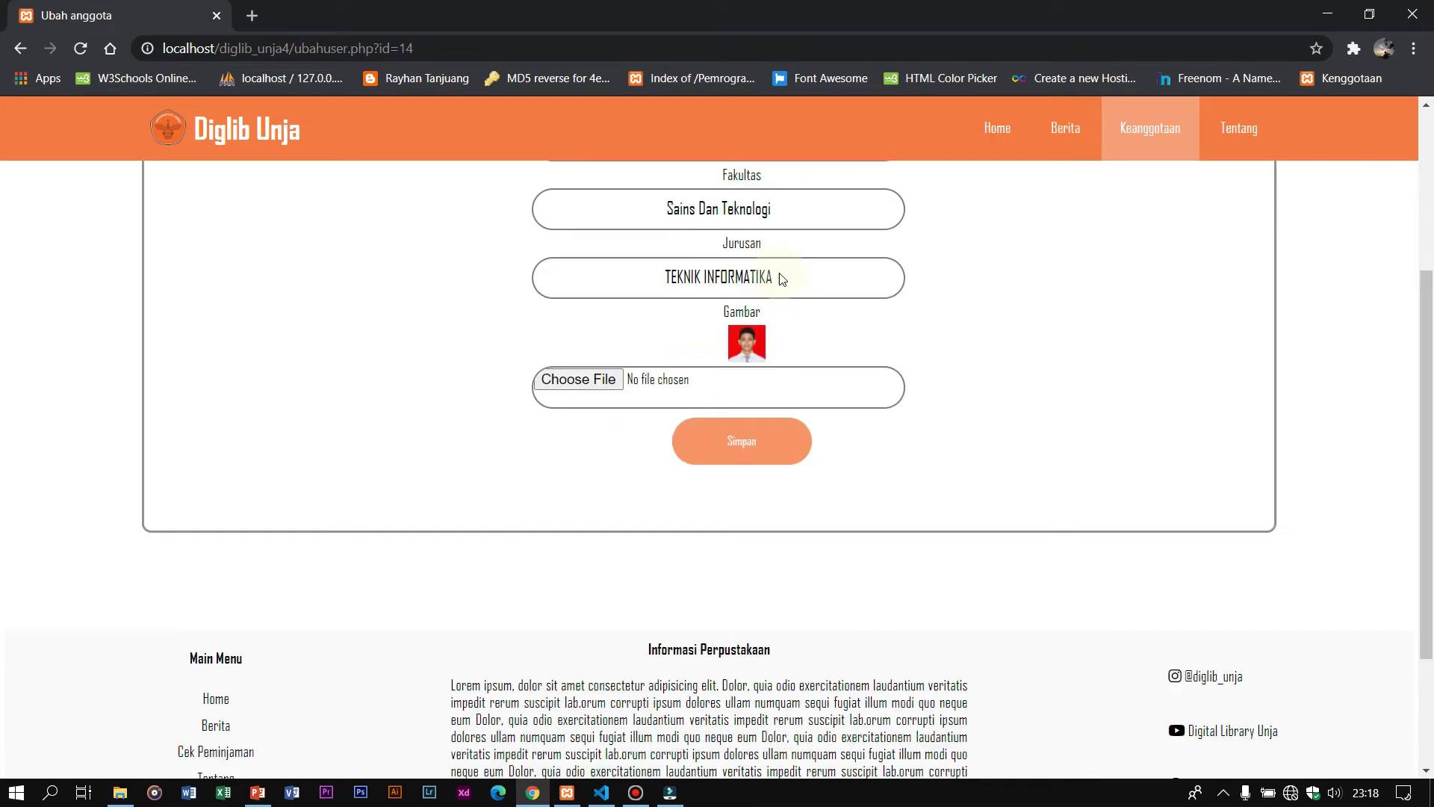
scroll(781, 279, "up", 3)
scroll(782, 360, "down", 2)
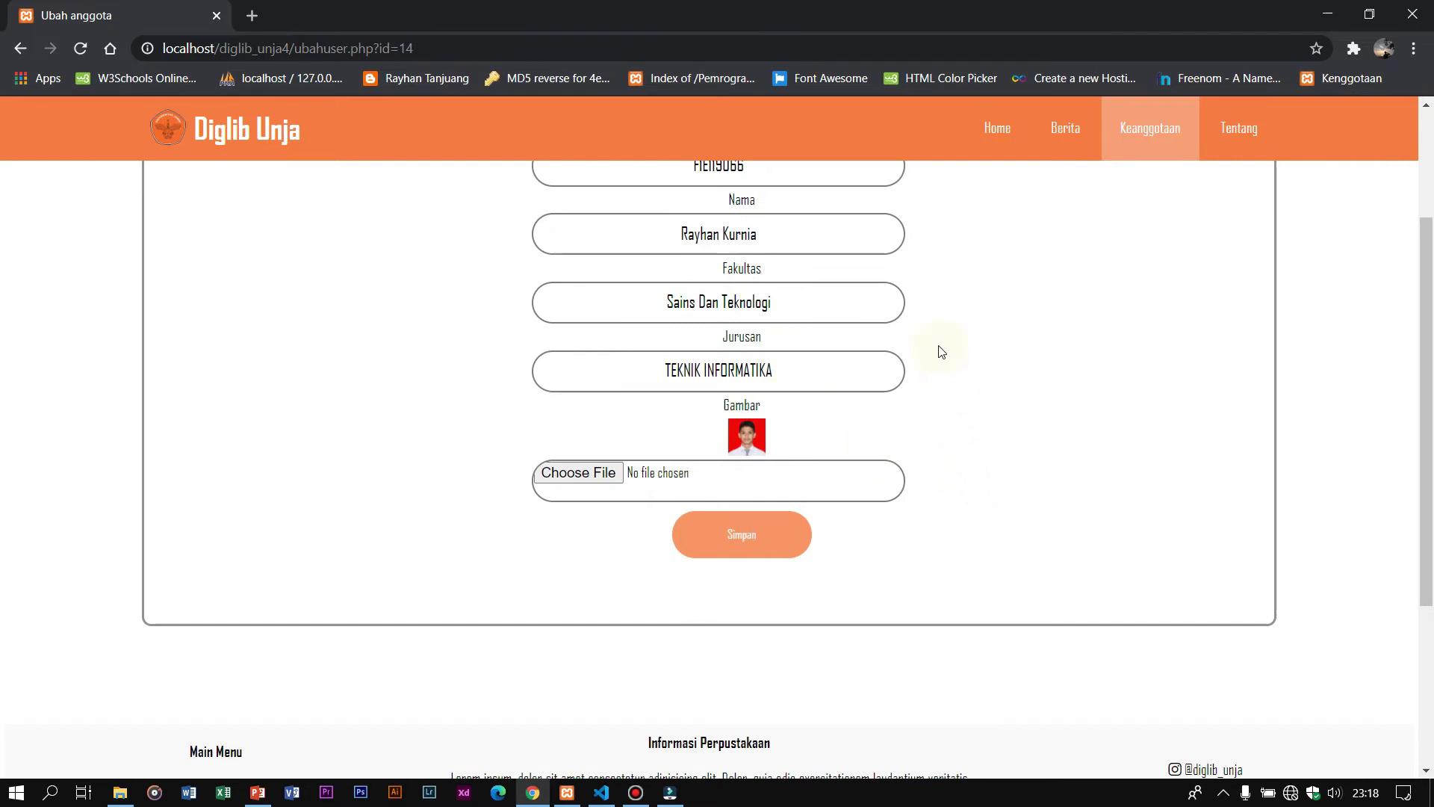
scroll(941, 352, "up", 1)
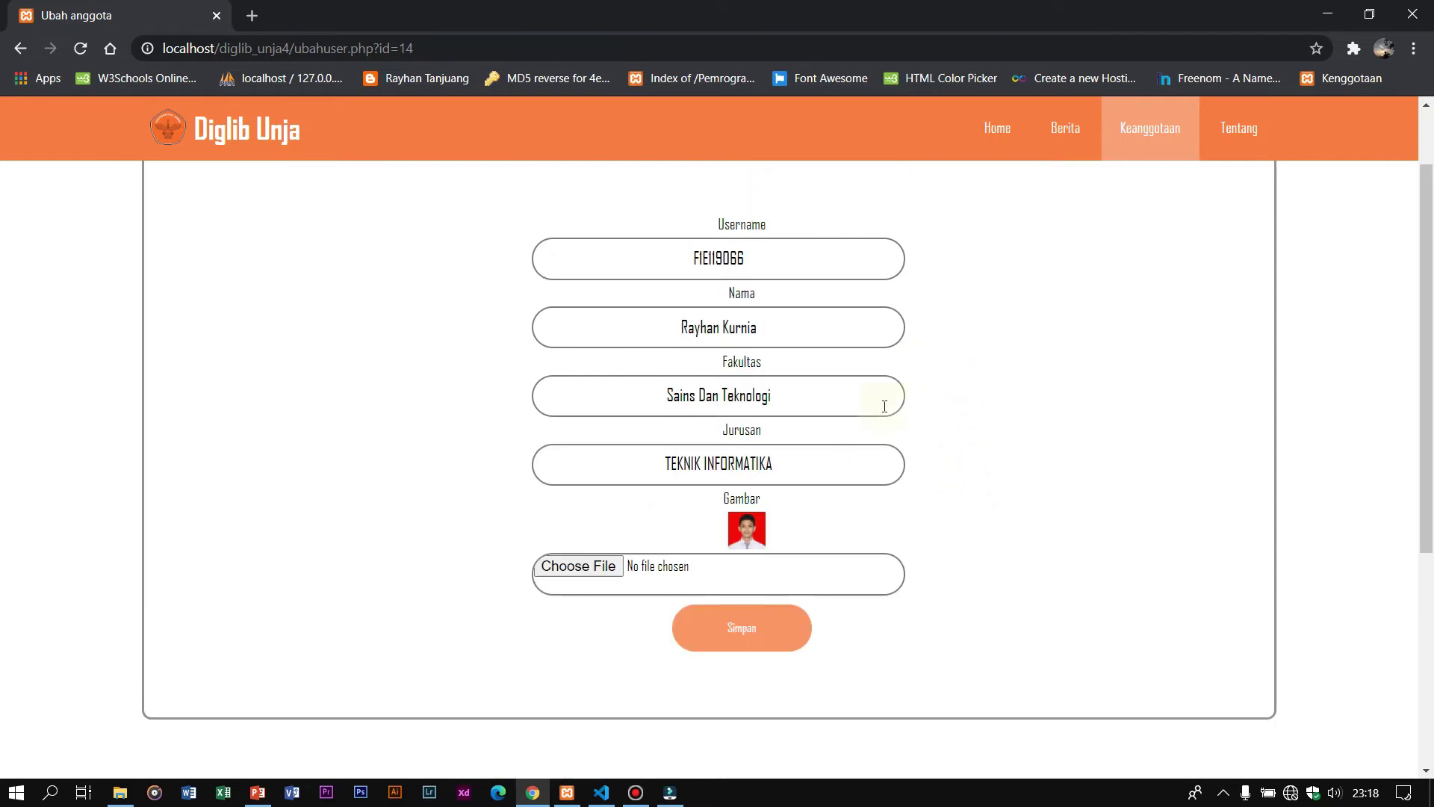
left_click(746, 619)
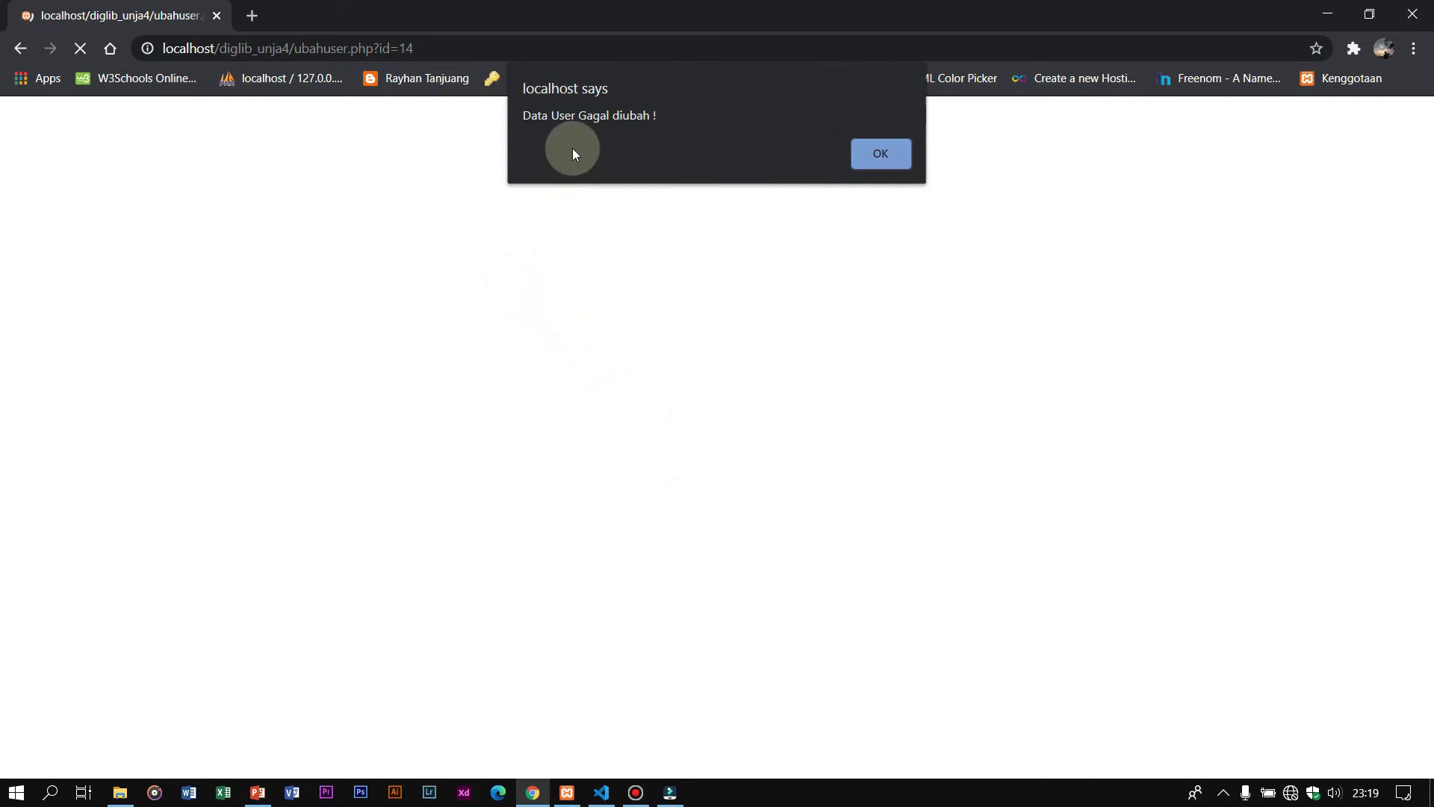
left_click(890, 168)
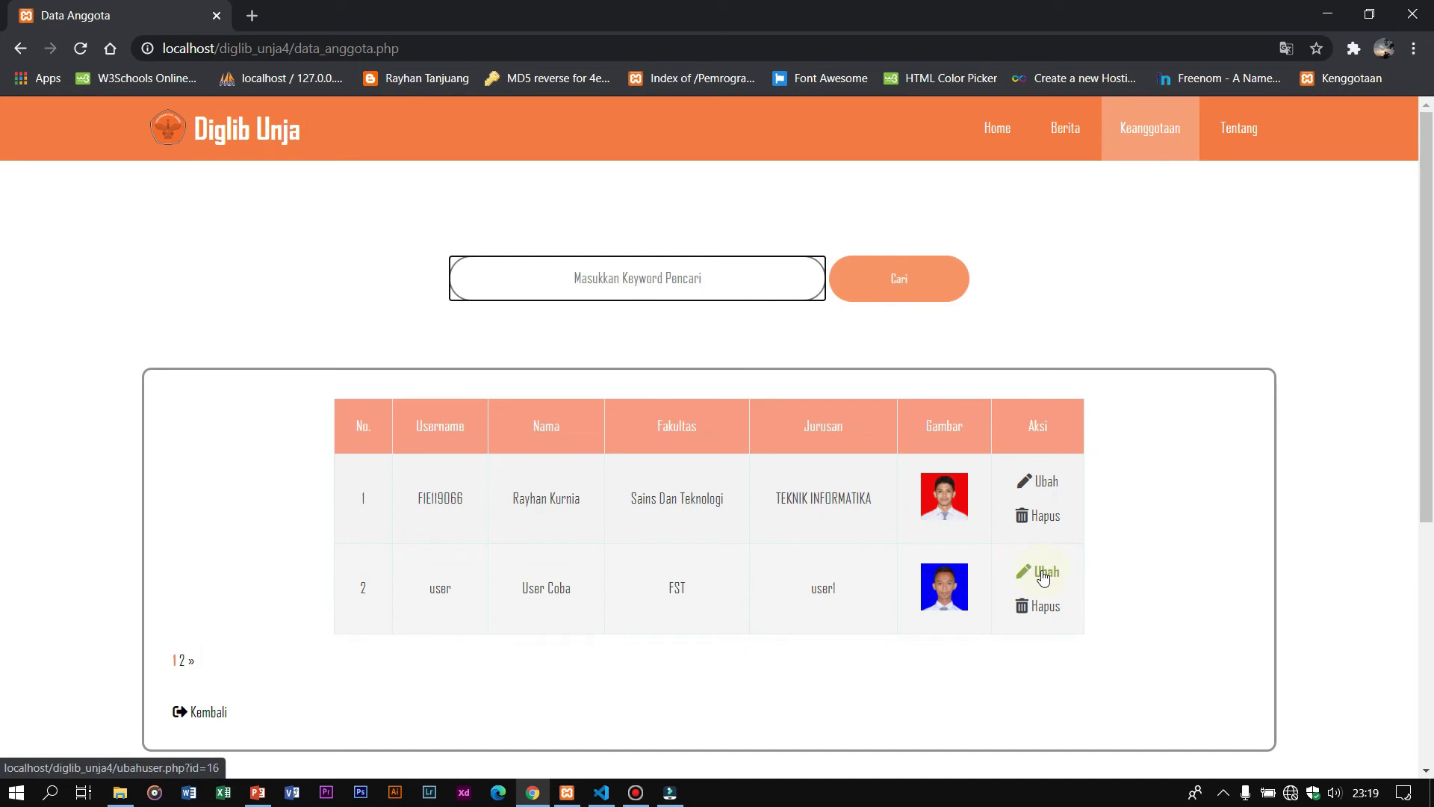
Step: Set the second member's Jurusan to TEKNIK INFORMATIKA from autocomplete, save, and dismiss the success alert
left_click(1044, 575)
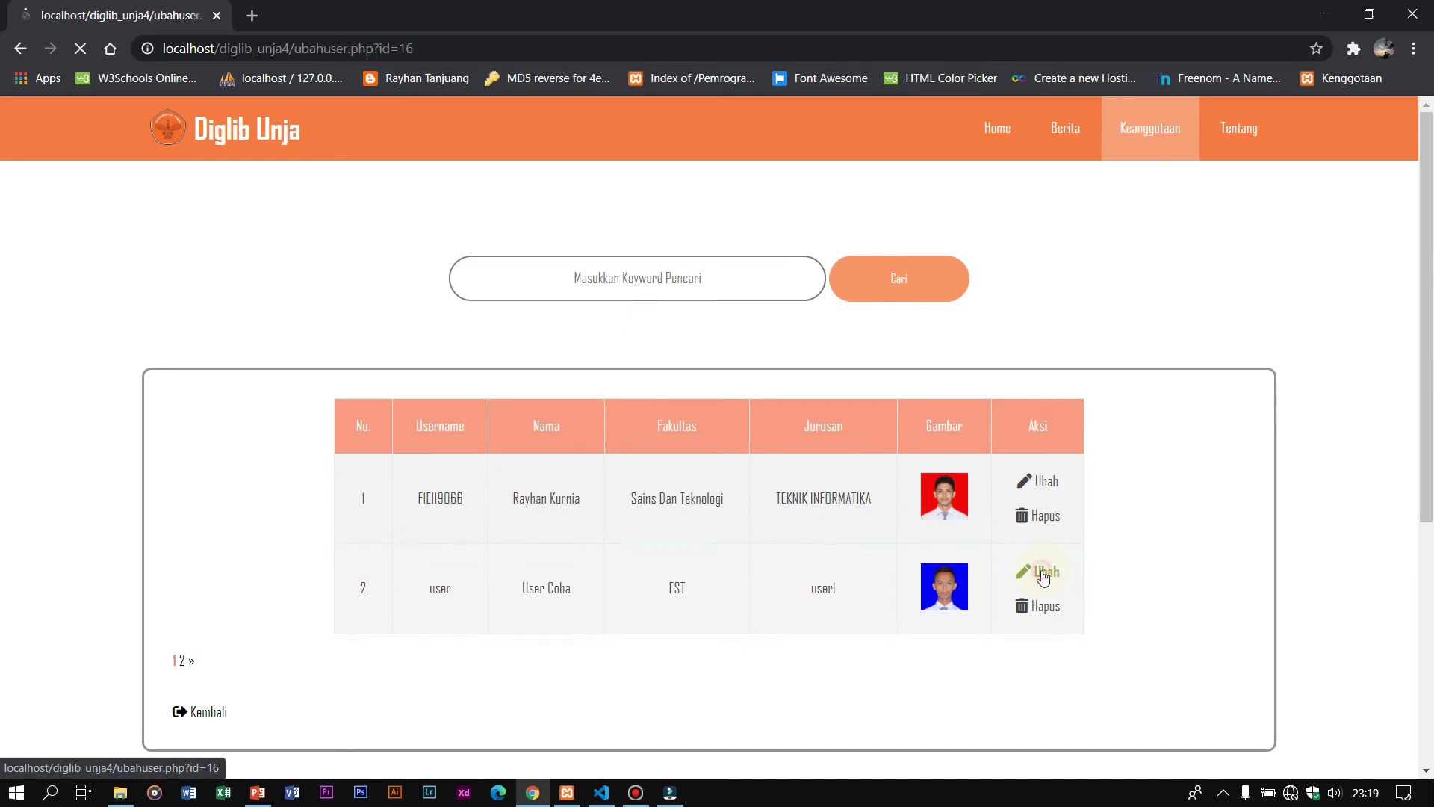
left_click(784, 409)
left_click(794, 486)
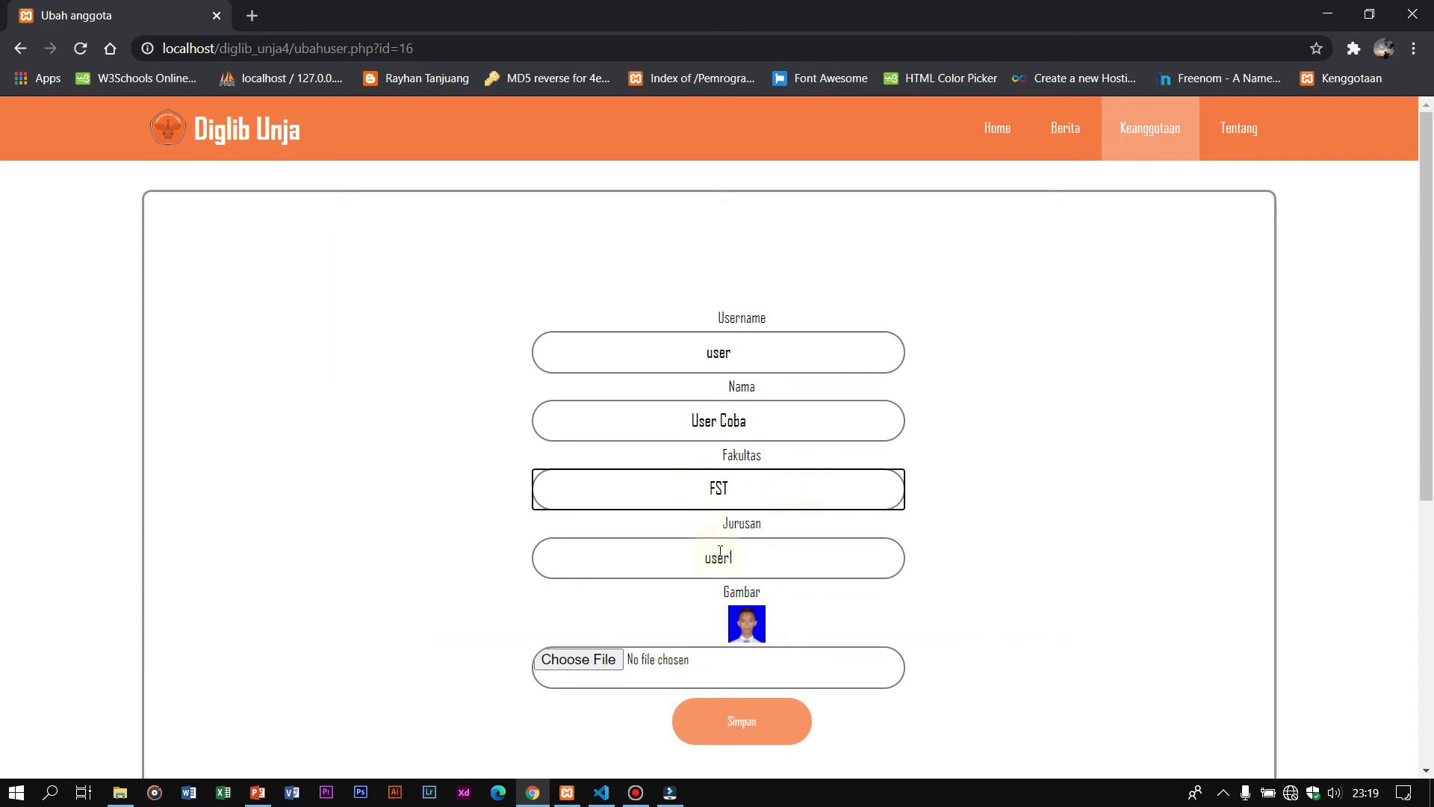
left_click(761, 566)
key("BackSpace")
key("BackSpace")
key("BackSpace")
key("BackSpace")
key("BackSpace")
type("TEekni")
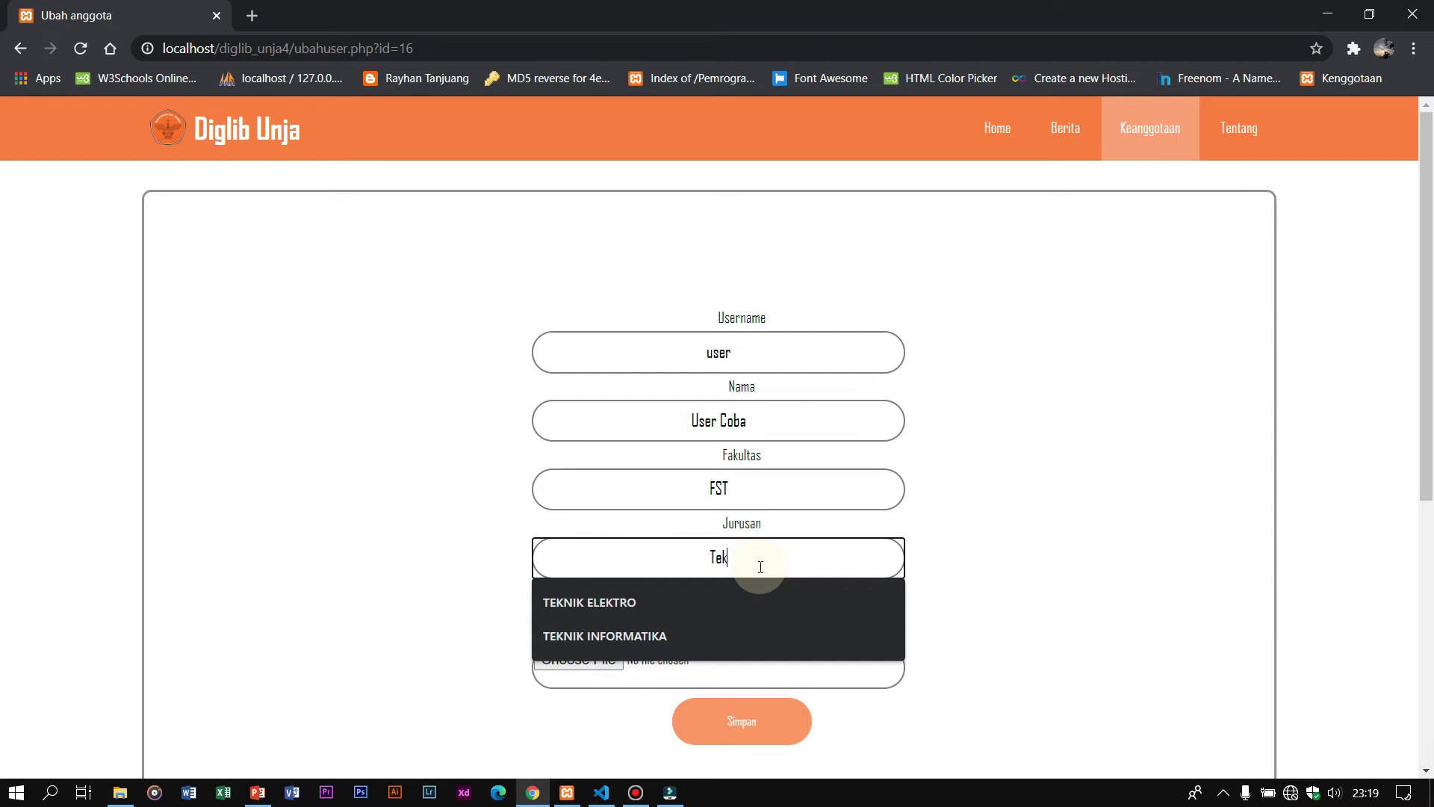
left_click(729, 636)
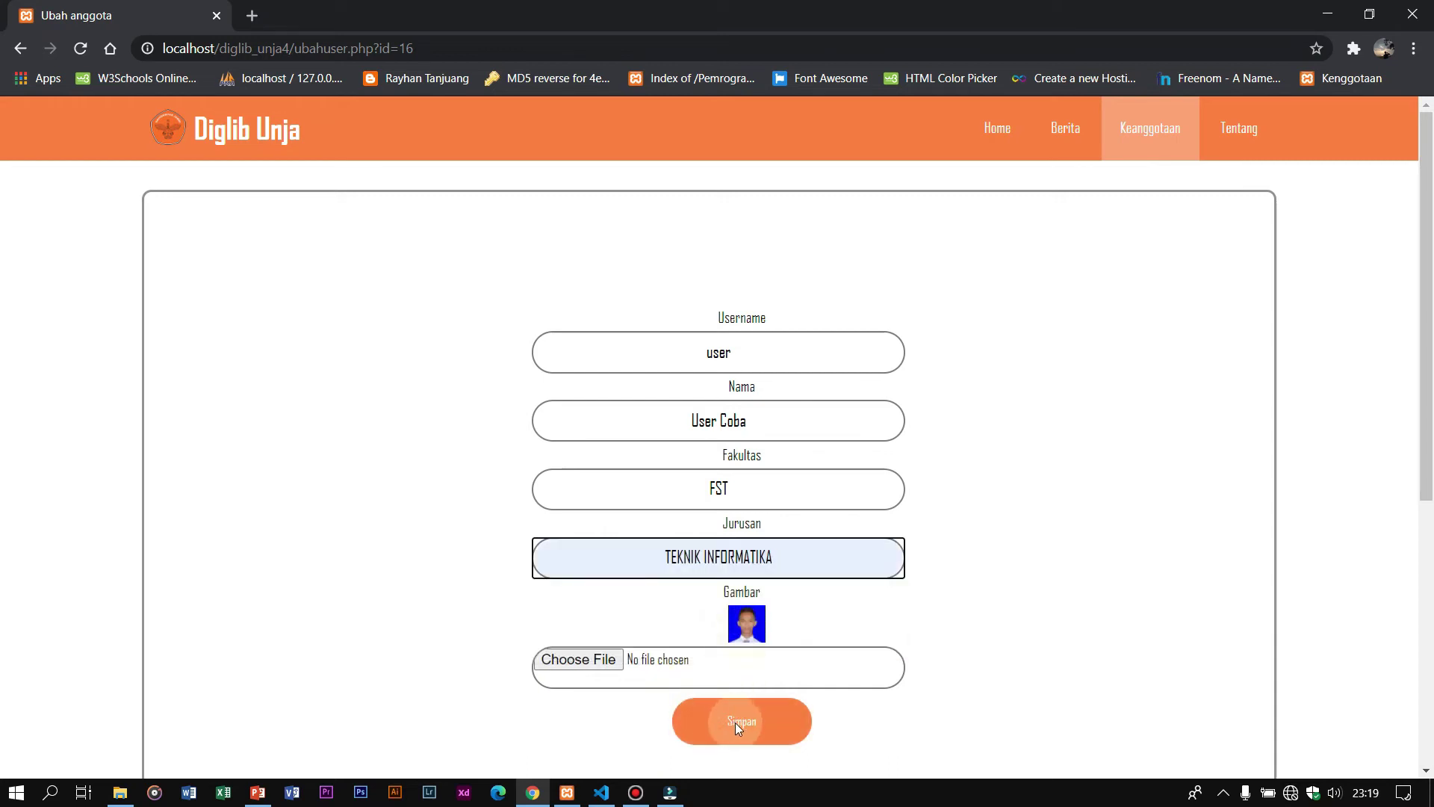
left_click(735, 723)
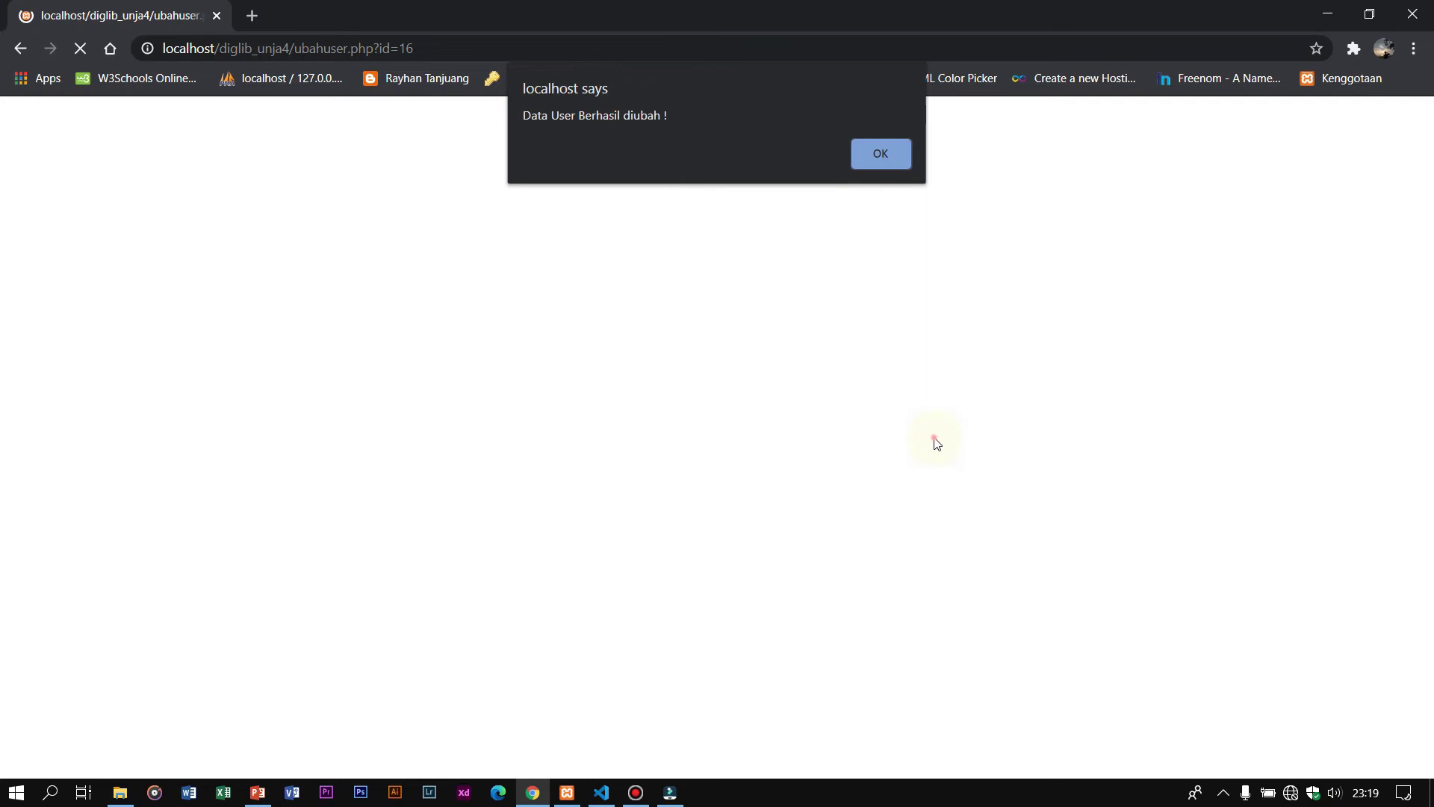
key("Return")
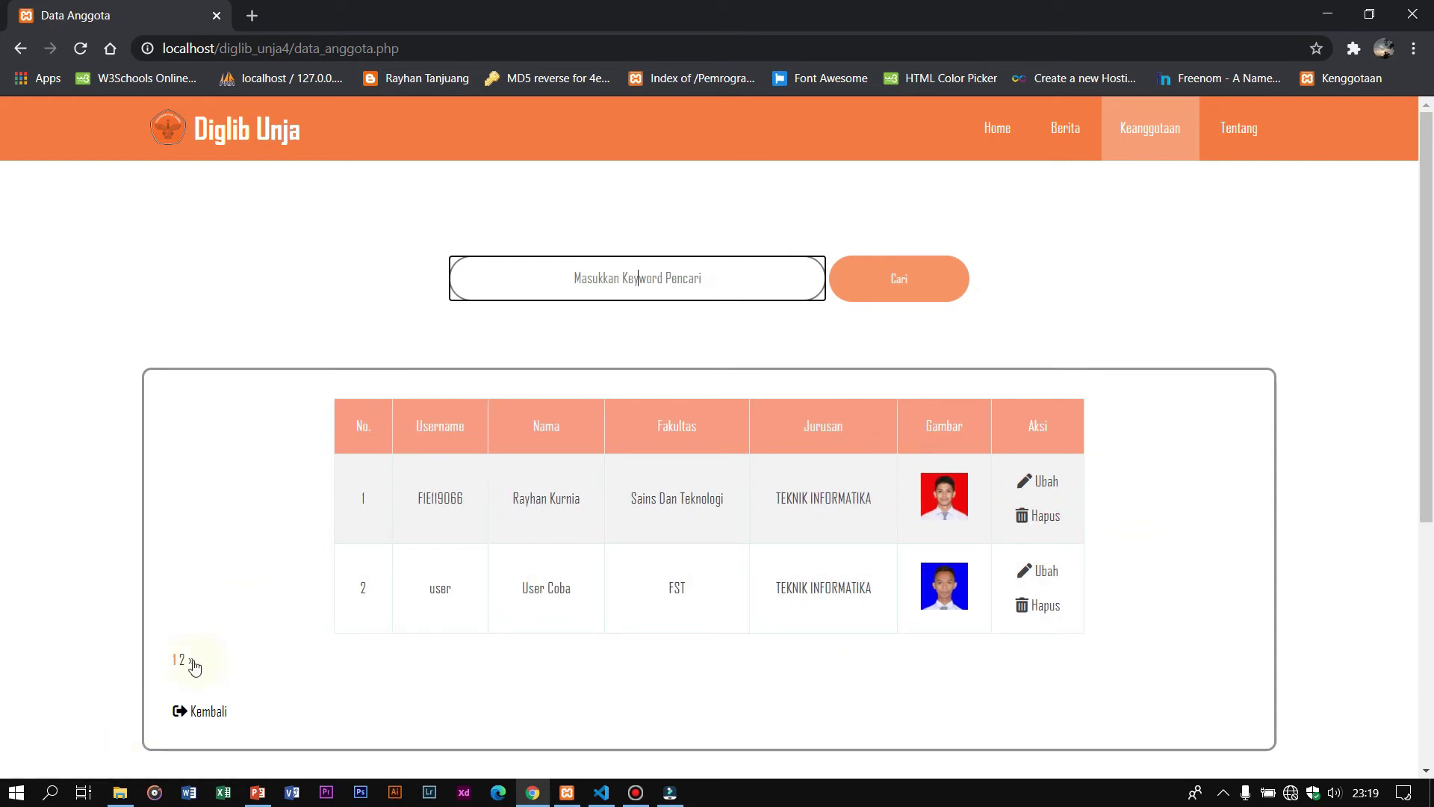
Step: Browse to member page 2 and back to page 1, then request deleting the second member
left_click(193, 663)
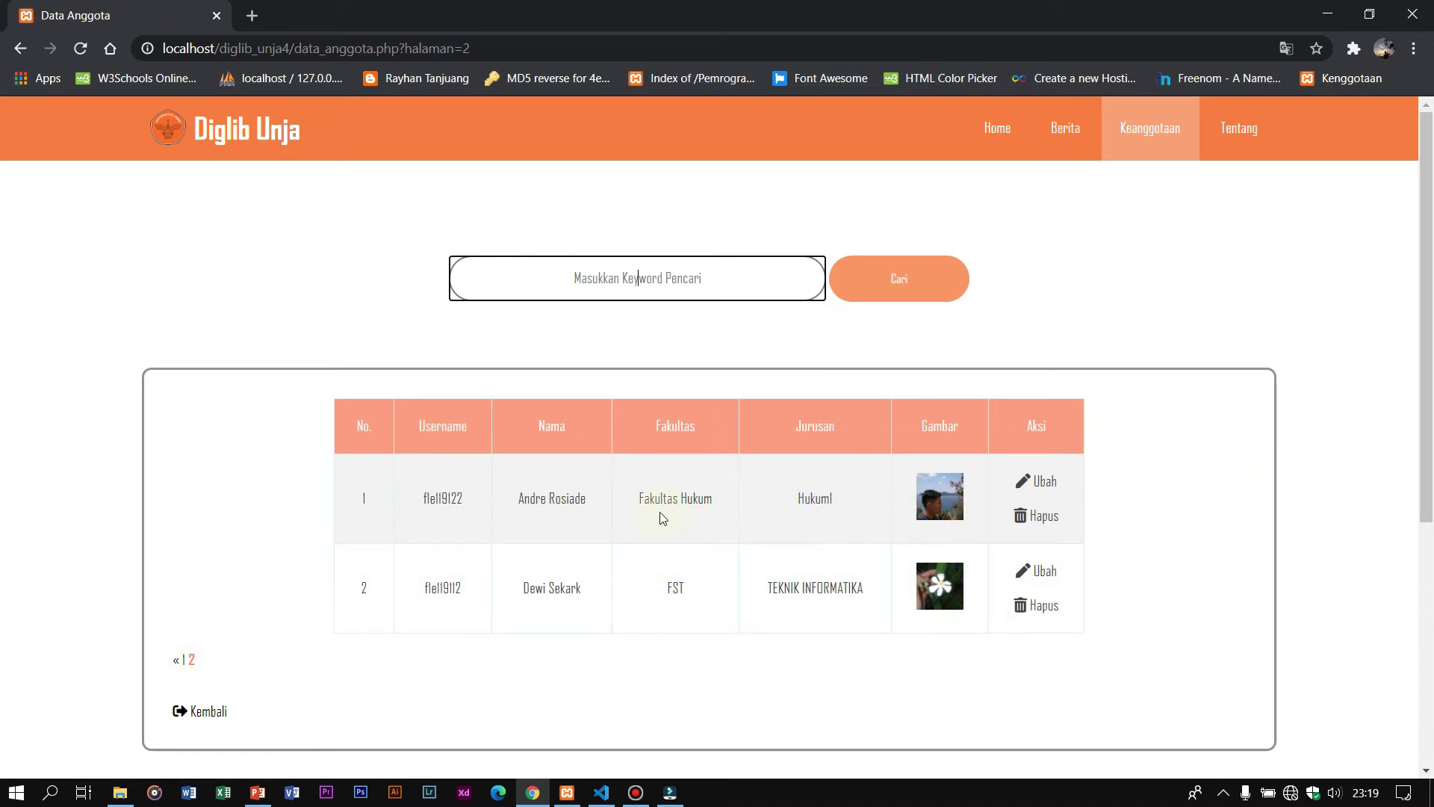
left_click(175, 665)
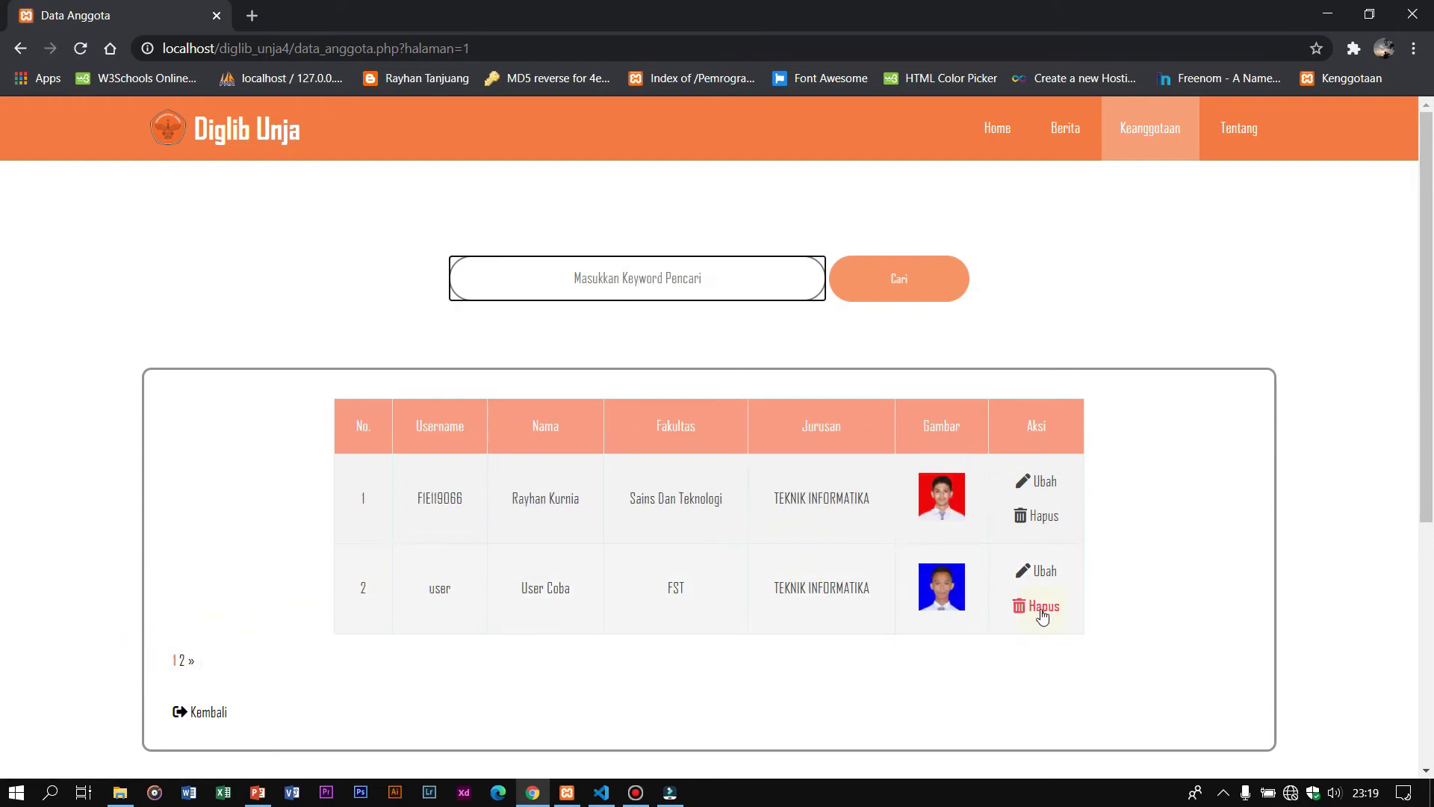
left_click(1038, 606)
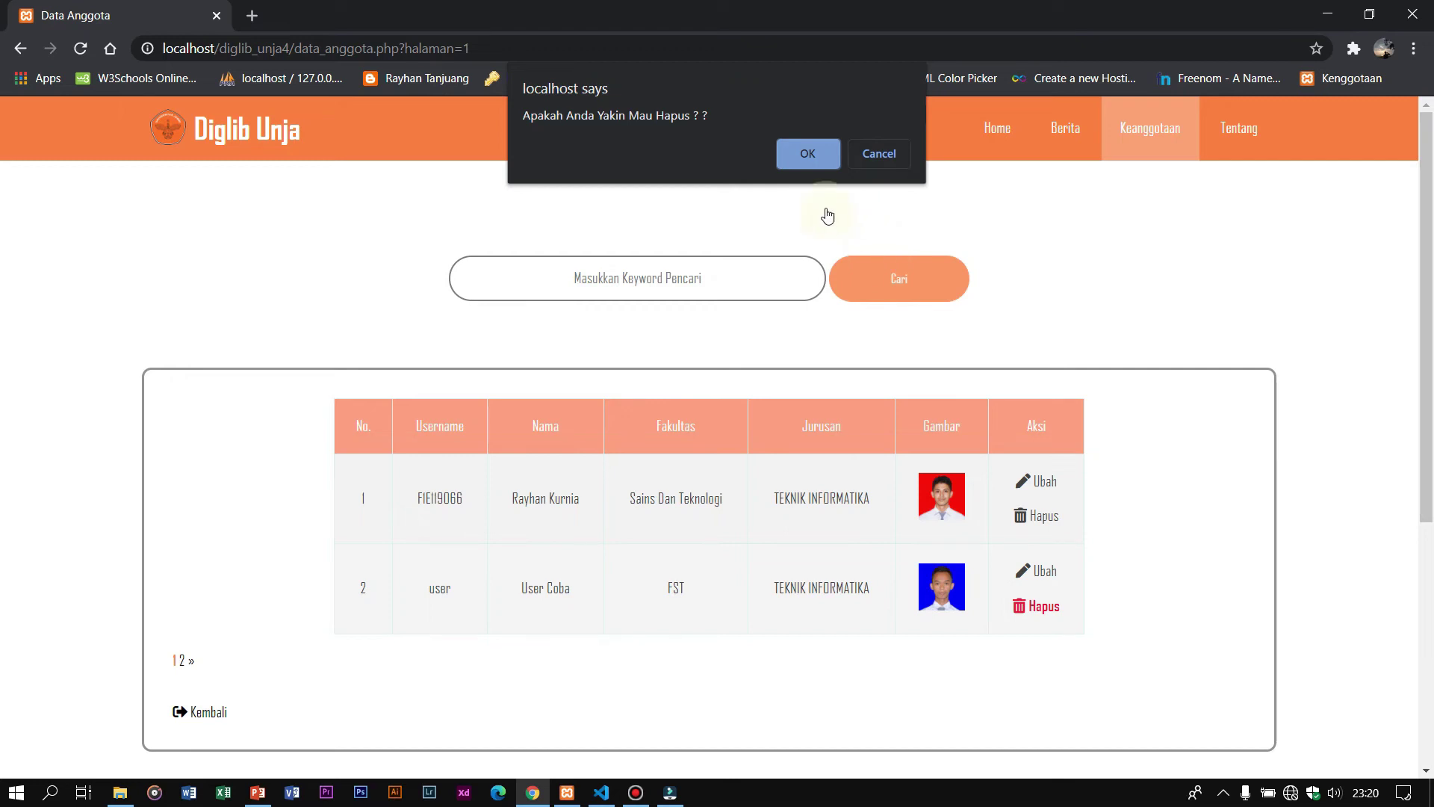
Step: Cancel the first prompt, then delete the second member and dismiss the success alert
left_click(880, 153)
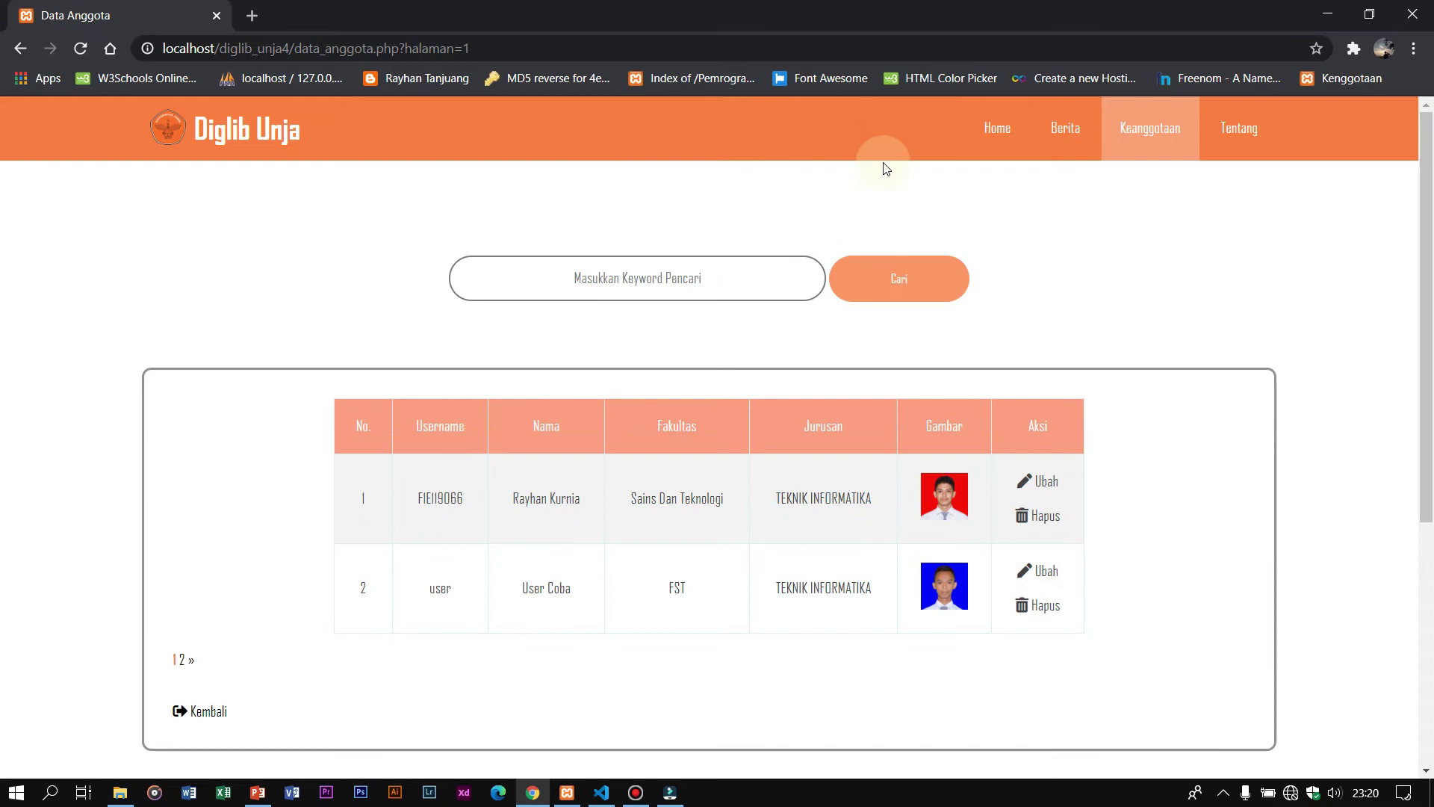
left_click(1039, 605)
left_click(809, 155)
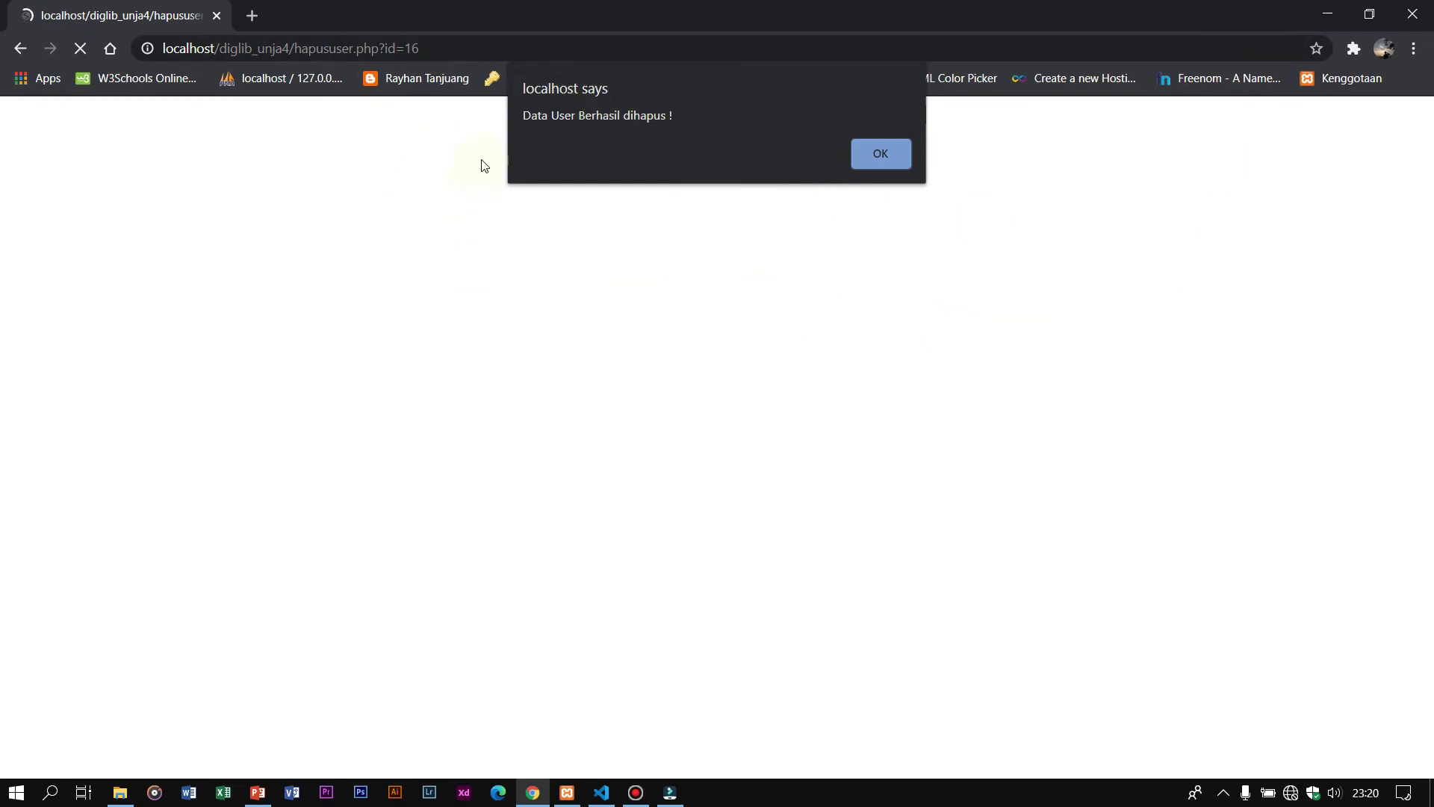
left_click_drag(522, 116, 698, 141)
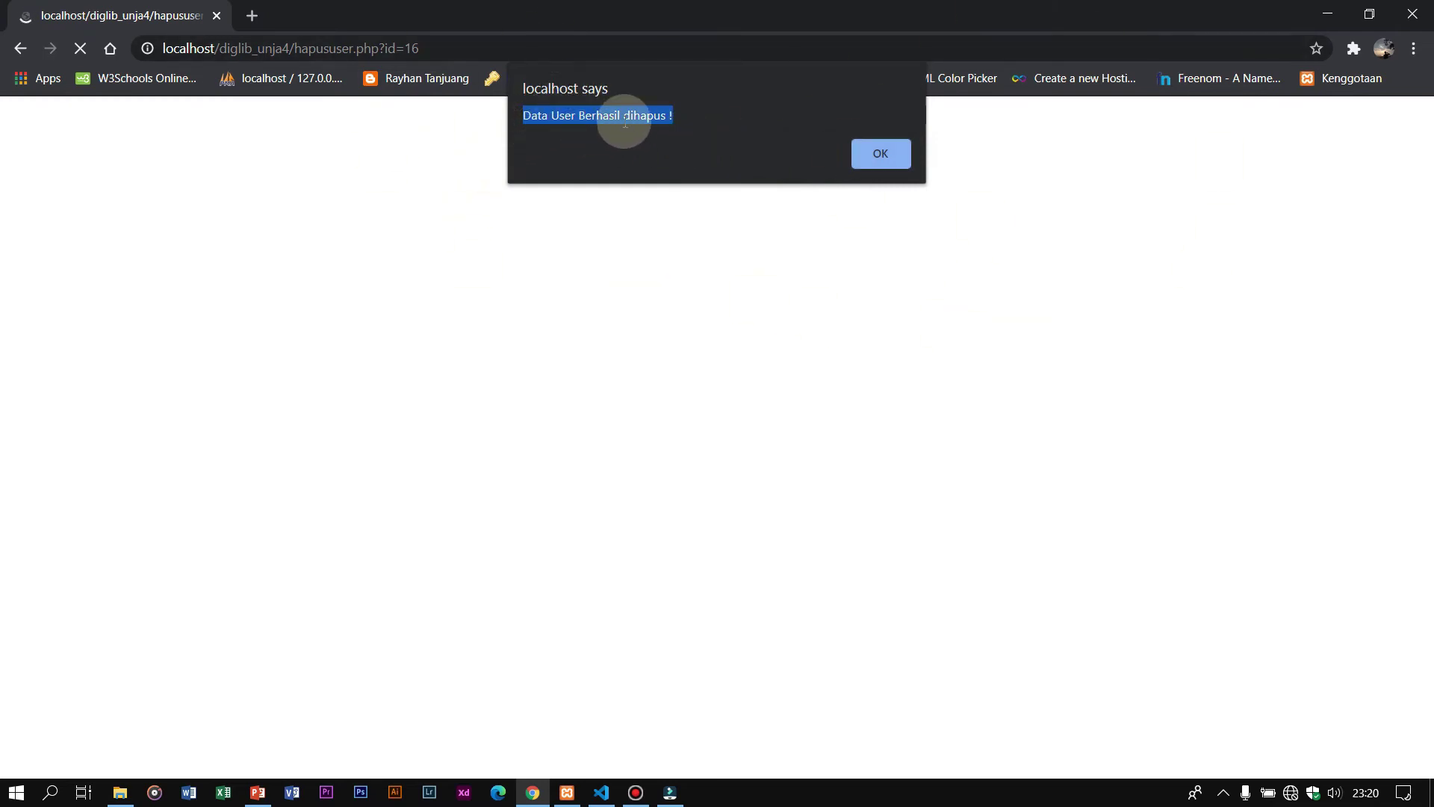
left_click(894, 154)
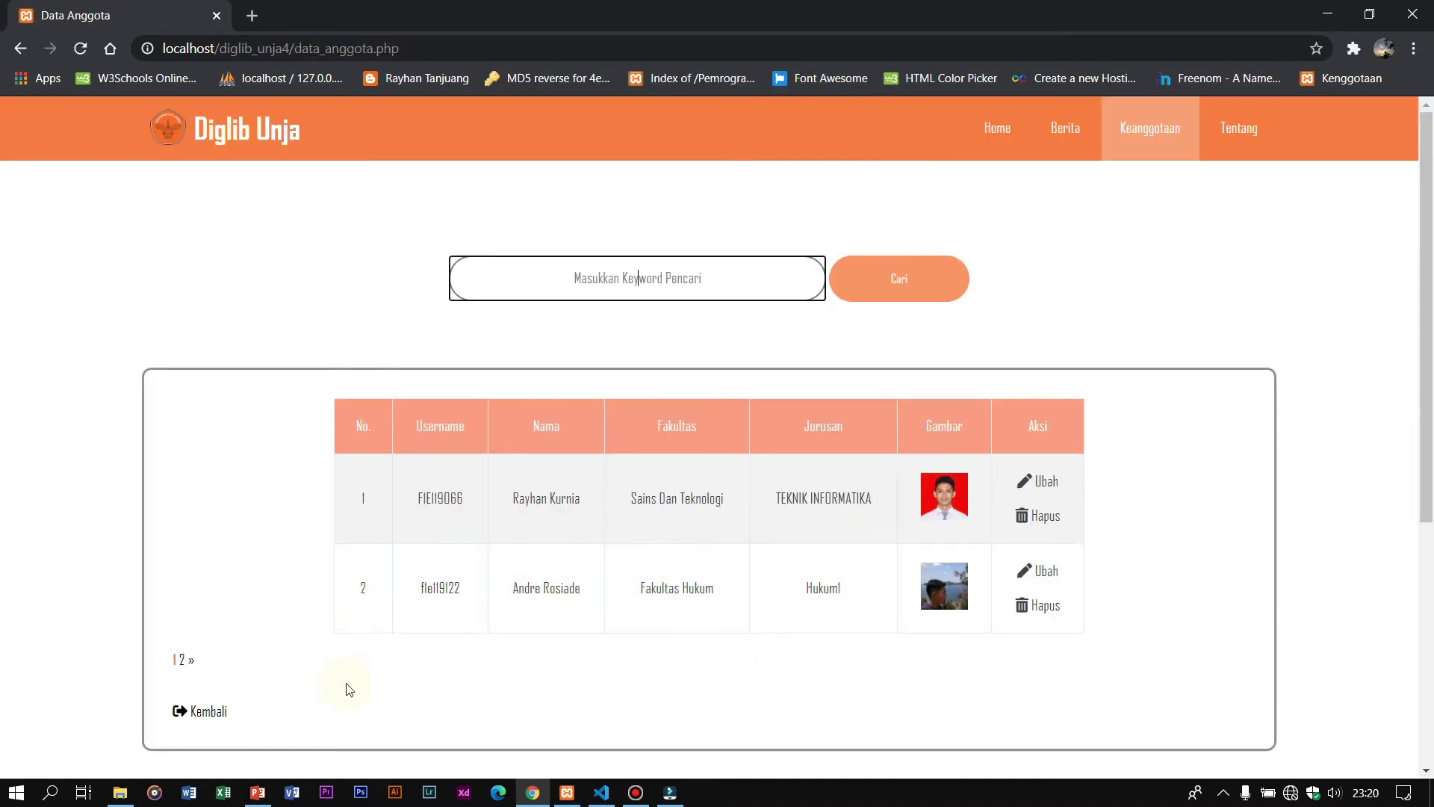
Step: Check the second page of members, then return to the admin menu page
left_click(182, 659)
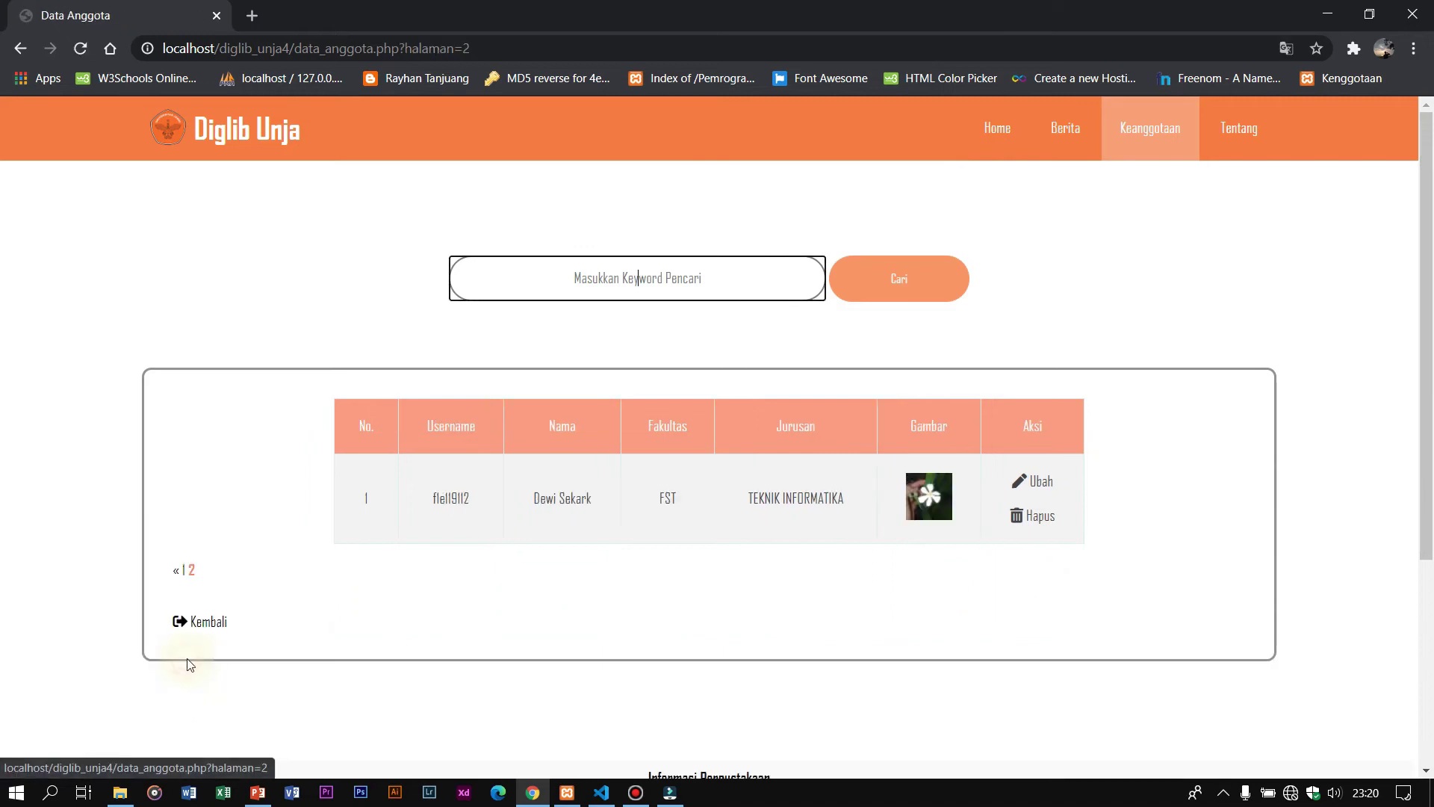
left_click(183, 577)
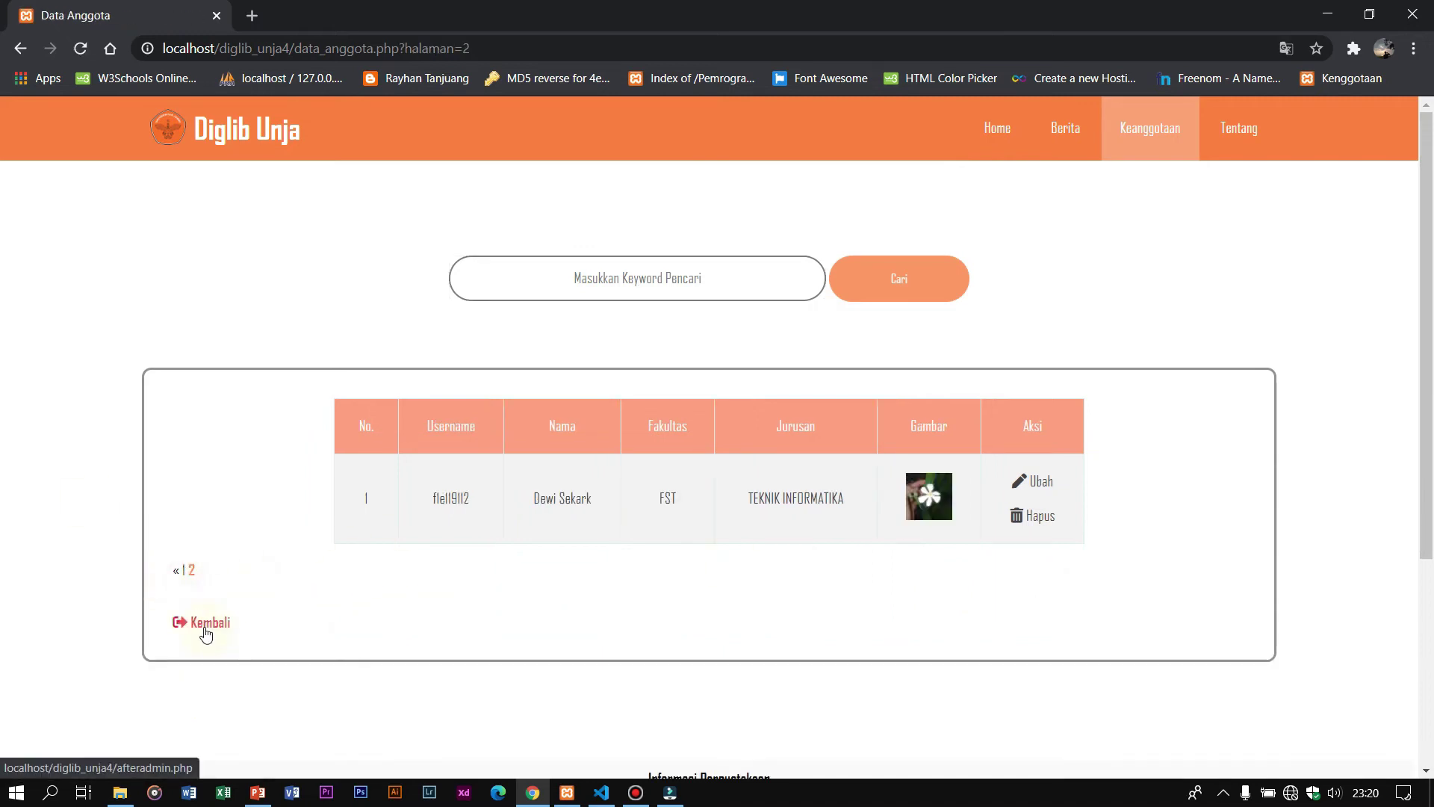
left_click(206, 634)
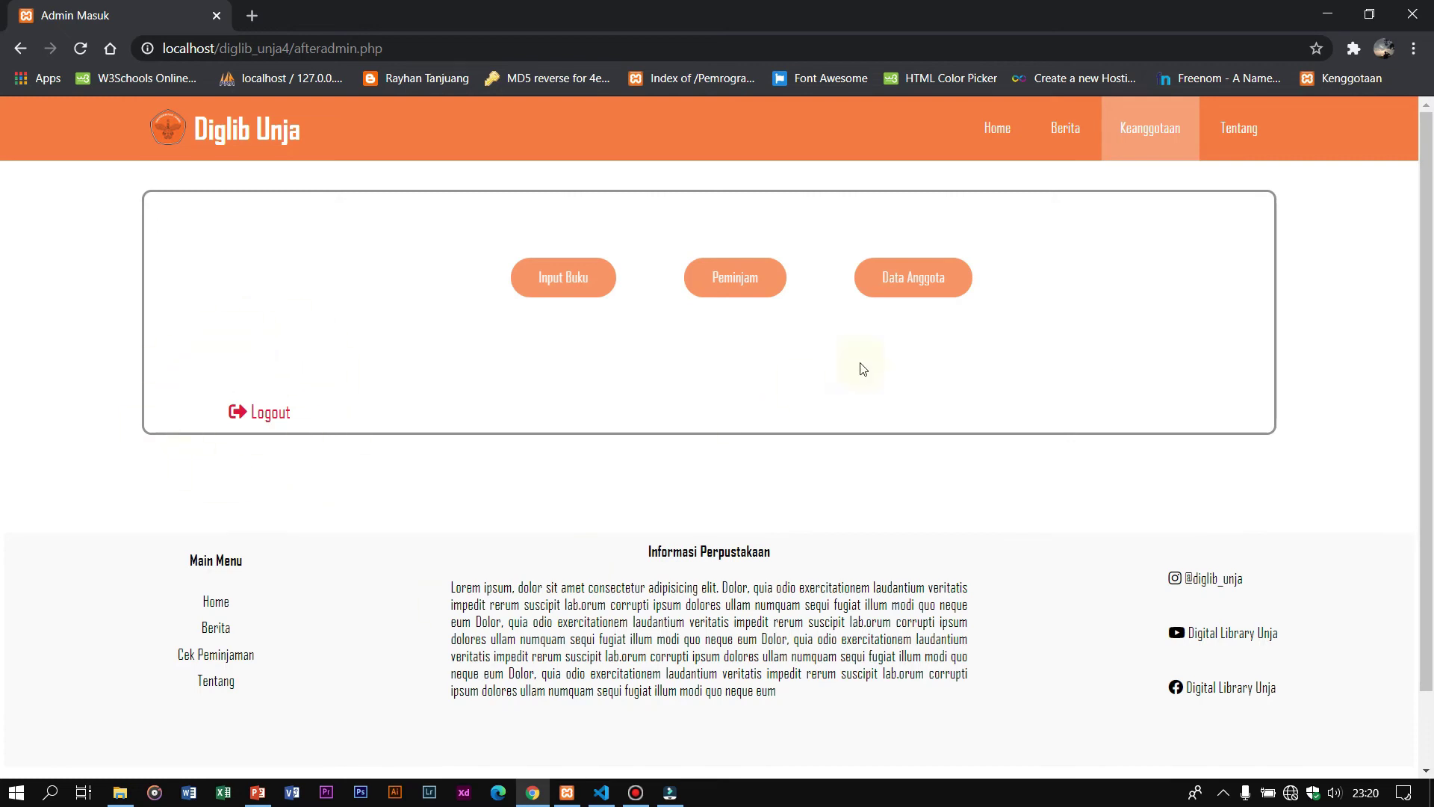
Step: Log out of the admin account from the Admin Masuk page
left_click(277, 422)
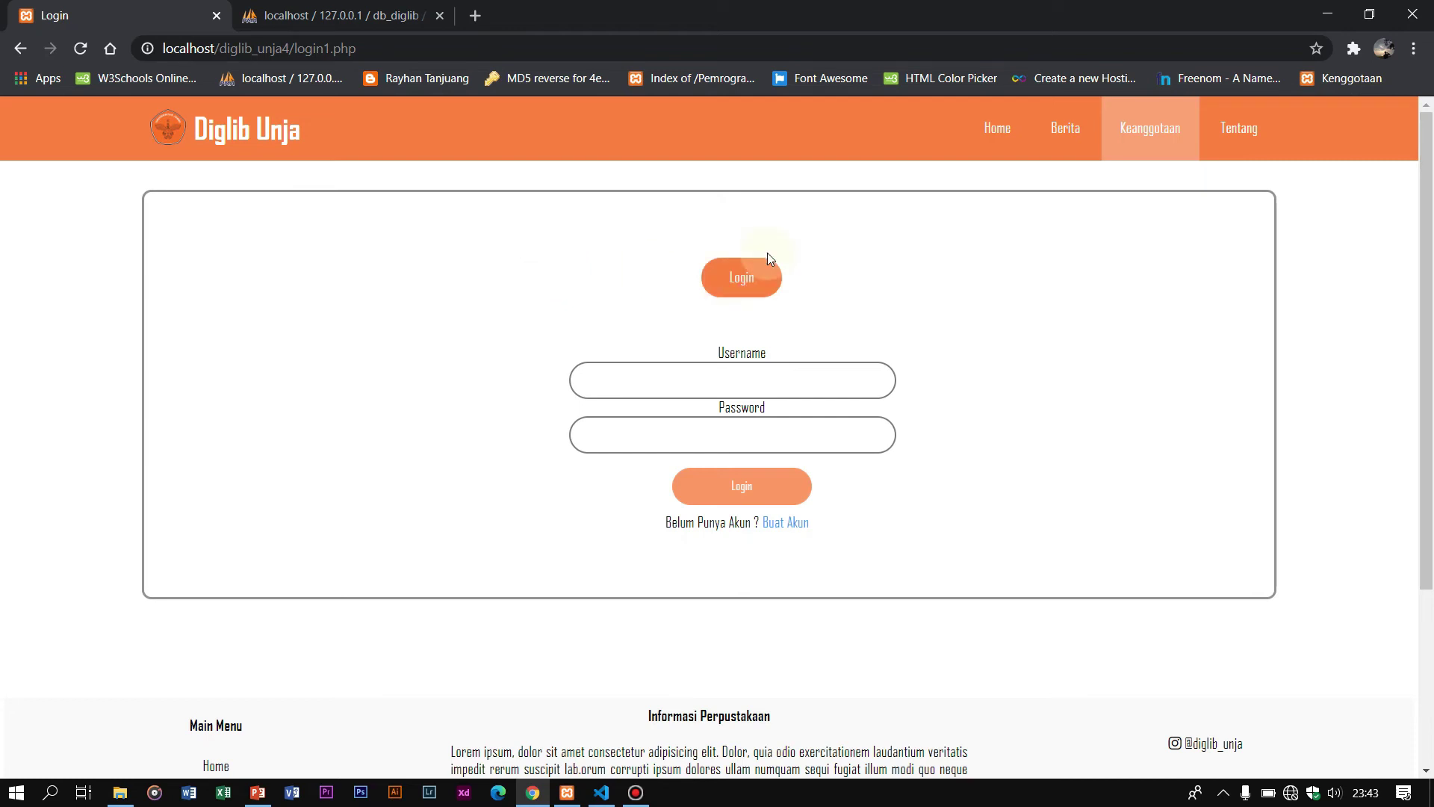
Step: Try logging in with the saved username and a password, then highlight the rejection error message
left_click(726, 369)
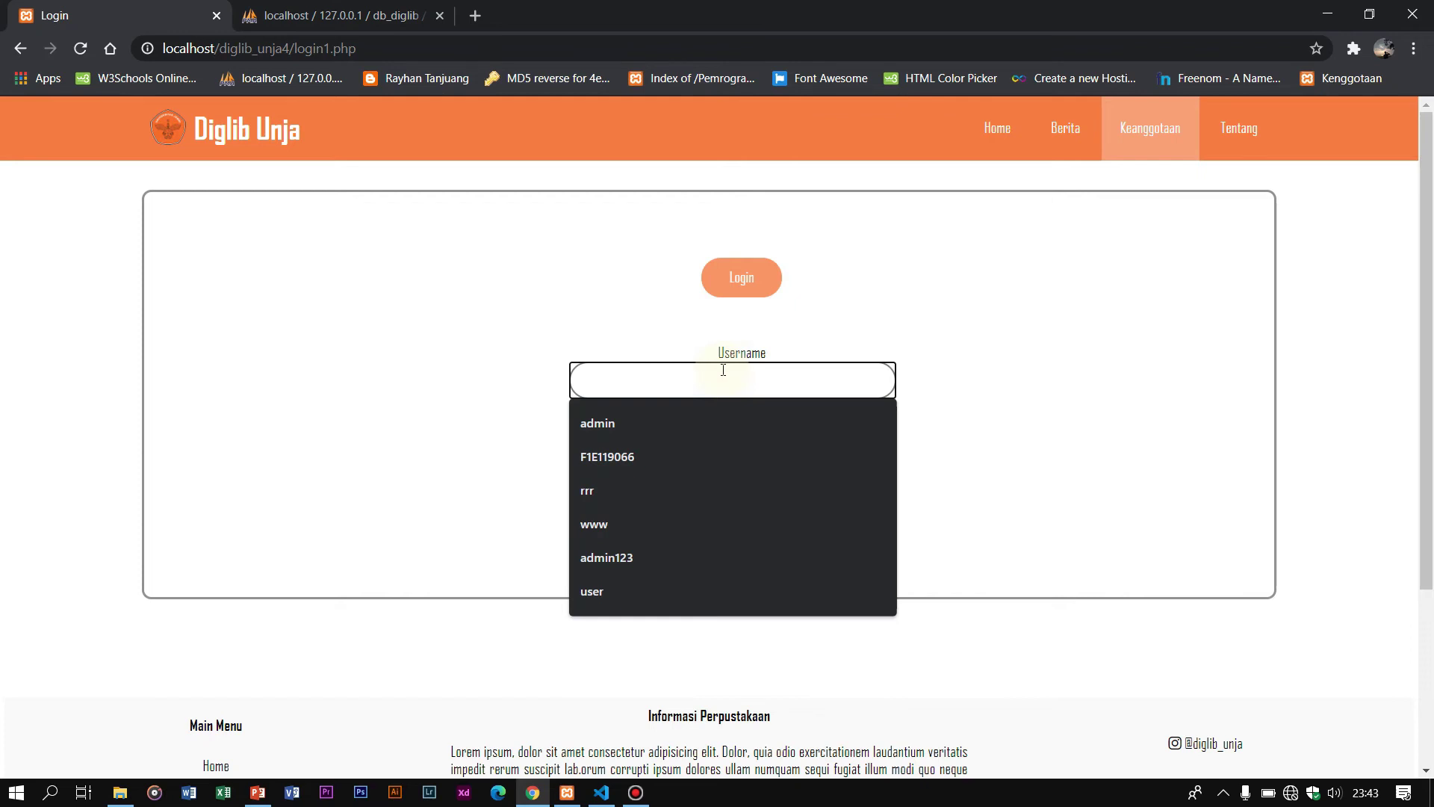
left_click(705, 456)
left_click(725, 432)
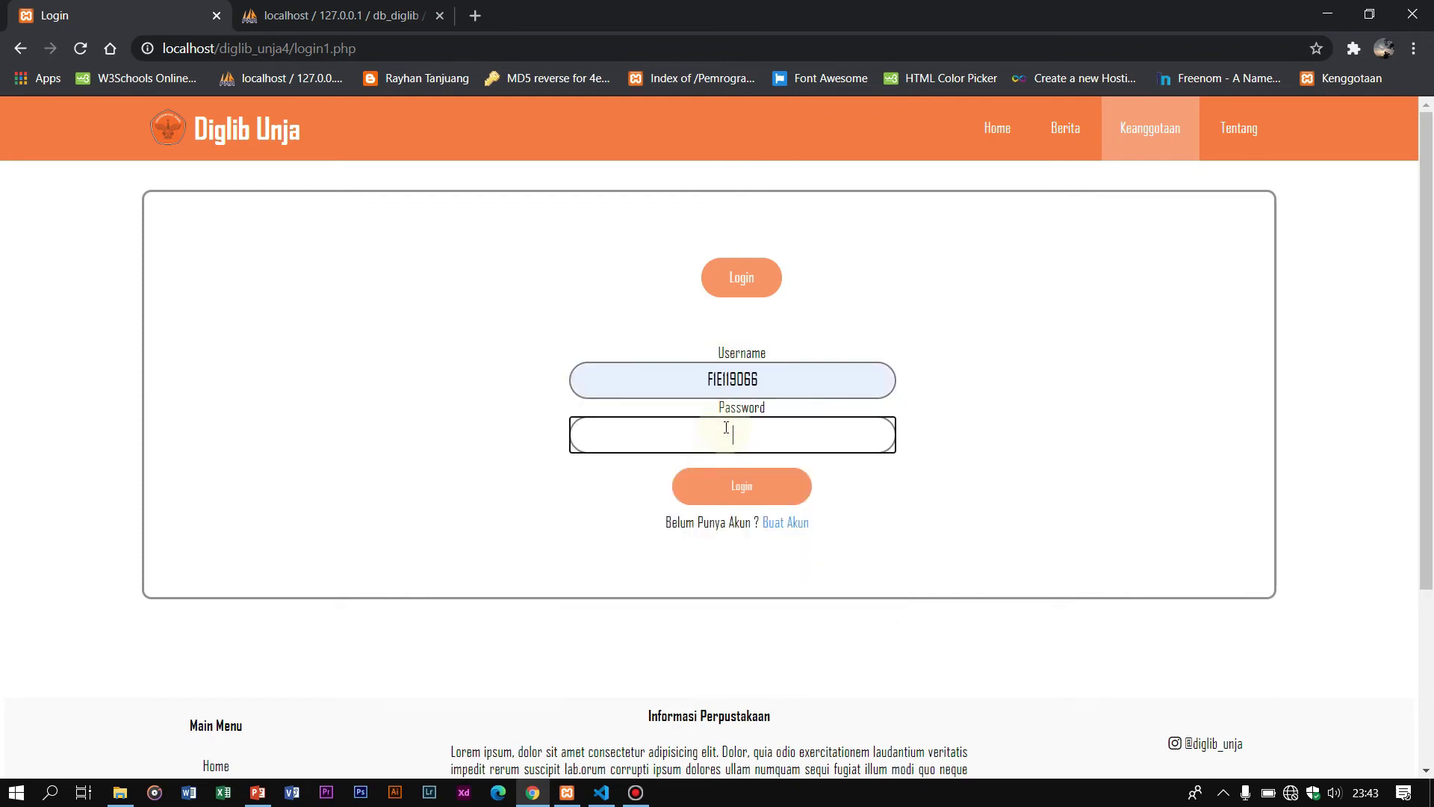
type("••••••••••••")
left_click(771, 497)
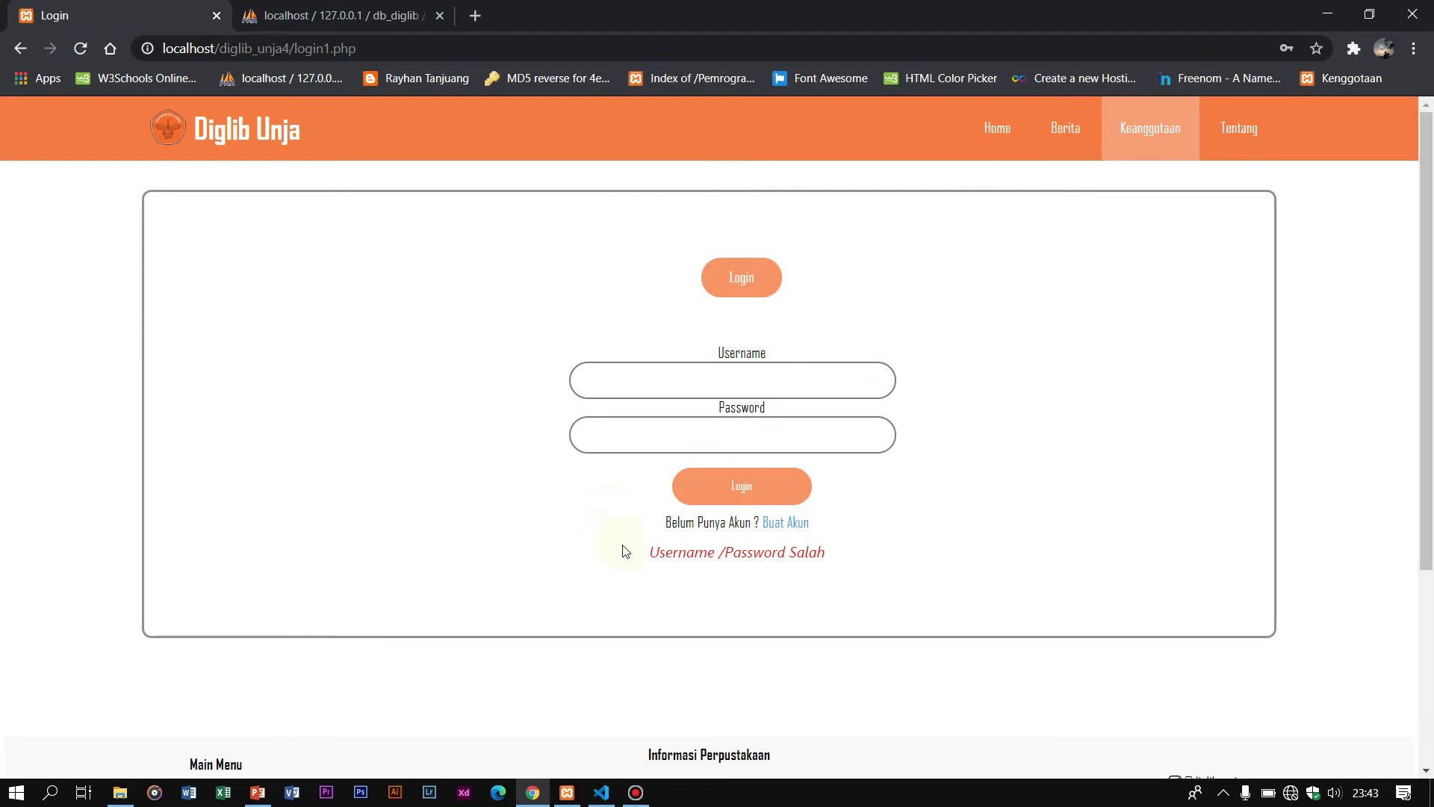
left_click_drag(625, 551, 859, 586)
left_click_drag(635, 536, 861, 561)
left_click(861, 561)
left_click_drag(640, 556, 868, 557)
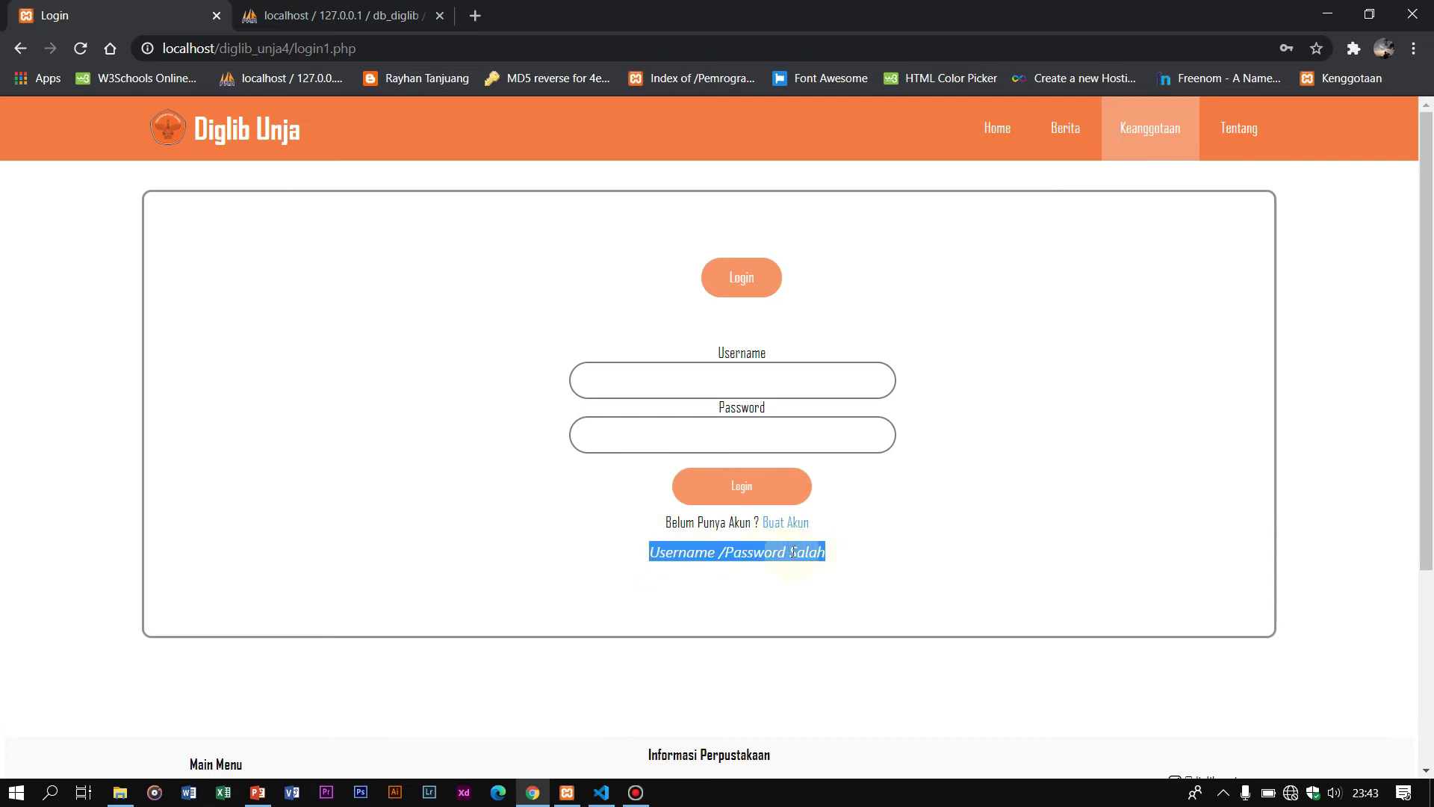
Step: Refill the login form with the member's saved username and retype the password
left_click(704, 259)
left_click(941, 329)
left_click(693, 368)
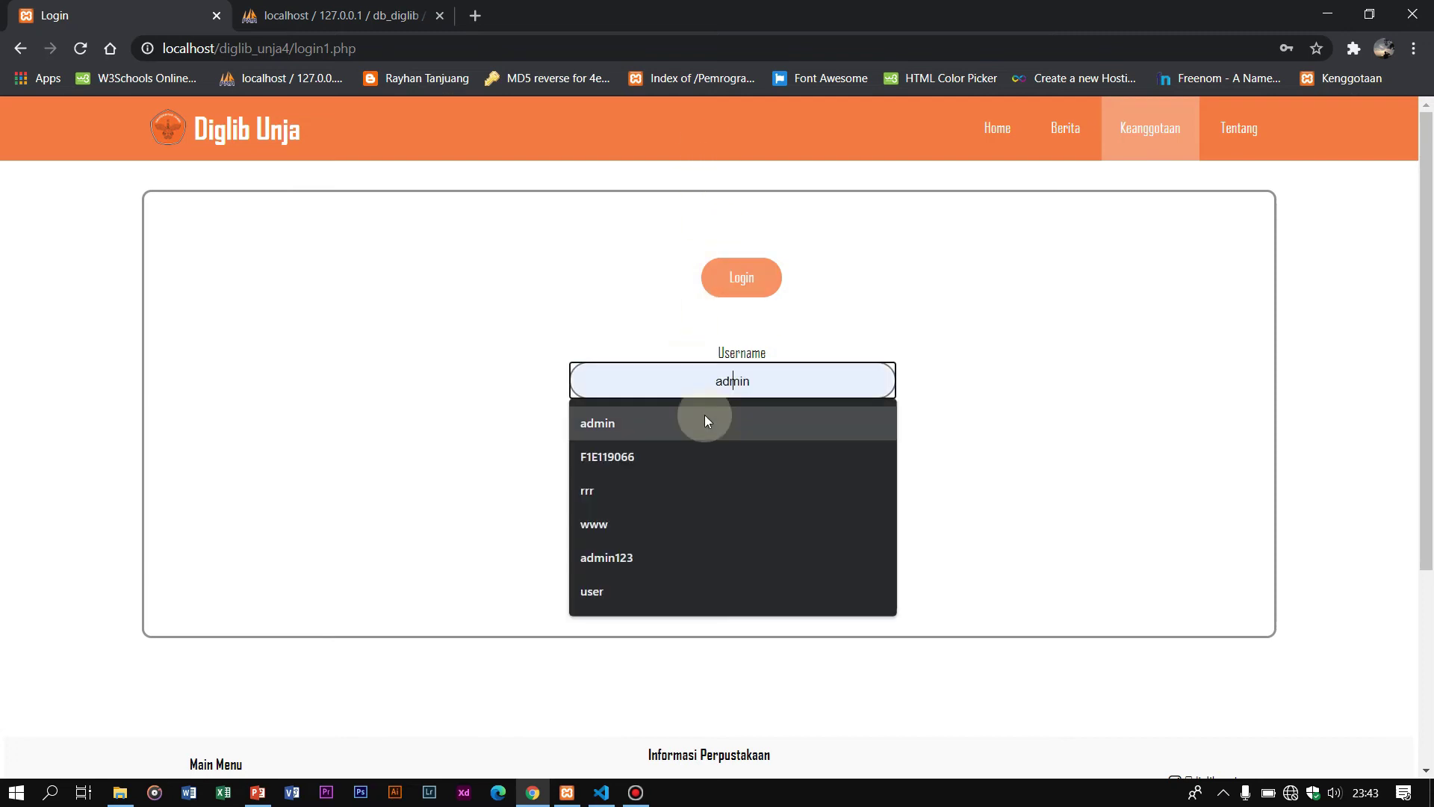
left_click(703, 445)
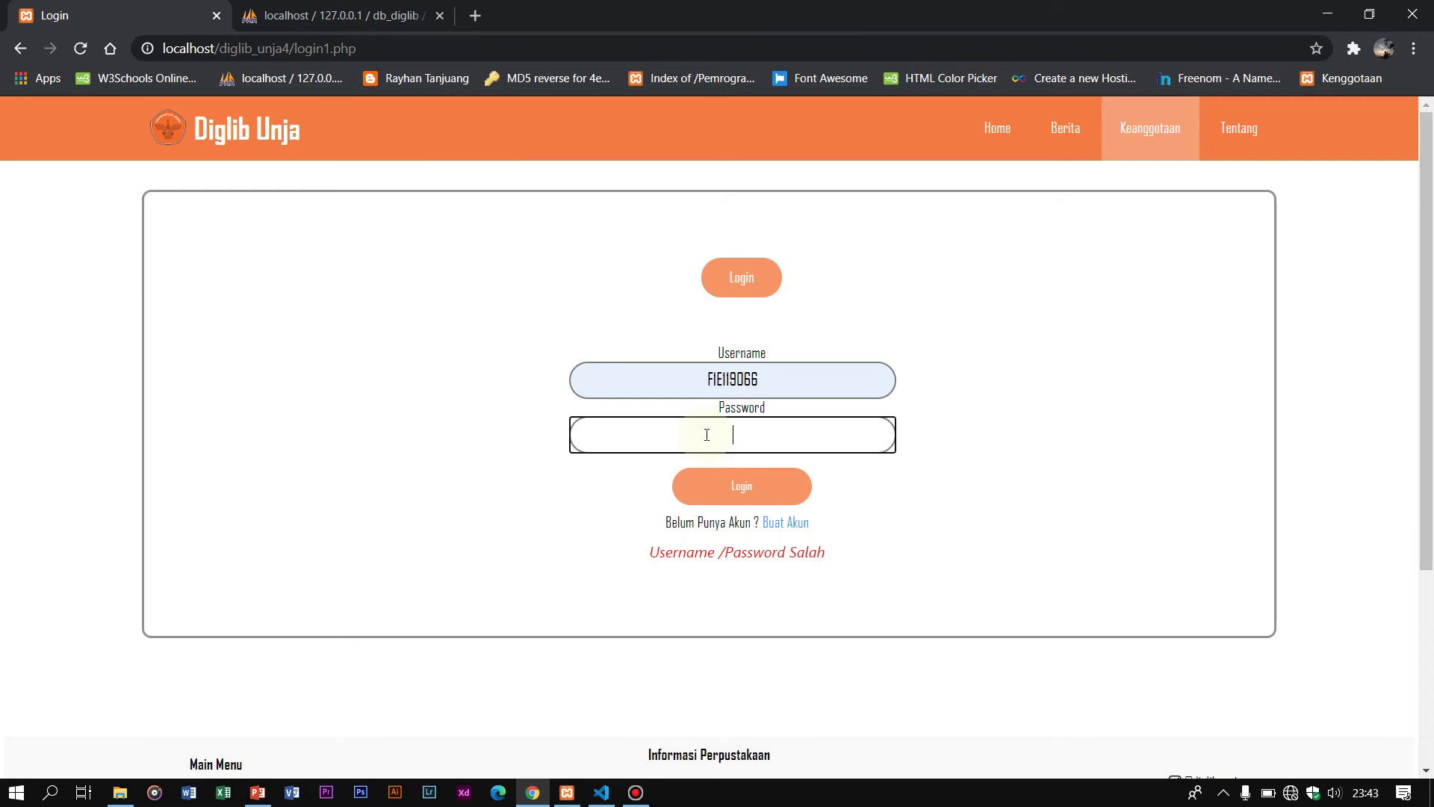
type("123")
Step: Log in as the member and highlight the Kode Pinjam heading of their three loans
left_click(721, 496)
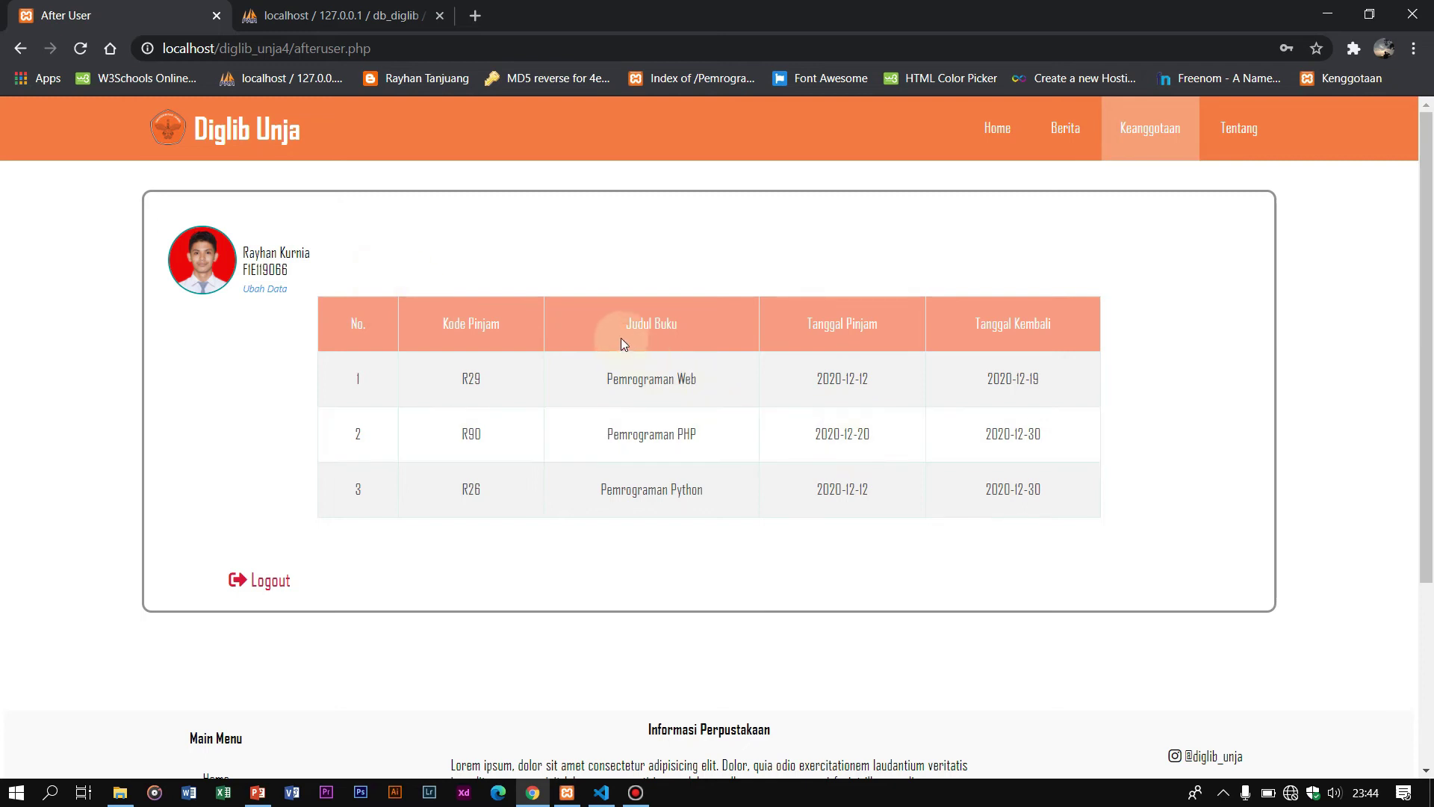
left_click_drag(437, 325, 549, 320)
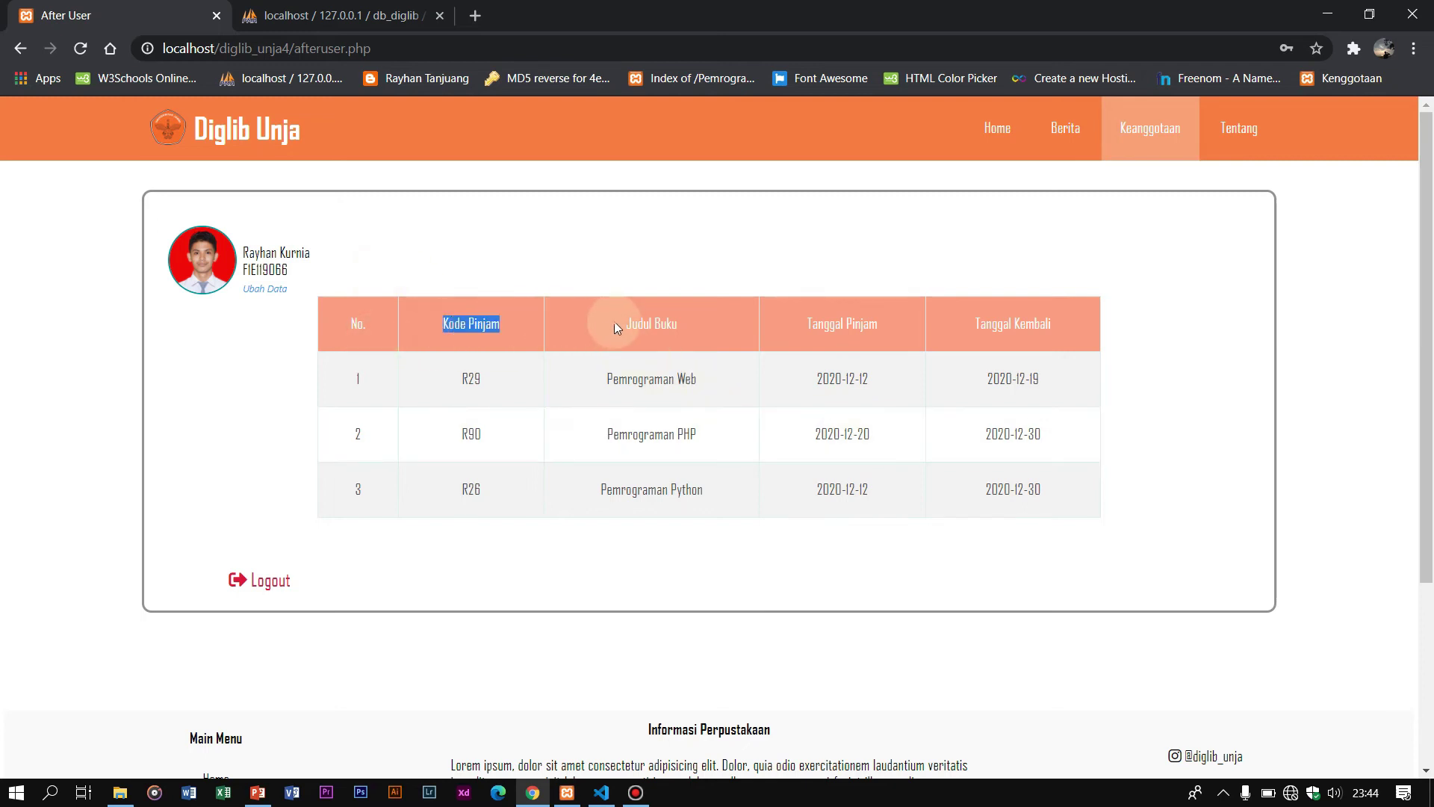
left_click(642, 321)
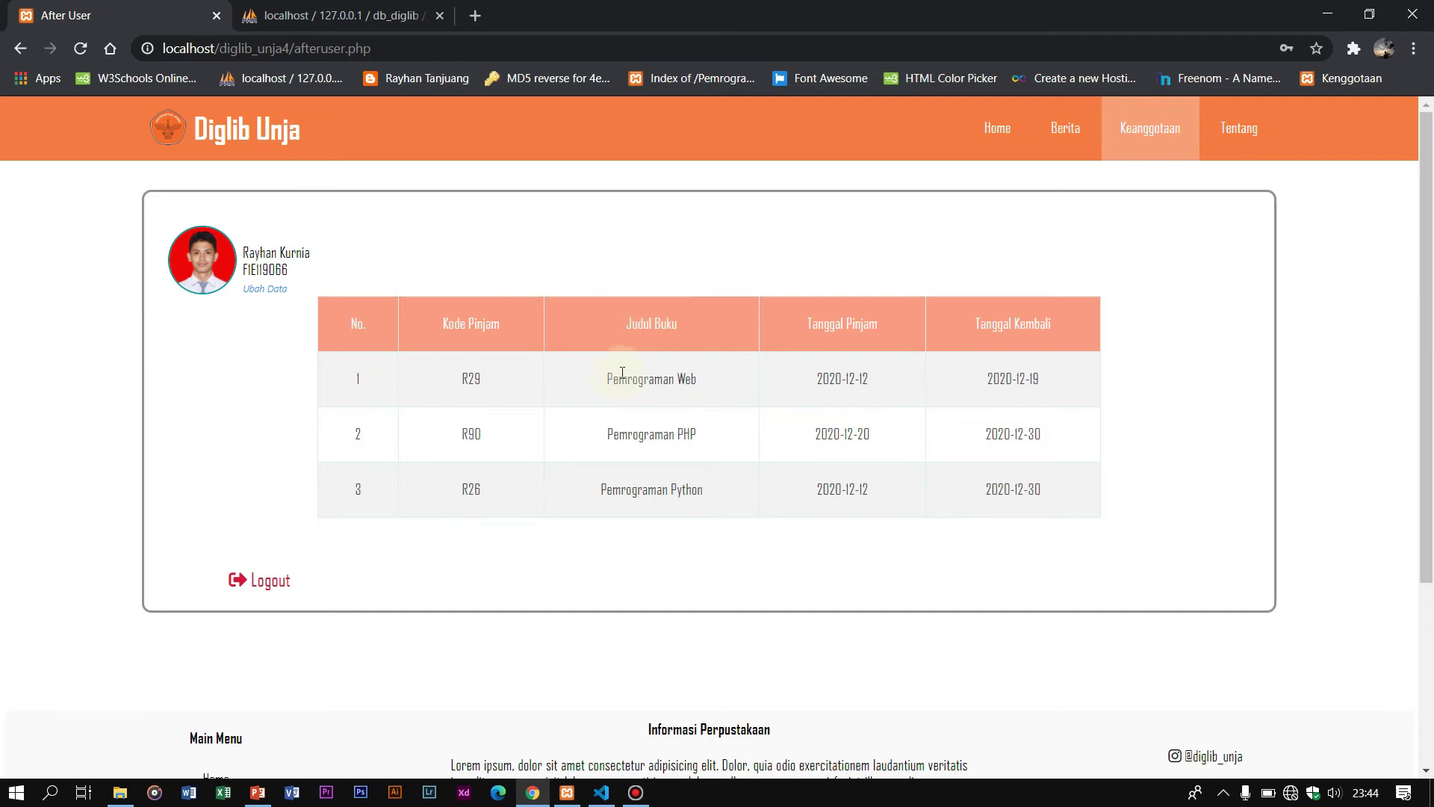
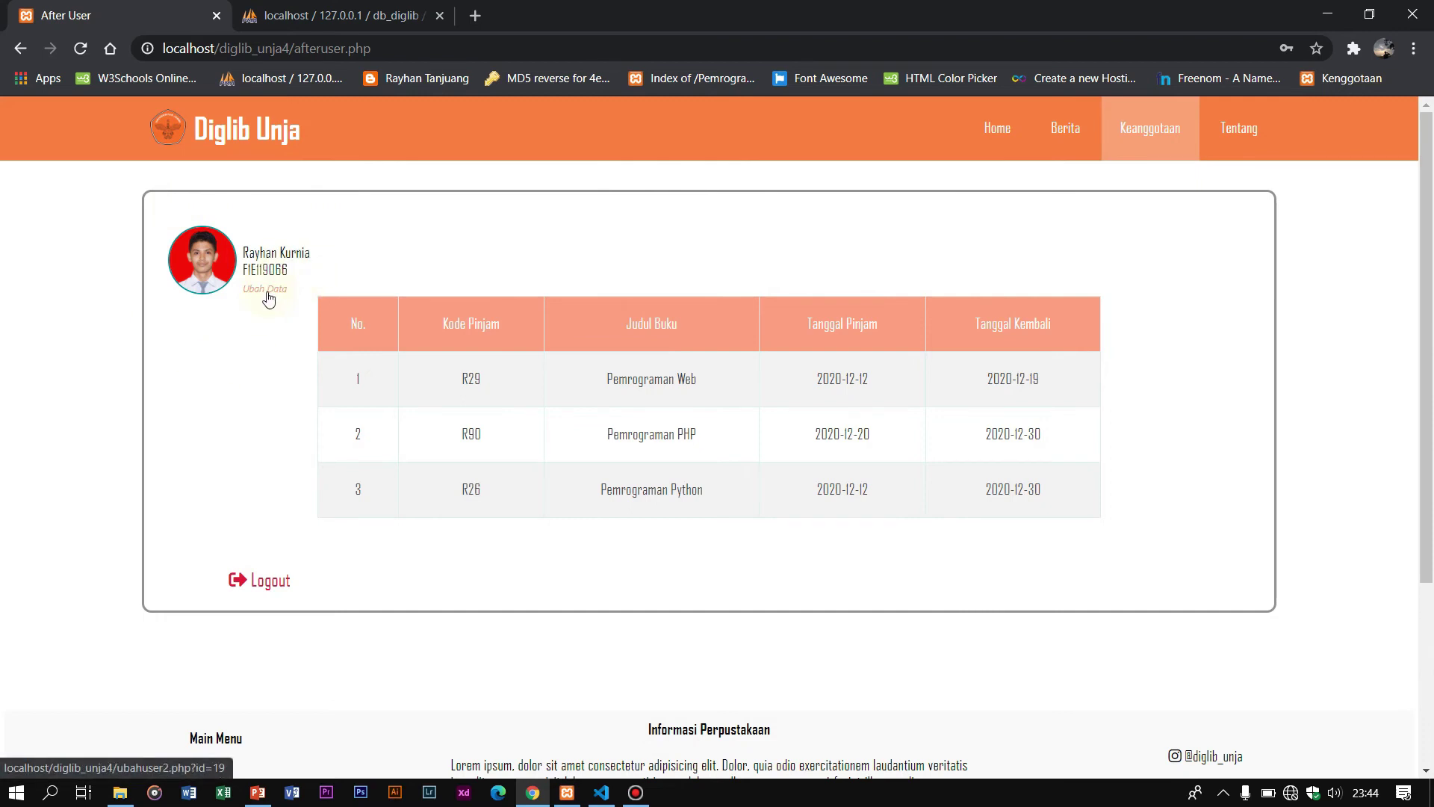
Step: Open the member's Ubah Data profile edit form and look over its fields
left_click(269, 299)
scroll(792, 455, "down", 2)
scroll(738, 400, "up", 2)
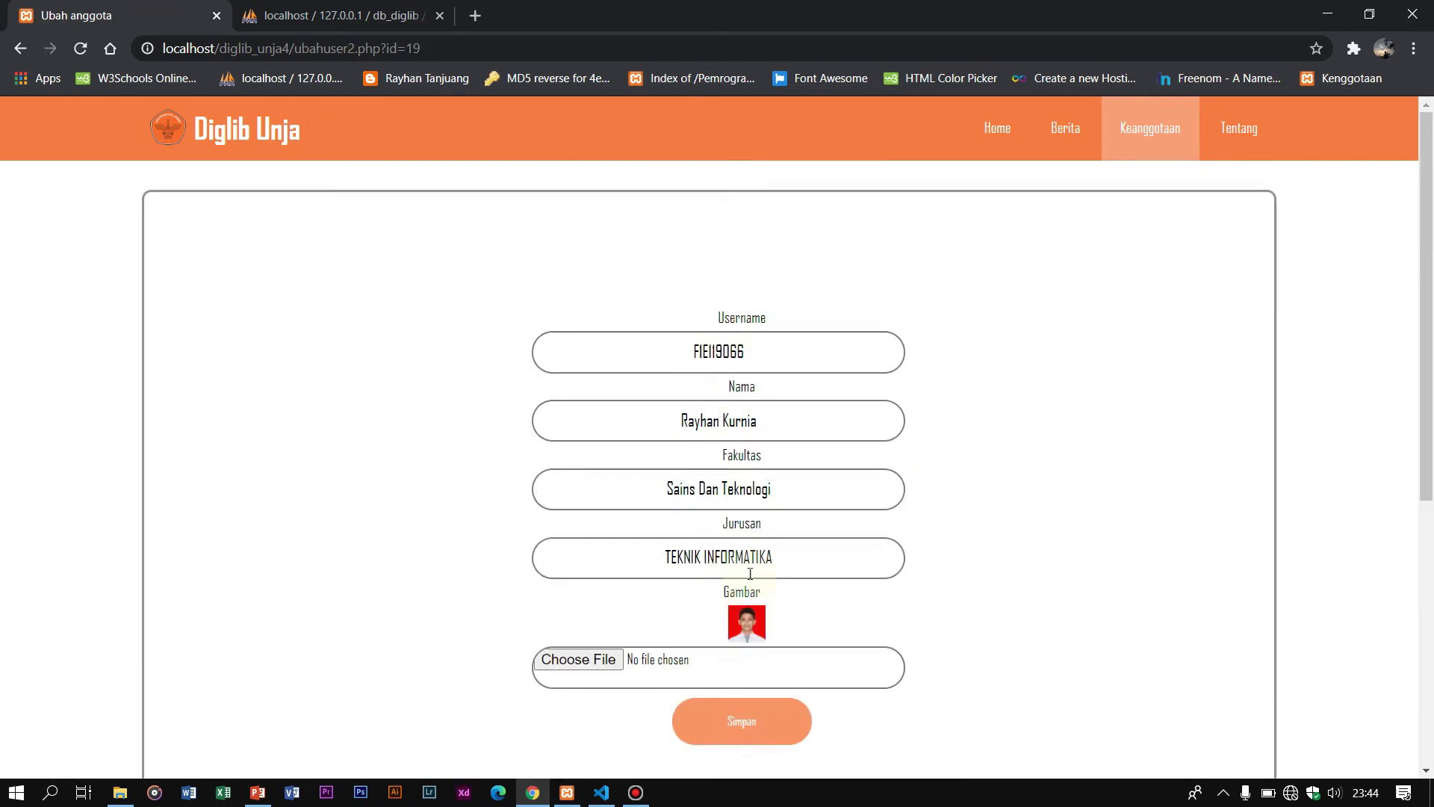
left_click_drag(727, 402, 768, 342)
left_click(784, 320)
key("ctrl+a")
left_click(922, 311)
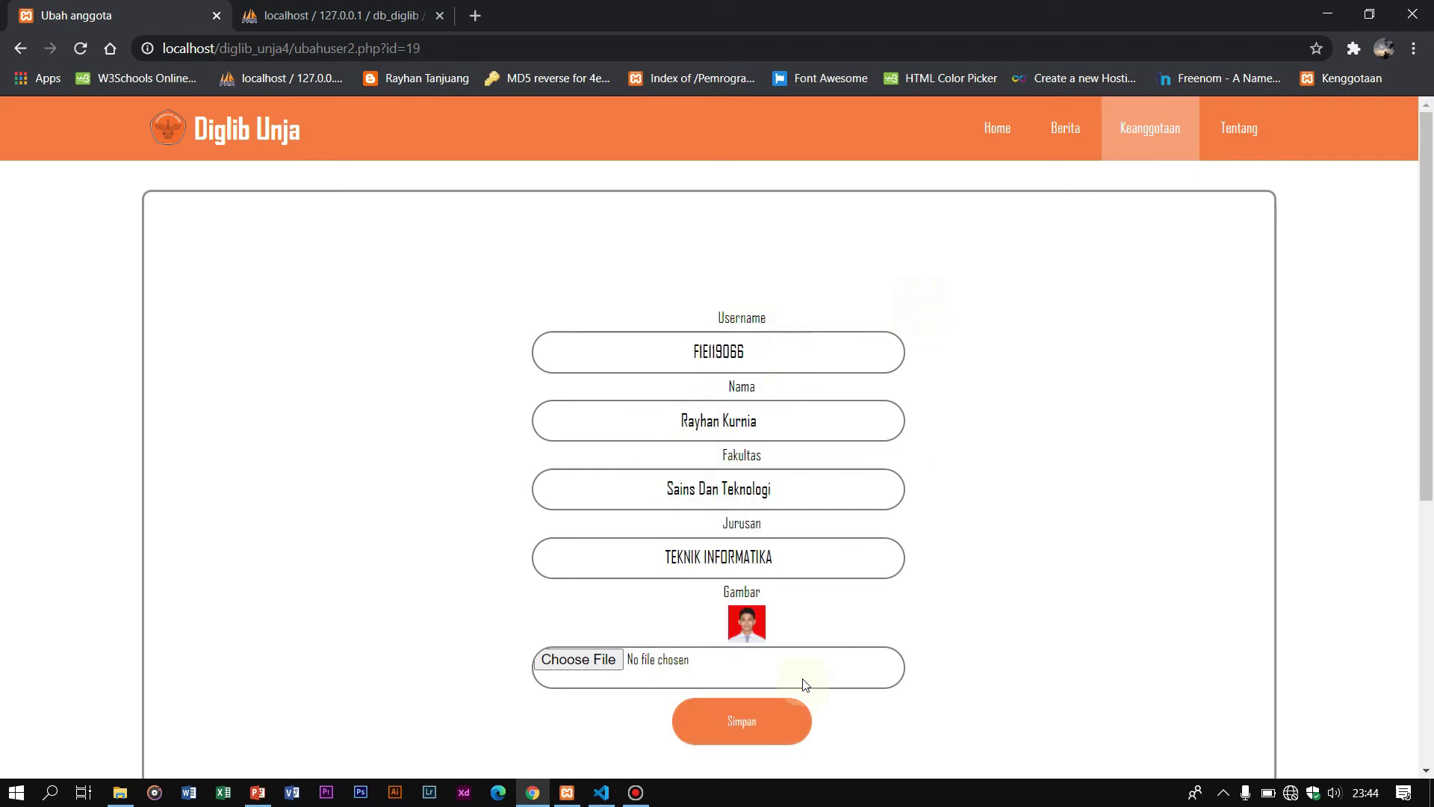
left_click(803, 560)
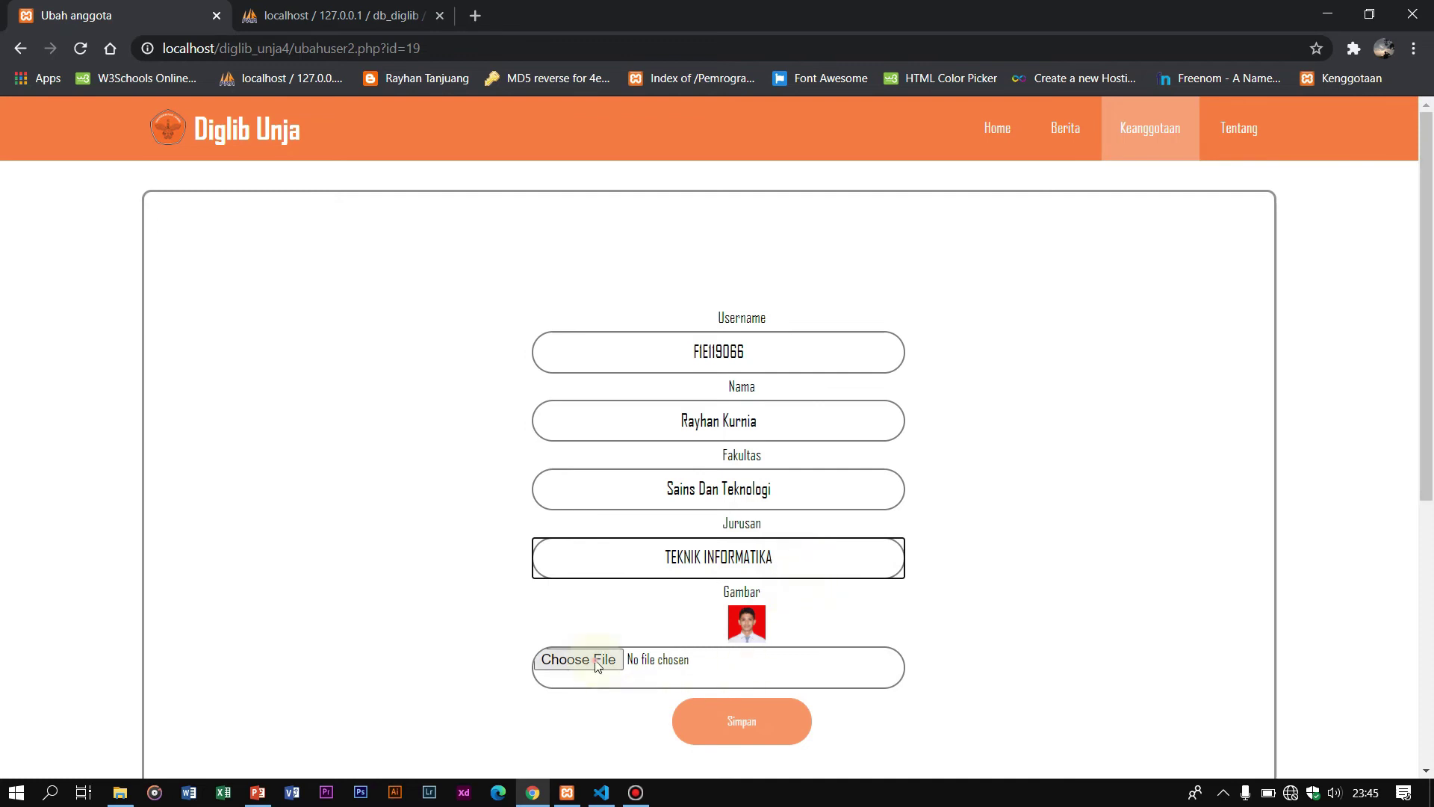
Step: Choose coba.png from Pictures as the new profile photo and save the profile
left_click(597, 662)
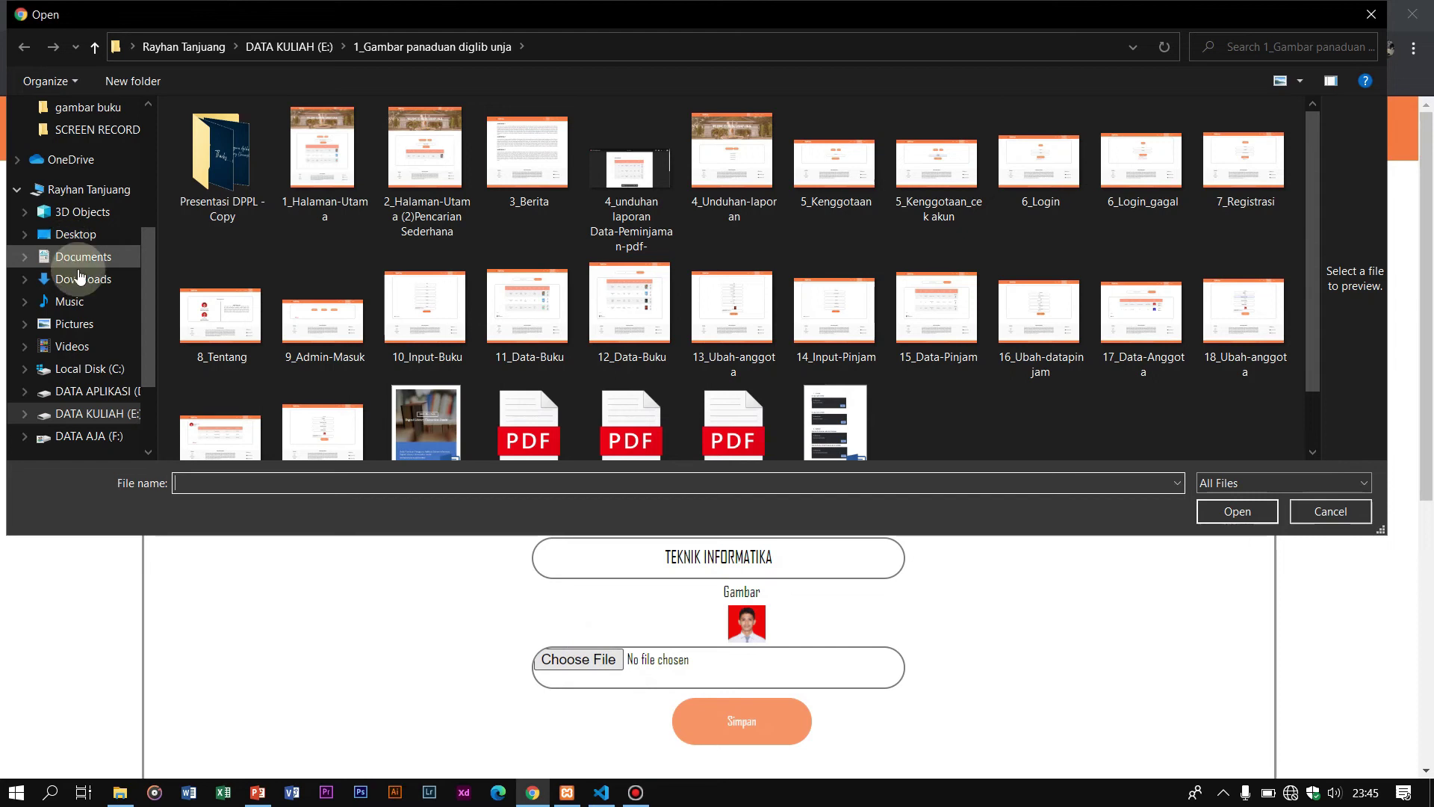
left_click(81, 321)
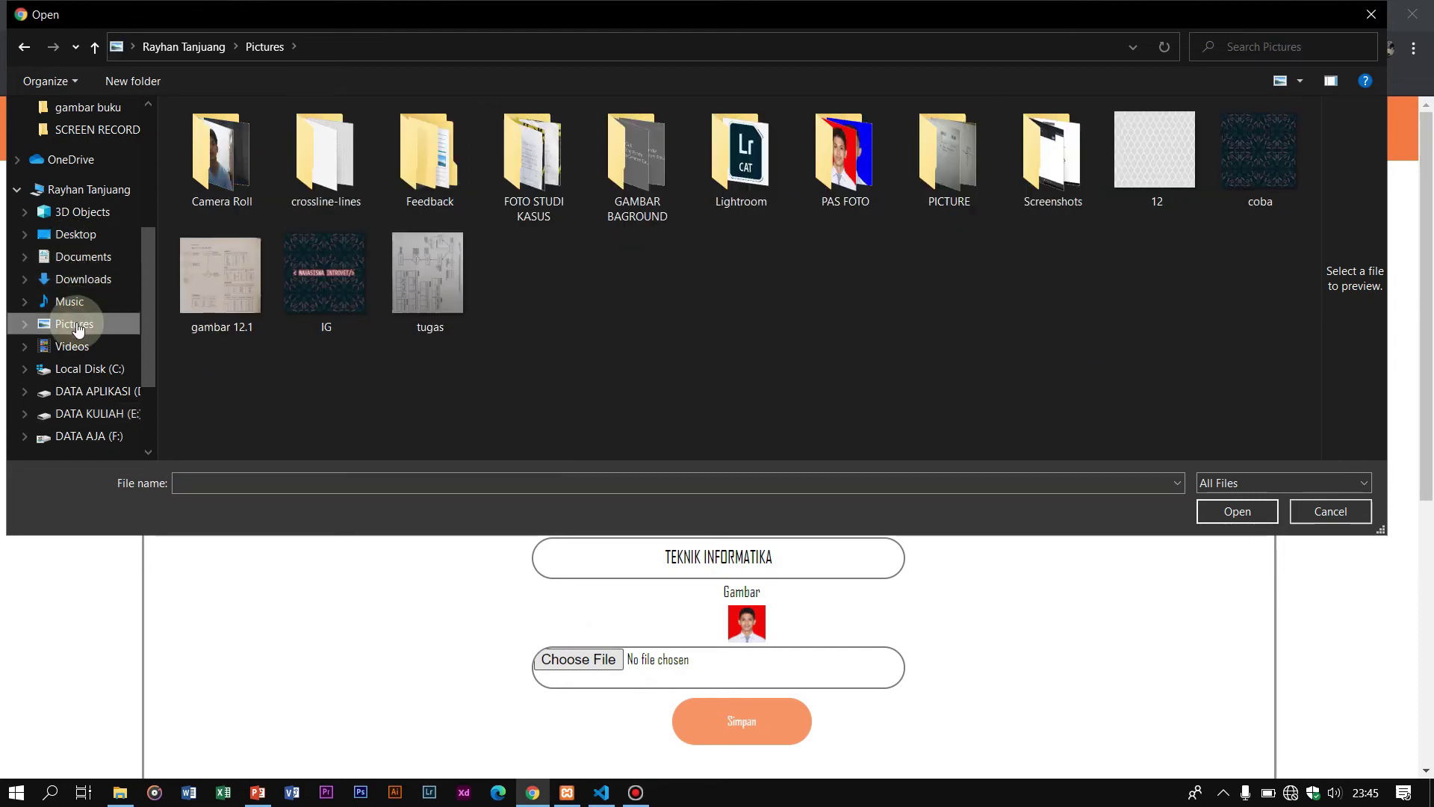
double_click(871, 172)
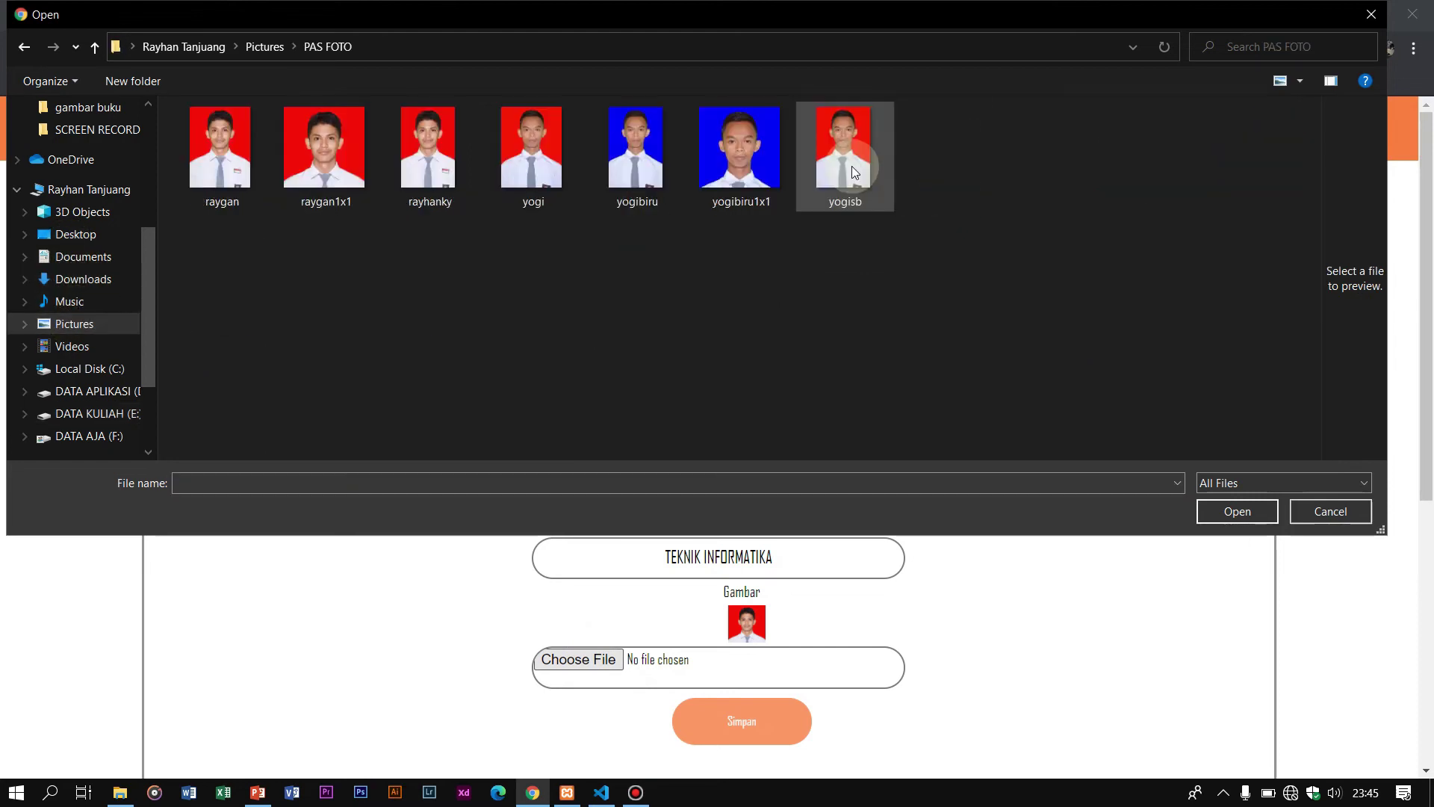
left_click(23, 46)
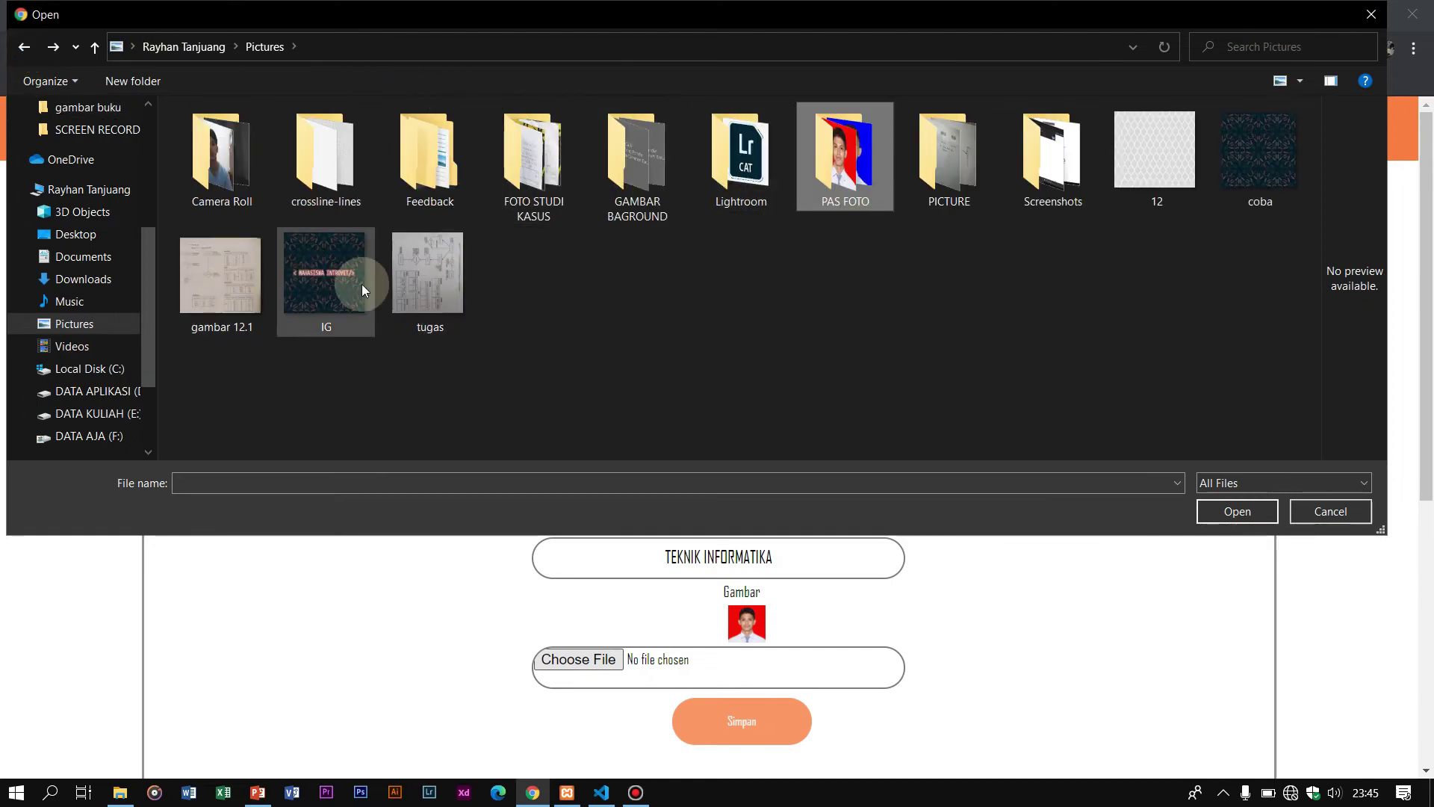
left_click(1169, 180)
left_click(1256, 190)
left_click(1243, 514)
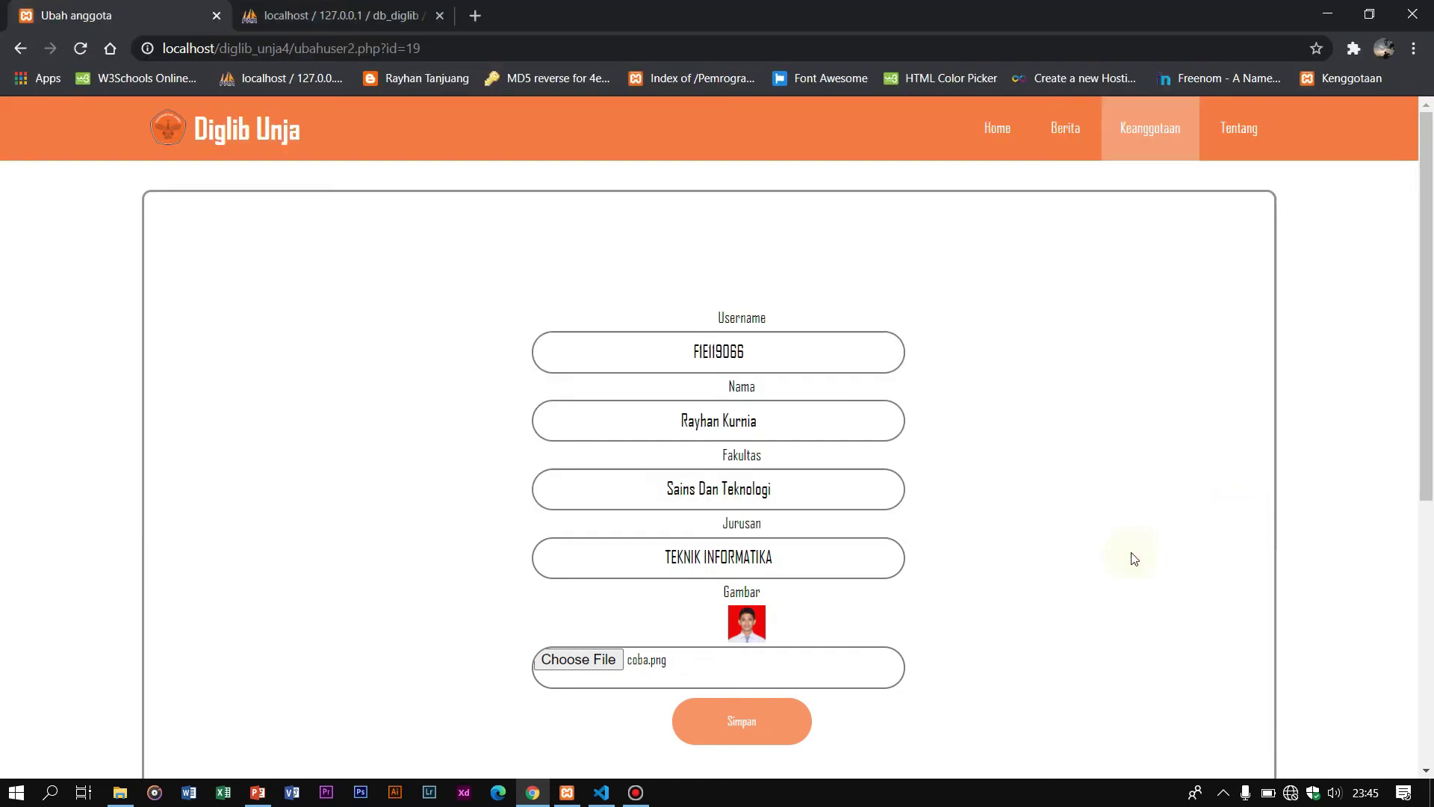
left_click(732, 729)
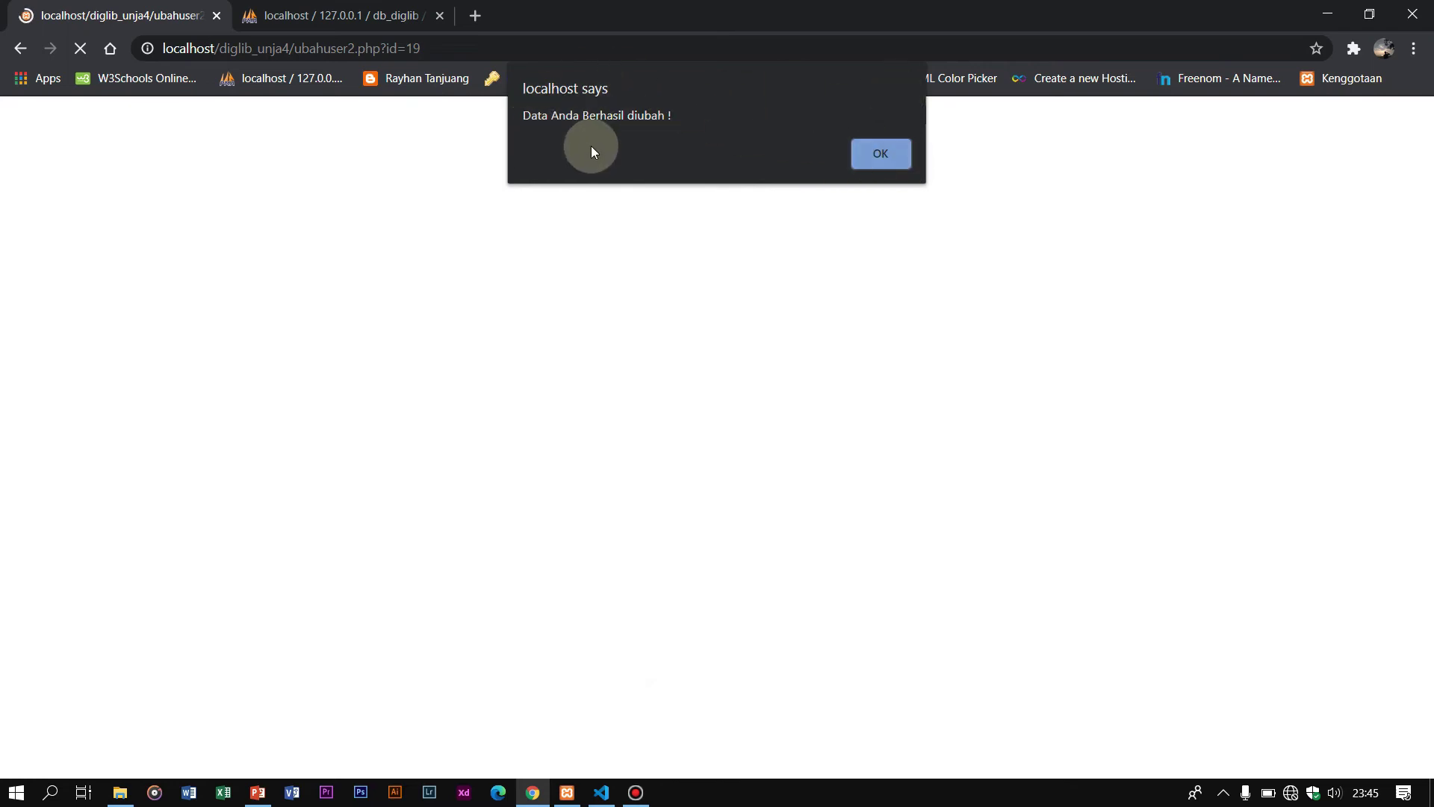
left_click(886, 157)
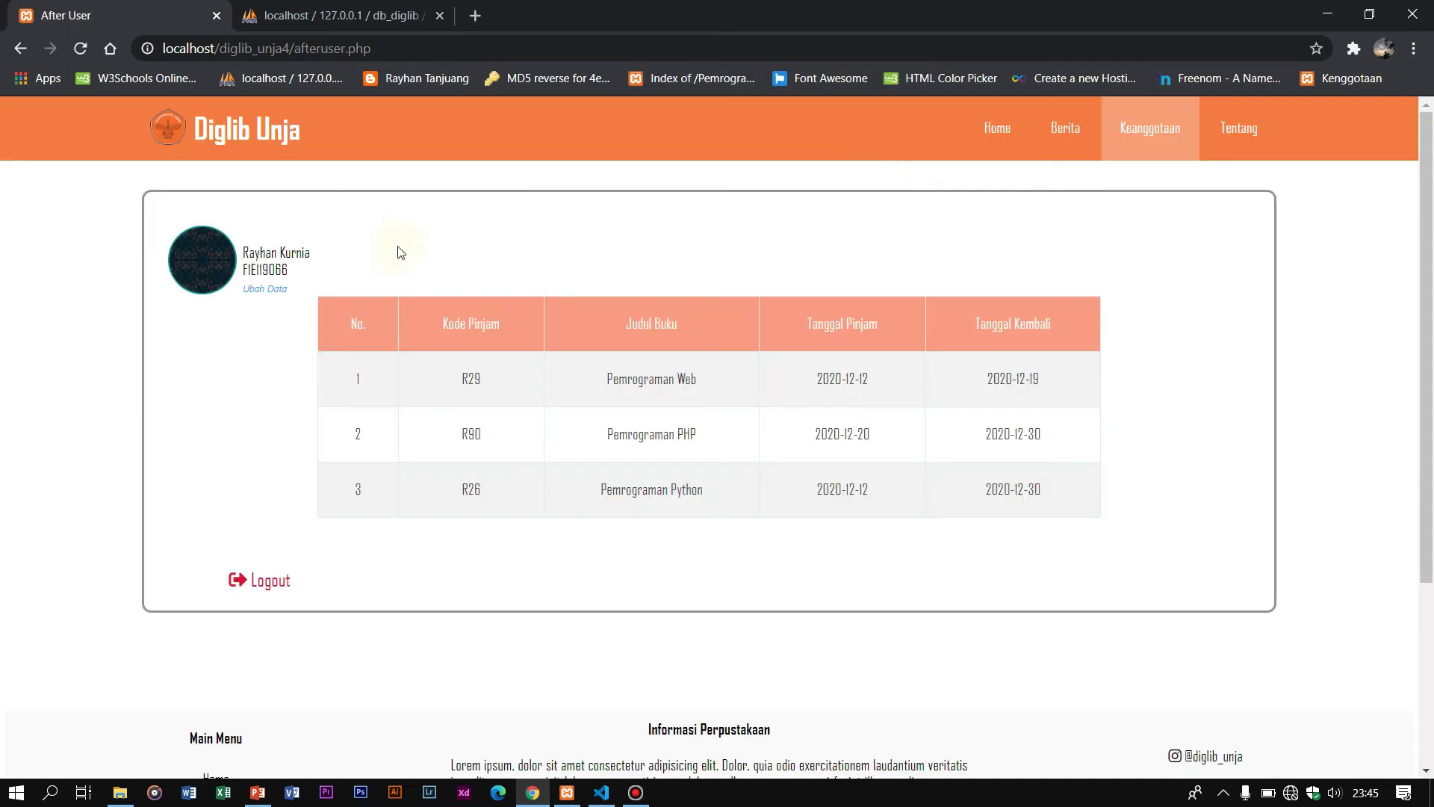
Step: Upload raygan1x1.jpg from Pictures > PAS FOTO as the profile photo and save
left_click(260, 289)
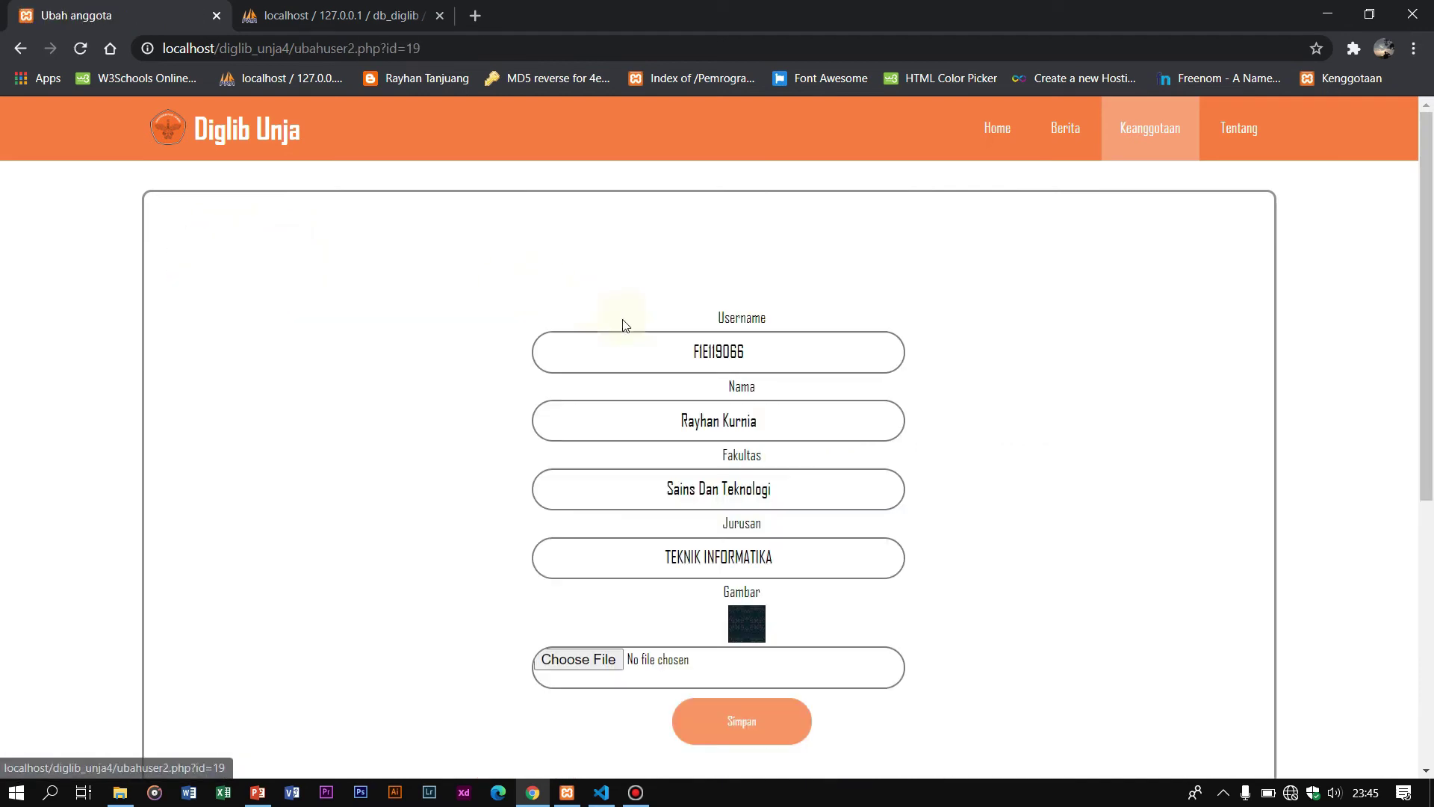
left_click(609, 659)
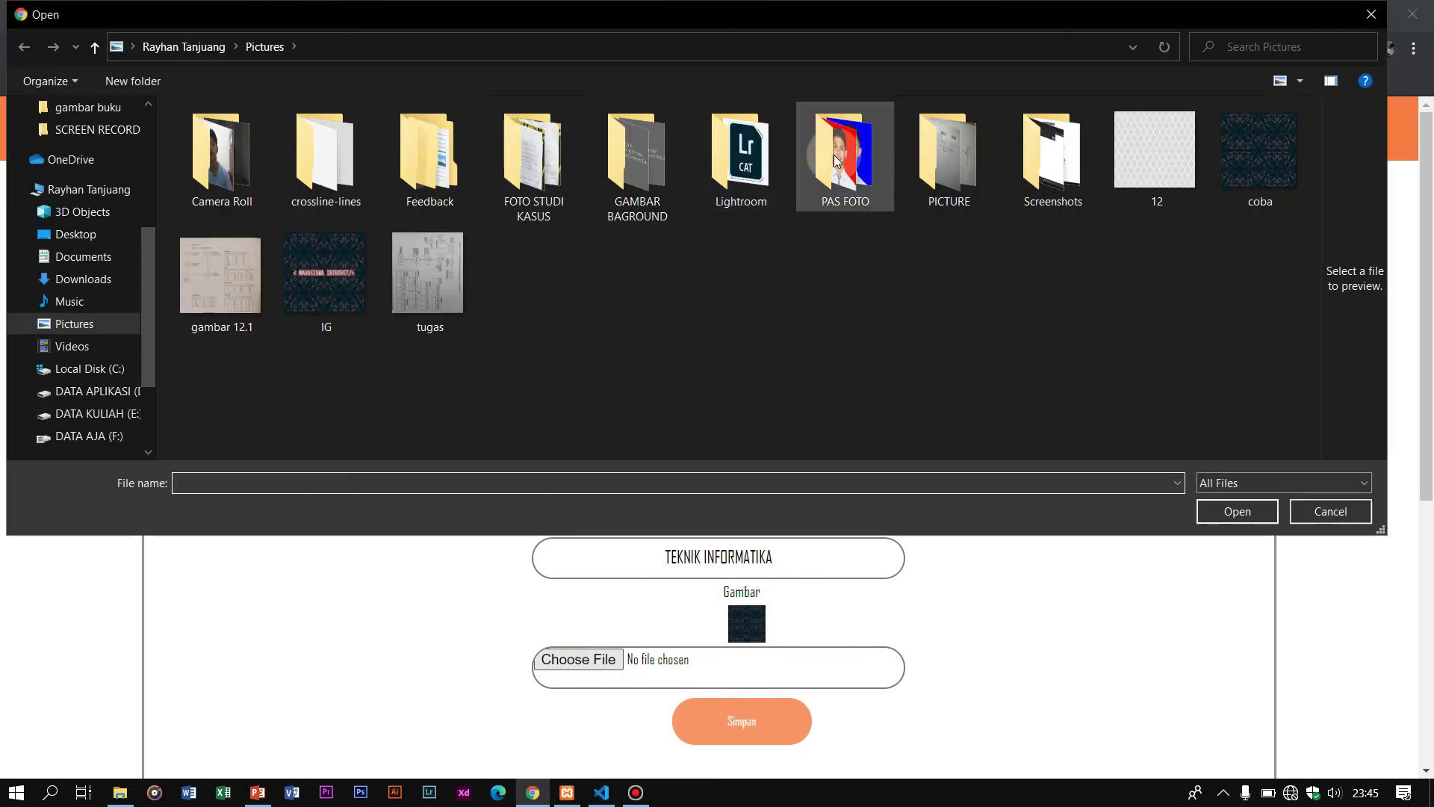
double_click(835, 160)
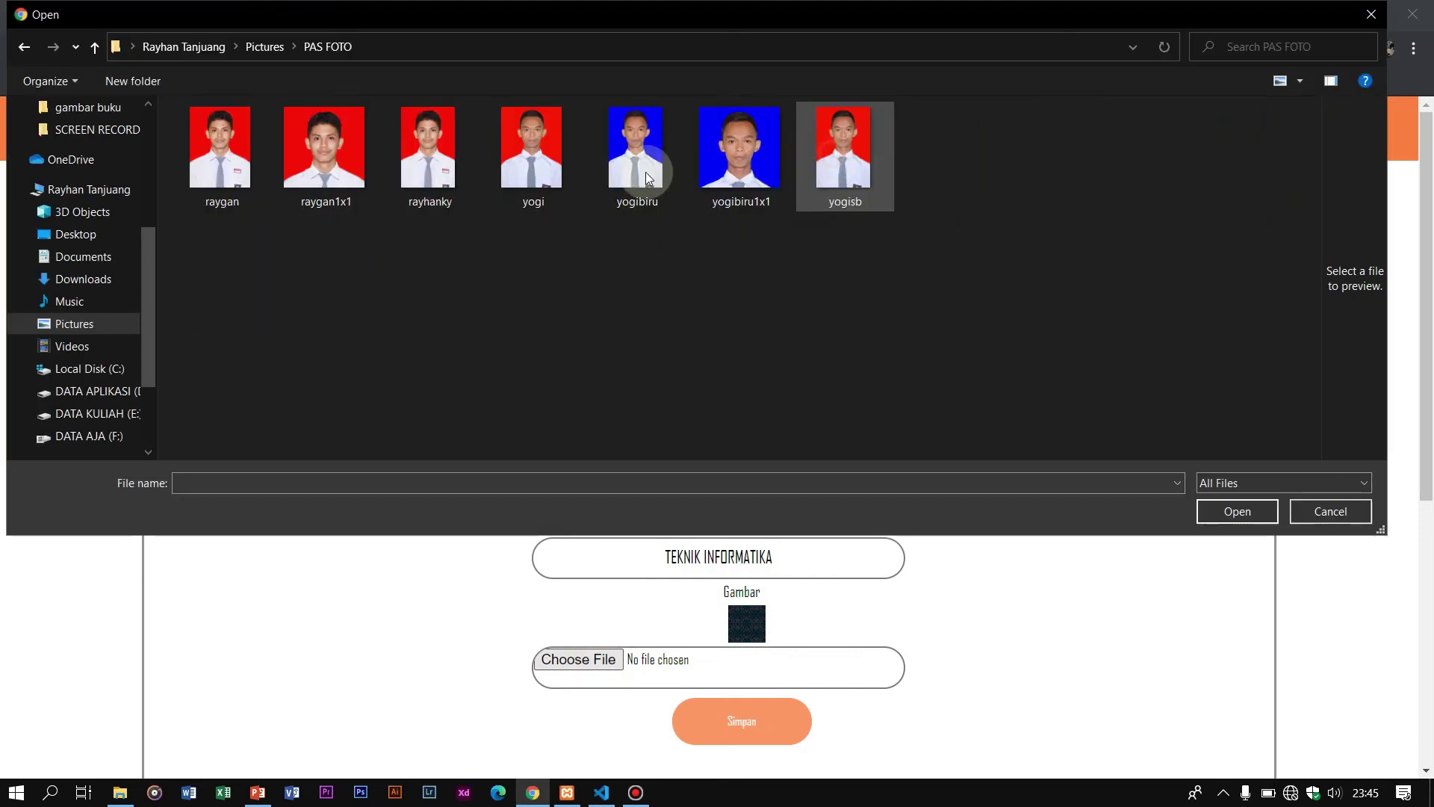
left_click(303, 179)
left_click(1254, 510)
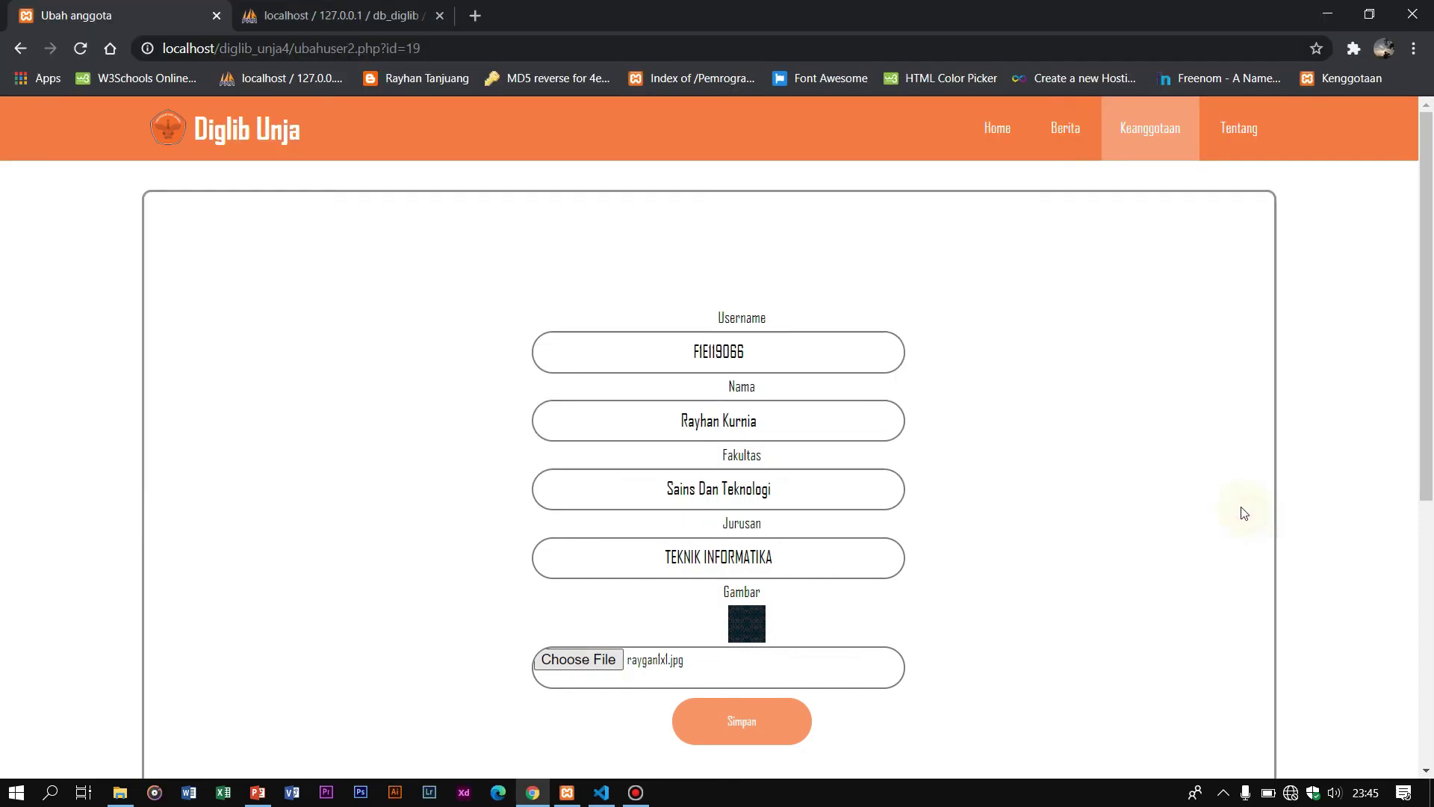
left_click(770, 719)
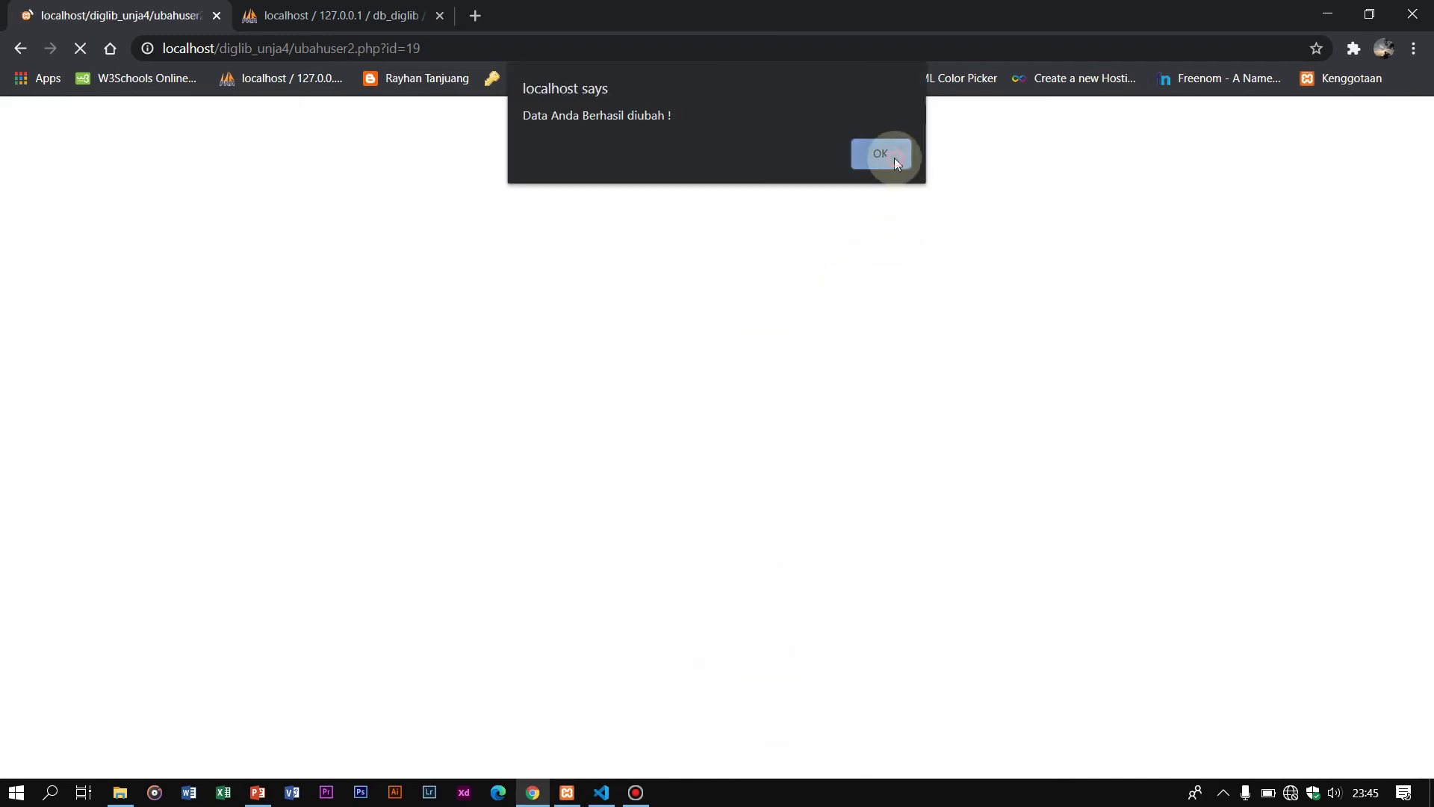
left_click(890, 155)
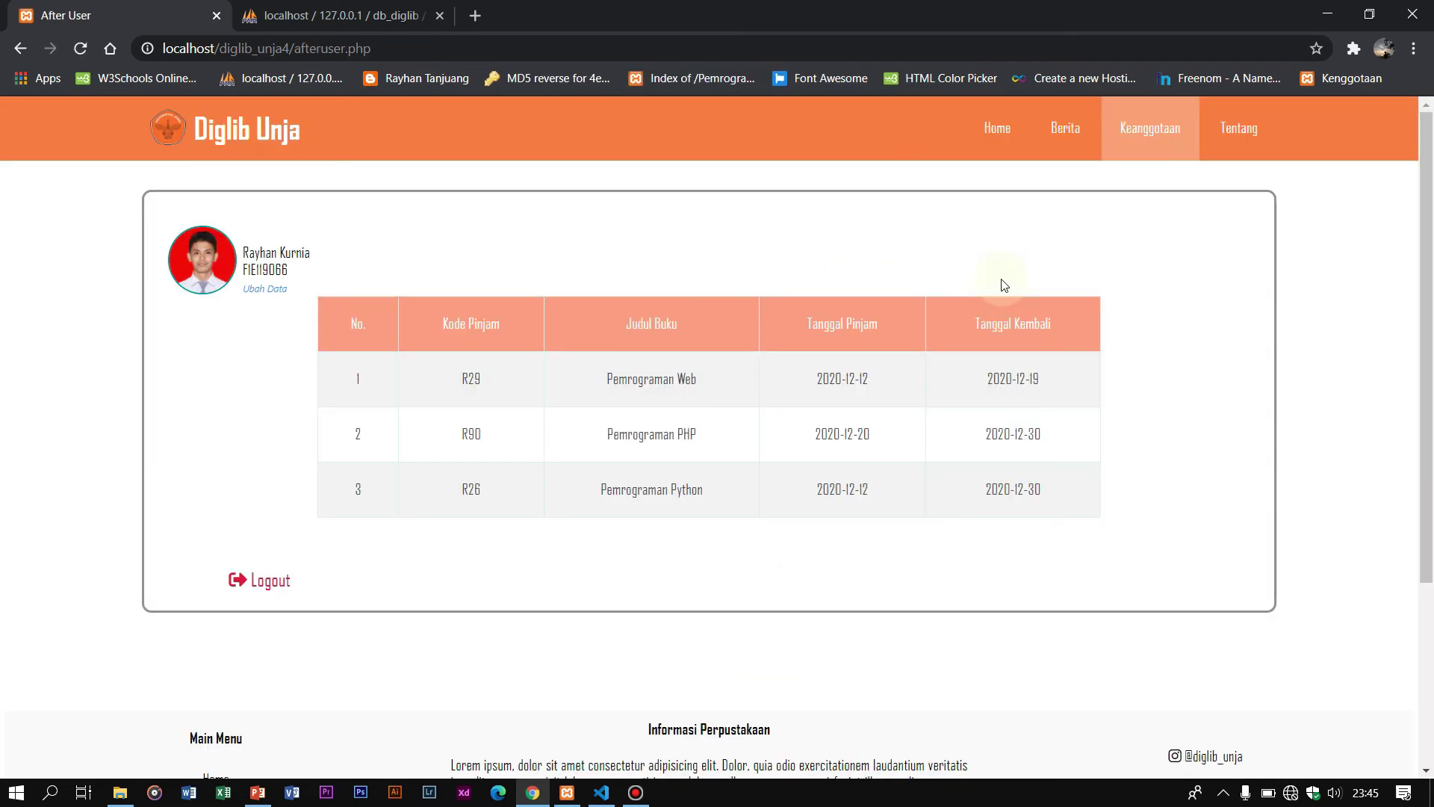
left_click(269, 297)
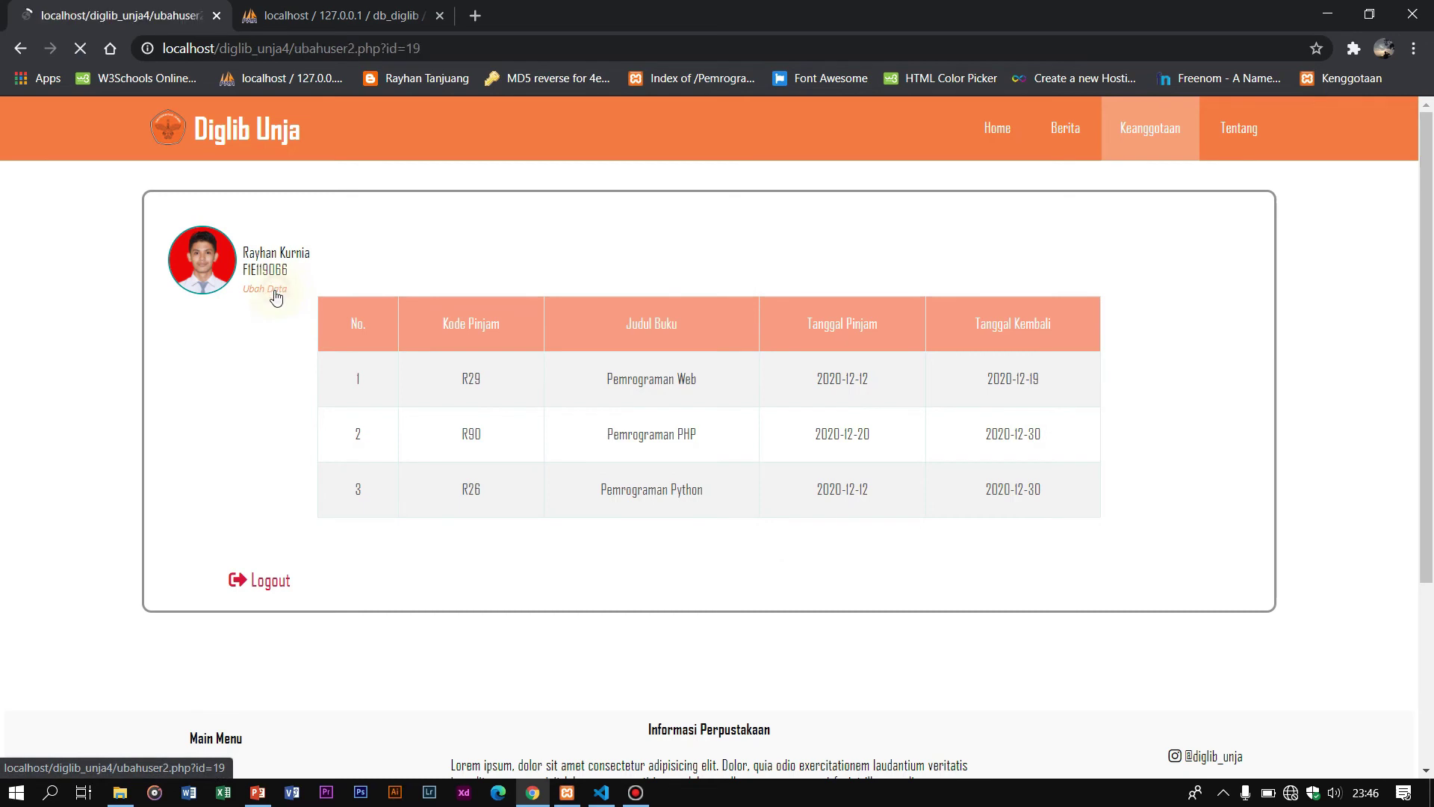
scroll(832, 430, "down", 1)
scroll(765, 562, "up", 1)
scroll(816, 448, "down", 2)
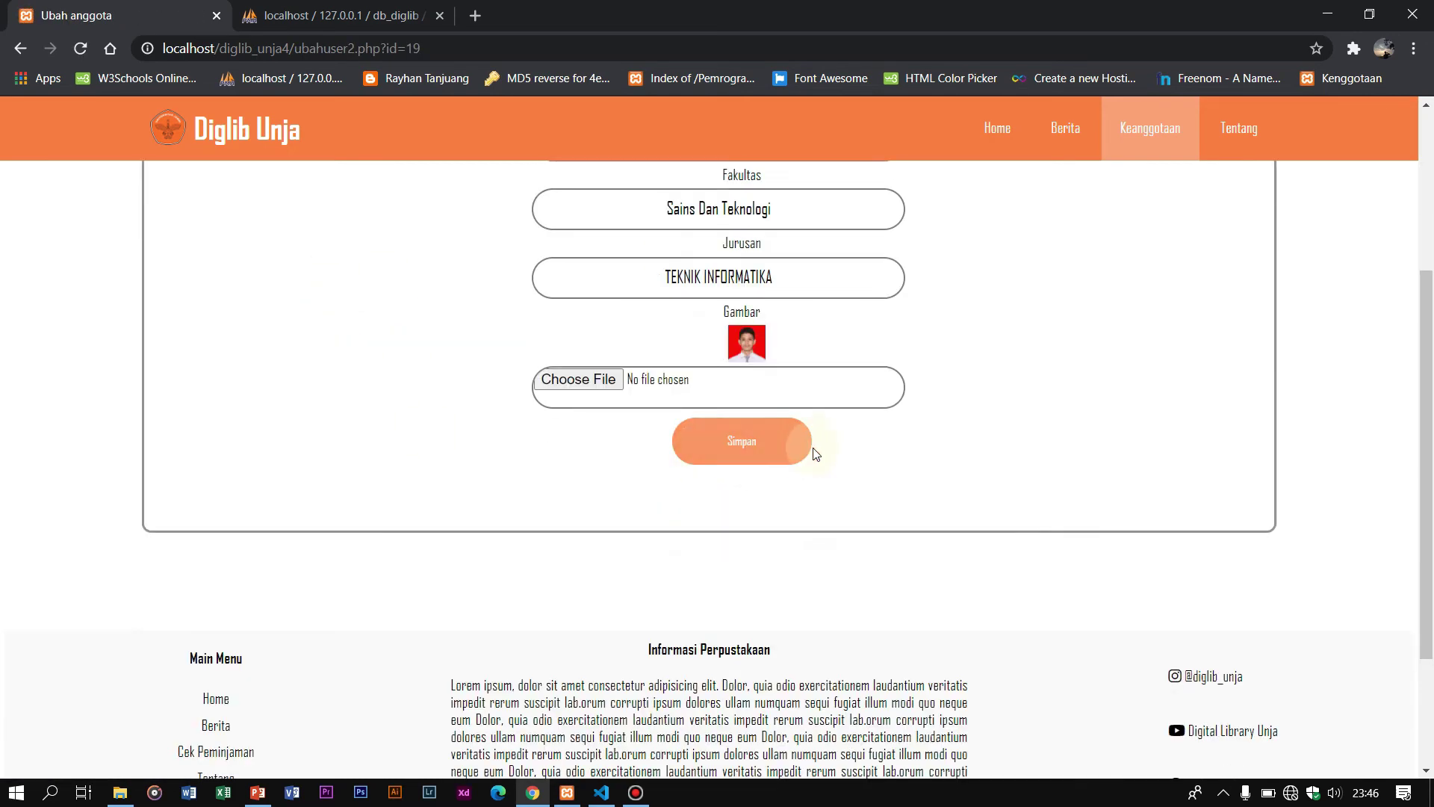
left_click(758, 453)
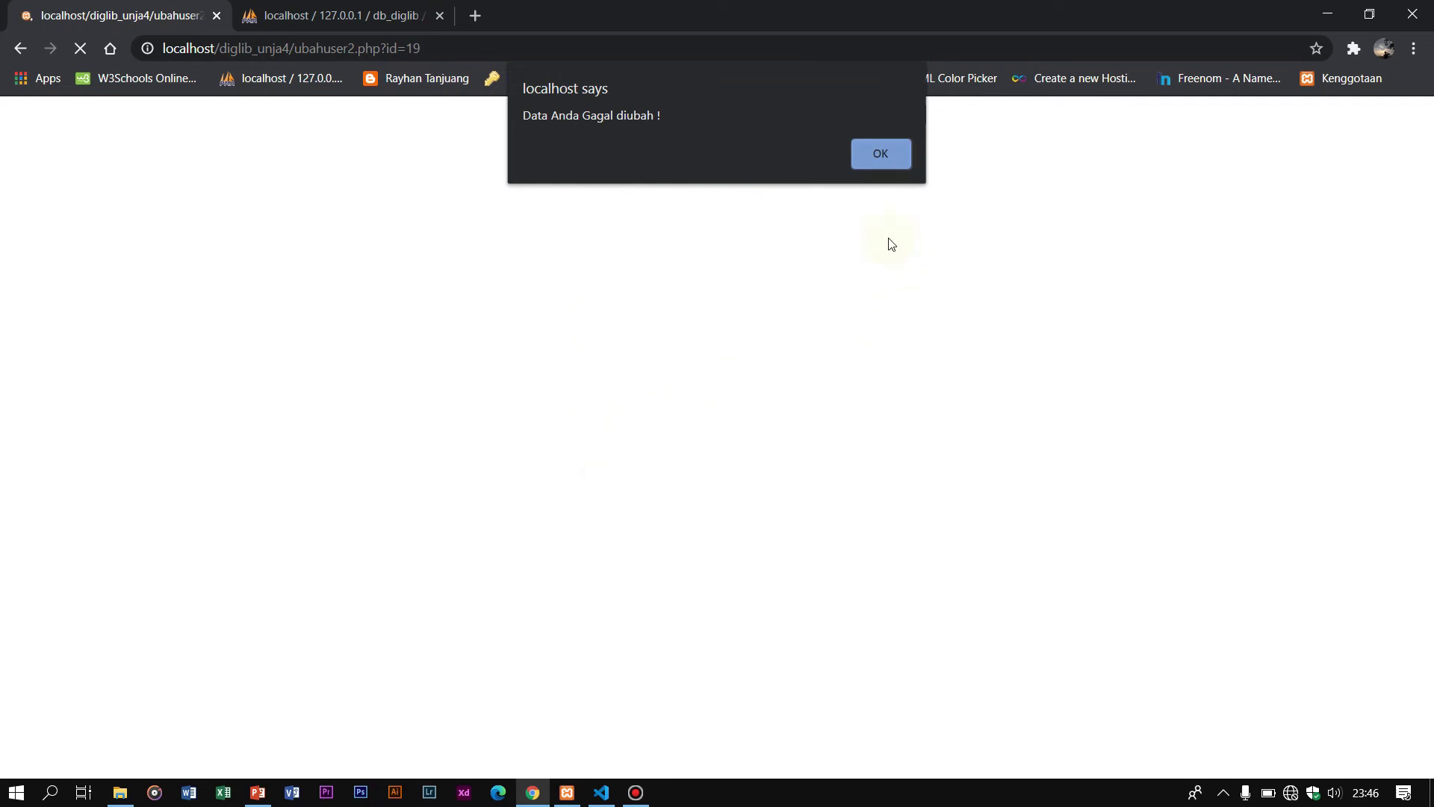
left_click(894, 160)
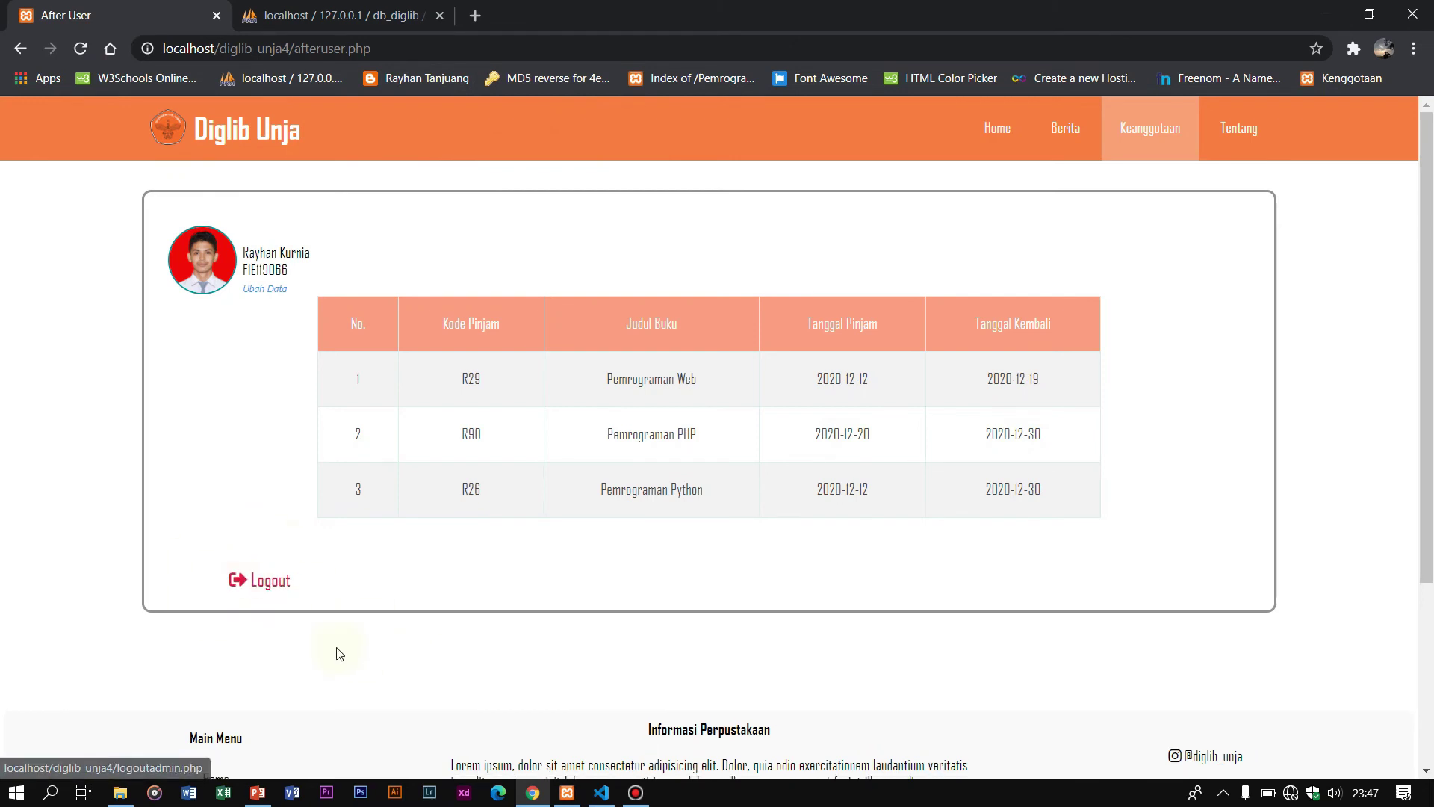
Step: Log out, then try signing in with a saved username and password, getting 'Username /Password Salah'
left_click(272, 586)
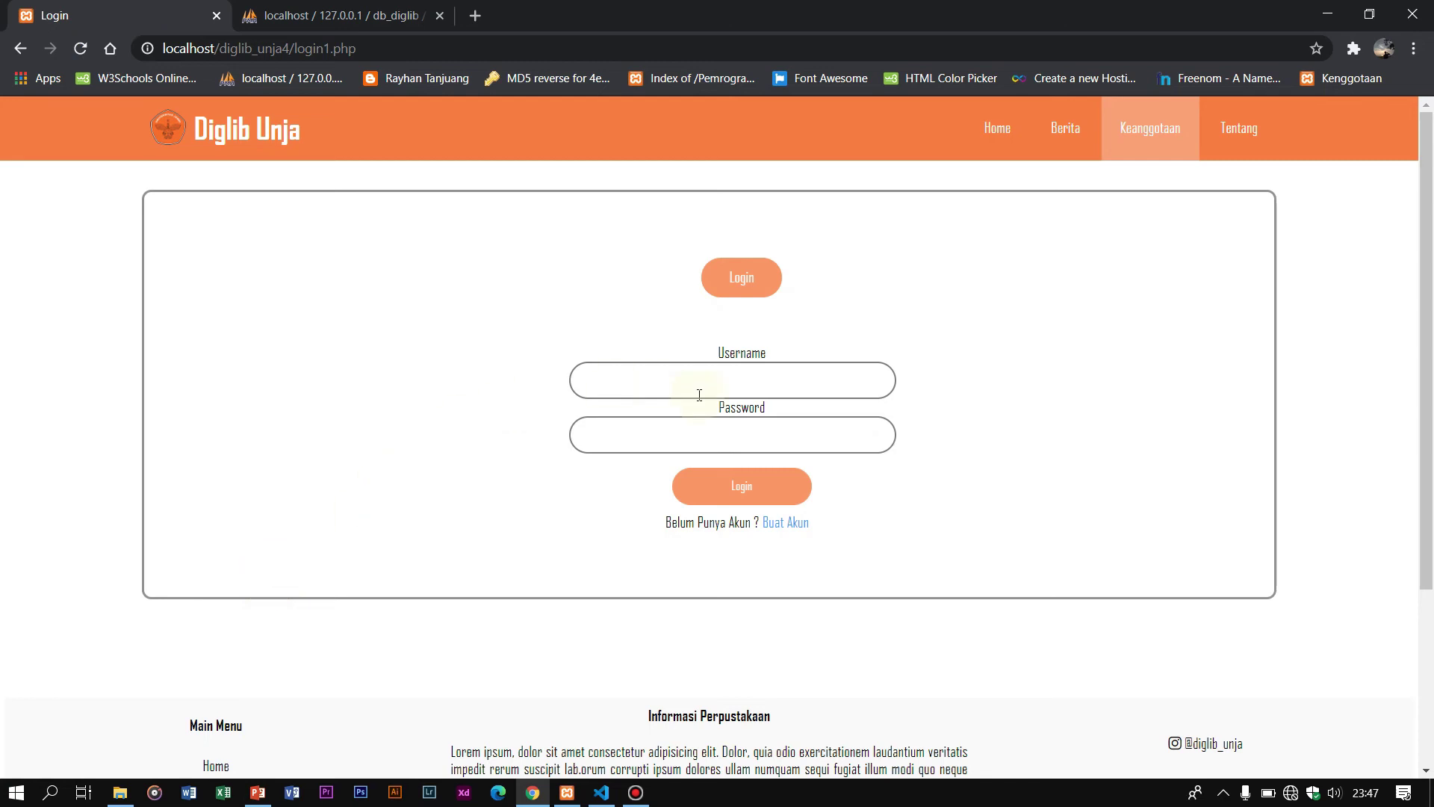
left_click(752, 366)
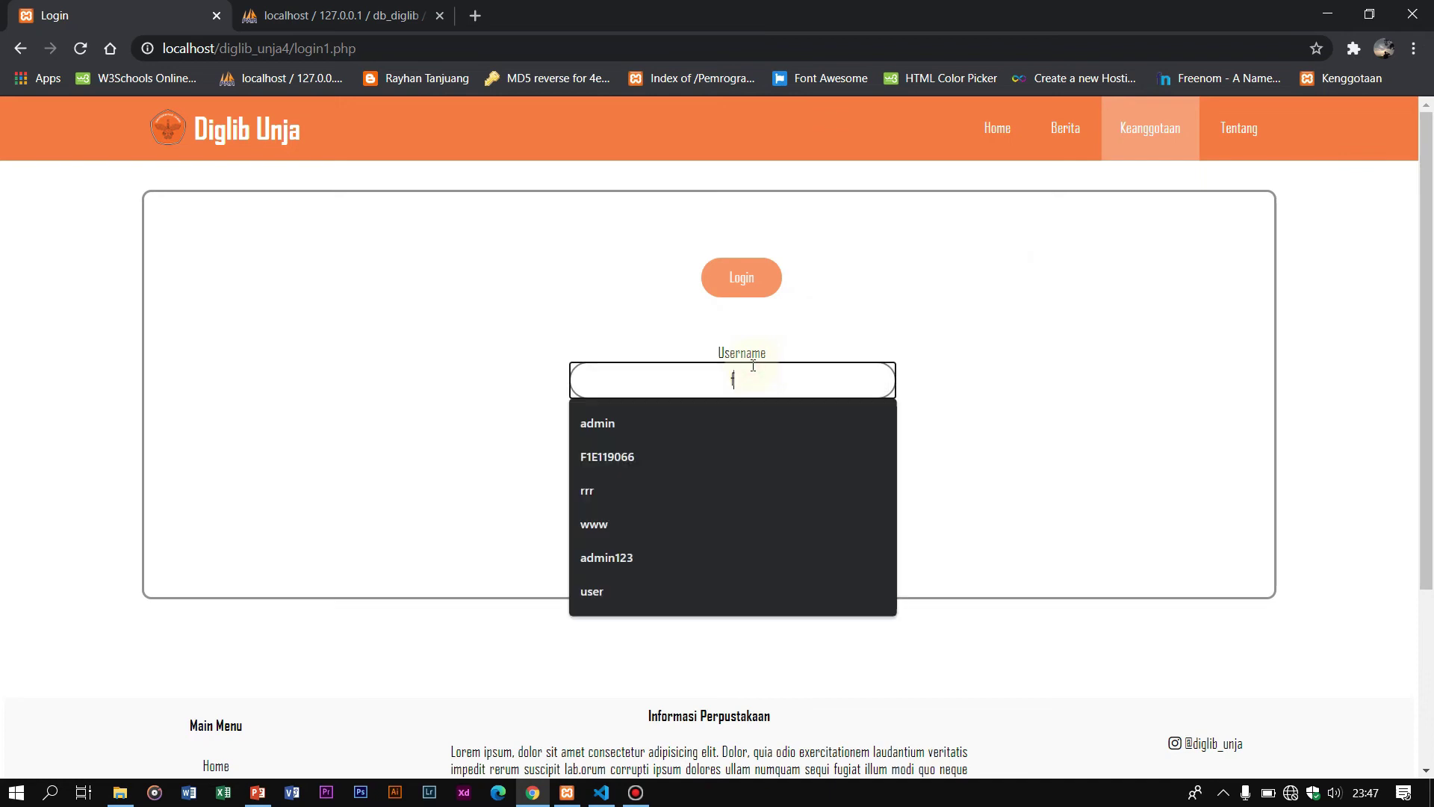
type("F")
left_click(732, 522)
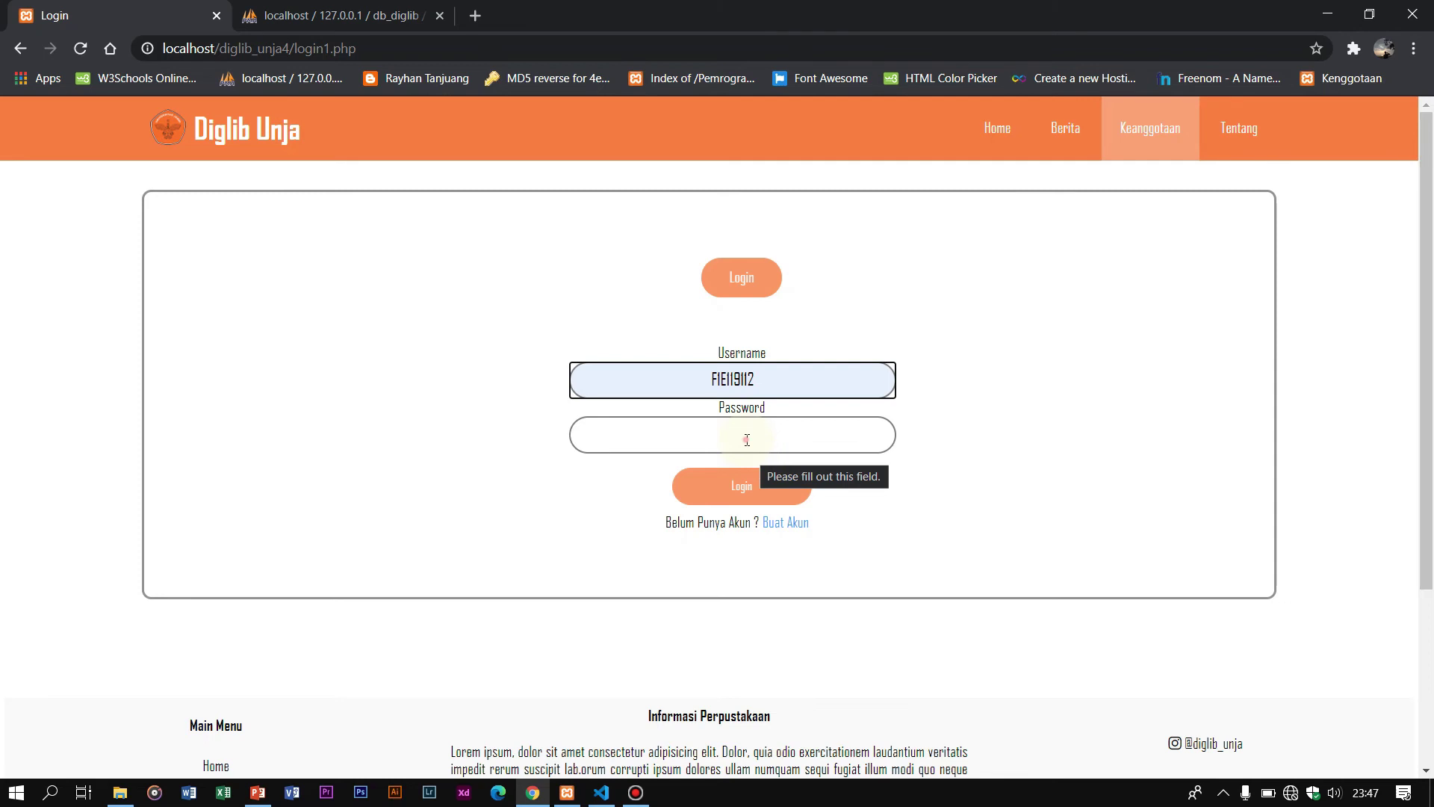
left_click(747, 440)
type("•••••")
left_click(764, 490)
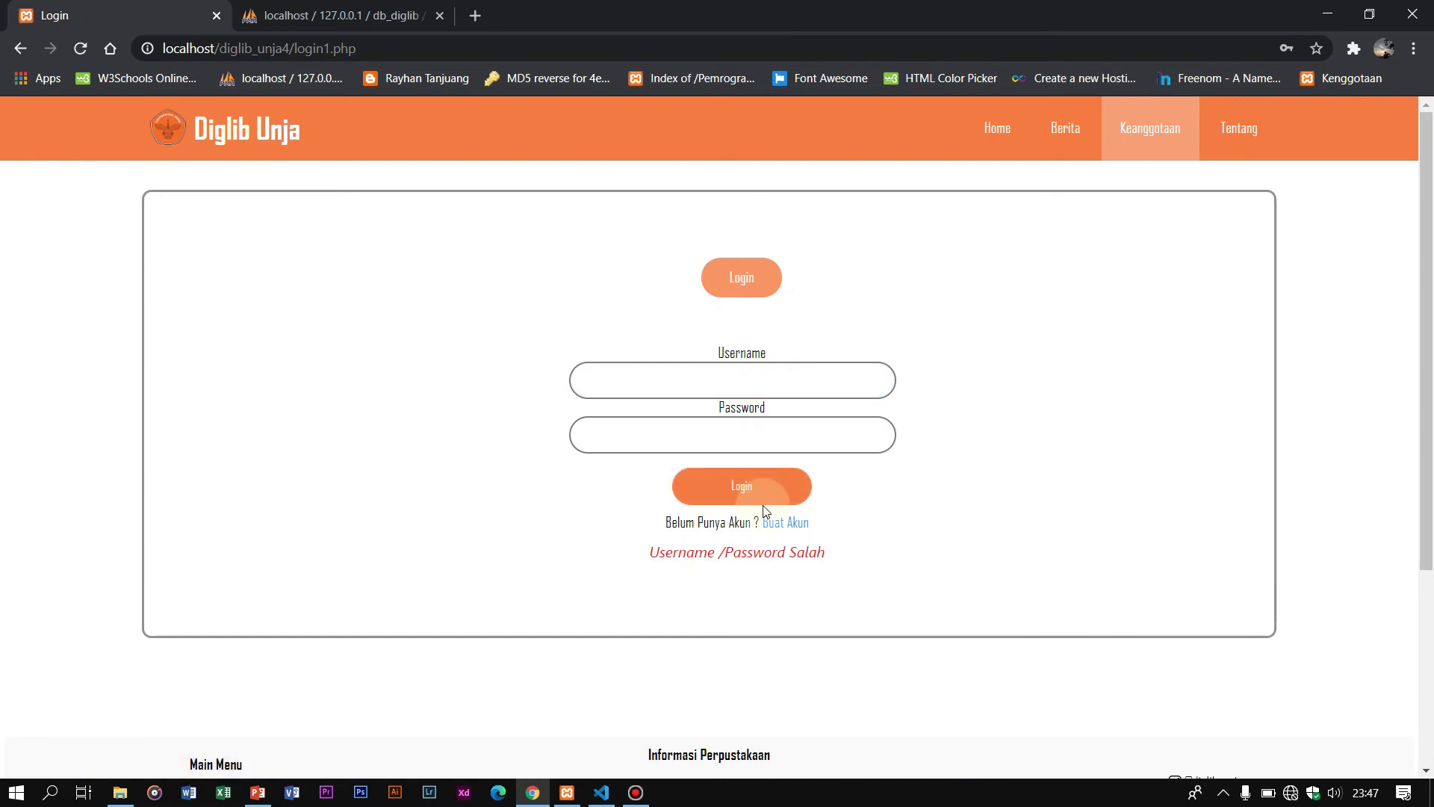
left_click_drag(658, 552, 704, 618)
left_click(647, 580)
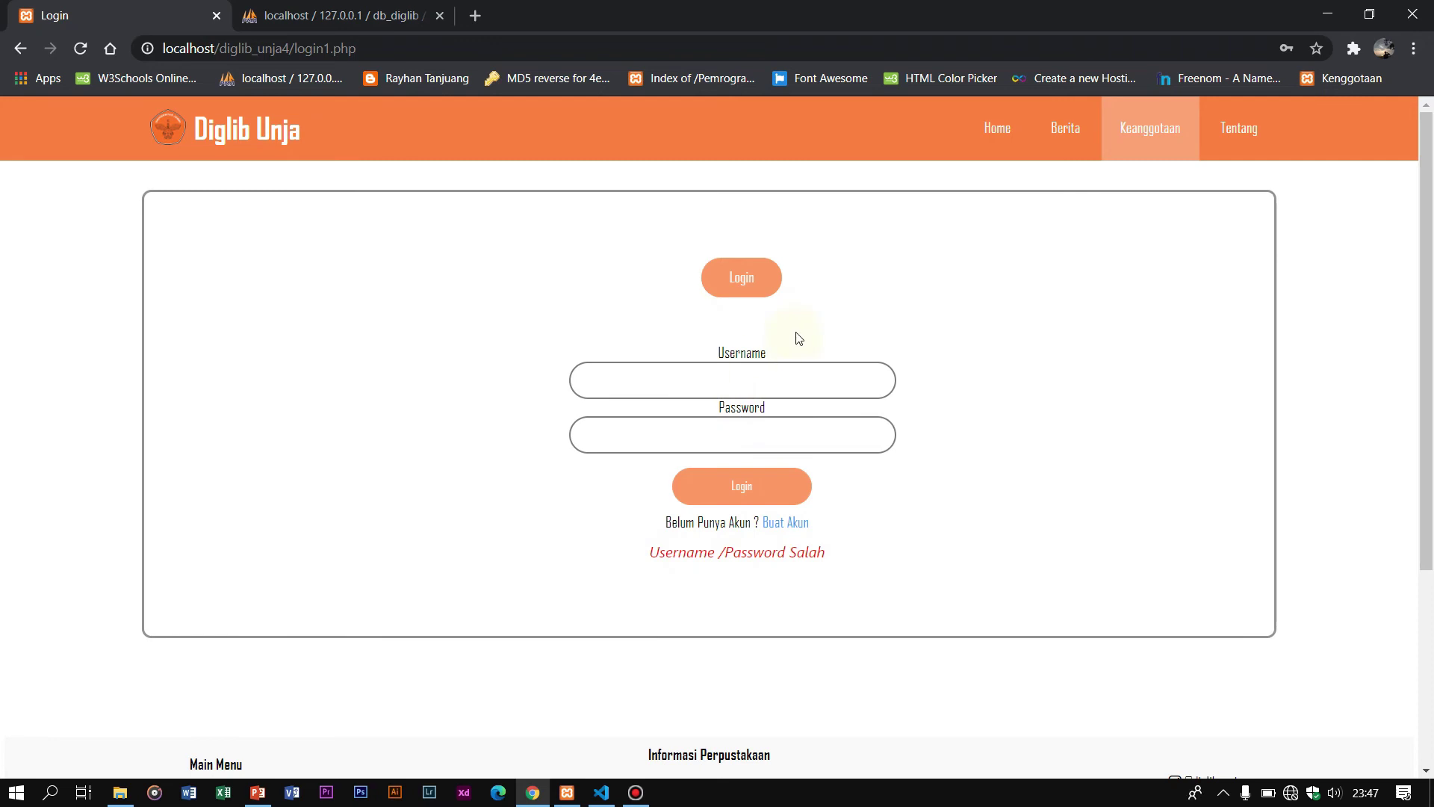
Step: Correct the saved member username, enter the password and log in
left_click(769, 378)
left_click(641, 456)
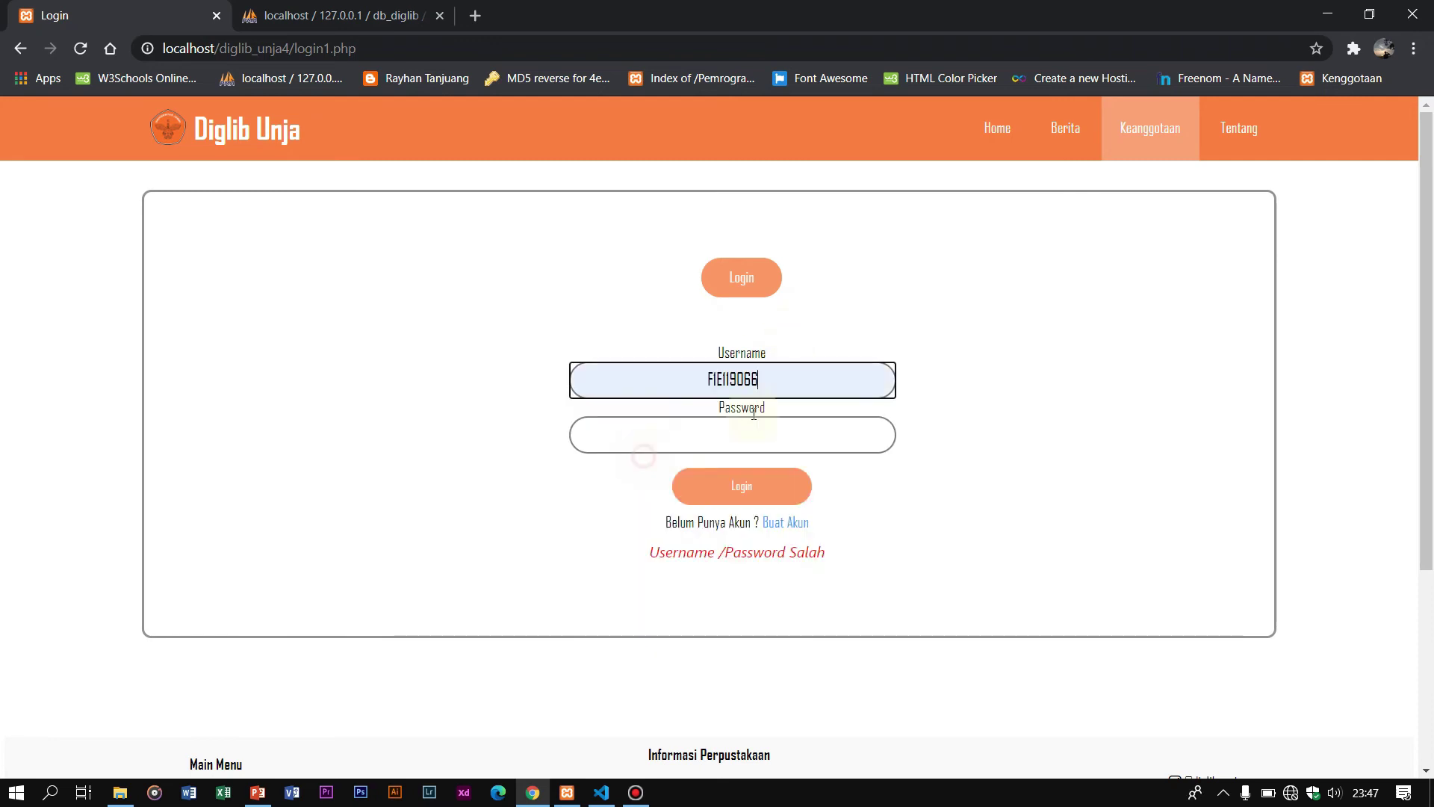
key("BackSpace")
key("BackSpace")
key("BackSpace")
key("BackSpace")
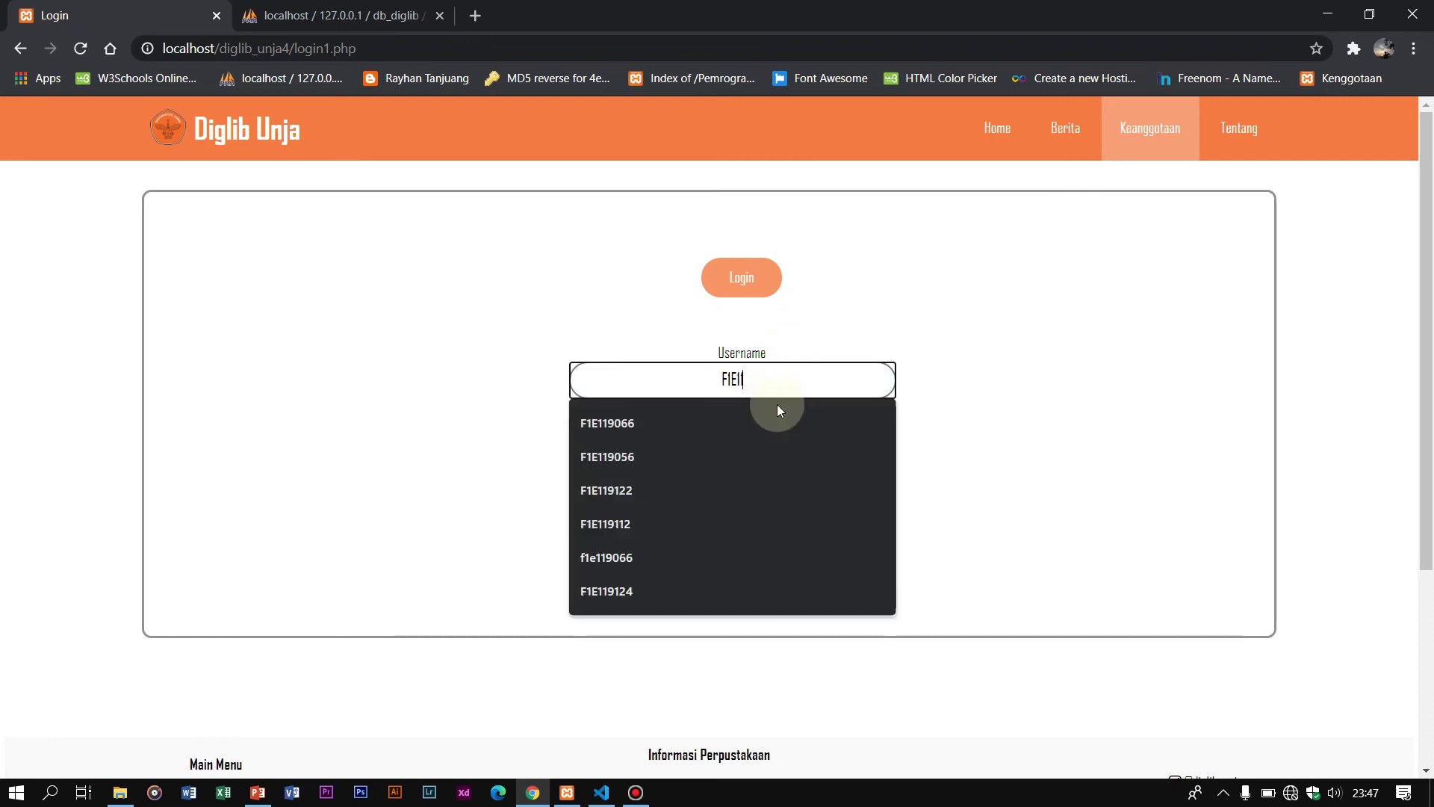
type("19112")
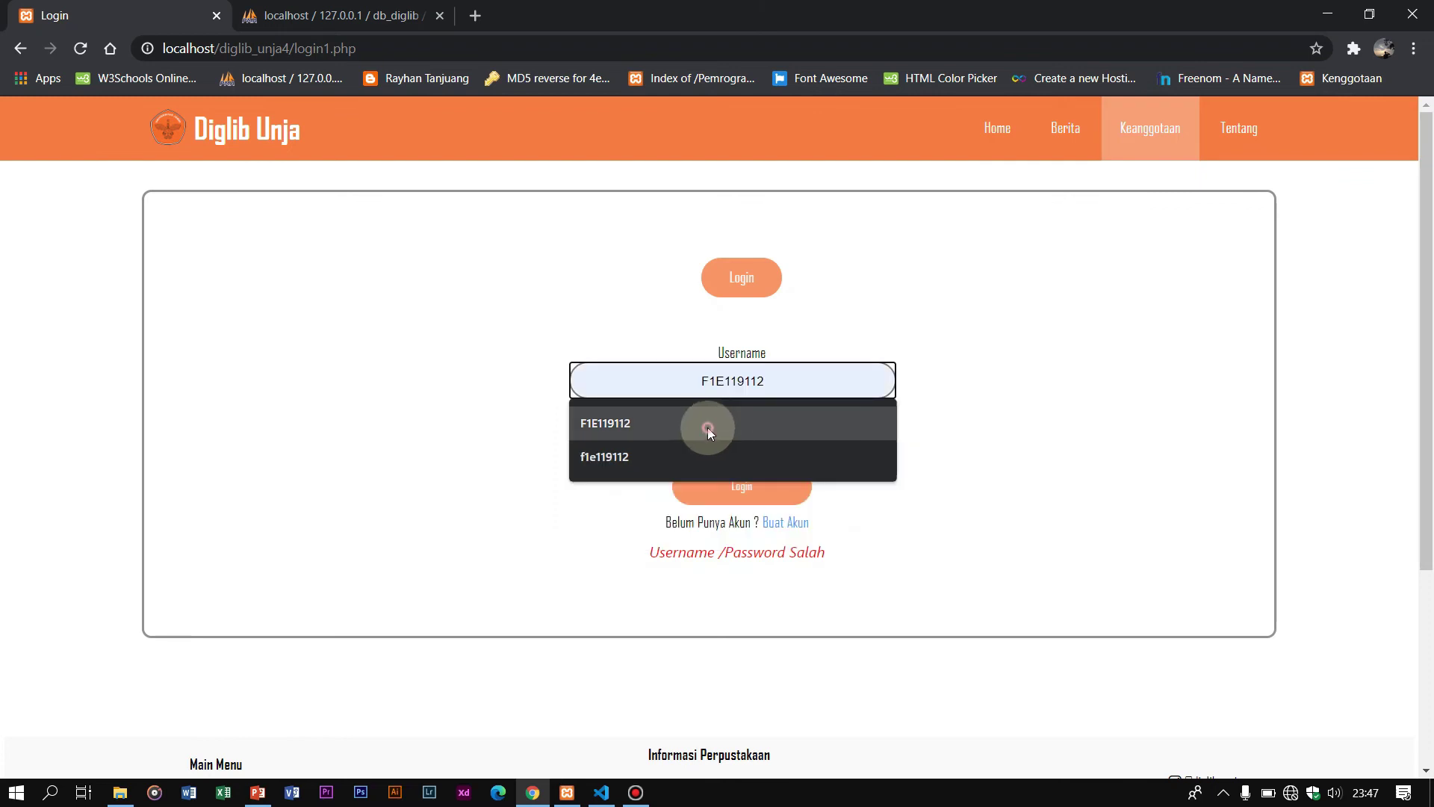
left_click(706, 427)
left_click(742, 436)
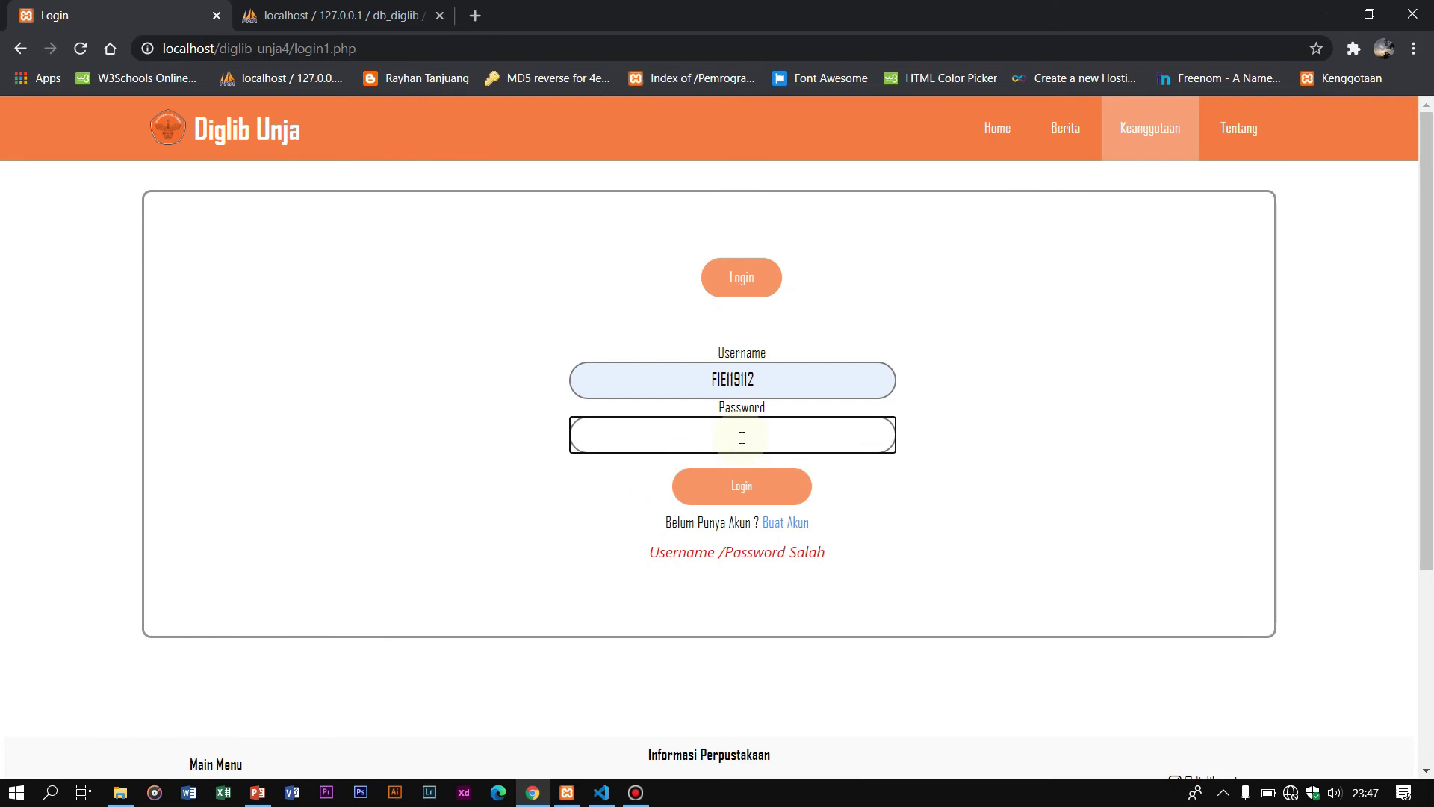
left_click(756, 476)
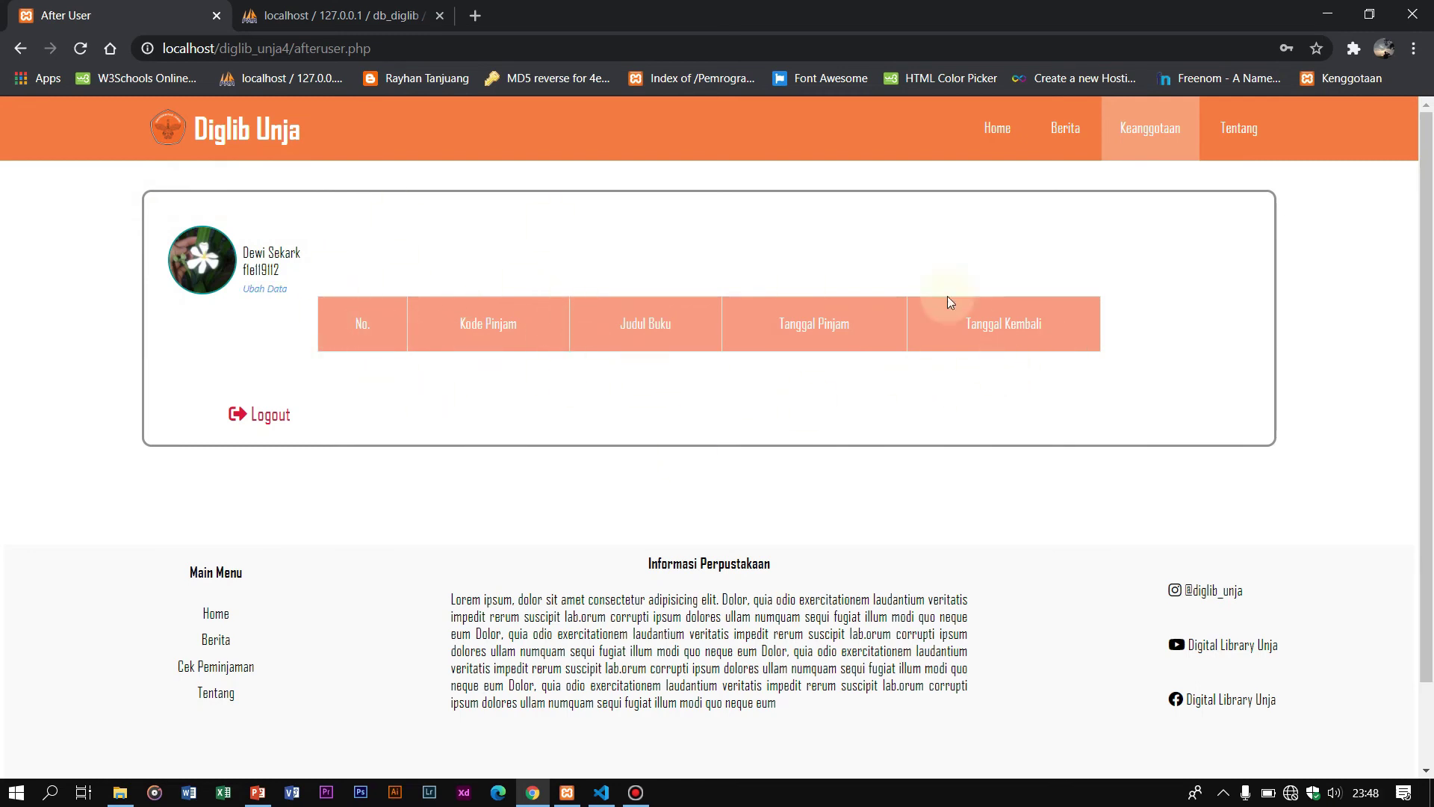
Step: Highlight the member's name on the profile, then log out to the login page
left_click_drag(239, 253, 347, 251)
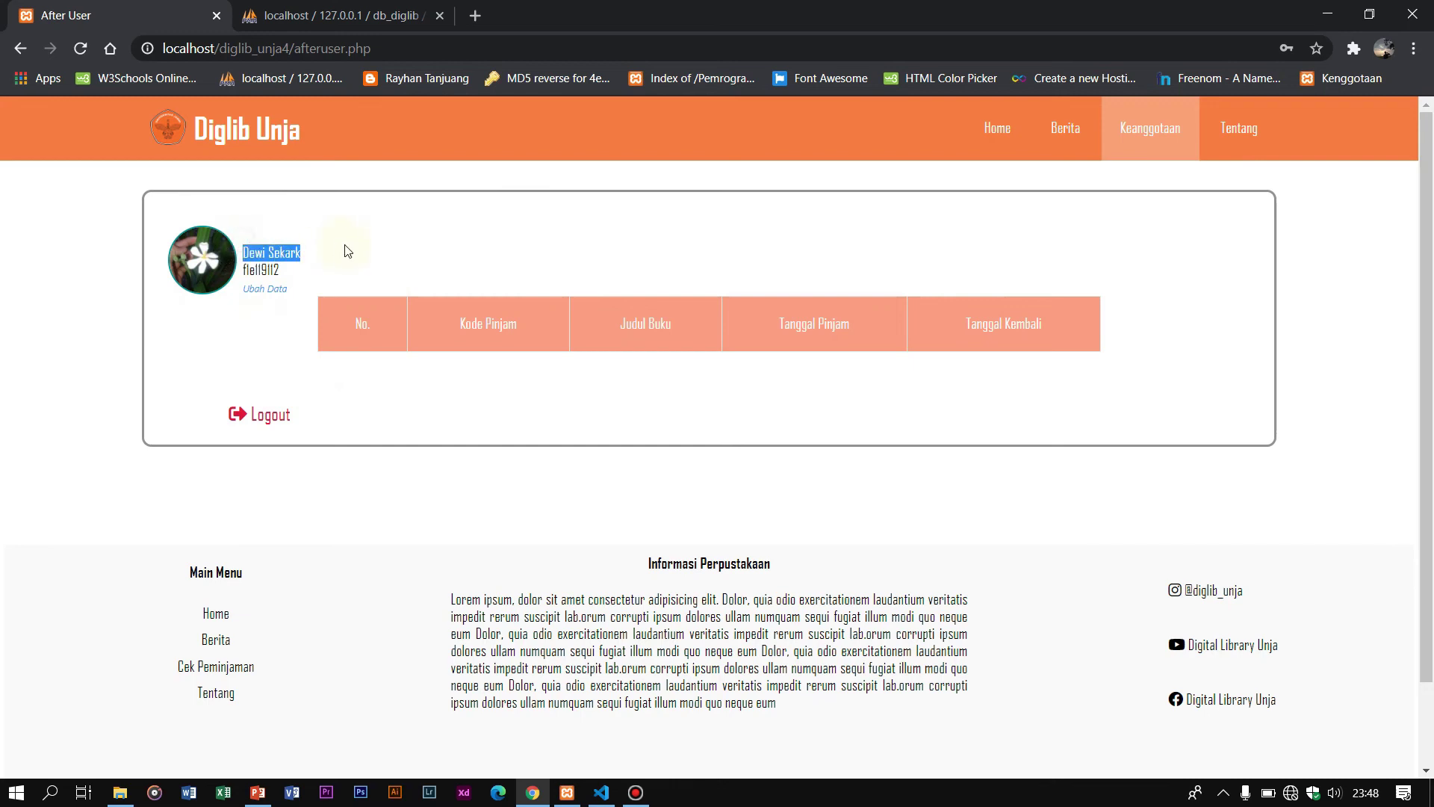
left_click(269, 418)
left_click(656, 380)
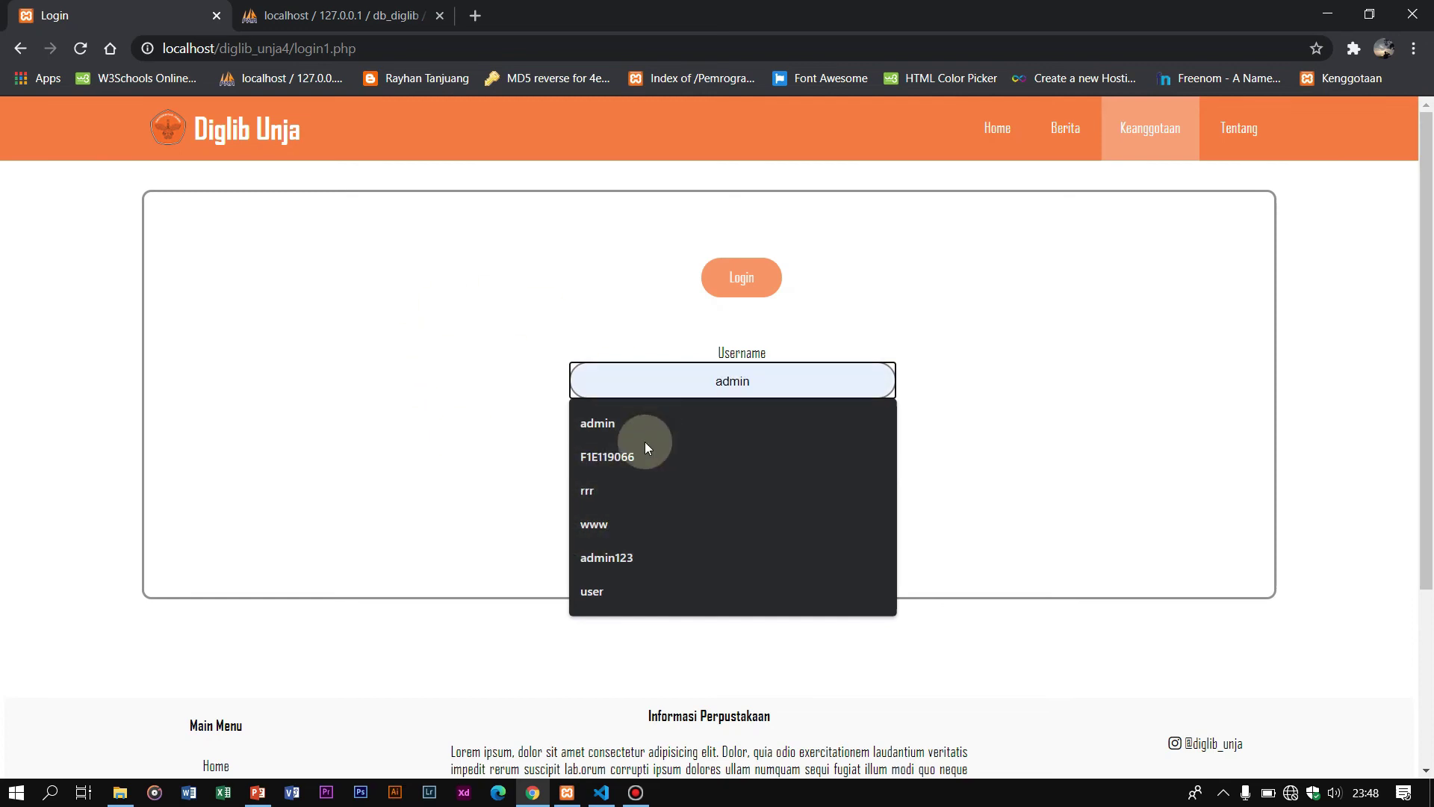
Step: Log in as admin with the account password
left_click(642, 422)
left_click(683, 440)
type("123")
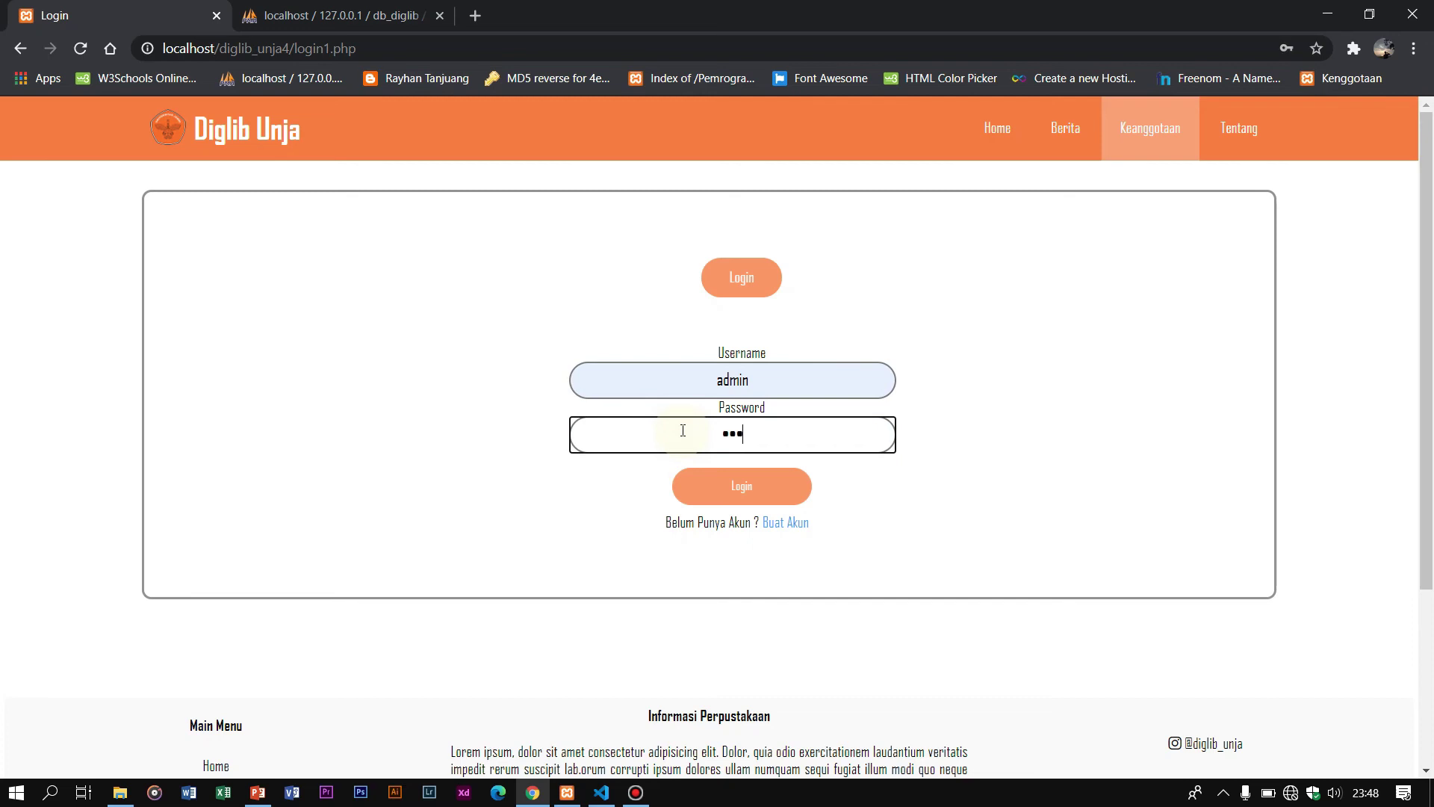
left_click(705, 477)
Step: Open Peminjaman > Lihat Data Pinjam, page through to page 2, return and log out
left_click(733, 276)
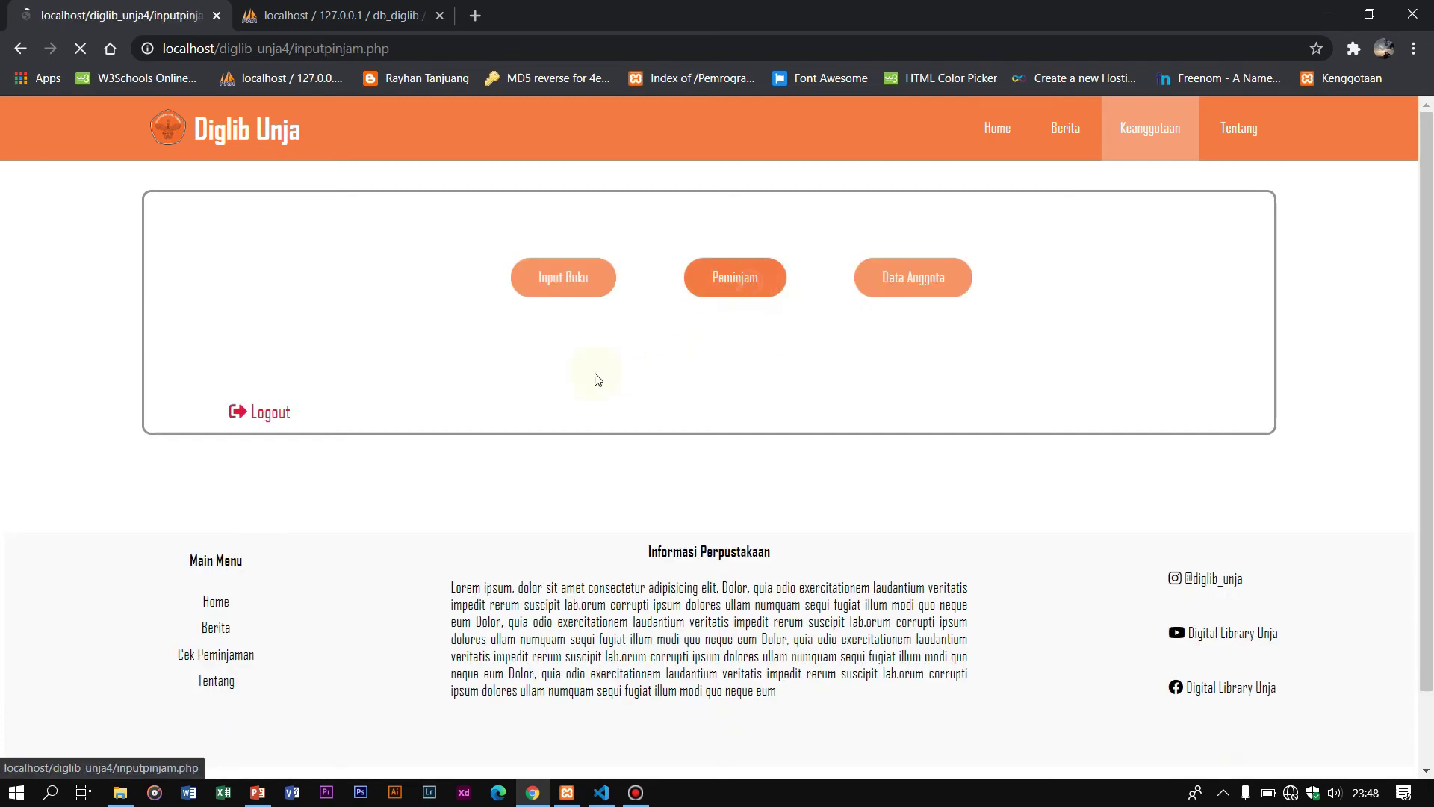
scroll(352, 445, "down", 5)
left_click(235, 327)
scroll(463, 325, "down", 3)
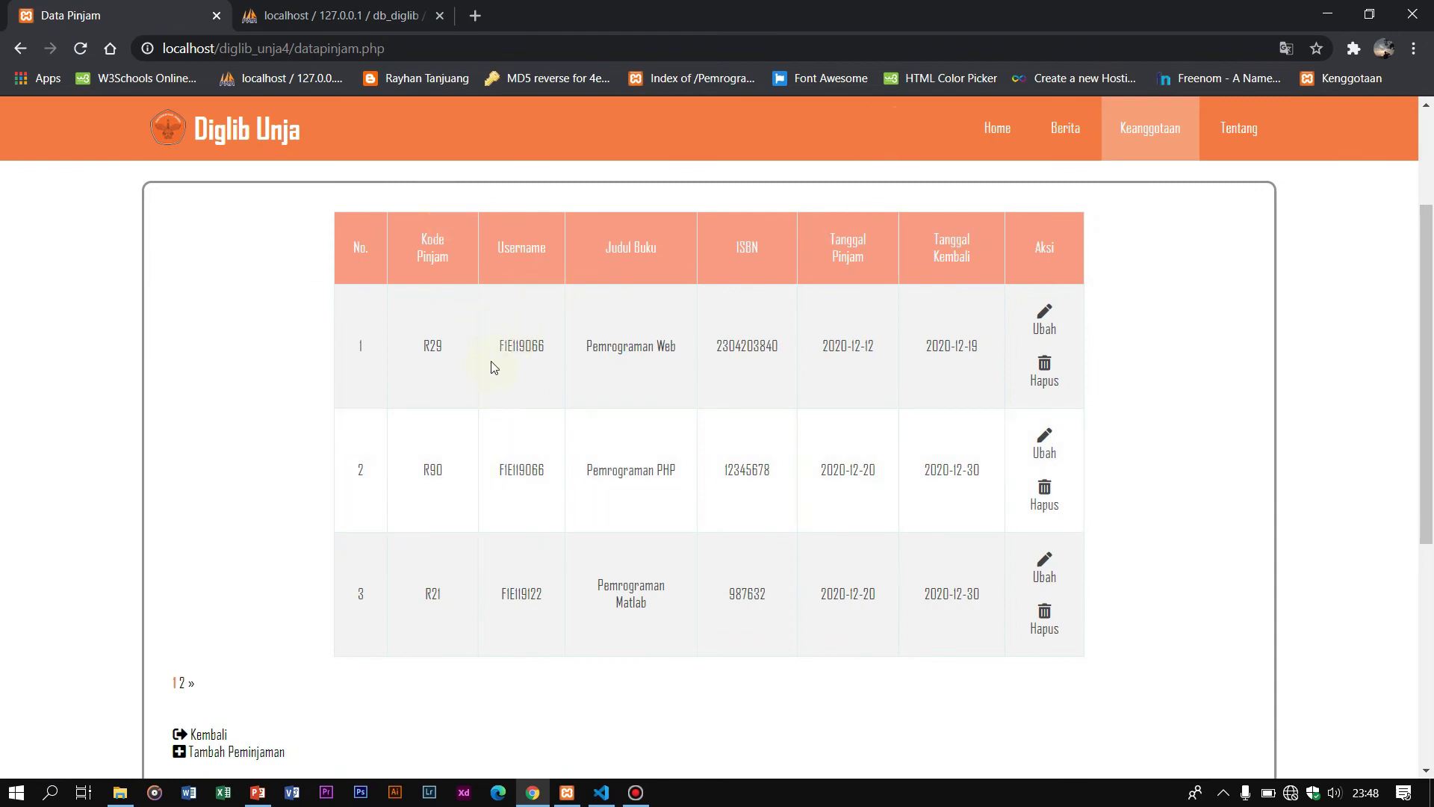
left_click_drag(547, 351, 502, 346)
left_click(188, 683)
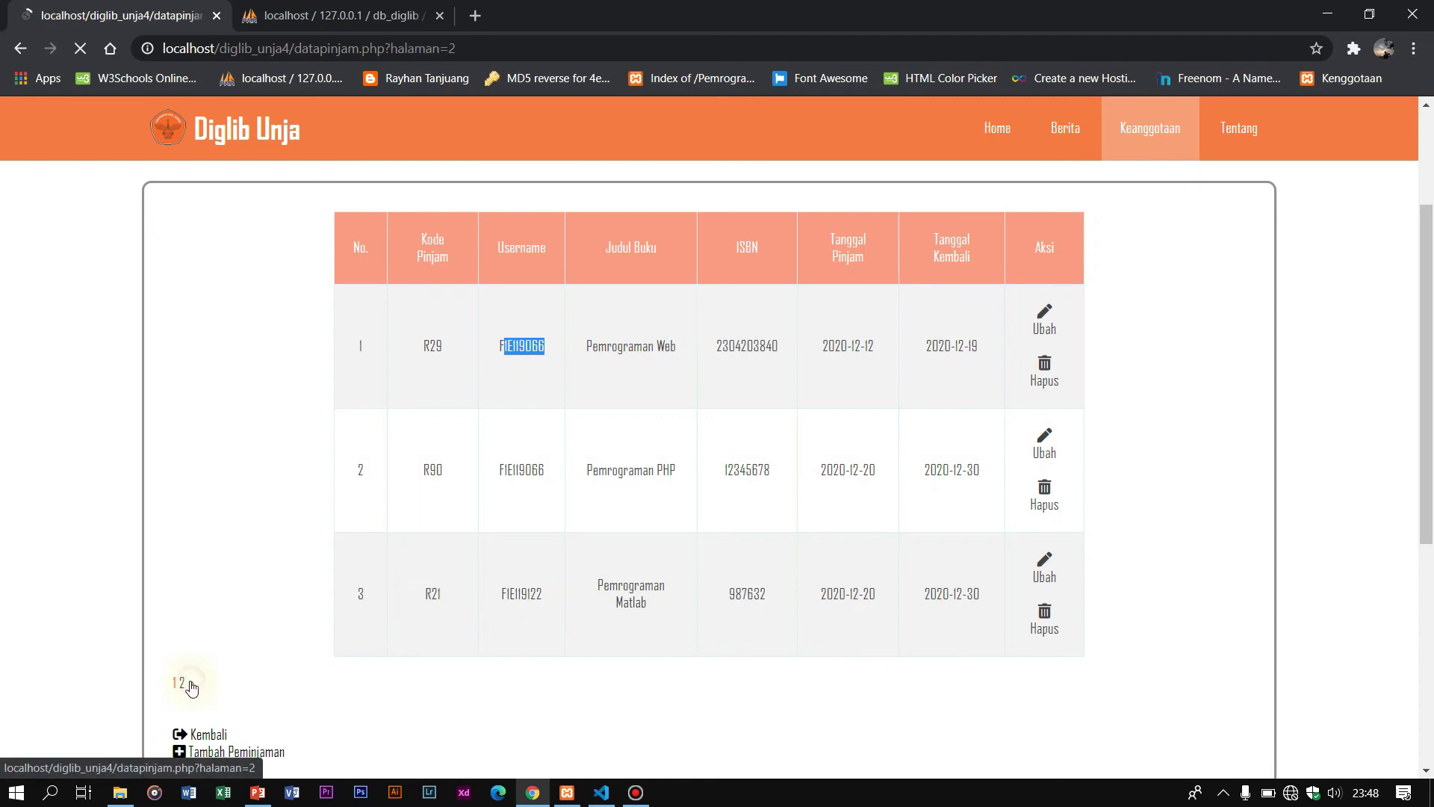
left_click(505, 653)
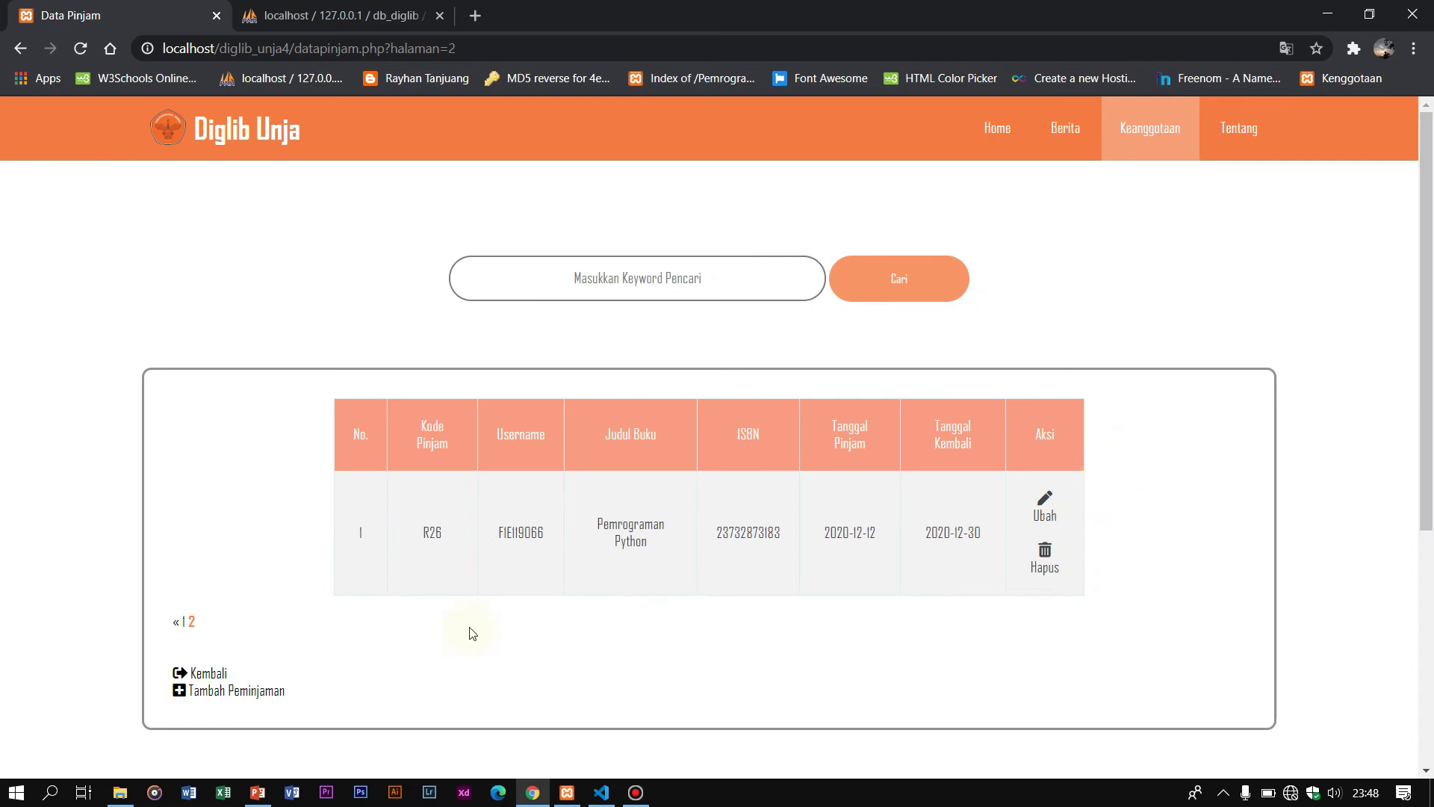
left_click(219, 674)
left_click(248, 412)
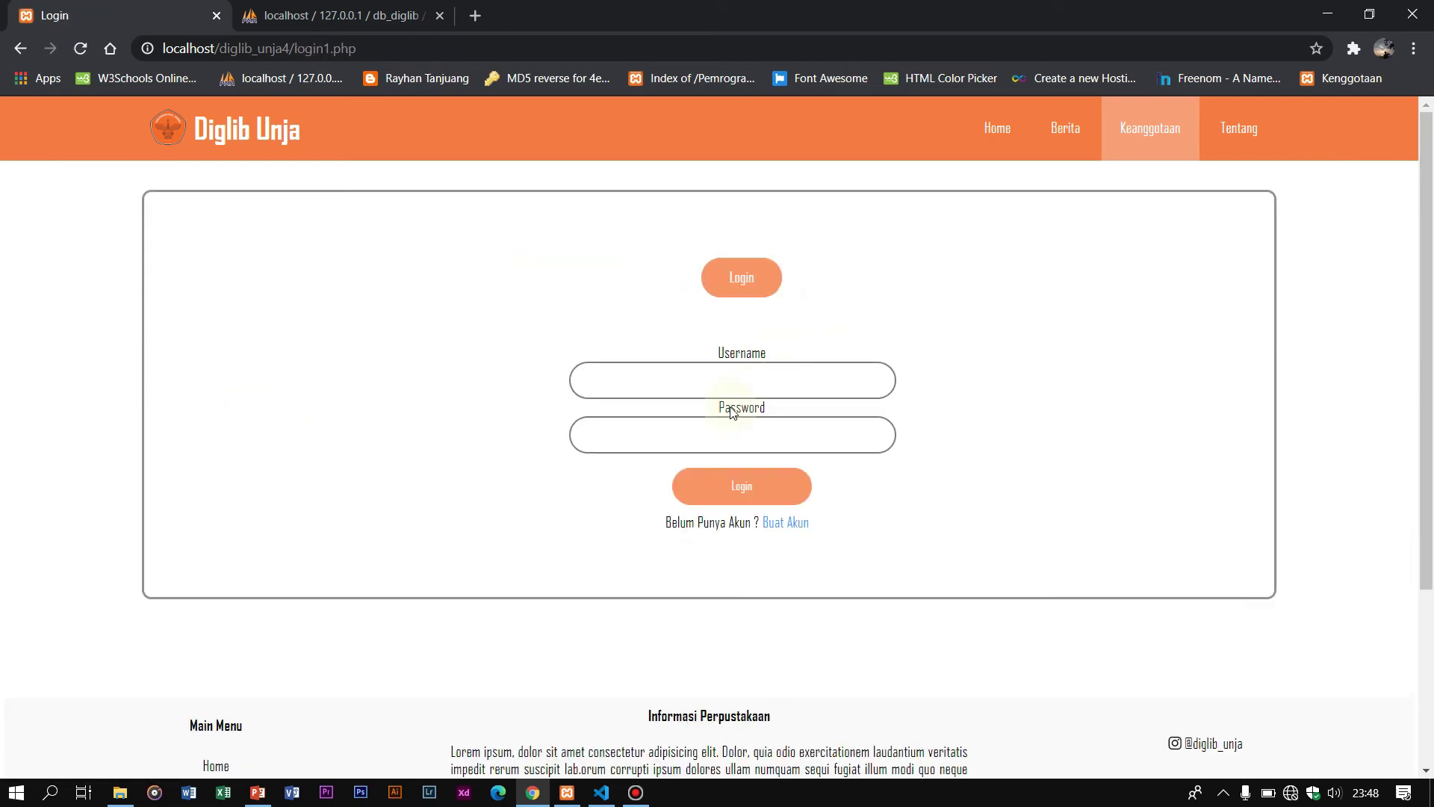
Step: Enter the other member's saved username and password and log in
left_click(741, 379)
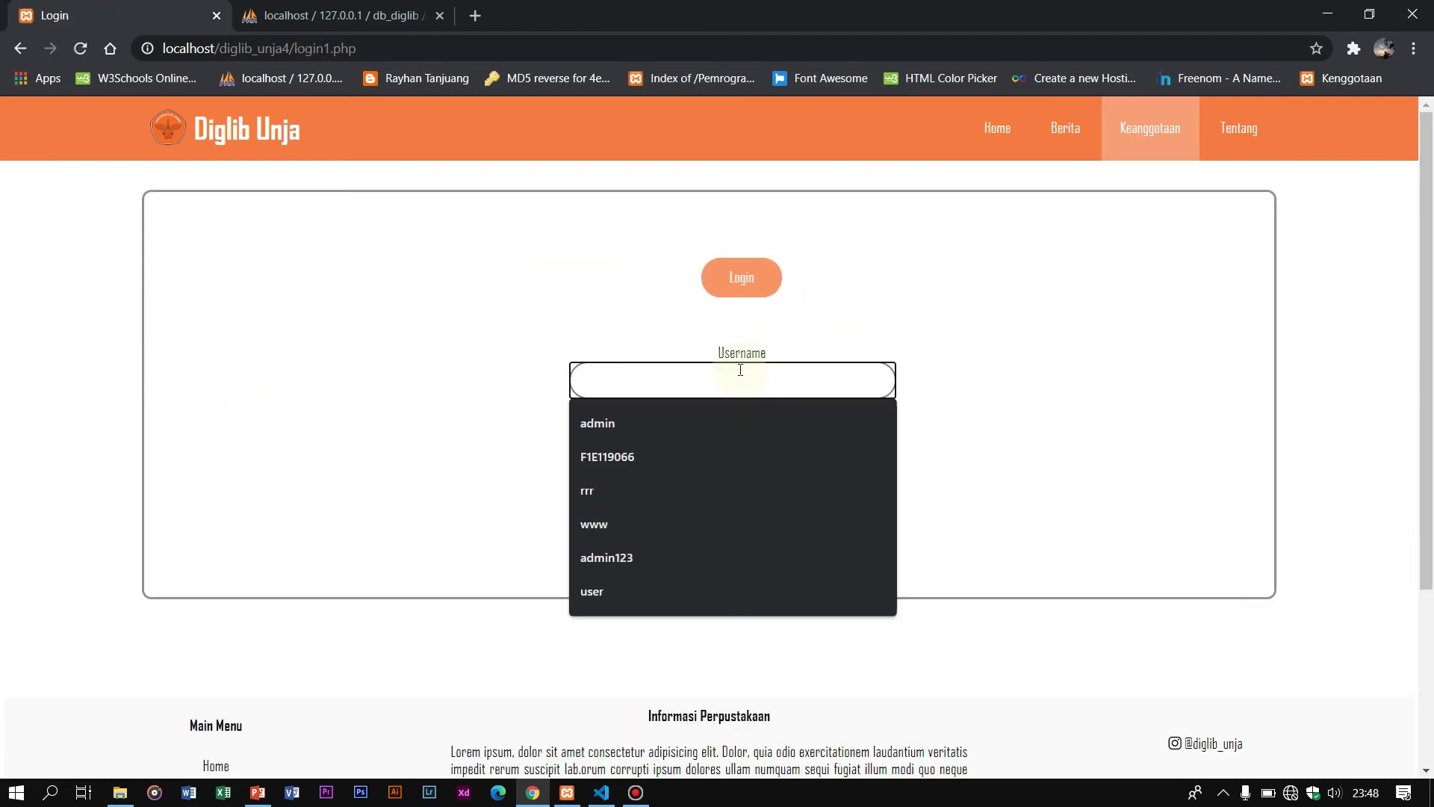
type("f1")
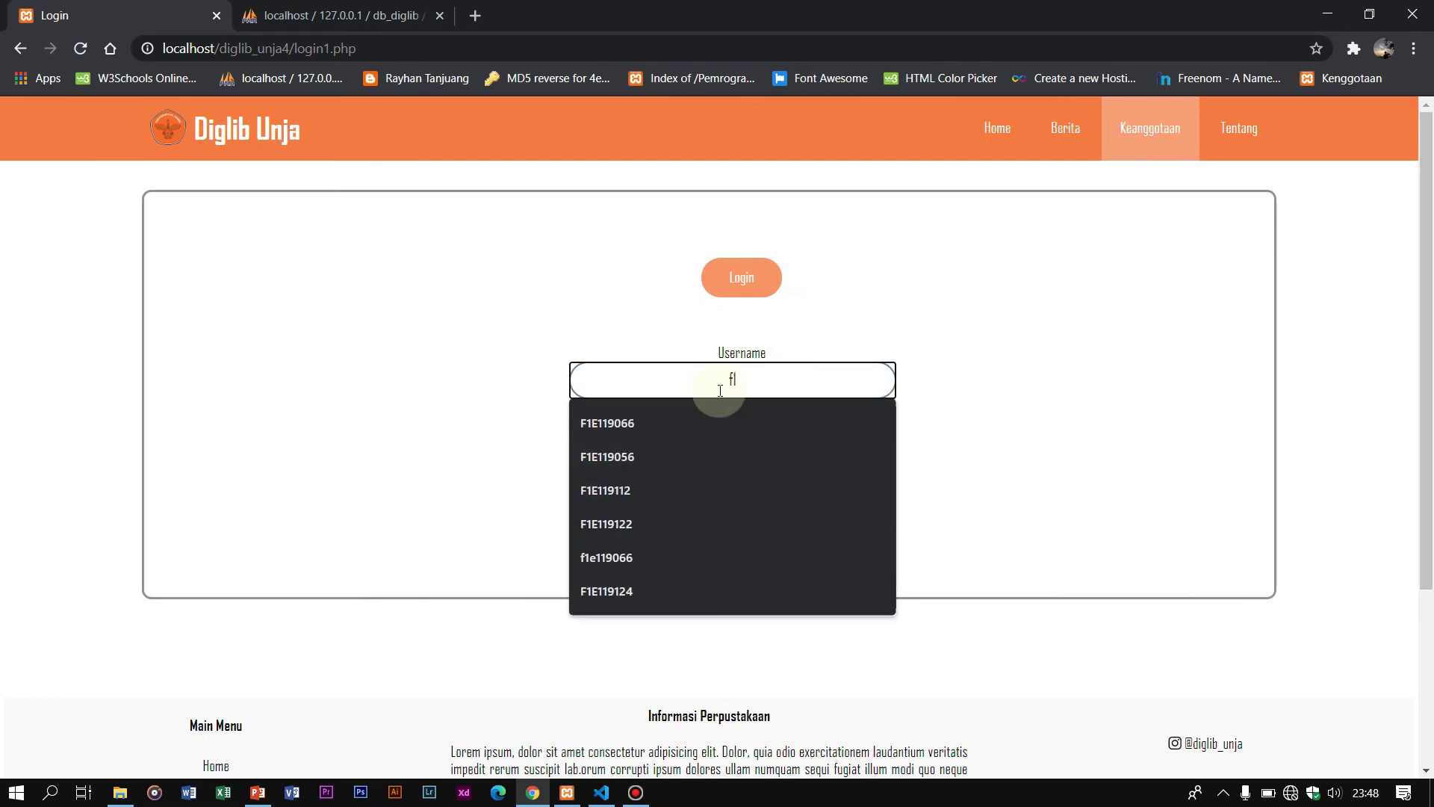
type("e119122")
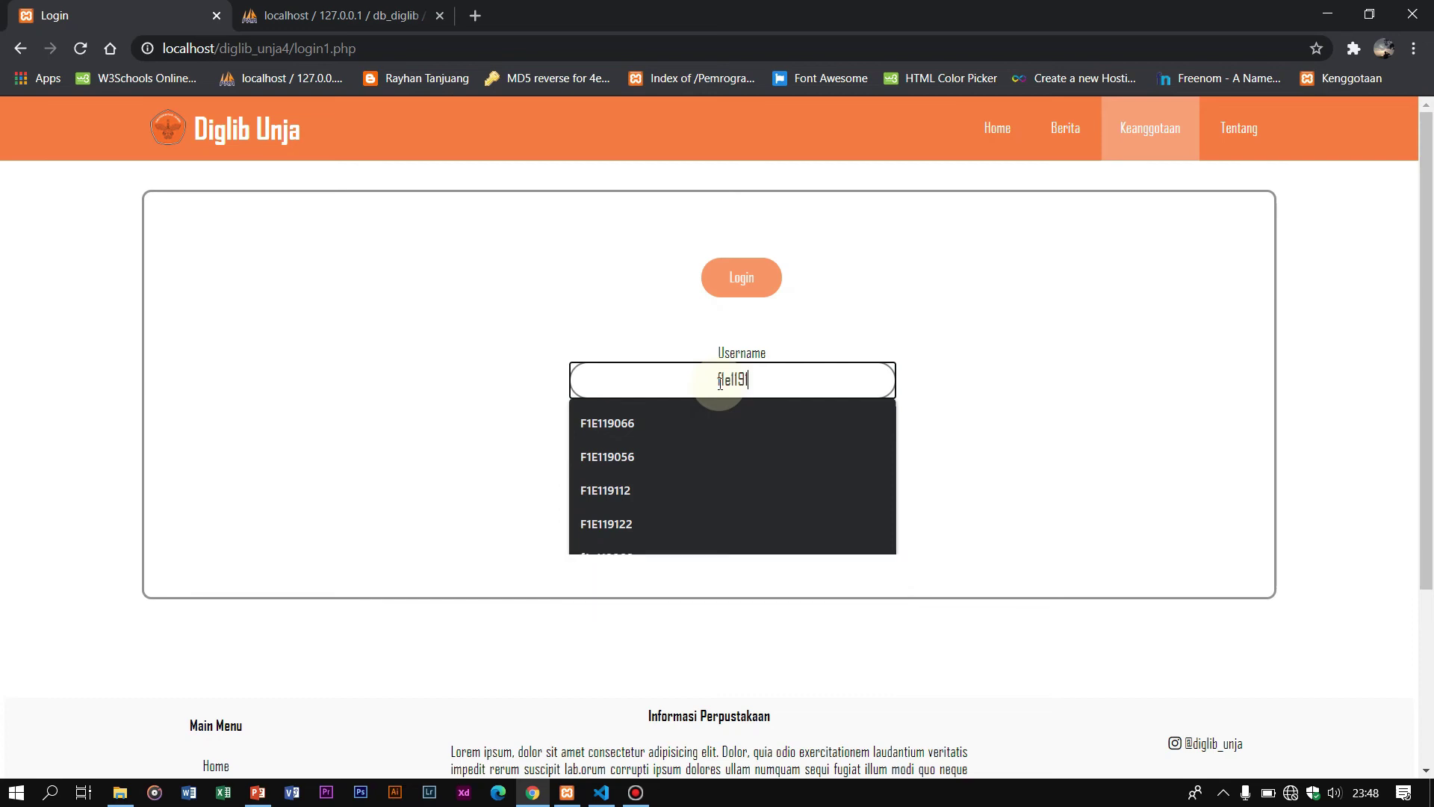
left_click(617, 420)
left_click(675, 433)
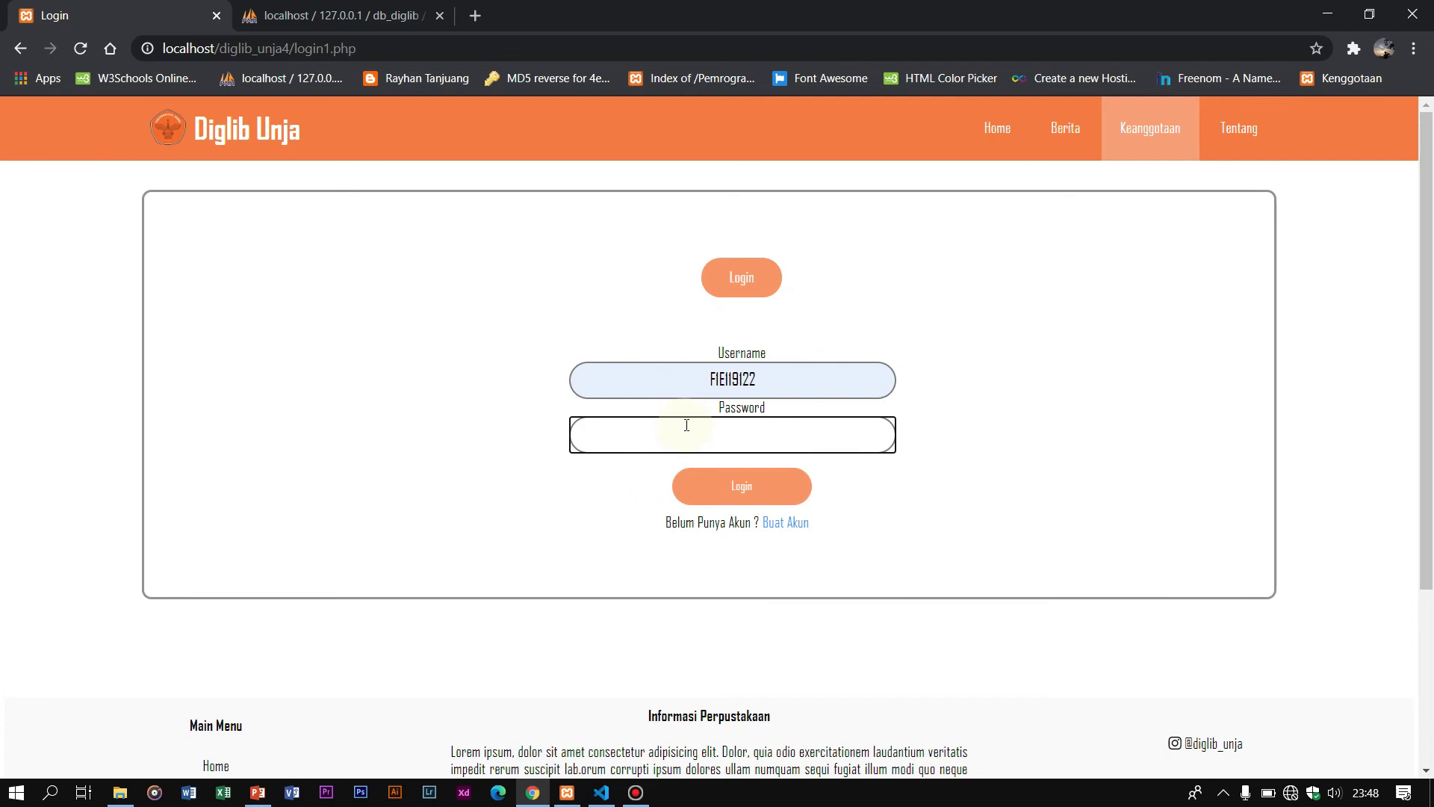
type("123")
left_click(746, 487)
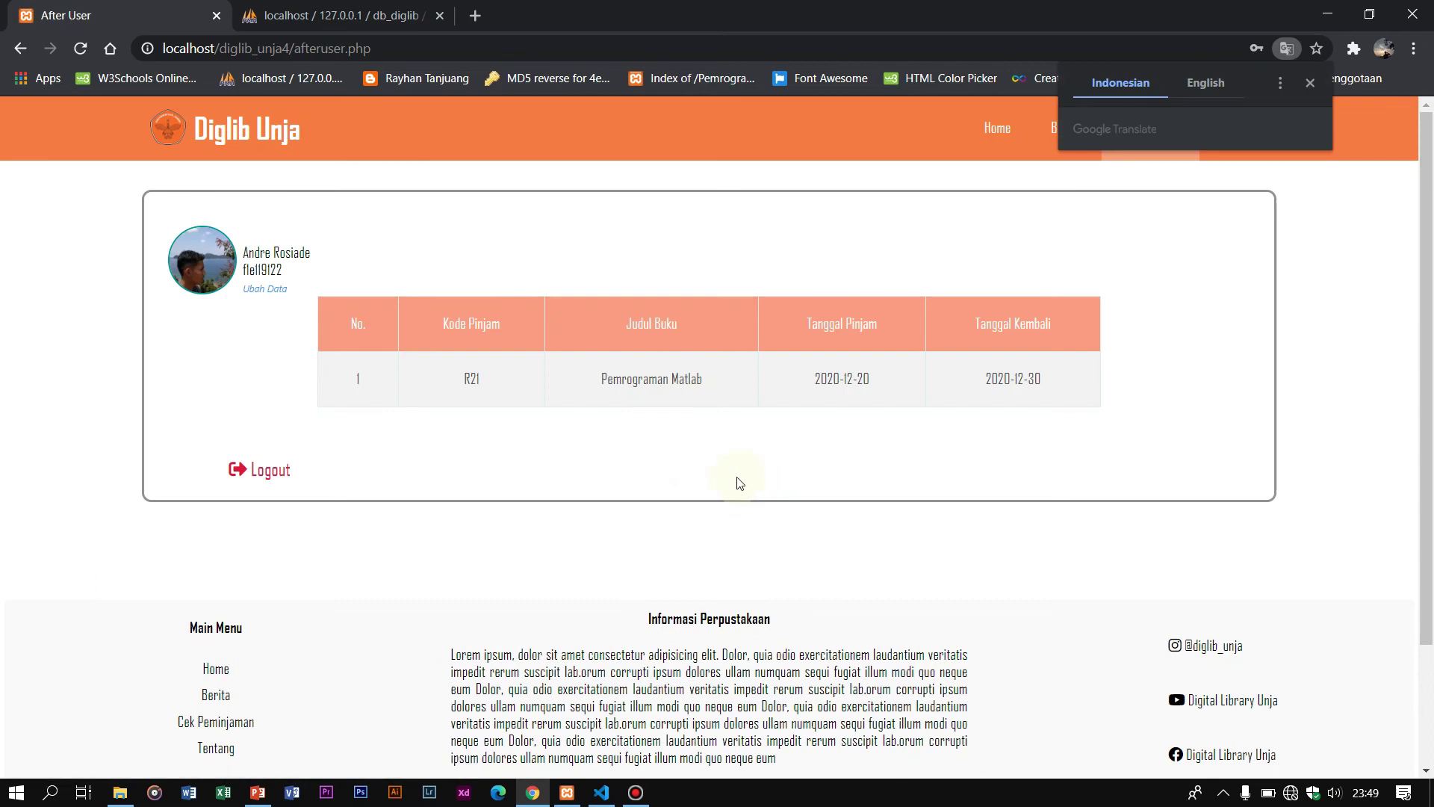
Step: Dismiss the translate prompt and highlight the Pemrograman Matlab loan title on the profile
left_click(254, 231)
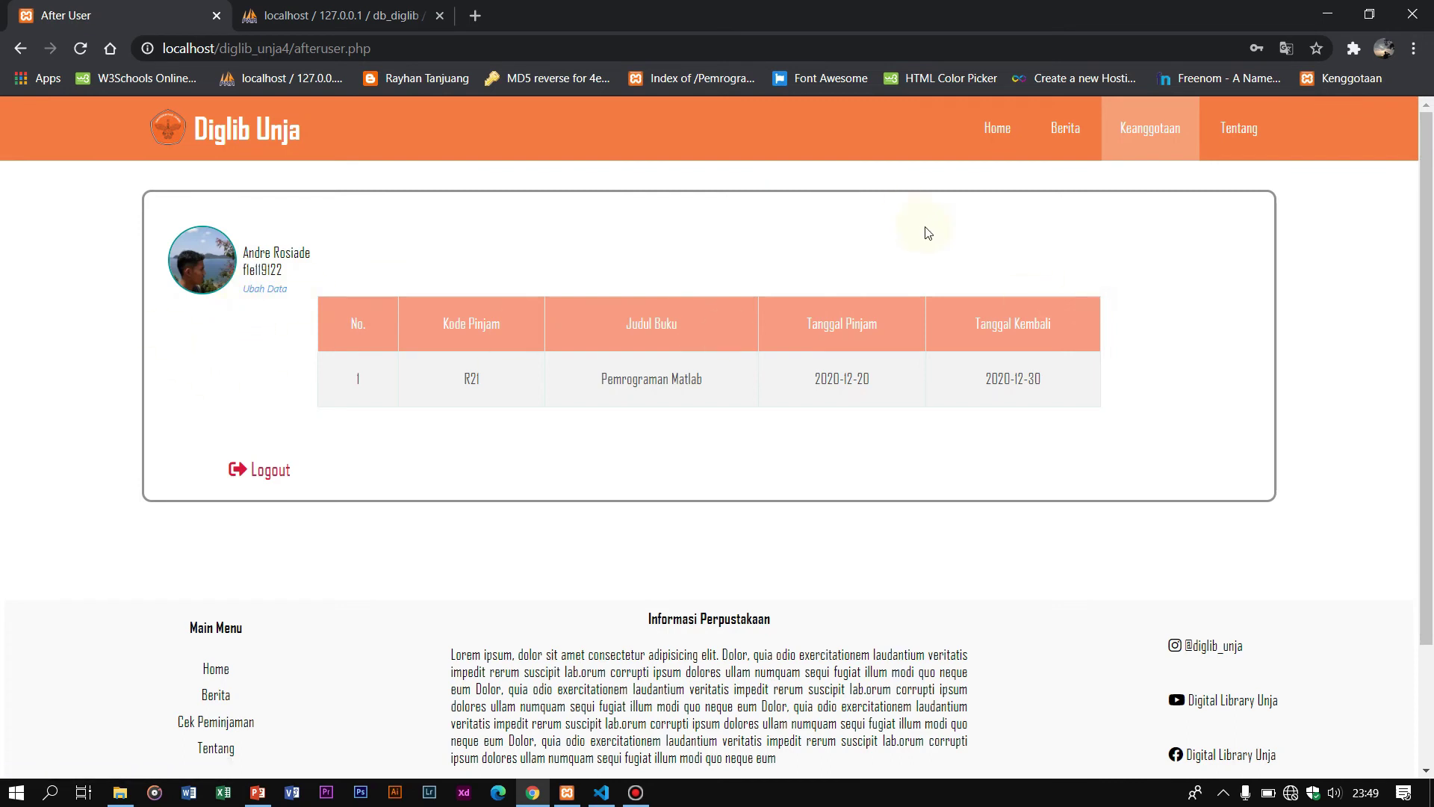
left_click_drag(375, 298, 1051, 324)
left_click(1053, 328)
left_click_drag(598, 379, 703, 379)
left_click(728, 442)
left_click_drag(570, 397, 727, 397)
left_click(663, 562)
Step: Highlight the 2020-12-20 loan date and Tanggal Kembali column, then log out
left_click_drag(814, 377, 875, 377)
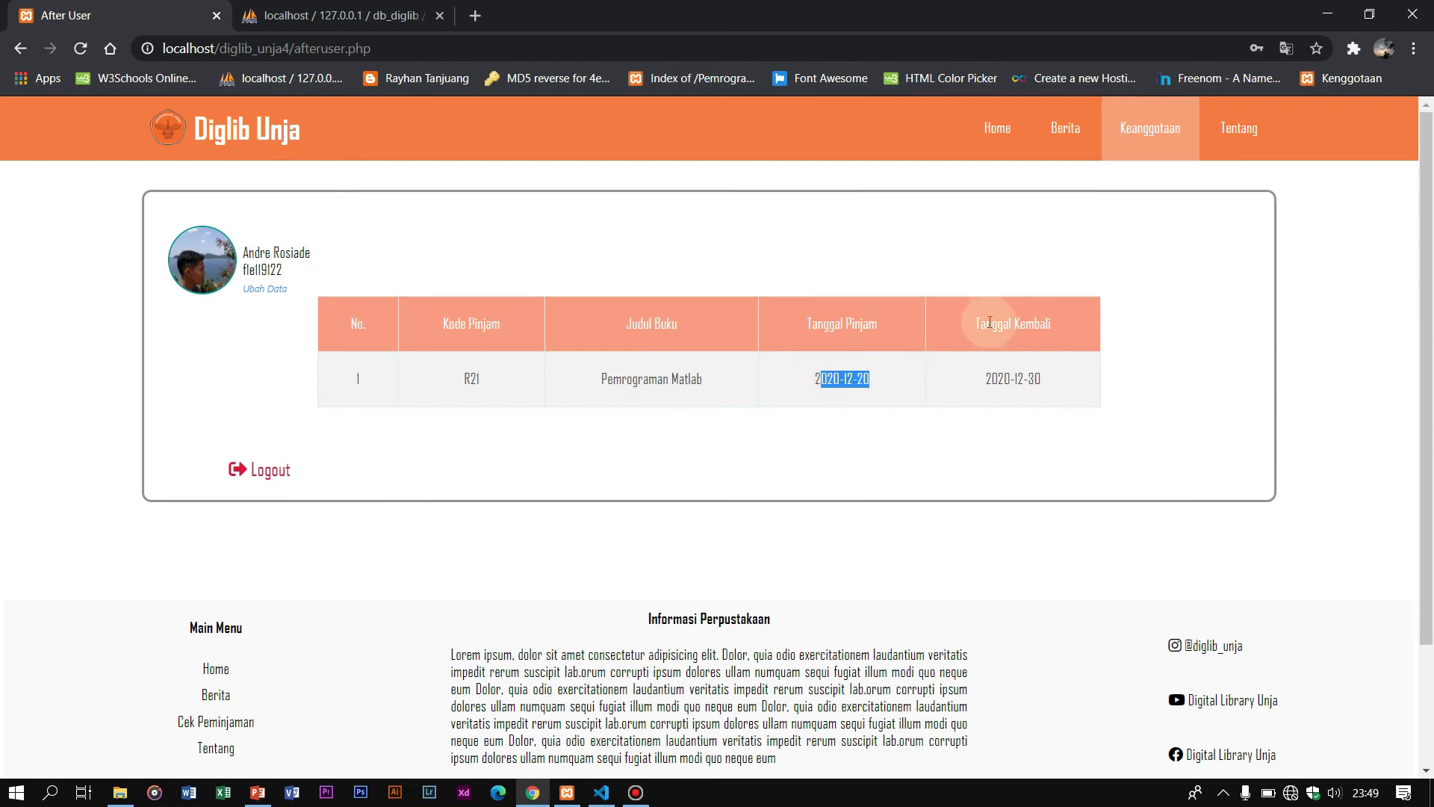
left_click_drag(978, 324, 1079, 324)
left_click(973, 375)
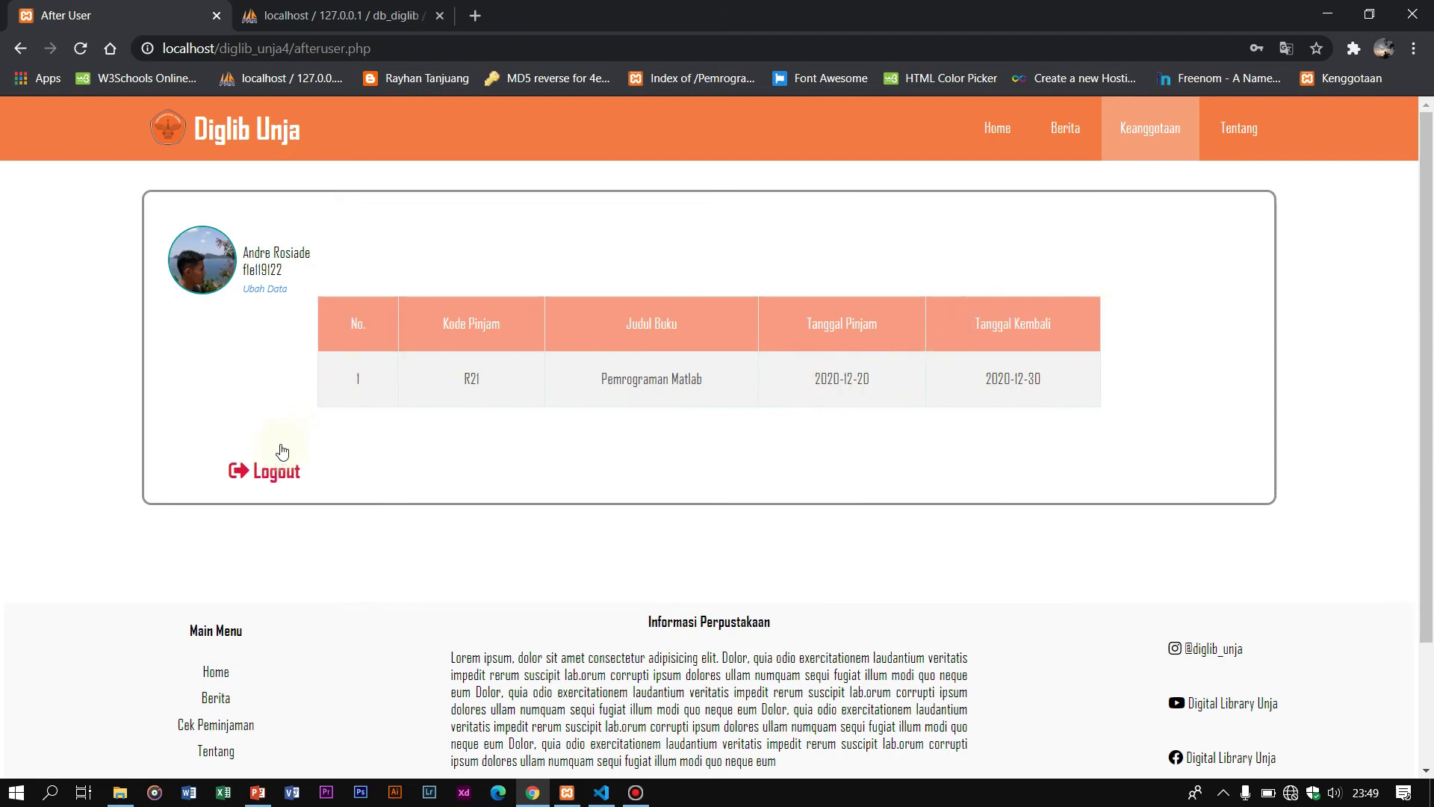
left_click(271, 470)
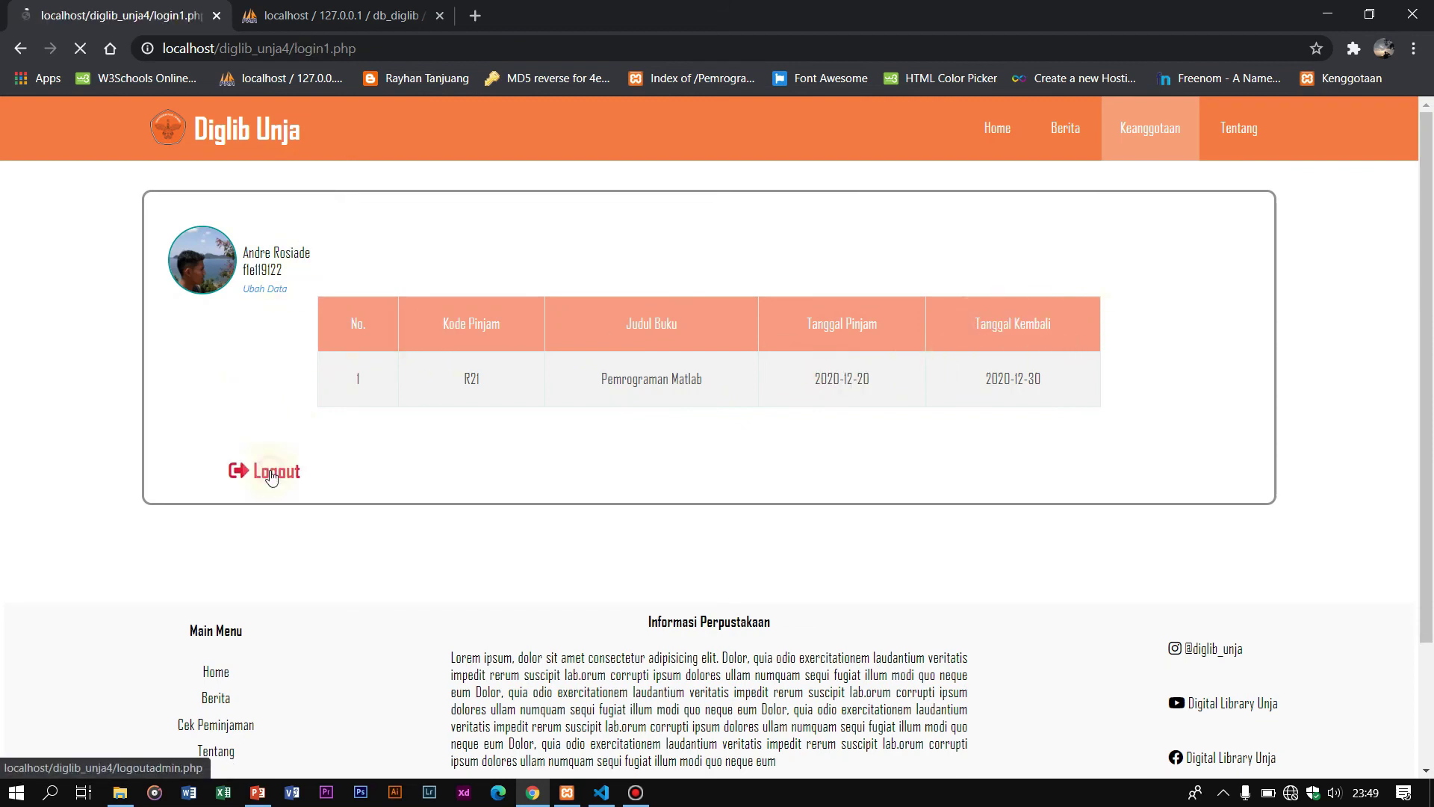
left_click(643, 374)
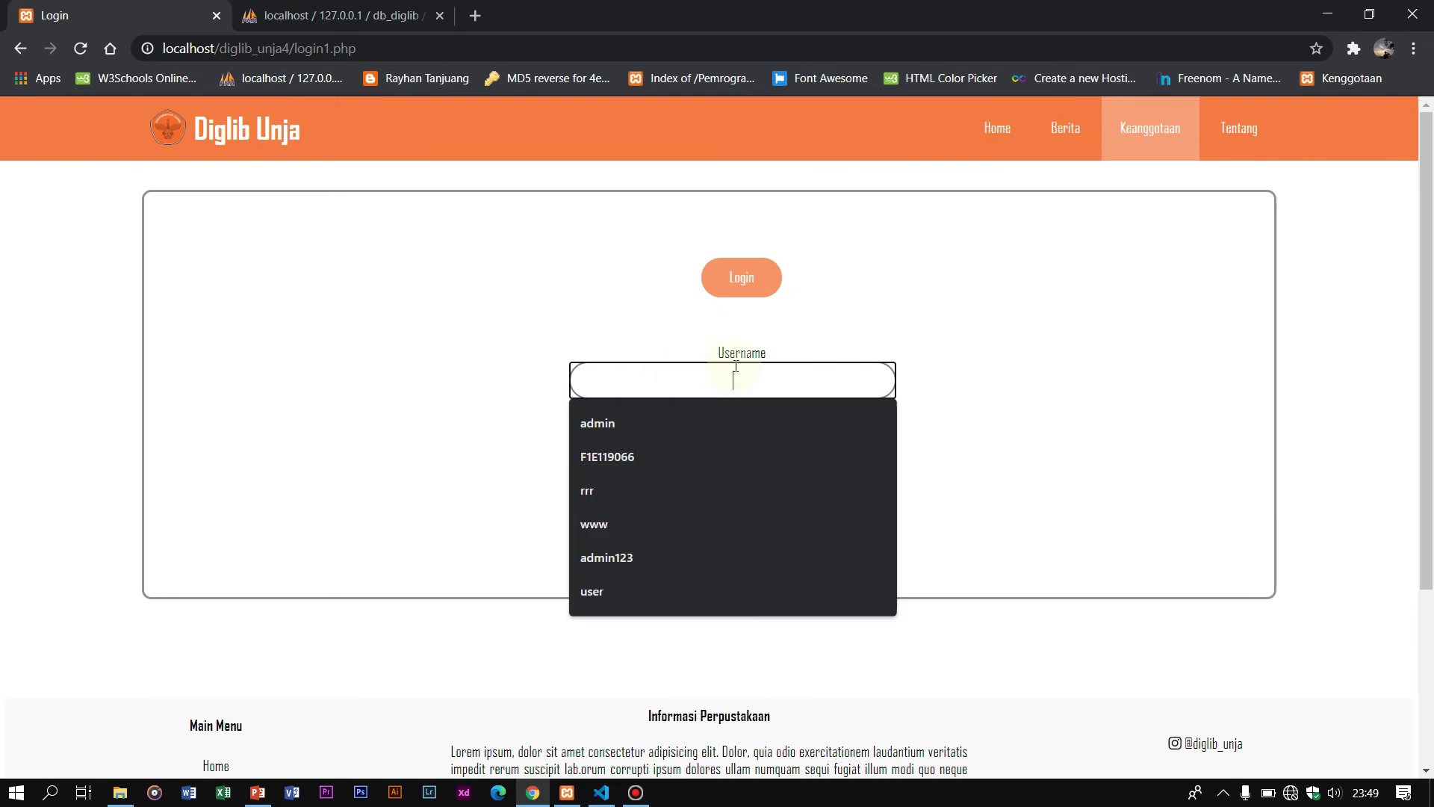
Step: Log in as admin with the account password
left_click(742, 411)
left_click(749, 430)
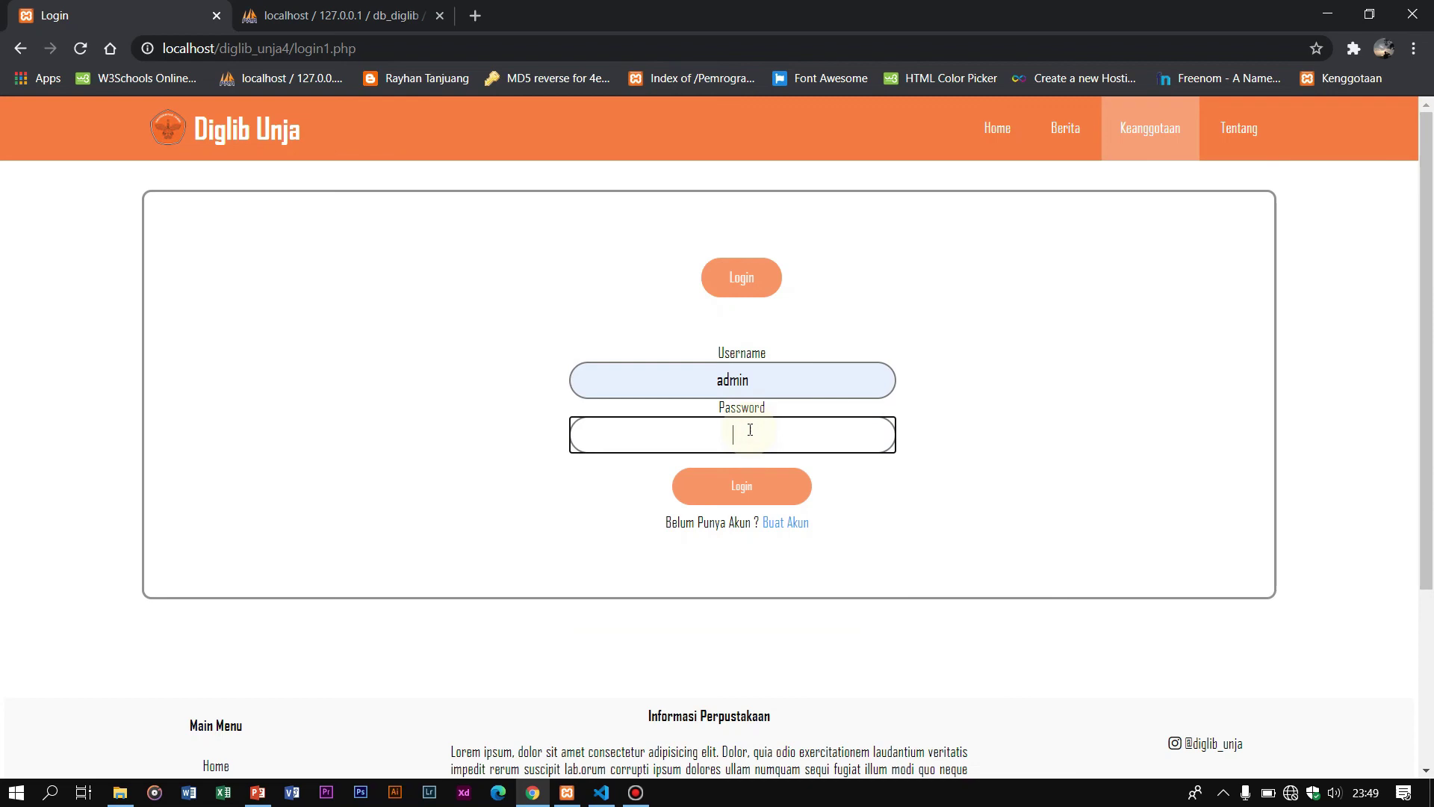
type("123")
left_click(753, 487)
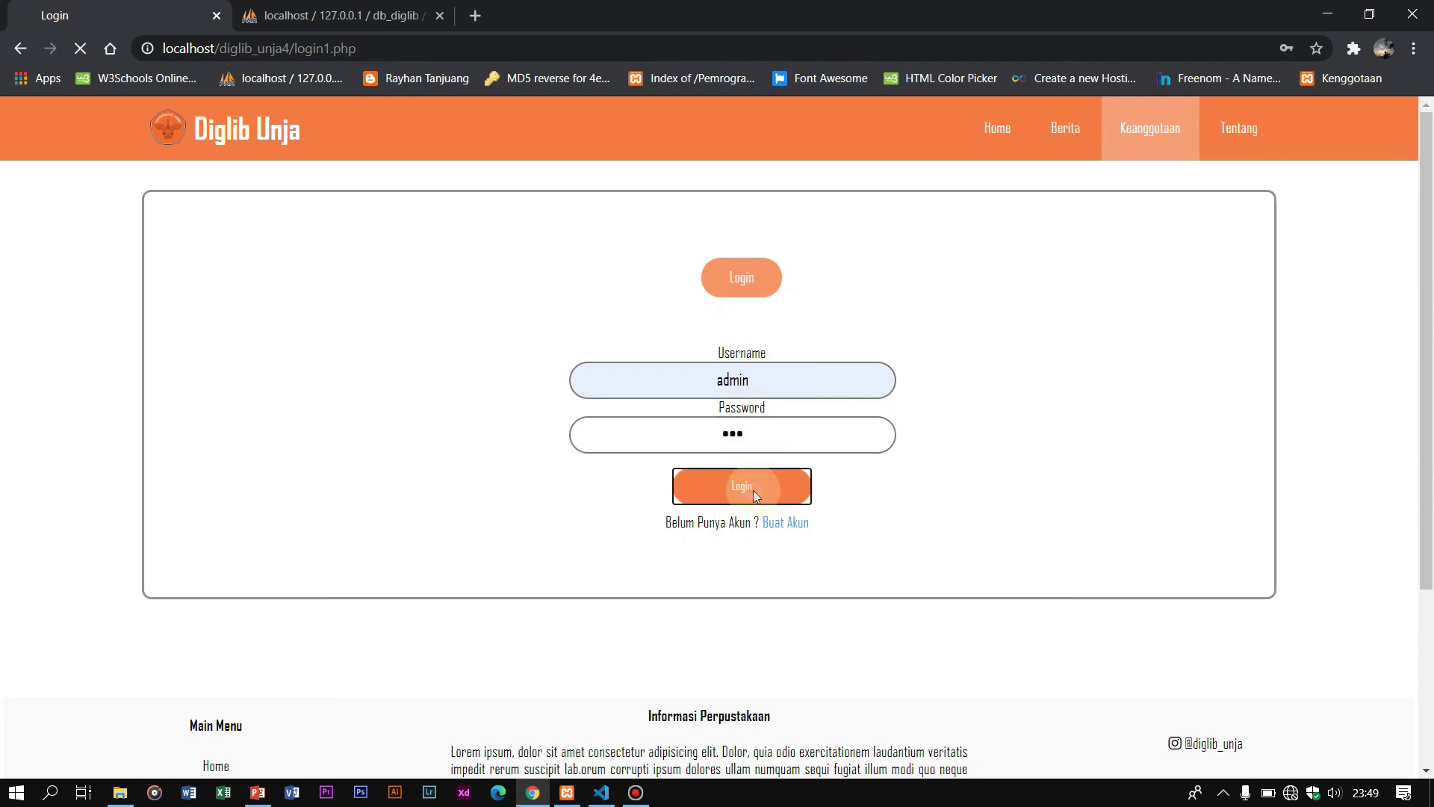
Step: Open Peminjaman > Lihat Data Pinjam and select the Pemrograman Matlab title entries
left_click(728, 281)
scroll(235, 635, "down", 3)
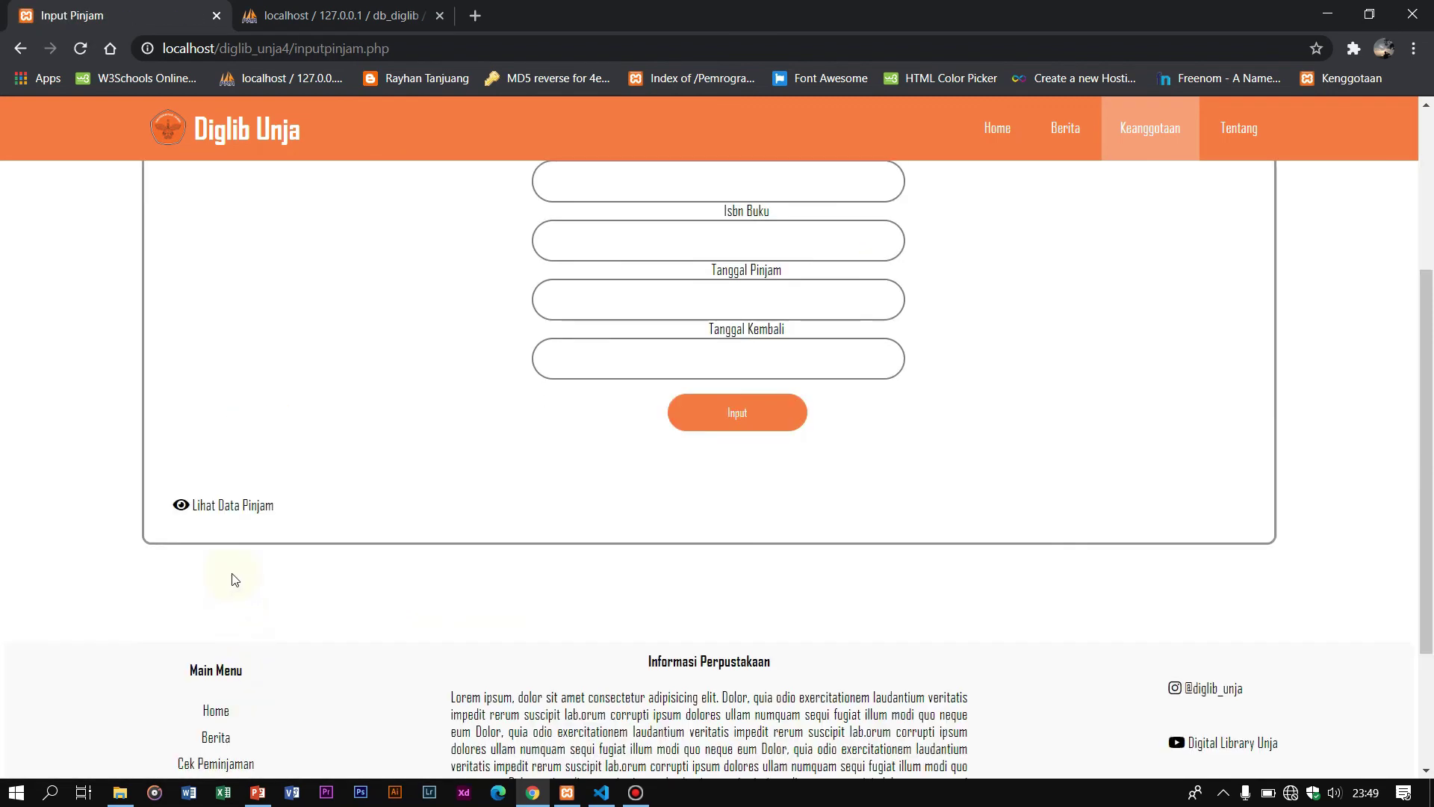
left_click(227, 506)
scroll(551, 416, "down", 3)
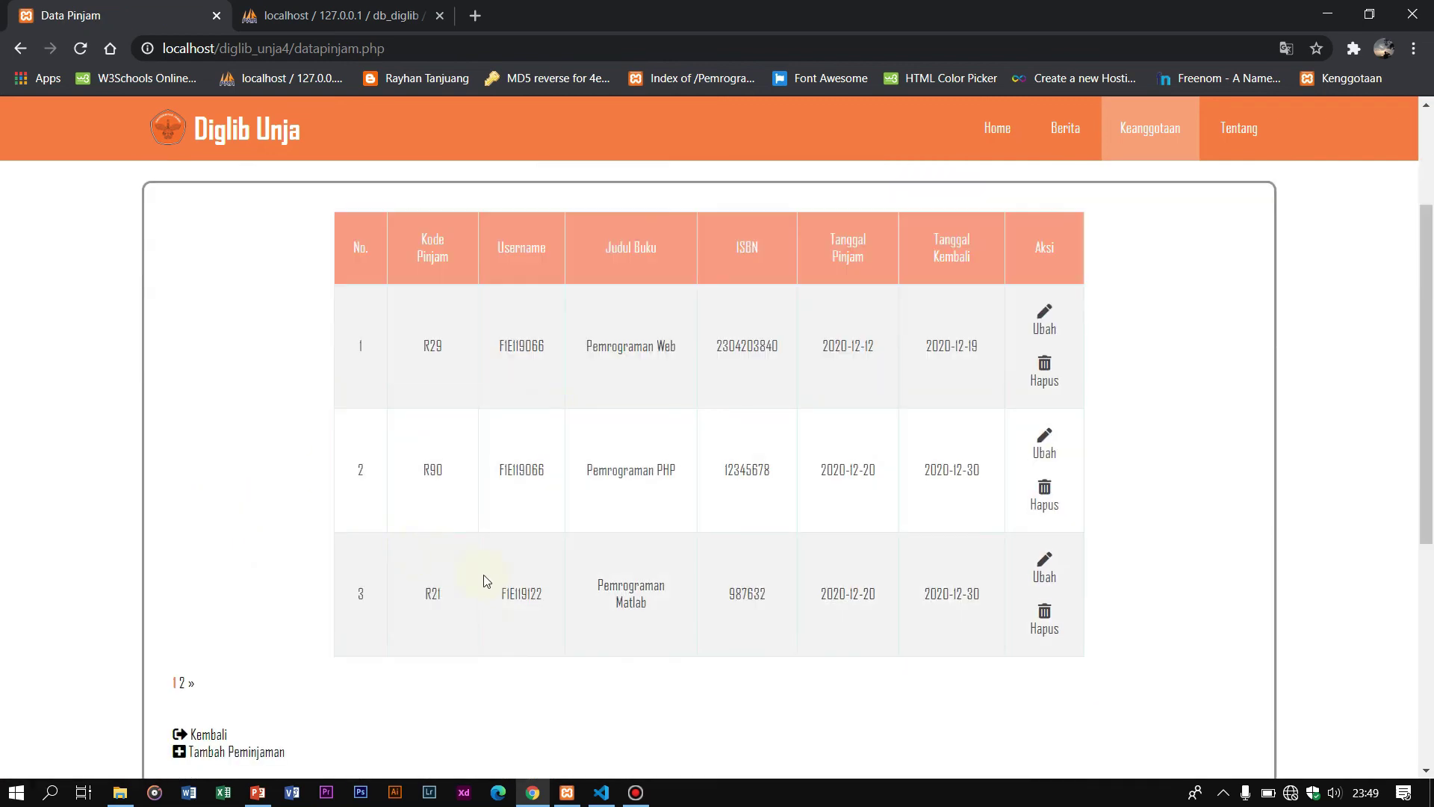
triple_click(617, 586)
triple_click(667, 681)
Step: Go to page 2, highlight the R26 Pemrograman Python loan row, then return to the admin menu
scroll(422, 568, "down", 3)
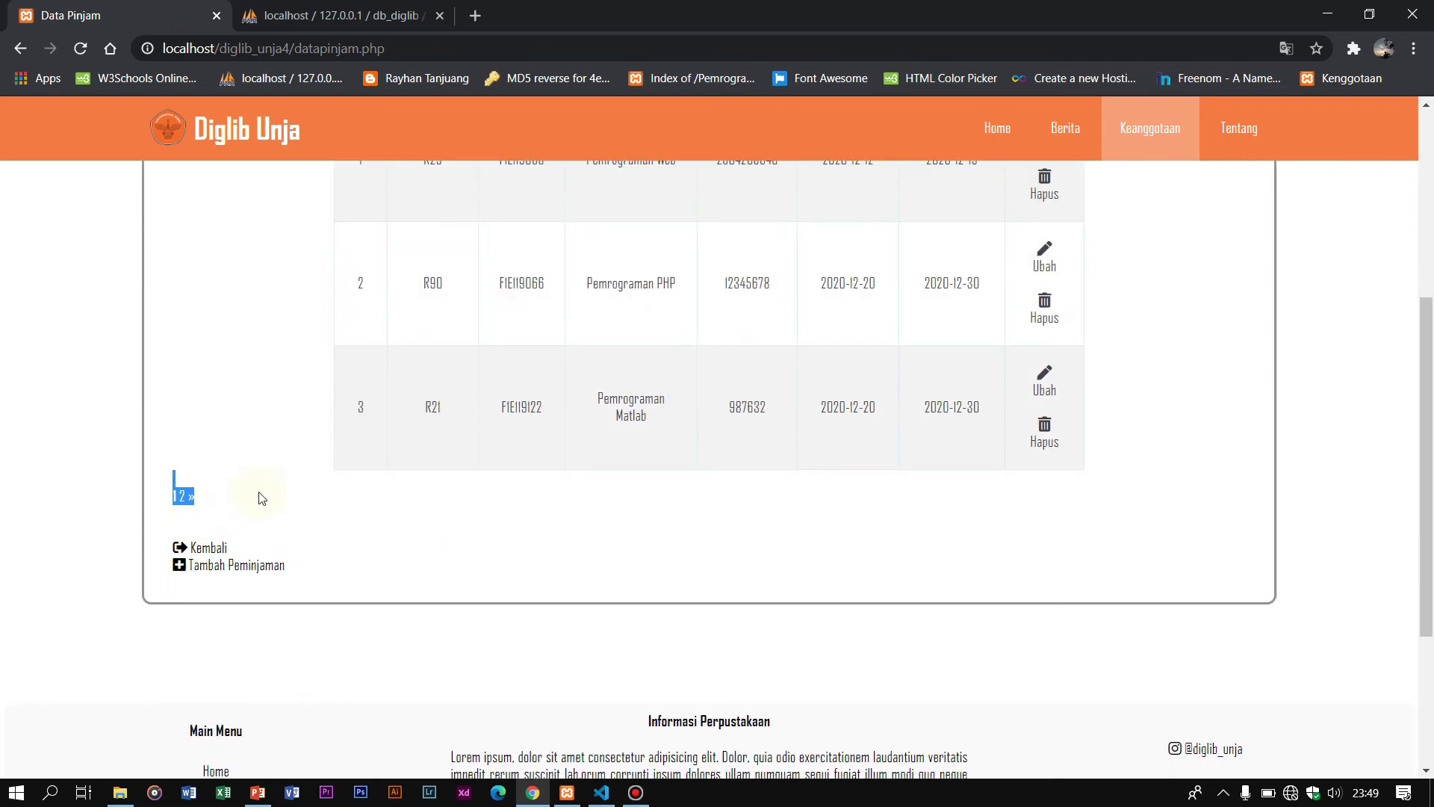
left_click(182, 496)
left_click_drag(532, 512, 906, 644)
left_click(902, 657)
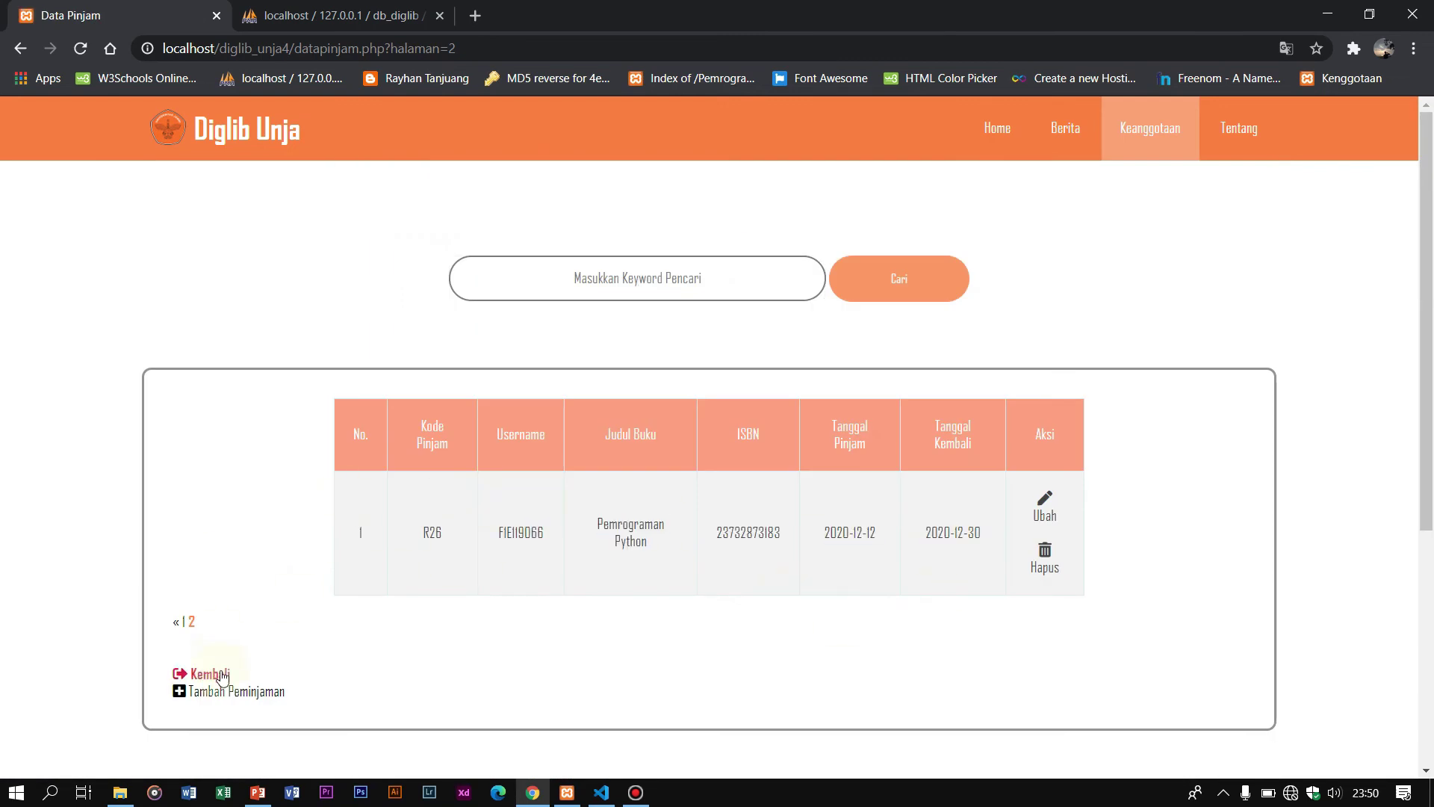
left_click(208, 673)
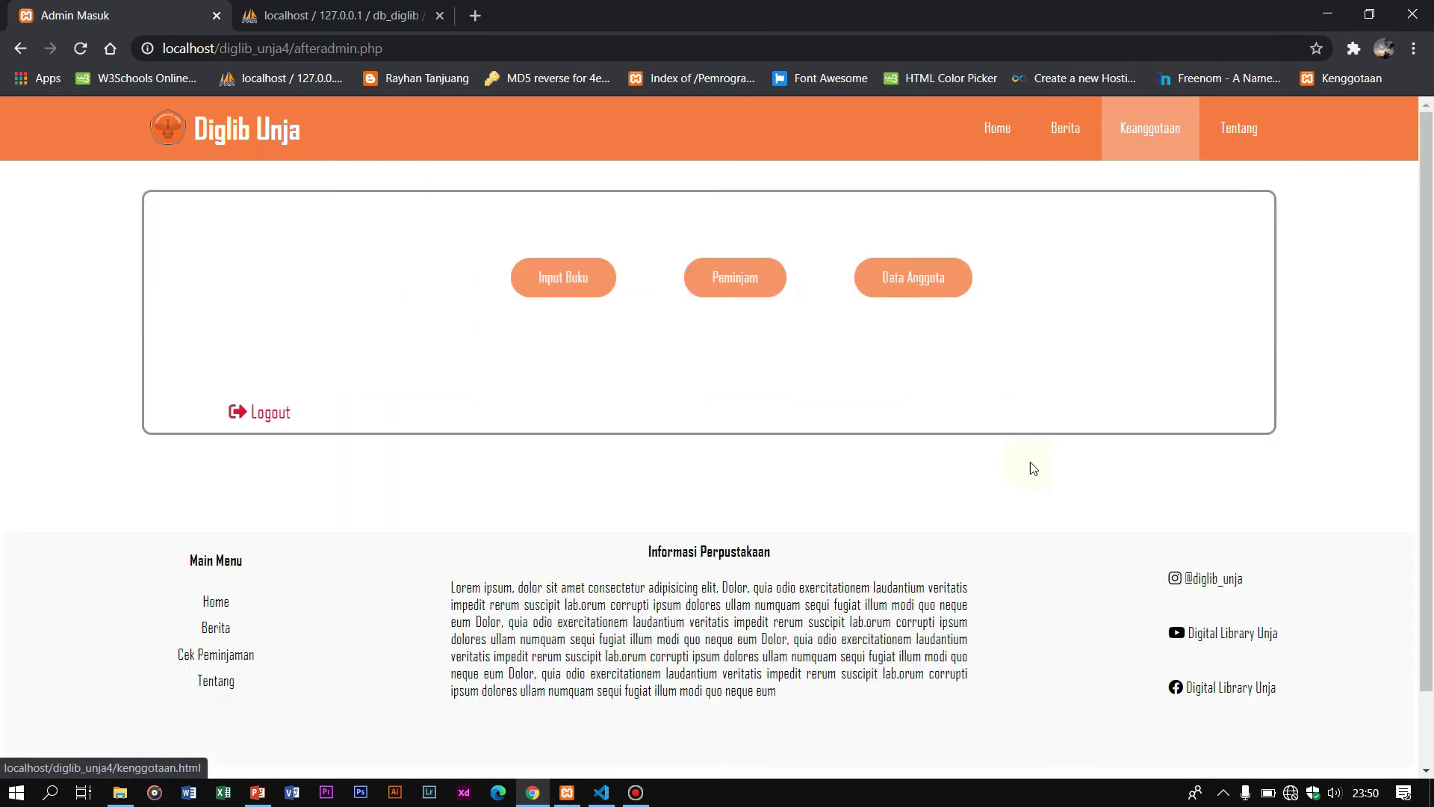
Step: Log out of admin and go to the Buat Akun registration form
left_click(288, 415)
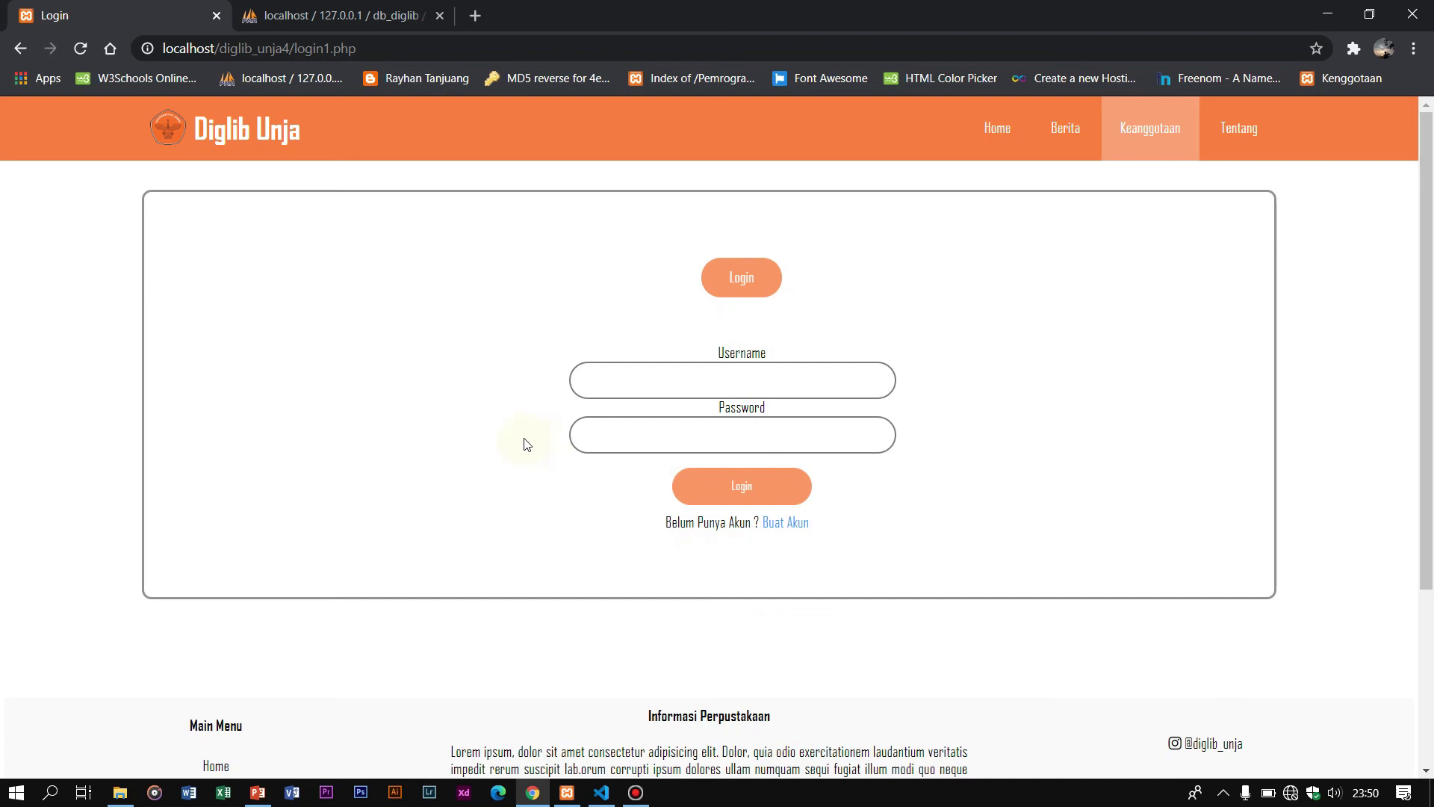
left_click(793, 527)
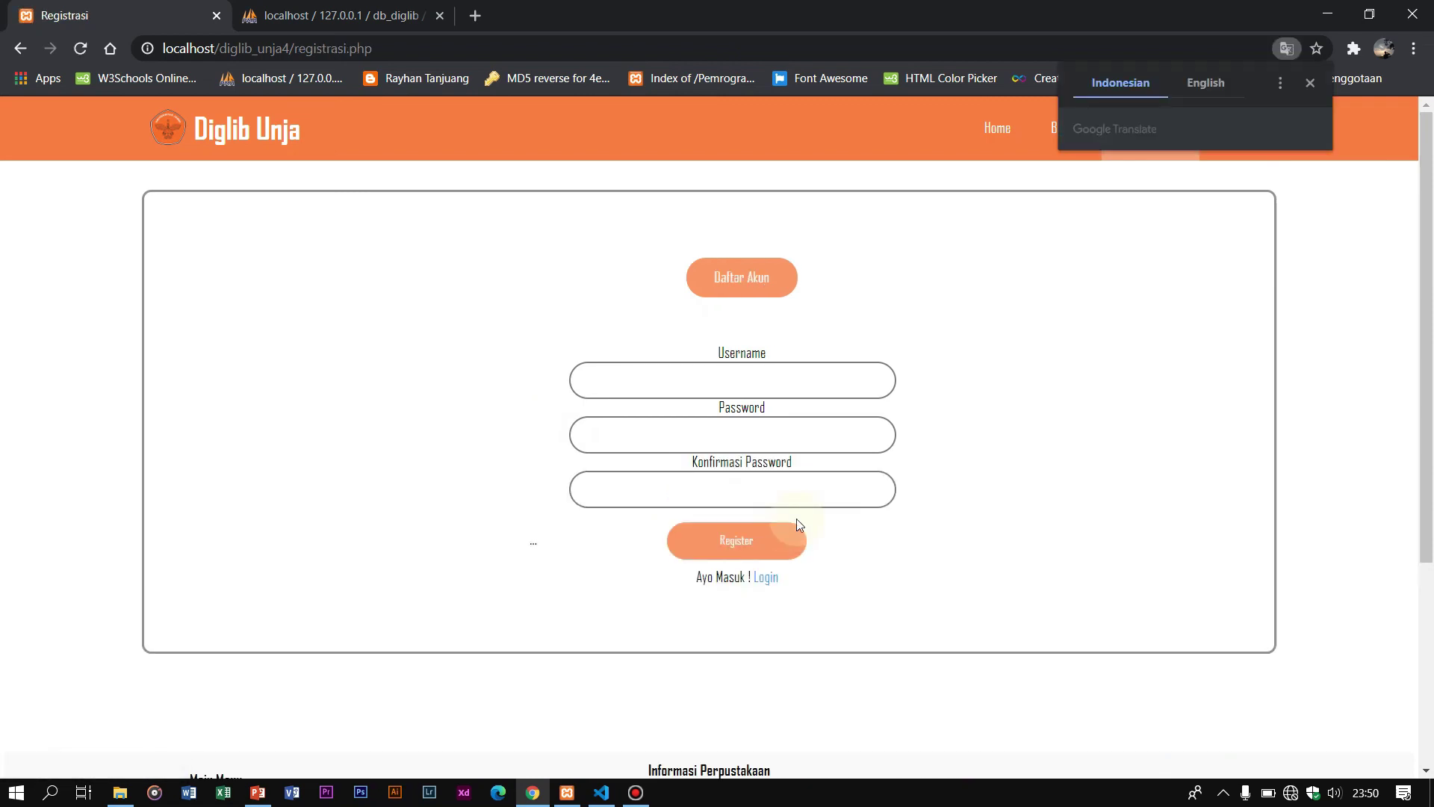
Step: Register with an existing member username and matching passwords, then dismiss the 'Username sudah terdaftar' alert
left_click(1313, 83)
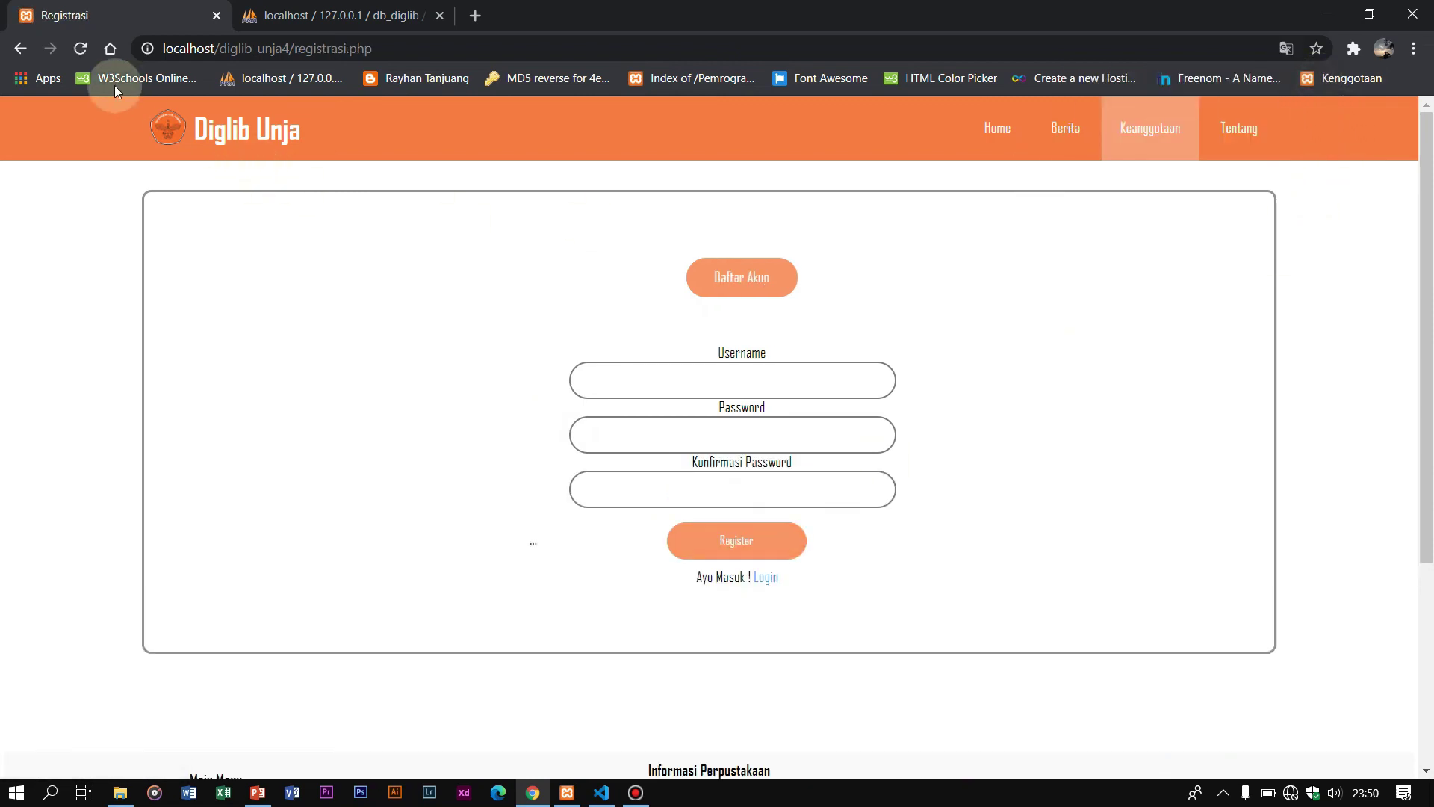
left_click(738, 379)
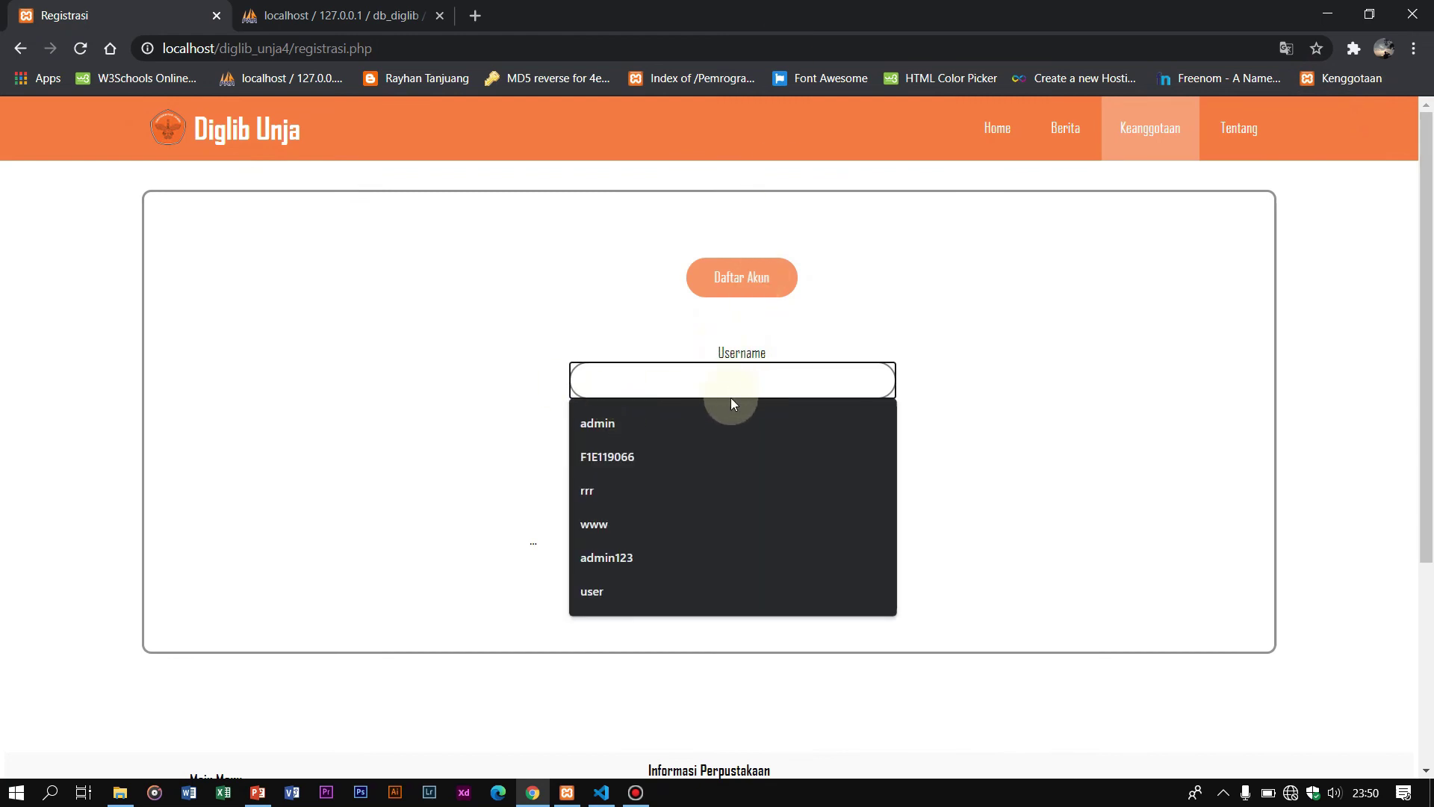
left_click(736, 419)
key("BackSpace")
key("BackSpace")
key("BackSpace")
key("BackSpace")
key("BackSpace")
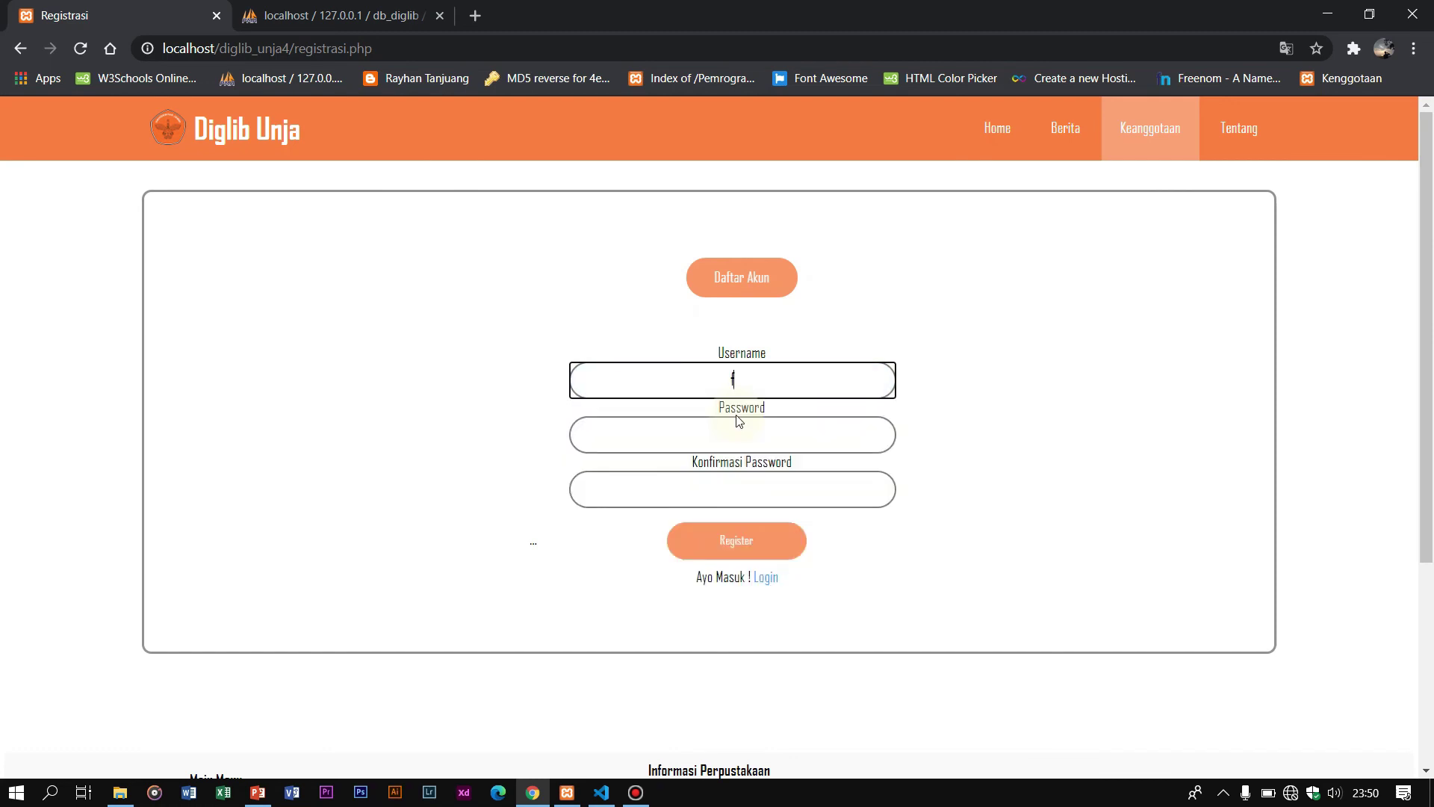
left_click(732, 418)
left_click(732, 430)
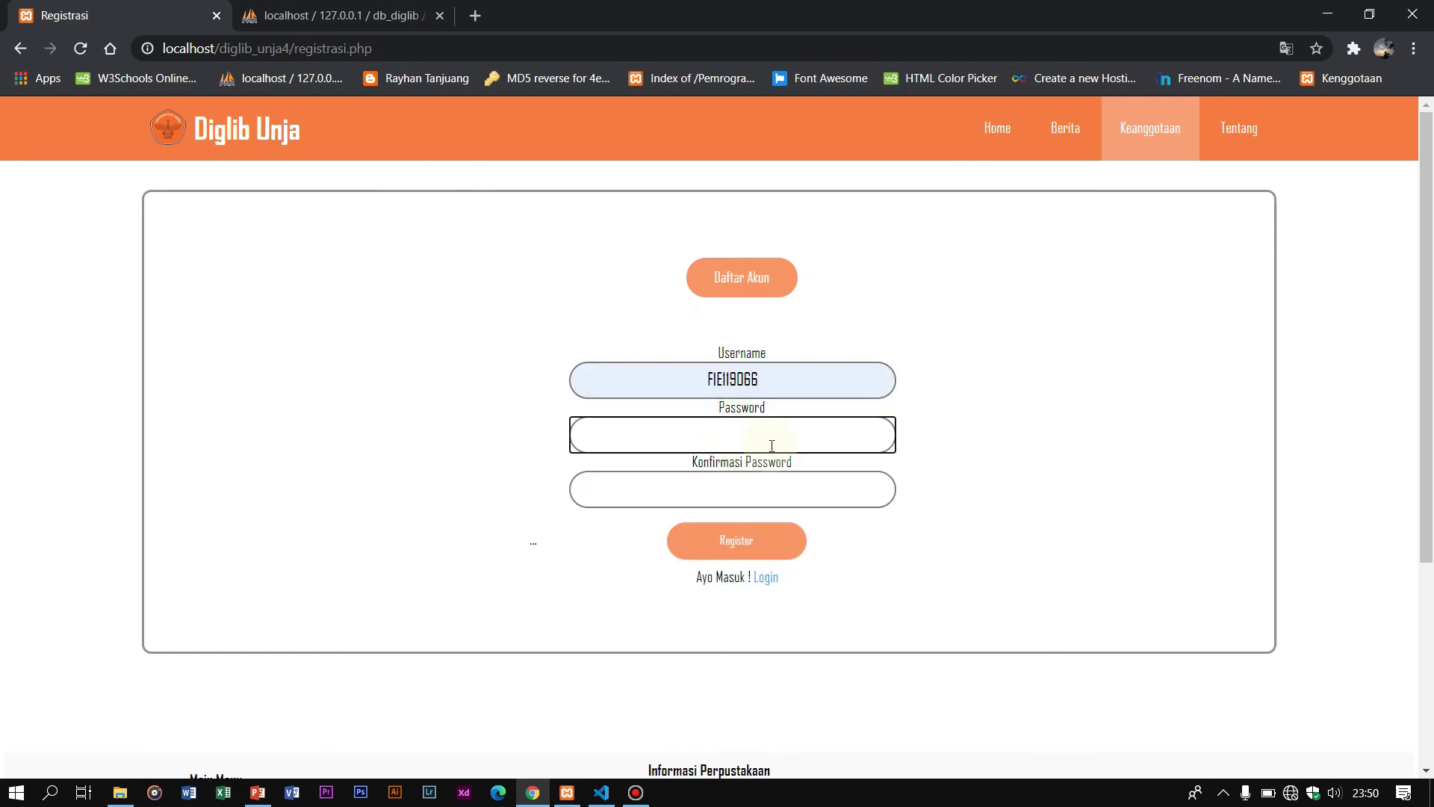
type("123")
left_click(777, 490)
type("123")
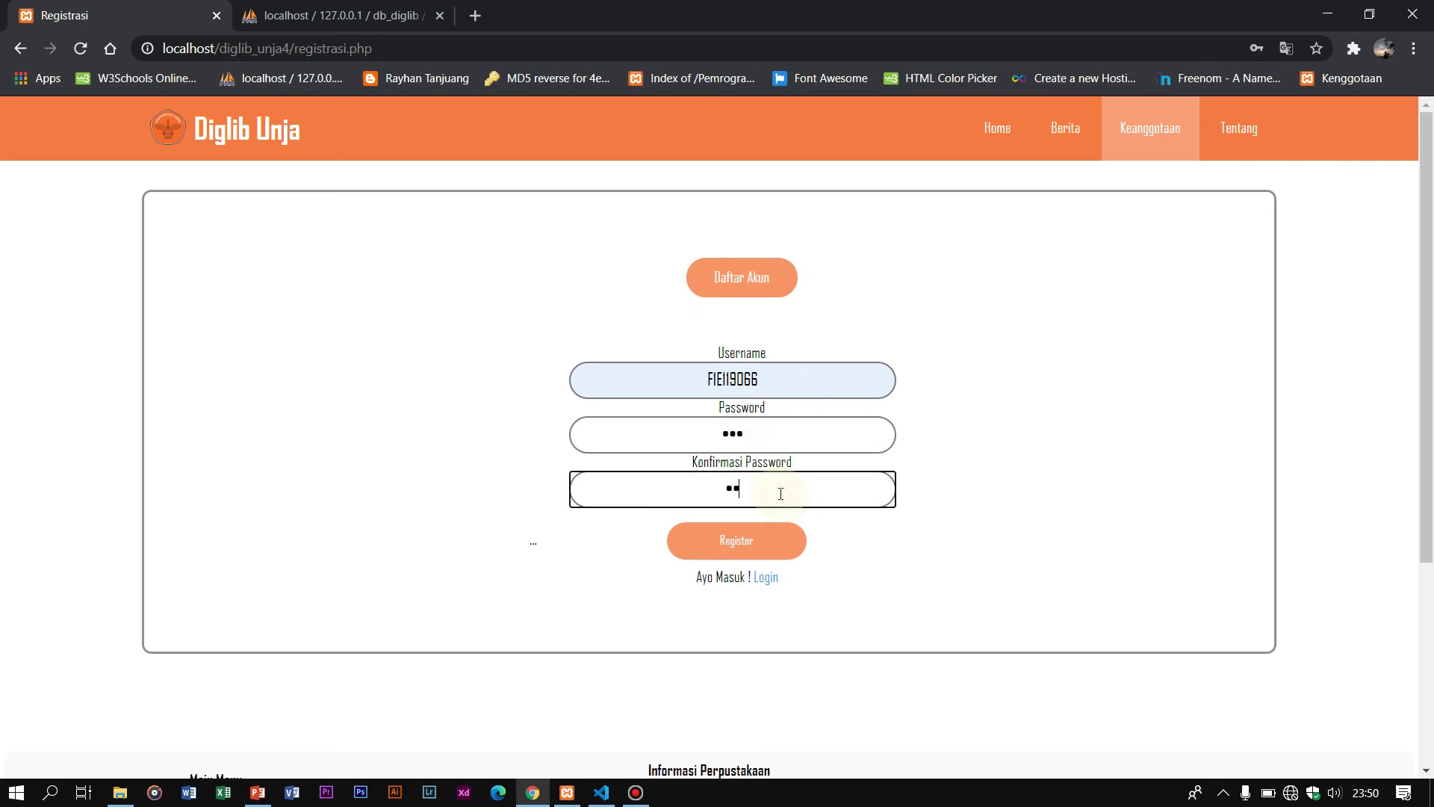
left_click(745, 545)
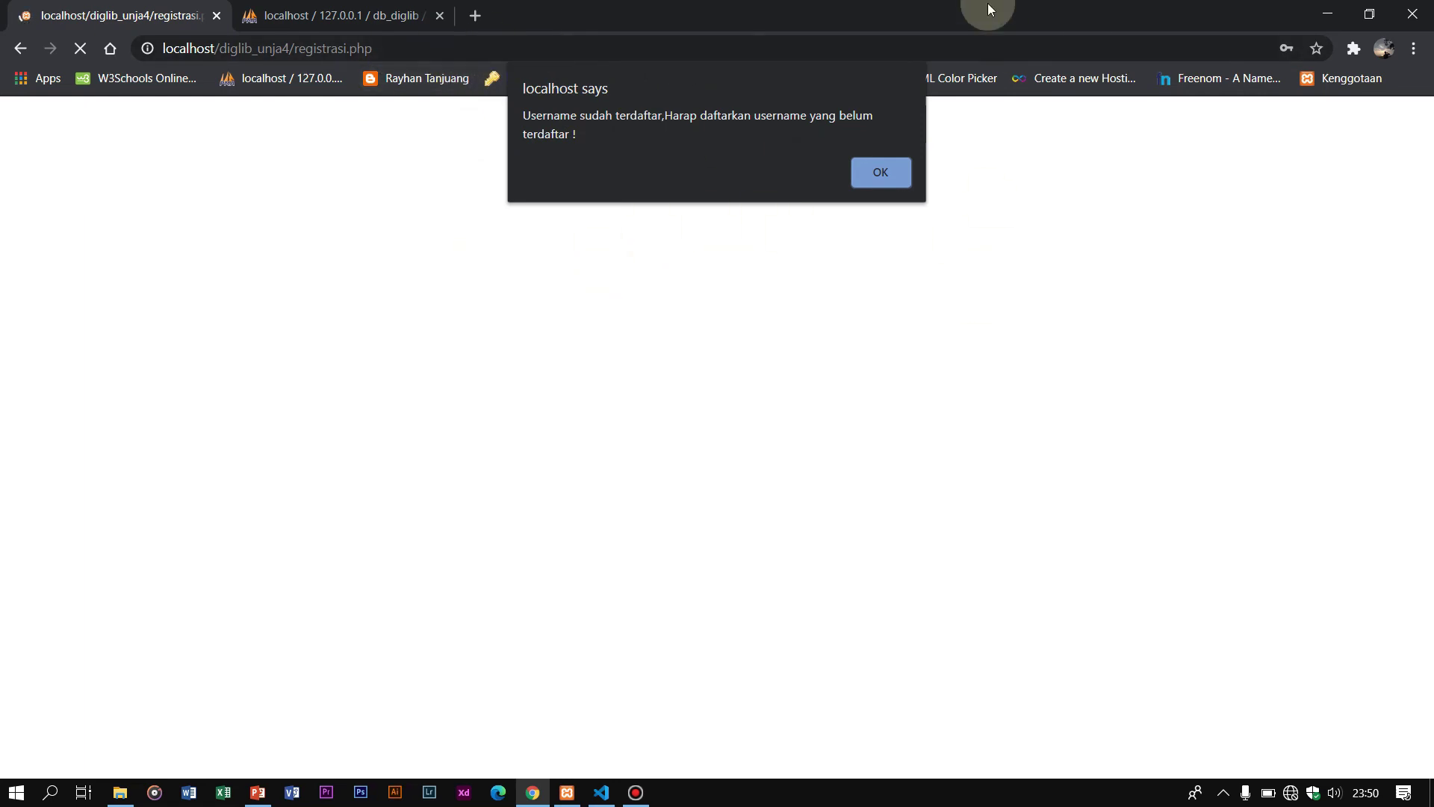
left_click(877, 181)
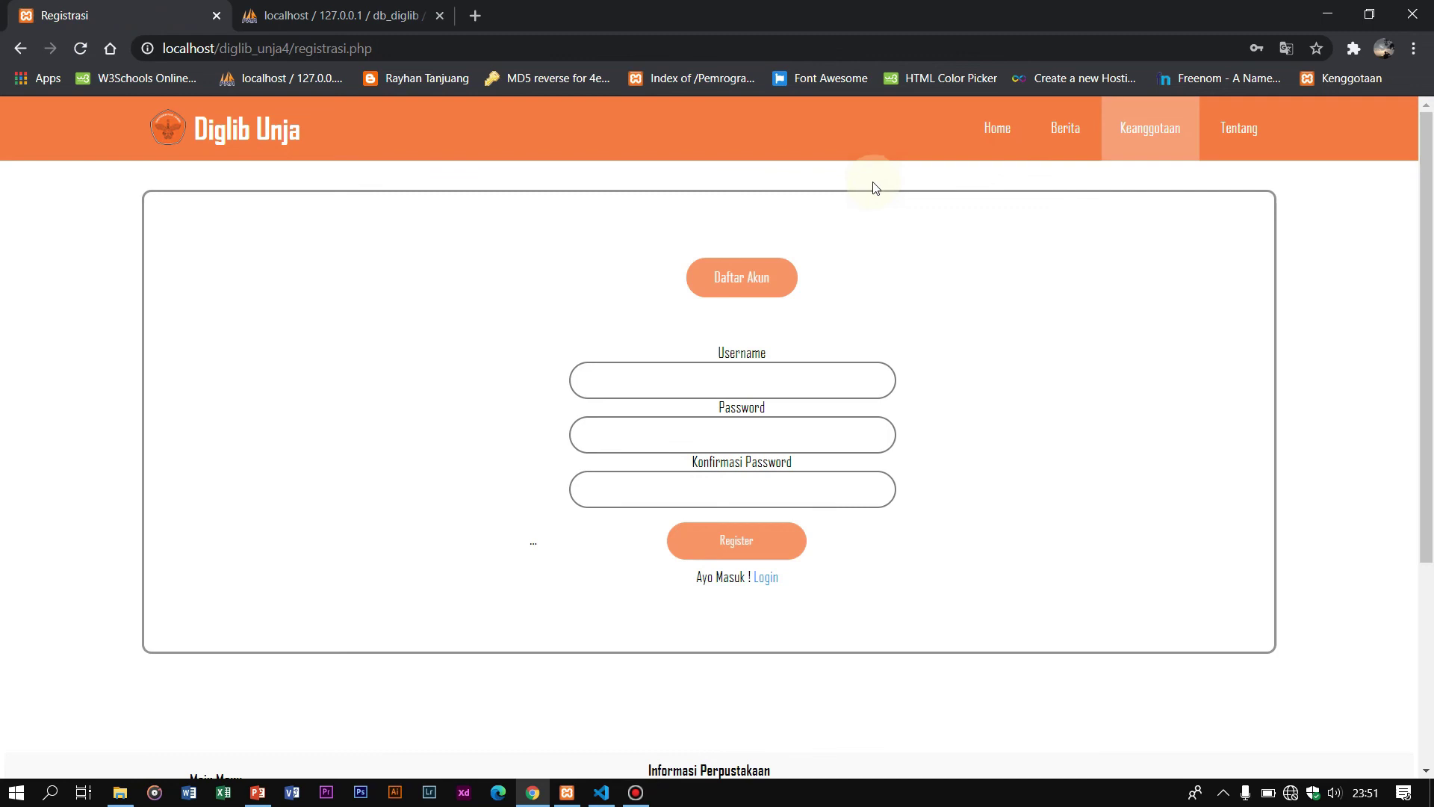
Step: Try signing up as 'qqq' with a password and a deliberately different confirmation, then dismiss the mismatch alert
left_click(796, 377)
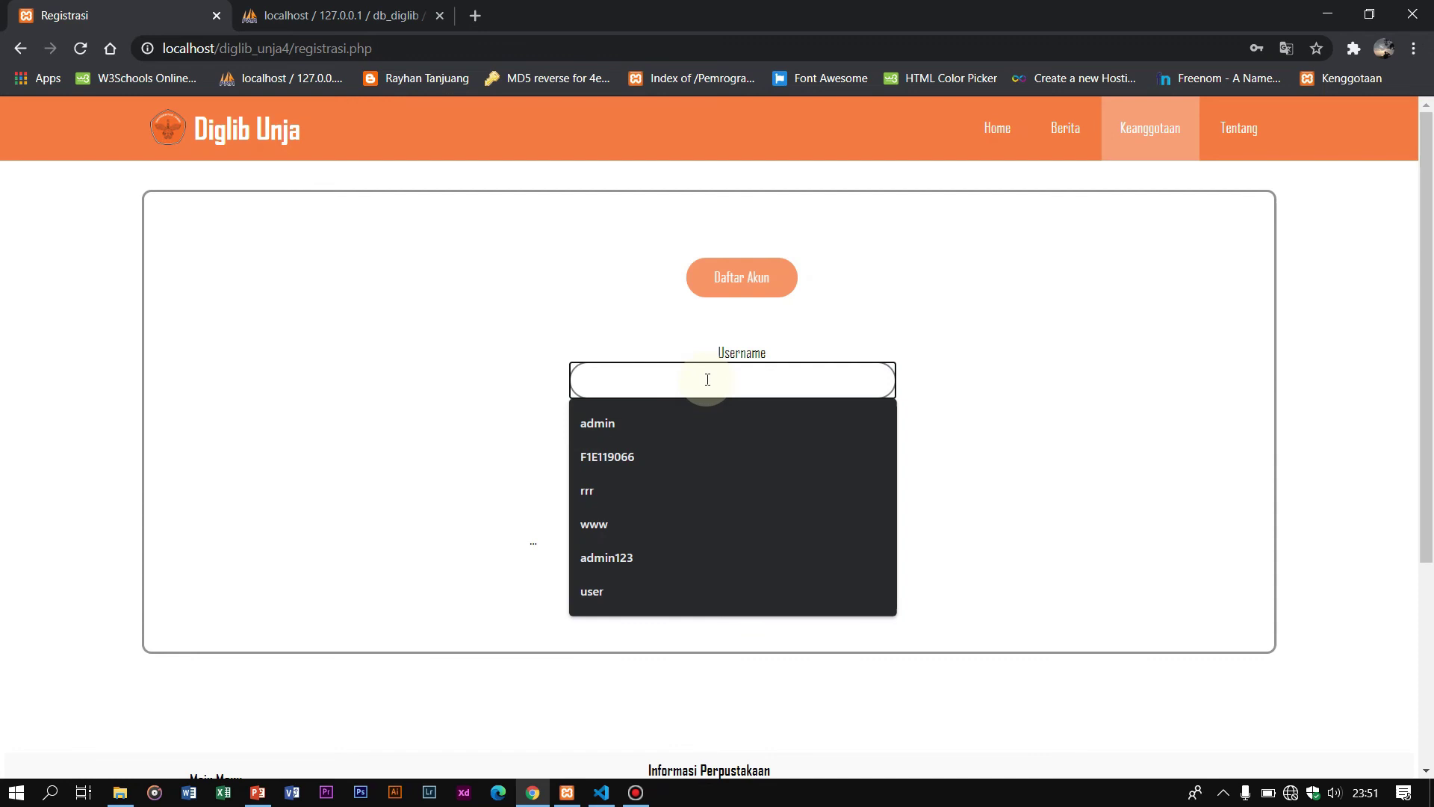
type("qqq")
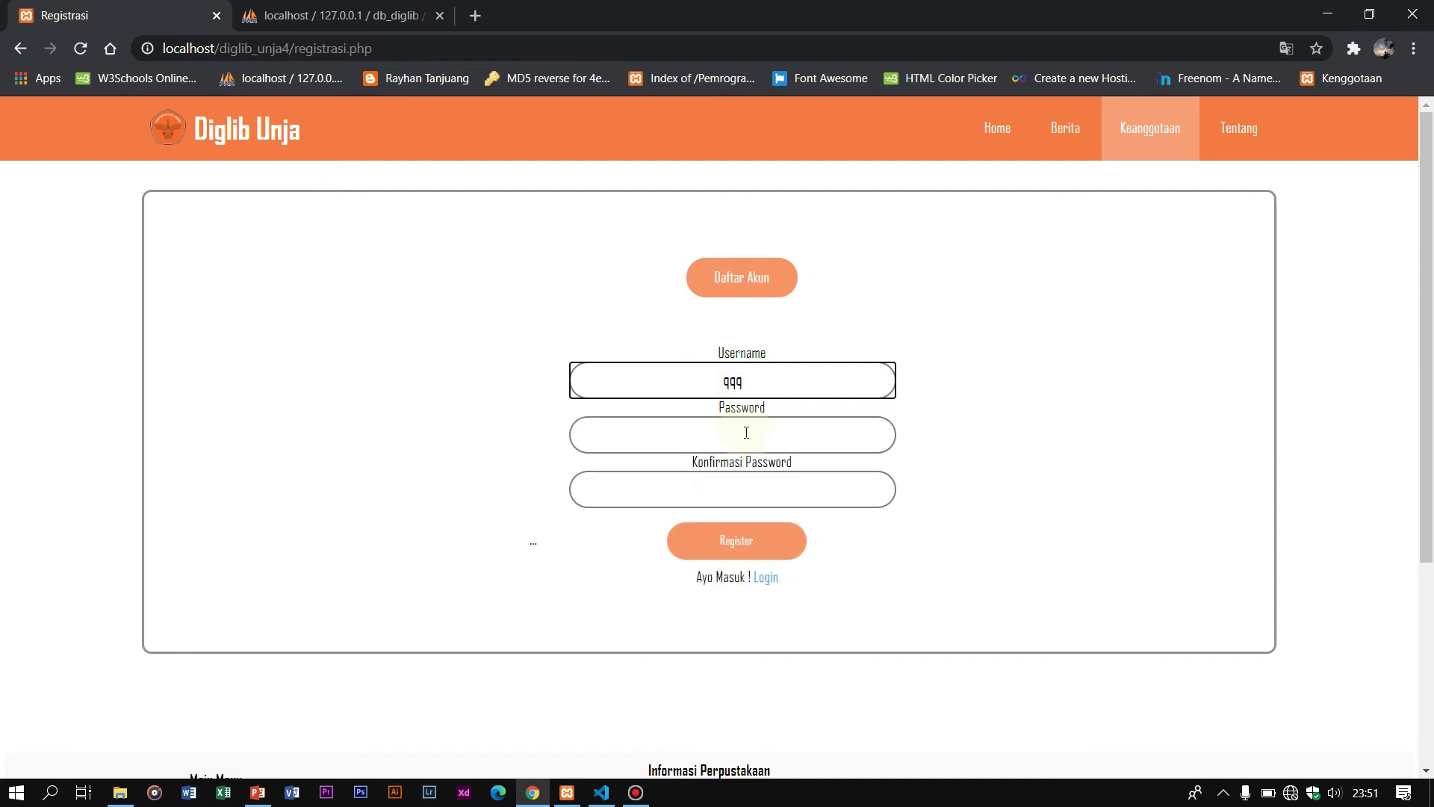
left_click(746, 433)
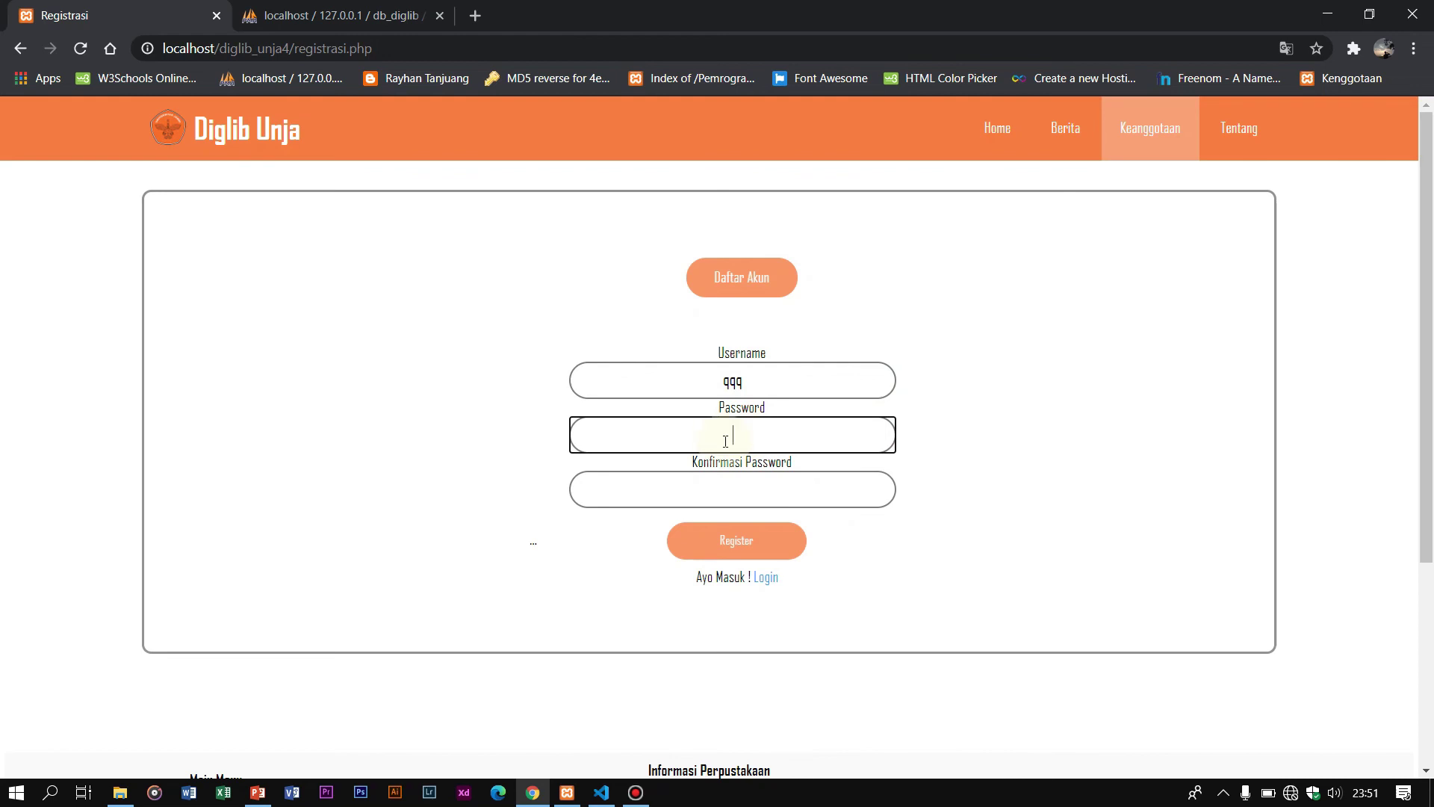
type("qqqqqq")
left_click(766, 480)
type("qqqqq")
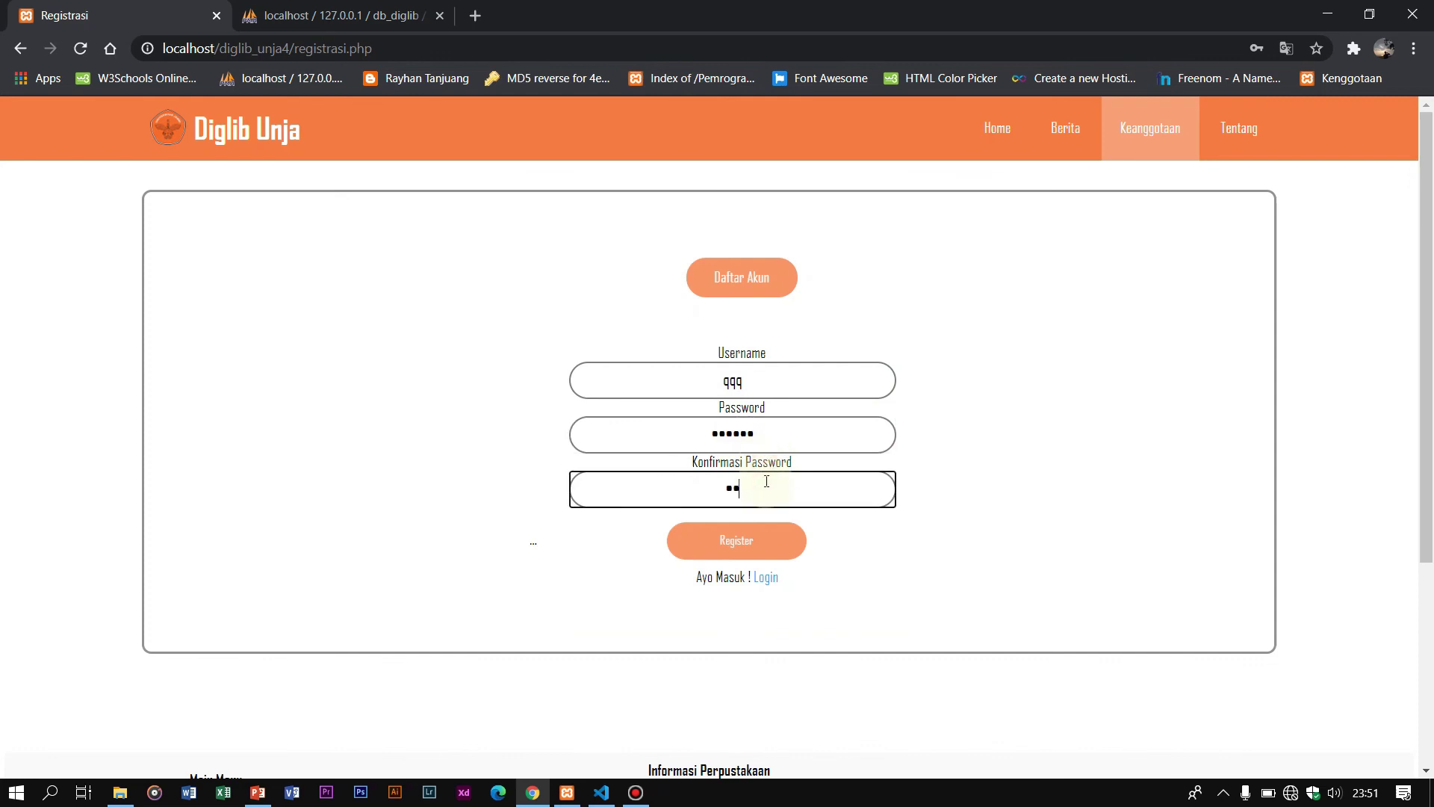
left_click(774, 545)
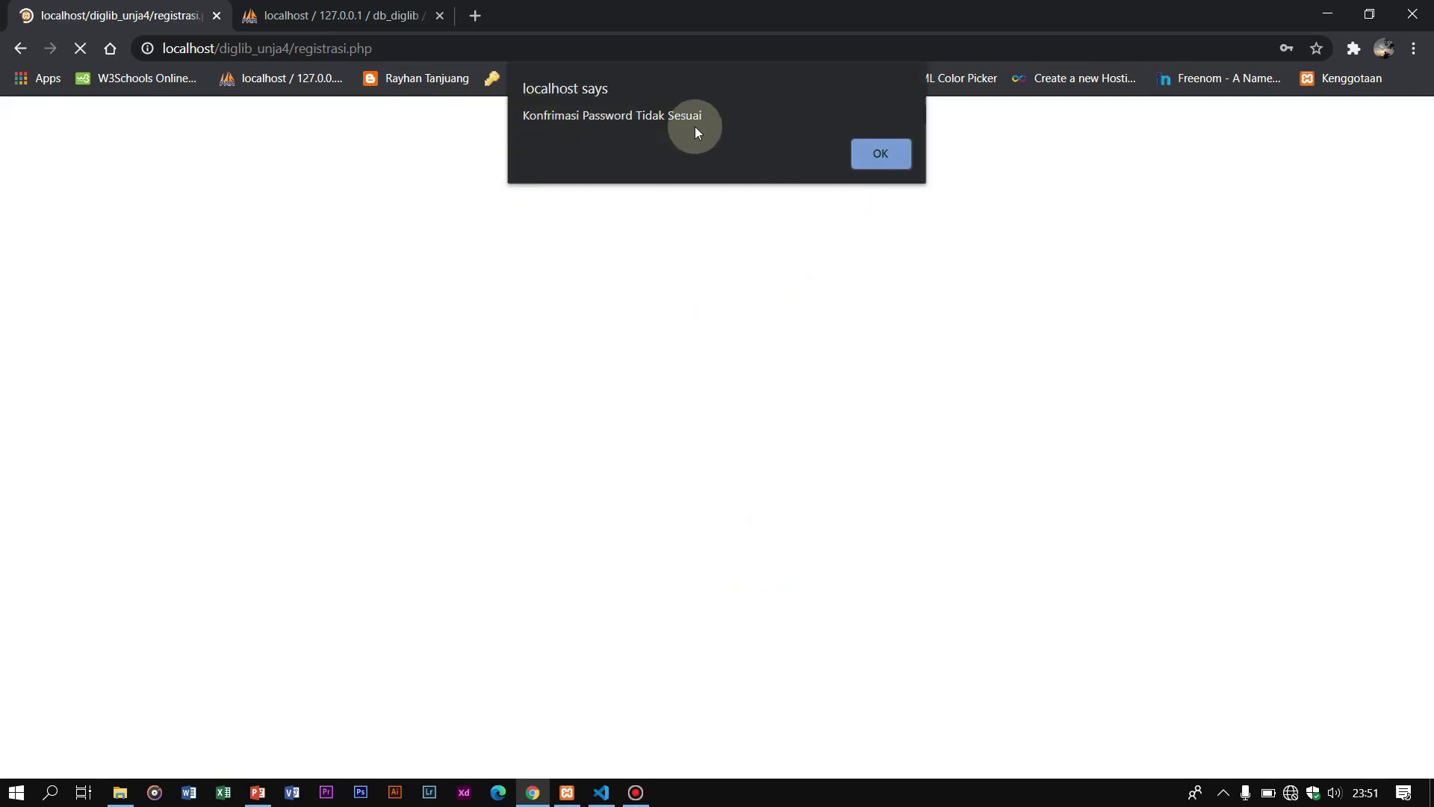
left_click(881, 164)
left_click(714, 443)
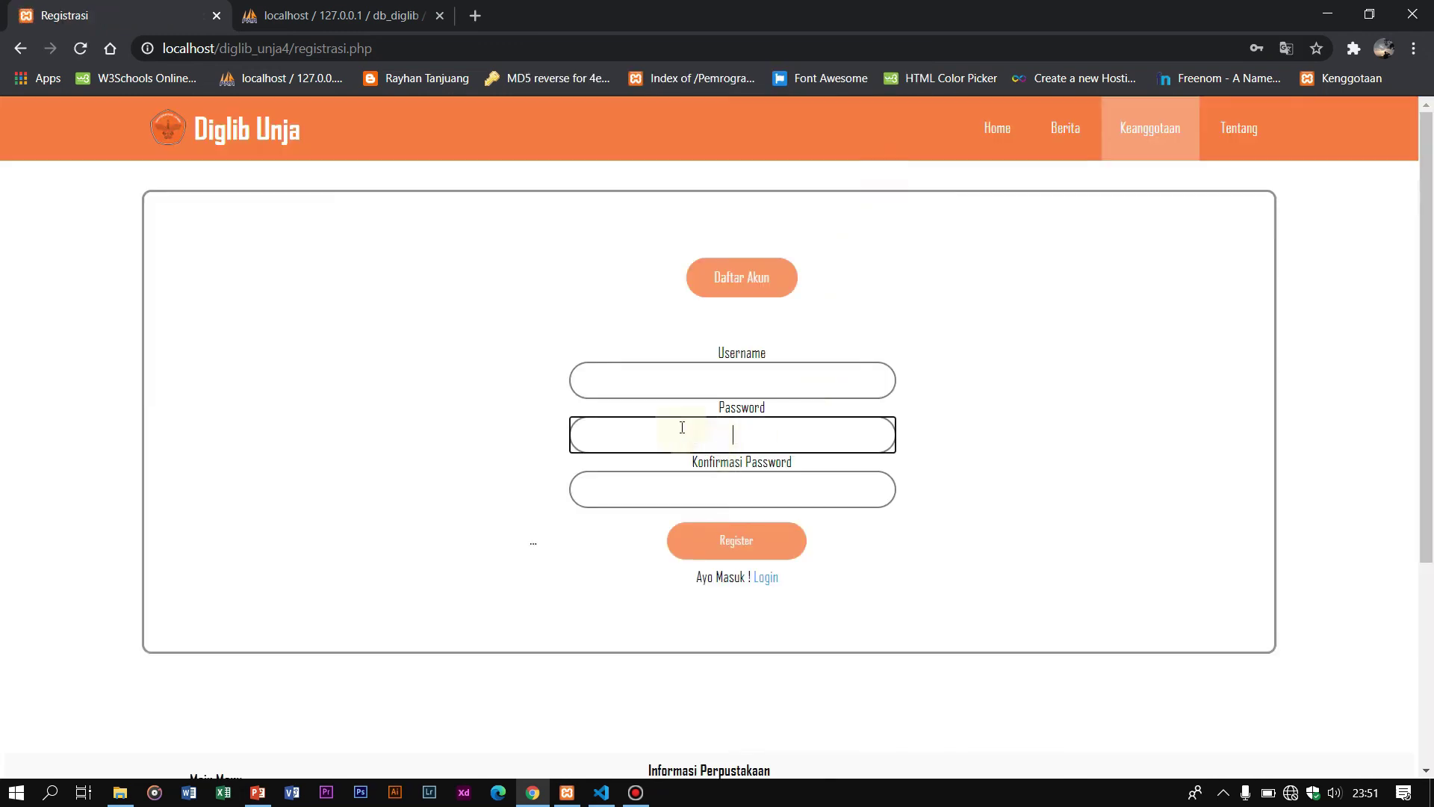
Step: Enter the new student-number username in the registration form's username field
left_click_drag(720, 407, 795, 403)
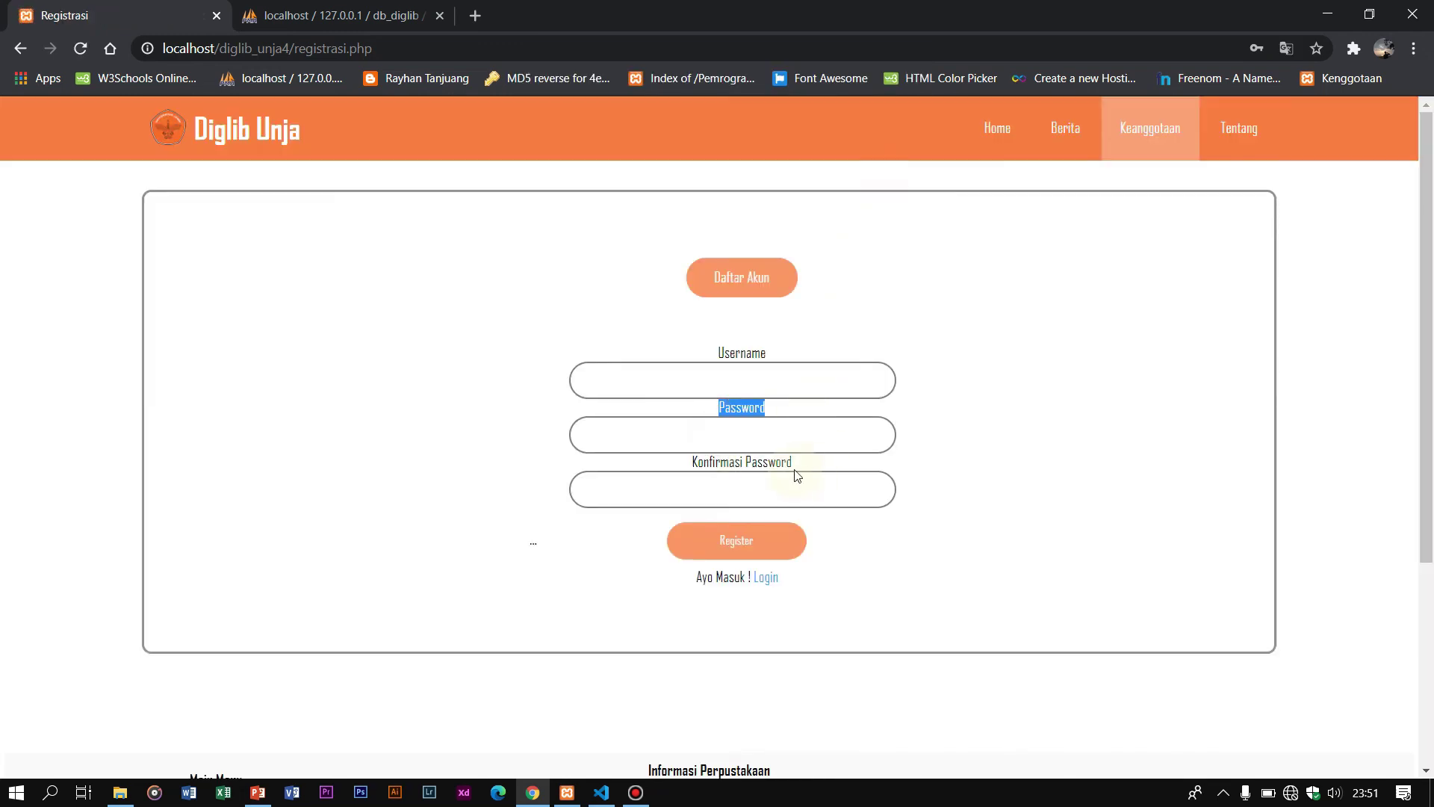
left_click(679, 481)
left_click(971, 449)
left_click(772, 373)
left_click(979, 384)
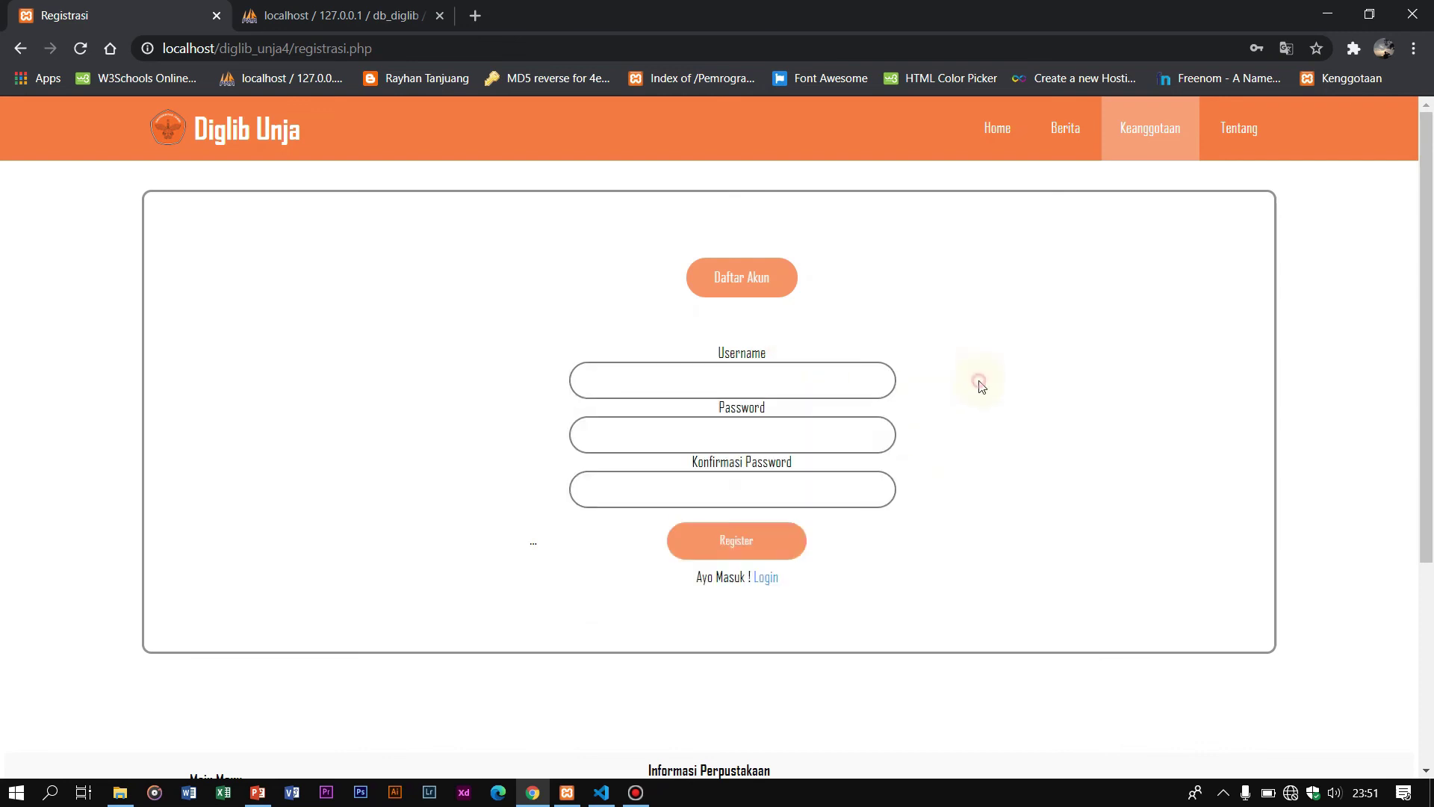
left_click(799, 374)
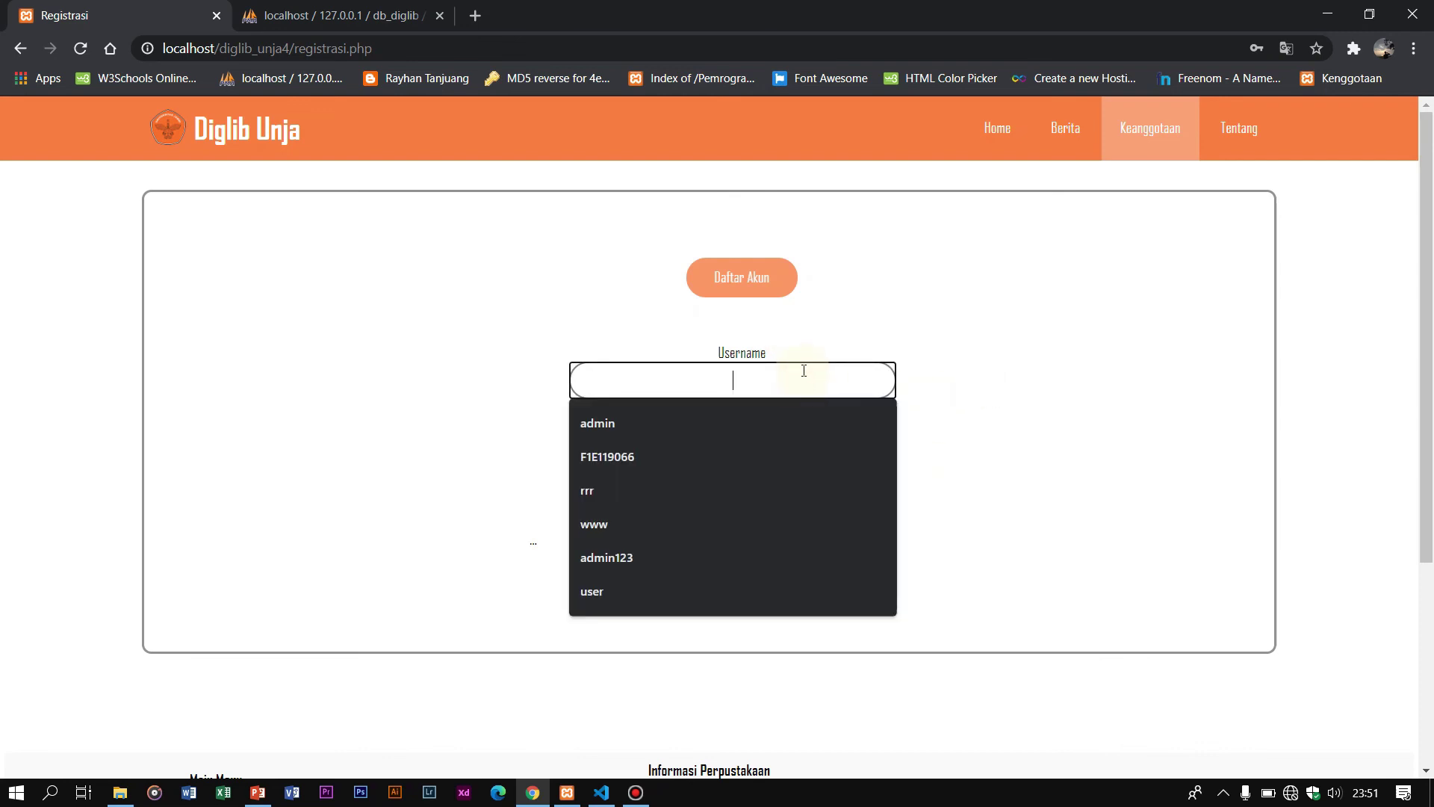
type("F!")
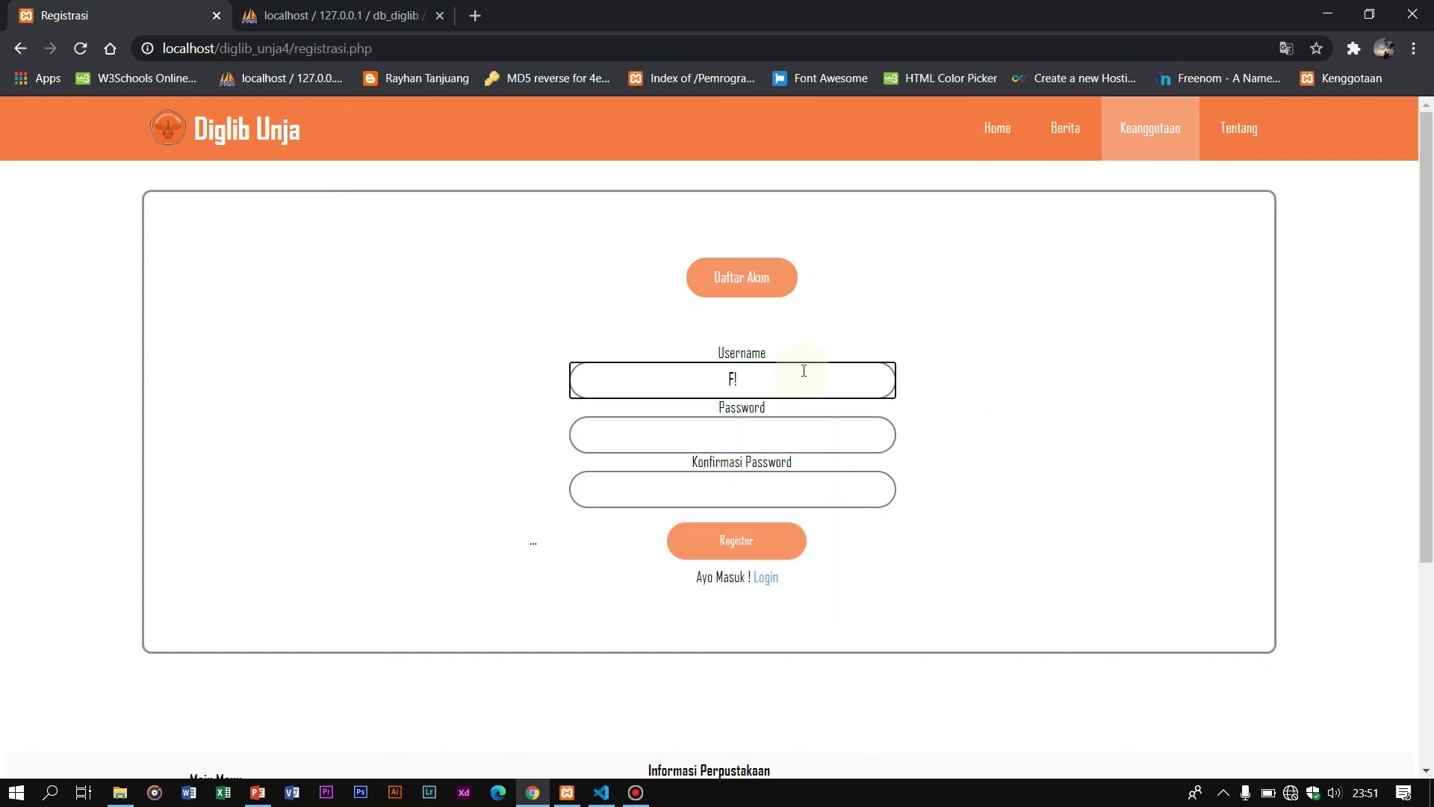
key("BackSpace")
type("1")
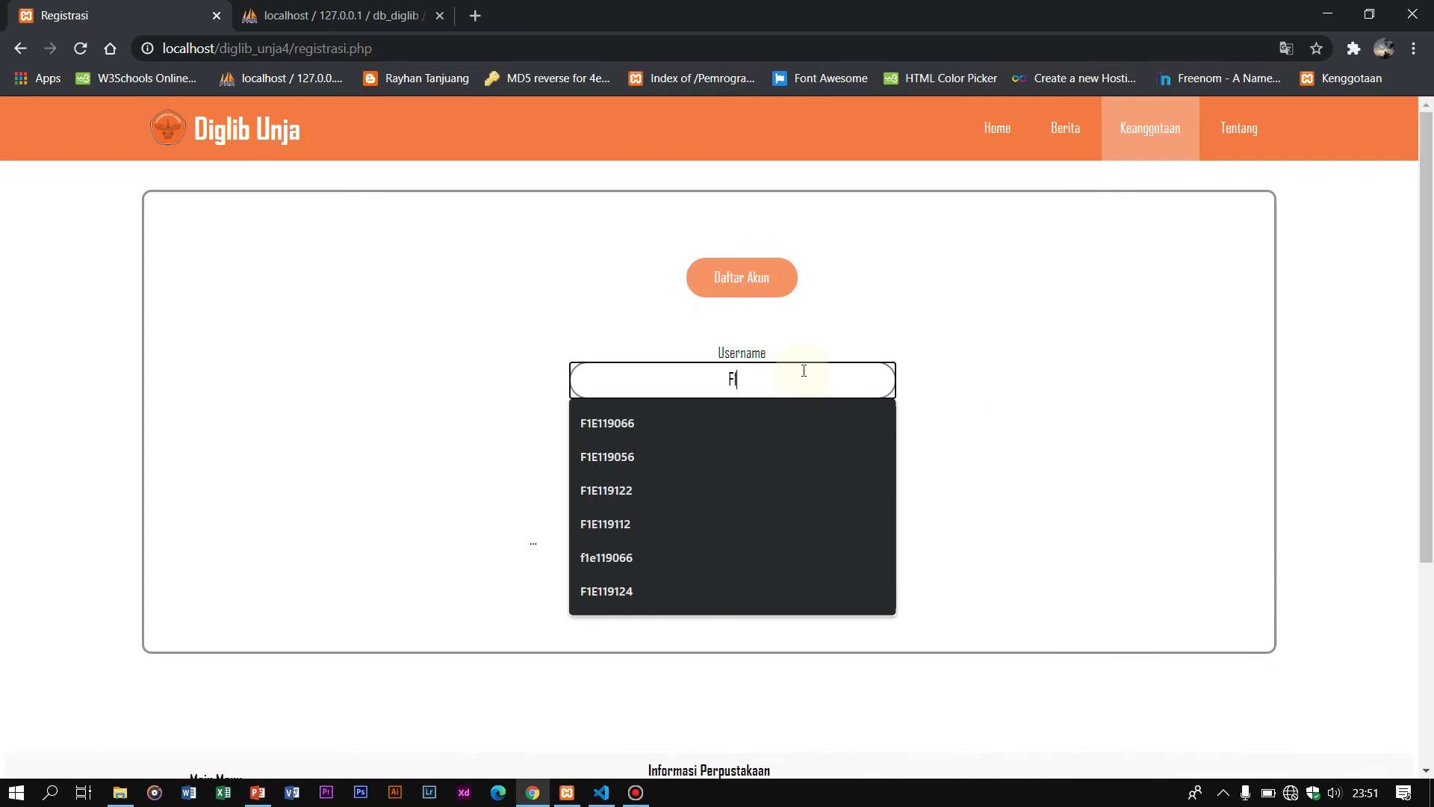
type("E!")
key("BackSpace")
type("11")
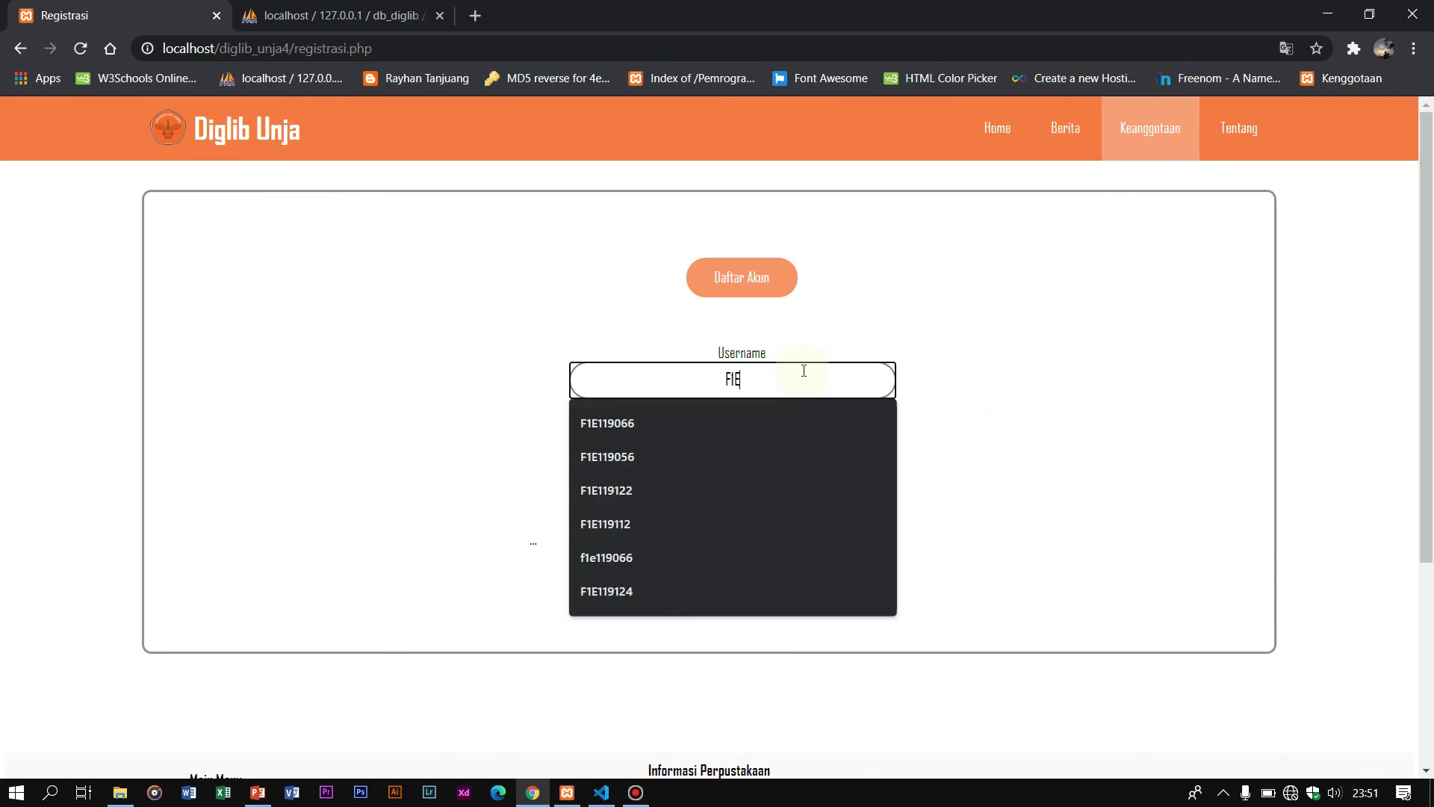
type("90")
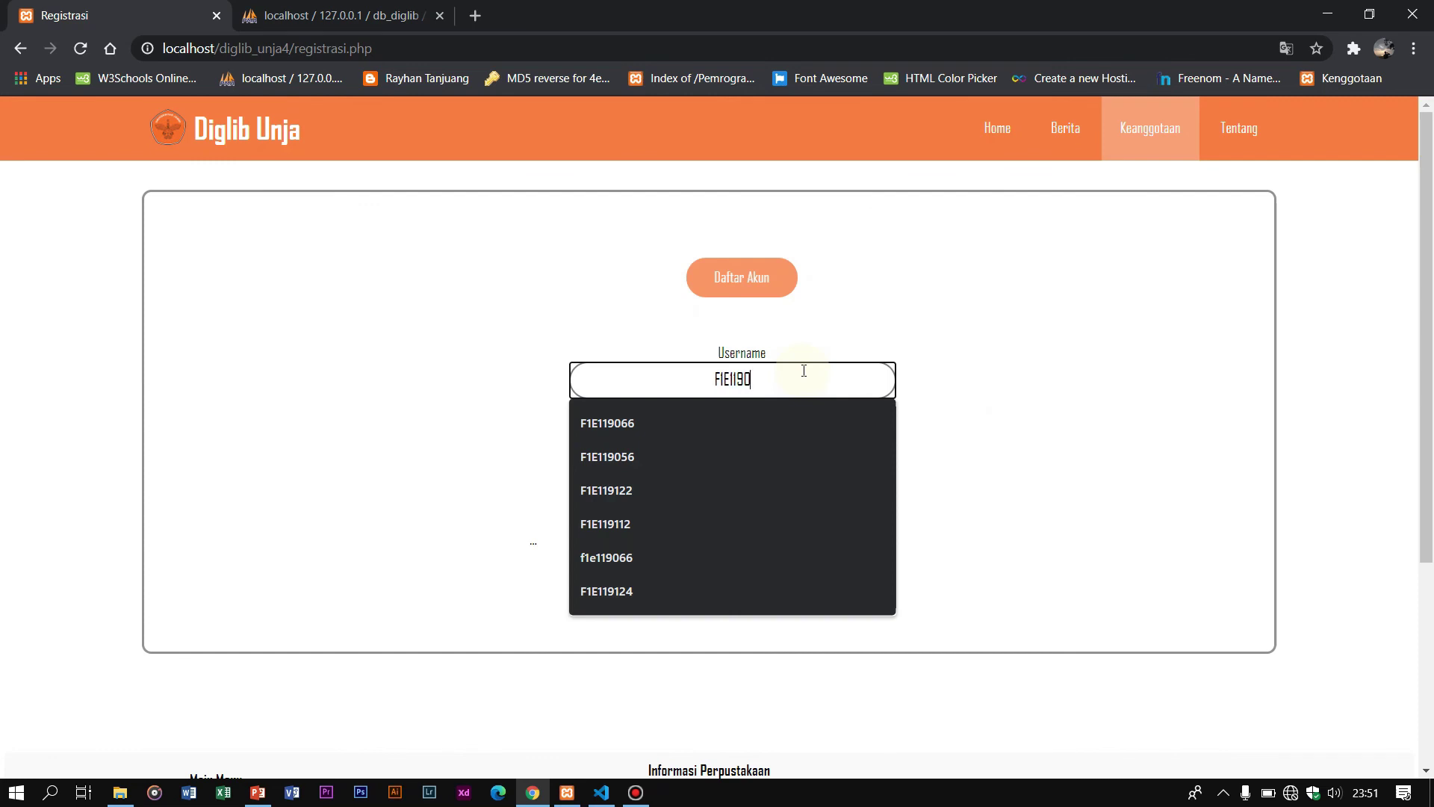
type("45")
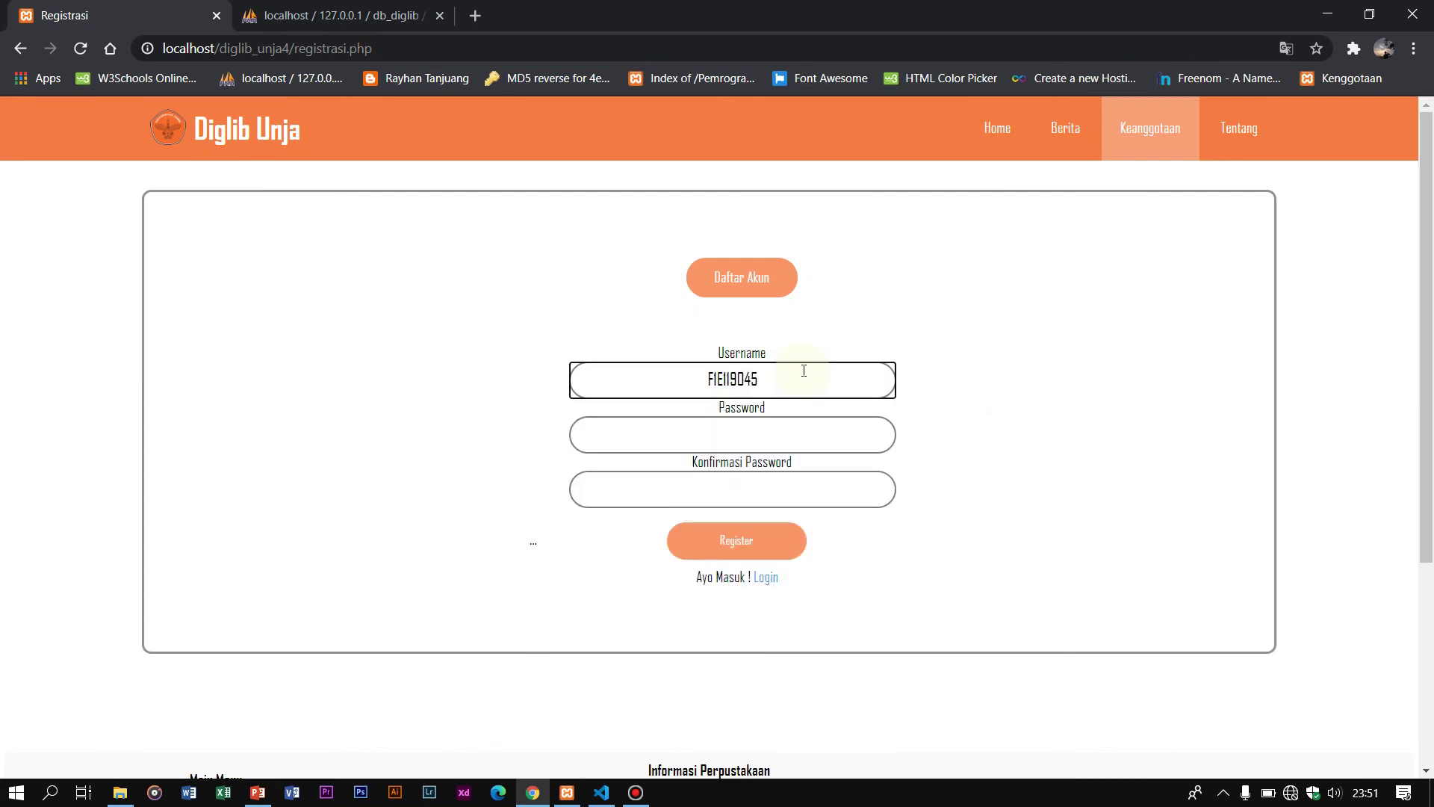
Step: Enter the same account password in both password fields, register, and acknowledge the confirmation
left_click(767, 446)
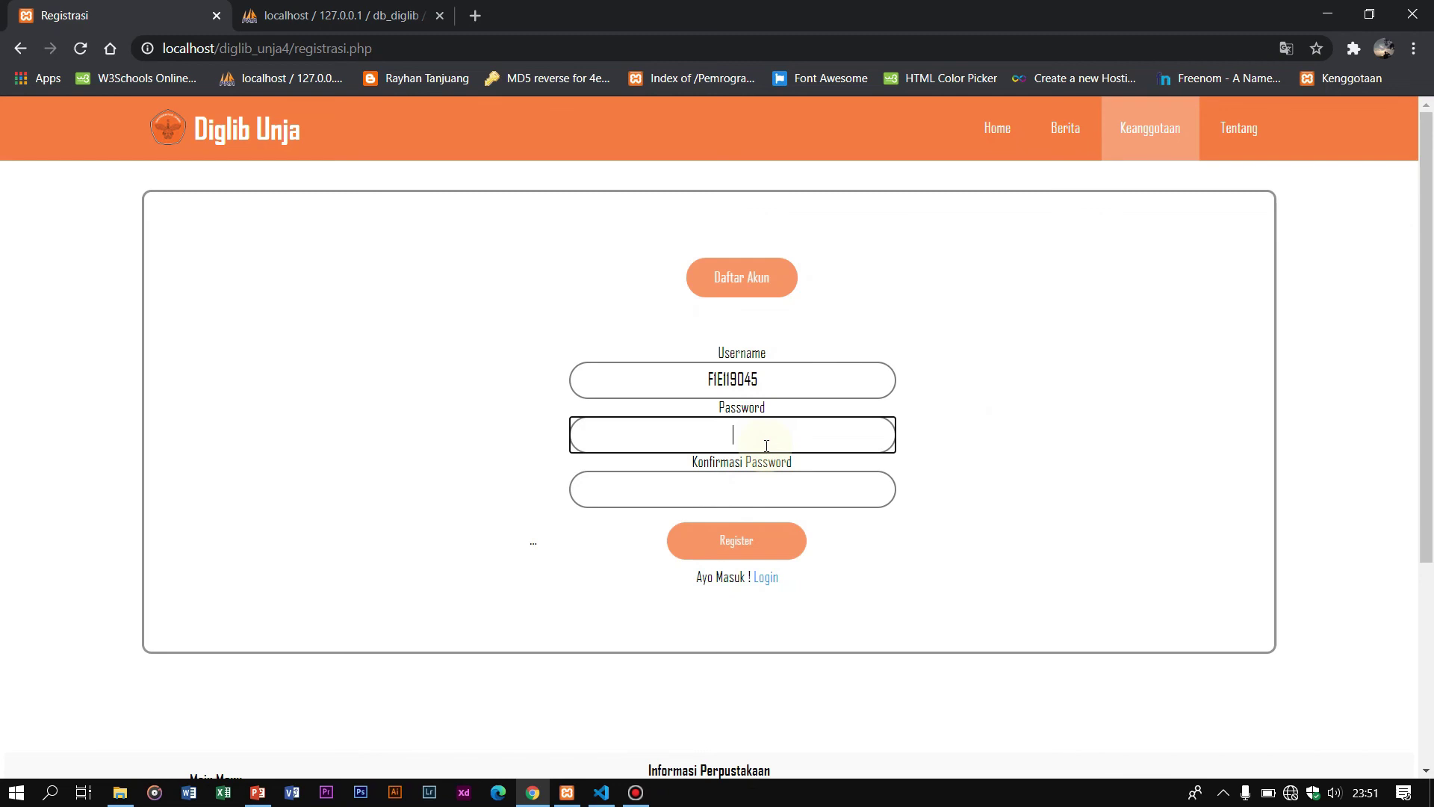
type("123")
key("BackSpace")
key("BackSpace")
key("BackSpace")
type("123")
left_click(760, 477)
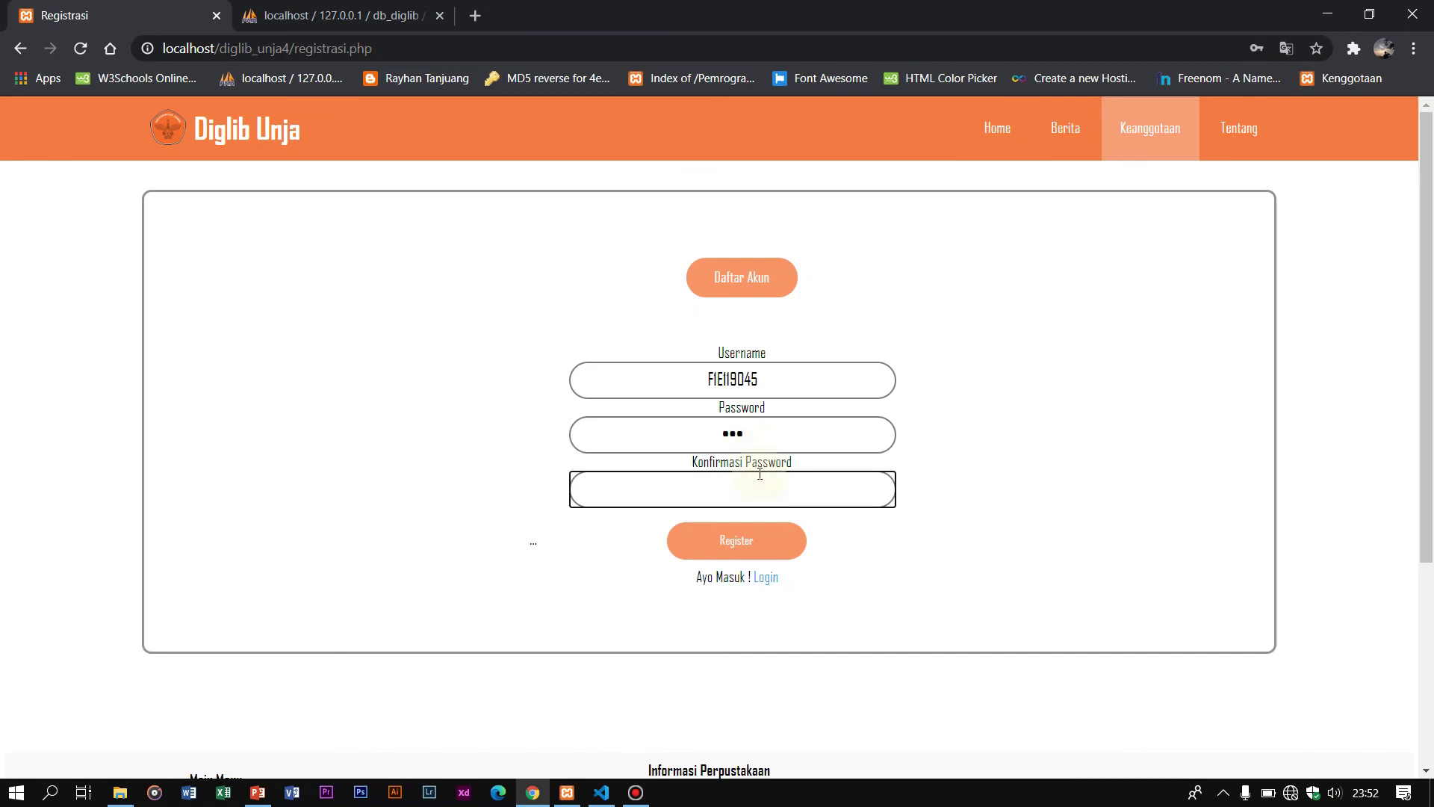
left_click(748, 536)
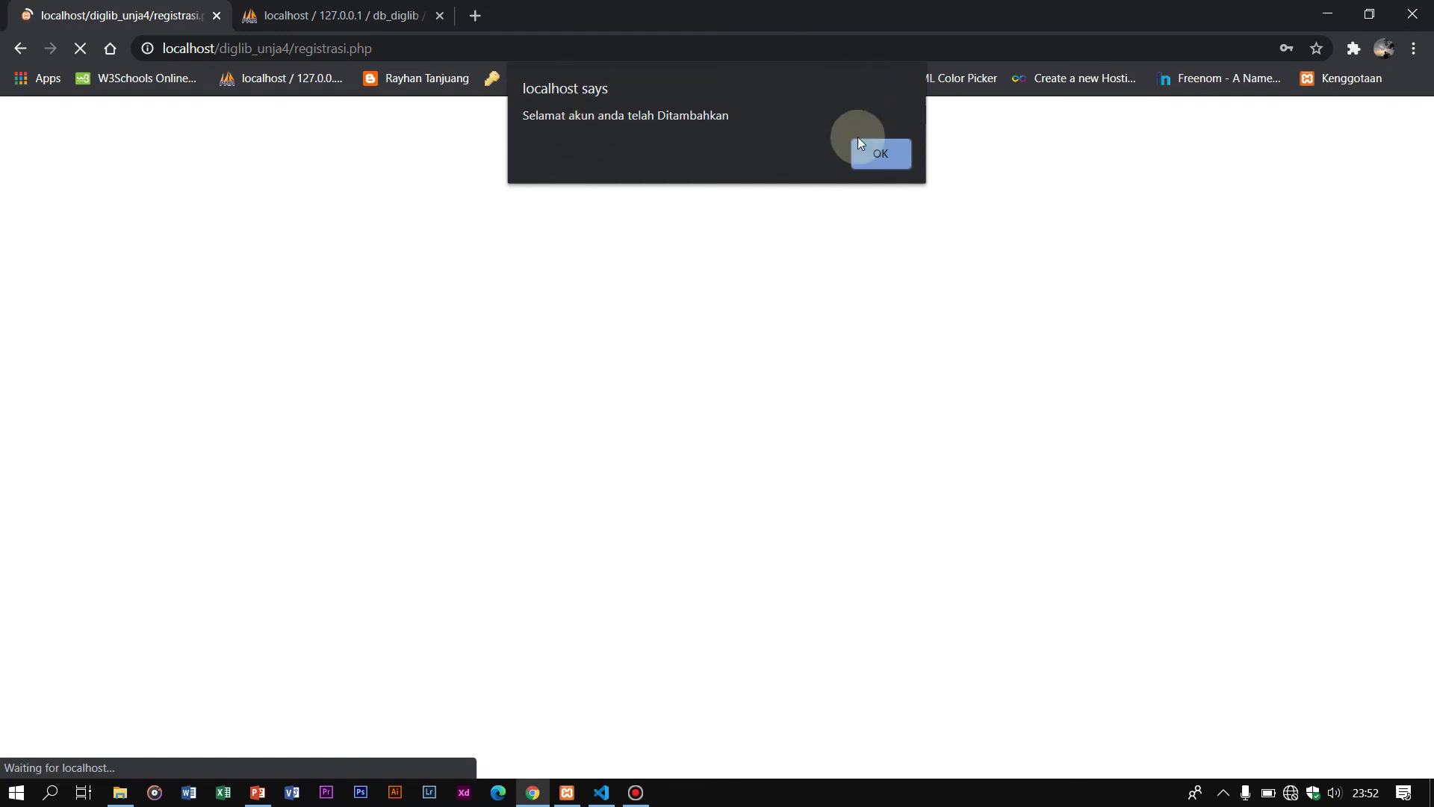
left_click(877, 154)
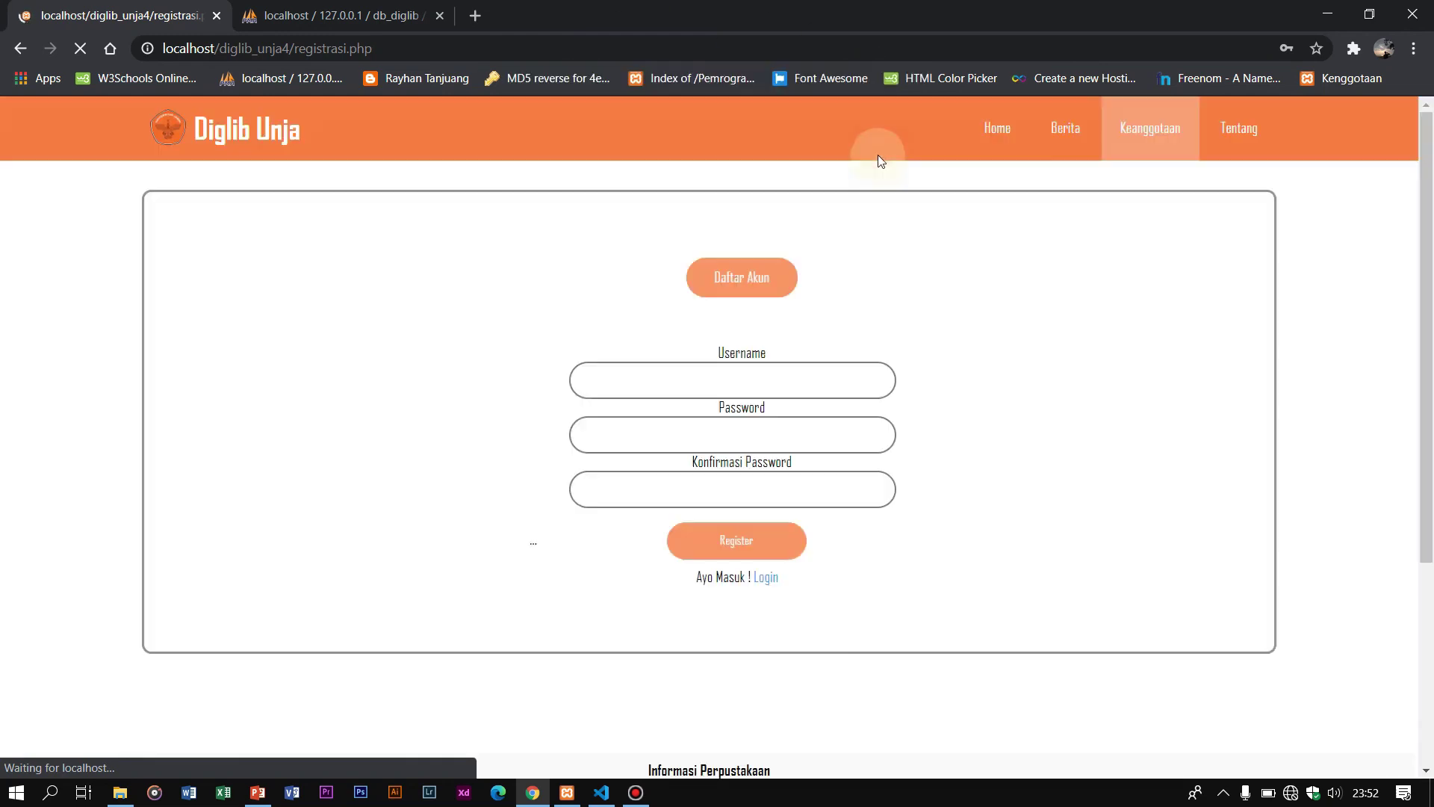
left_click(767, 580)
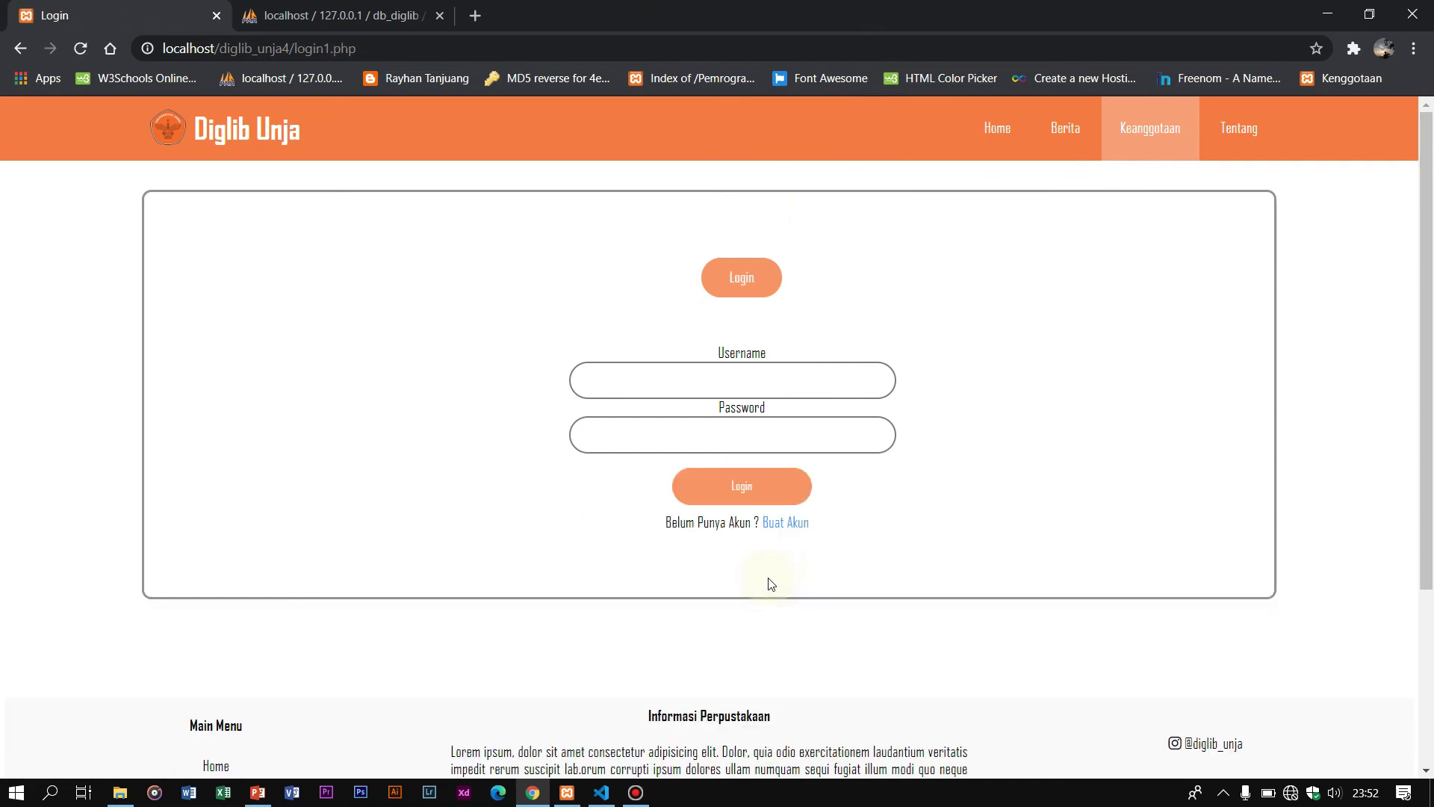
Step: Log in with the new student-number username and its password, reaching the member page
left_click(816, 366)
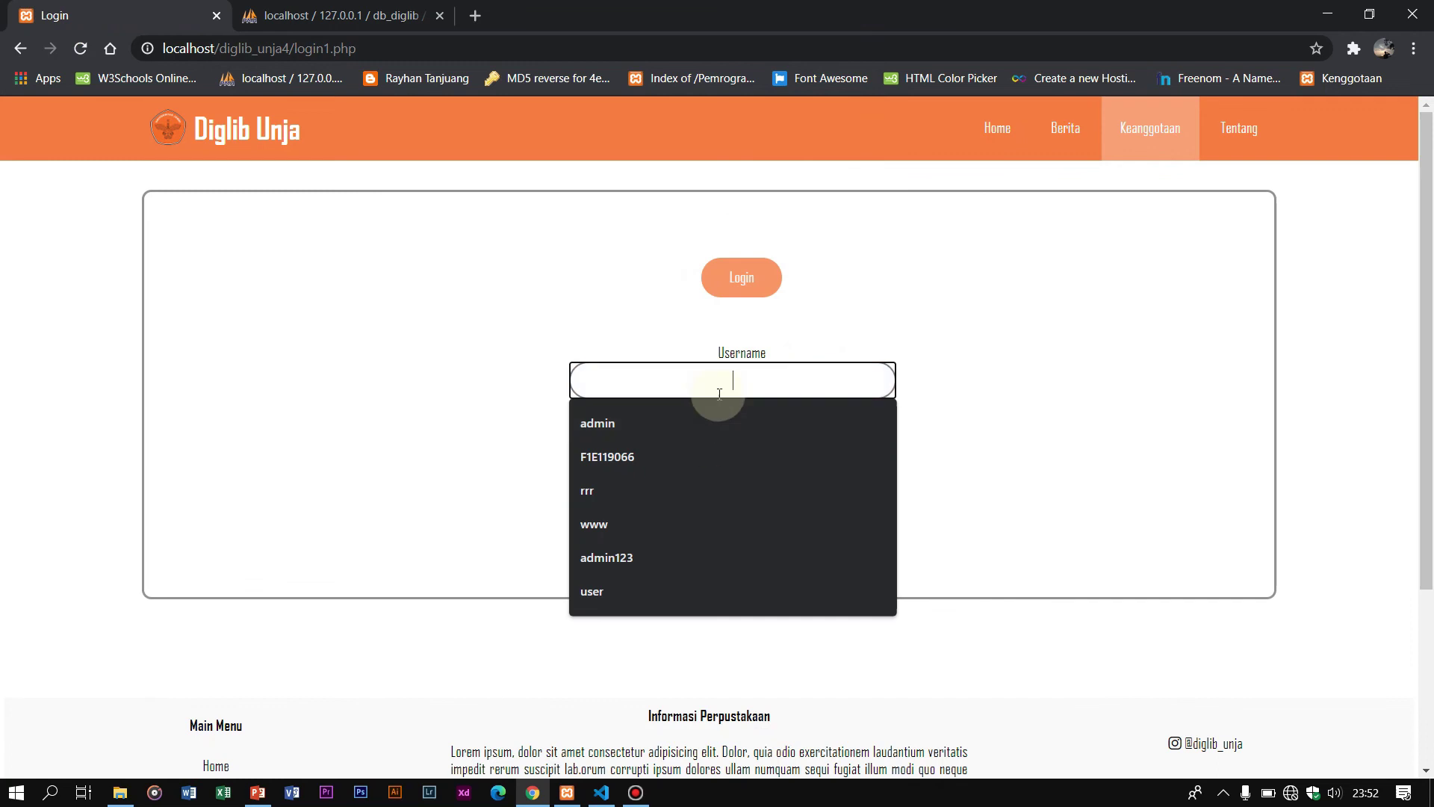
type("f")
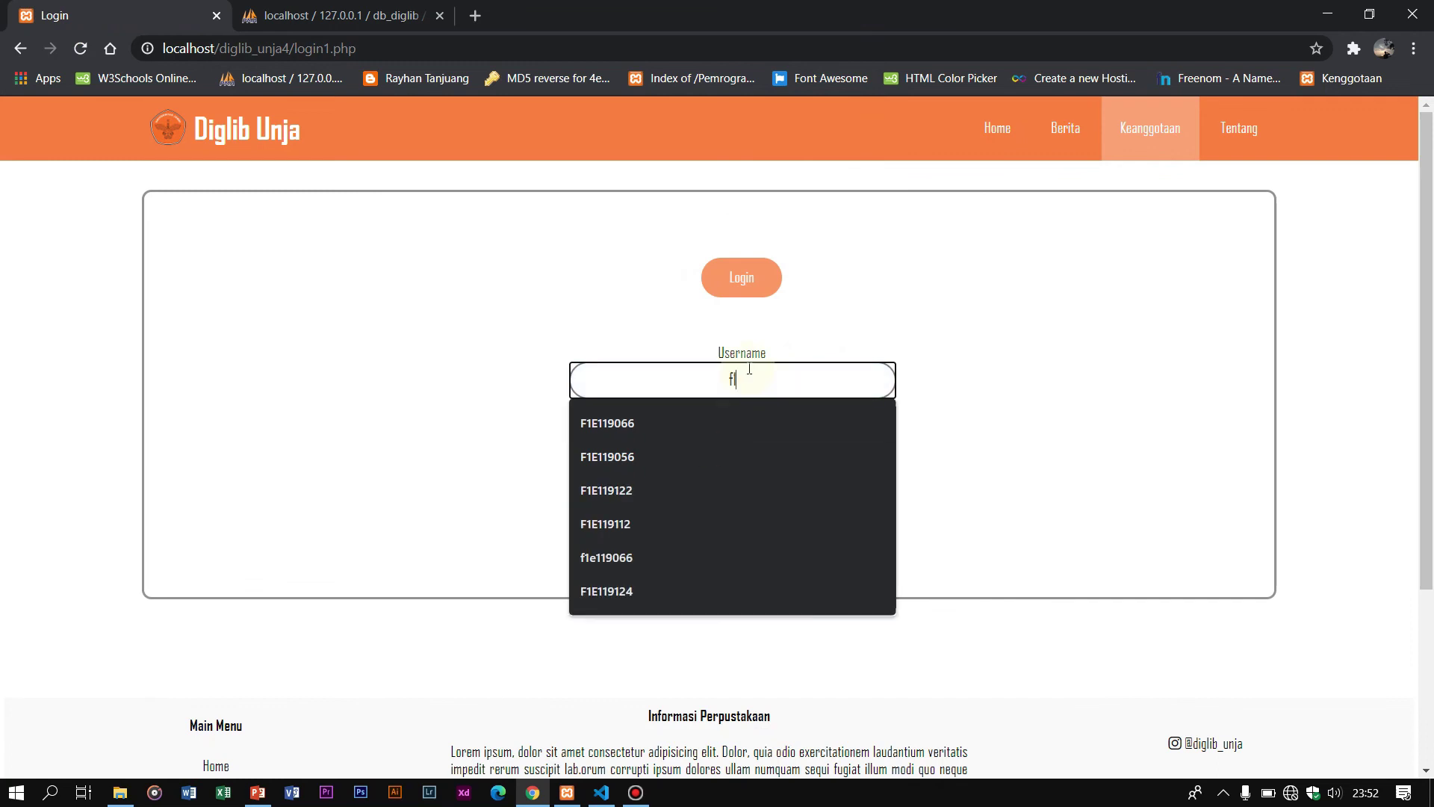
type("1e119045")
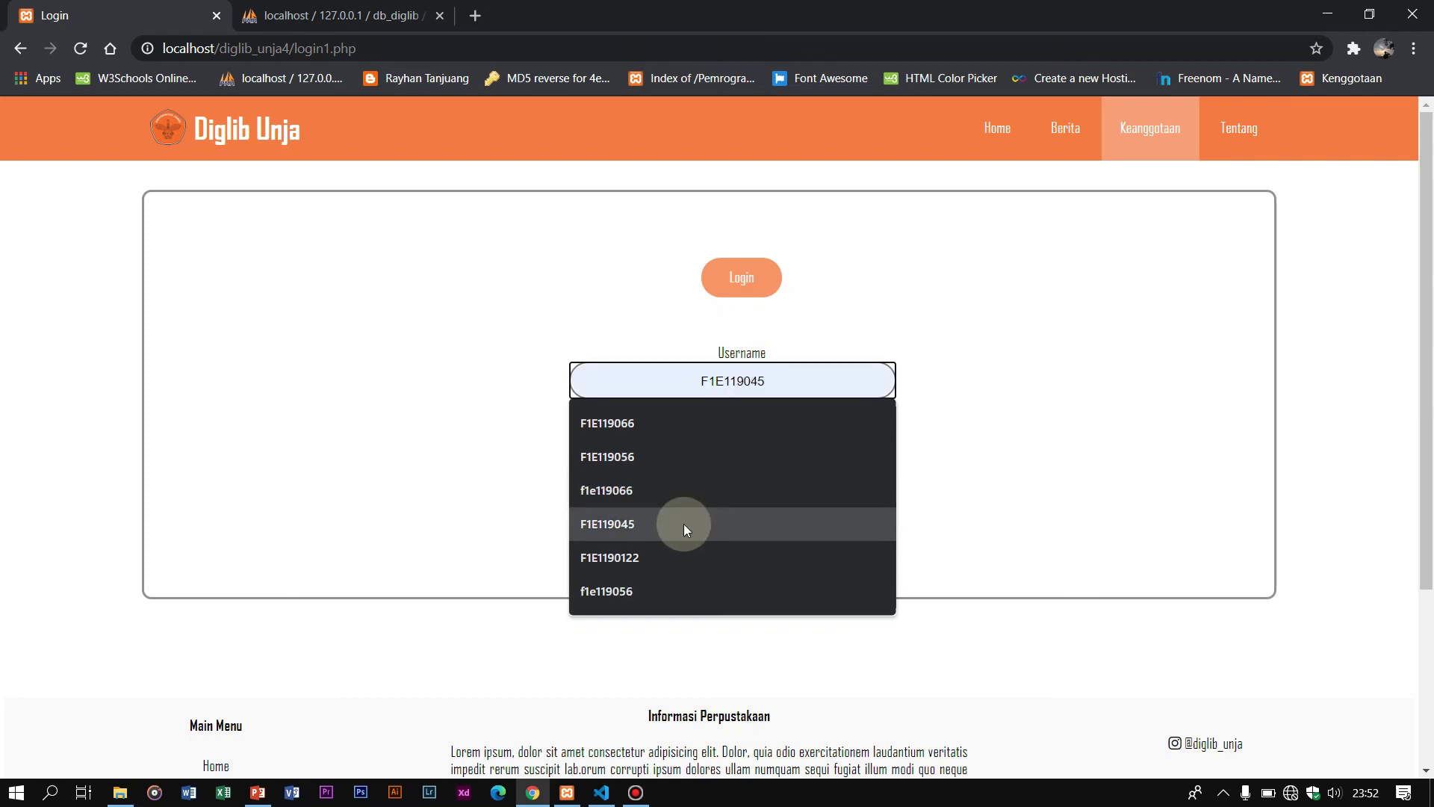
left_click(684, 523)
left_click(753, 432)
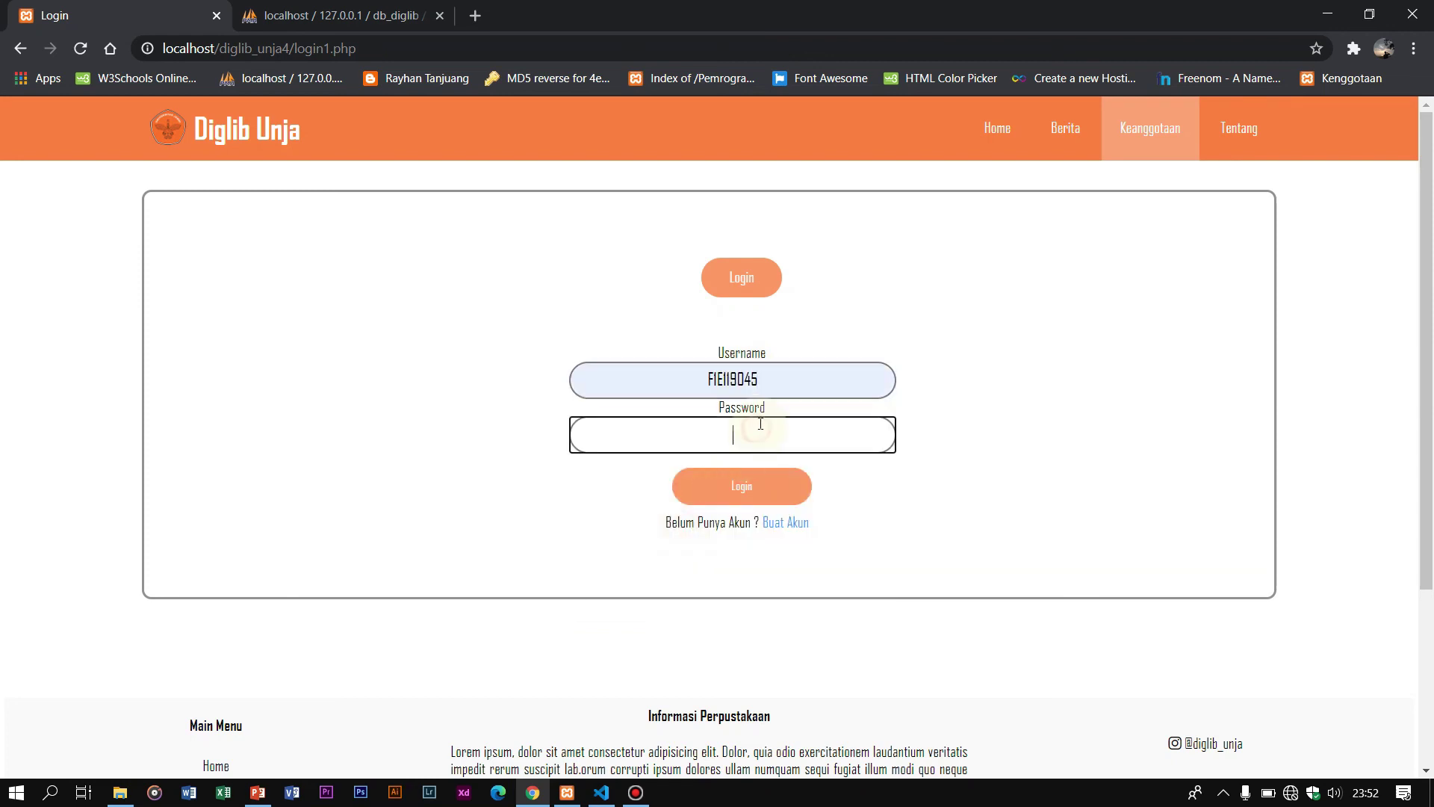
type("123")
left_click(745, 487)
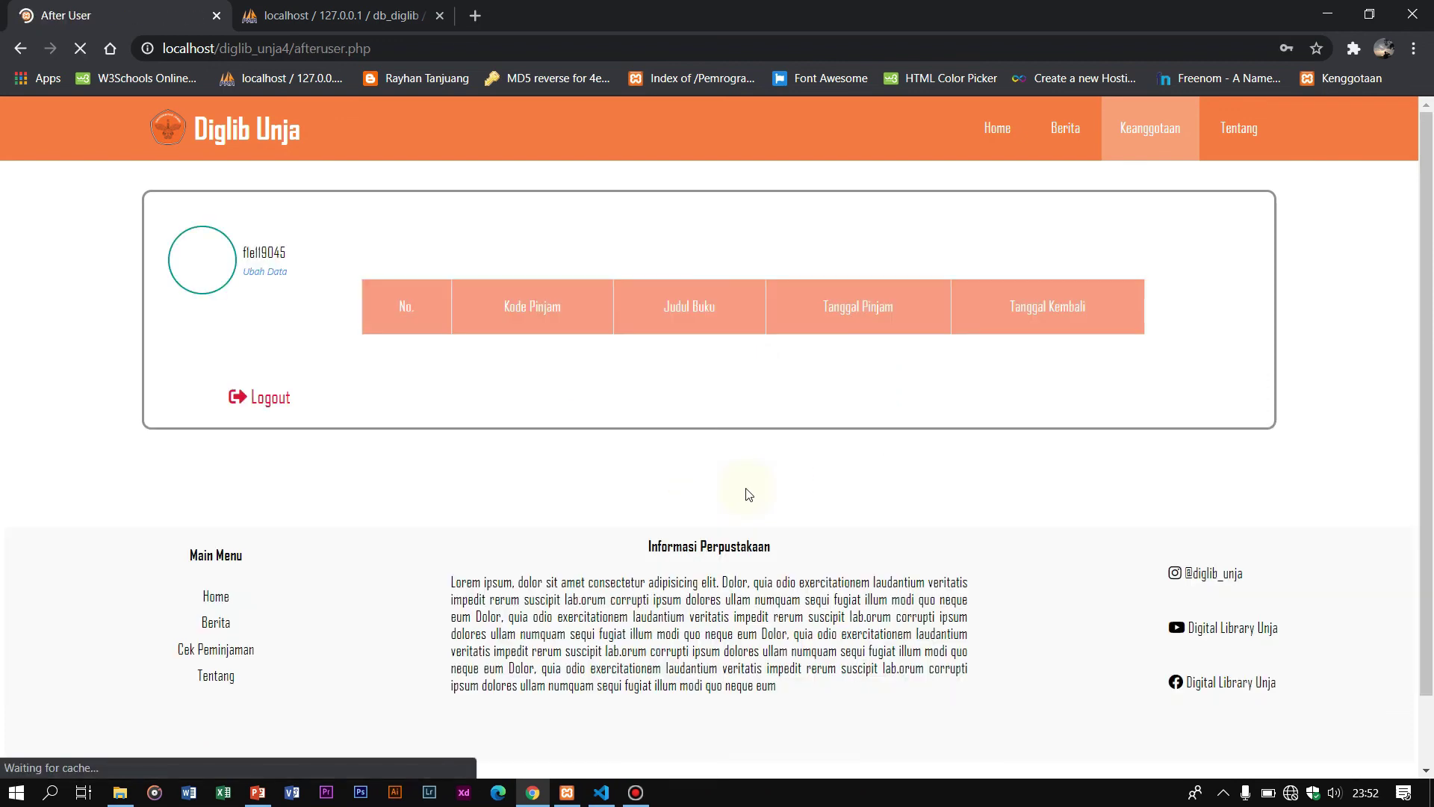
left_click_drag(292, 290, 1257, 386)
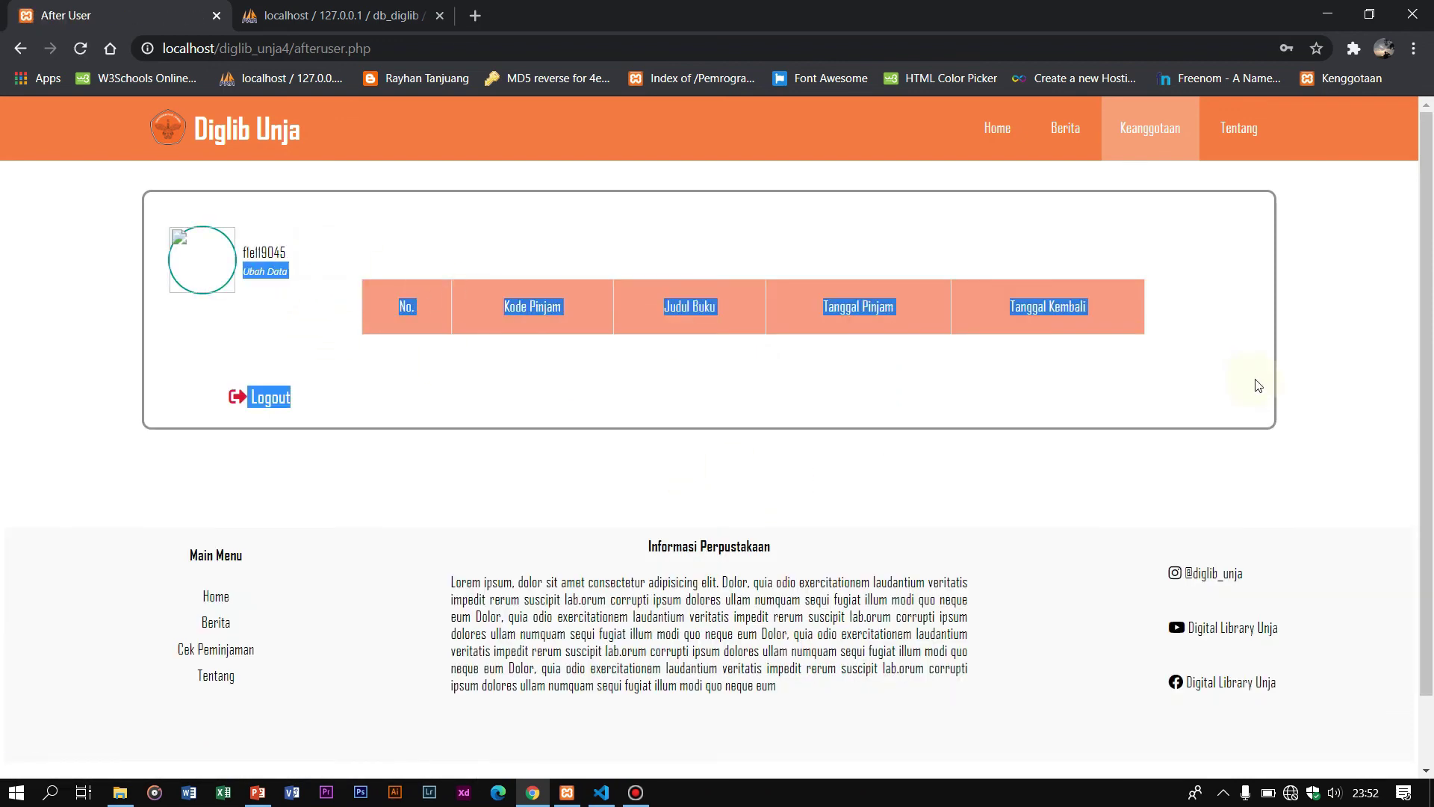
left_click(125, 188)
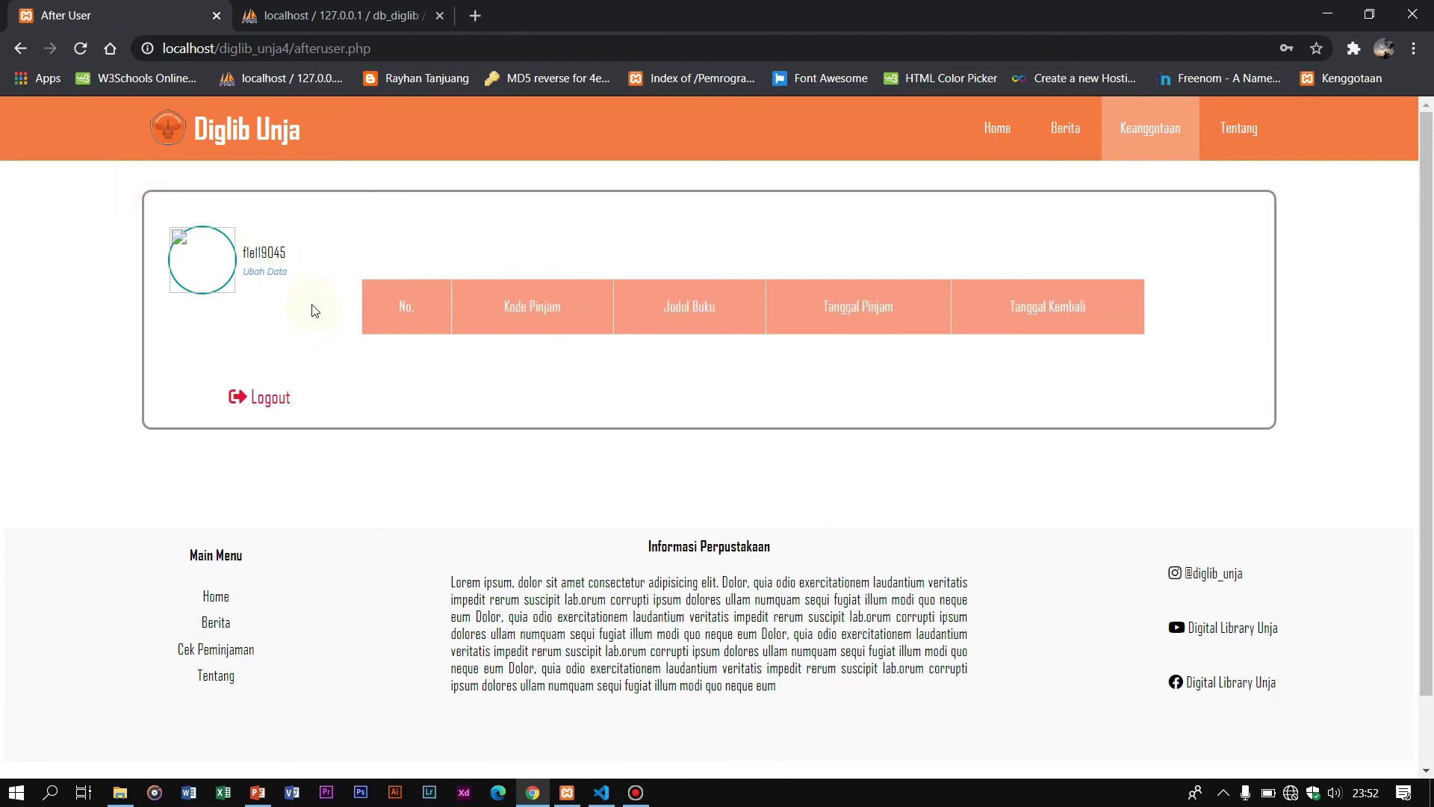
Step: Open Ubah Data and choose download.png from Pictures > GAMBAR BAGROUND as the profile picture
left_click(264, 272)
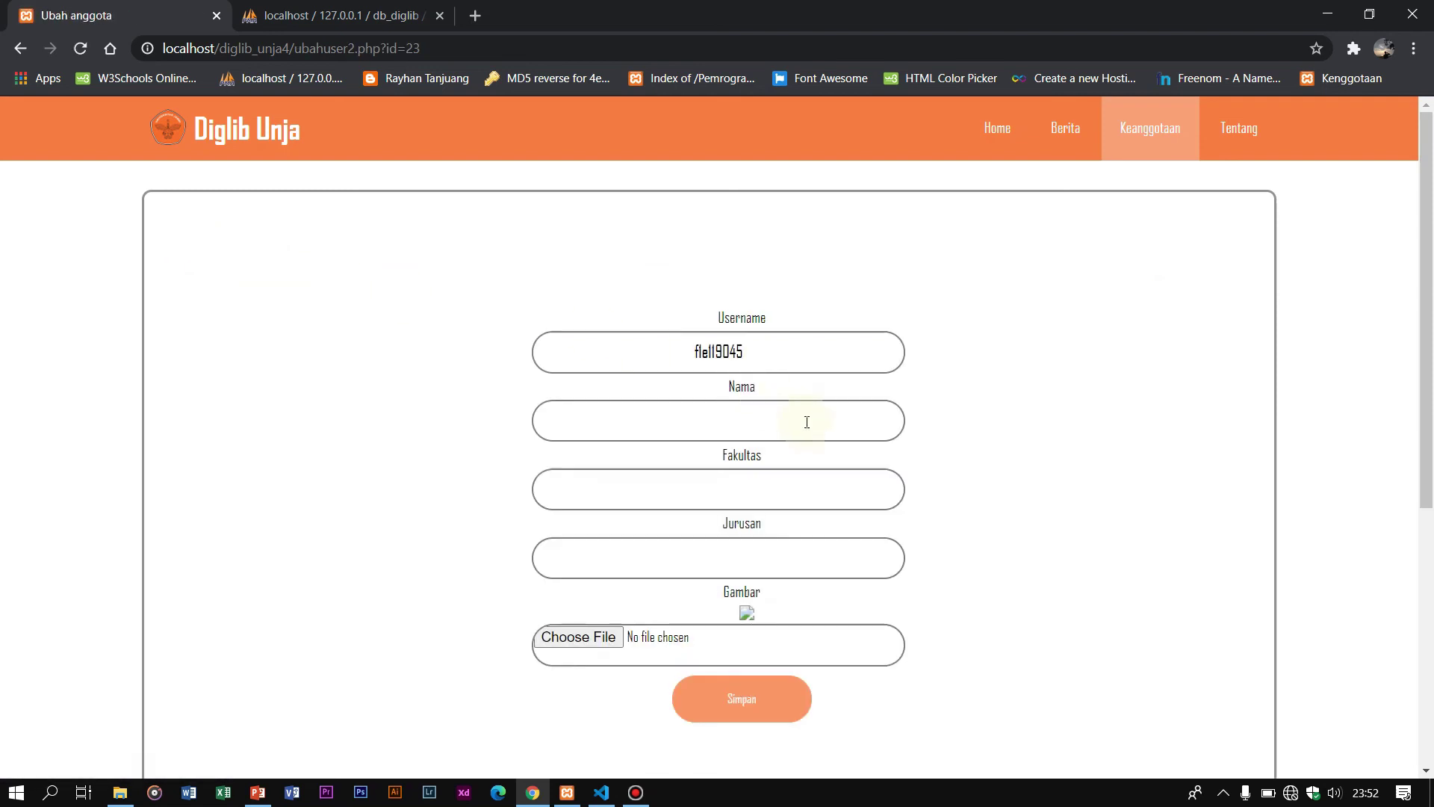
left_click(603, 647)
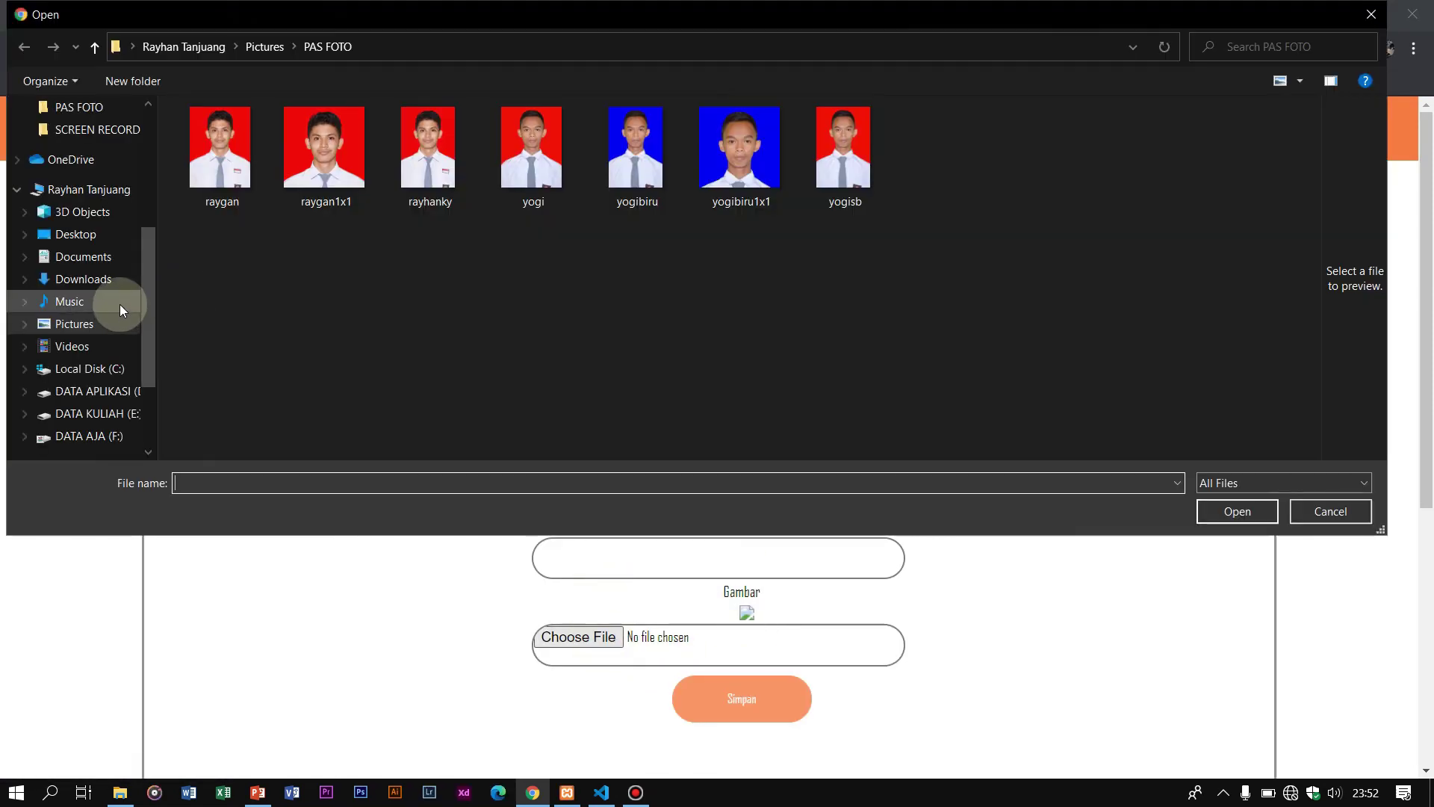
scroll(120, 304, "up", 5)
left_click(91, 189)
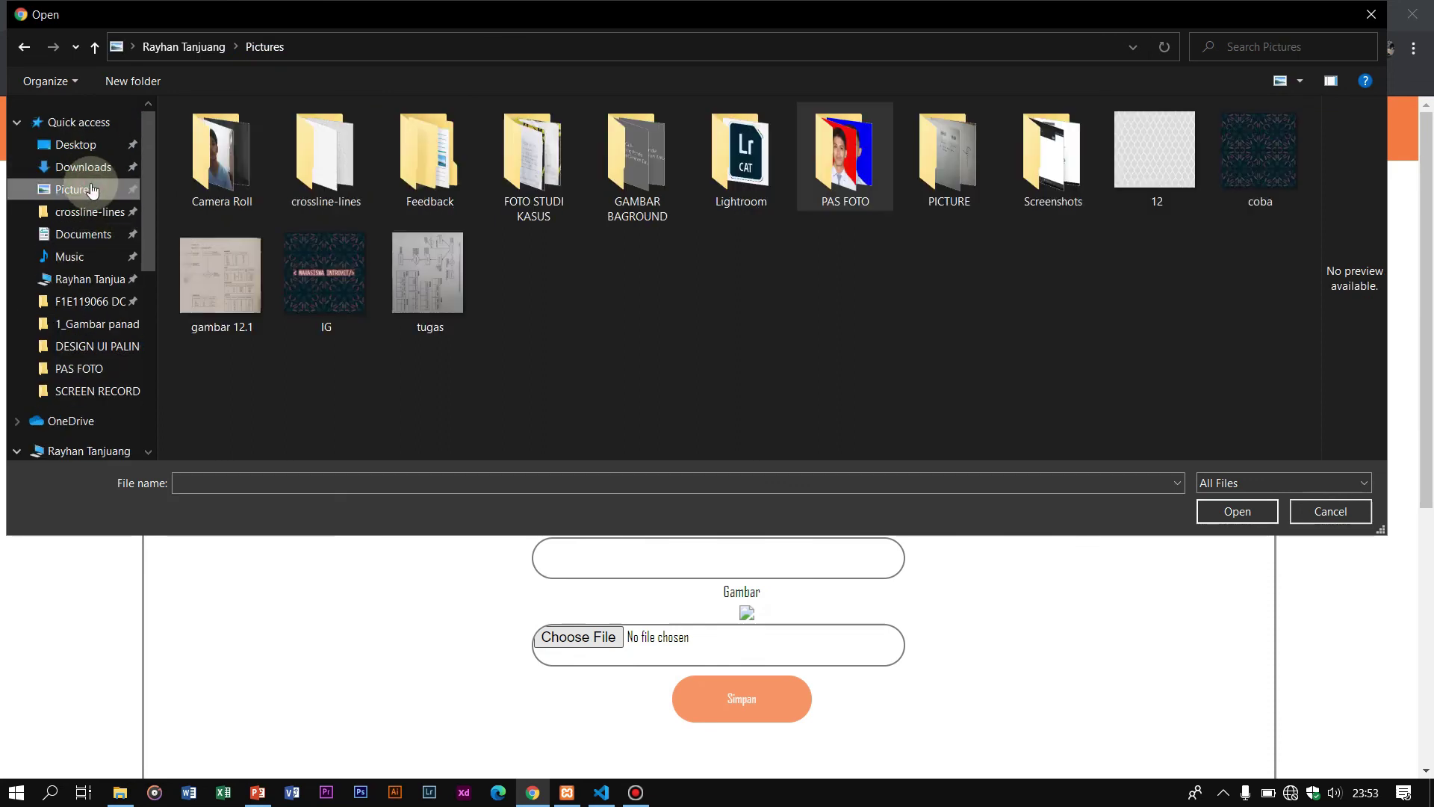
double_click(638, 166)
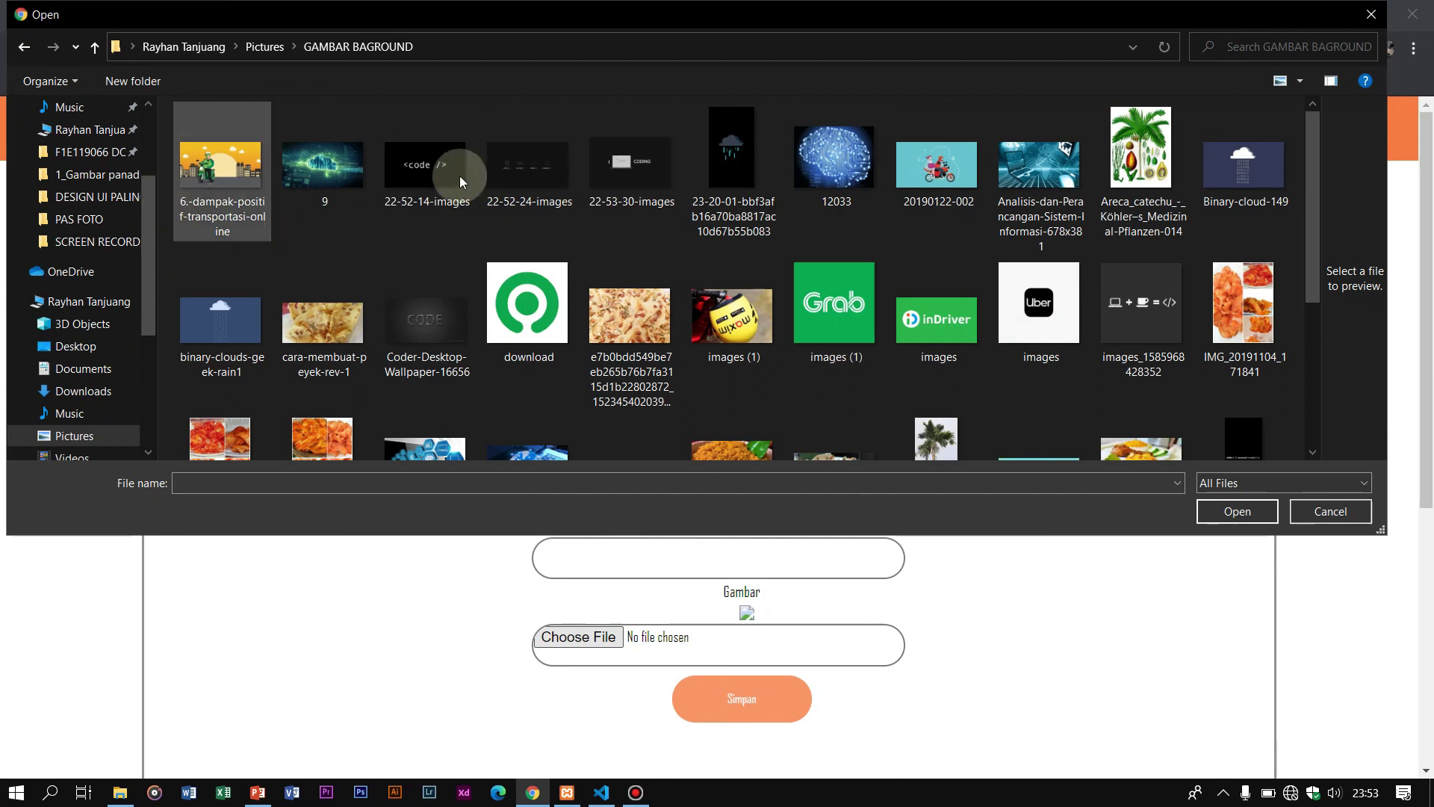
left_click(527, 306)
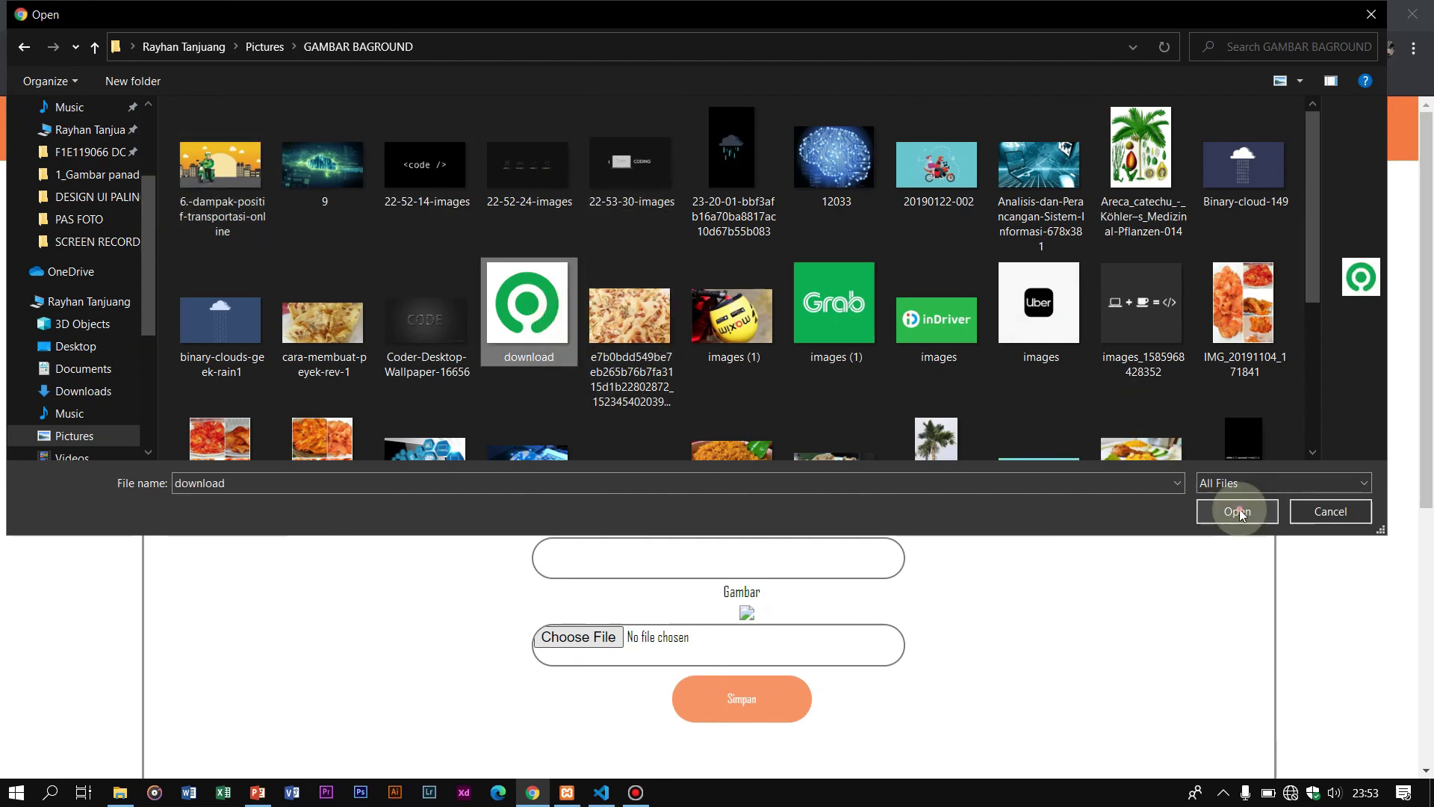
left_click(1238, 510)
scroll(750, 690, "down", 3)
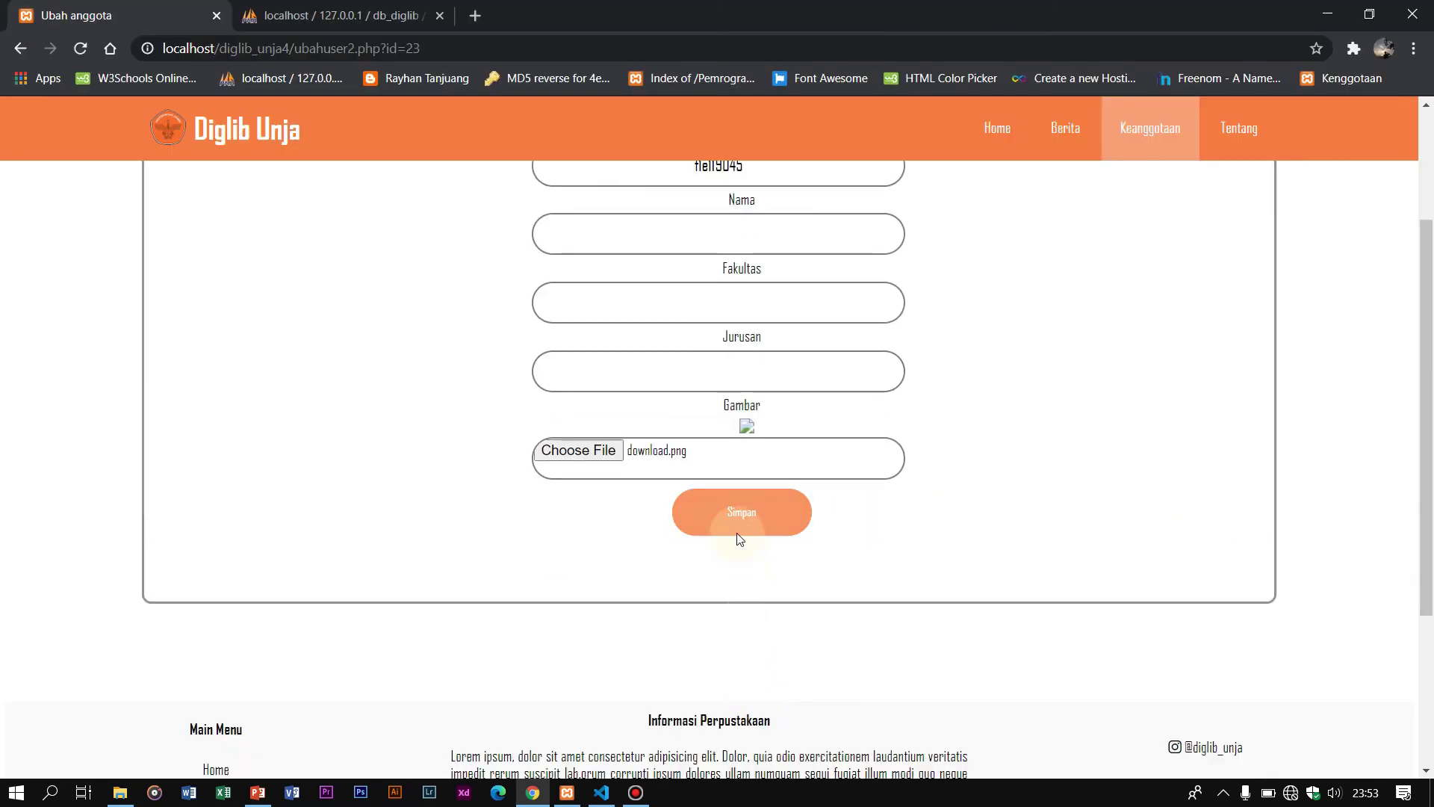
scroll(720, 333, "up", 1)
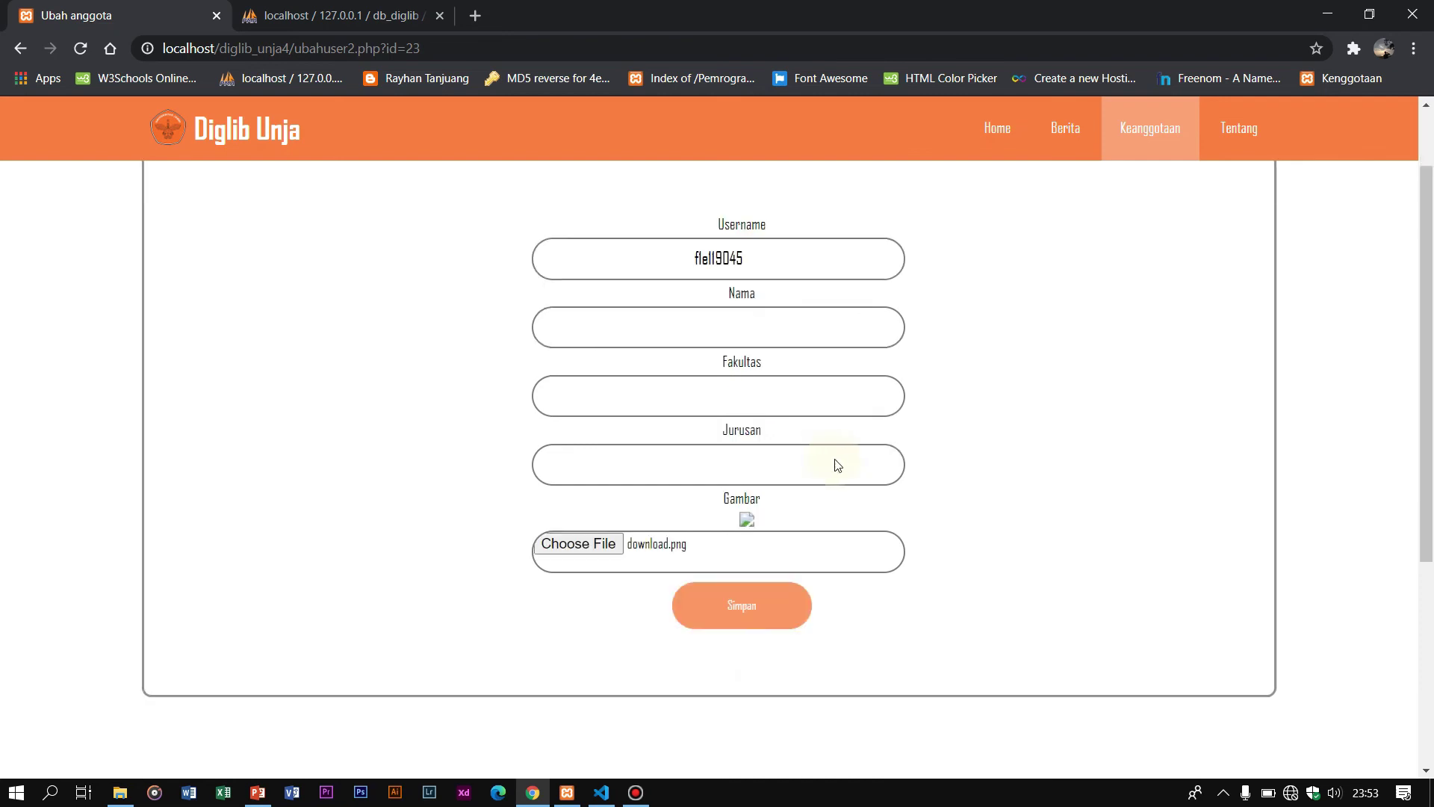
Step: Enter the member's full name in the Nama field
left_click(761, 327)
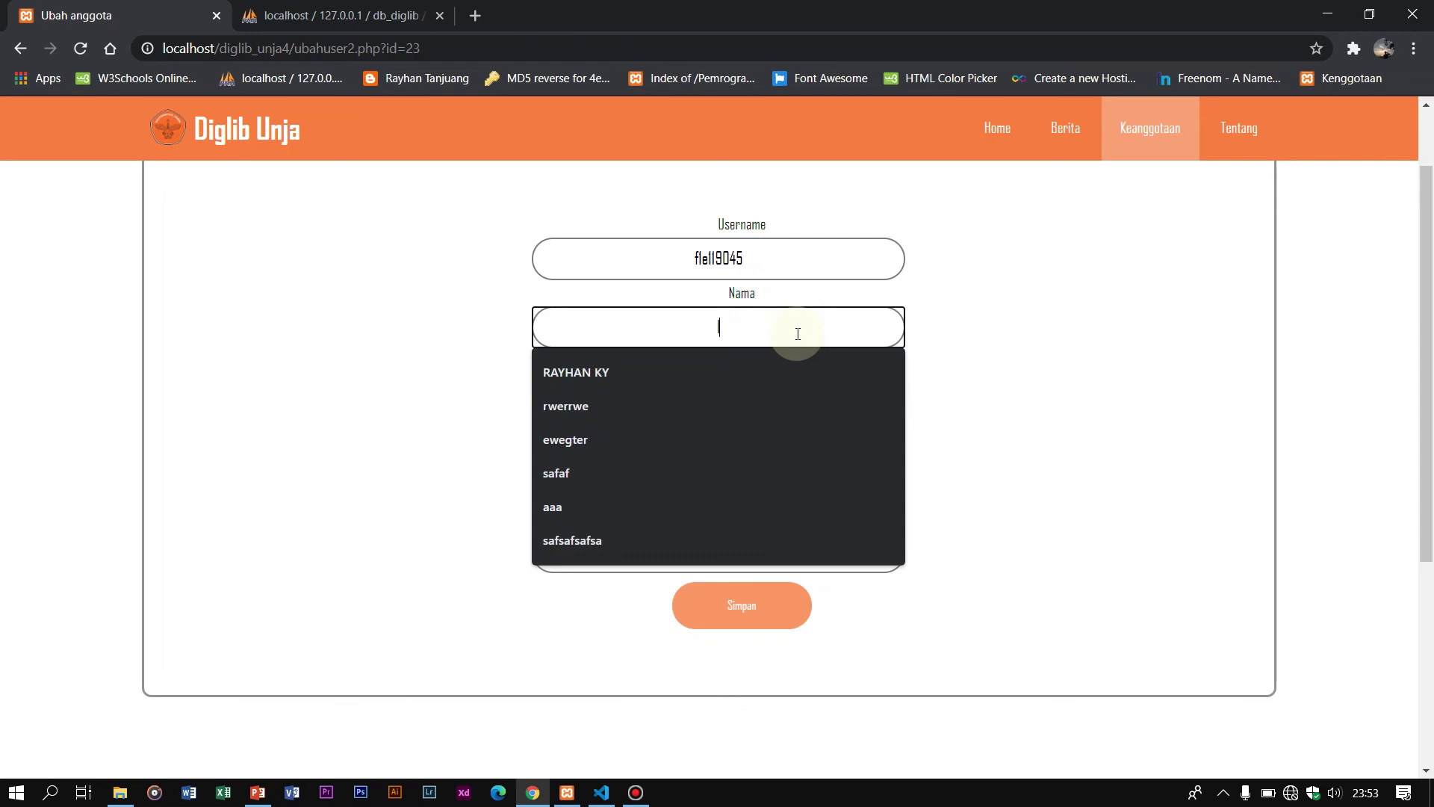
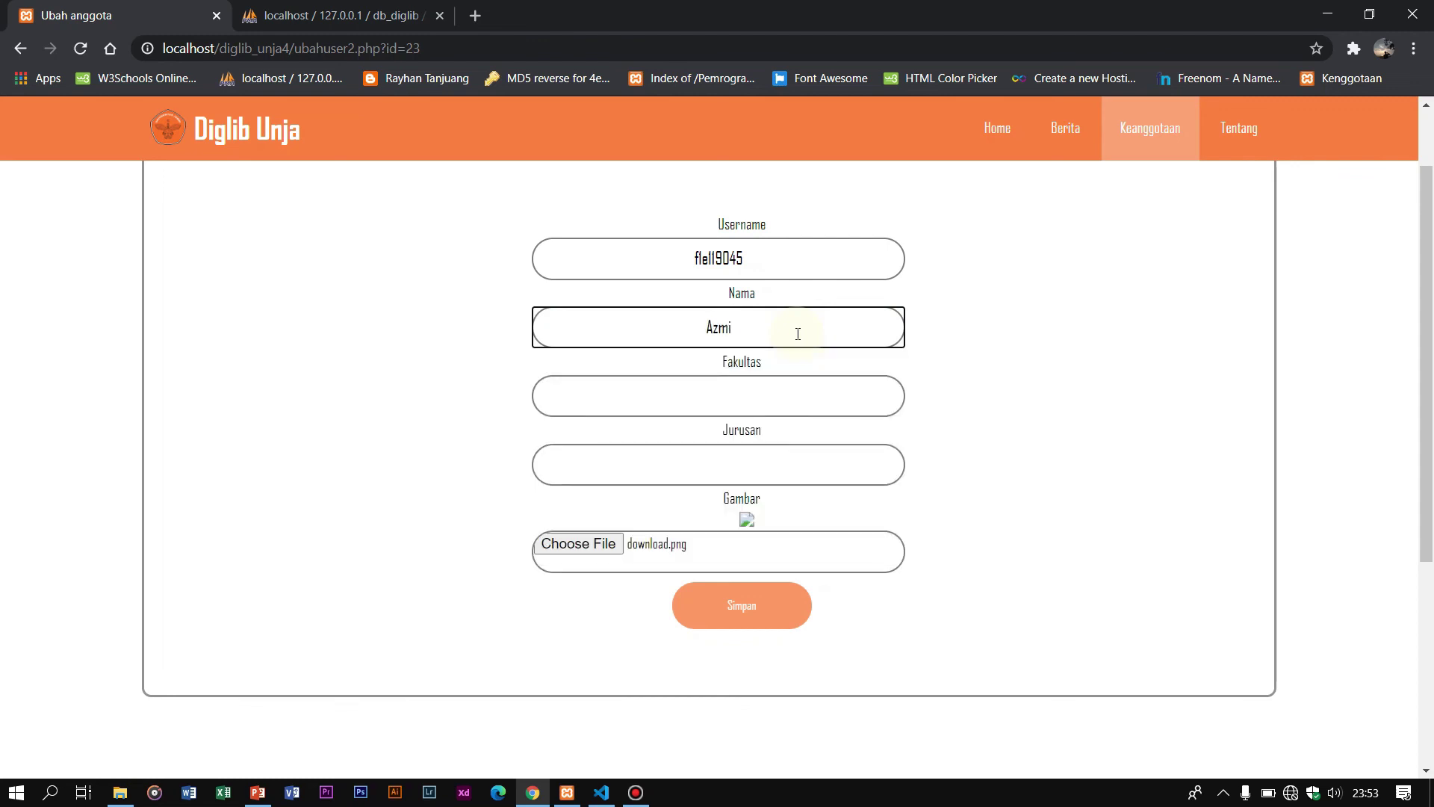
Step: Set Fakultas to FKIP and Jurusan to Pendidikan Luar Biasa, then save with Simpan
left_click(816, 378)
type("Huku")
key("BackSpace")
key("BackSpace")
key("BackSpace")
key("BackSpace")
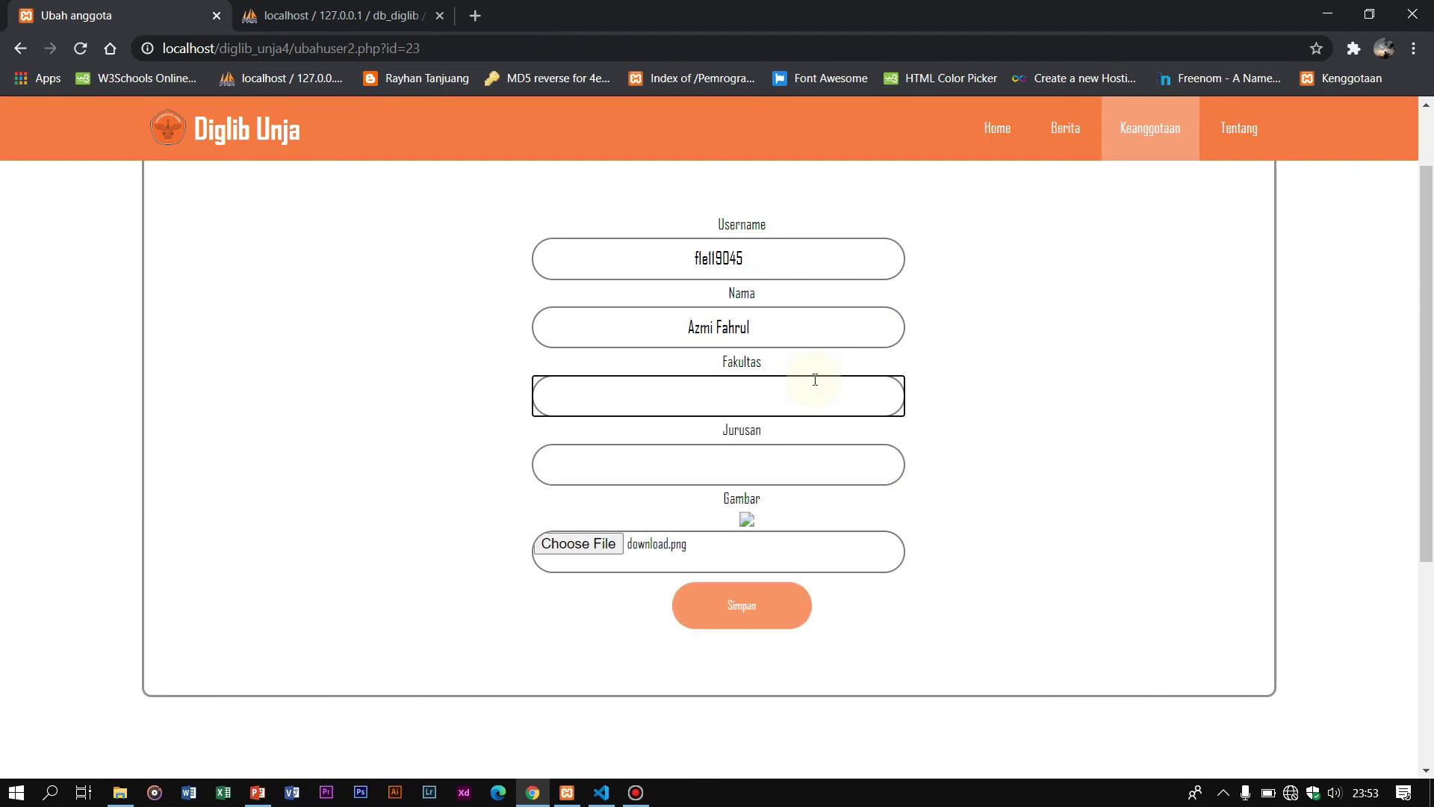
type("FKIP")
left_click(839, 463)
type("Pendiu")
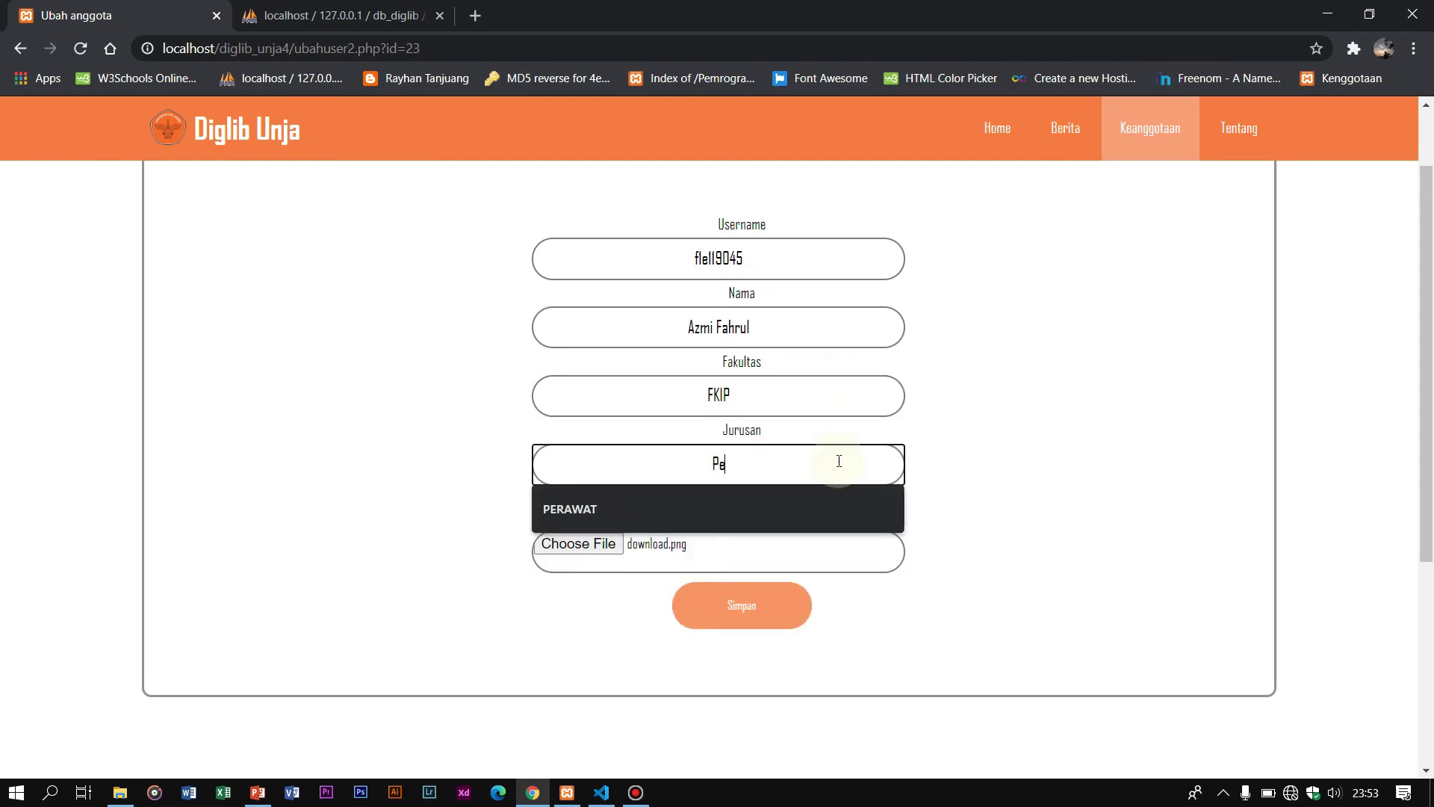
key("BackSpace")
type("idkan")
key("BackSpace")
key("BackSpace")
key("BackSpace")
key("BackSpace")
key("BackSpace")
type("dikan Luar Biasa")
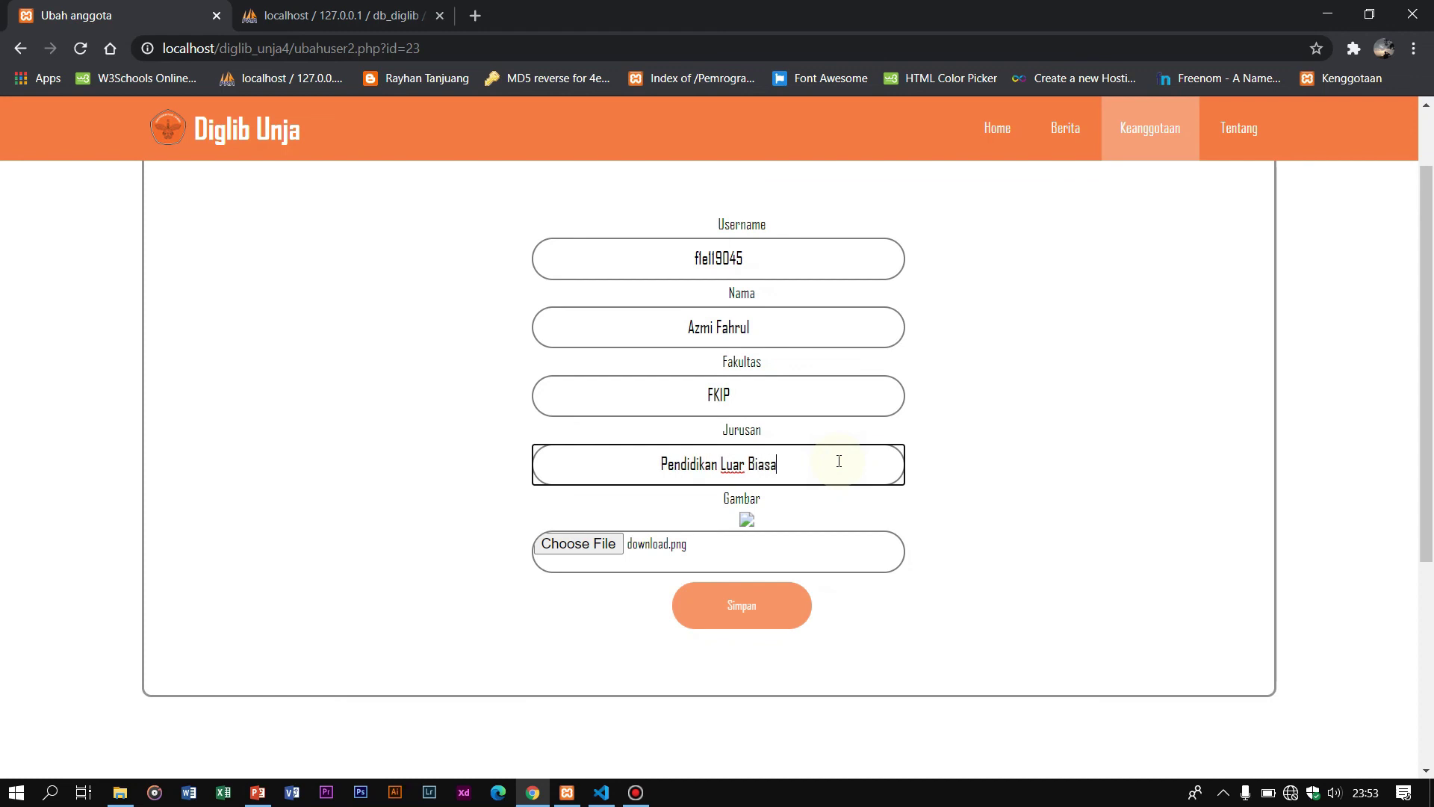
left_click(768, 613)
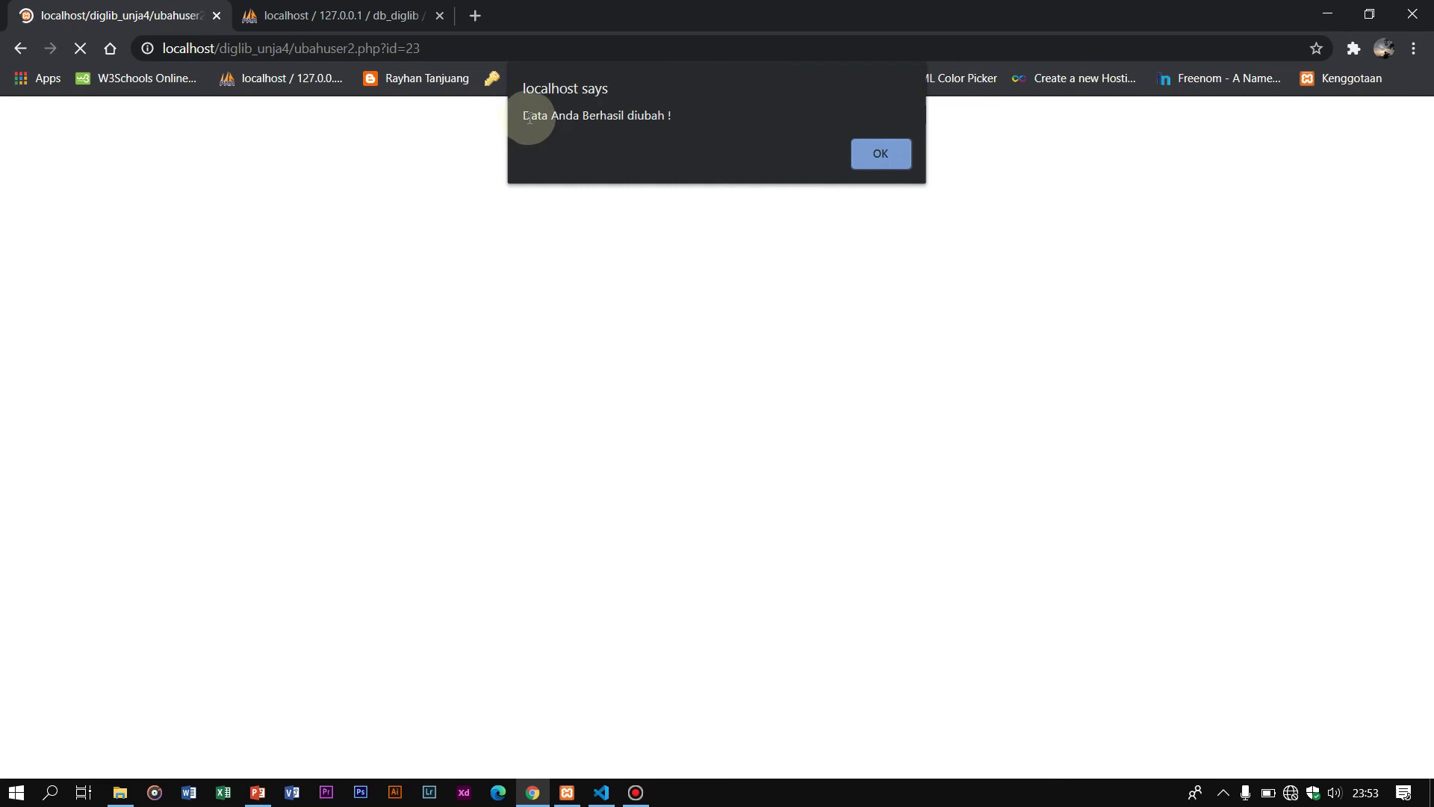
Step: Dismiss the success alert and log out of the member account
left_click(881, 153)
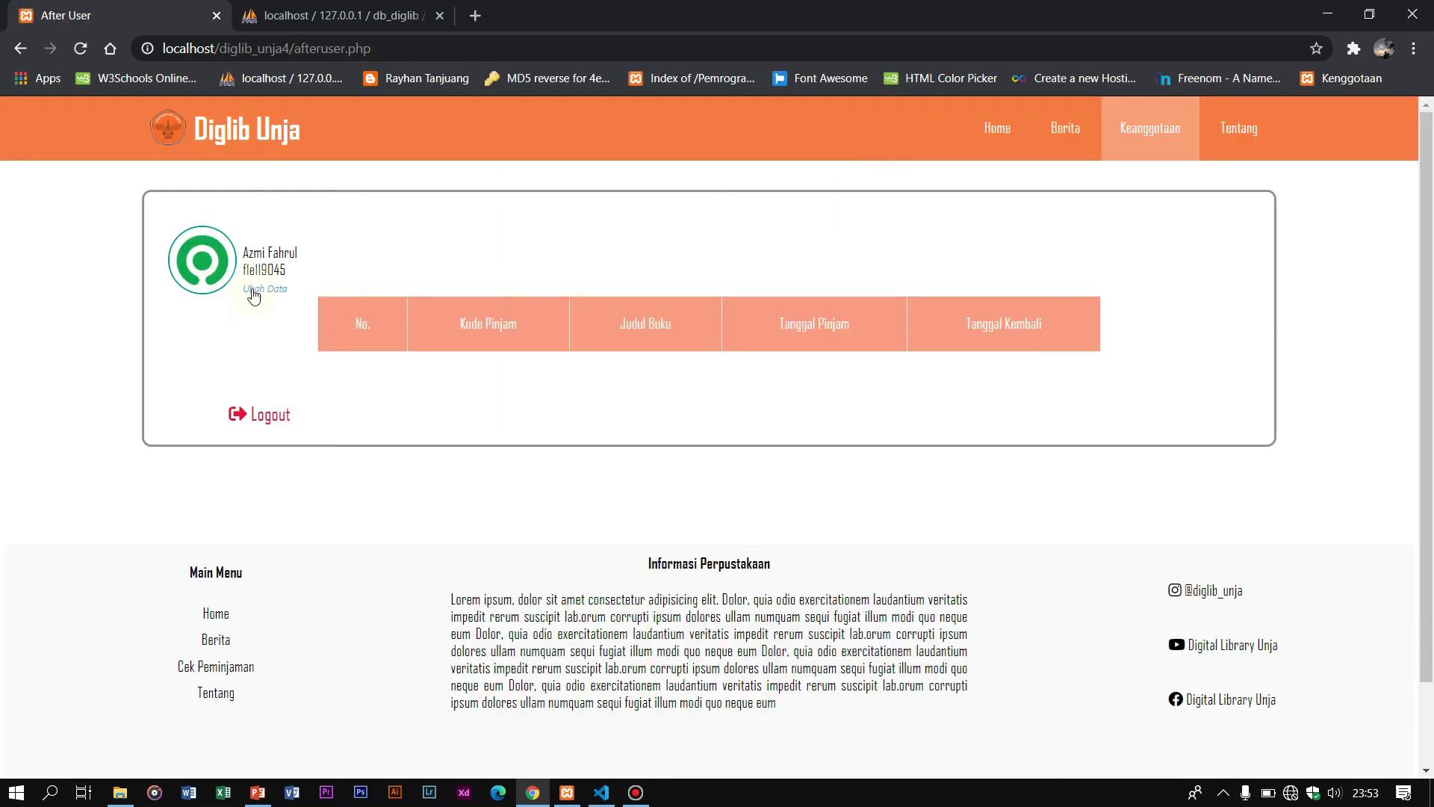
left_click(520, 323)
left_click(269, 422)
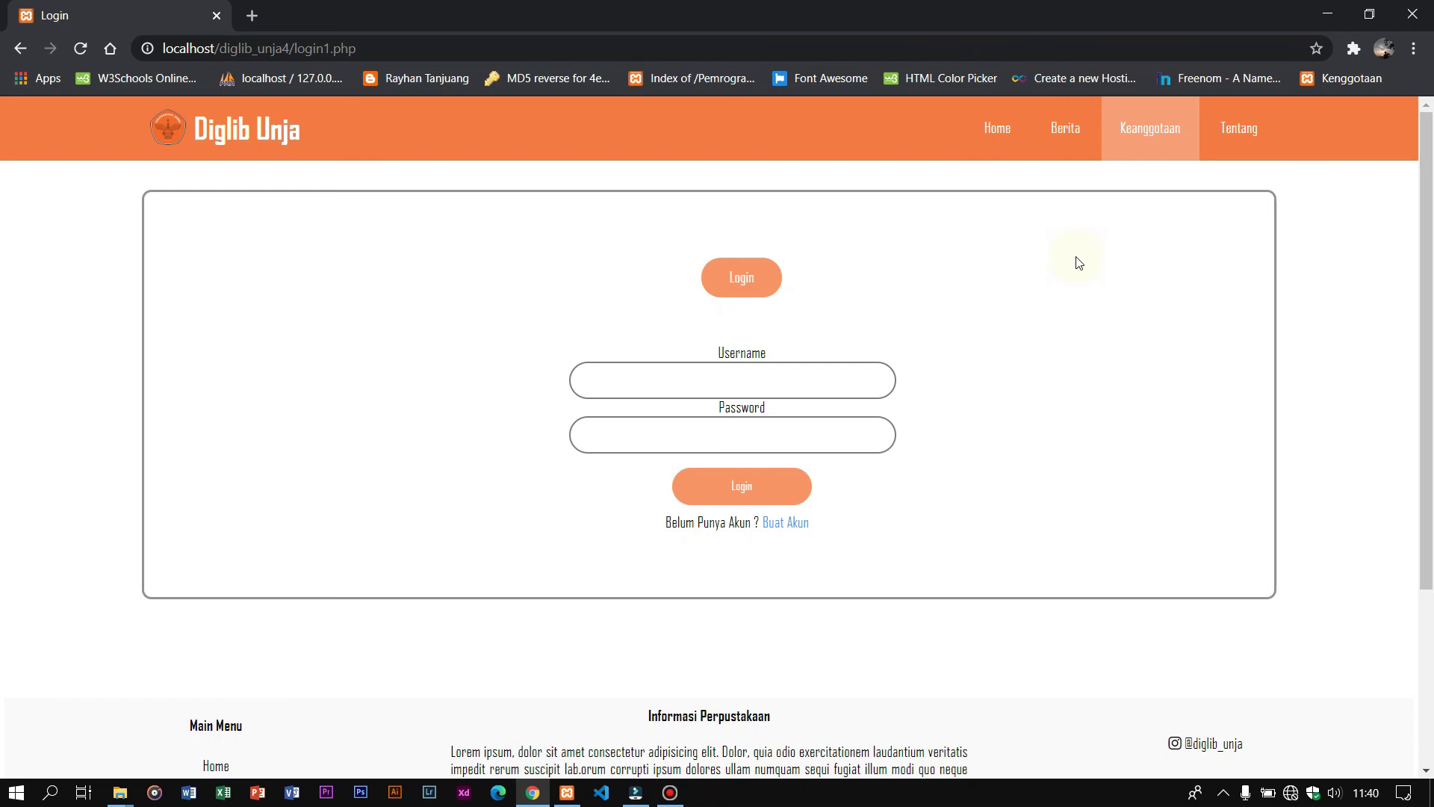
Step: Log in as 'admin' with the administrator password
left_click(691, 390)
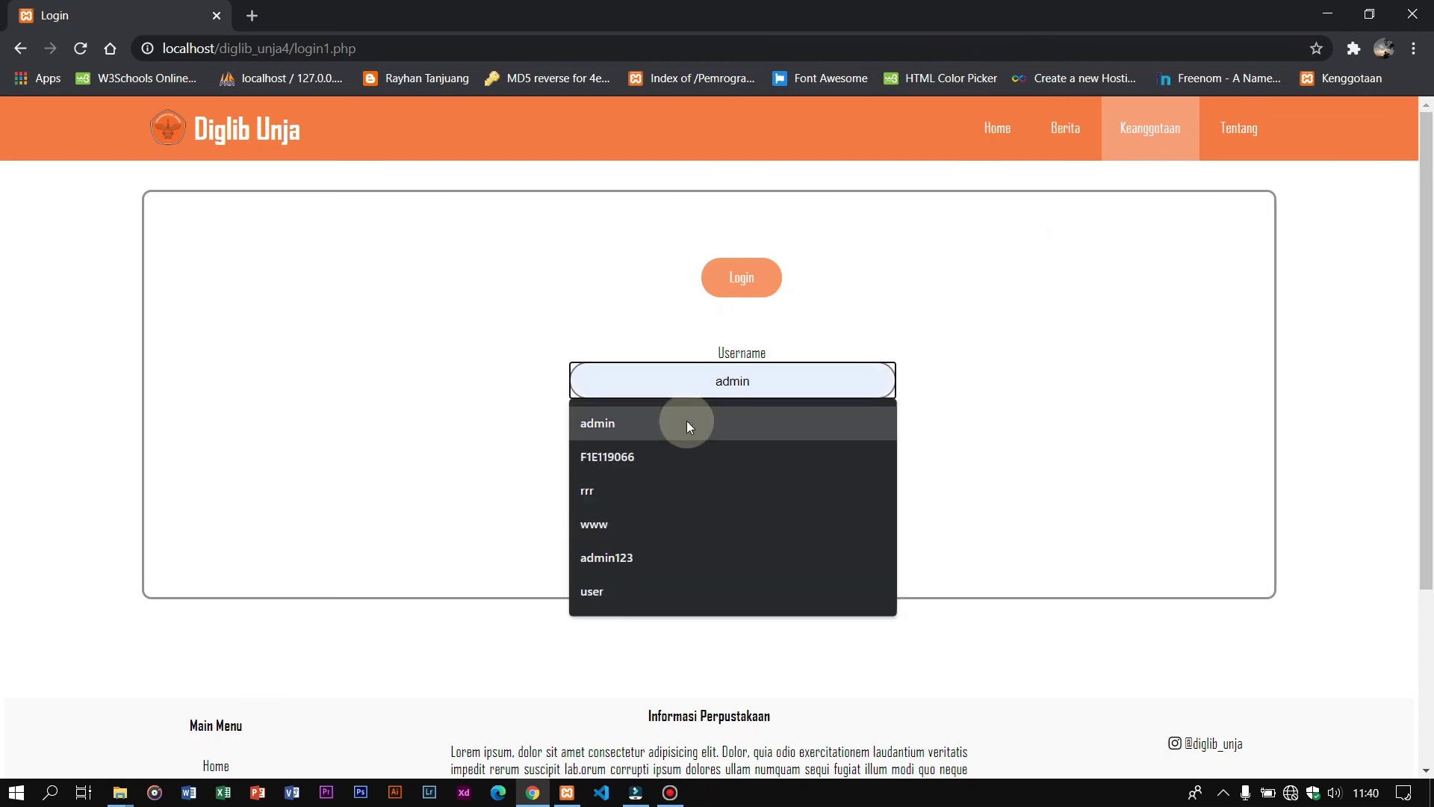
left_click(687, 420)
left_click(701, 441)
type("admin")
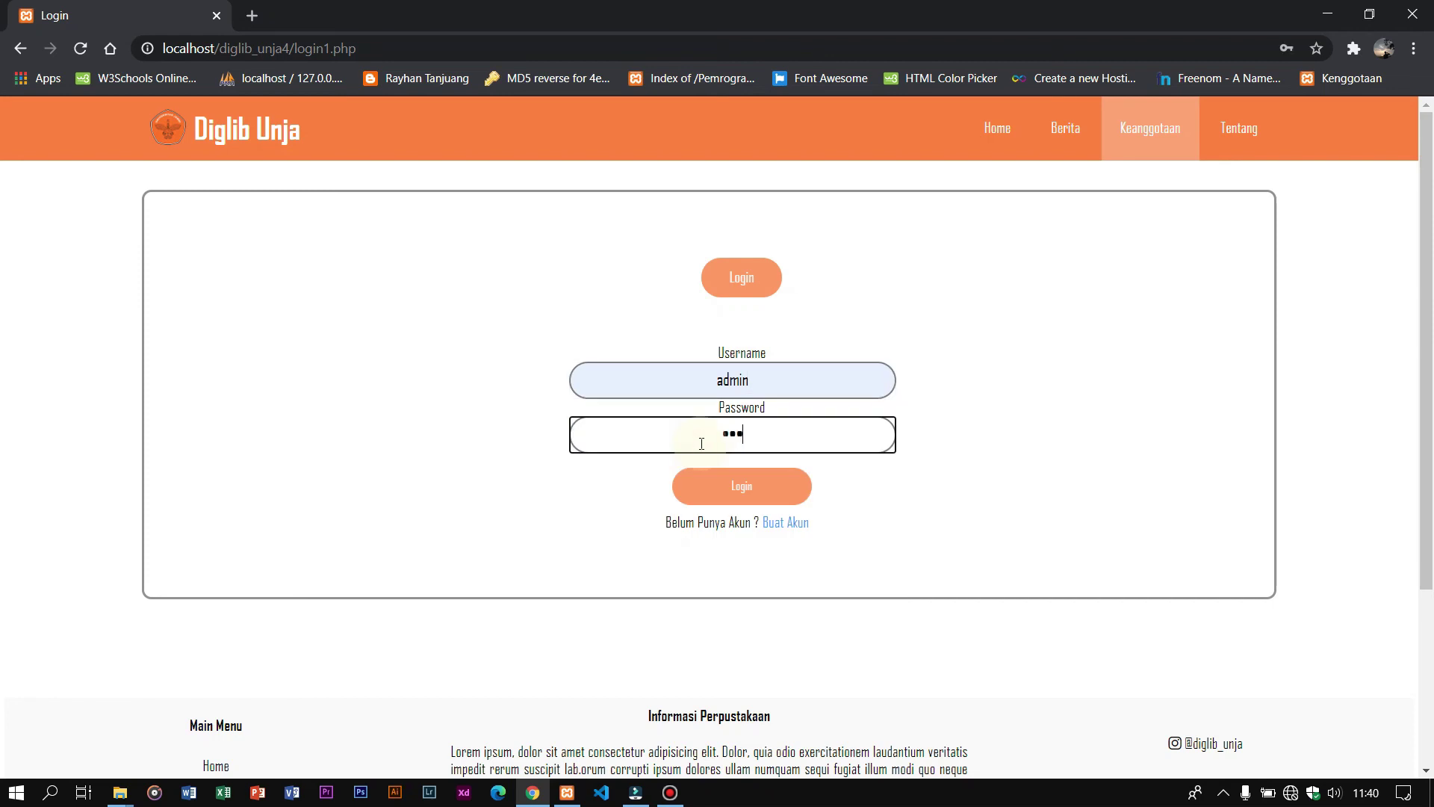
left_click(717, 477)
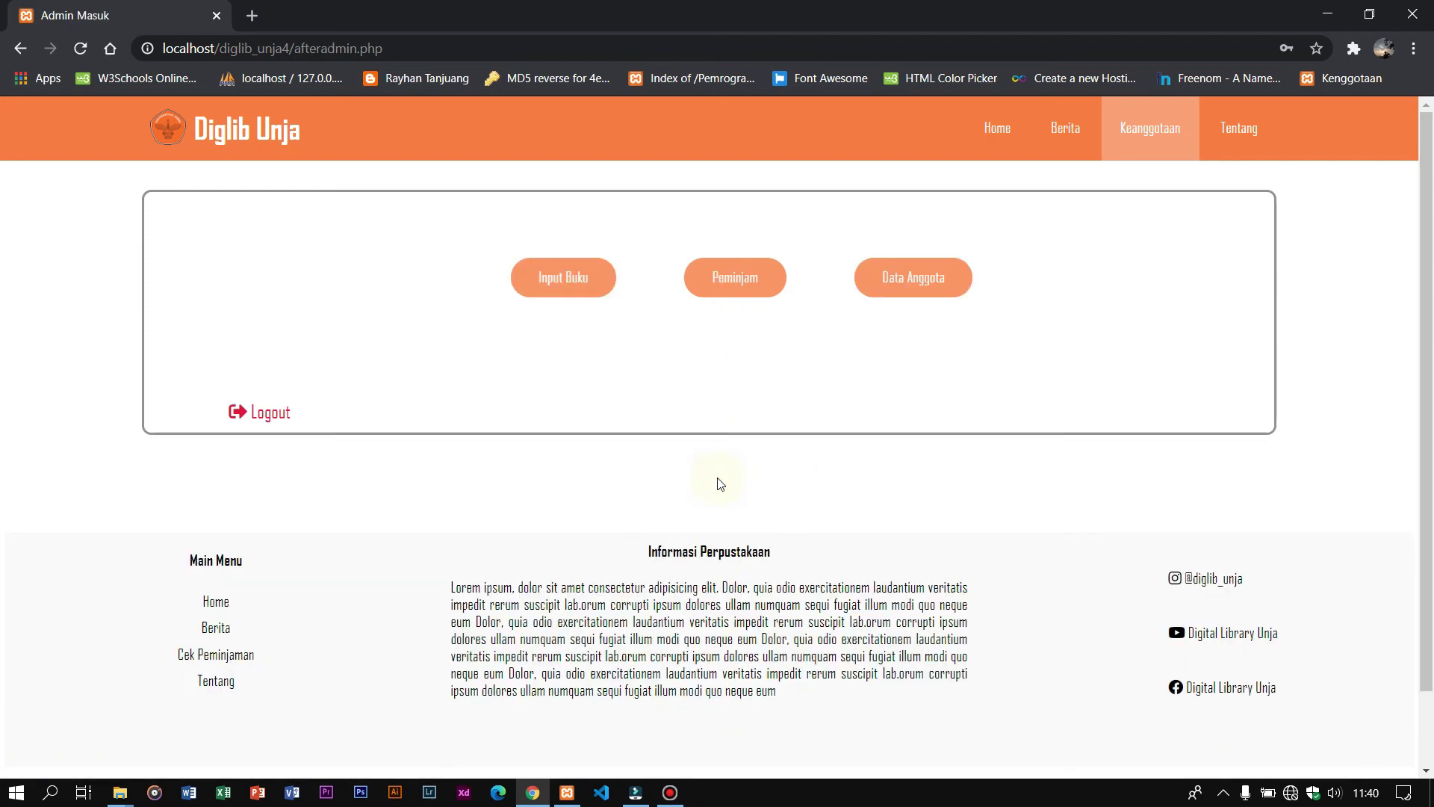
Step: Open Data Anggota and check the edited member's row on page 2, with its new major and photo
left_click(912, 282)
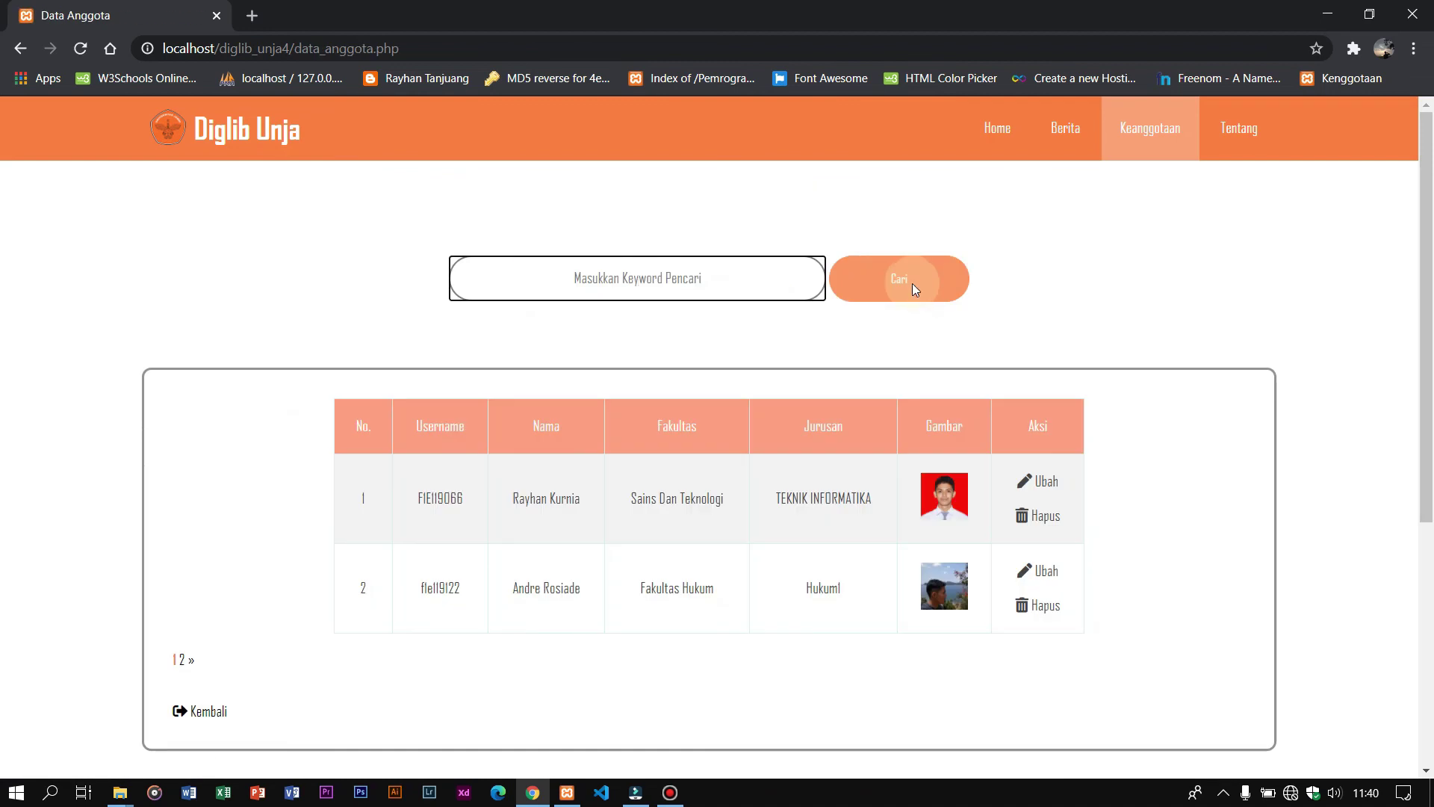
scroll(348, 516, "down", 3)
triple_click(441, 312)
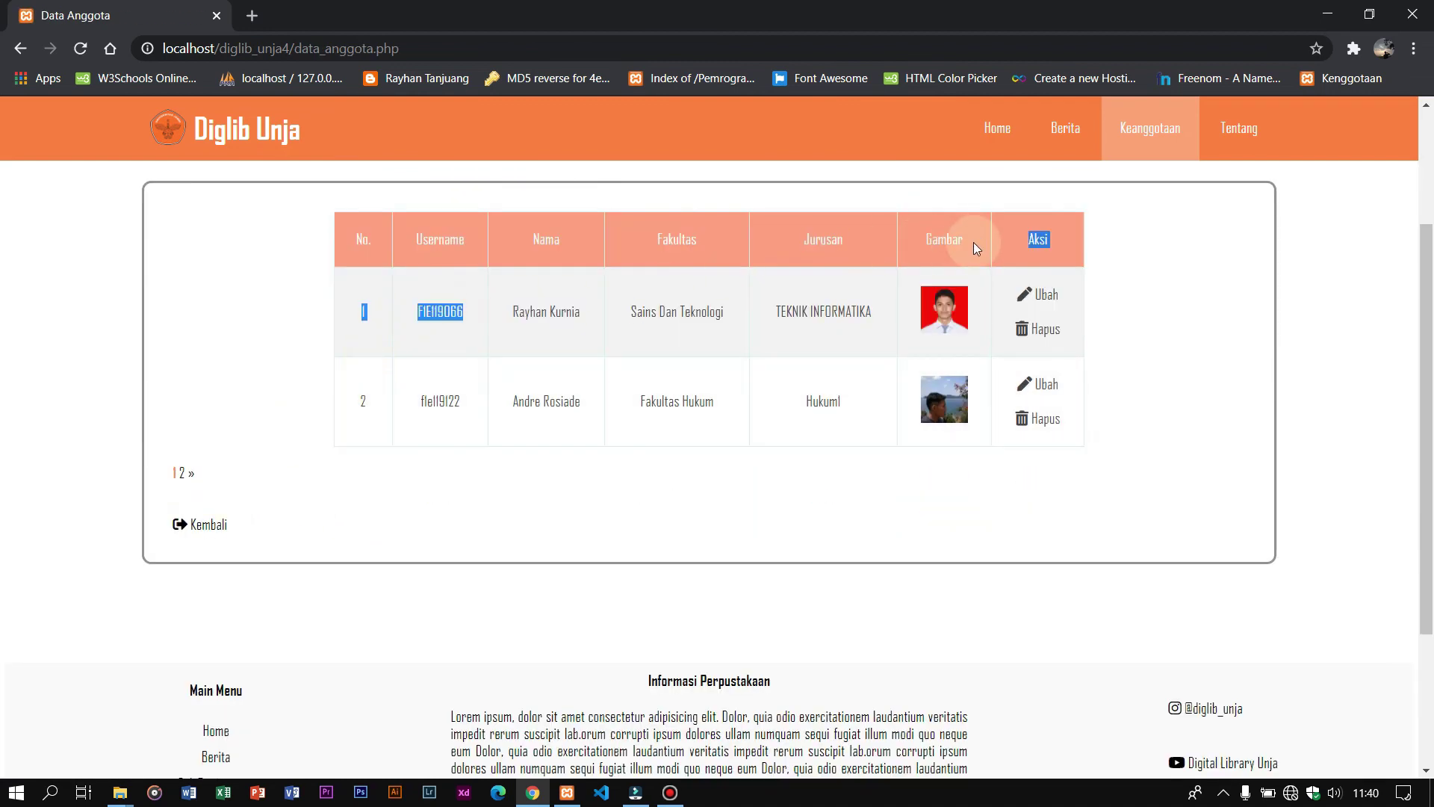
left_click(183, 475)
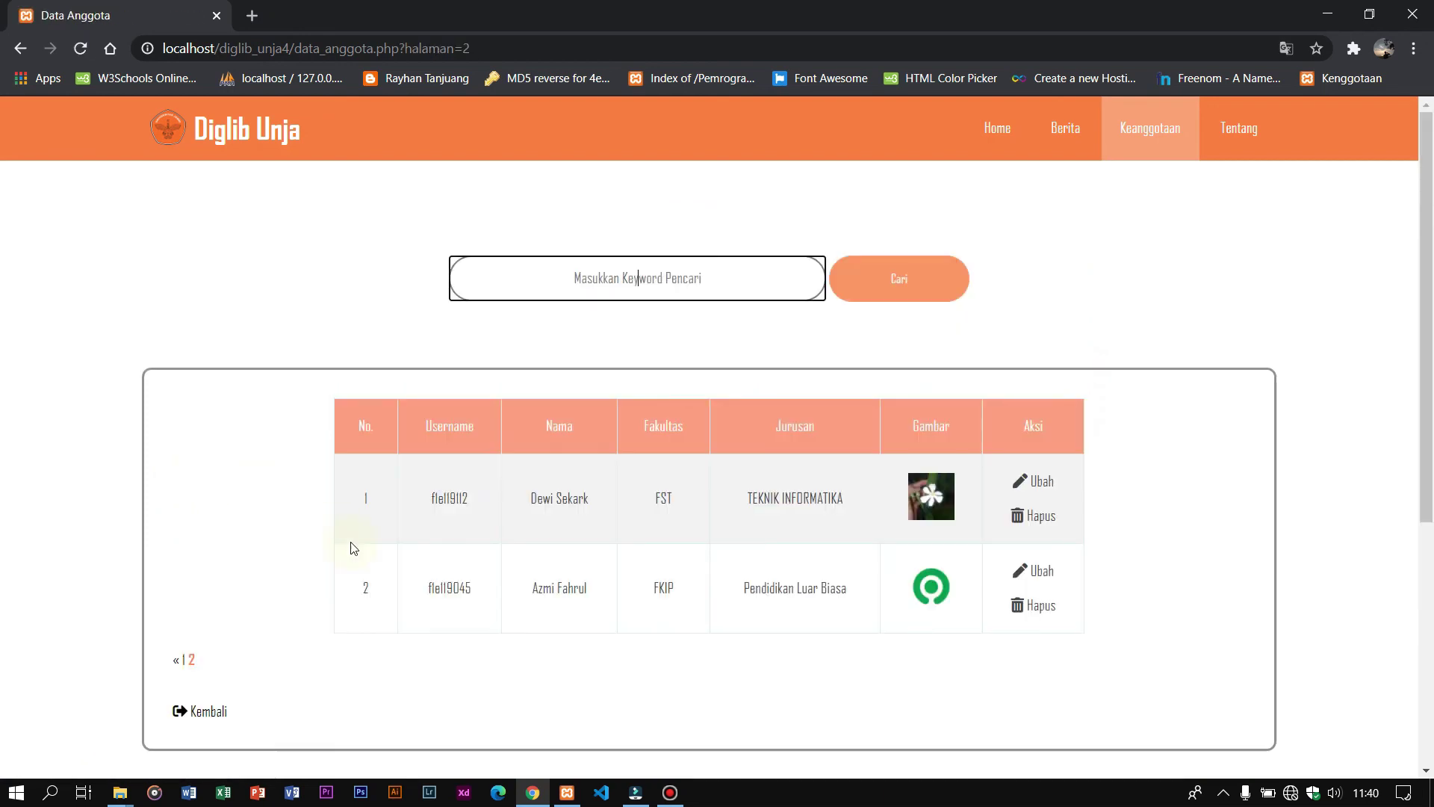
left_click_drag(430, 582, 1217, 599)
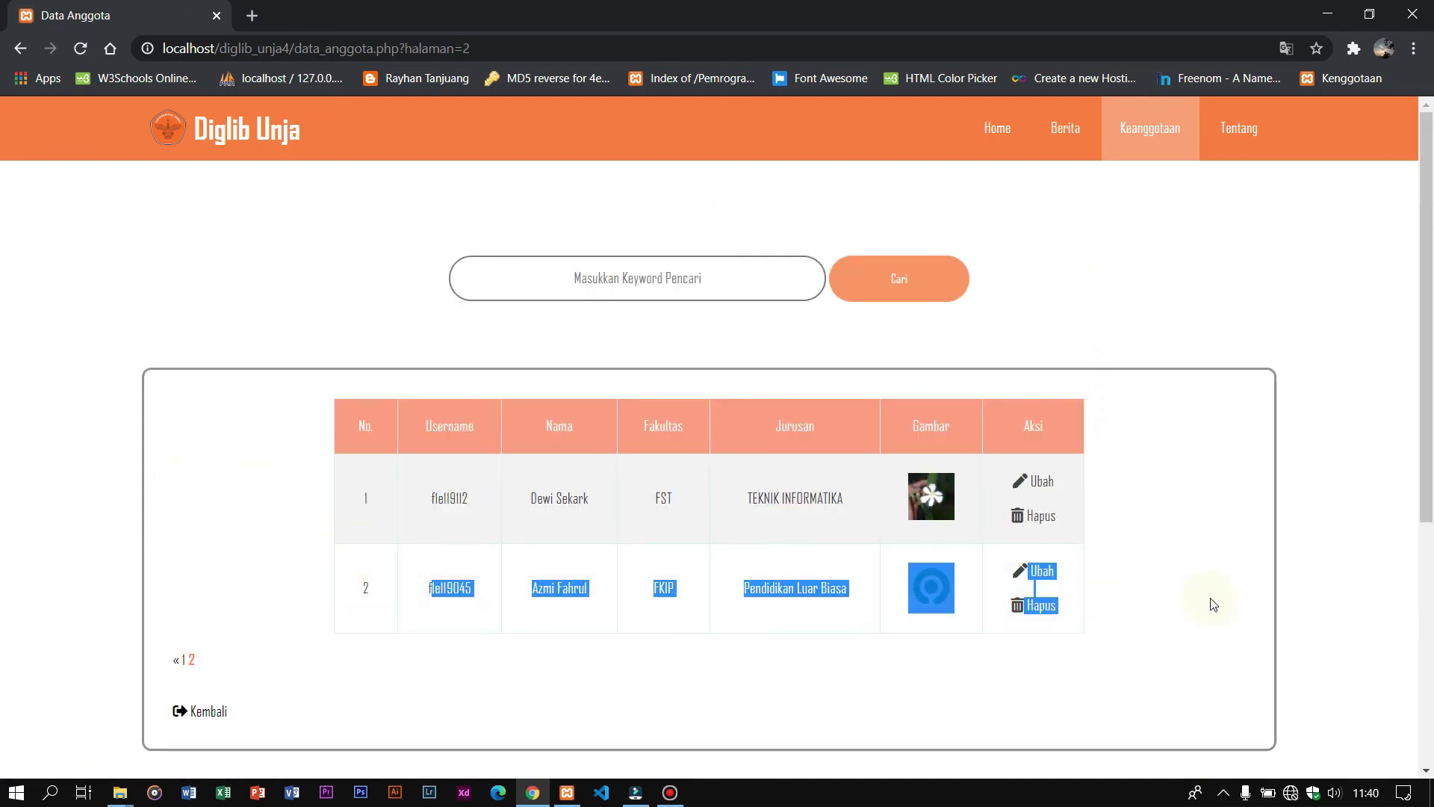
left_click(635, 676)
double_click(423, 586)
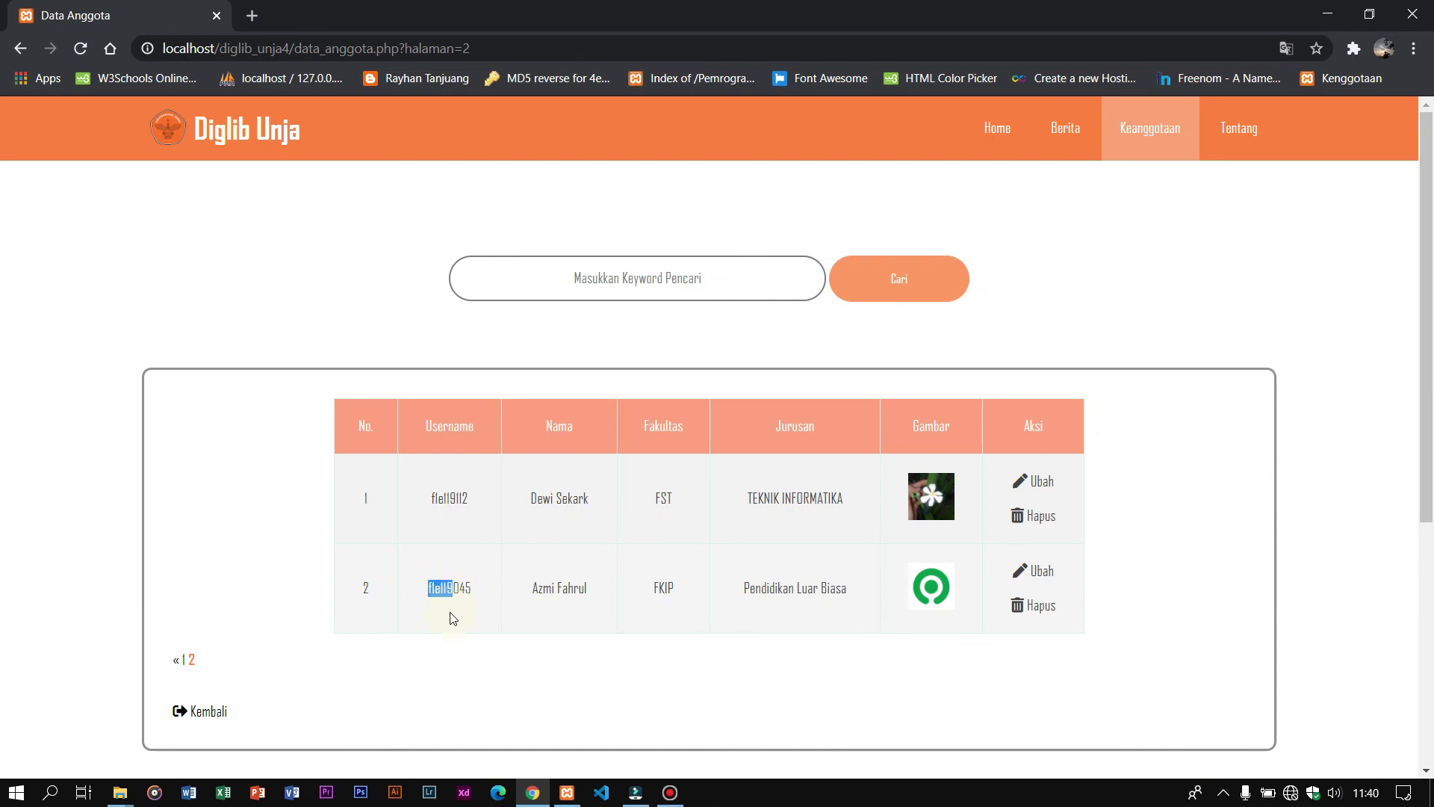
left_click(551, 617)
left_click_drag(751, 616, 922, 616)
left_click(958, 588)
Step: Return to the admin dashboard with Kembali and log out
left_click(928, 416)
left_click(924, 610)
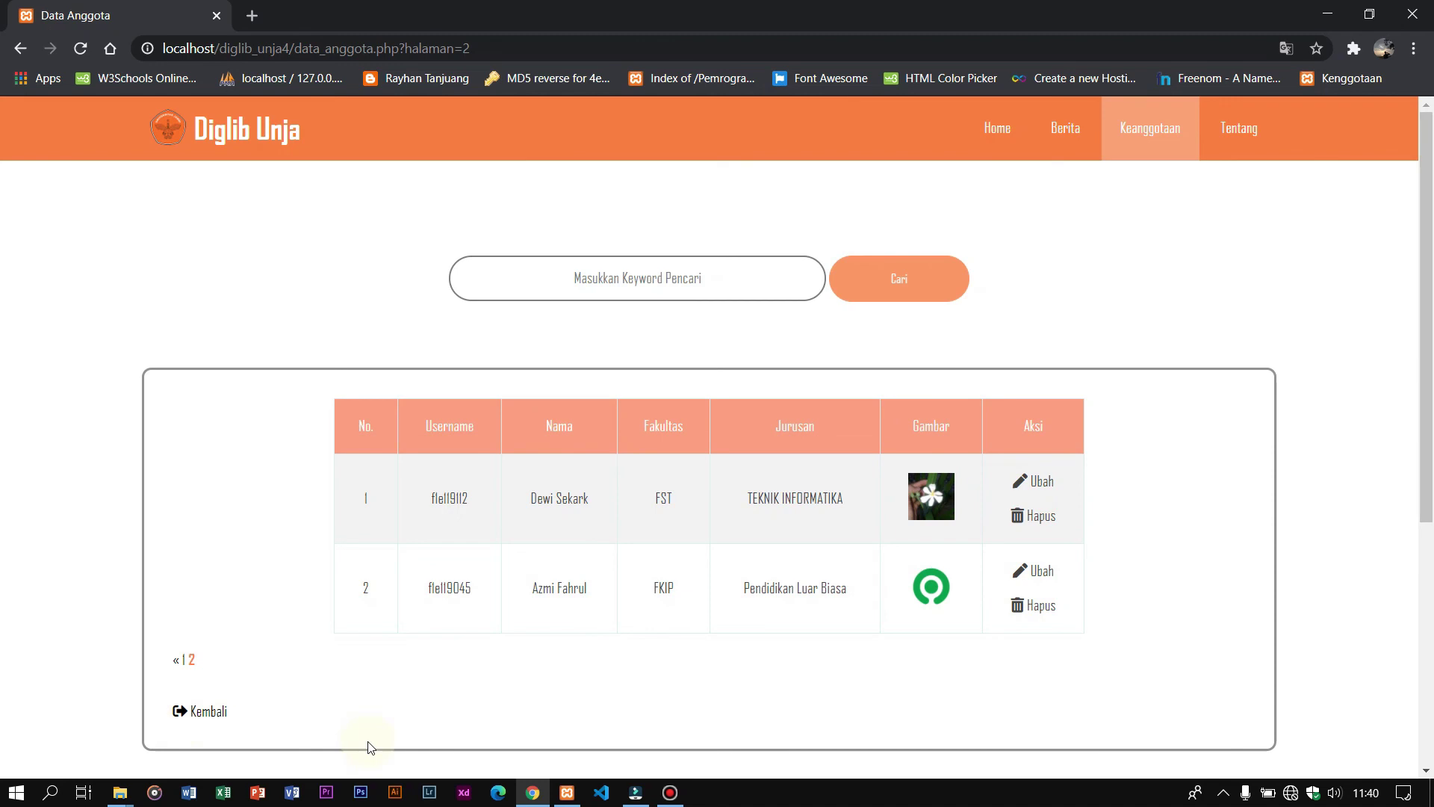
left_click(208, 713)
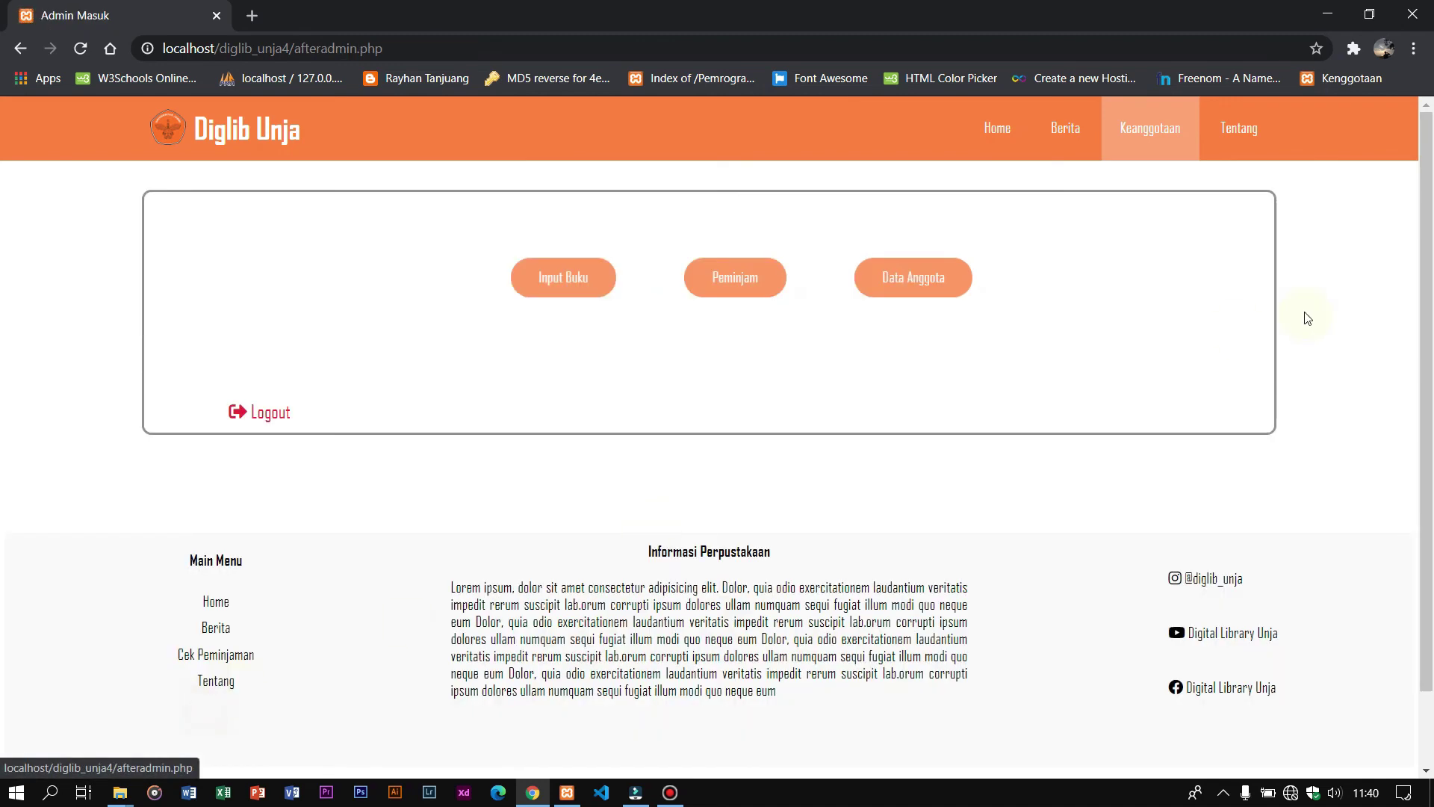
left_click(261, 412)
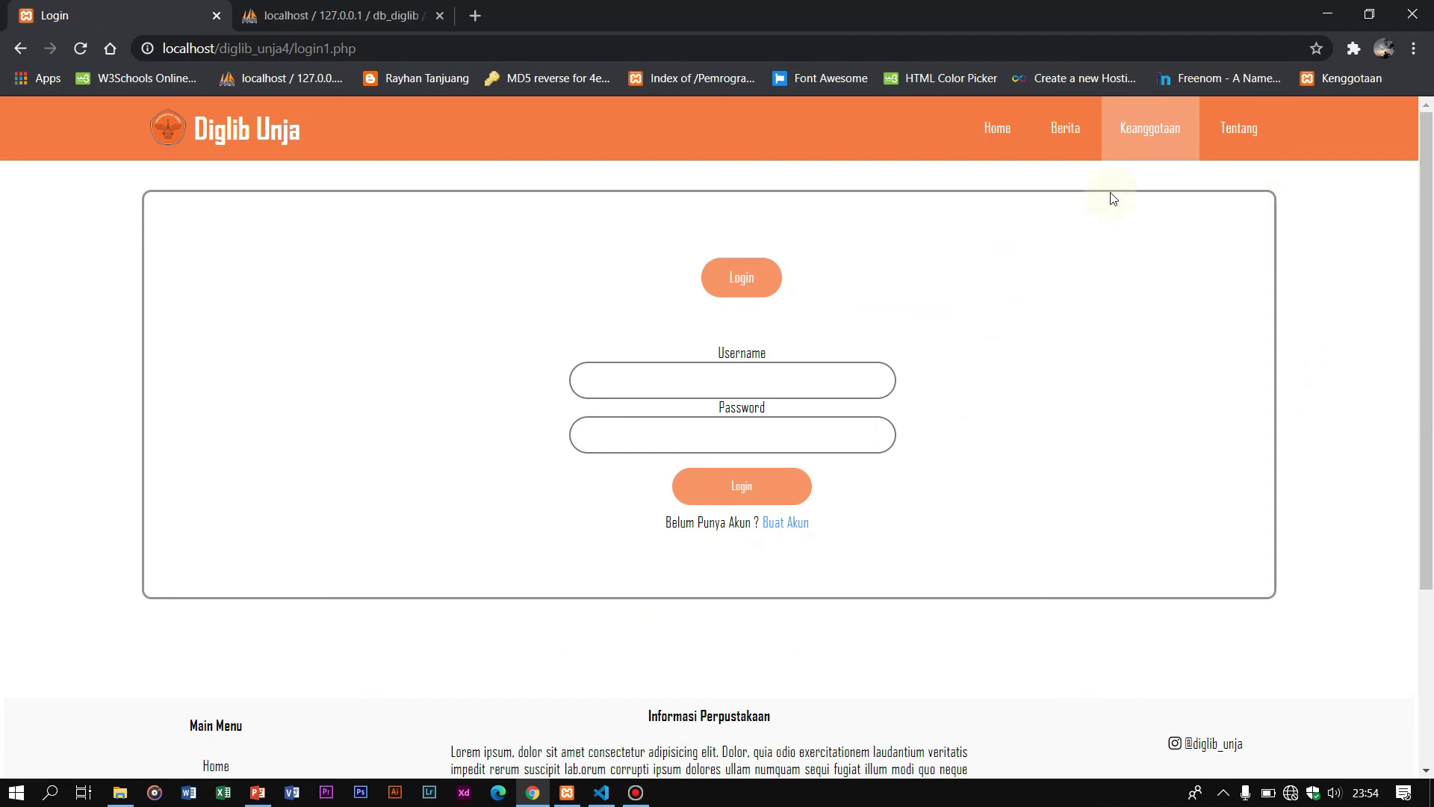
Step: Open the Tentang page and review the Kepala and Wakil Perpustakaan staff profiles
left_click(1254, 131)
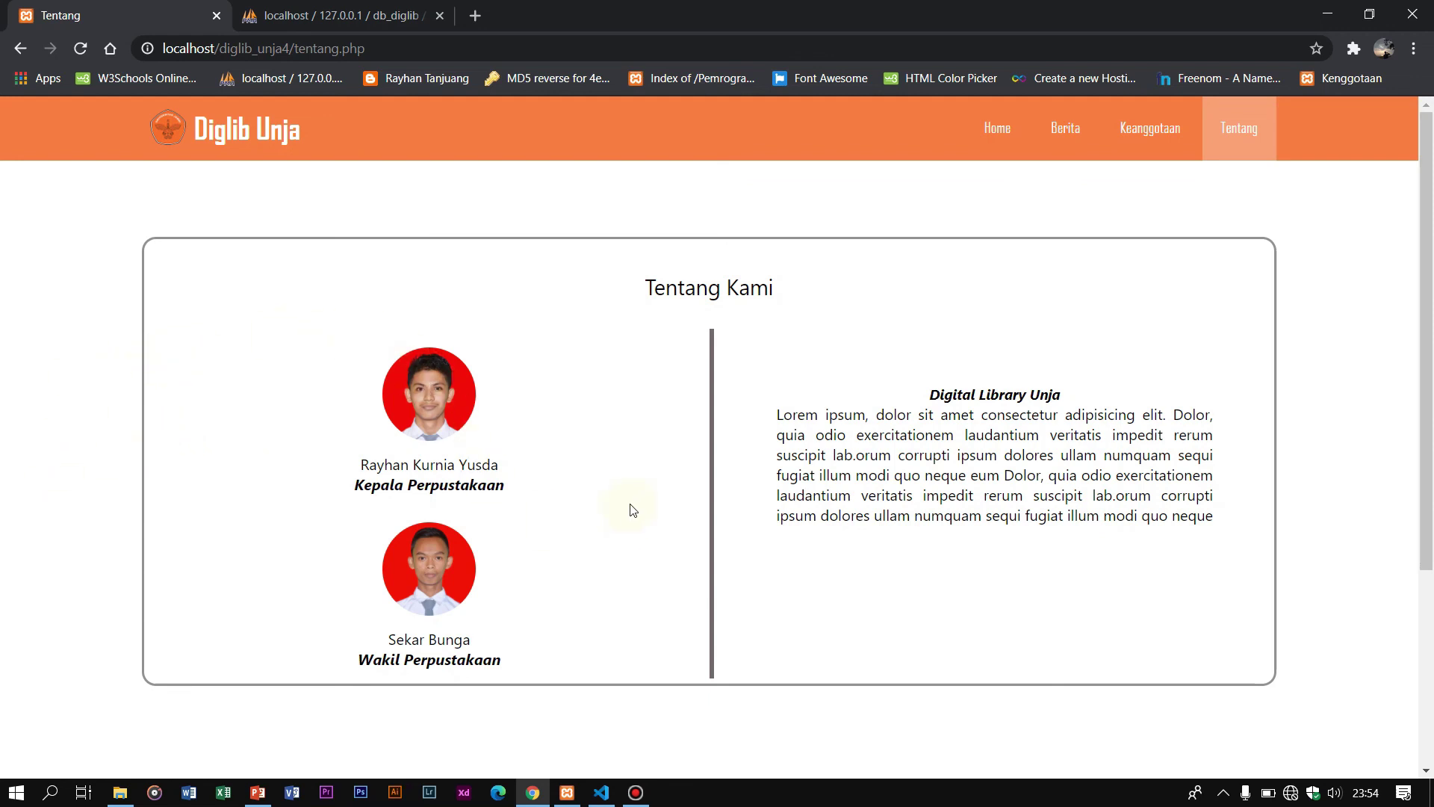
left_click_drag(346, 342, 541, 620)
left_click(530, 591)
left_click_drag(530, 500, 257, 448)
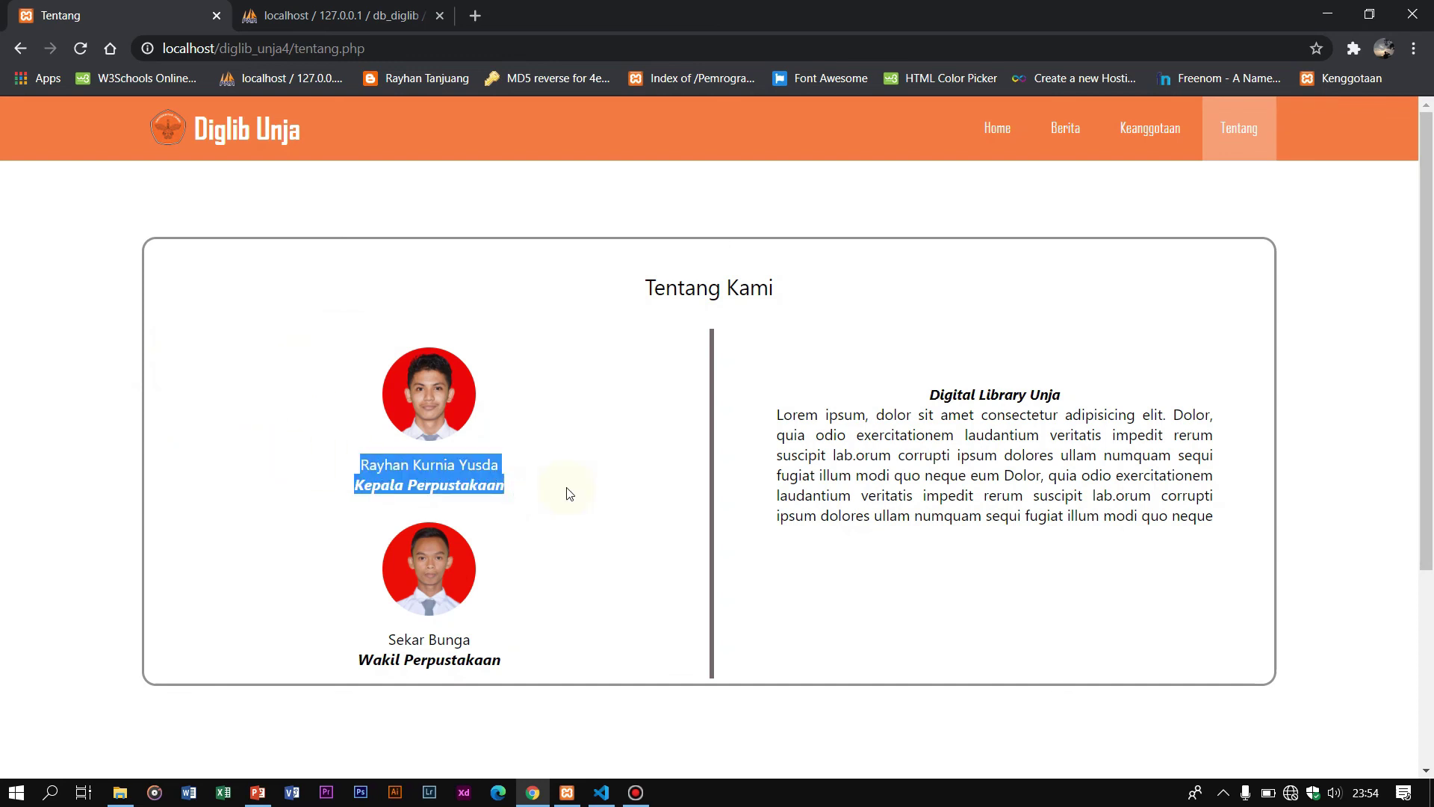
left_click_drag(515, 671, 248, 605)
left_click_drag(635, 277, 537, 688)
left_click(625, 535)
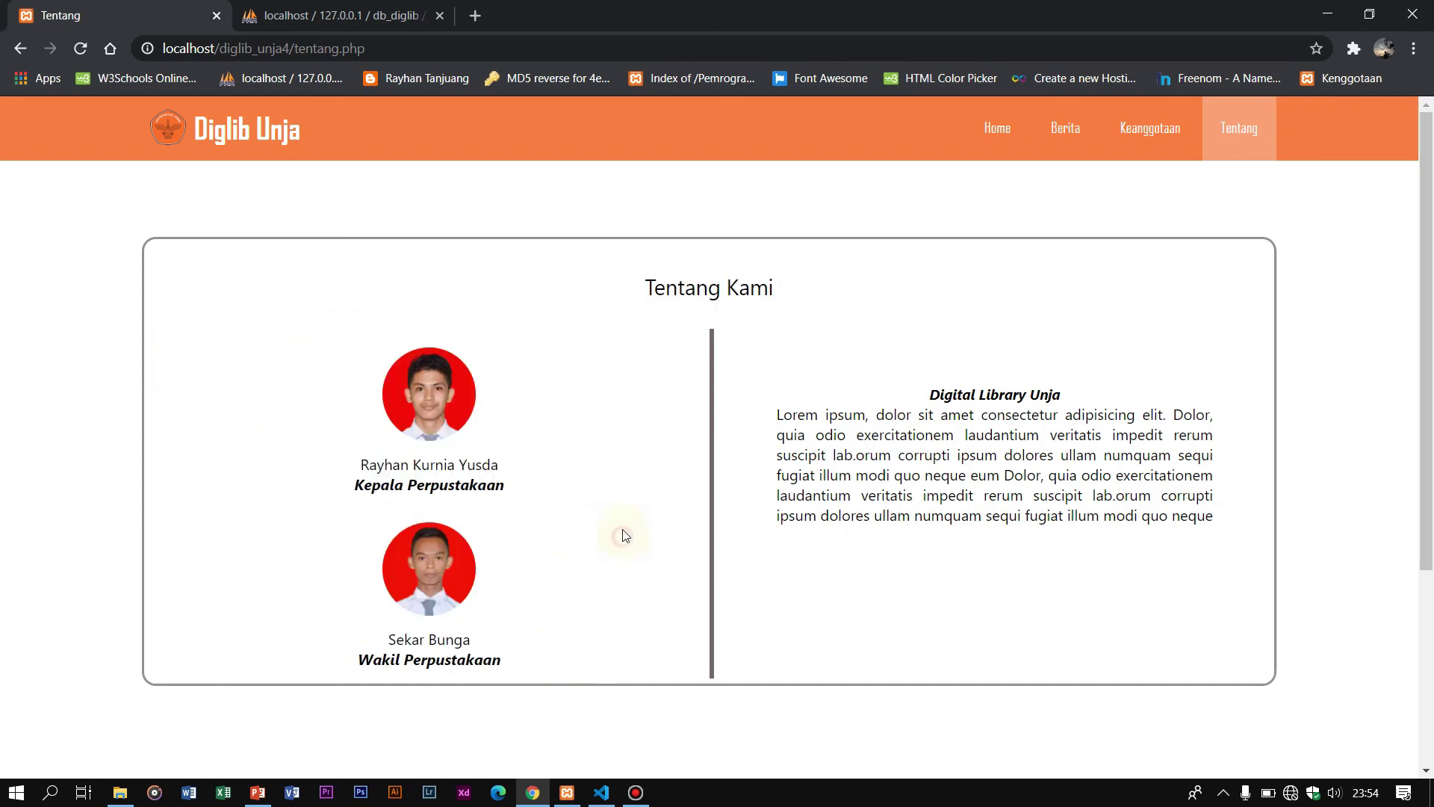
Step: Review the Digital Library Unja description and scroll down to the site footer
left_click_drag(934, 385, 1225, 390)
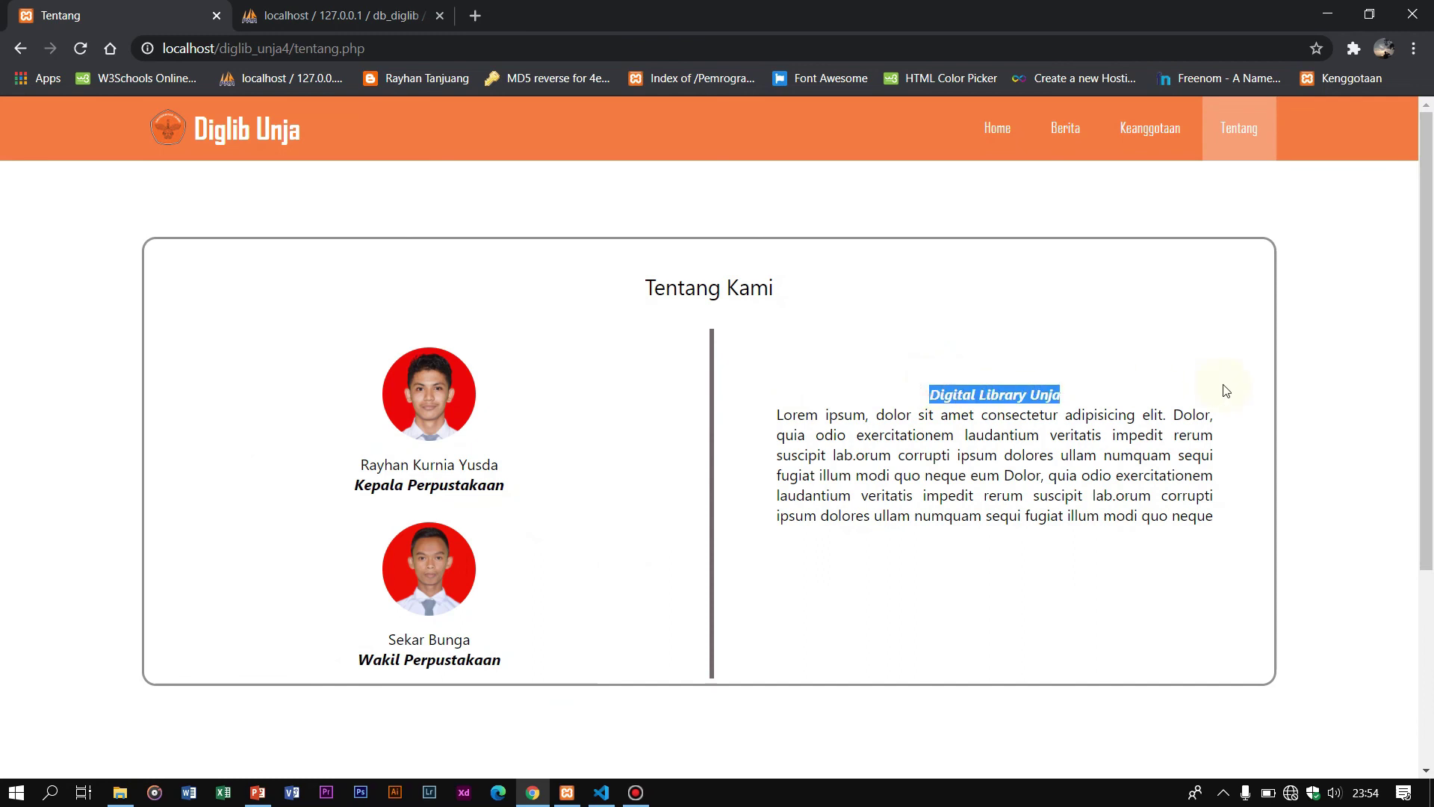
left_click_drag(1030, 394, 741, 425)
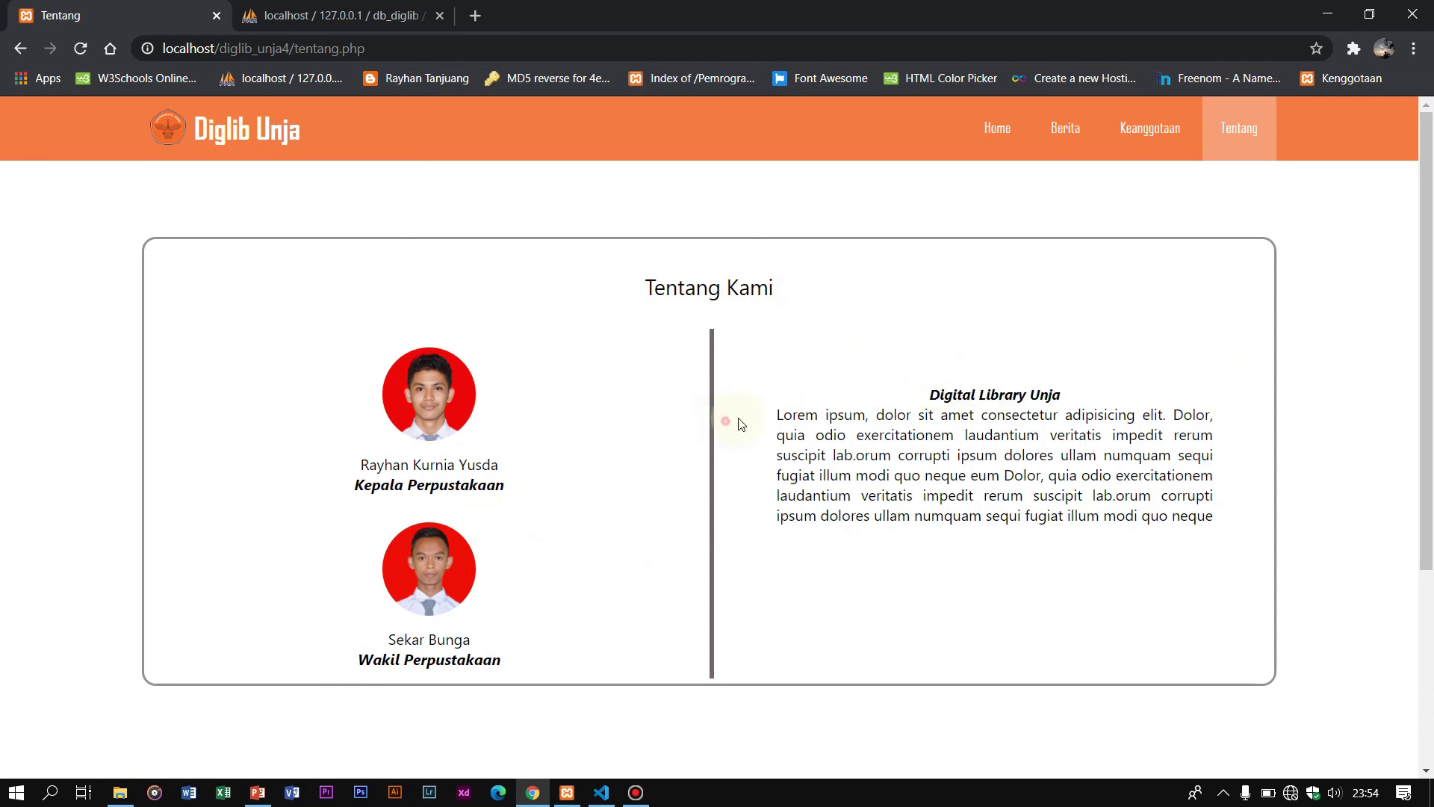
left_click_drag(776, 416, 1234, 509)
left_click(1263, 534)
left_click(1234, 509)
scroll(705, 416, "down", 4)
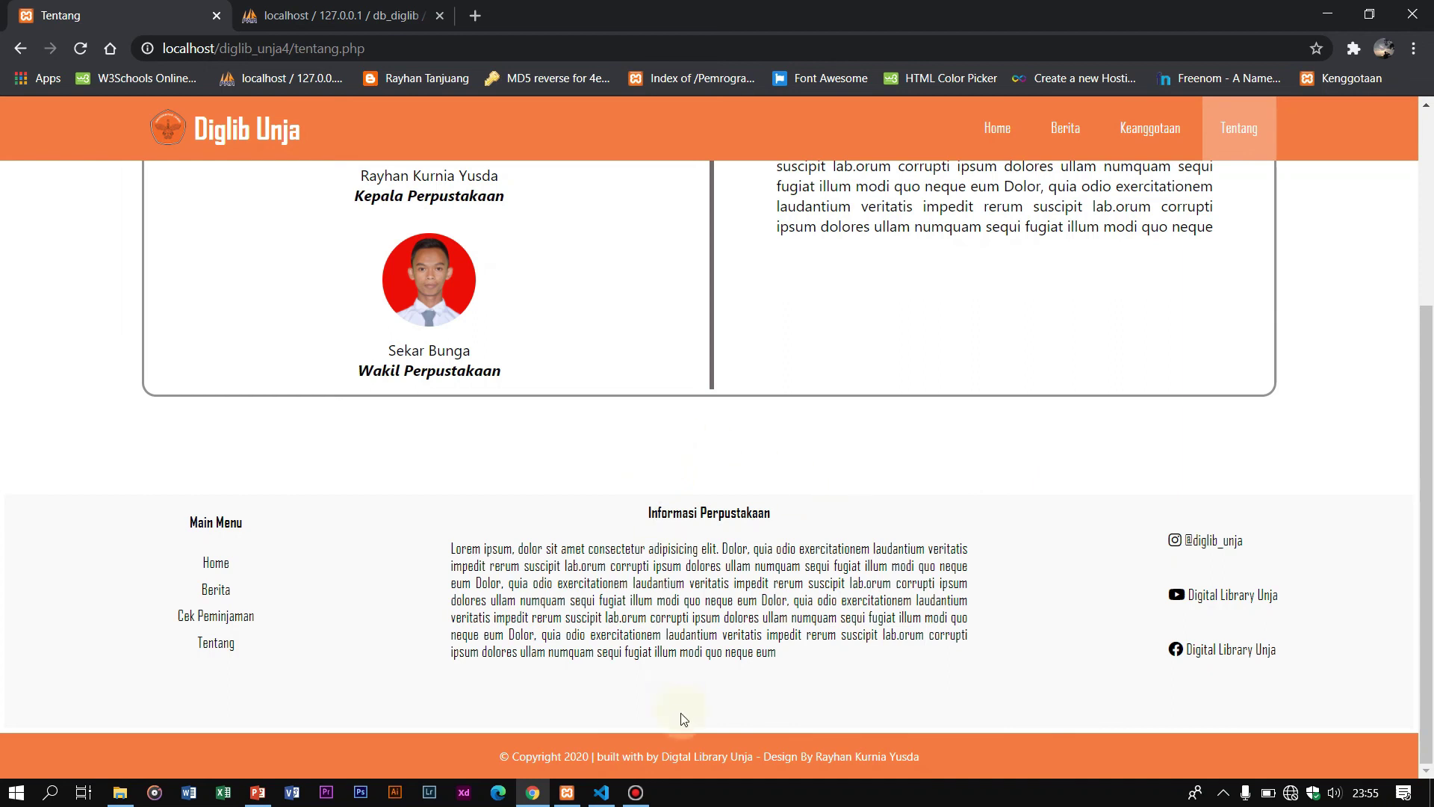
mouse_move(650, 802)
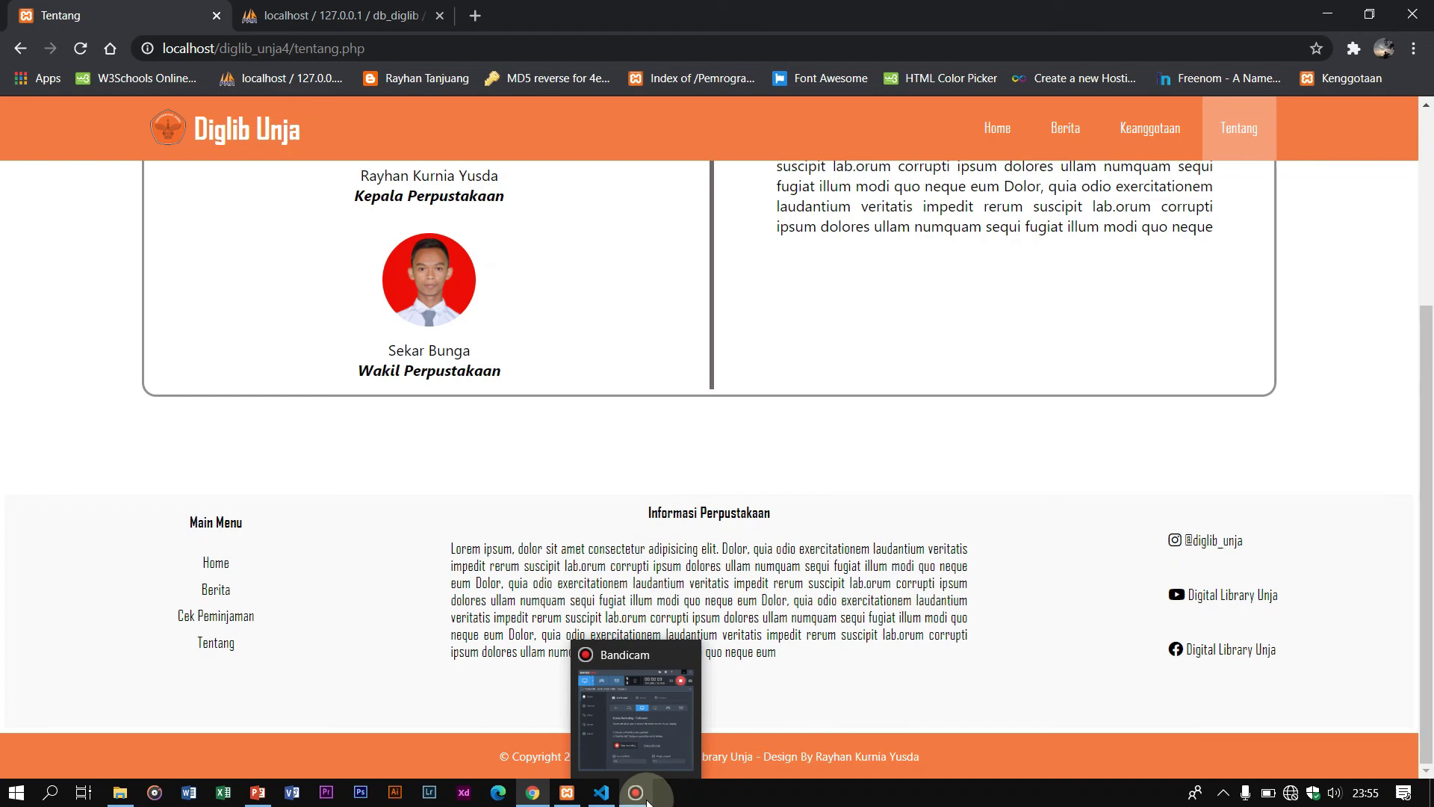